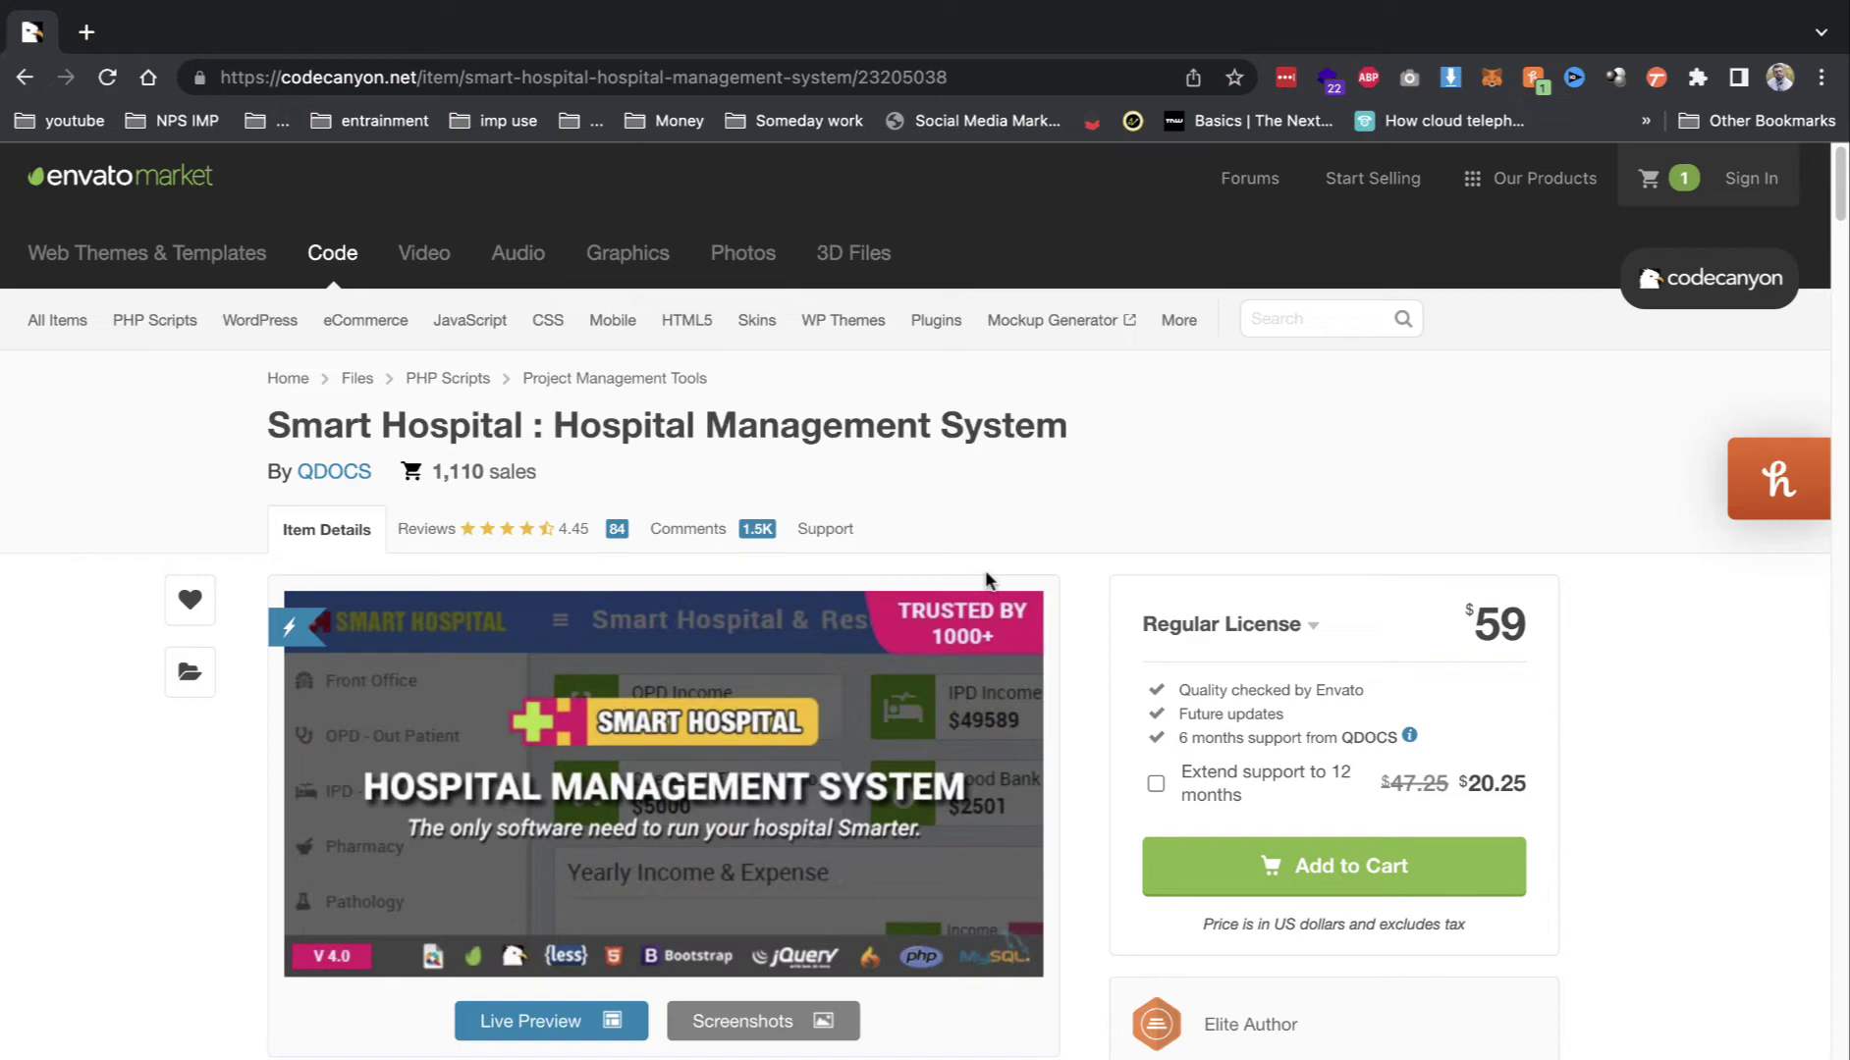
Step: Scroll through the CodeCanyon product page and highlight the 59 licence price
scroll(977, 579, down, 20)
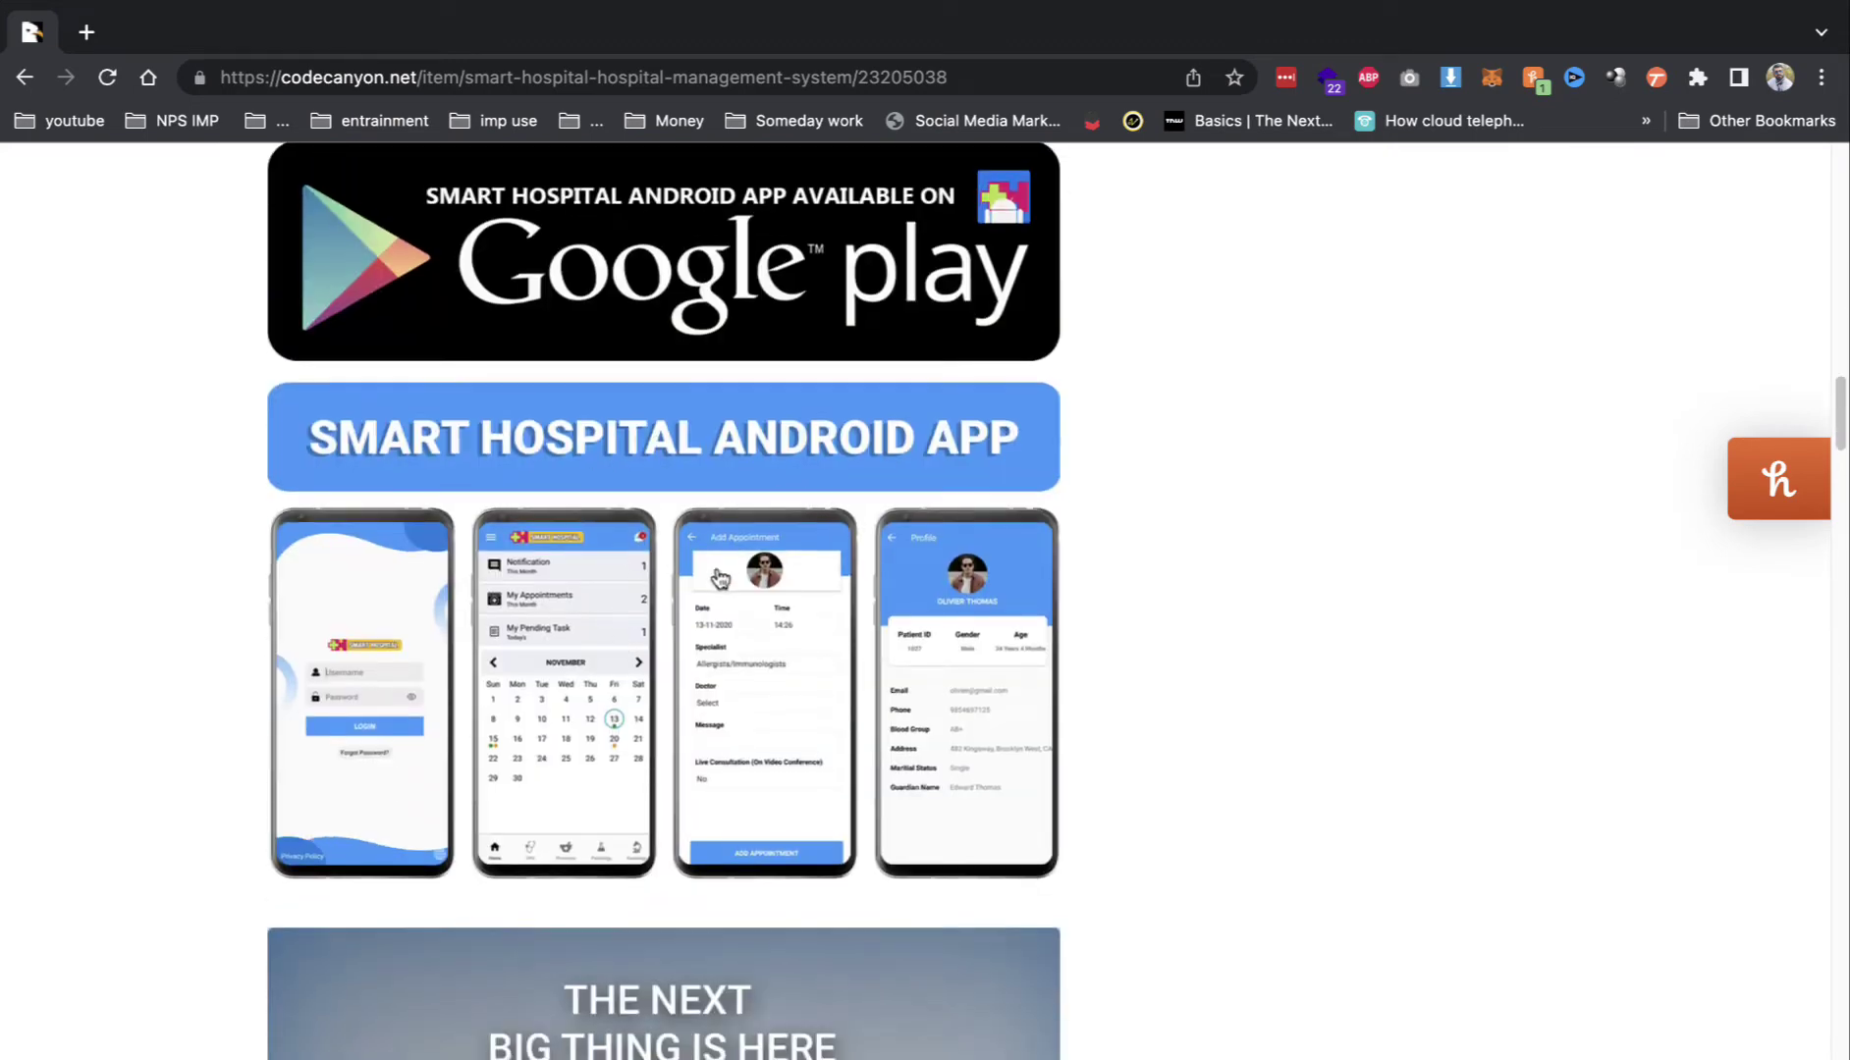
scroll(719, 577, down, 8)
scroll(958, 301, up, 5)
scroll(590, 566, down, 8)
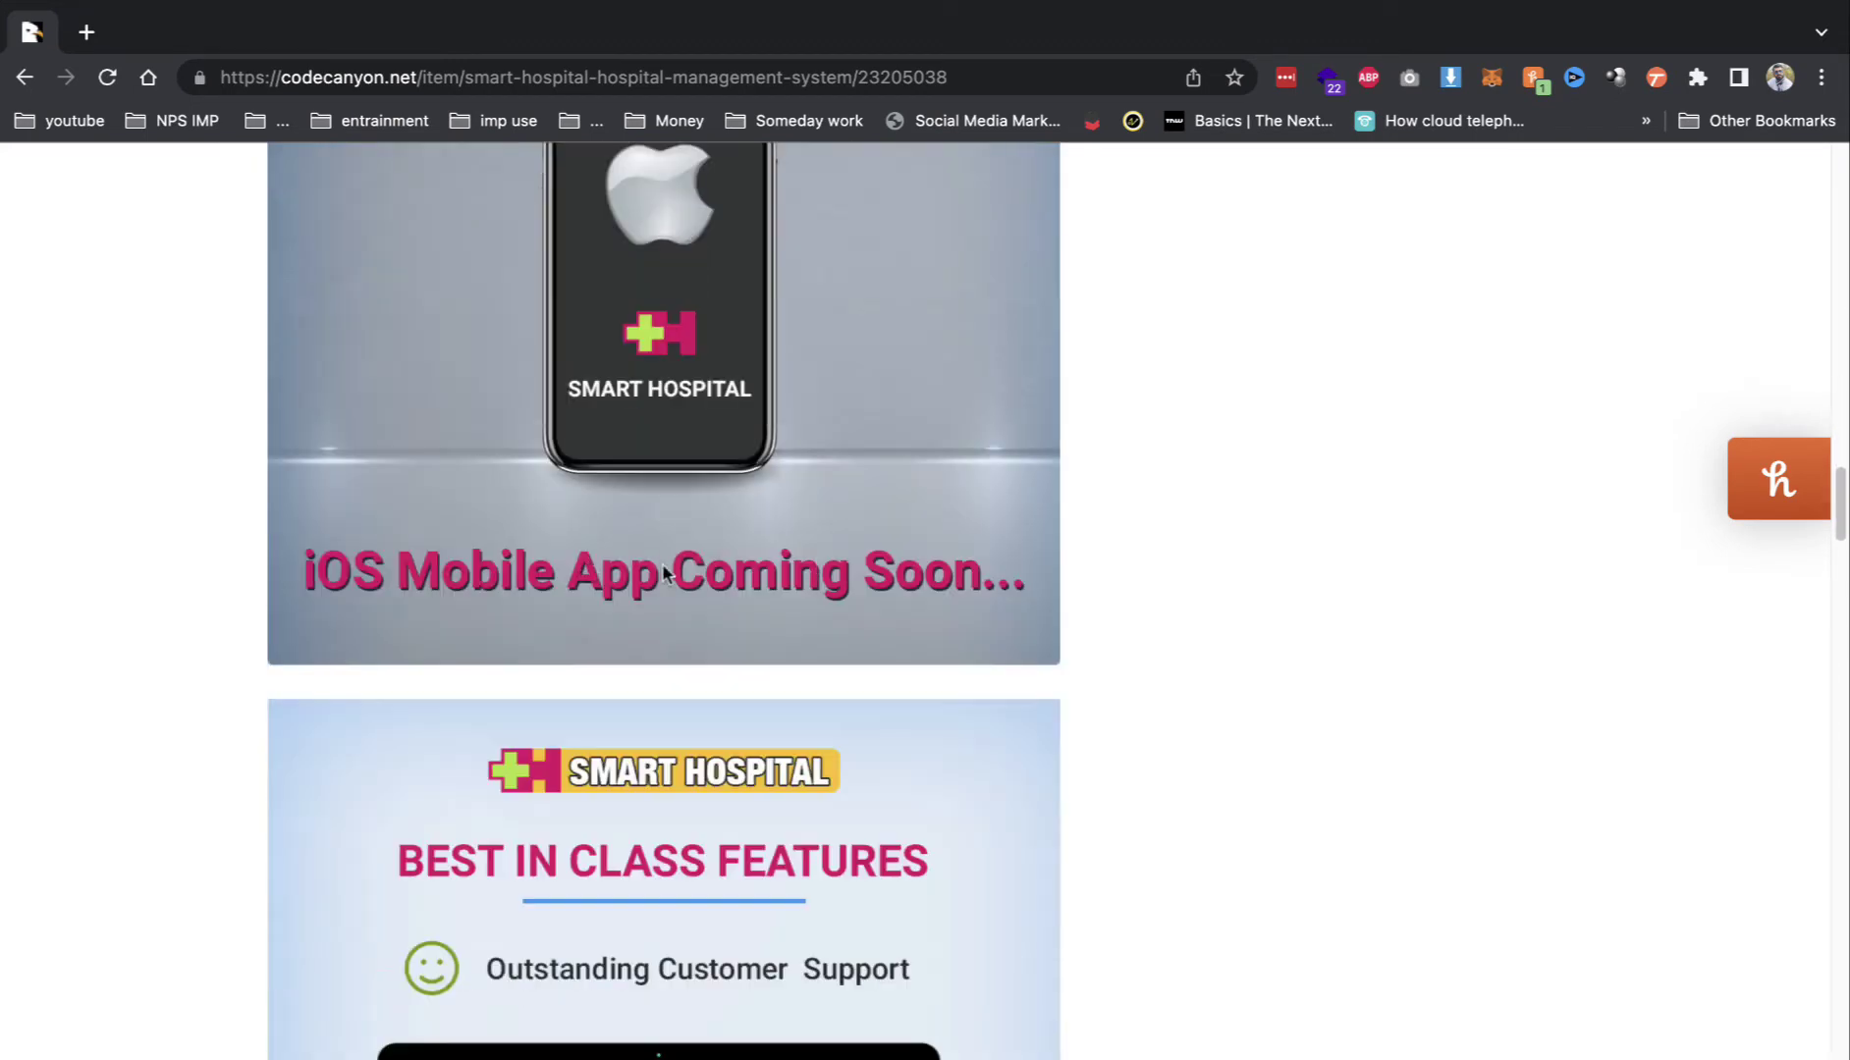
scroll(624, 529, up, 4)
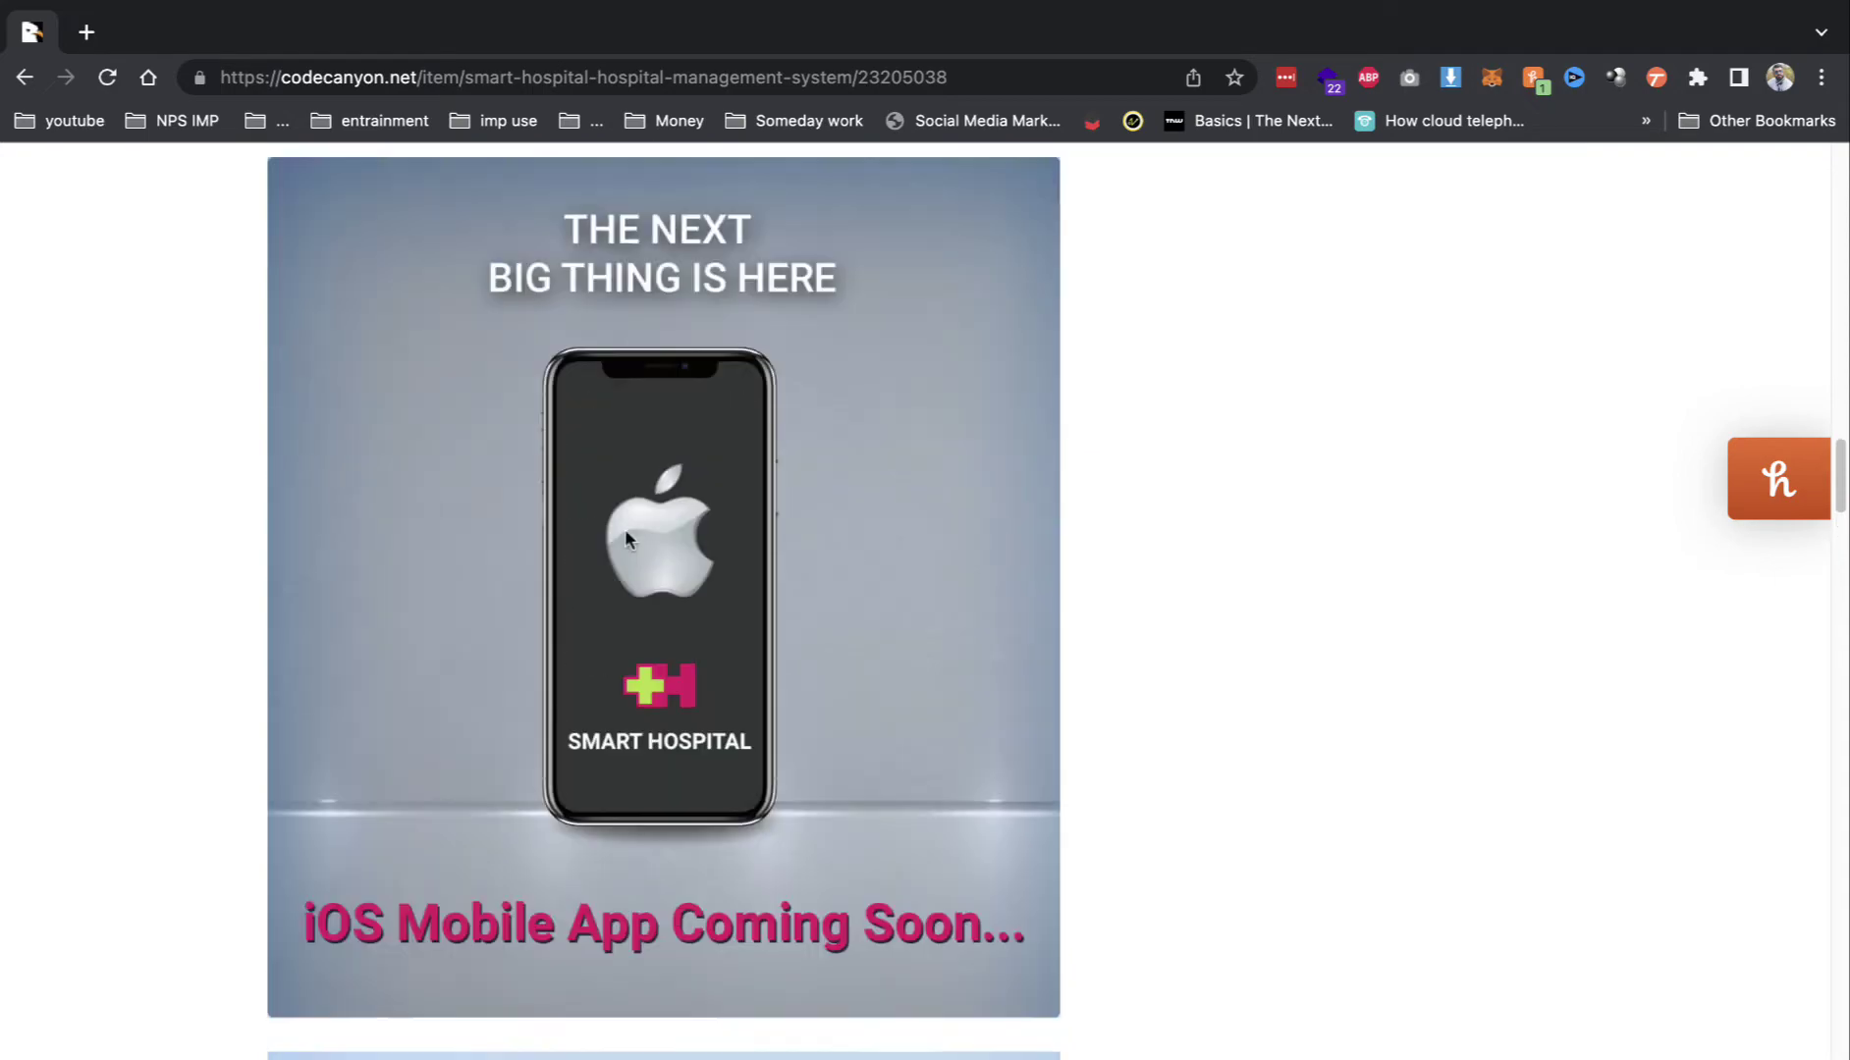
scroll(589, 527, up, 20)
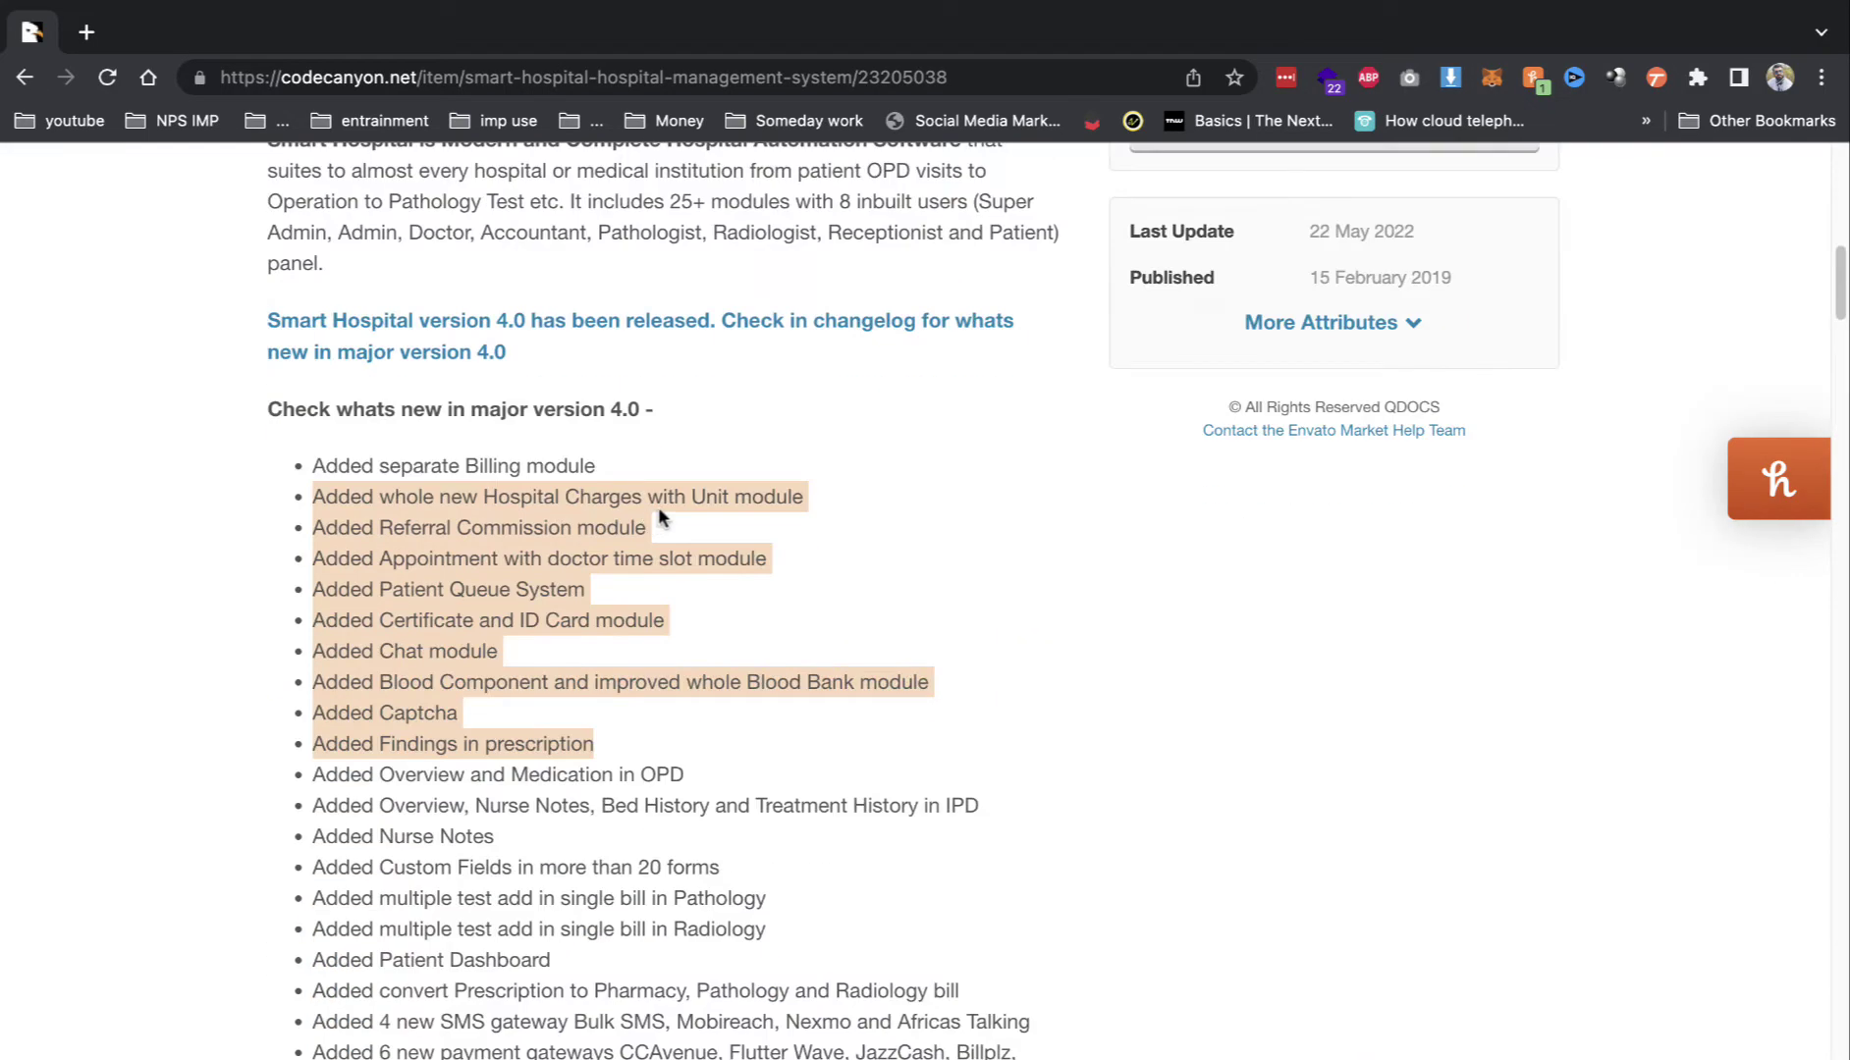
scroll(658, 507, down, 10)
scroll(657, 508, up, 15)
scroll(658, 519, up, 2)
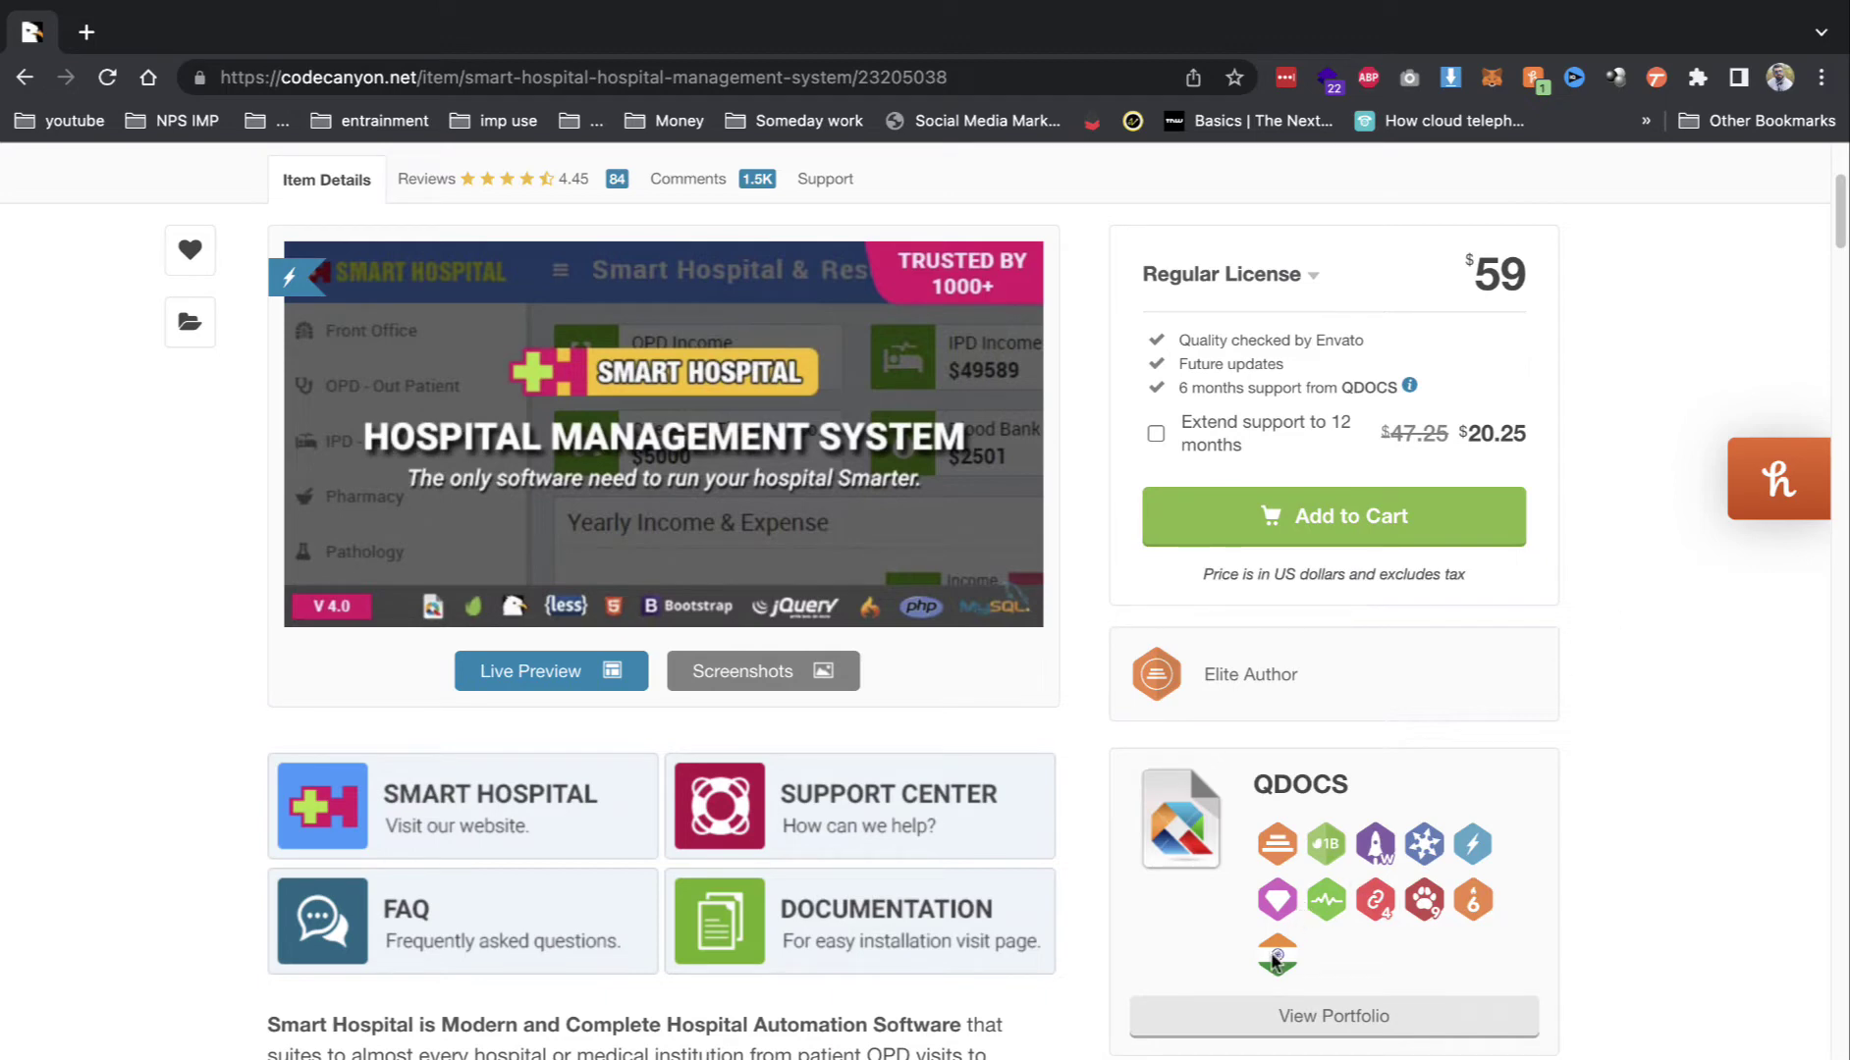
mouse_move(1274, 961)
drag(1529, 280, 1465, 279)
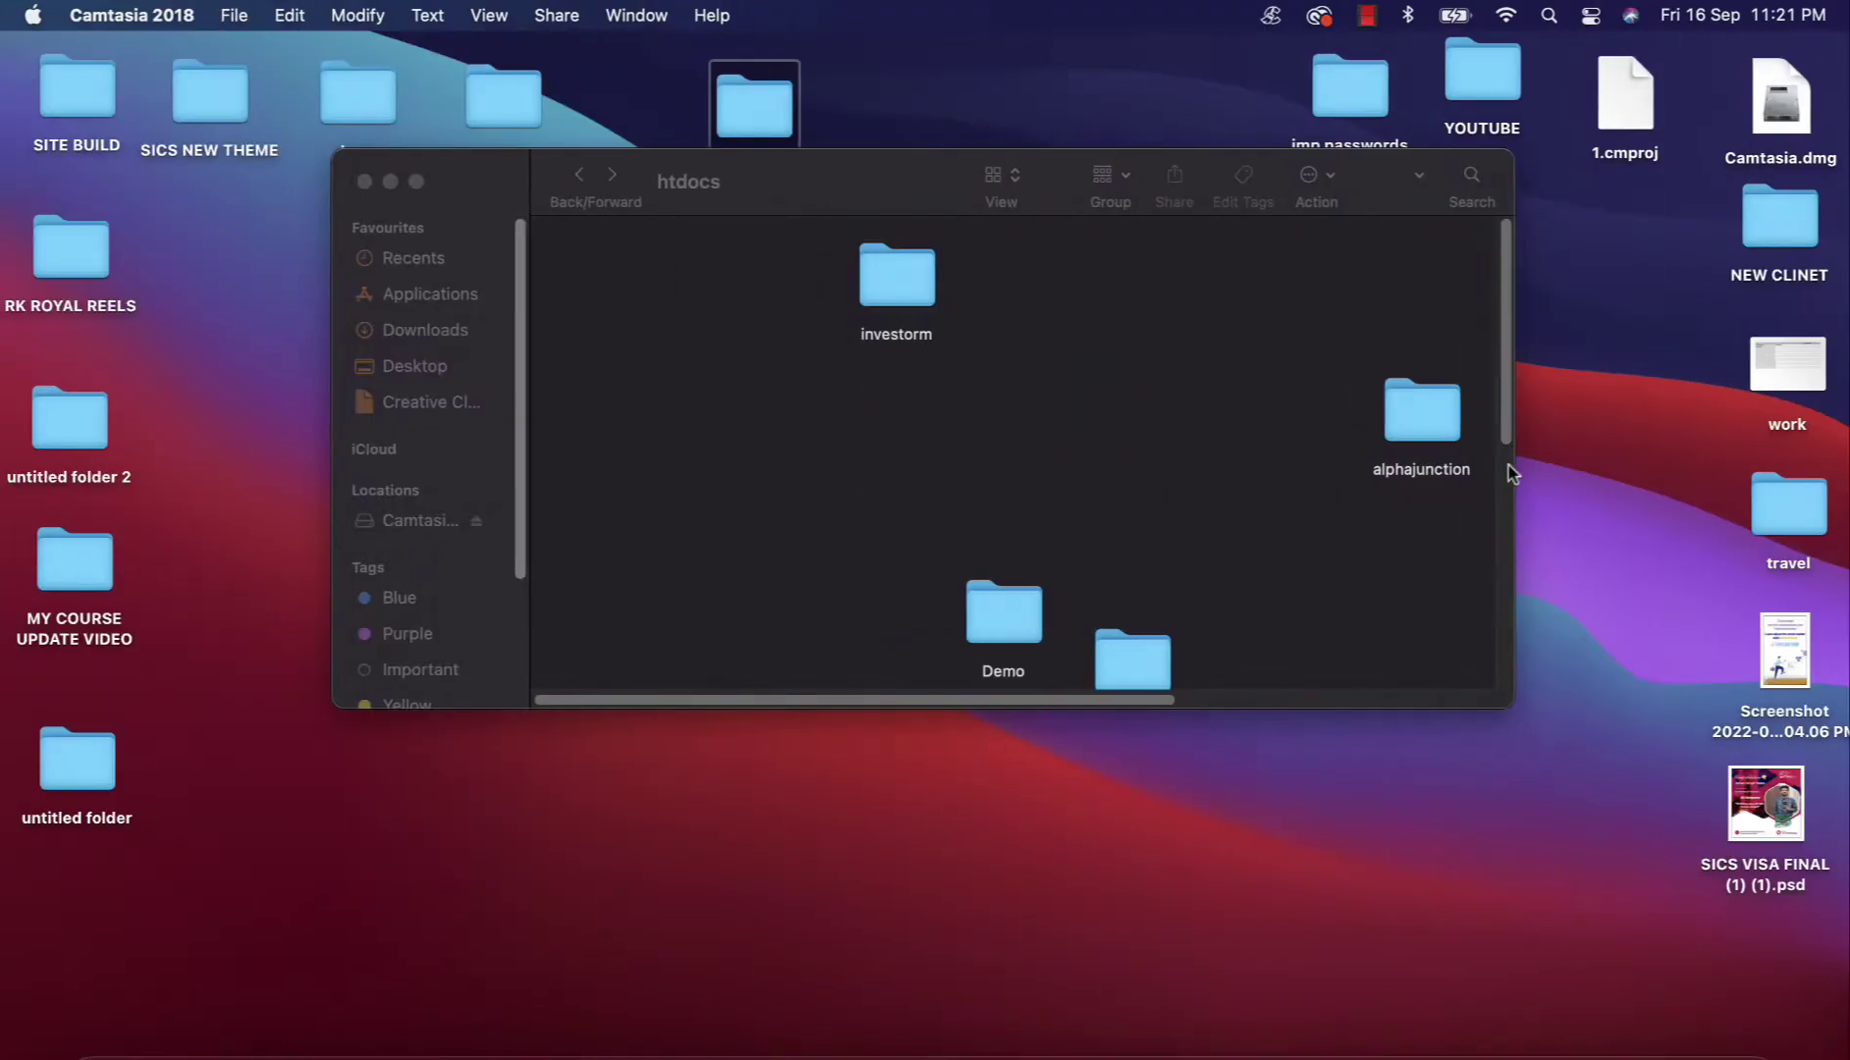
Step: Browse app code > untitled folder > smarthospital-40nulled > codecanyon folder down to smart_hospital_src
double_click(728, 89)
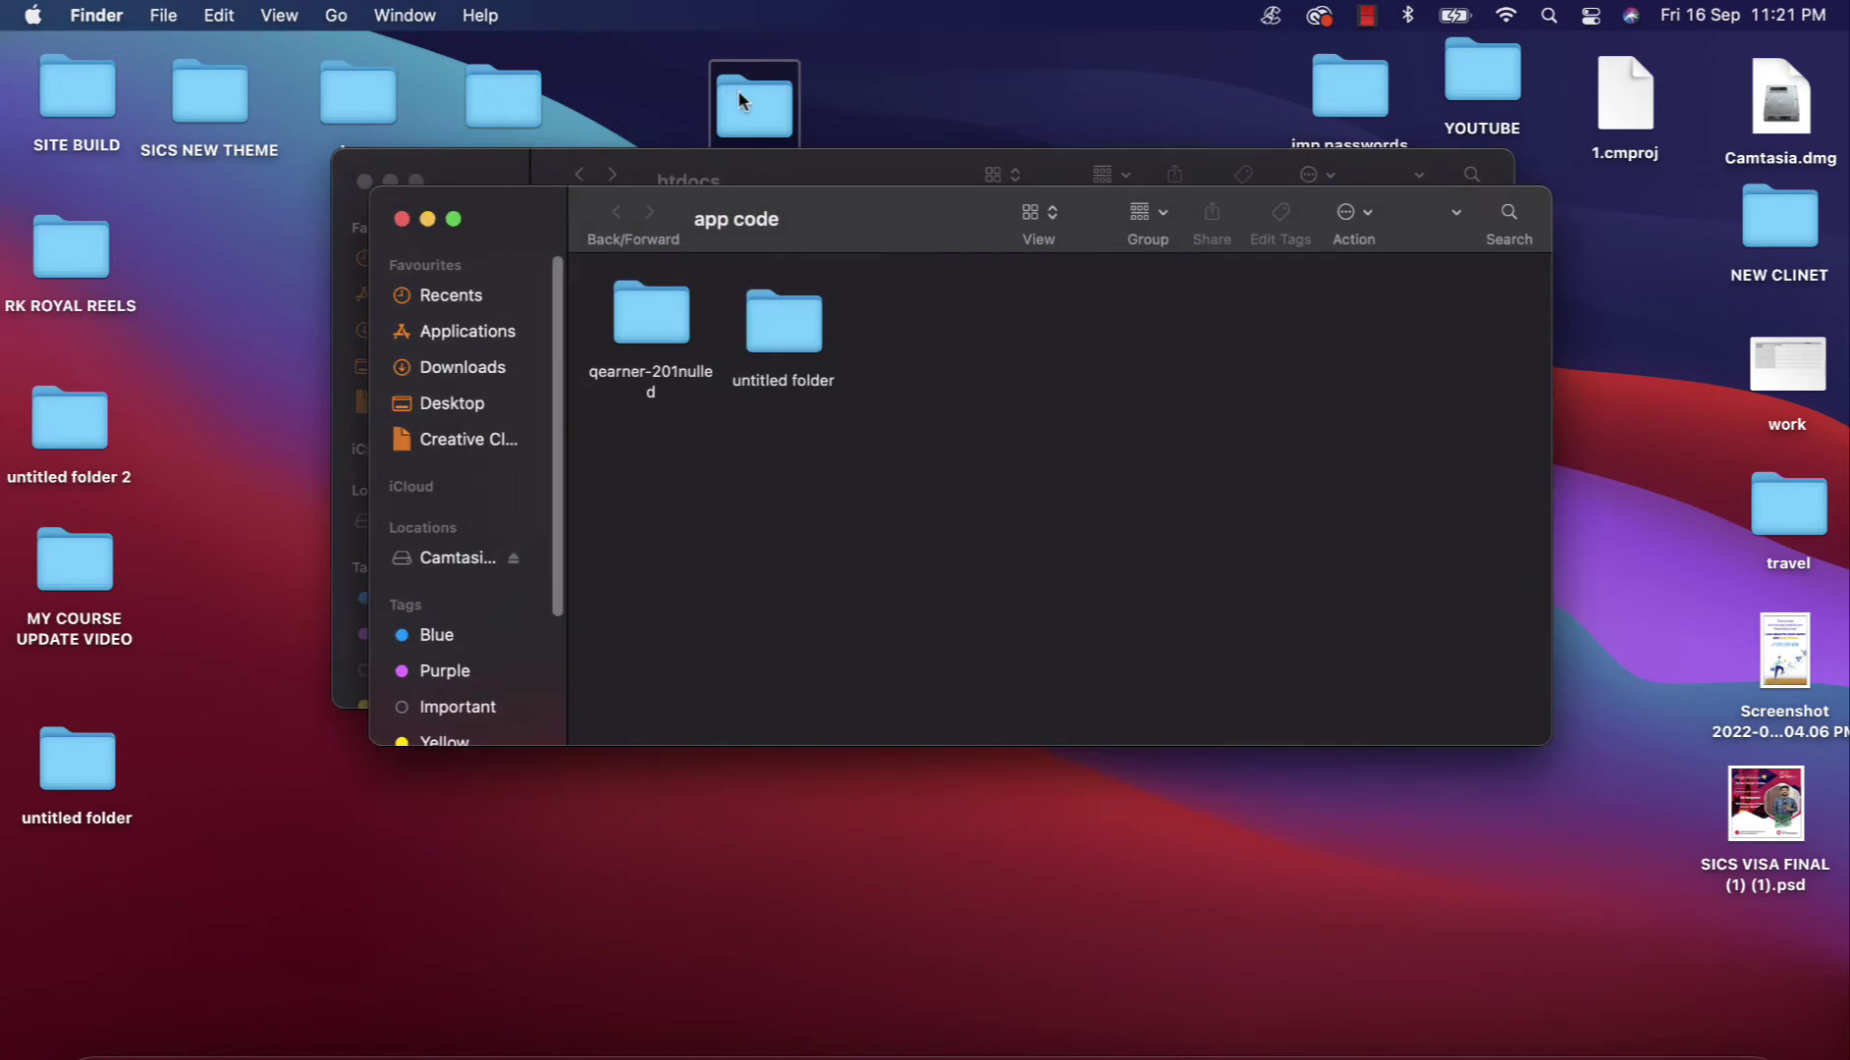
double_click(779, 312)
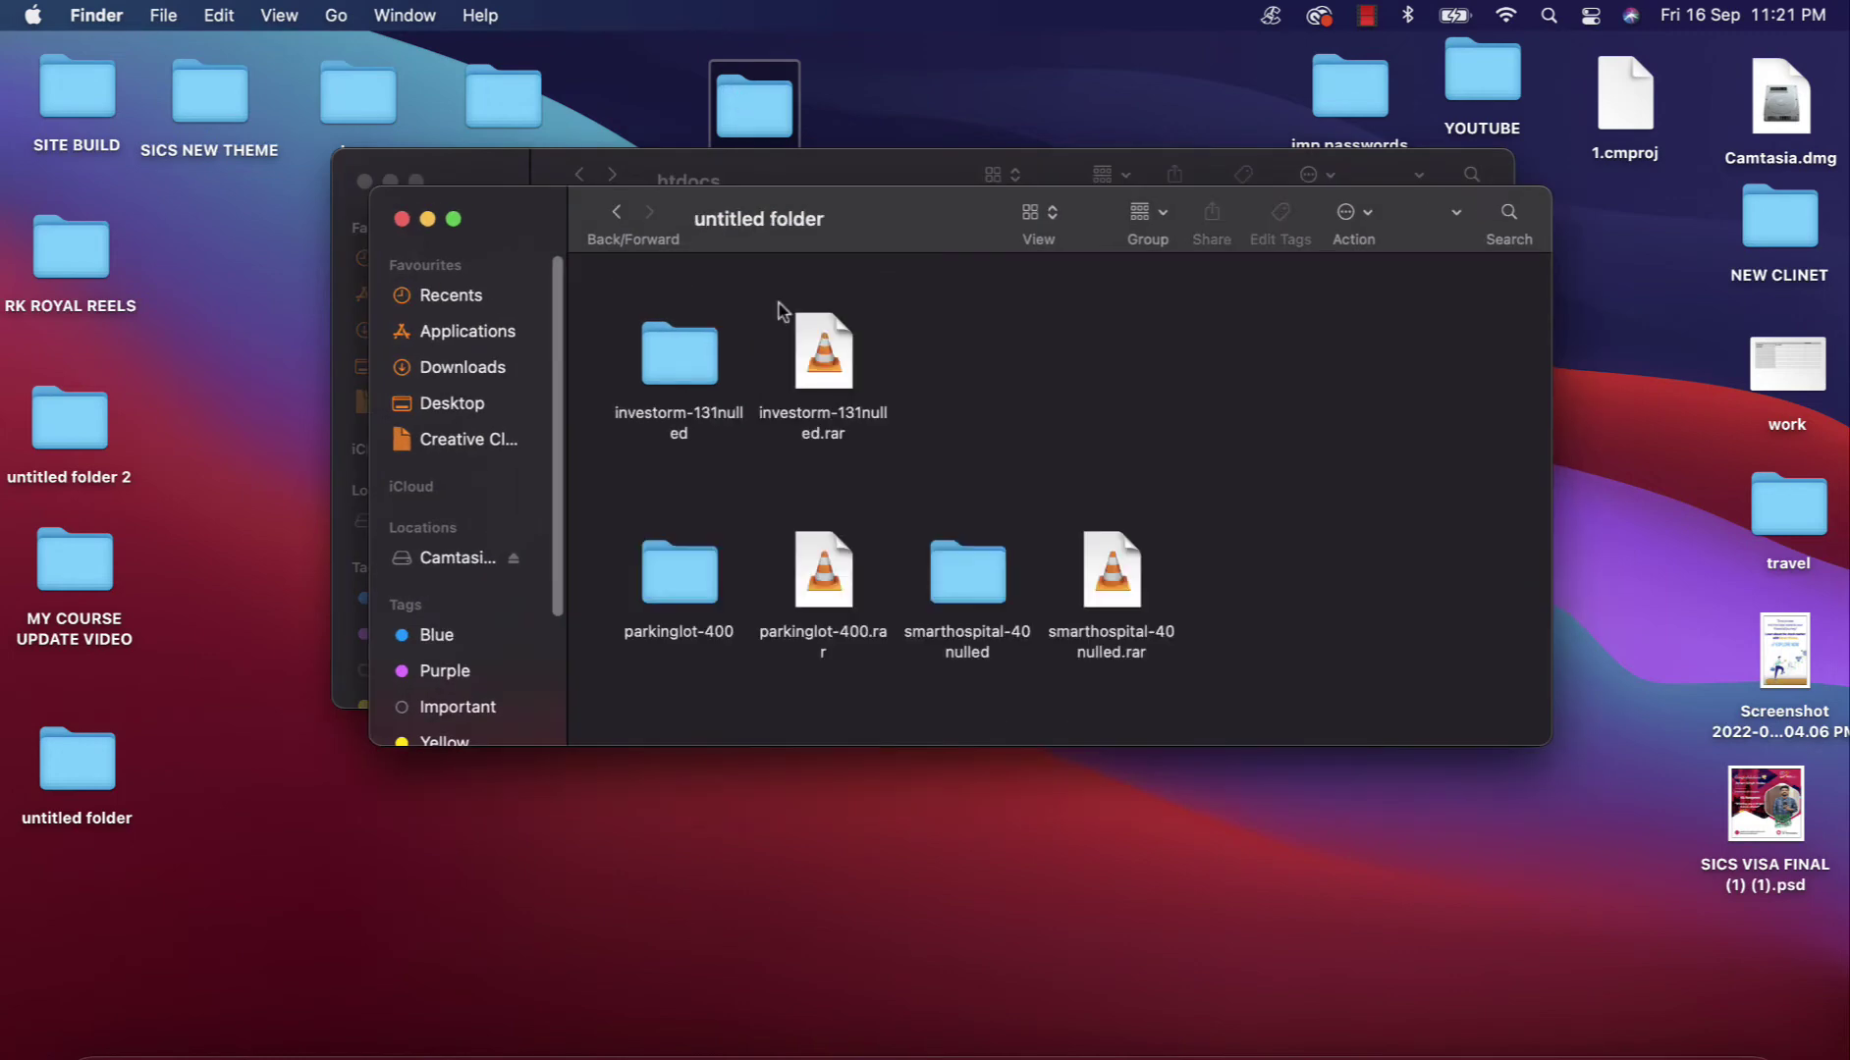
double_click(954, 581)
double_click(651, 309)
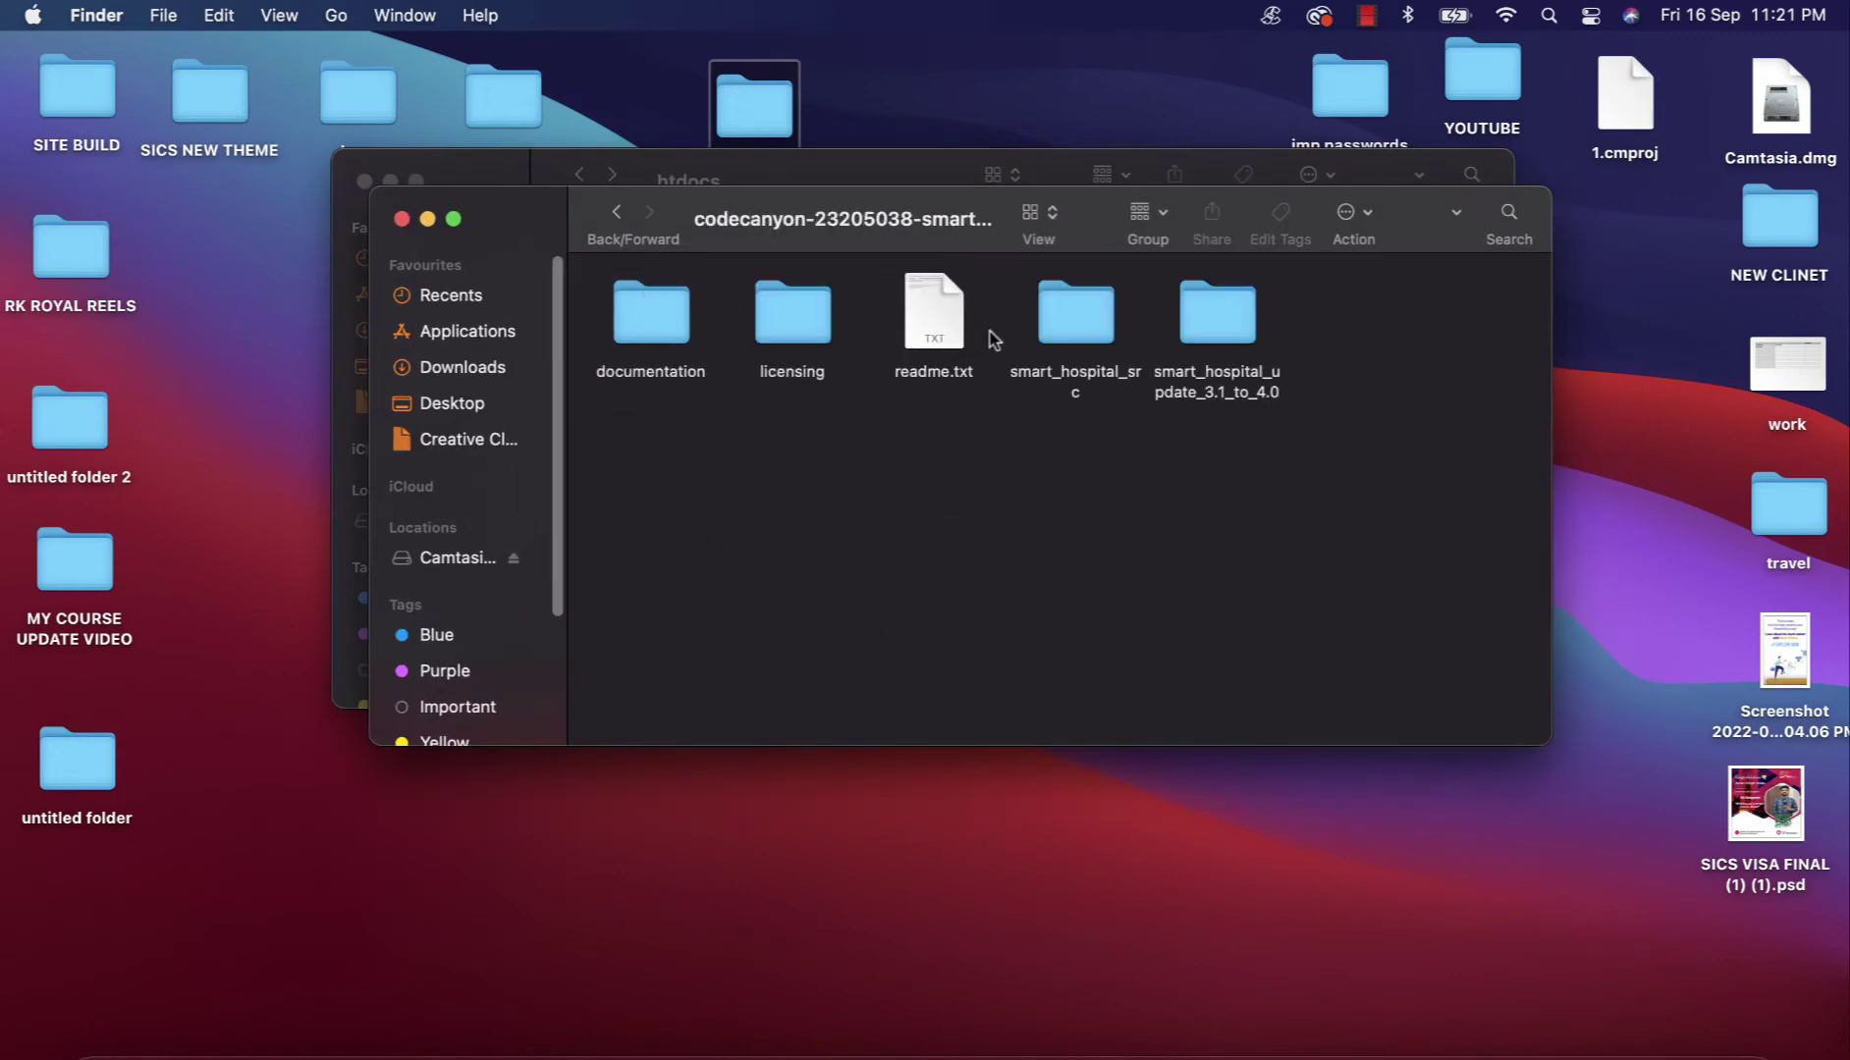
click(1066, 311)
double_click(1066, 310)
Step: Move smart_hospital_src into htdocs, close its window and return to Chrome
drag(837, 235, 813, 607)
drag(967, 688, 648, 403)
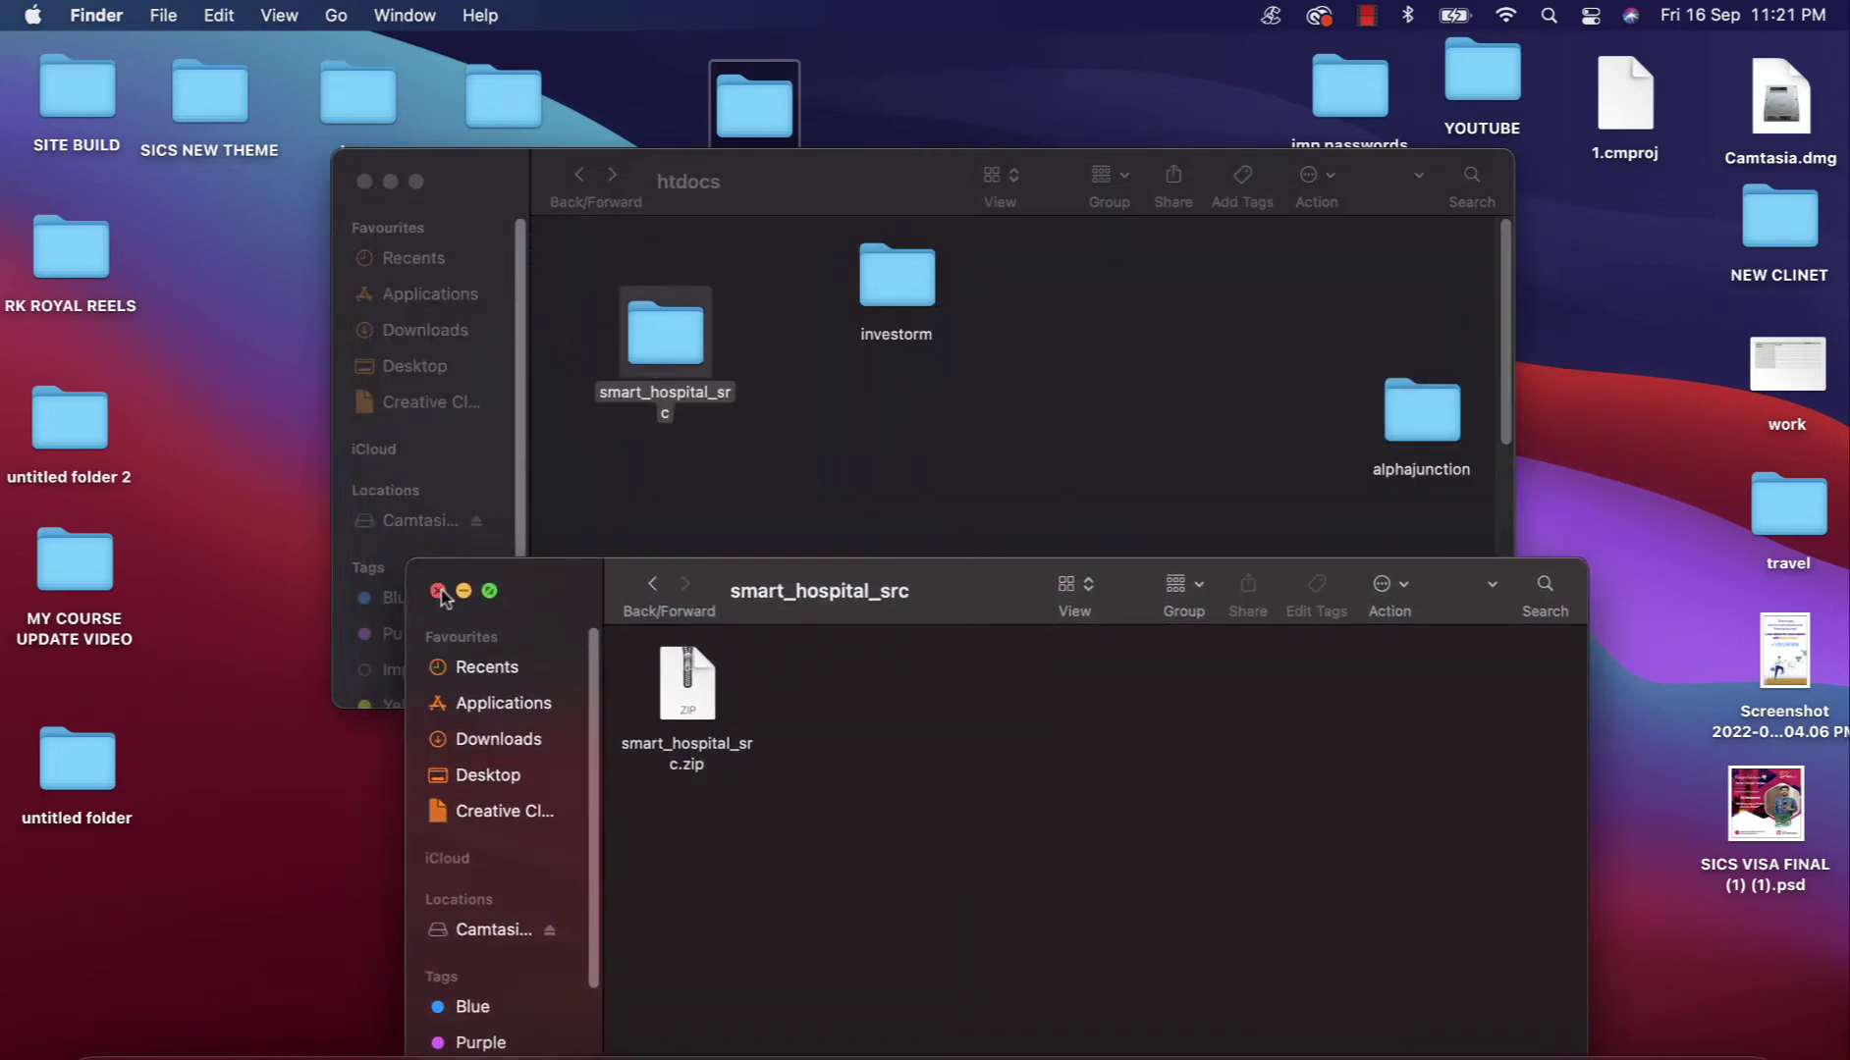
click(438, 591)
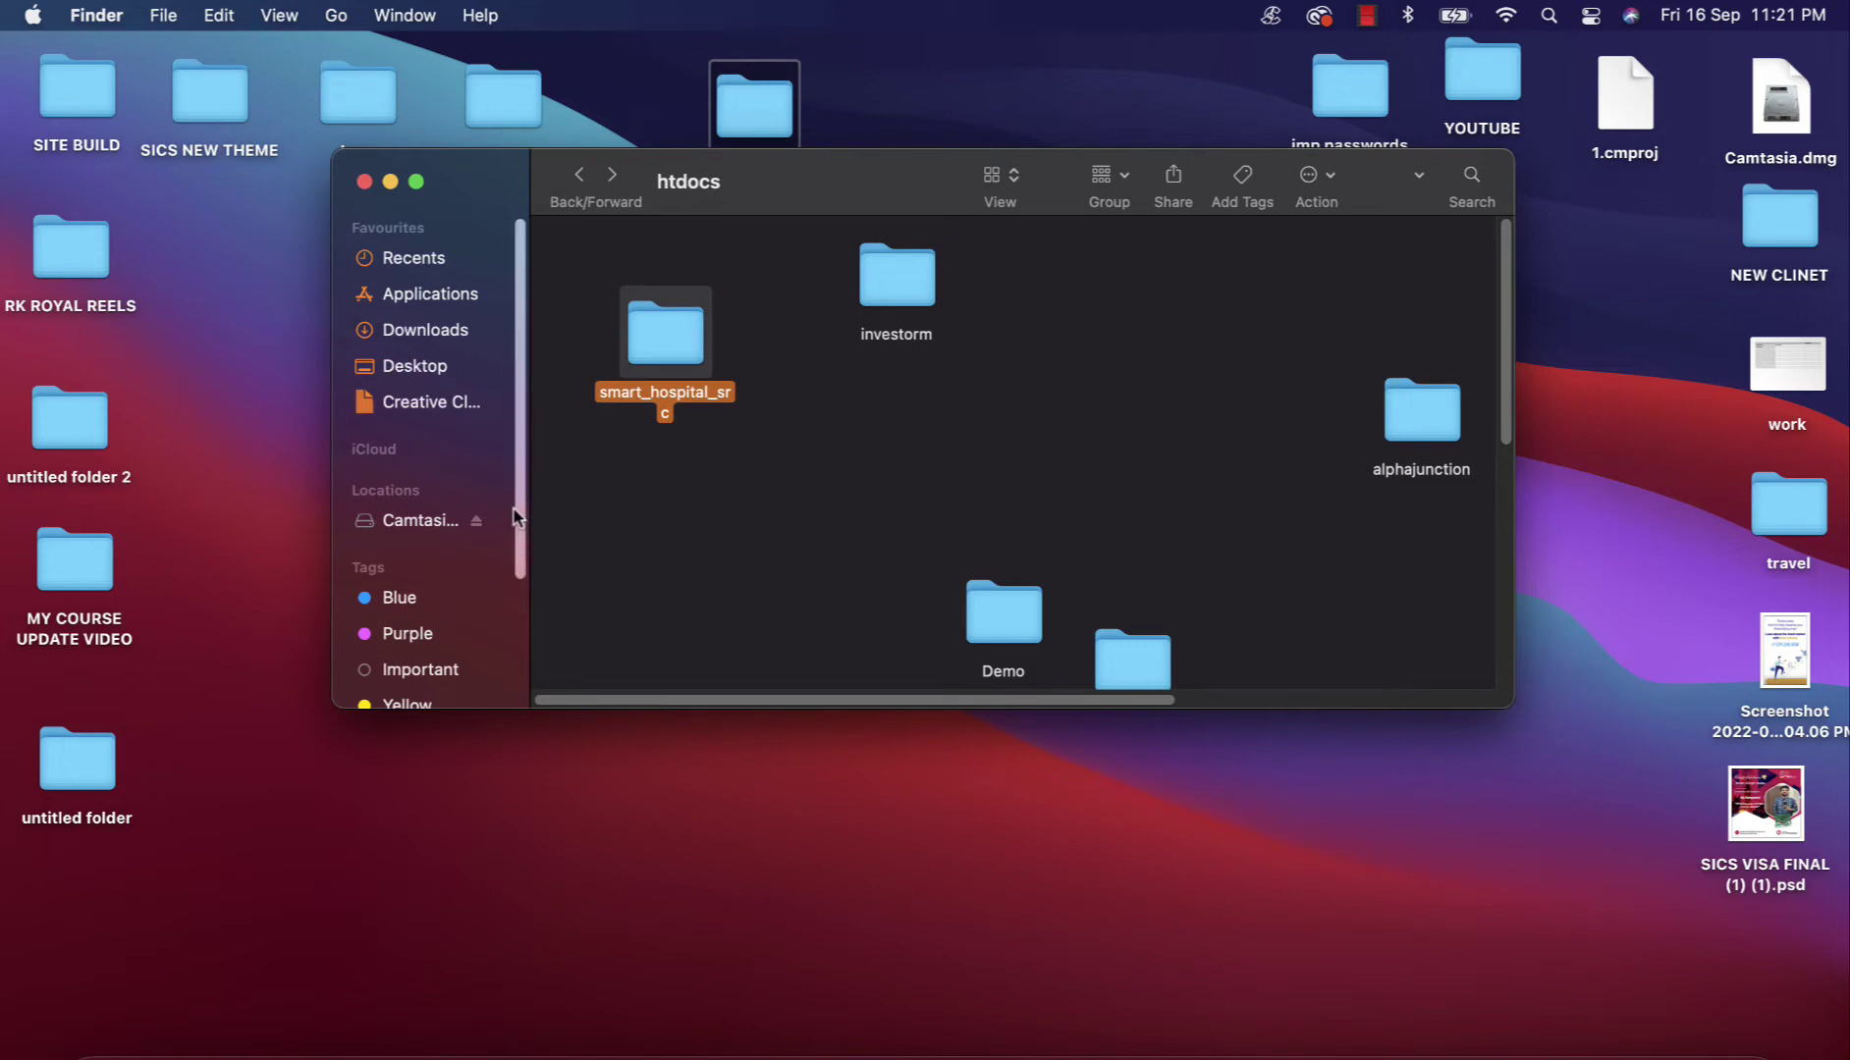
drag(513, 518, 518, 390)
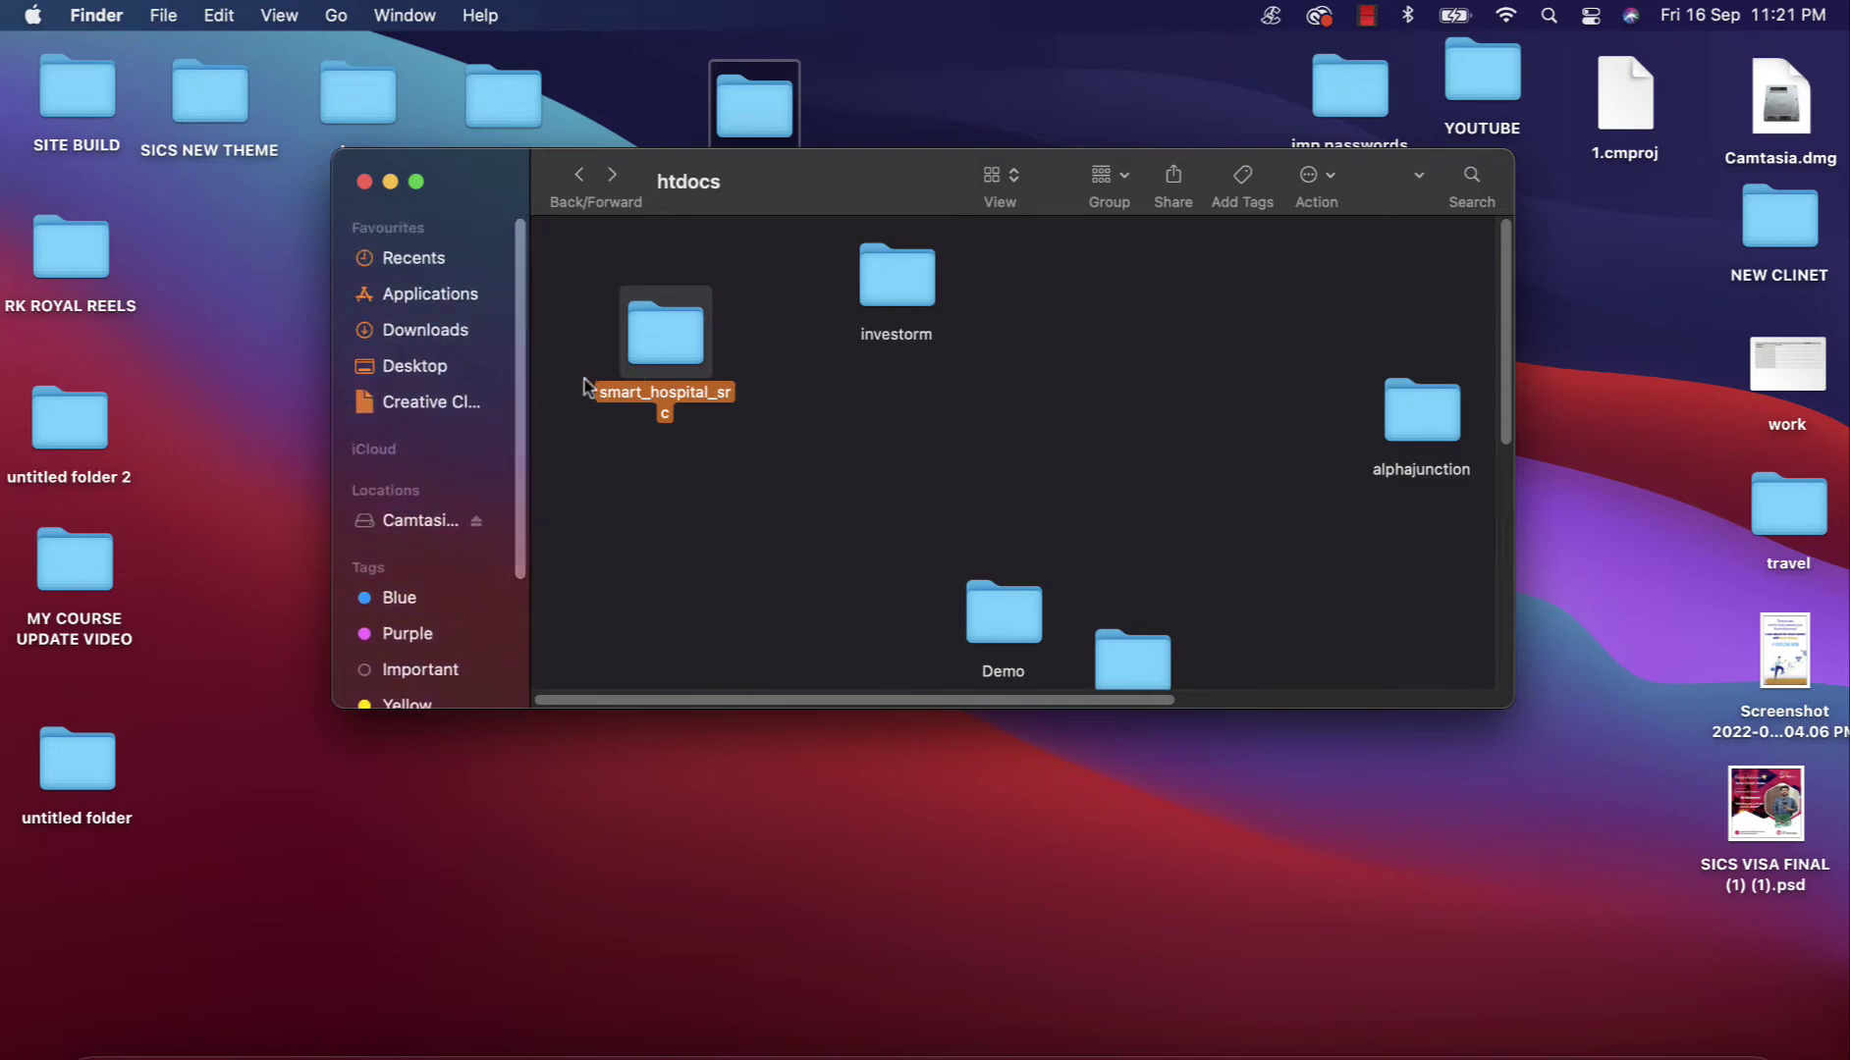
click(310, 1026)
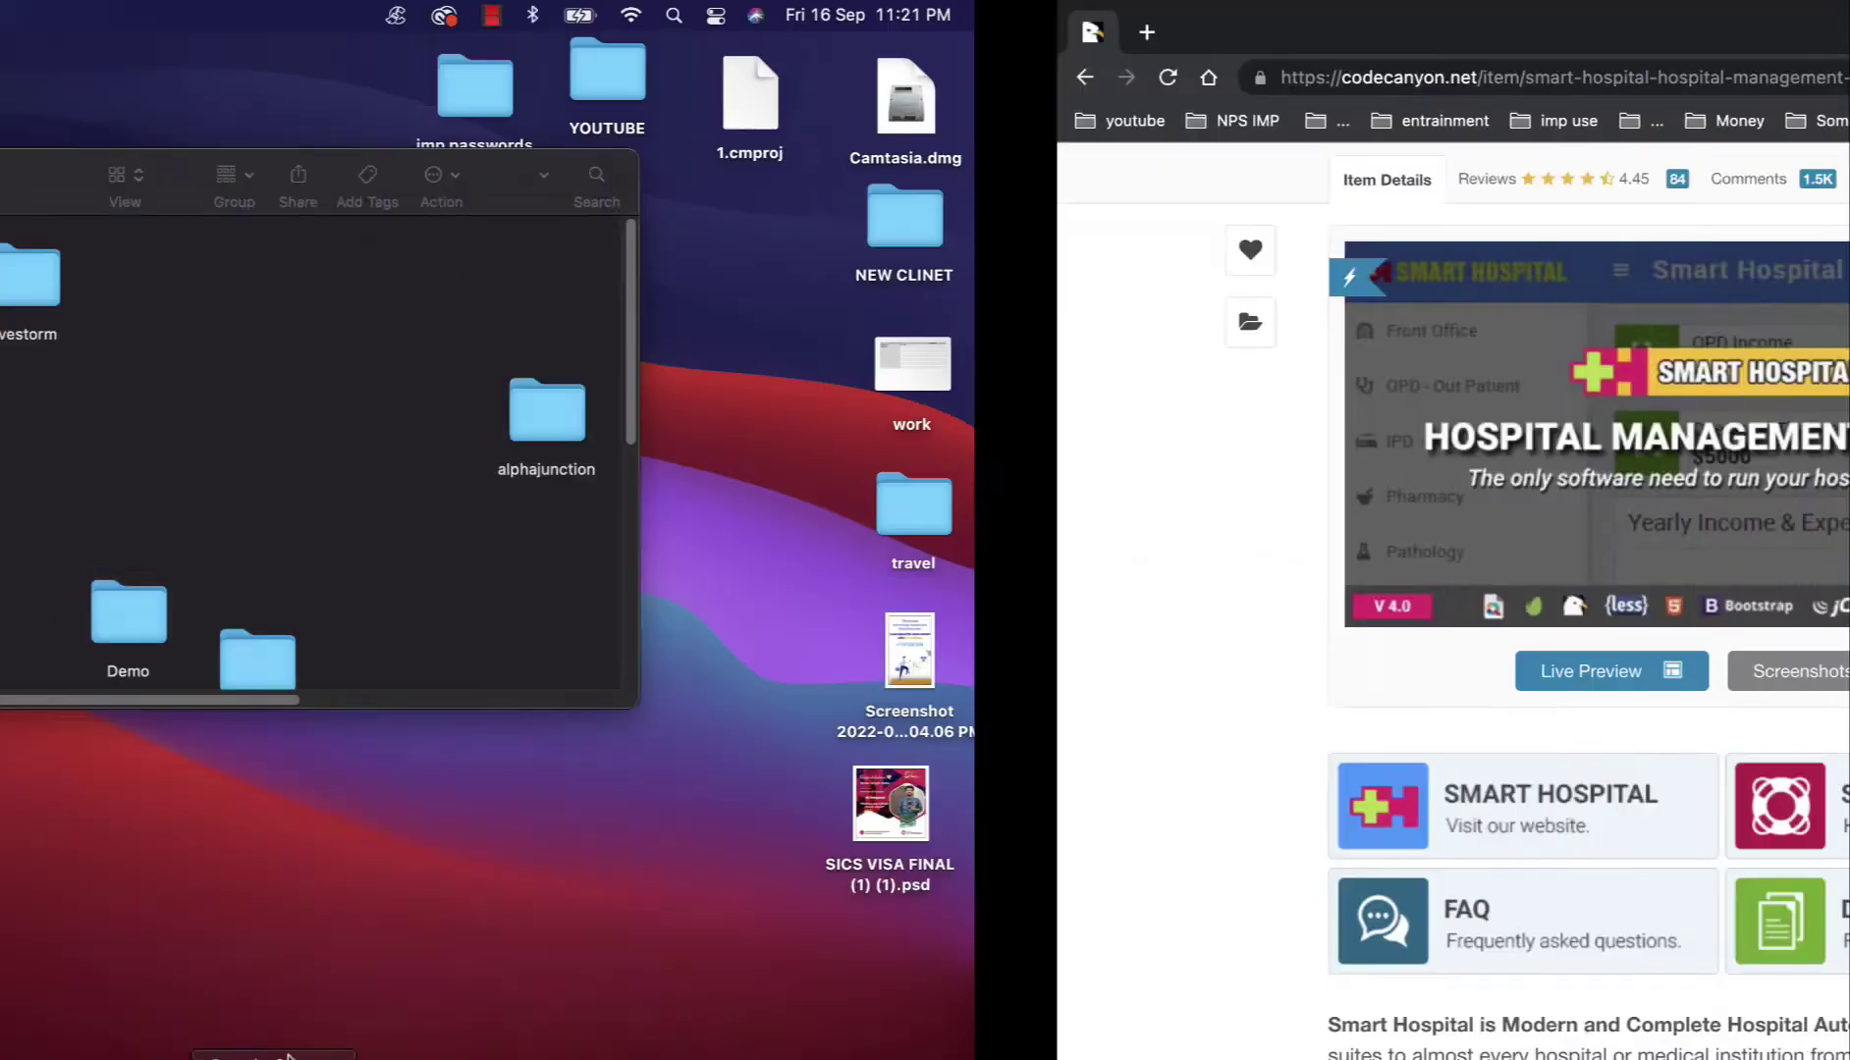
Step: Load localhost:8888 in a new tab and open the smart_hospital_src installer
click(87, 33)
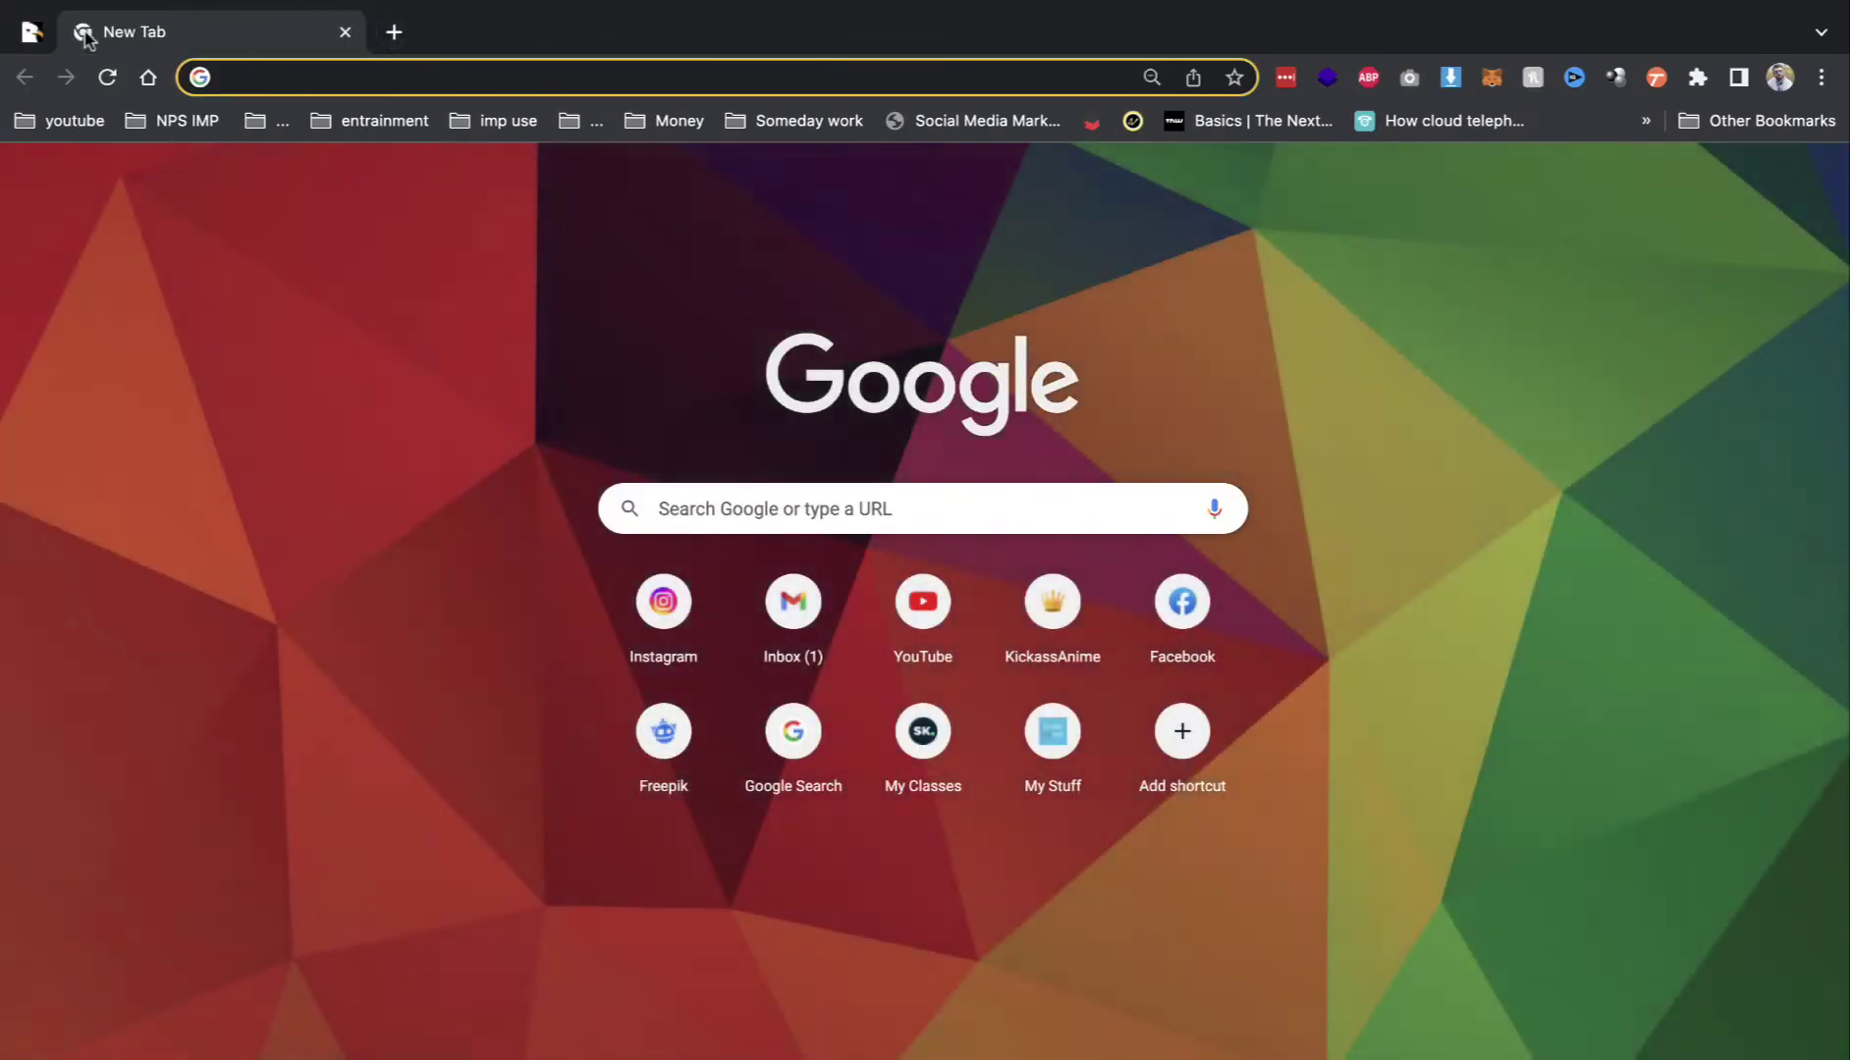
text(localhost:8888)
key(Return)
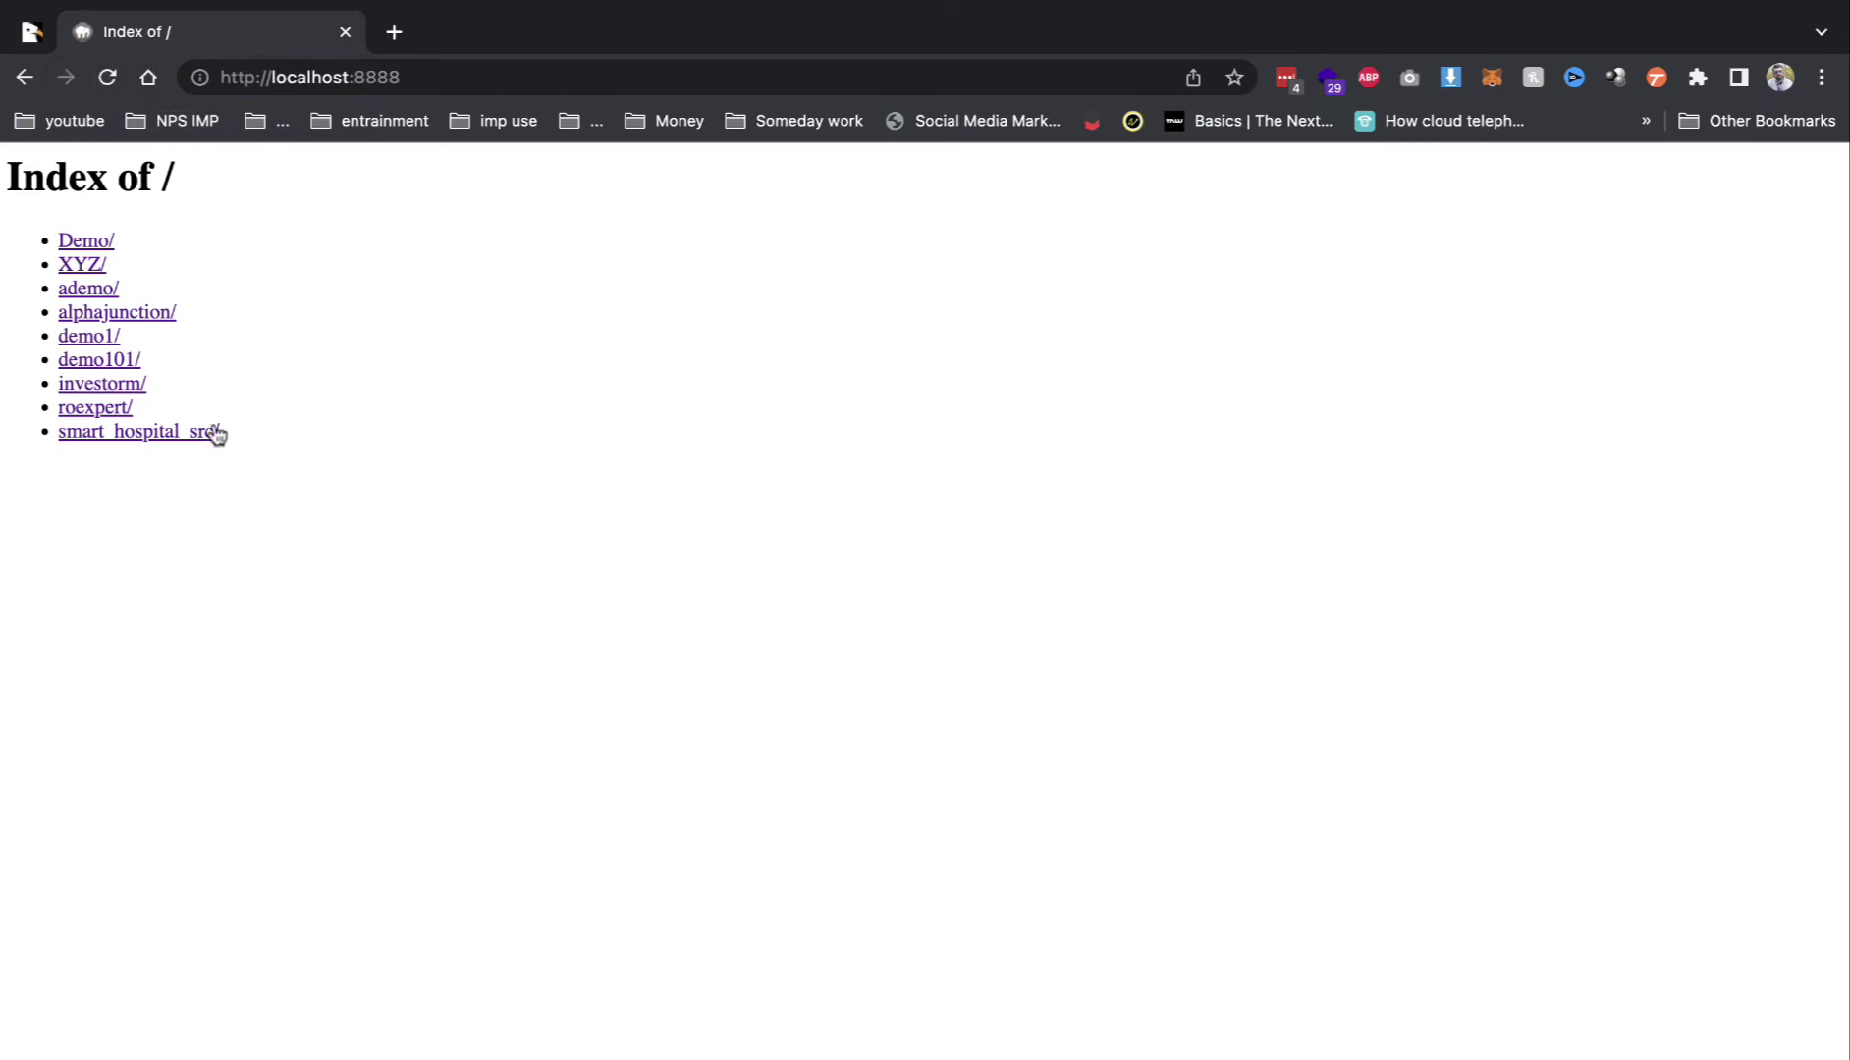
right_click(194, 434)
click(174, 442)
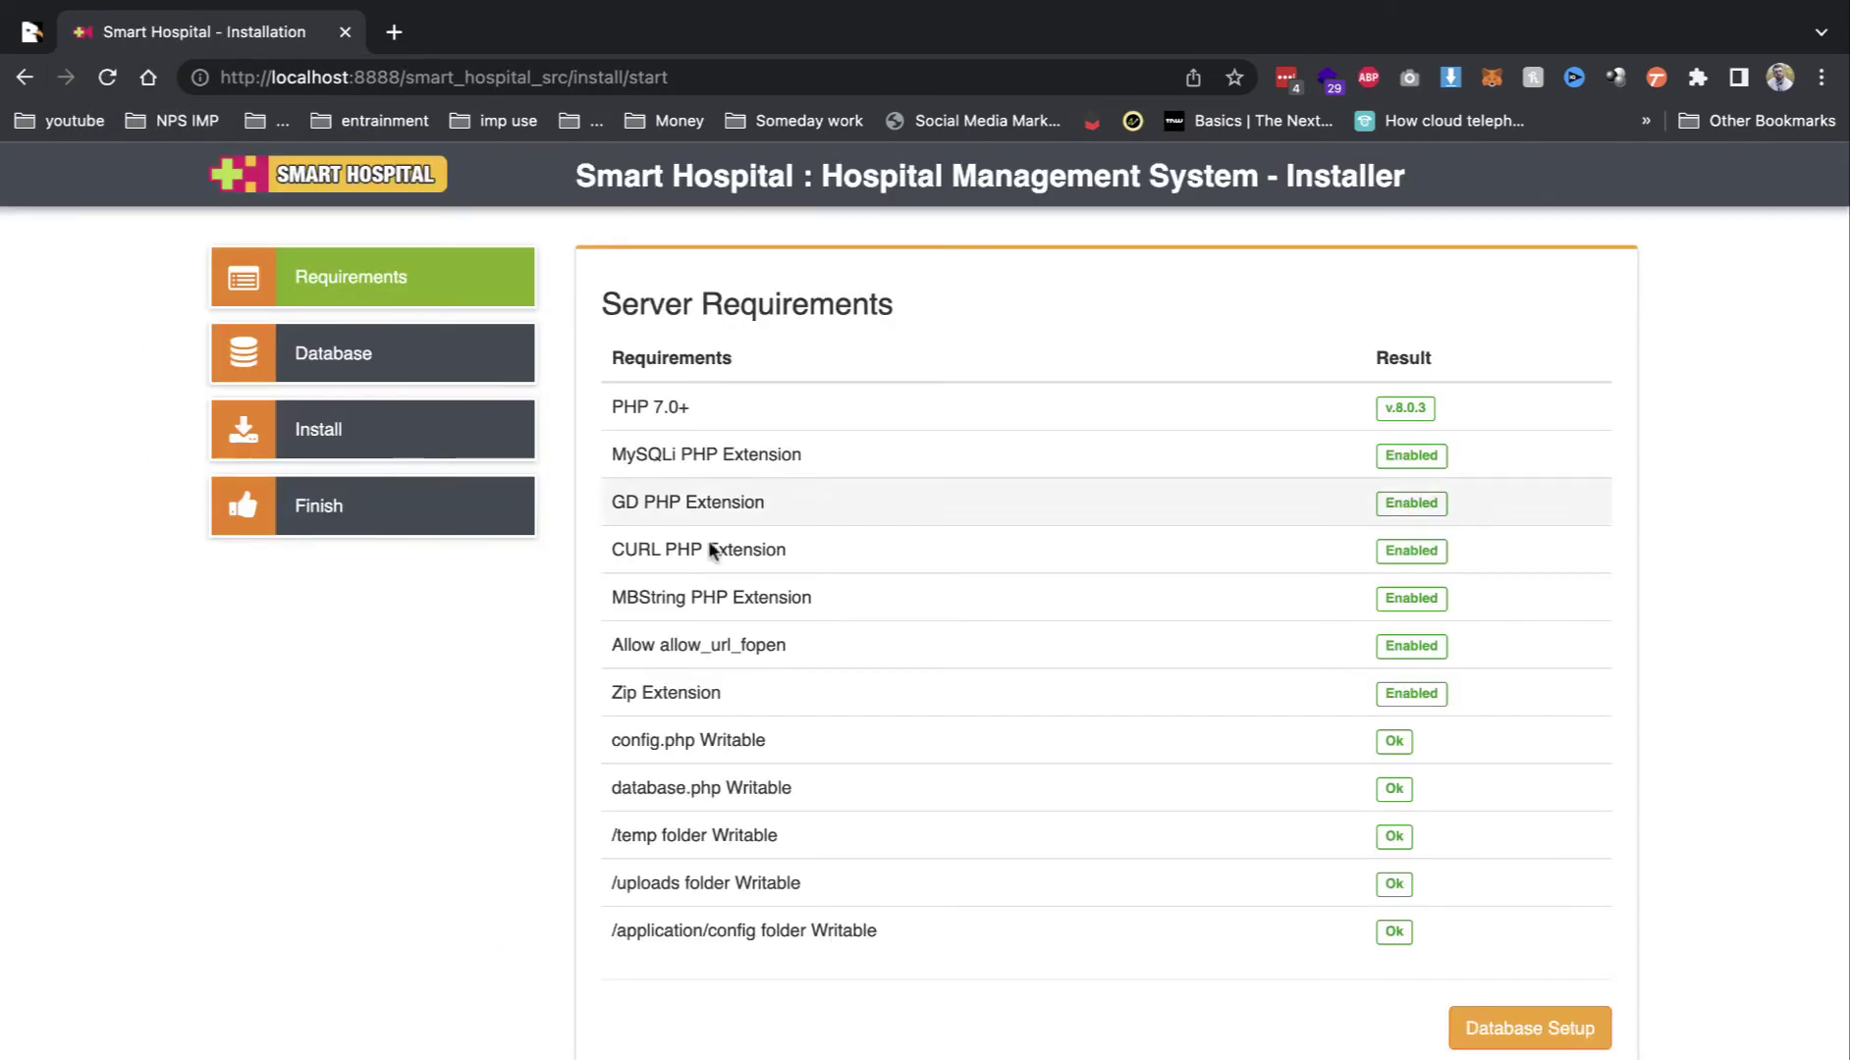
Step: Review the server requirements, including MBString PHP Extension, and continue to Database Setup
drag(607, 401, 743, 835)
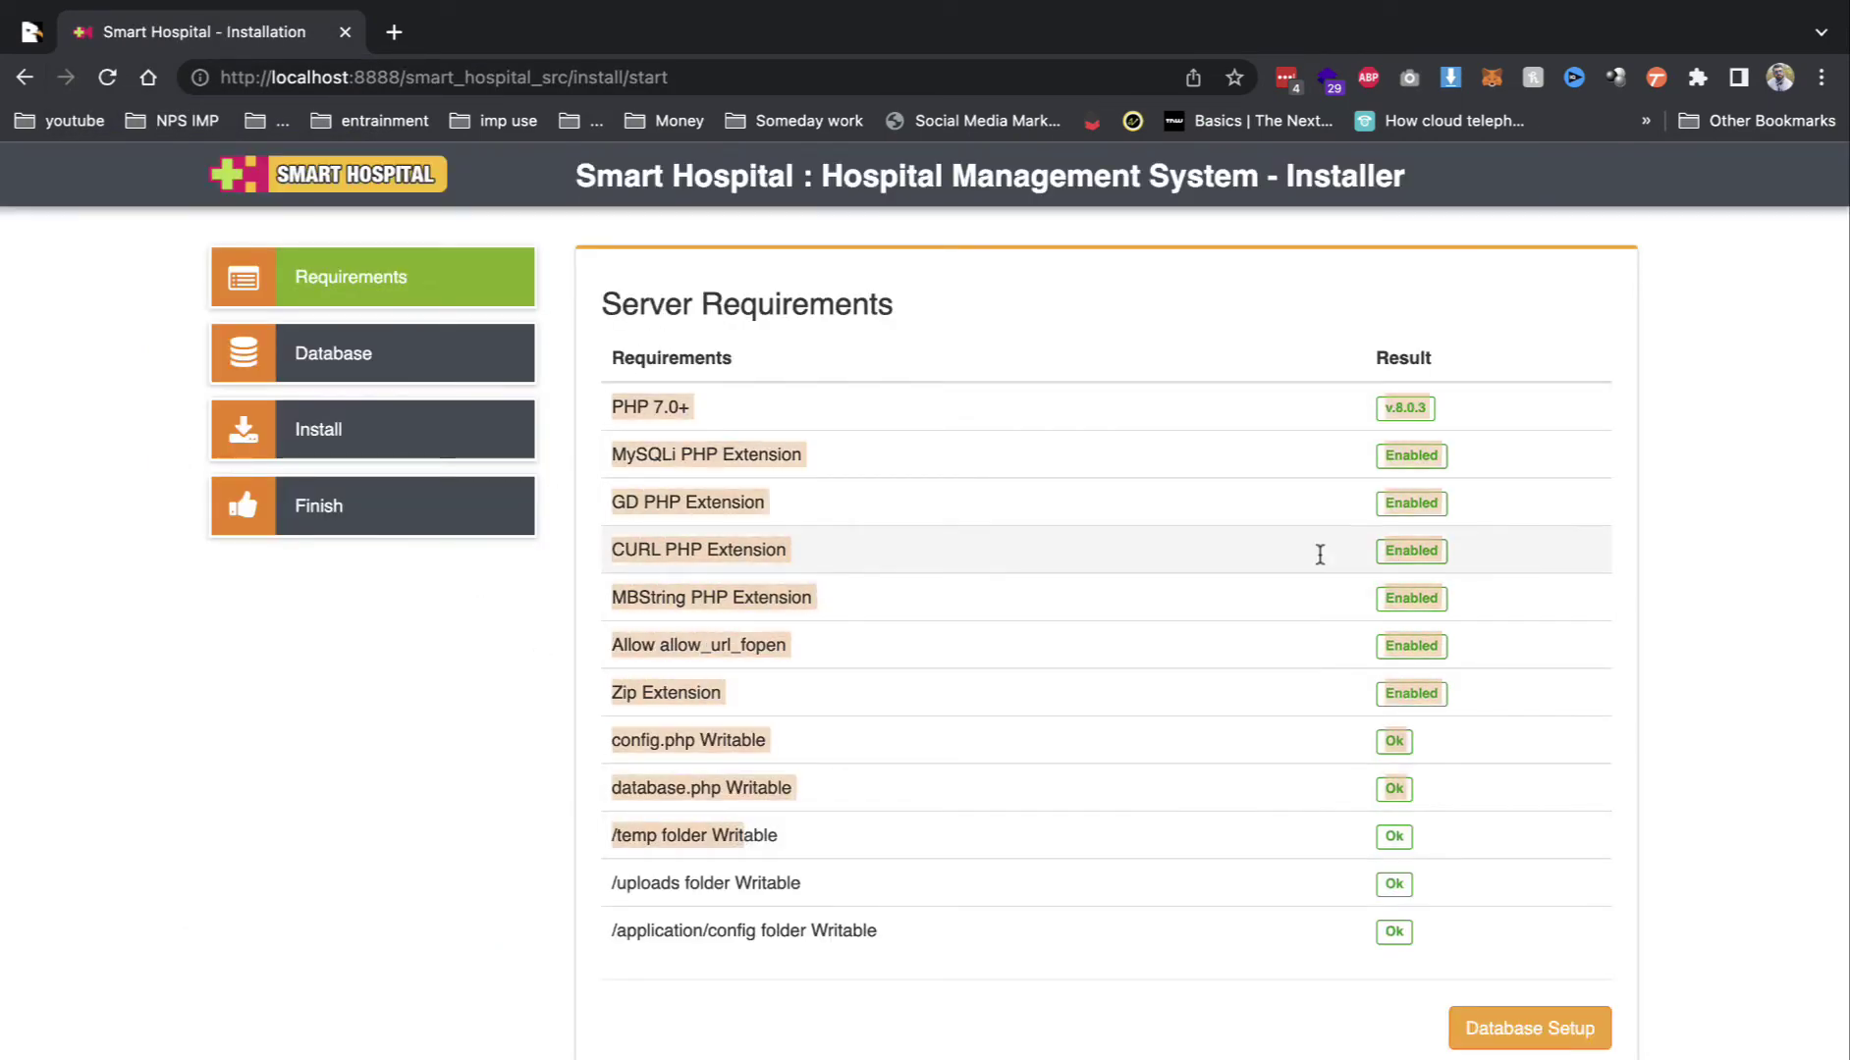
triple_click(787, 596)
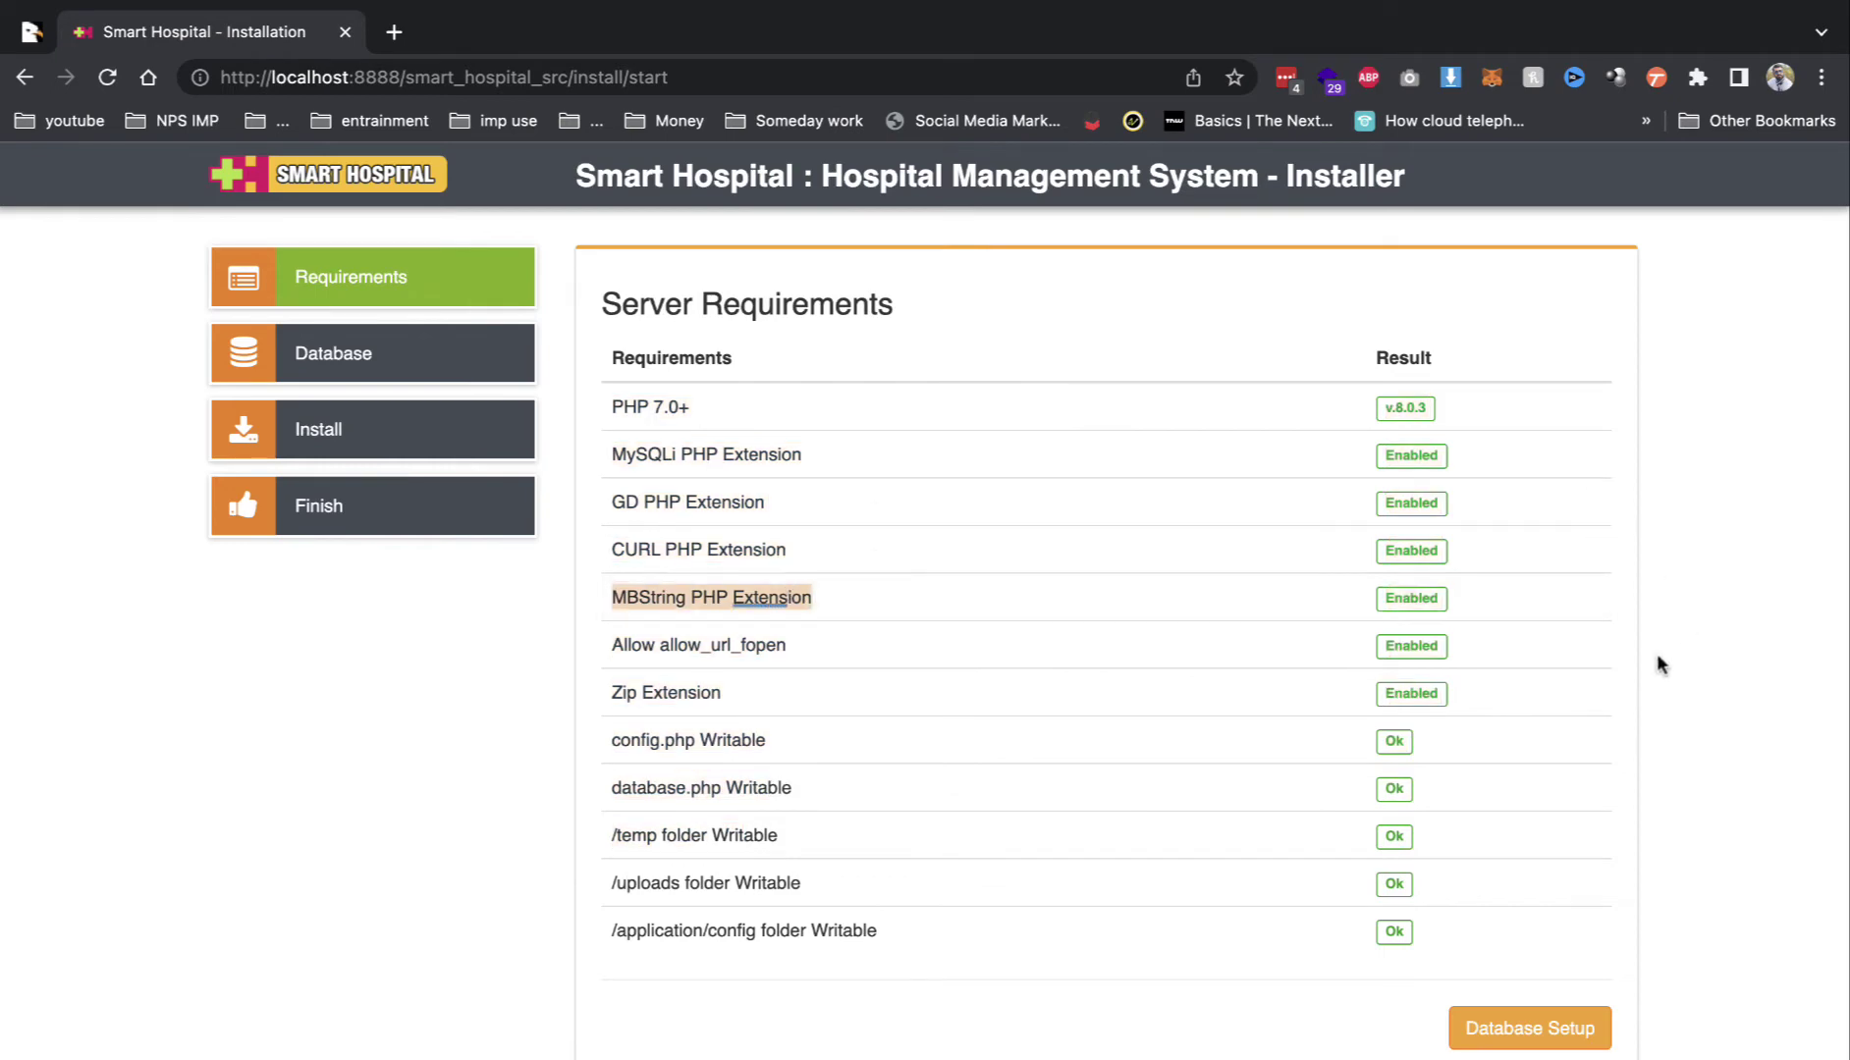
click(1507, 1039)
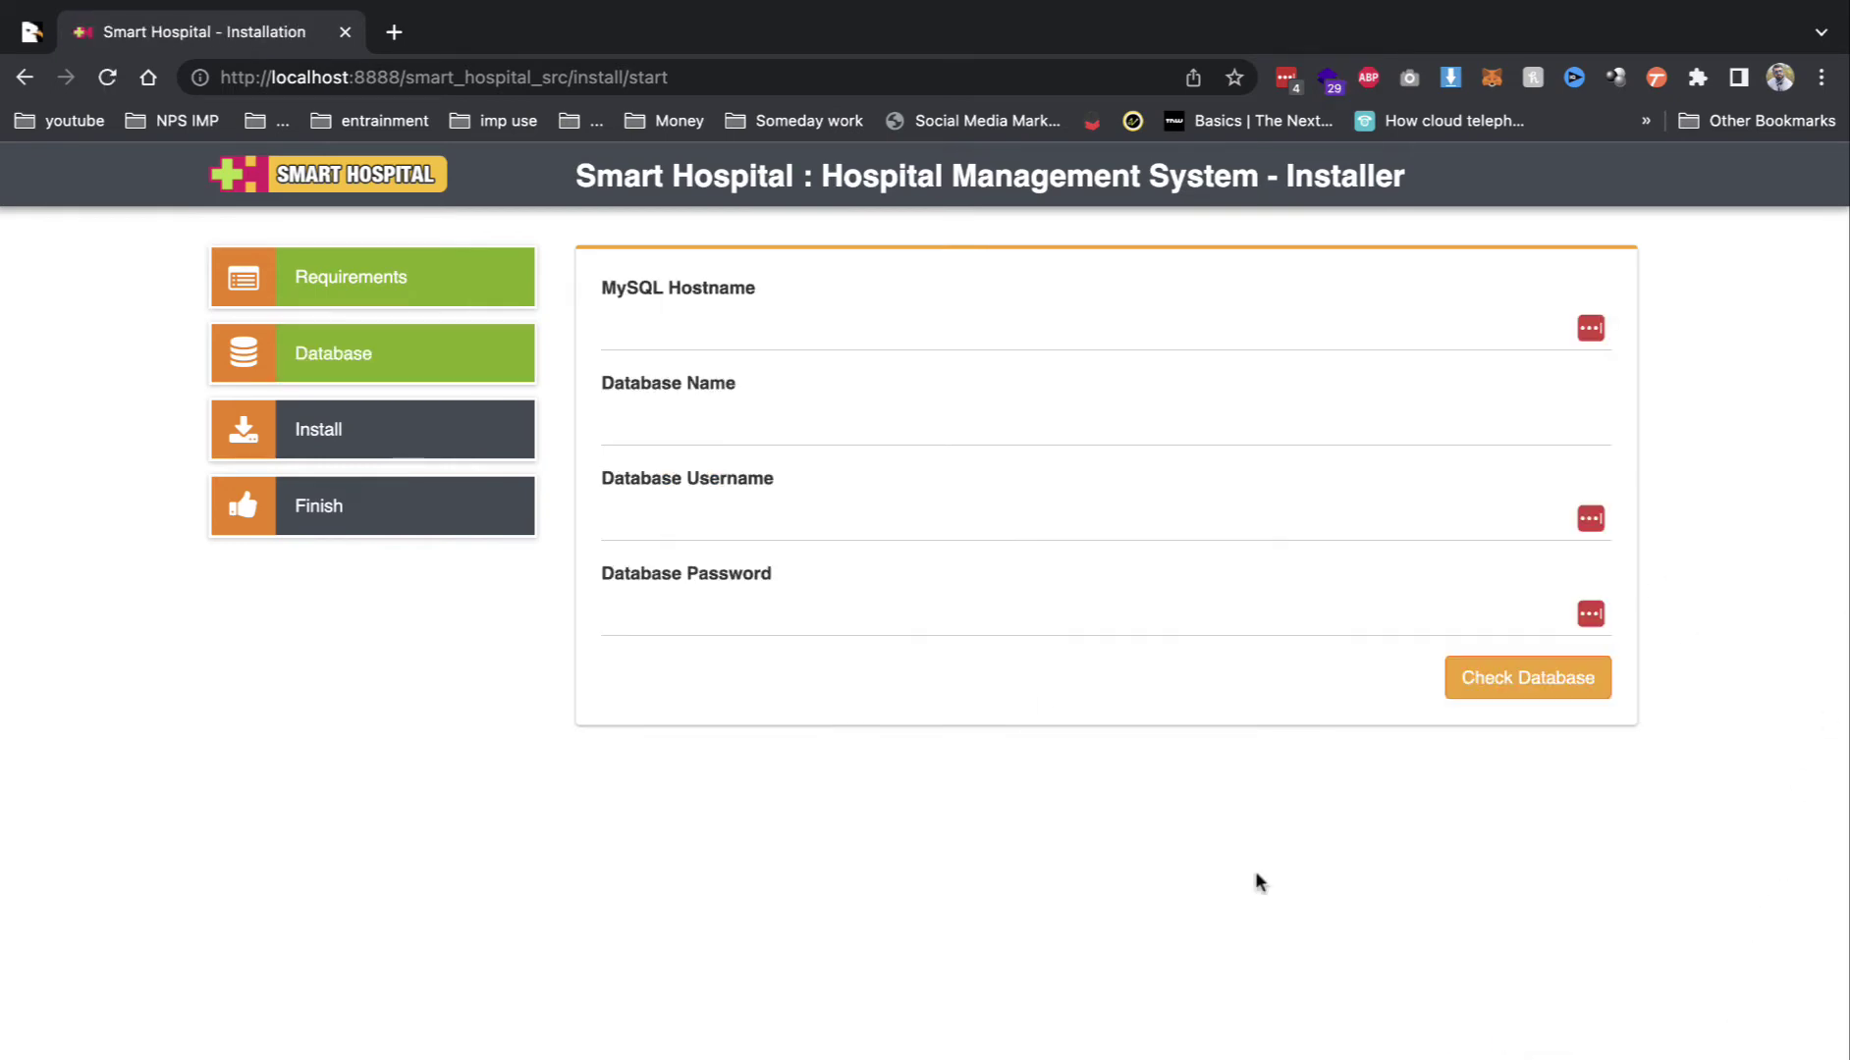
click(394, 30)
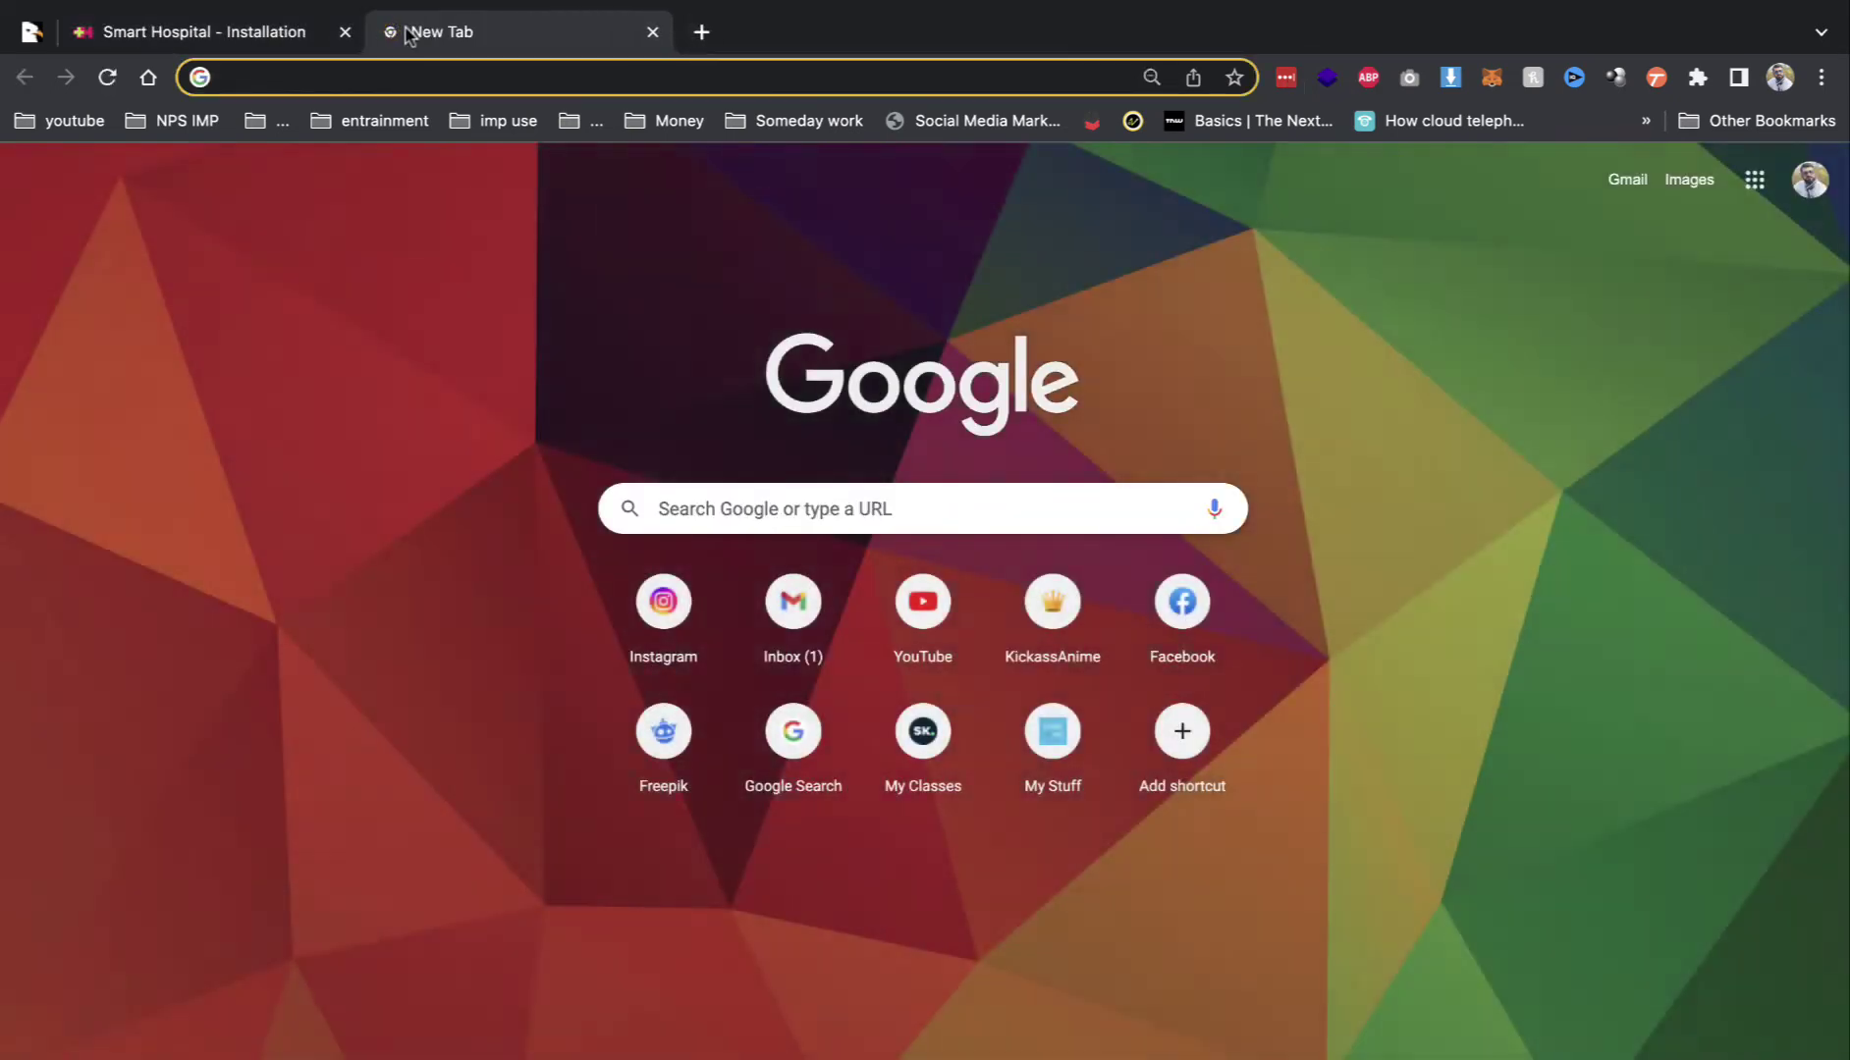
Step: Open phpMyAdmin and create a new database named demo9
text(php)
key(Down)
key(Down)
key(Down)
key(Down)
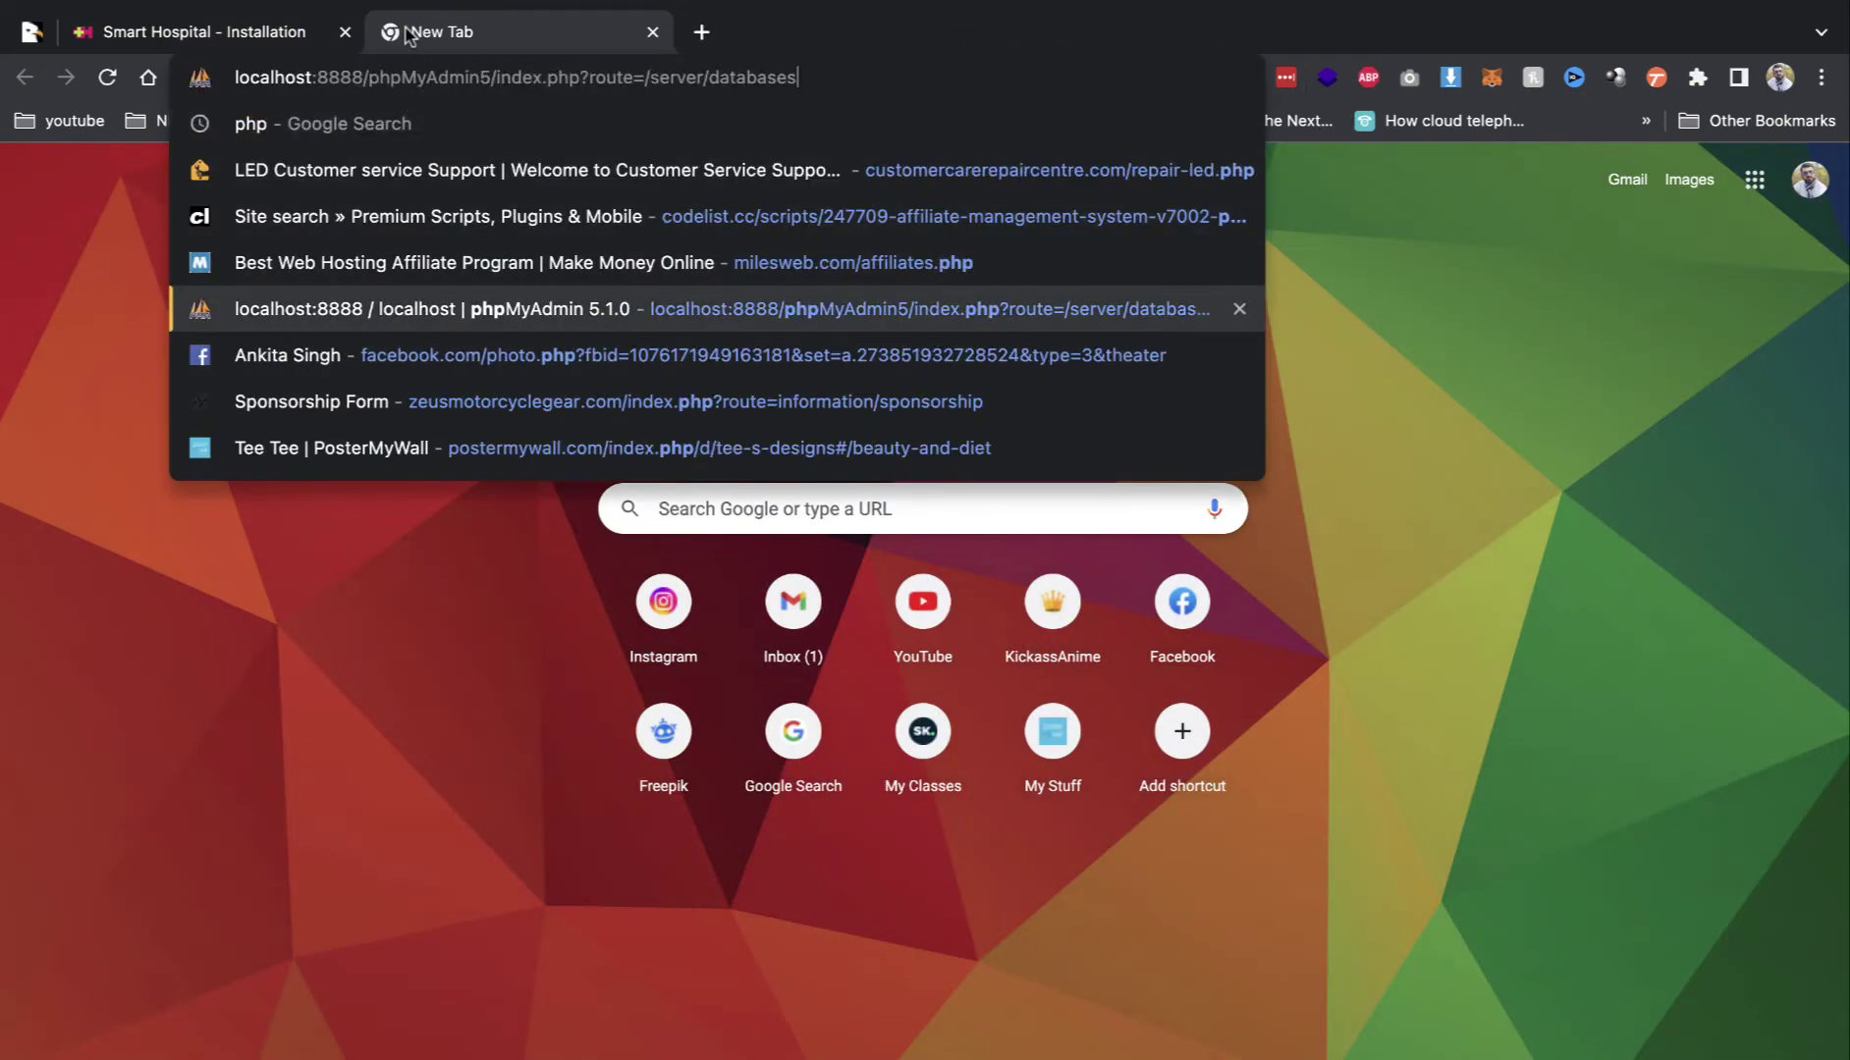
key(Return)
click(412, 379)
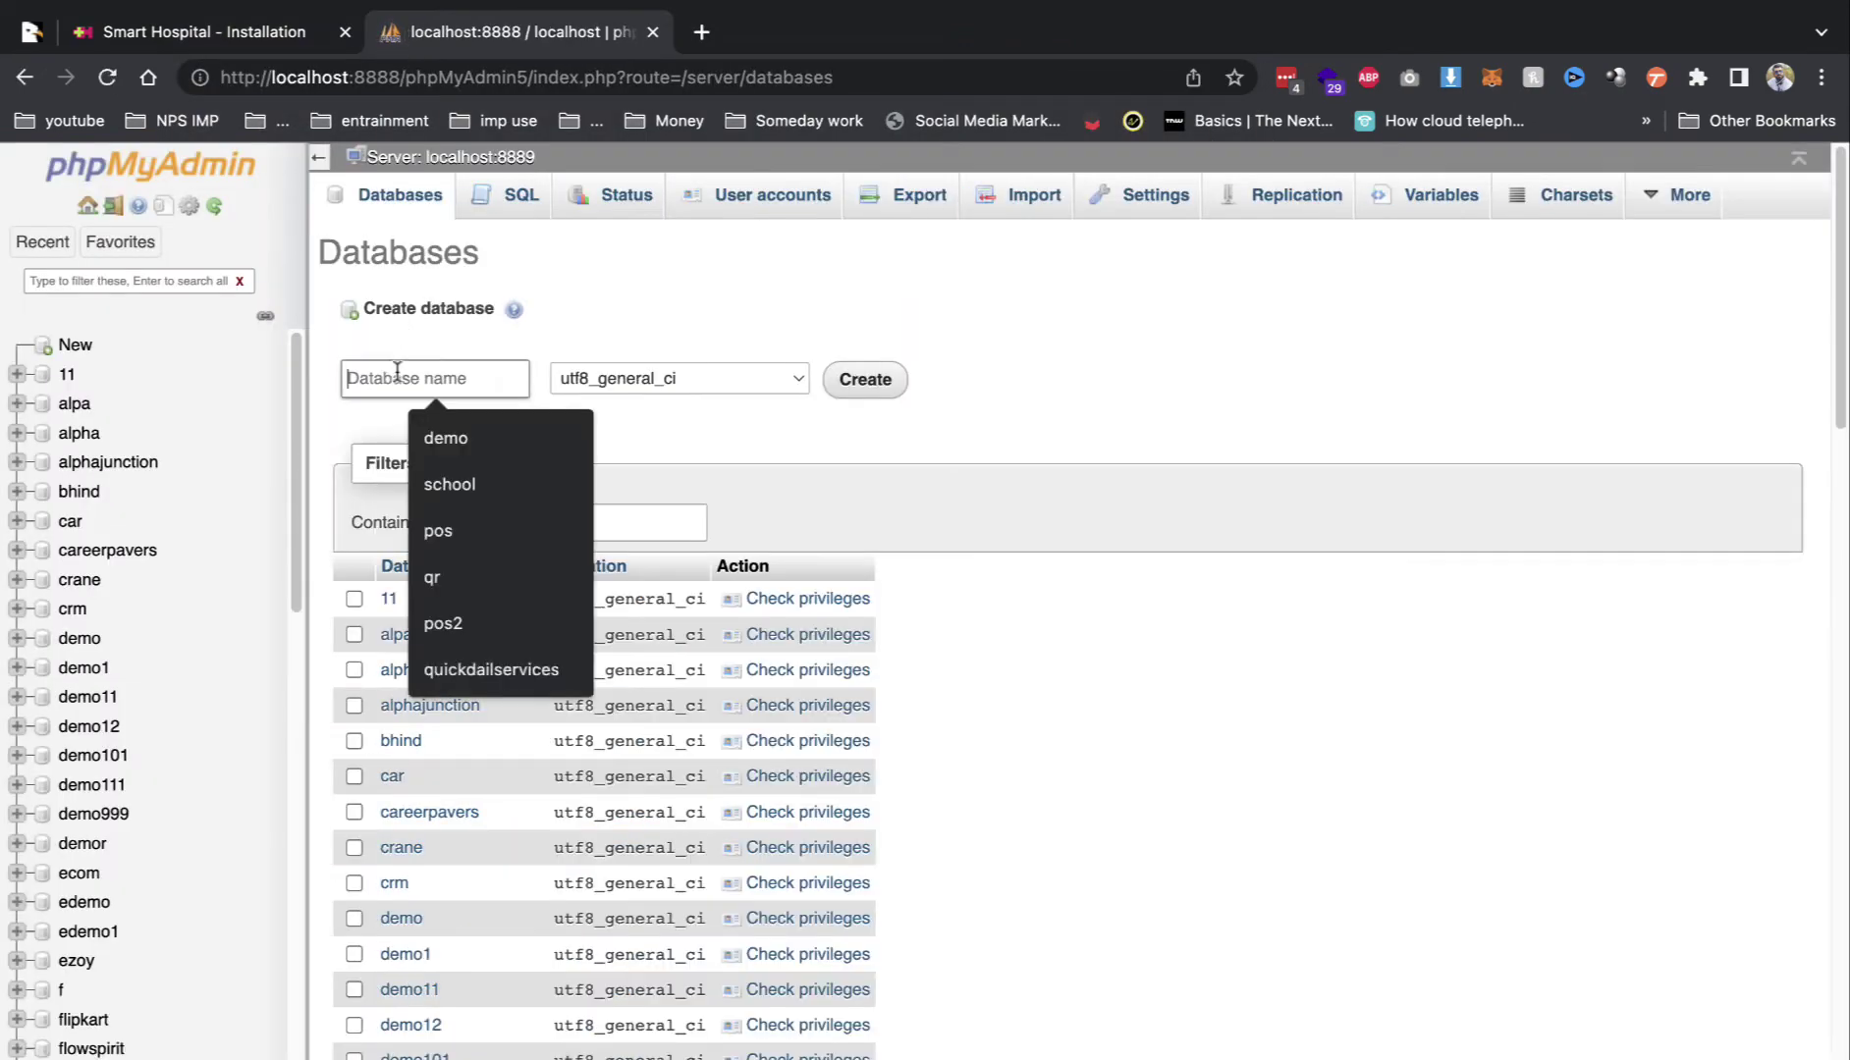
text(dmoe)
key(BackSpace)
key(BackSpace)
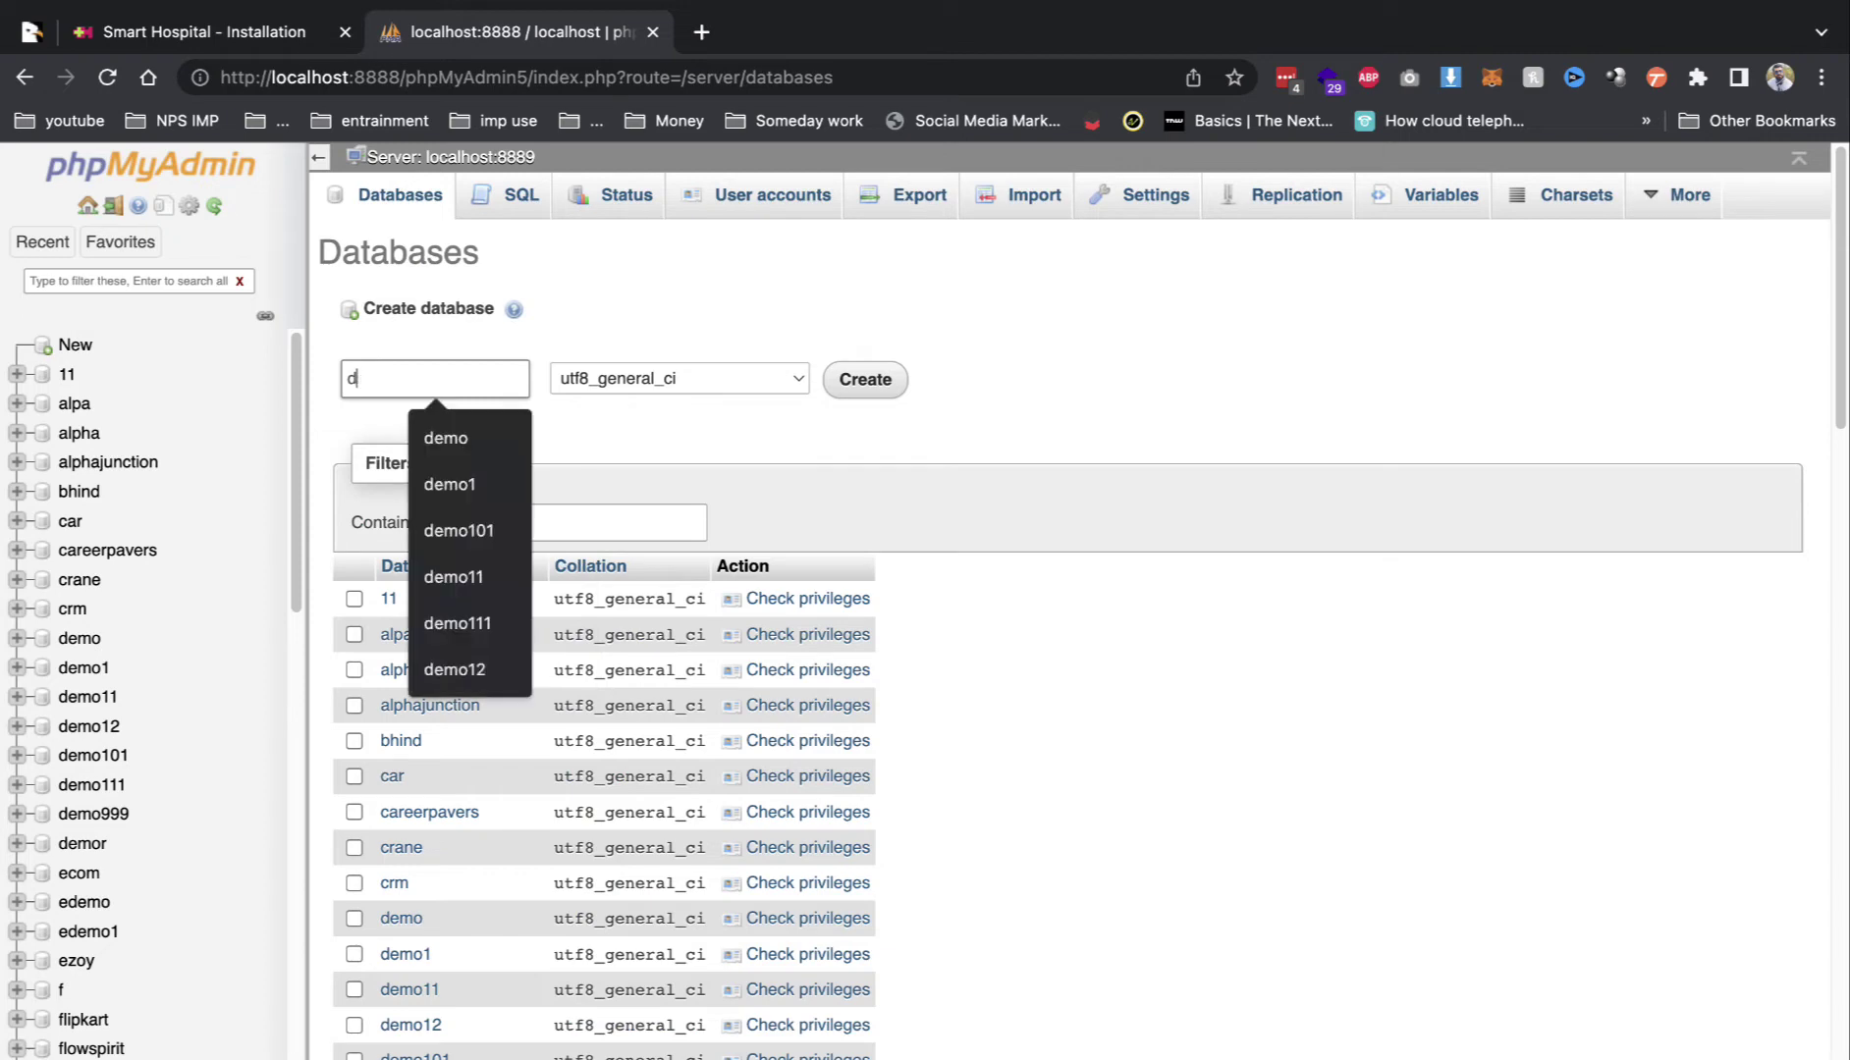
text(emo9)
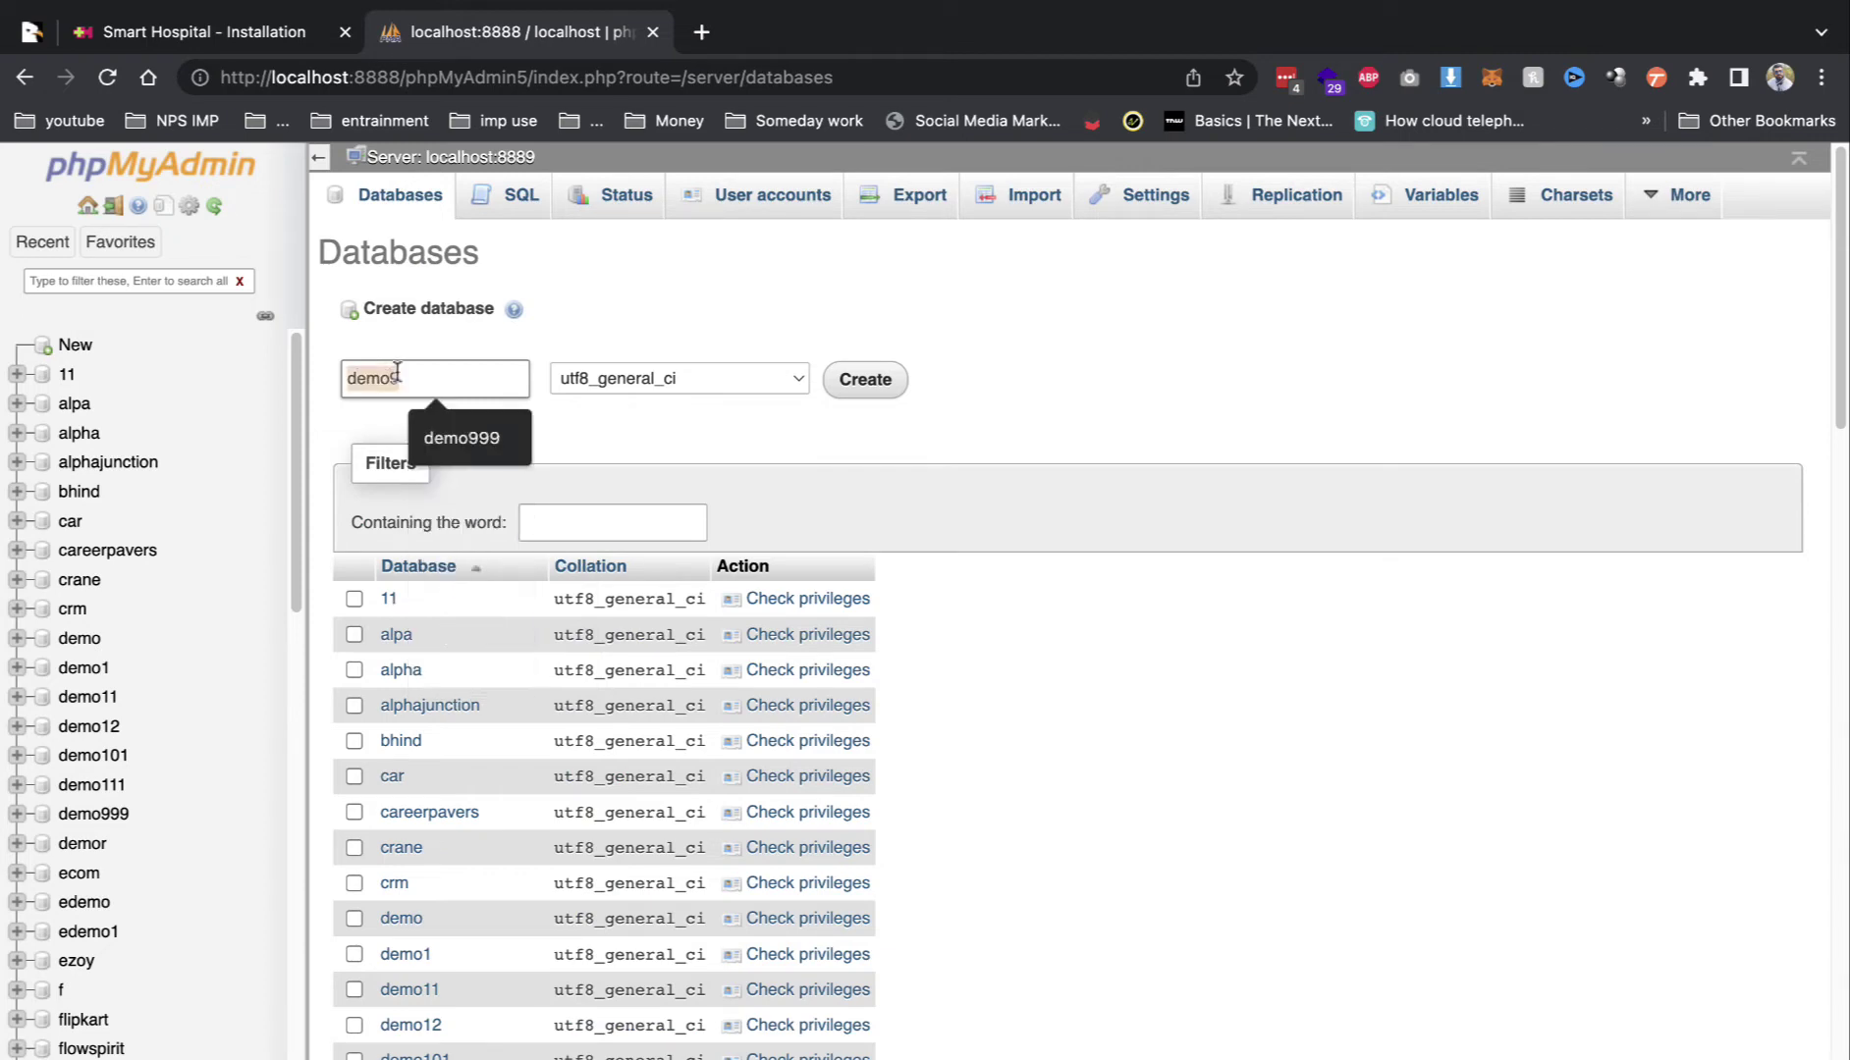
click(878, 386)
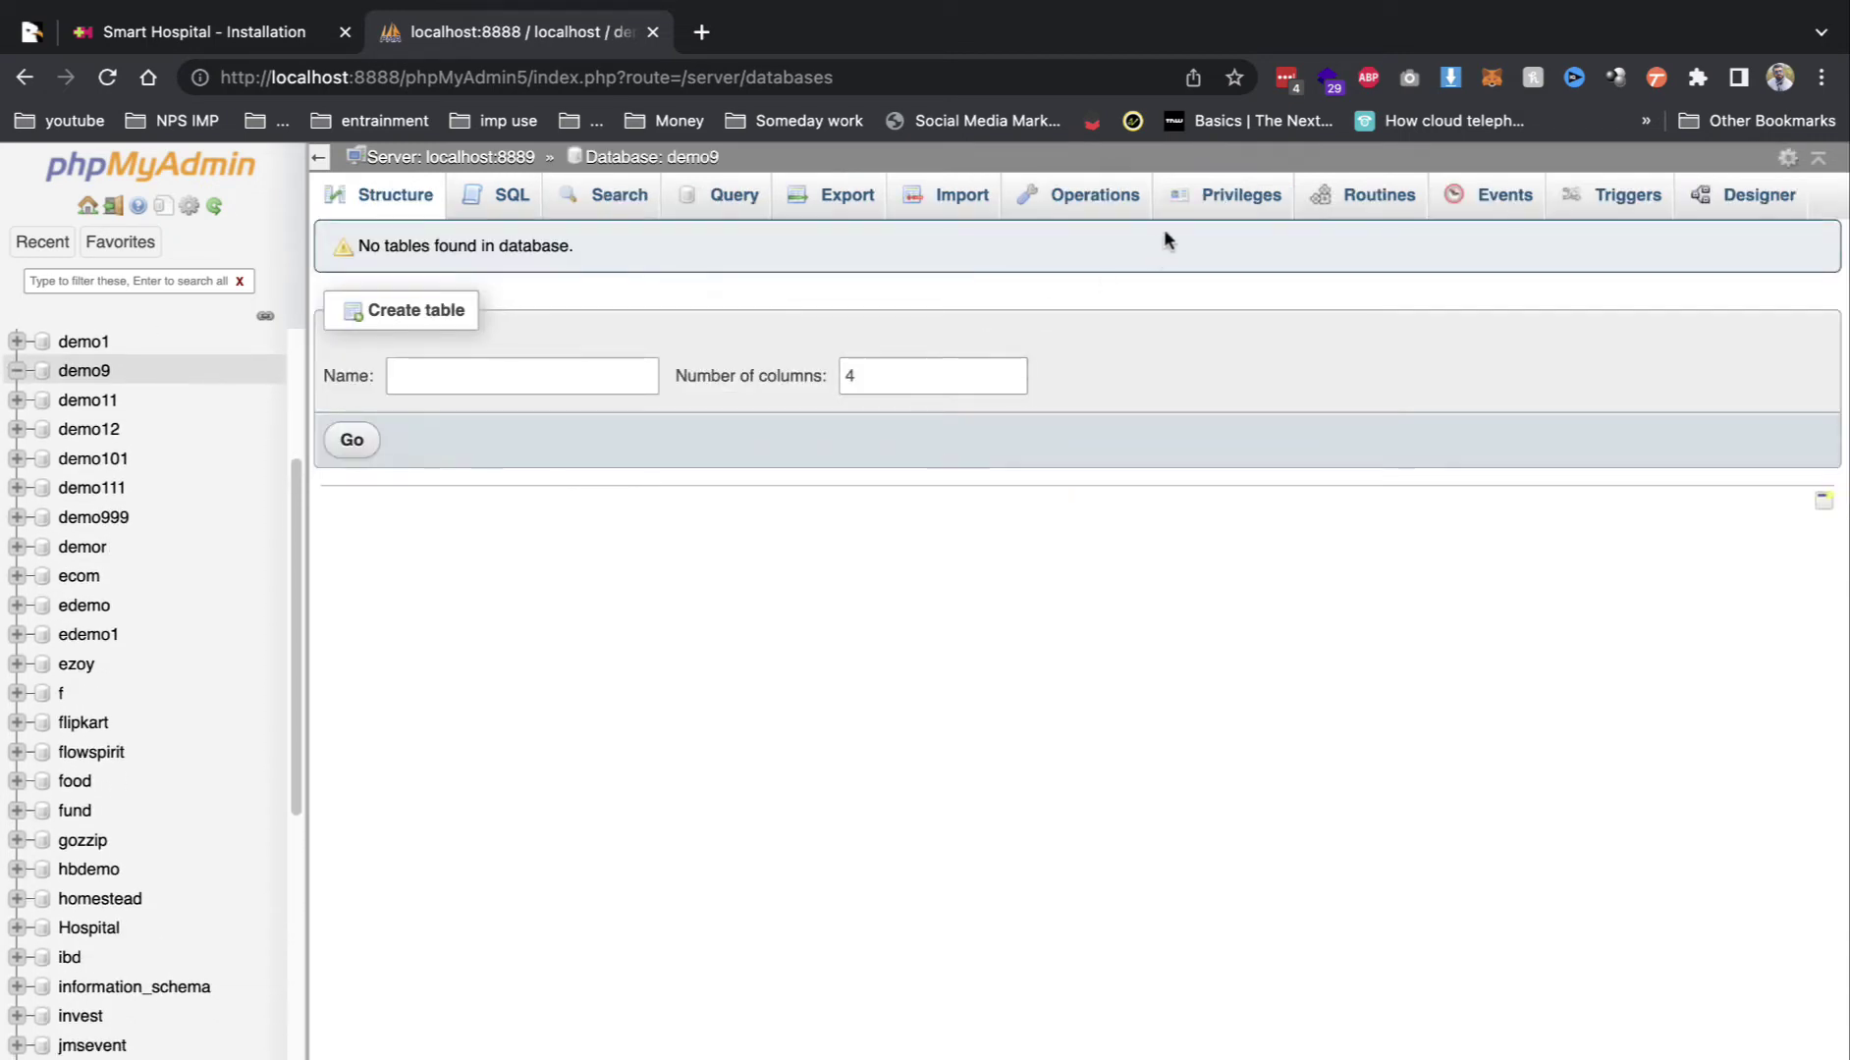
Step: Start a new user account on Local host for demo9 and set its password twice
click(1215, 199)
scroll(538, 781, down, 20)
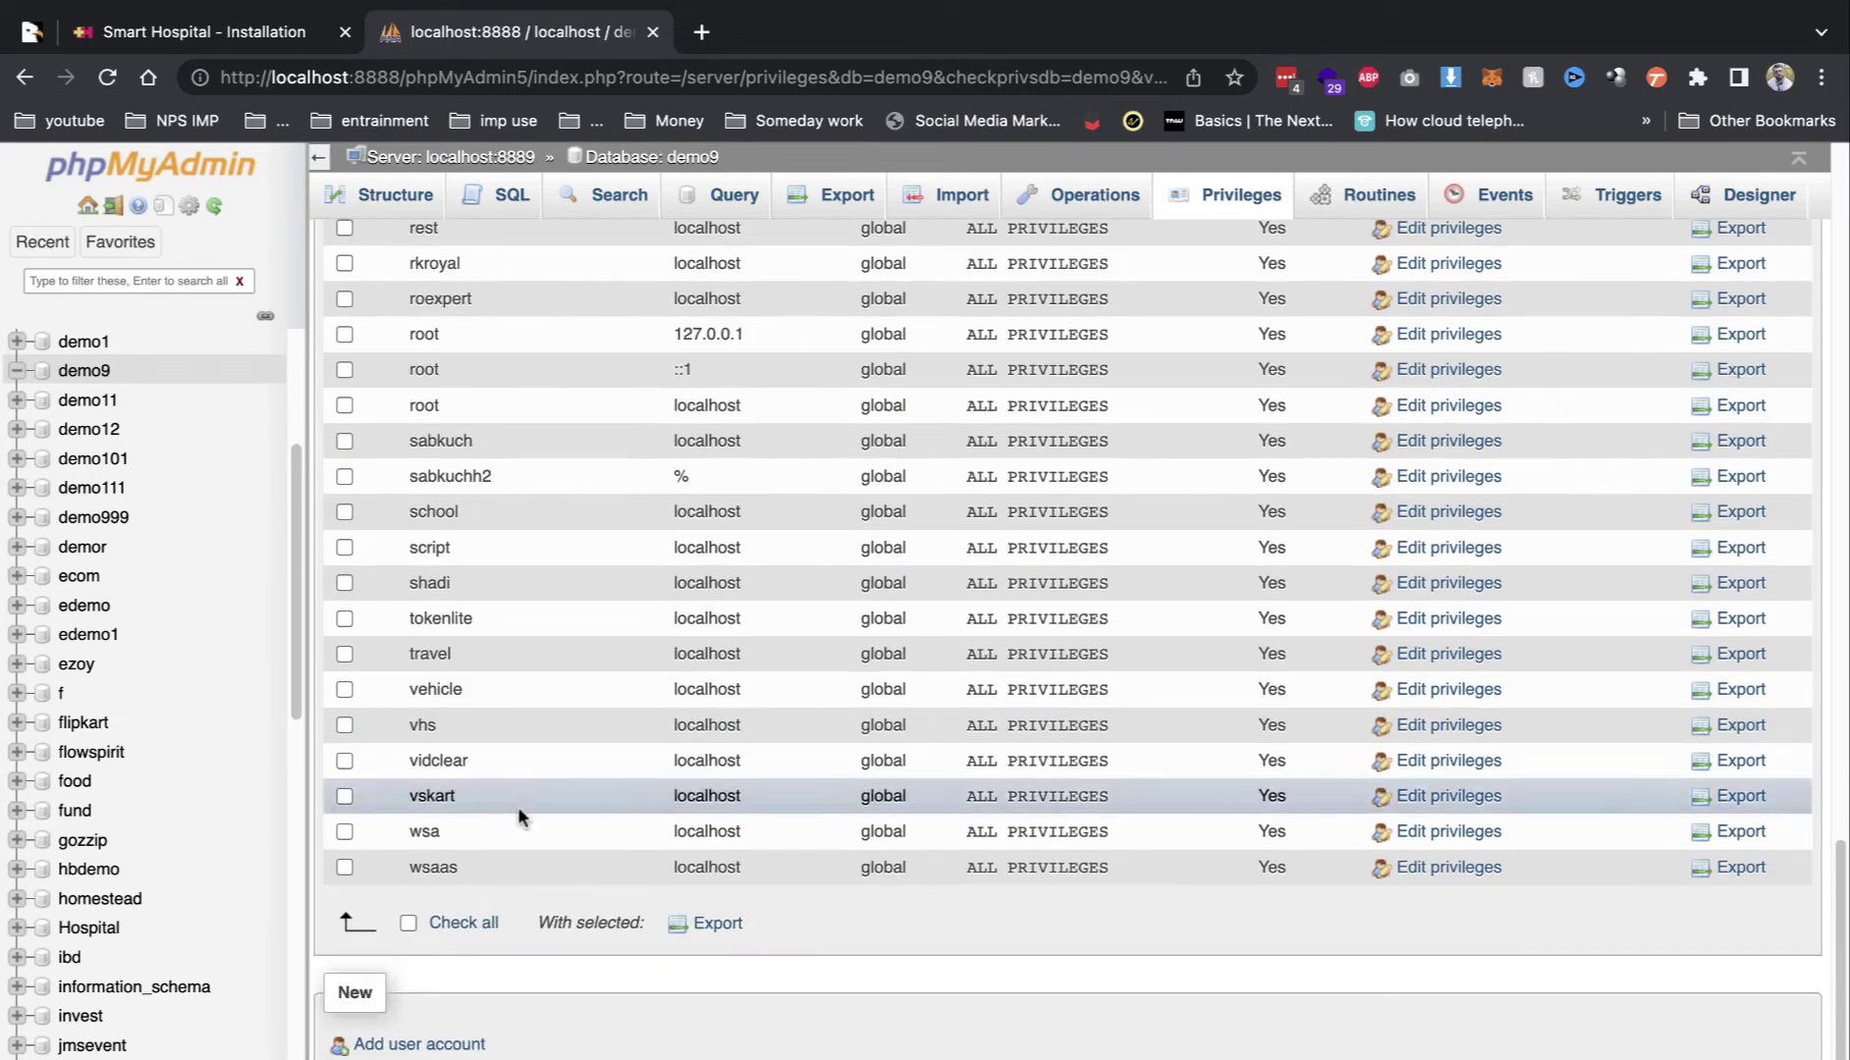
click(405, 1047)
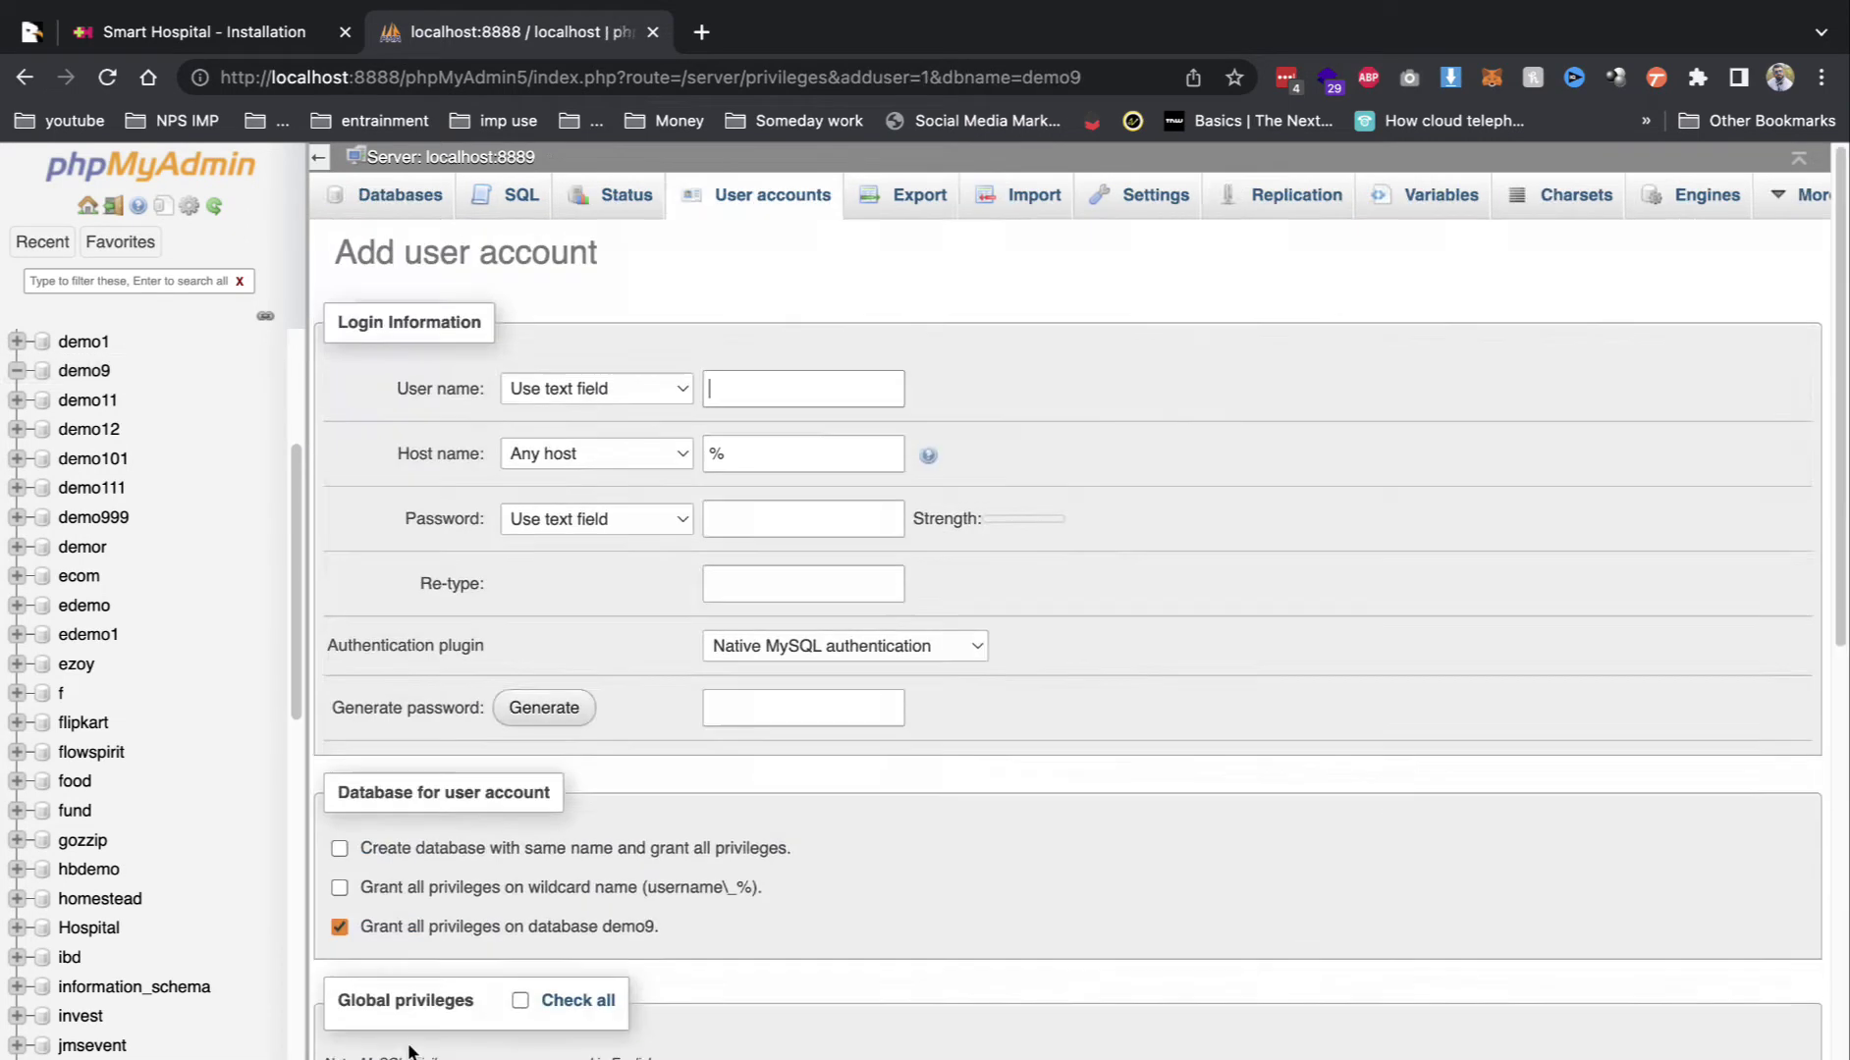
click(615, 455)
click(613, 488)
click(743, 519)
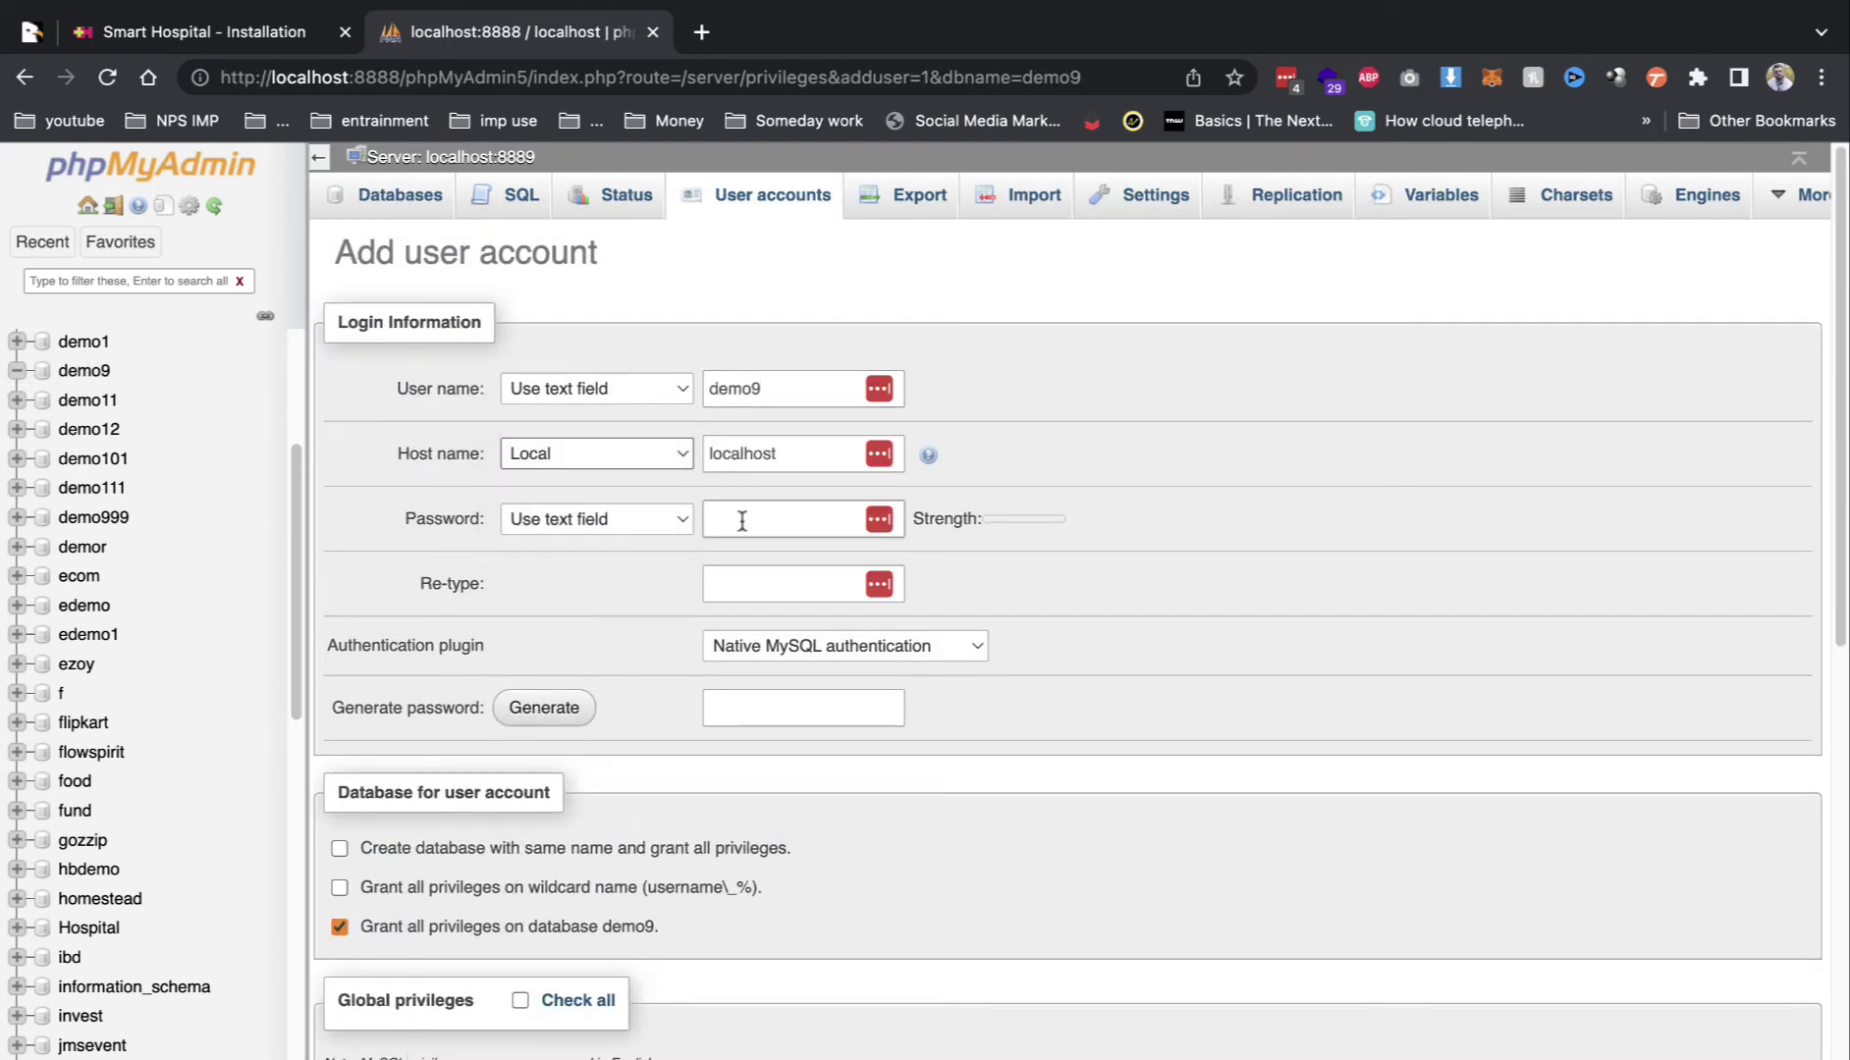
text(demo9)
click(719, 589)
text(demo9)
Step: Grant the account all global privileges and create it
scroll(670, 833, down, 3)
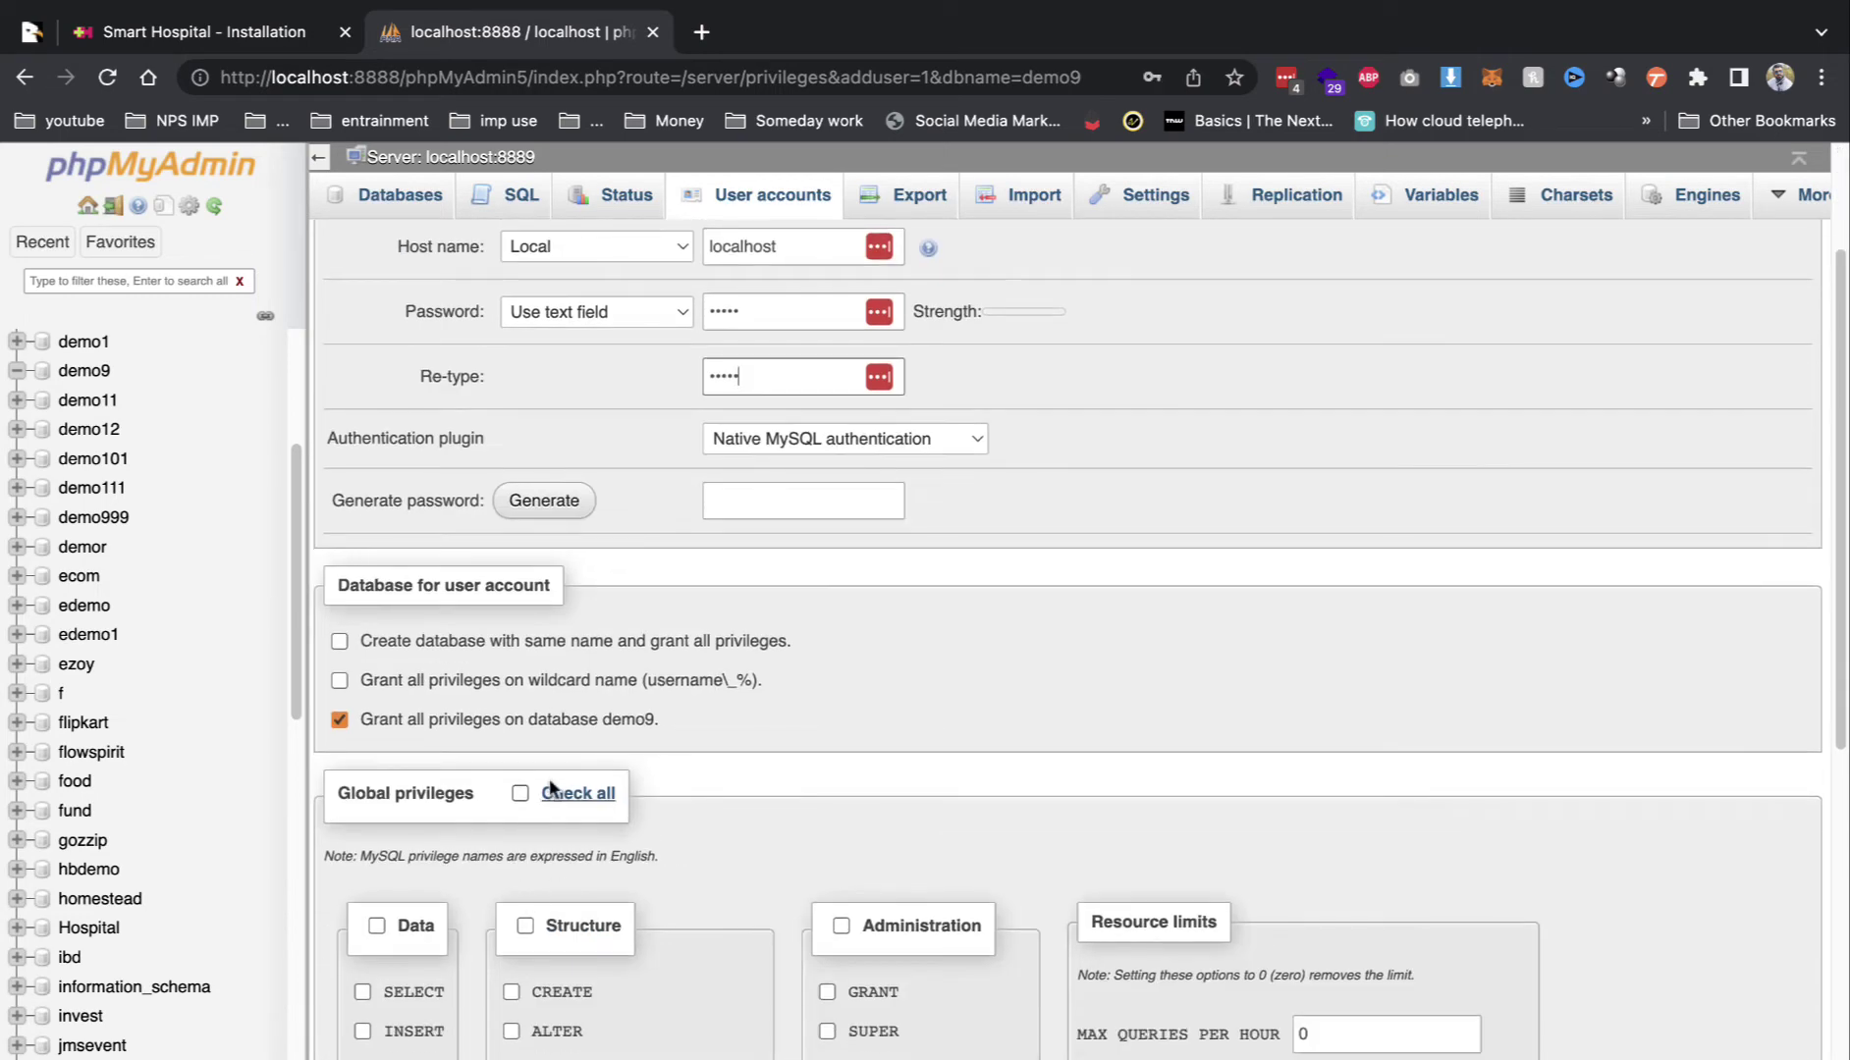
click(521, 793)
scroll(898, 907, down, 10)
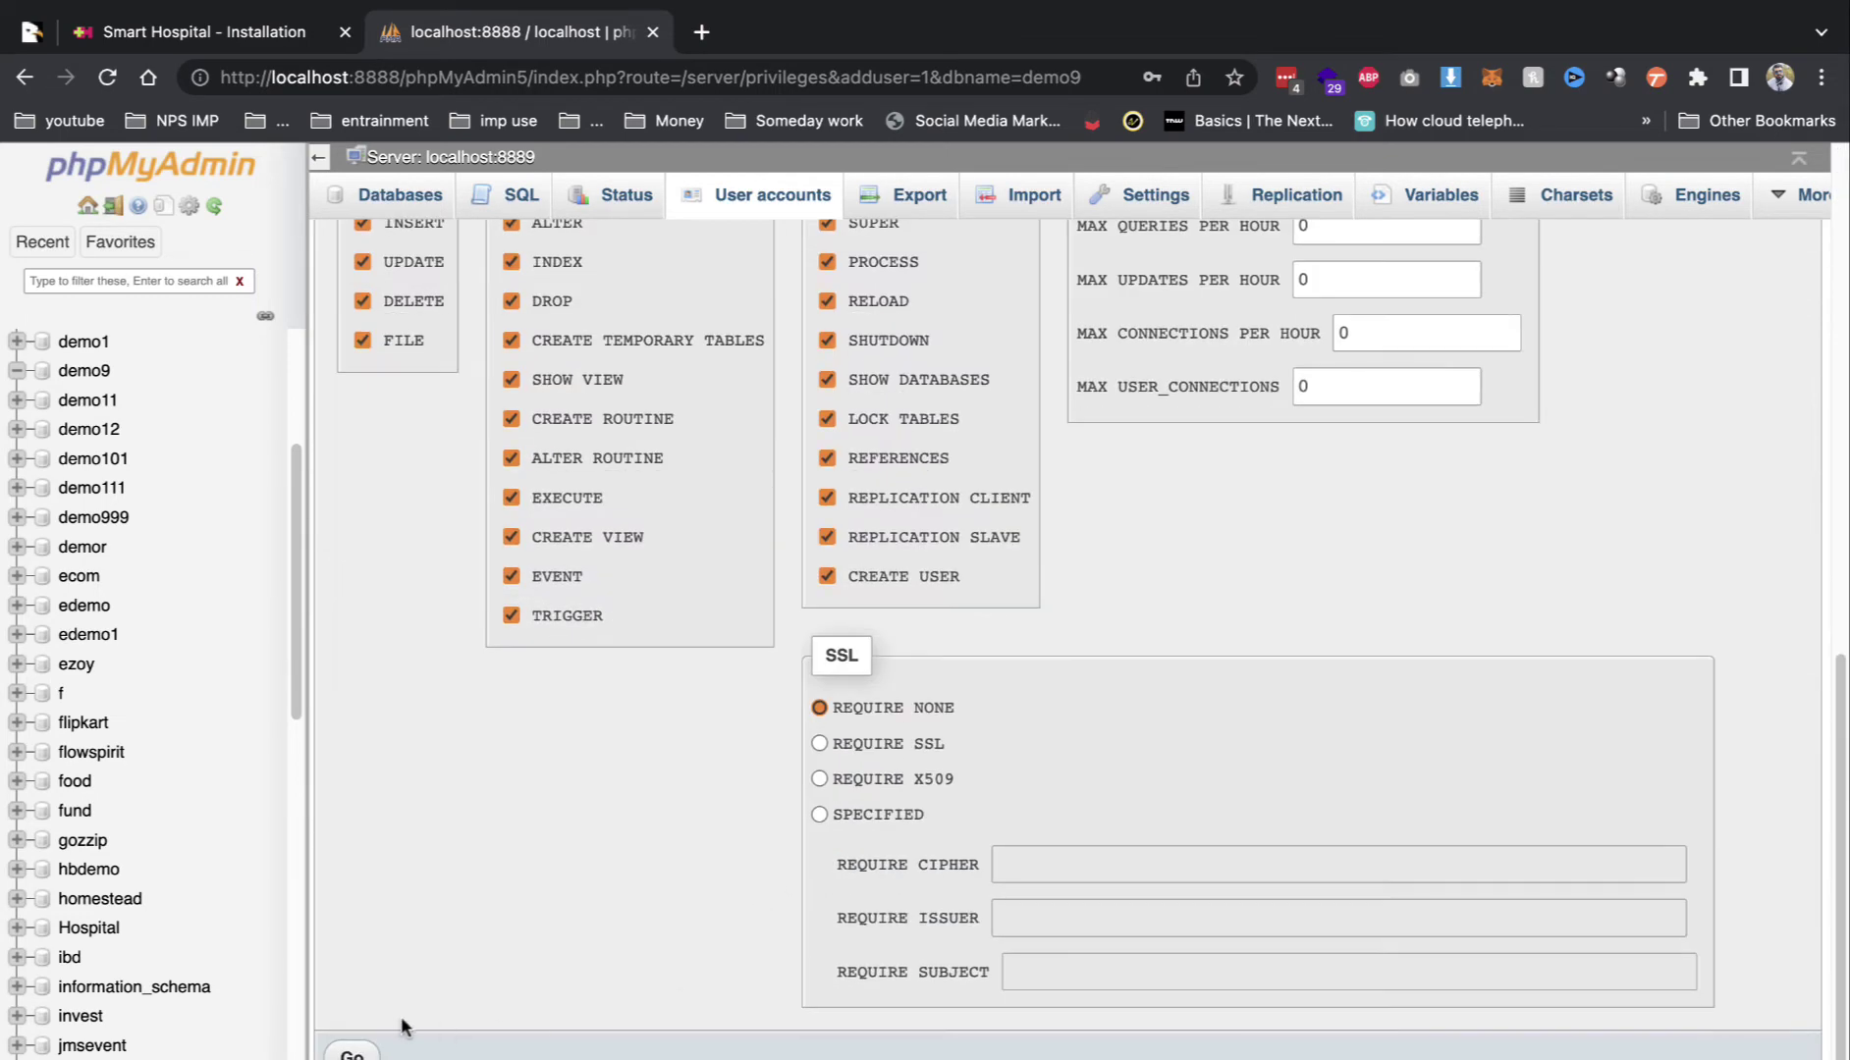
click(353, 1053)
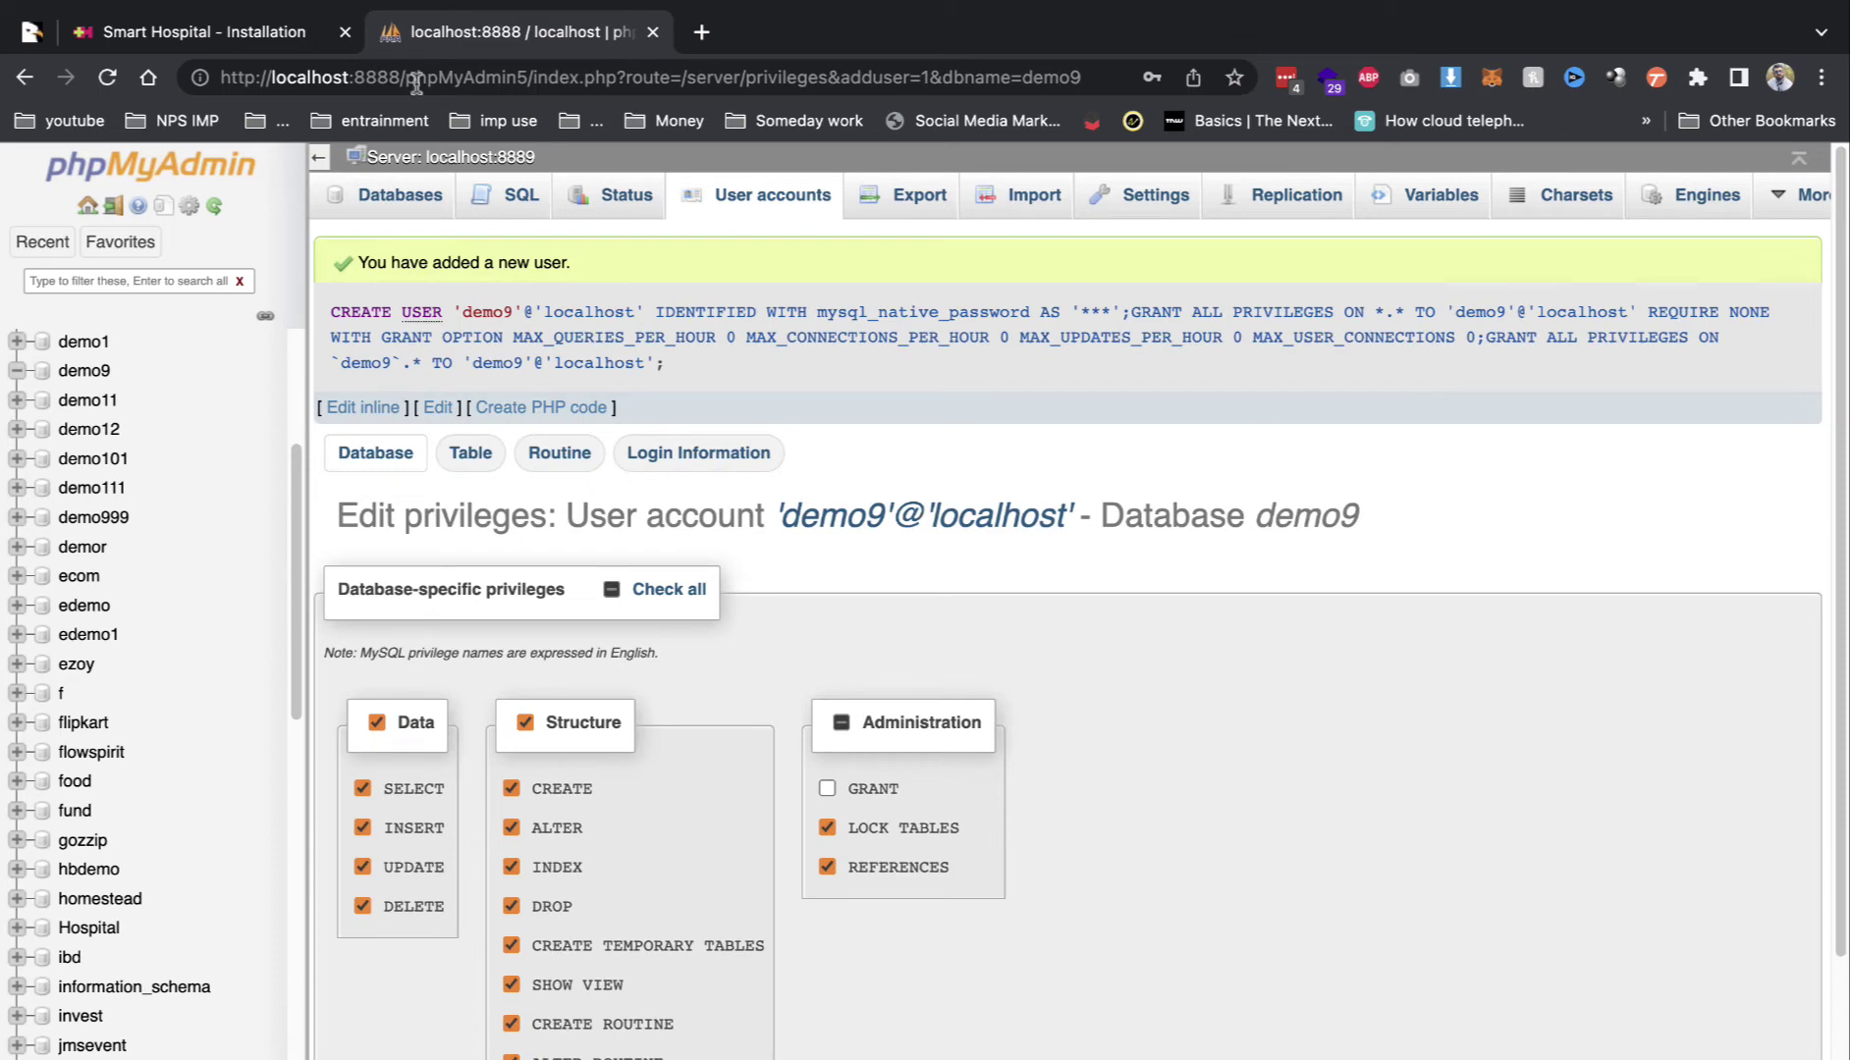
click(294, 32)
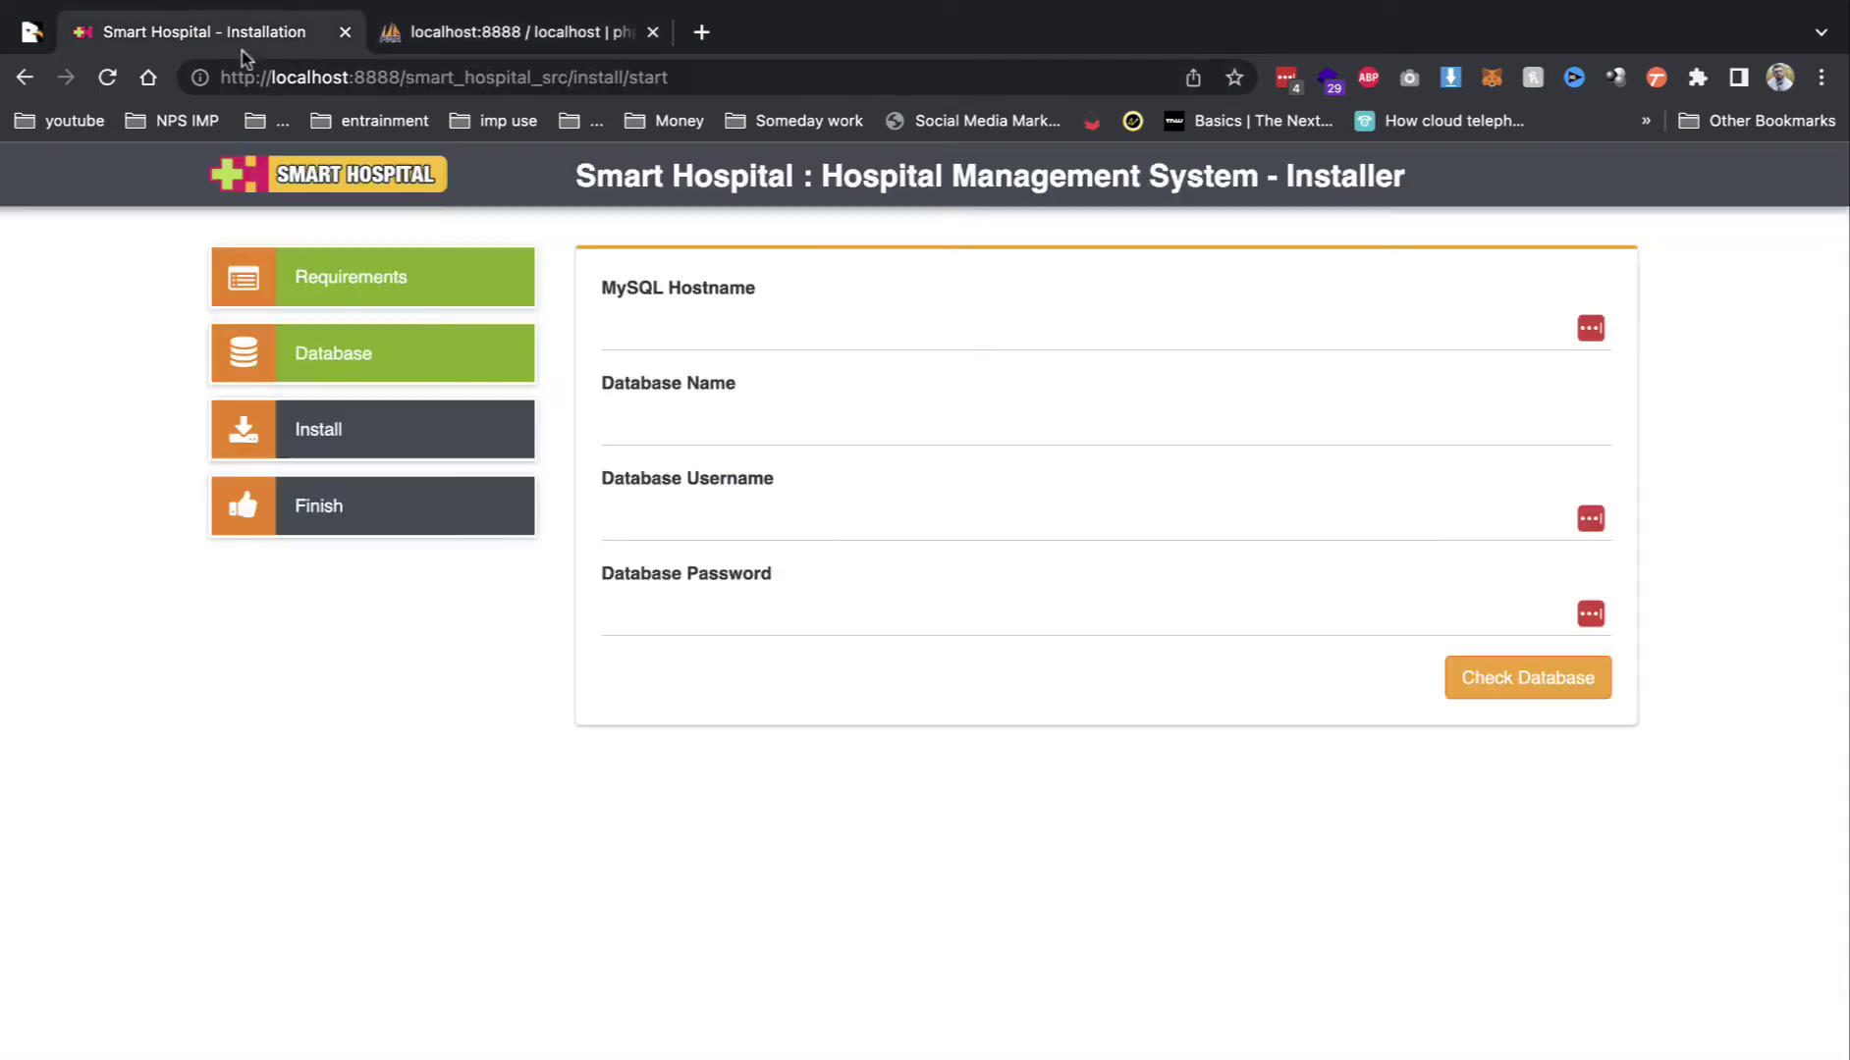
Step: Enter host localhost, database and username demo9 plus the password, and check the connection
click(665, 324)
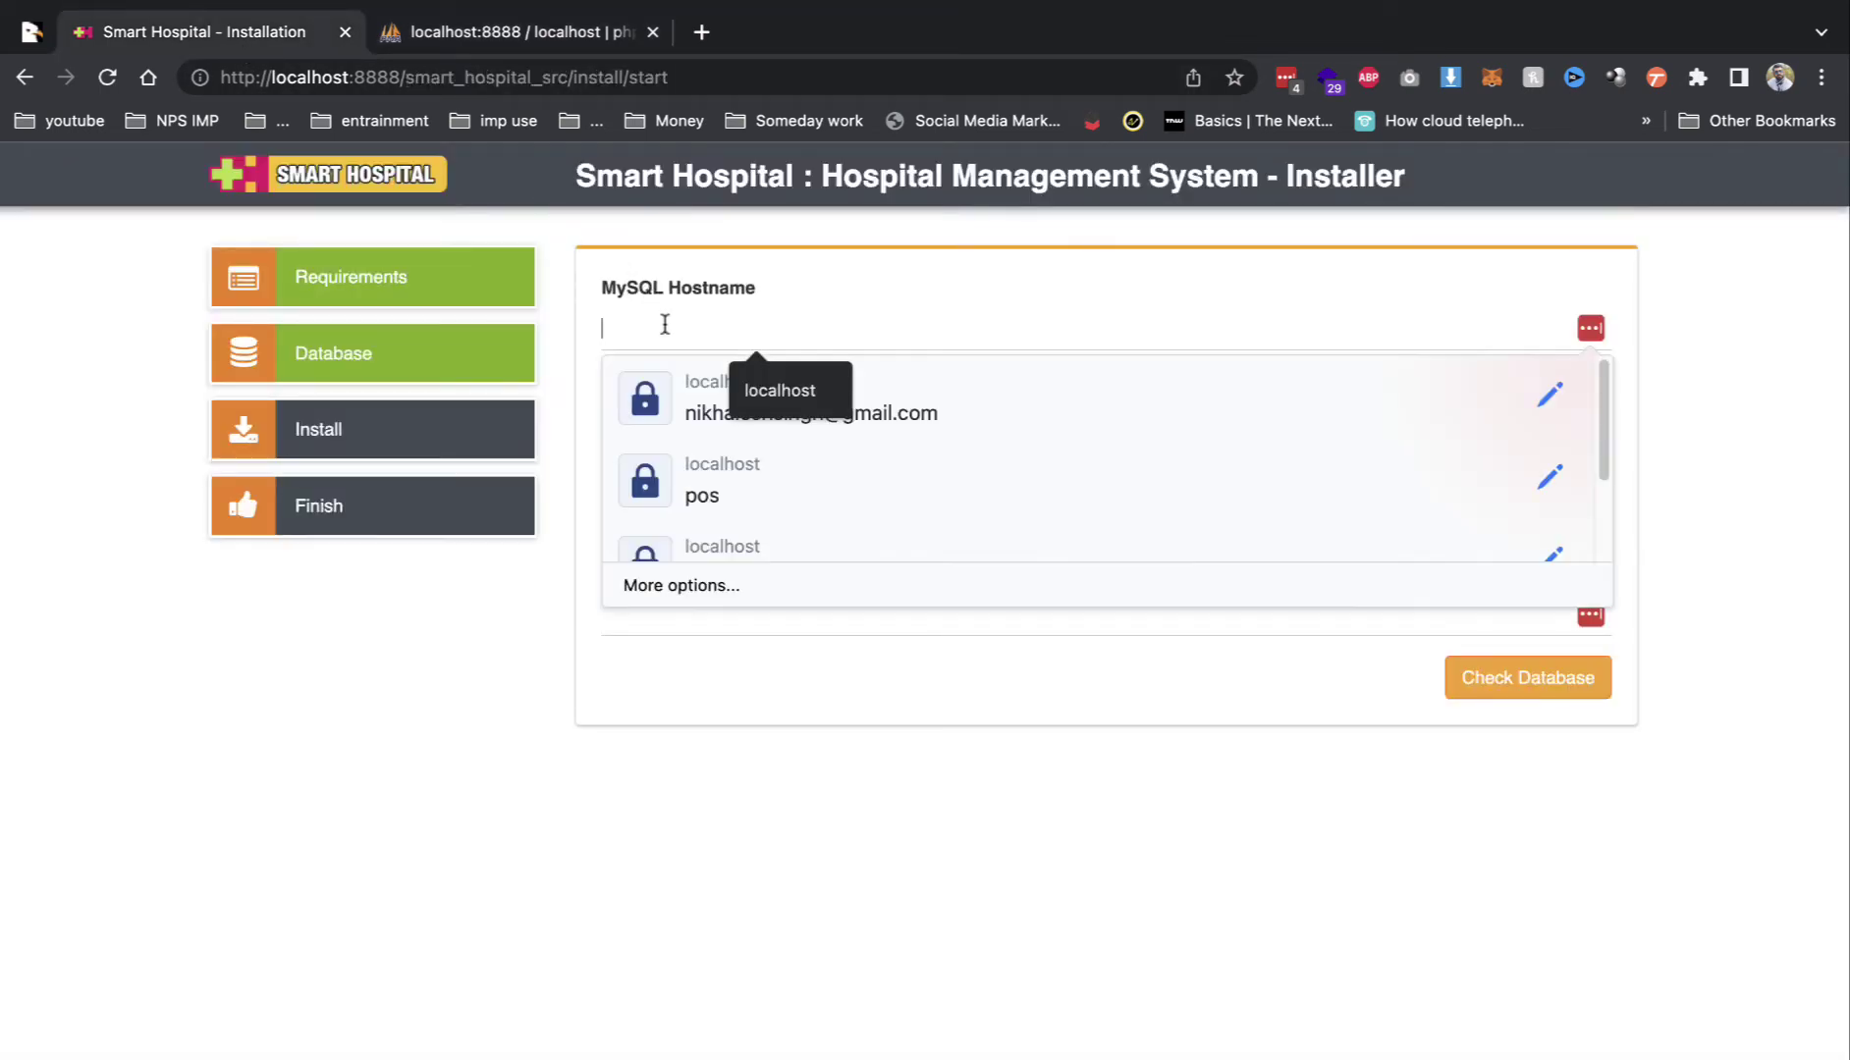
click(760, 375)
click(674, 519)
click(636, 420)
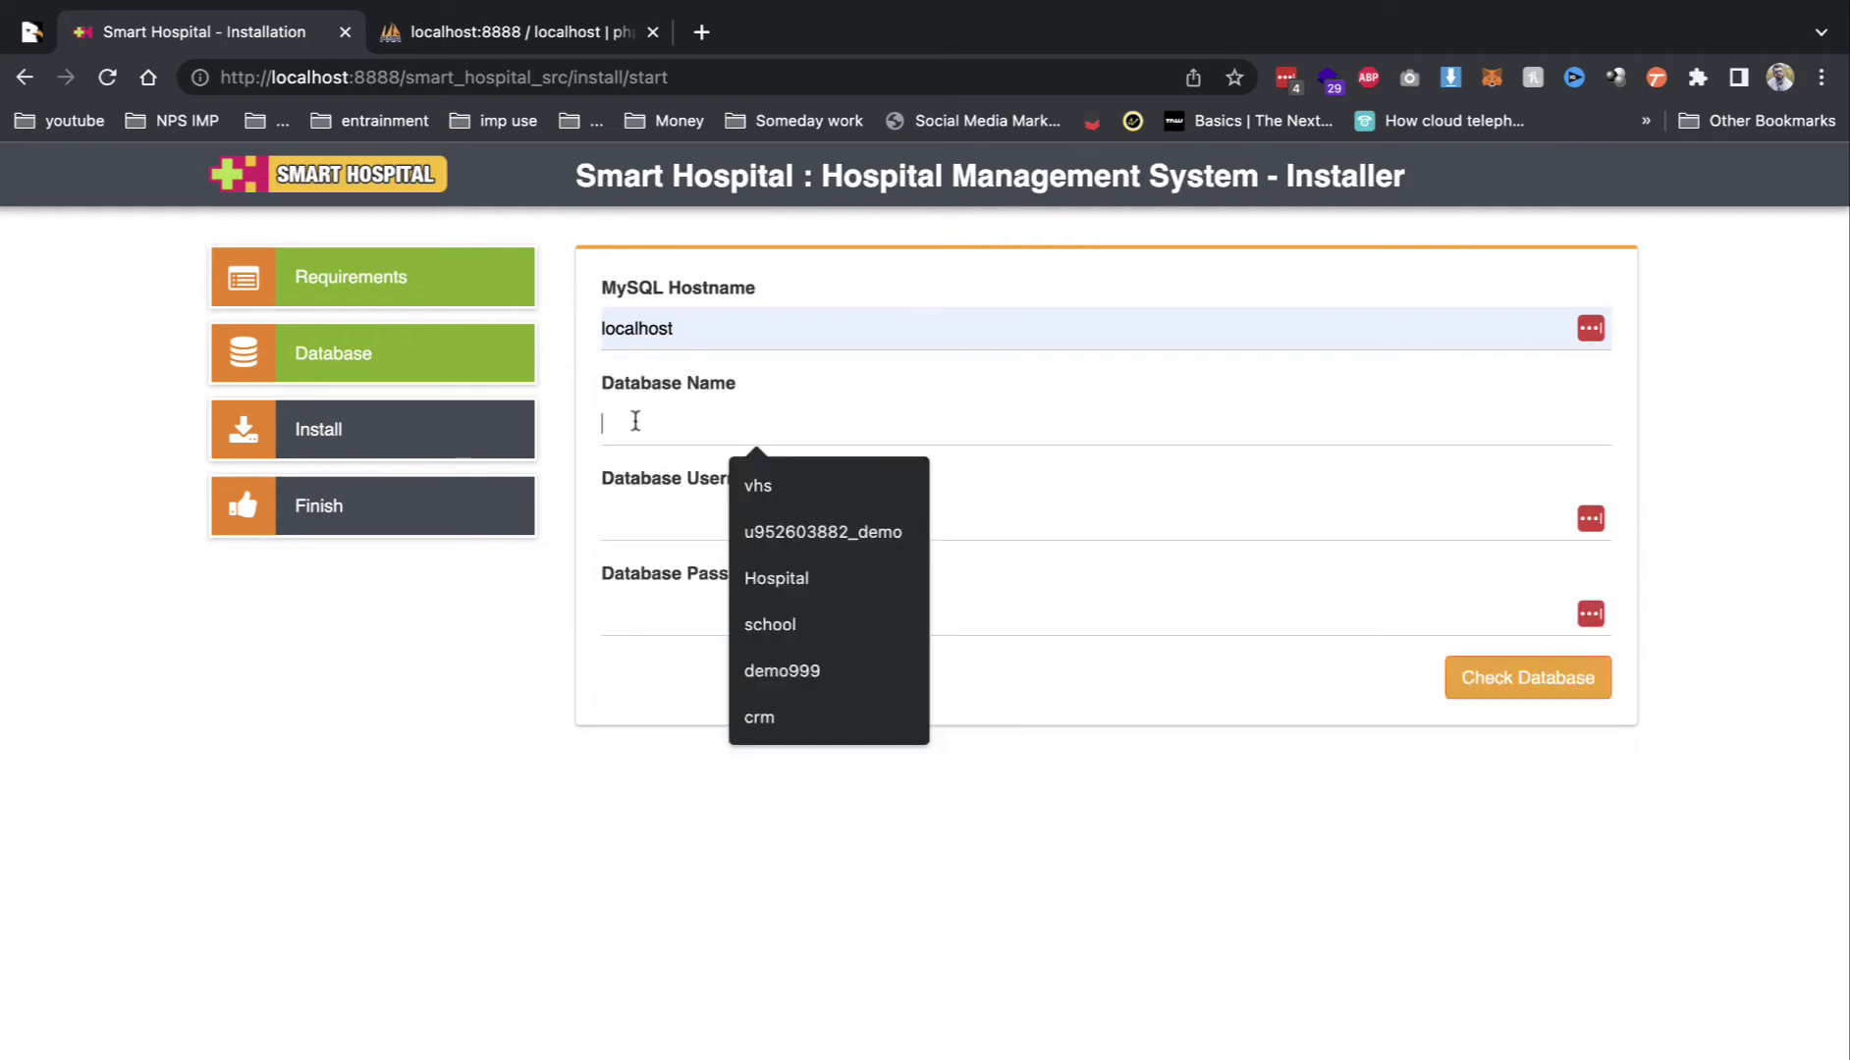
text(demo9)
click(629, 505)
text(demo9)
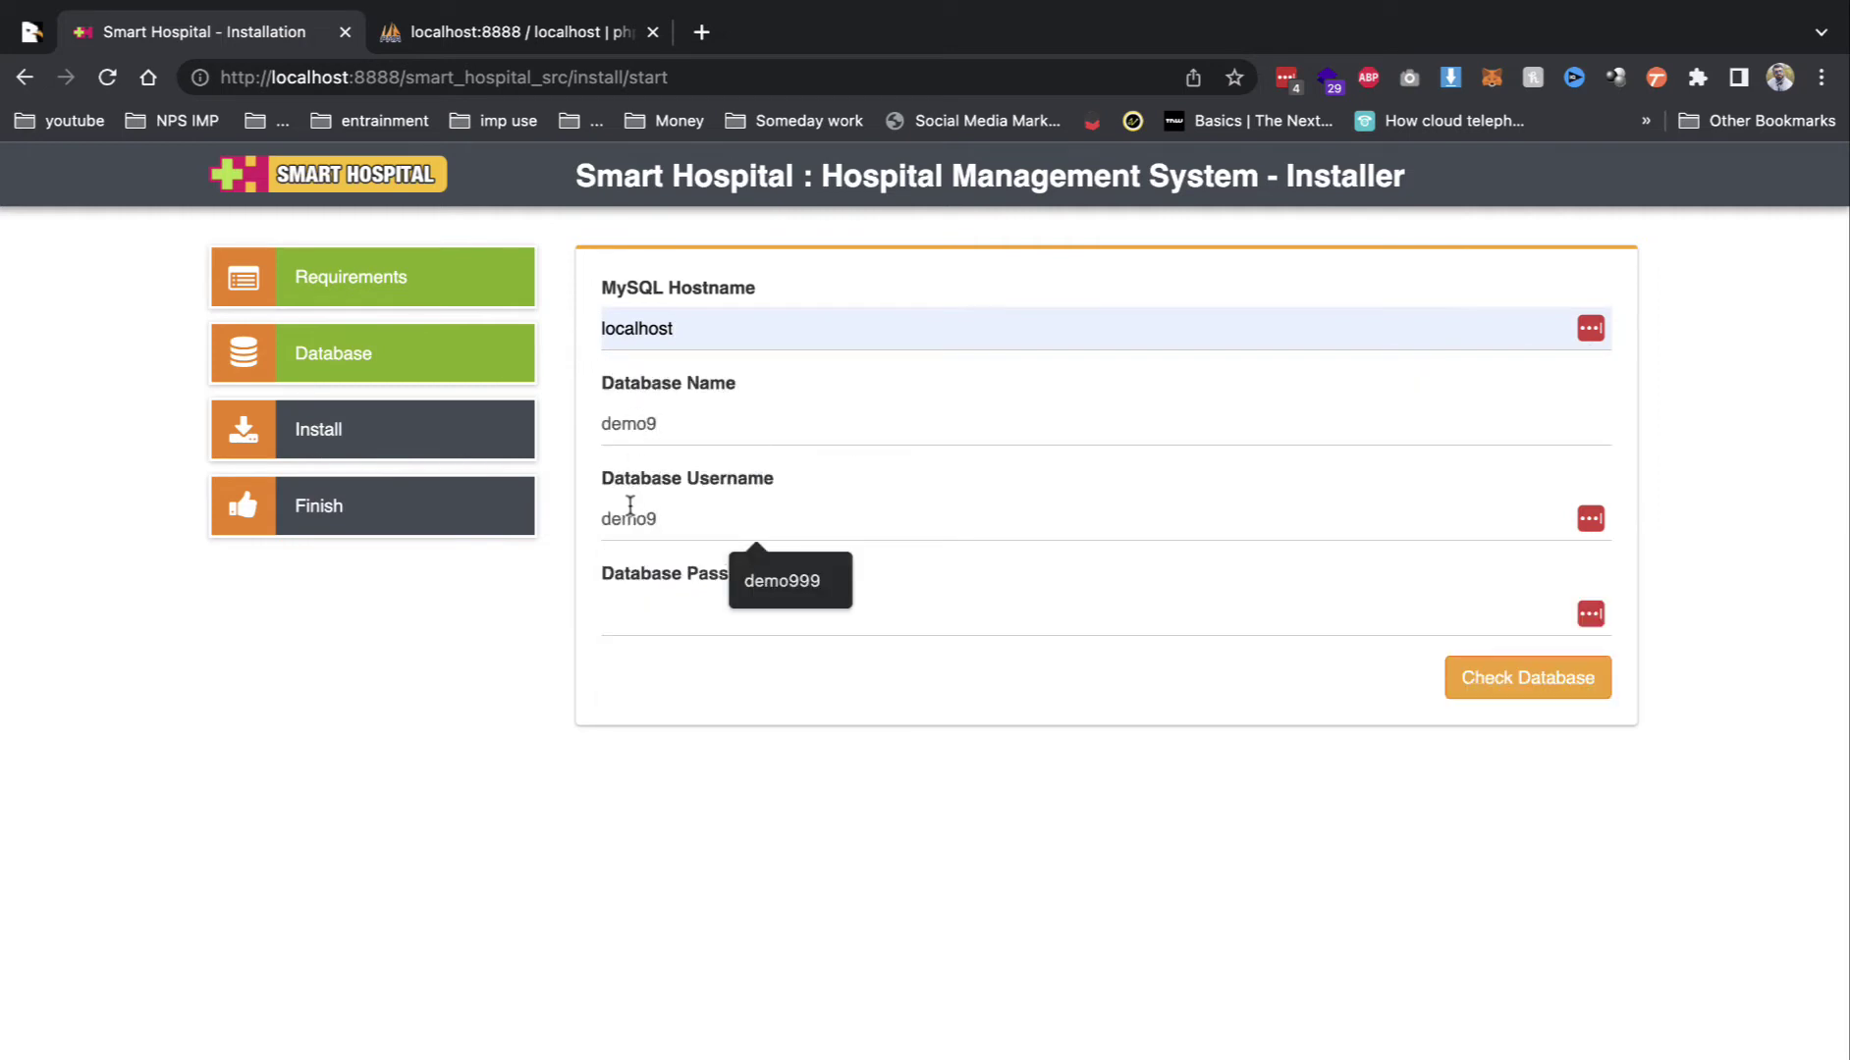
click(665, 611)
text(demo9)
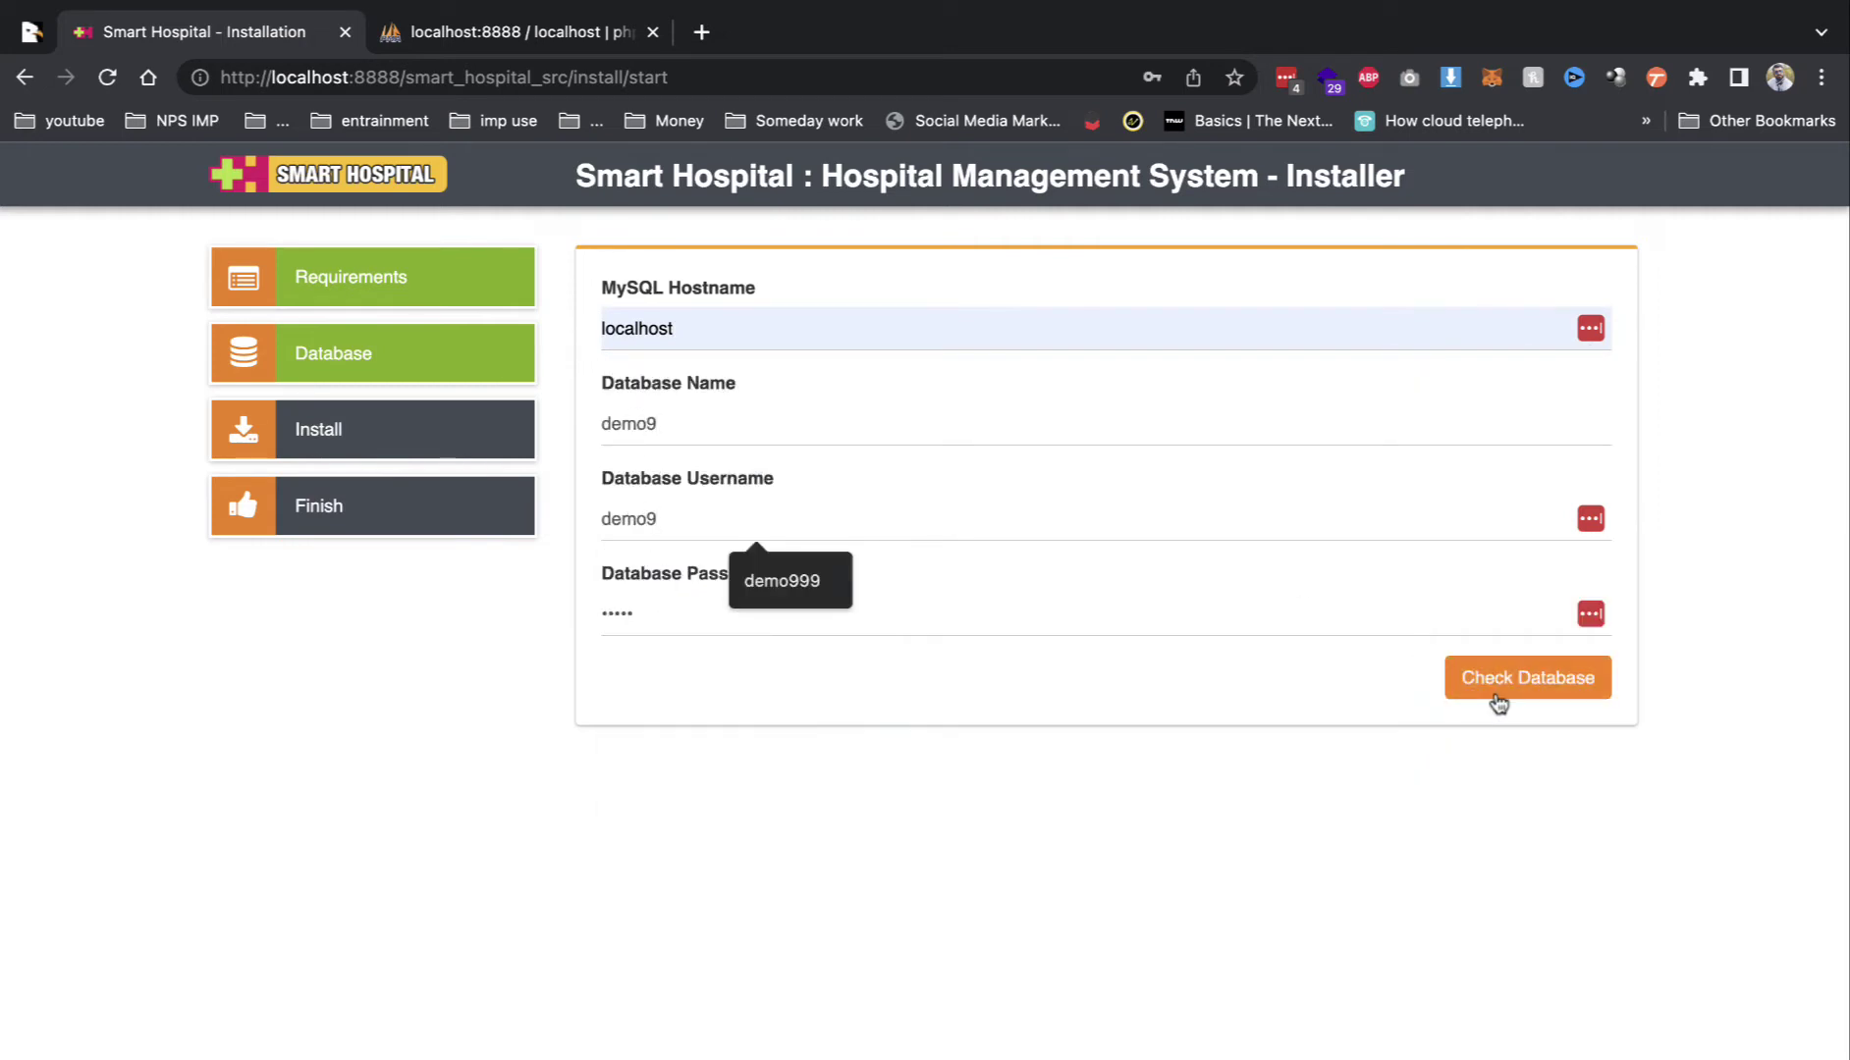
click(1496, 693)
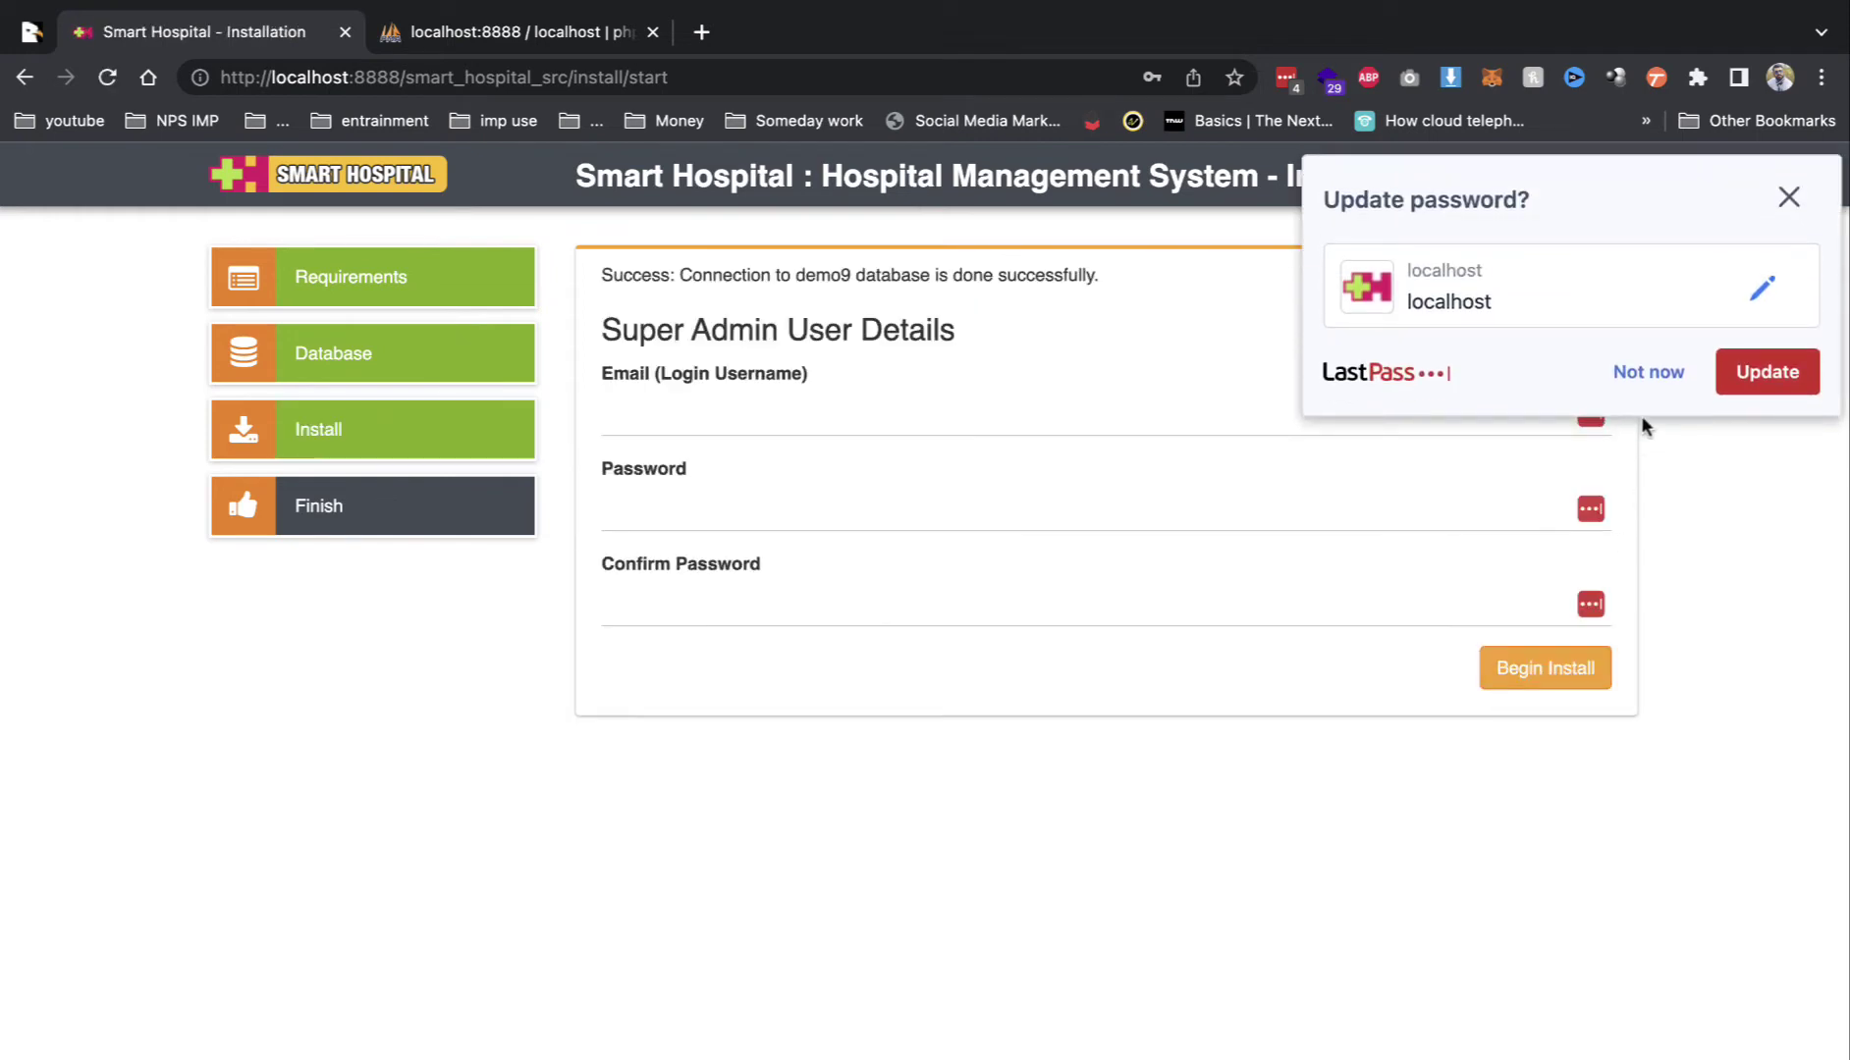
Step: Fill in the Super Admin email and password and begin the installation
click(966, 410)
click(884, 478)
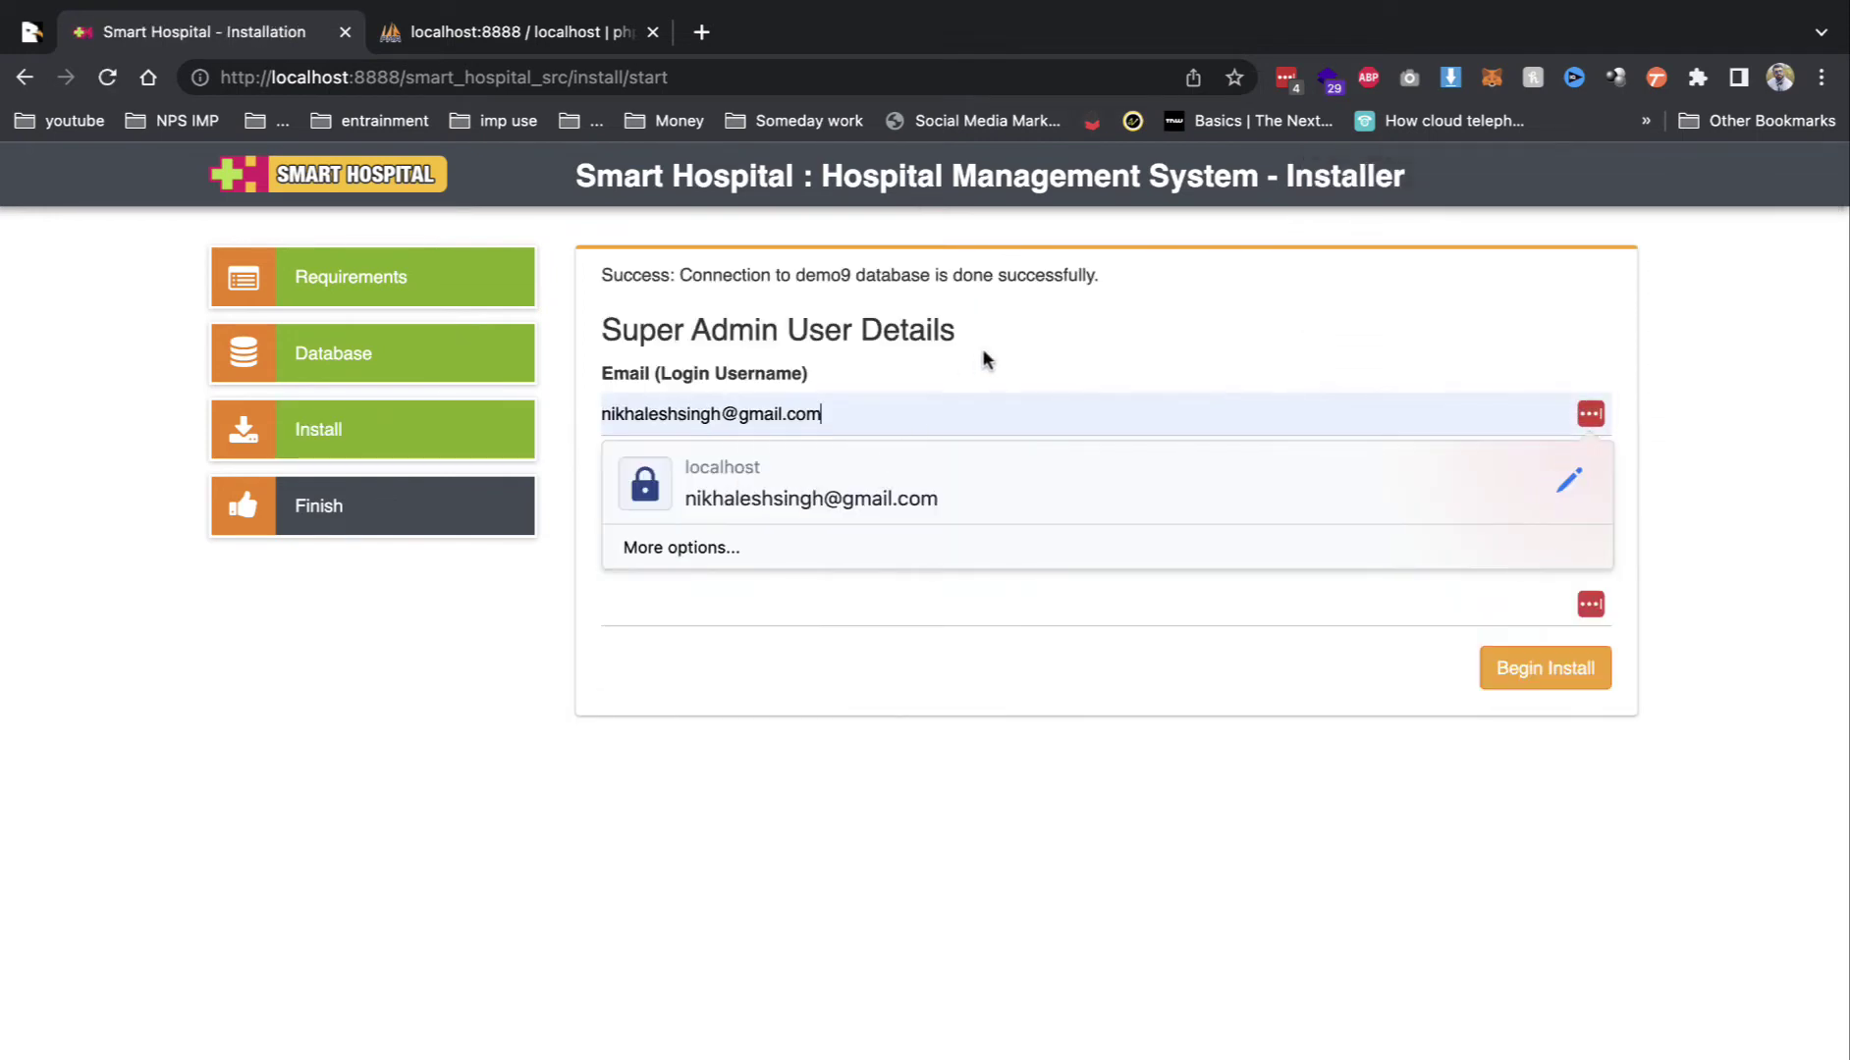
click(887, 530)
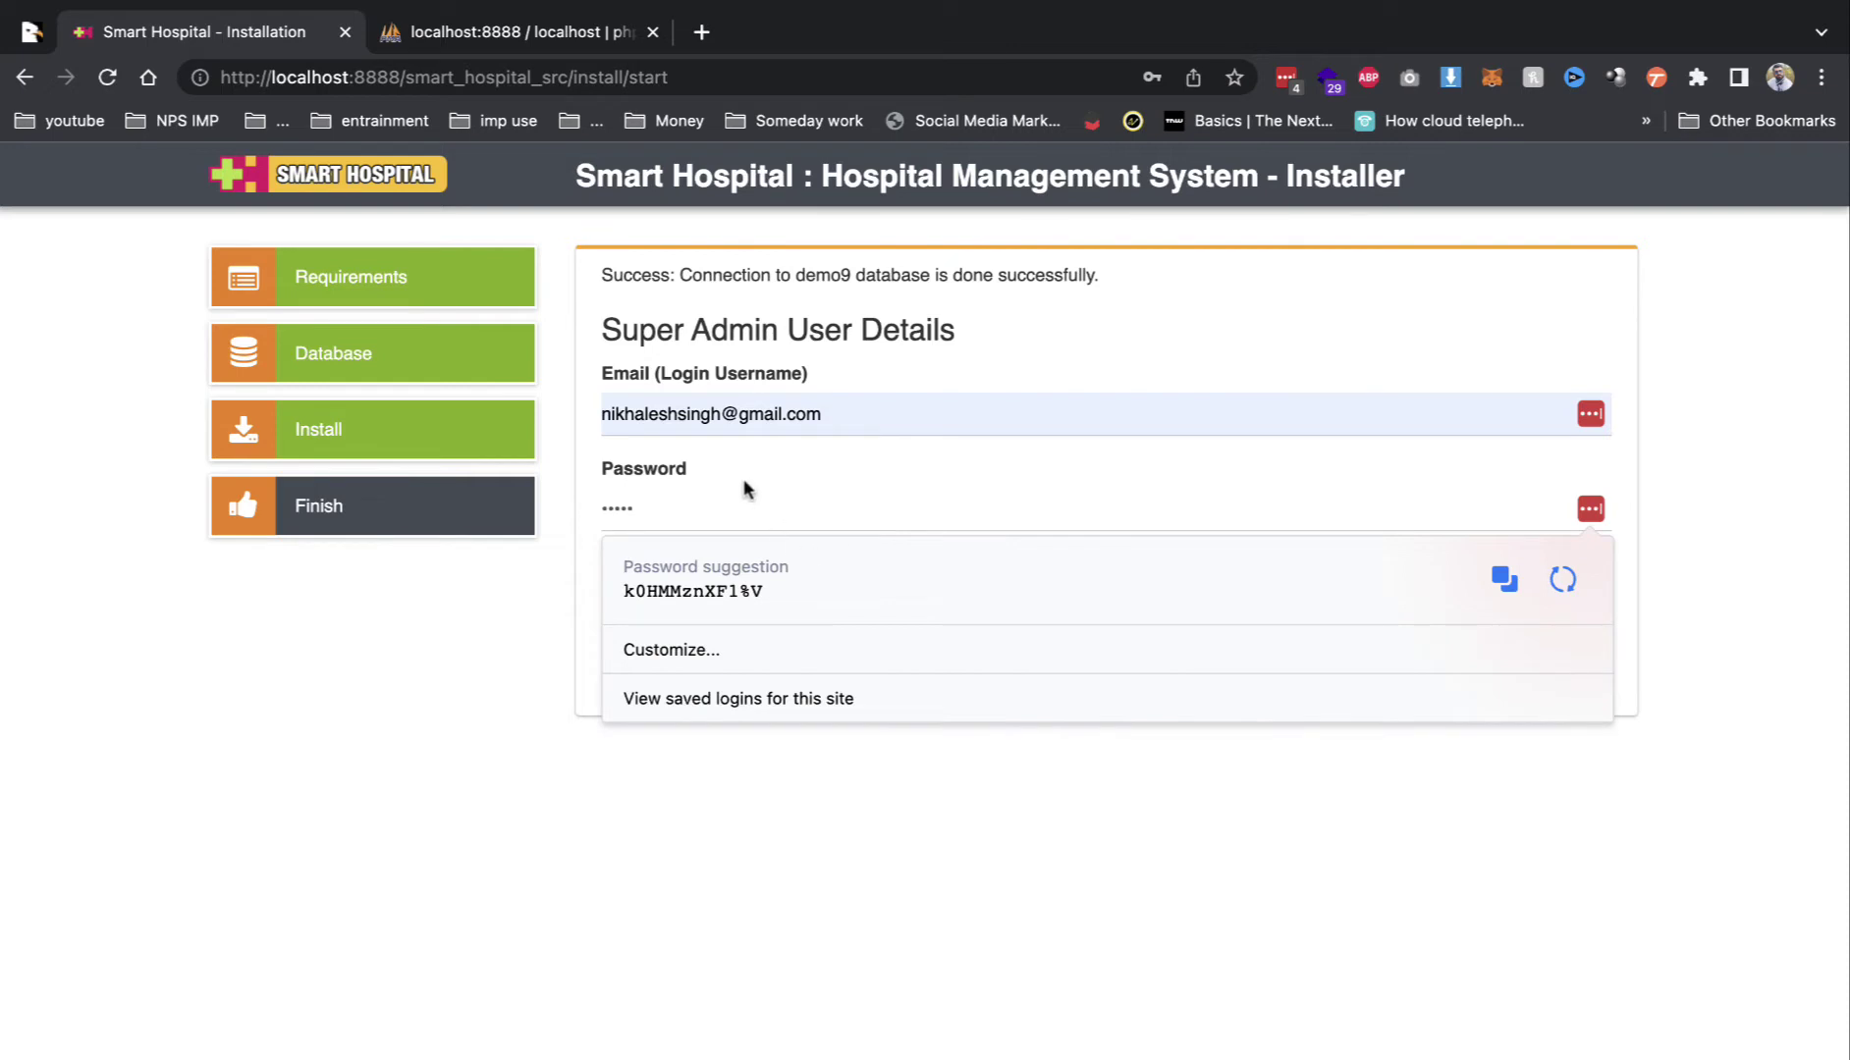
click(698, 595)
text(•••••)
click(1832, 653)
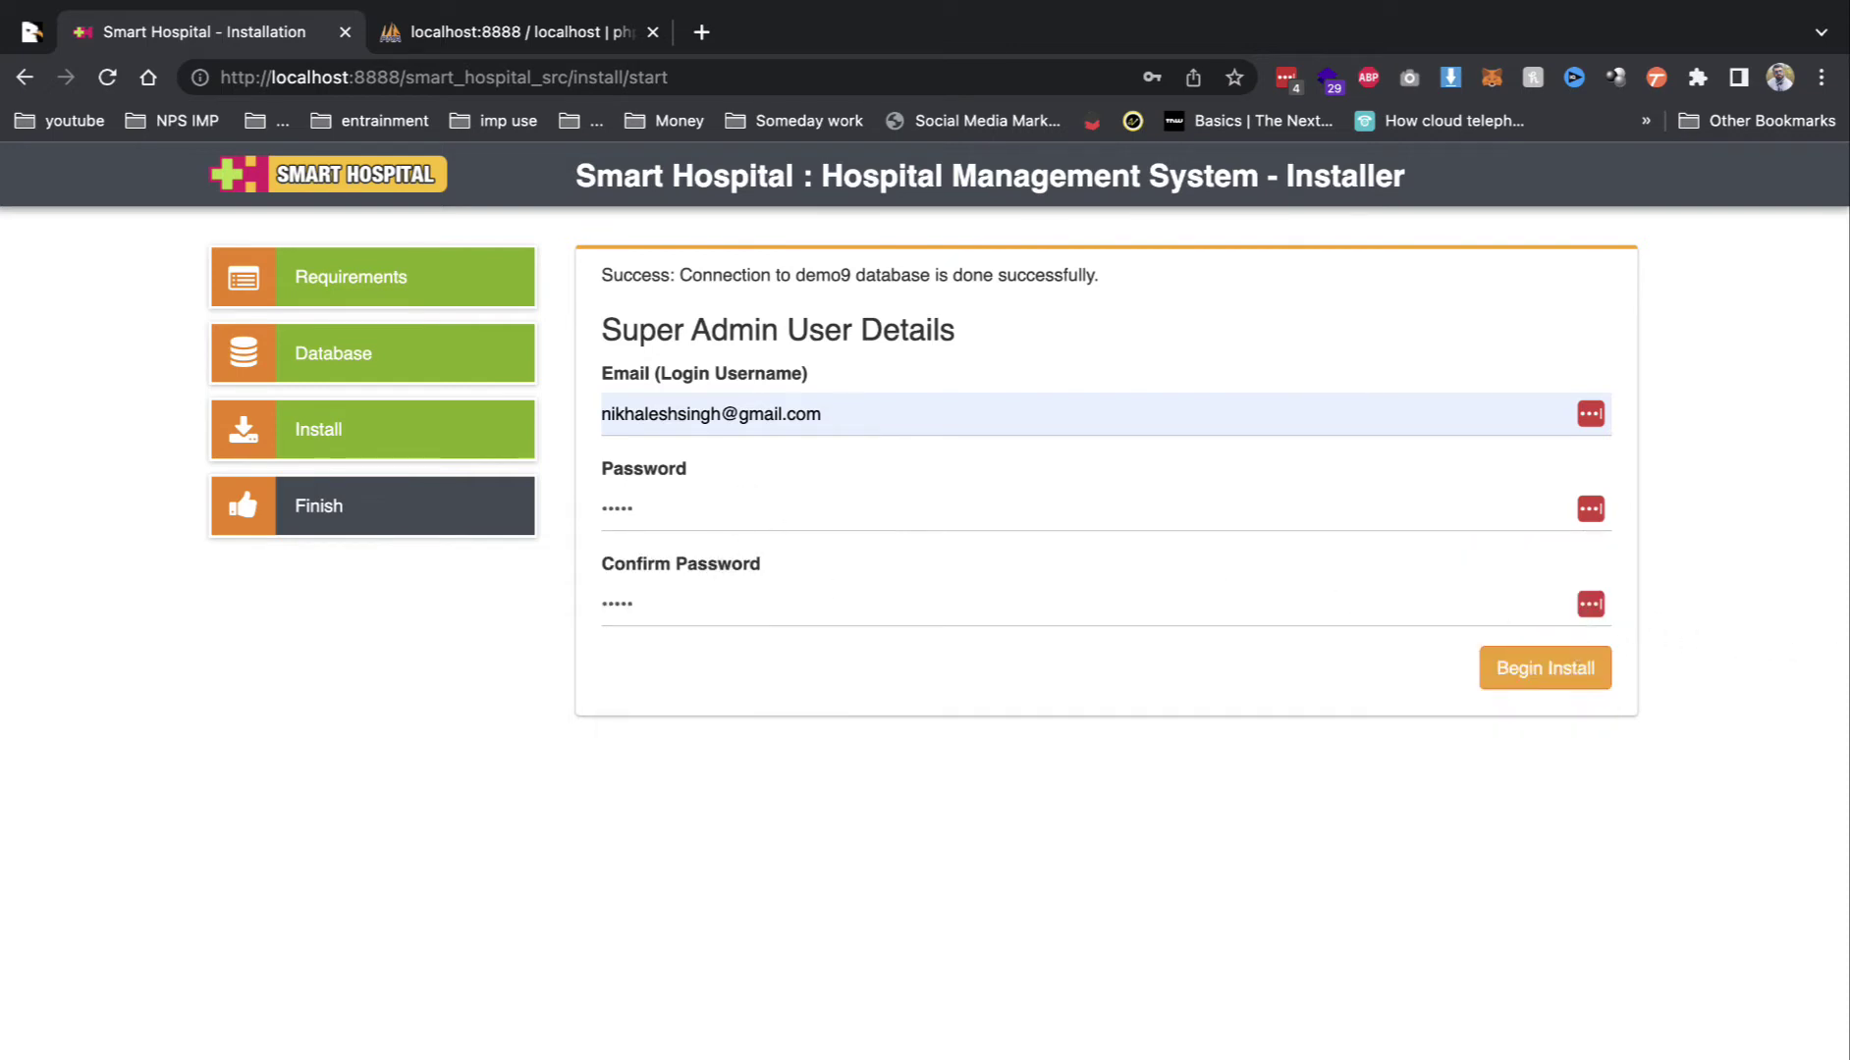
click(1555, 665)
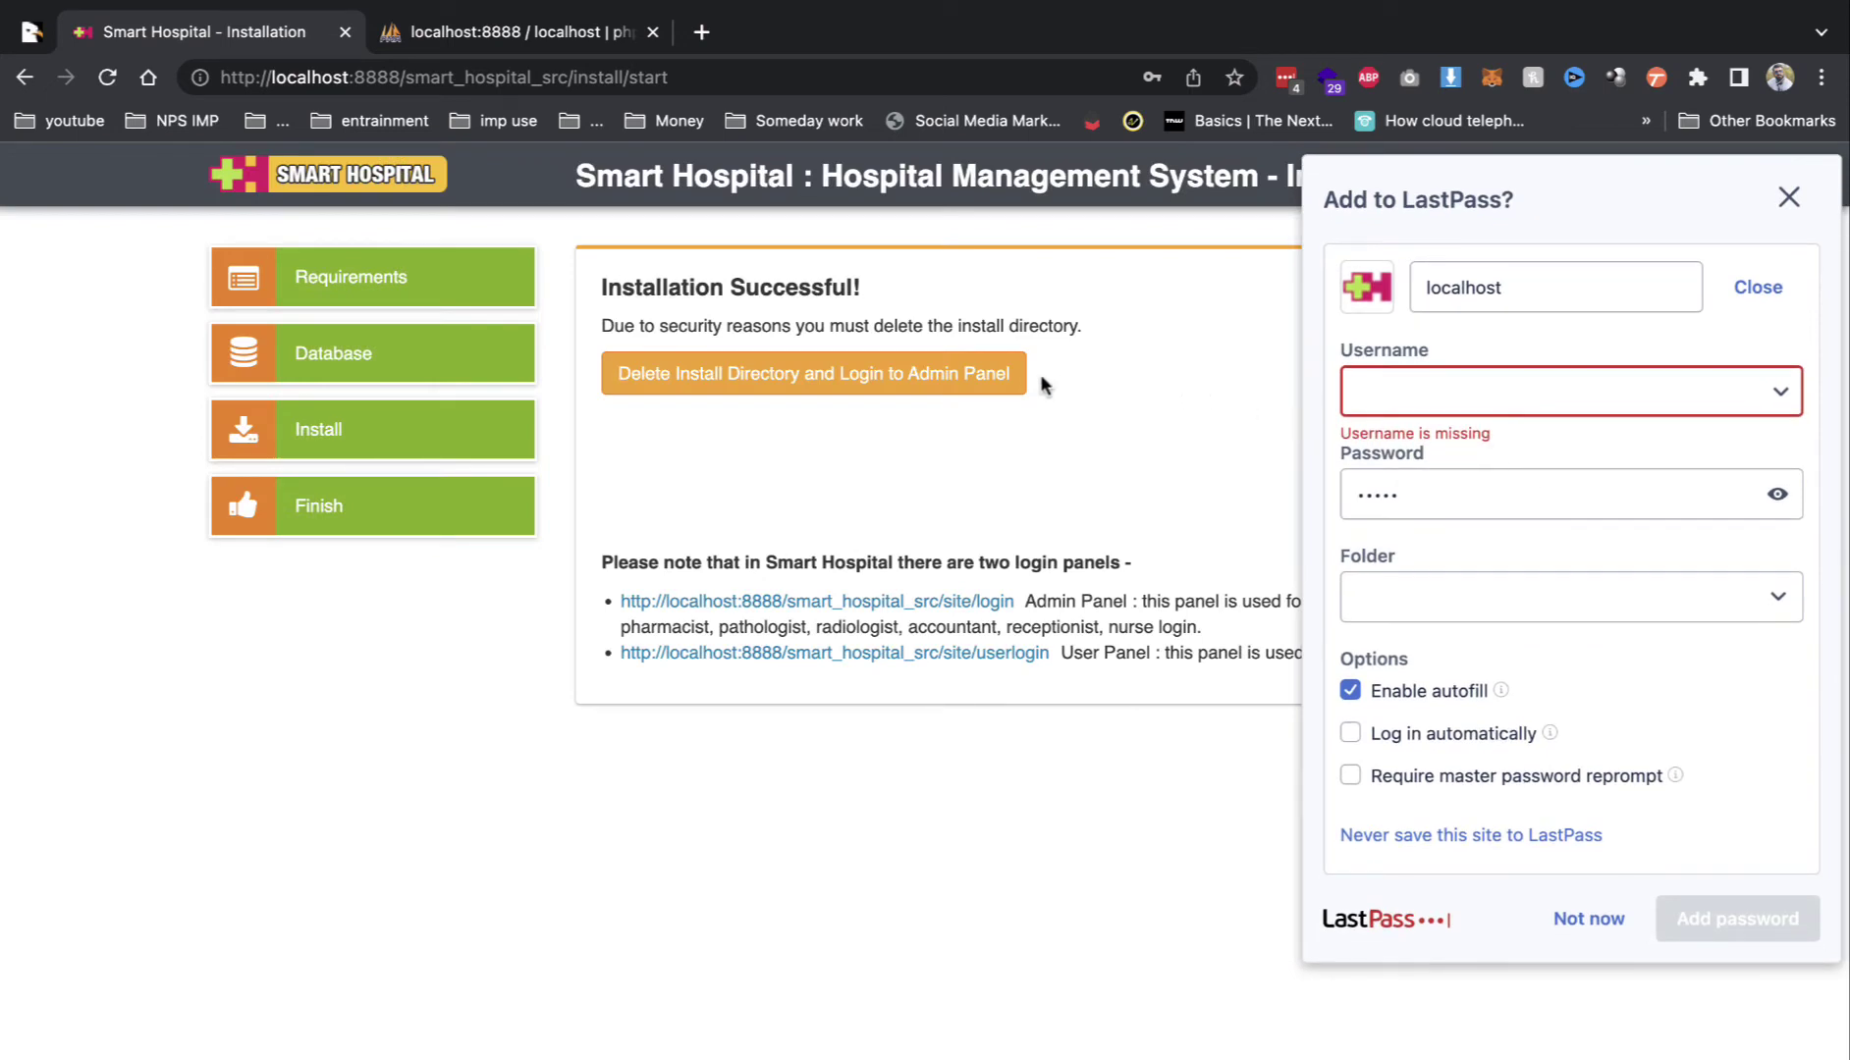
Step: Delete the install directory, sign in with the saved admin credentials, and scroll the dashboard
click(996, 375)
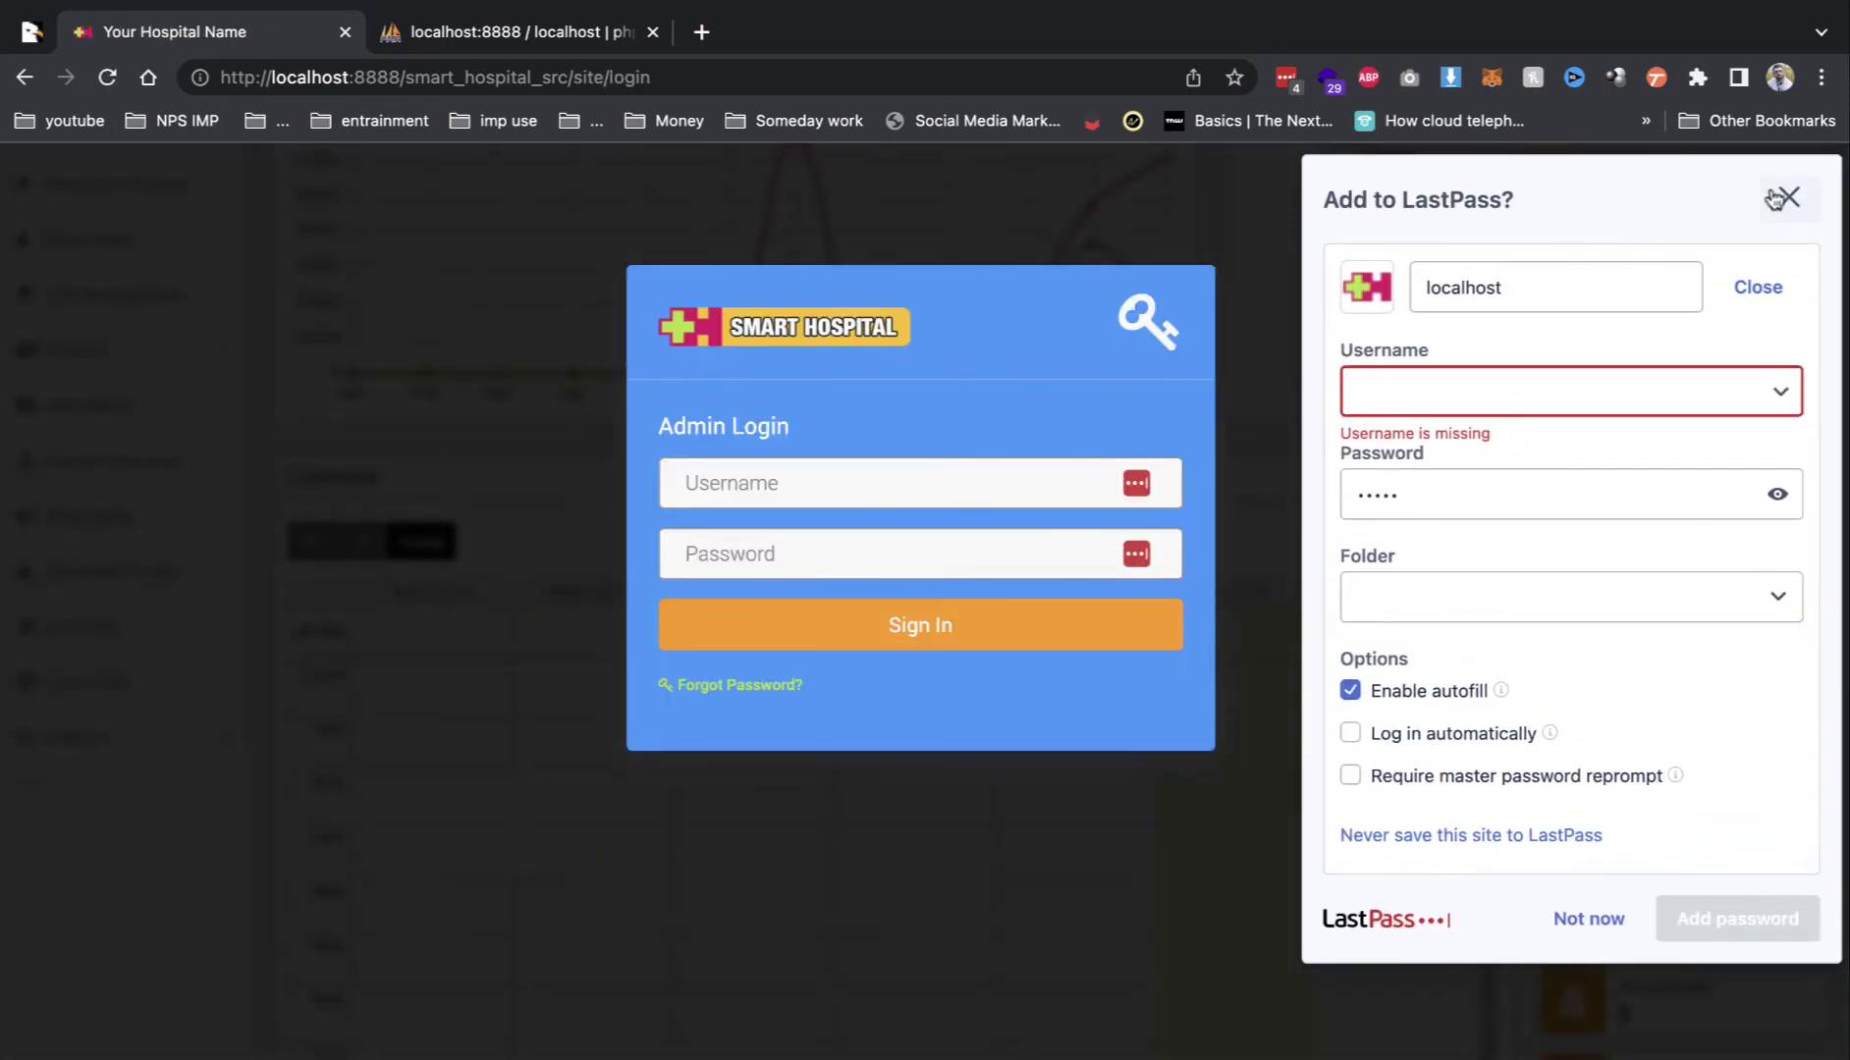
click(1788, 194)
click(797, 493)
click(864, 548)
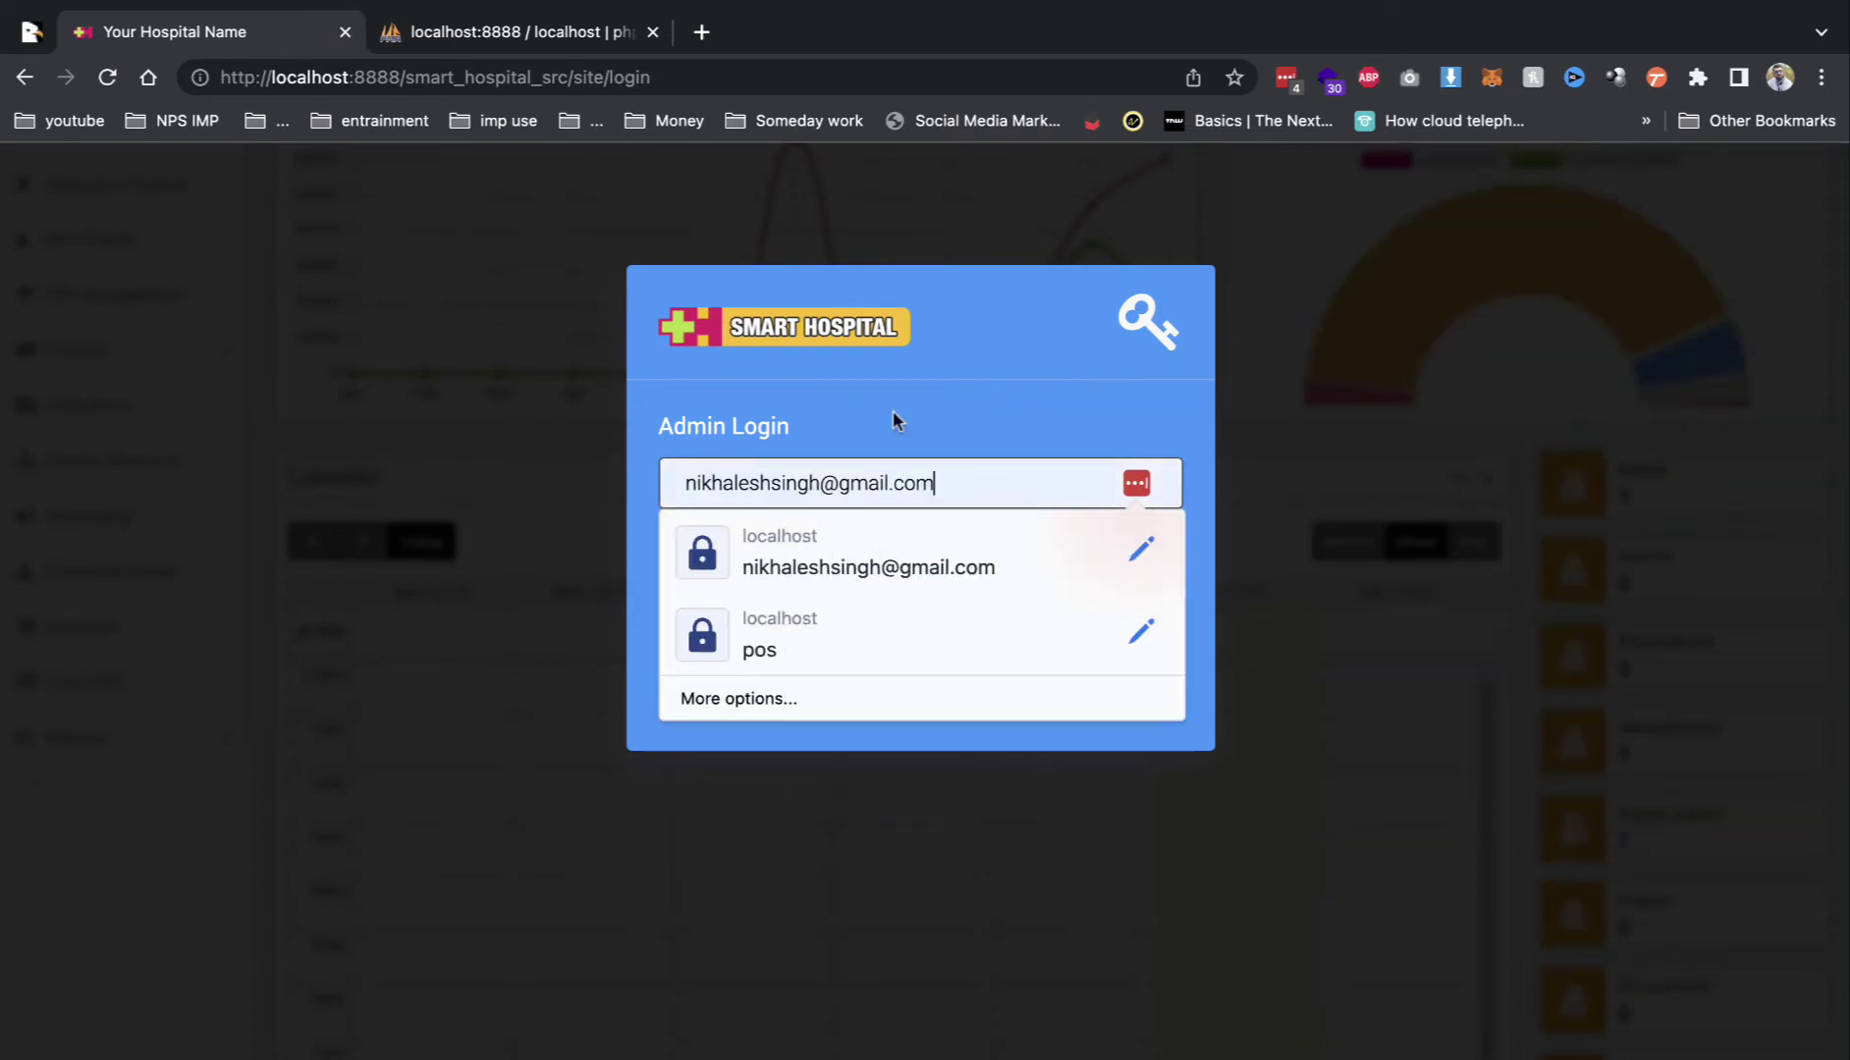
click(893, 407)
click(809, 550)
text(admin)
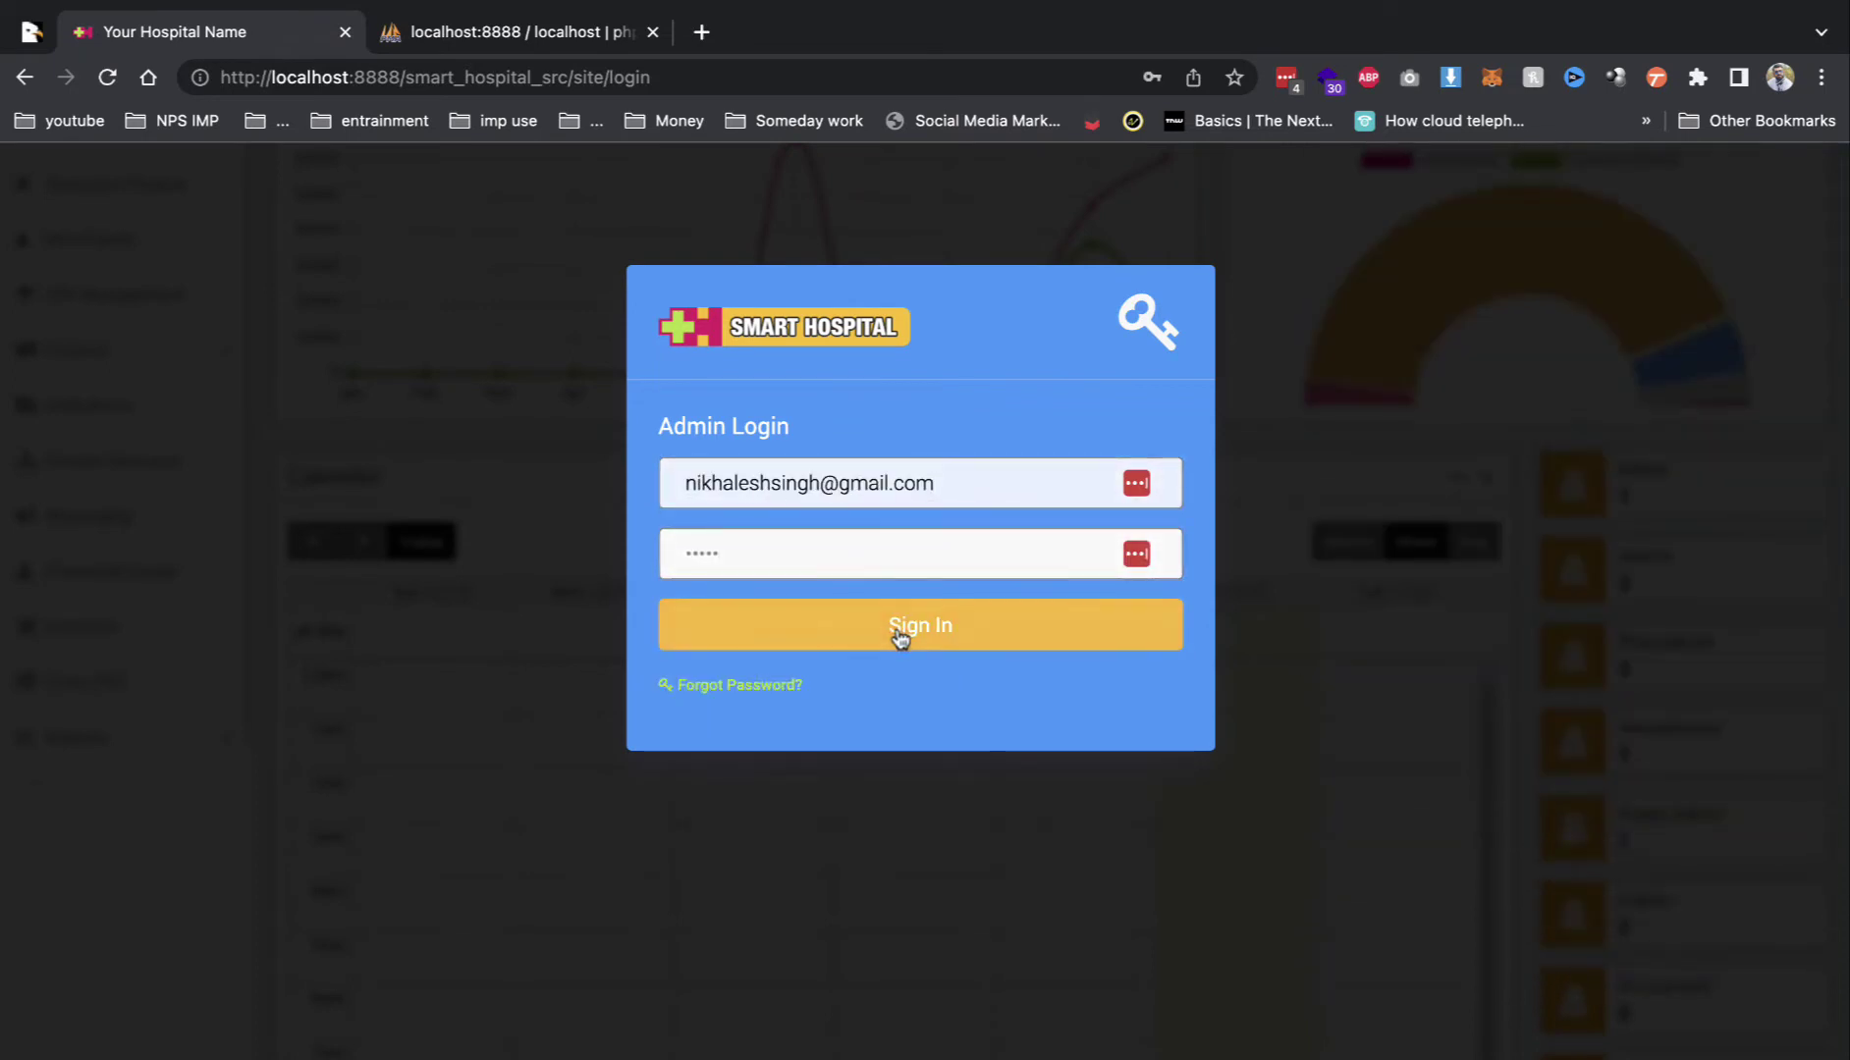
click(896, 631)
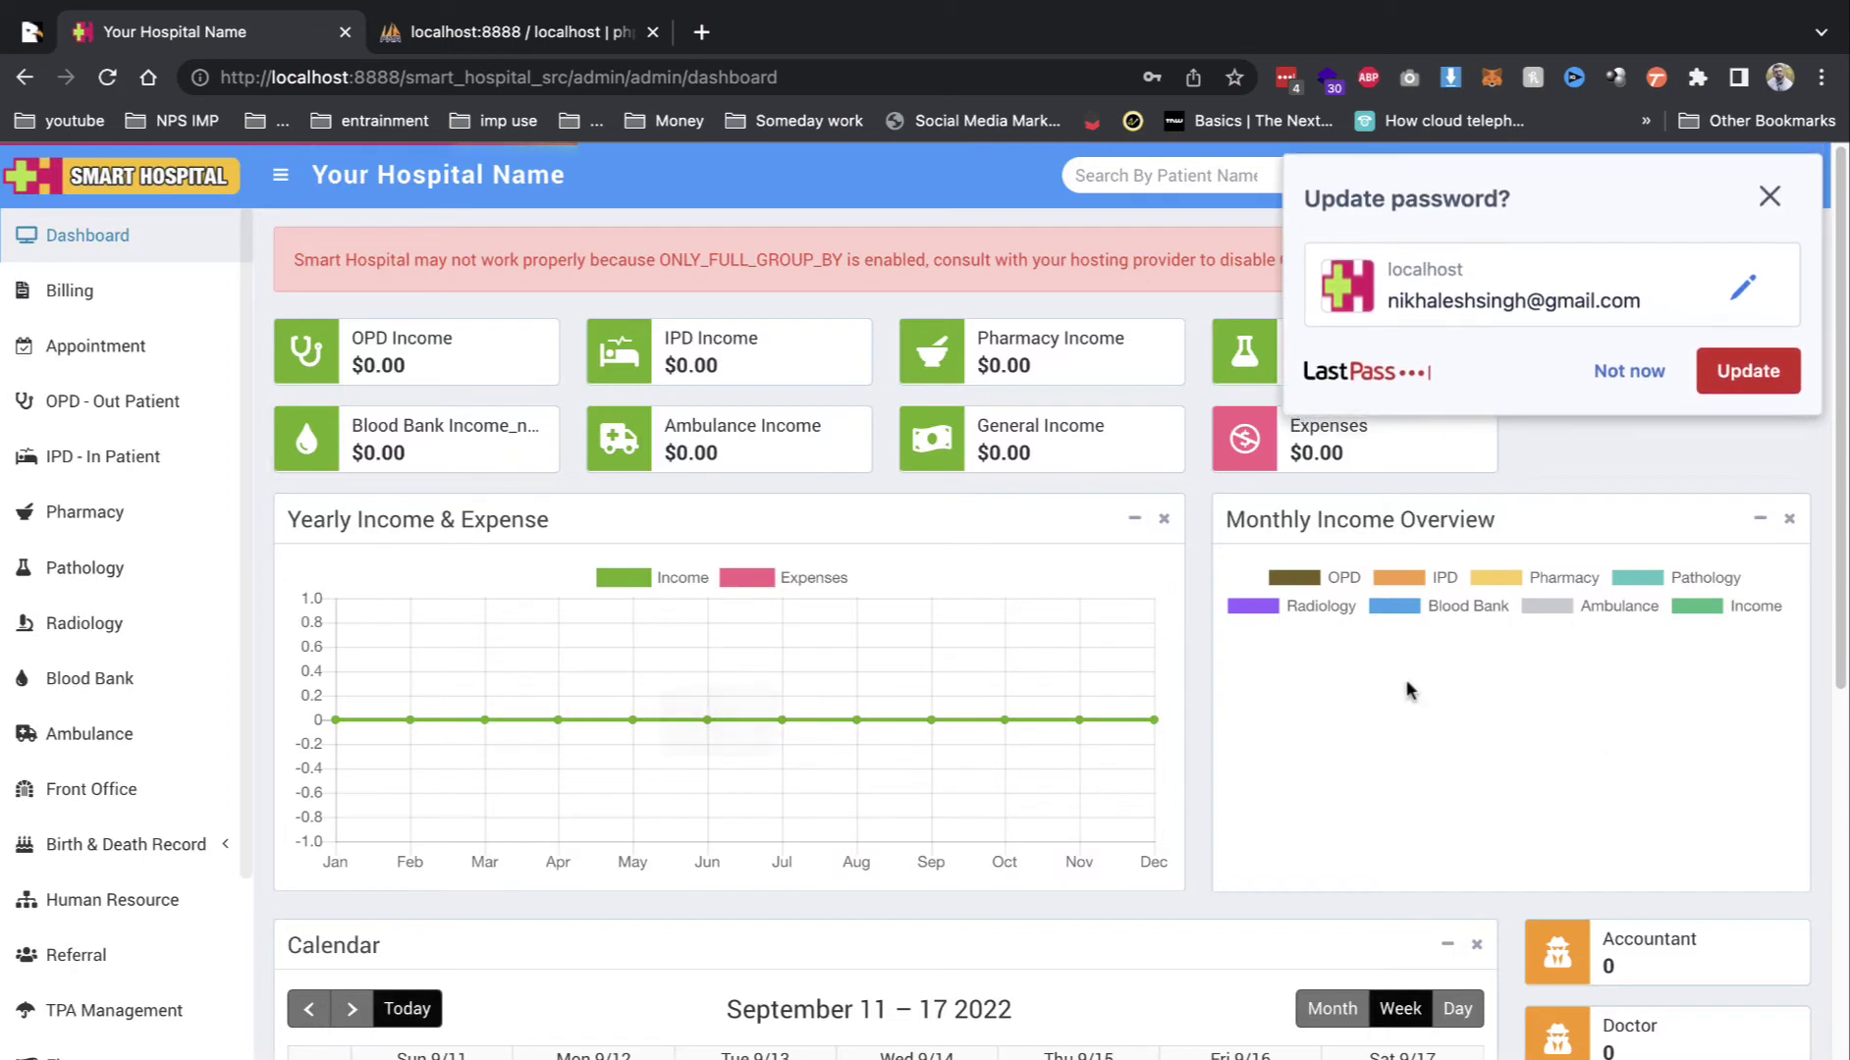
click(1598, 371)
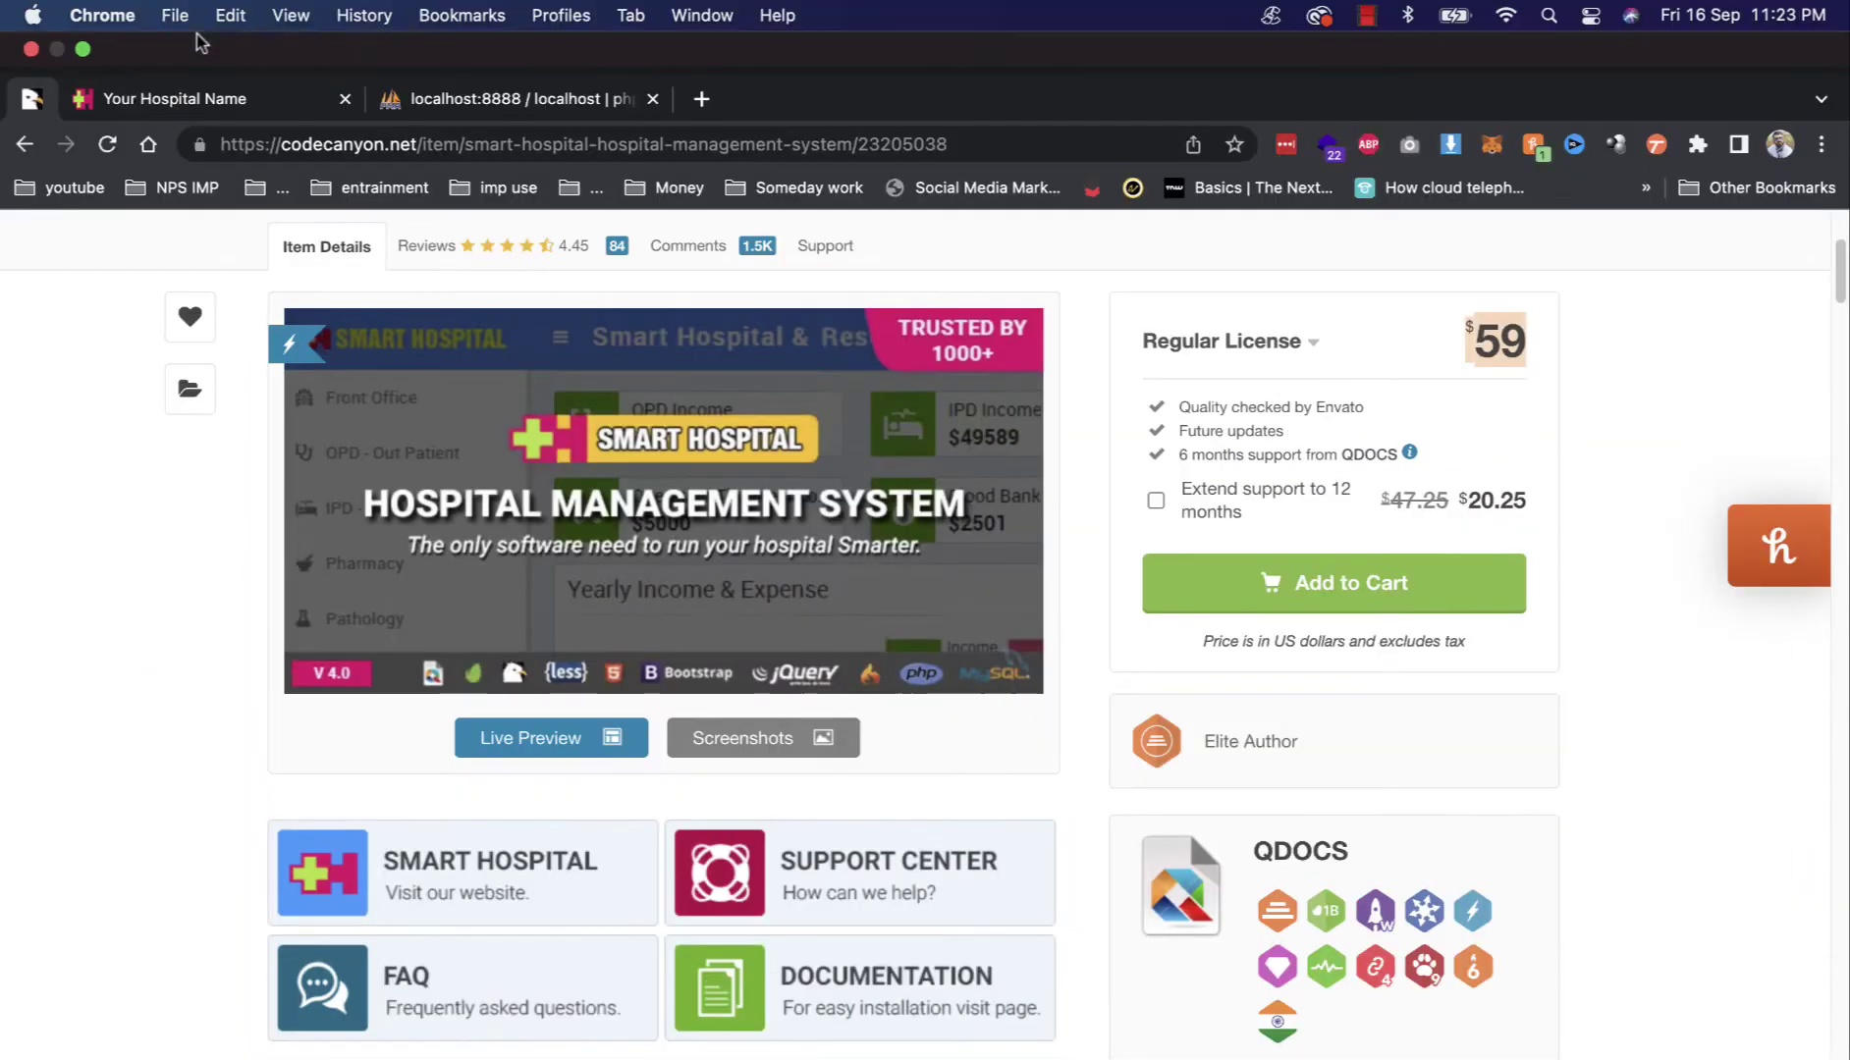
mouse_move(211, 5)
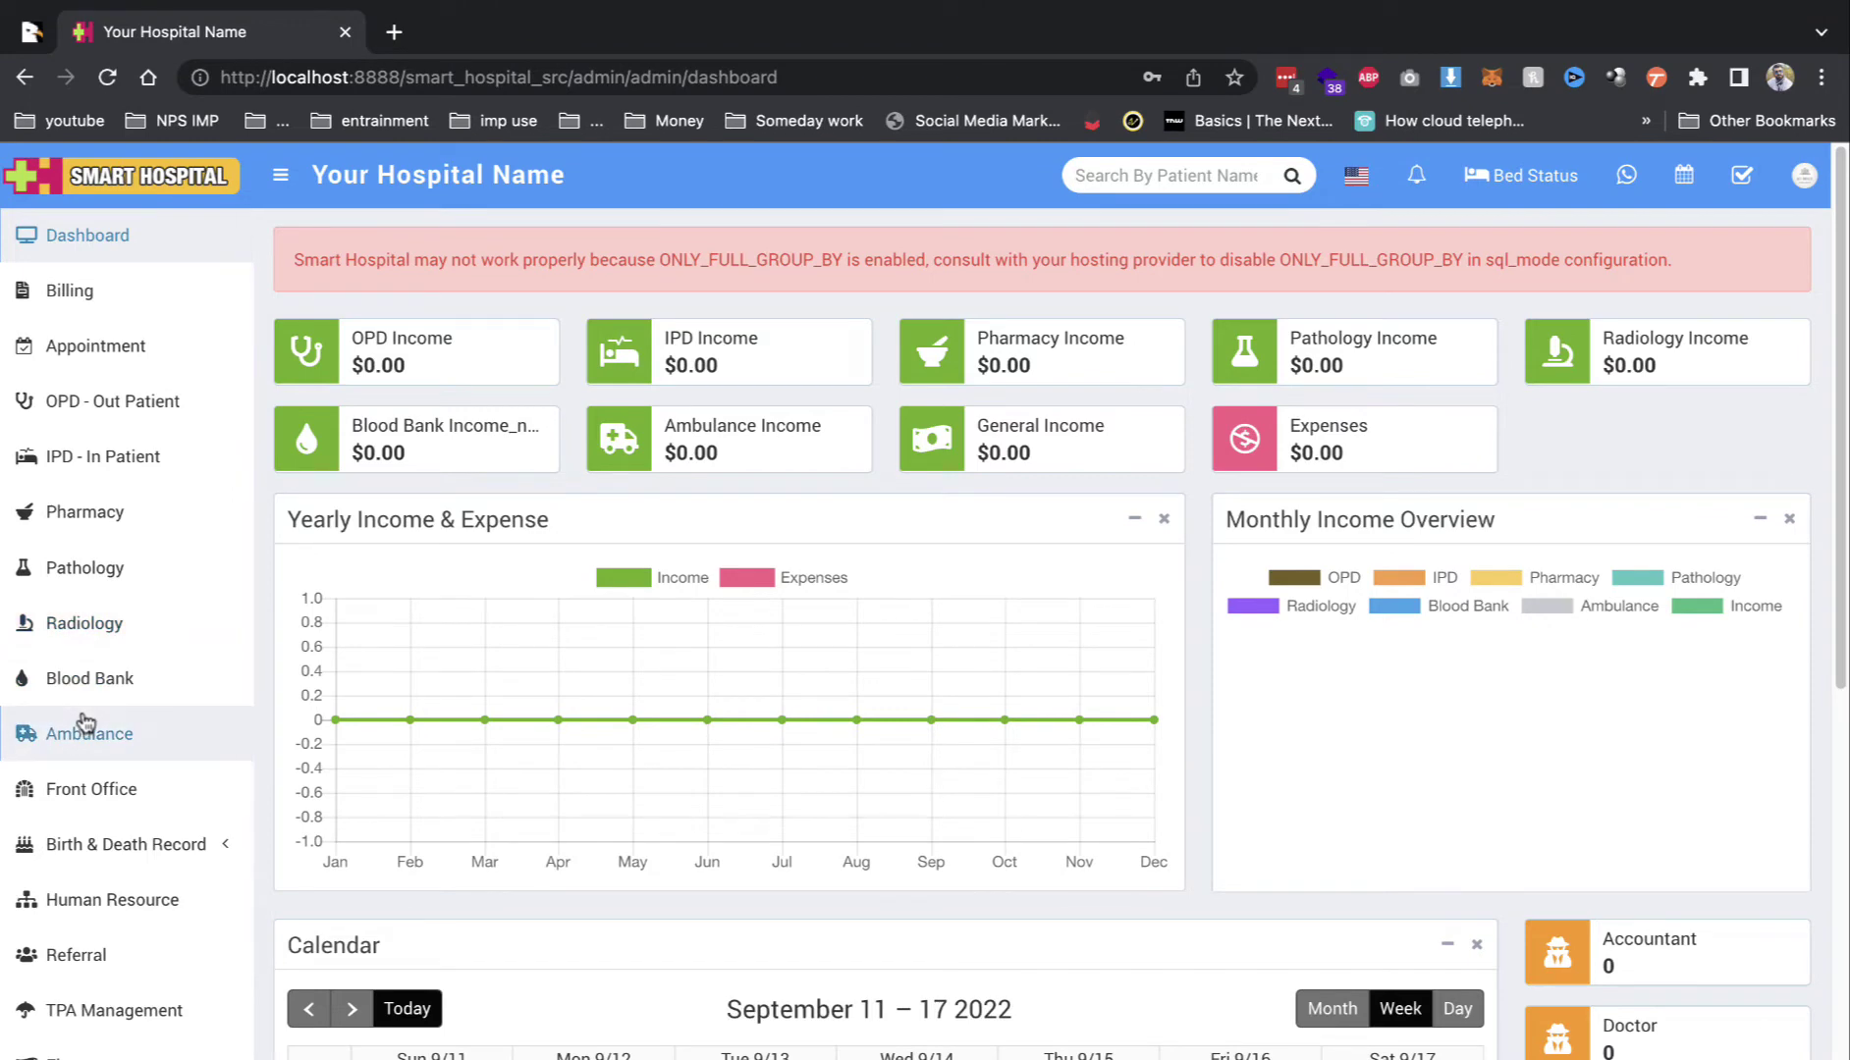
scroll(148, 677, down, 4)
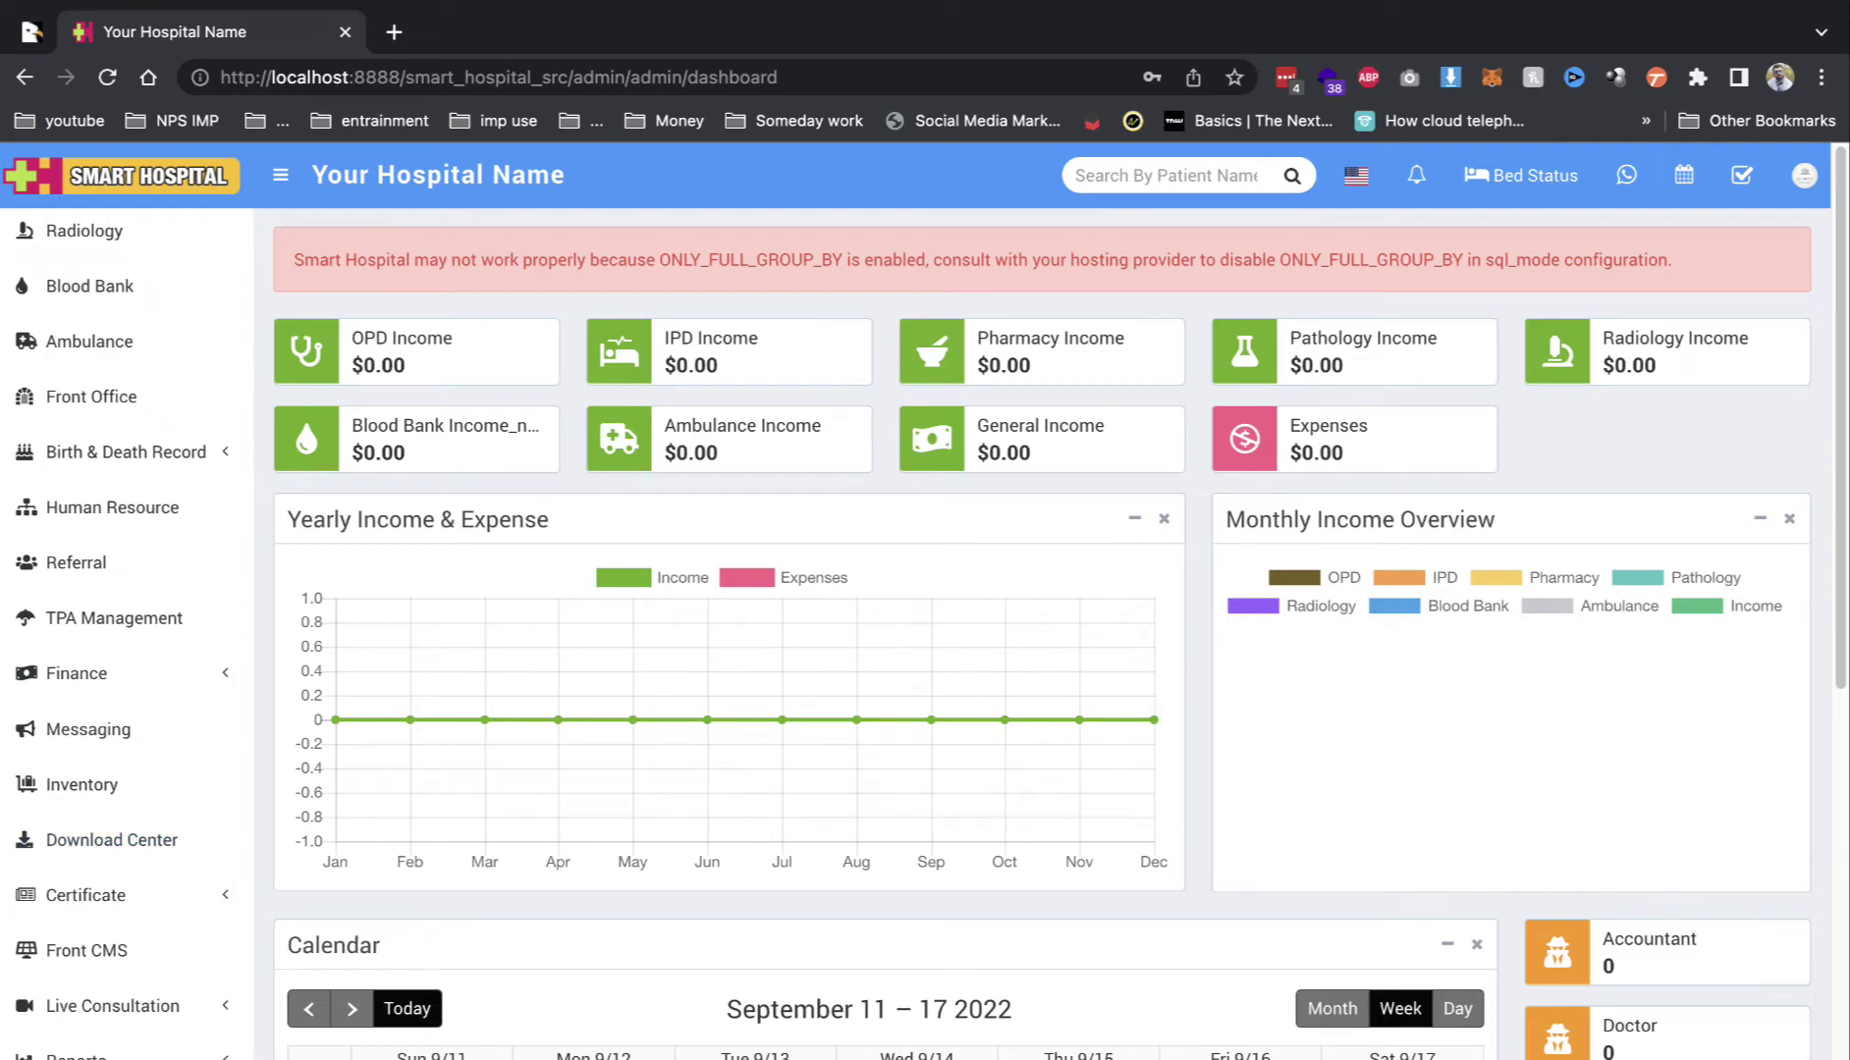
Step: Open Setup > Settings to reach the hospital General Setting page
scroll(124, 1030, down, 2)
click(124, 1030)
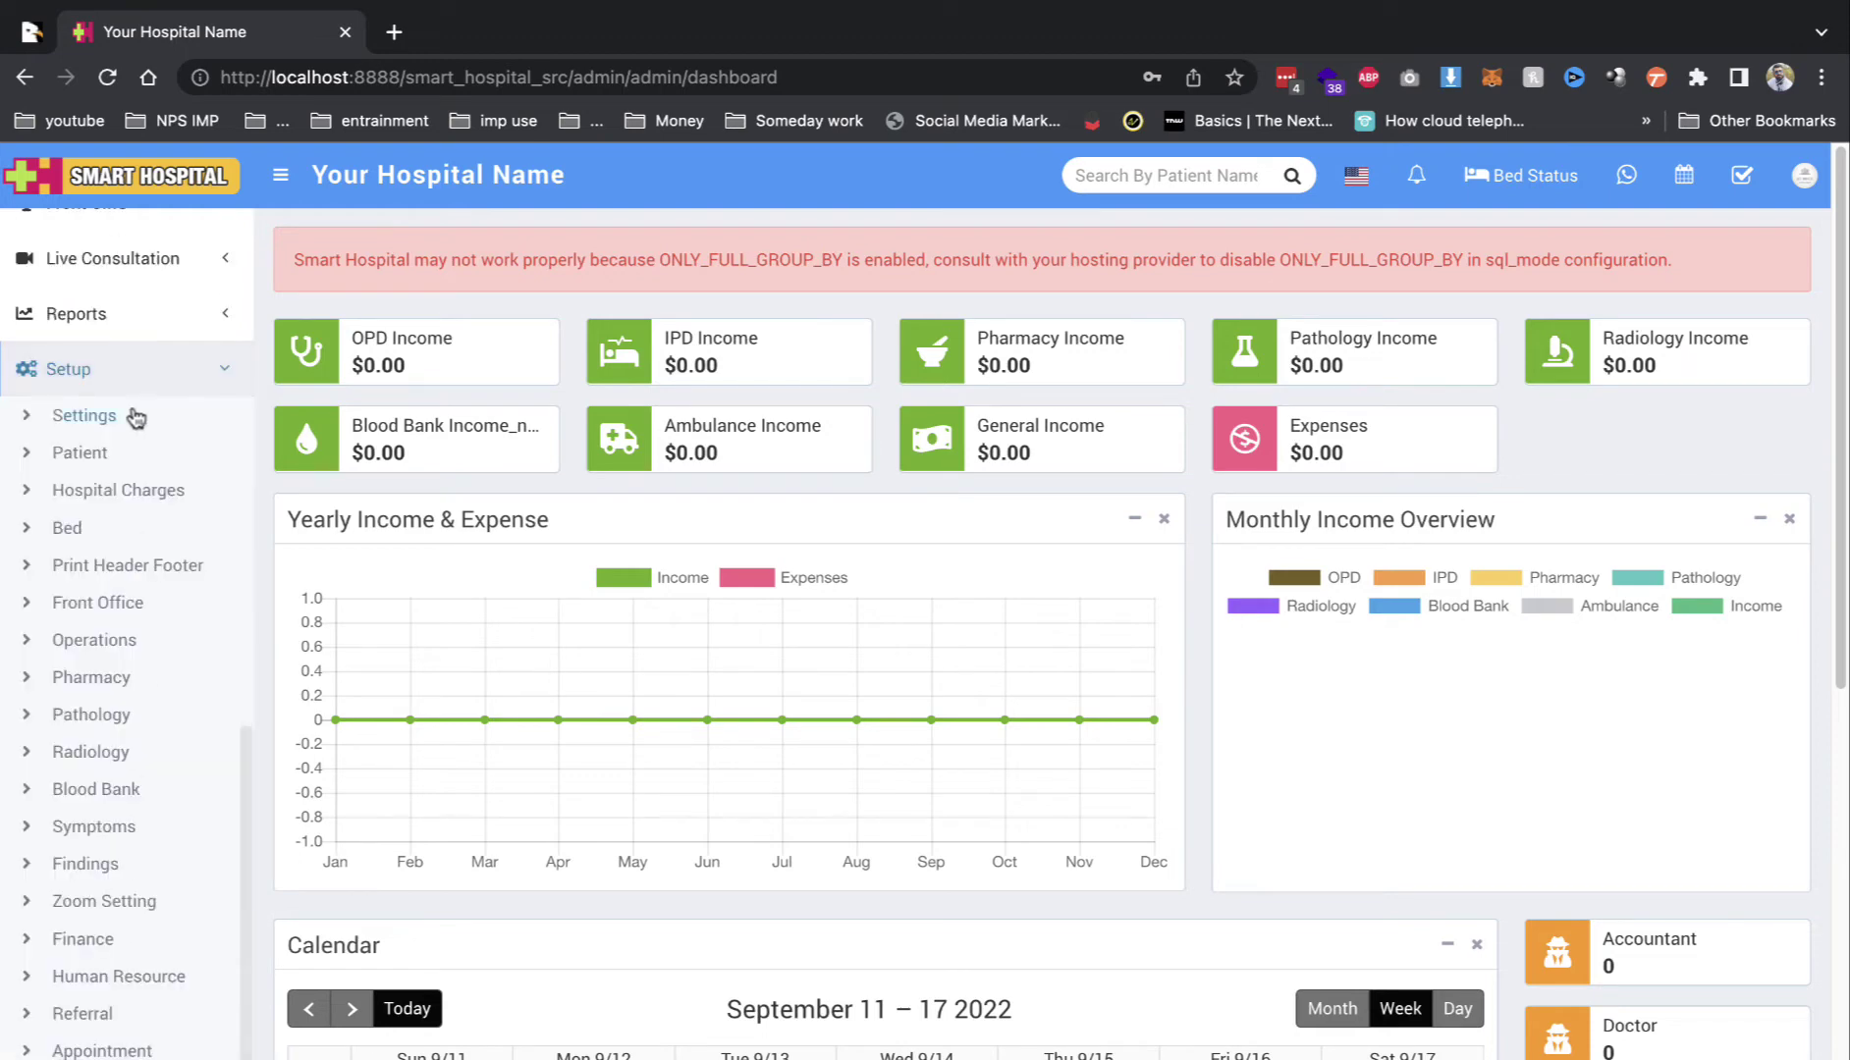
click(135, 418)
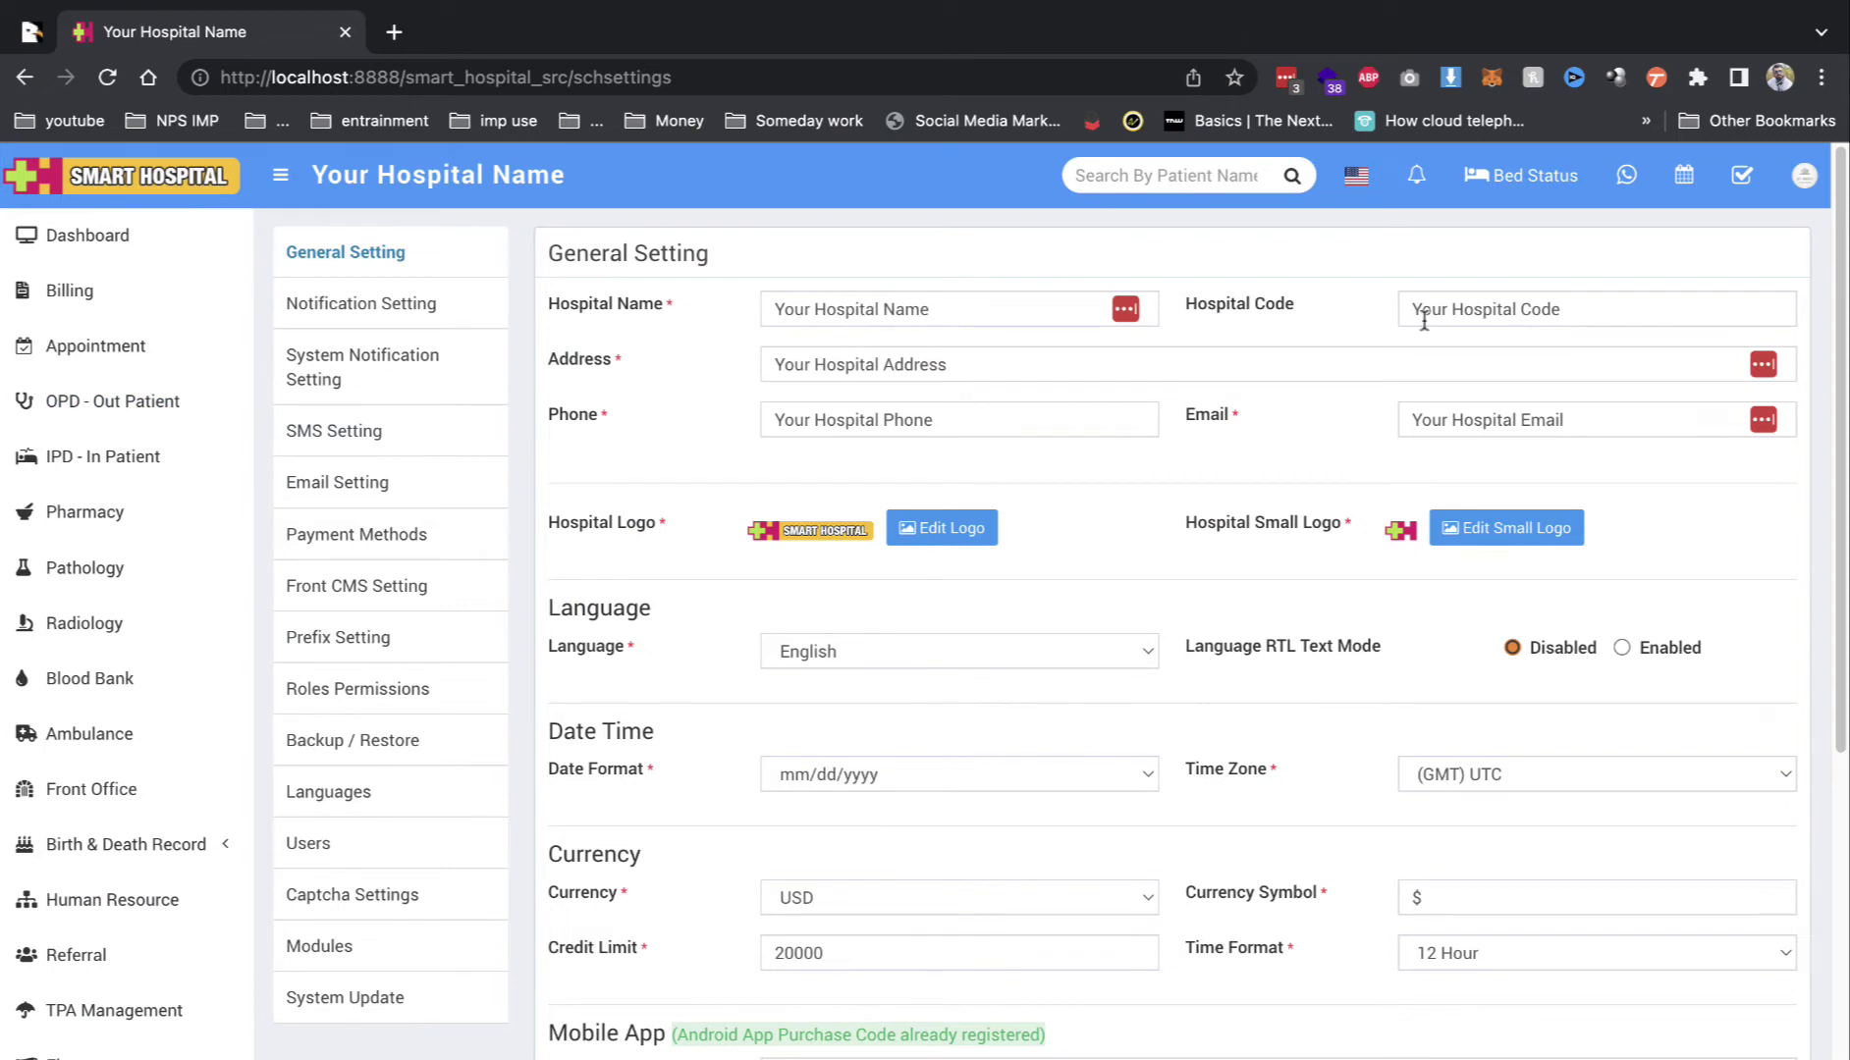
scroll(860, 789, down, 5)
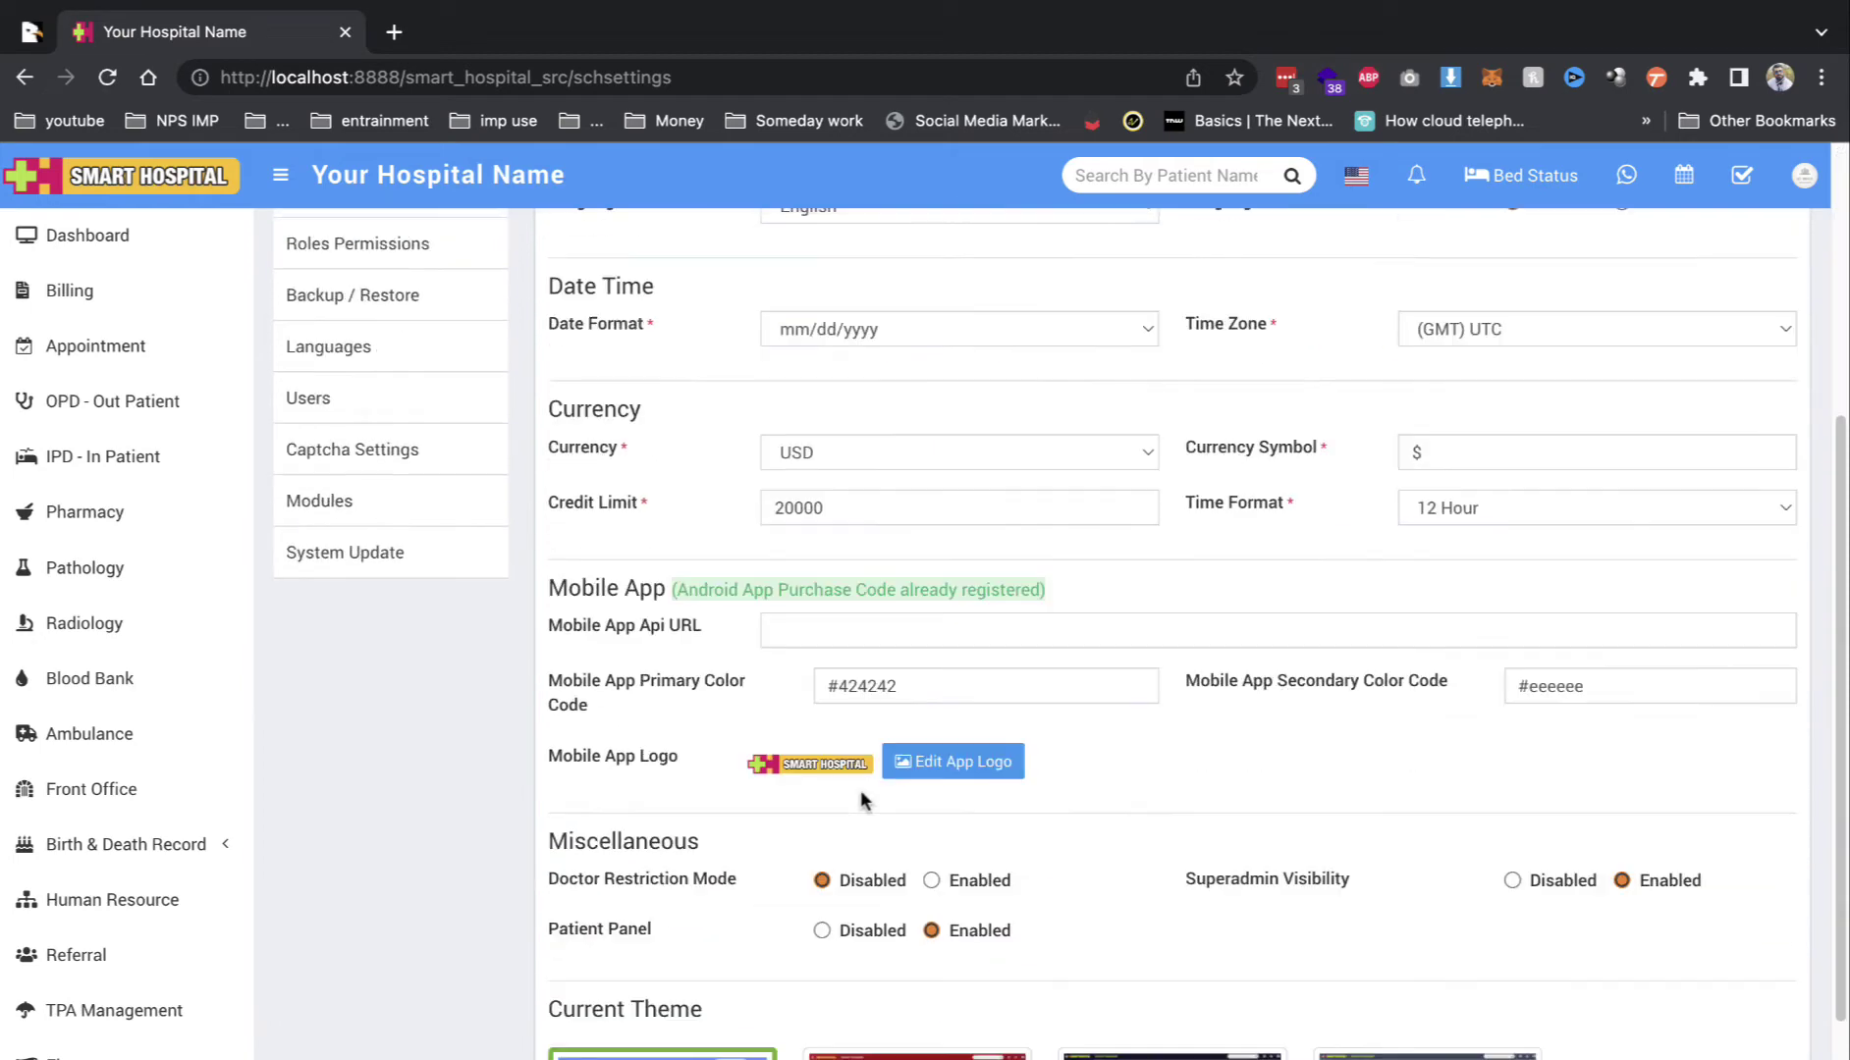
scroll(836, 800, up, 5)
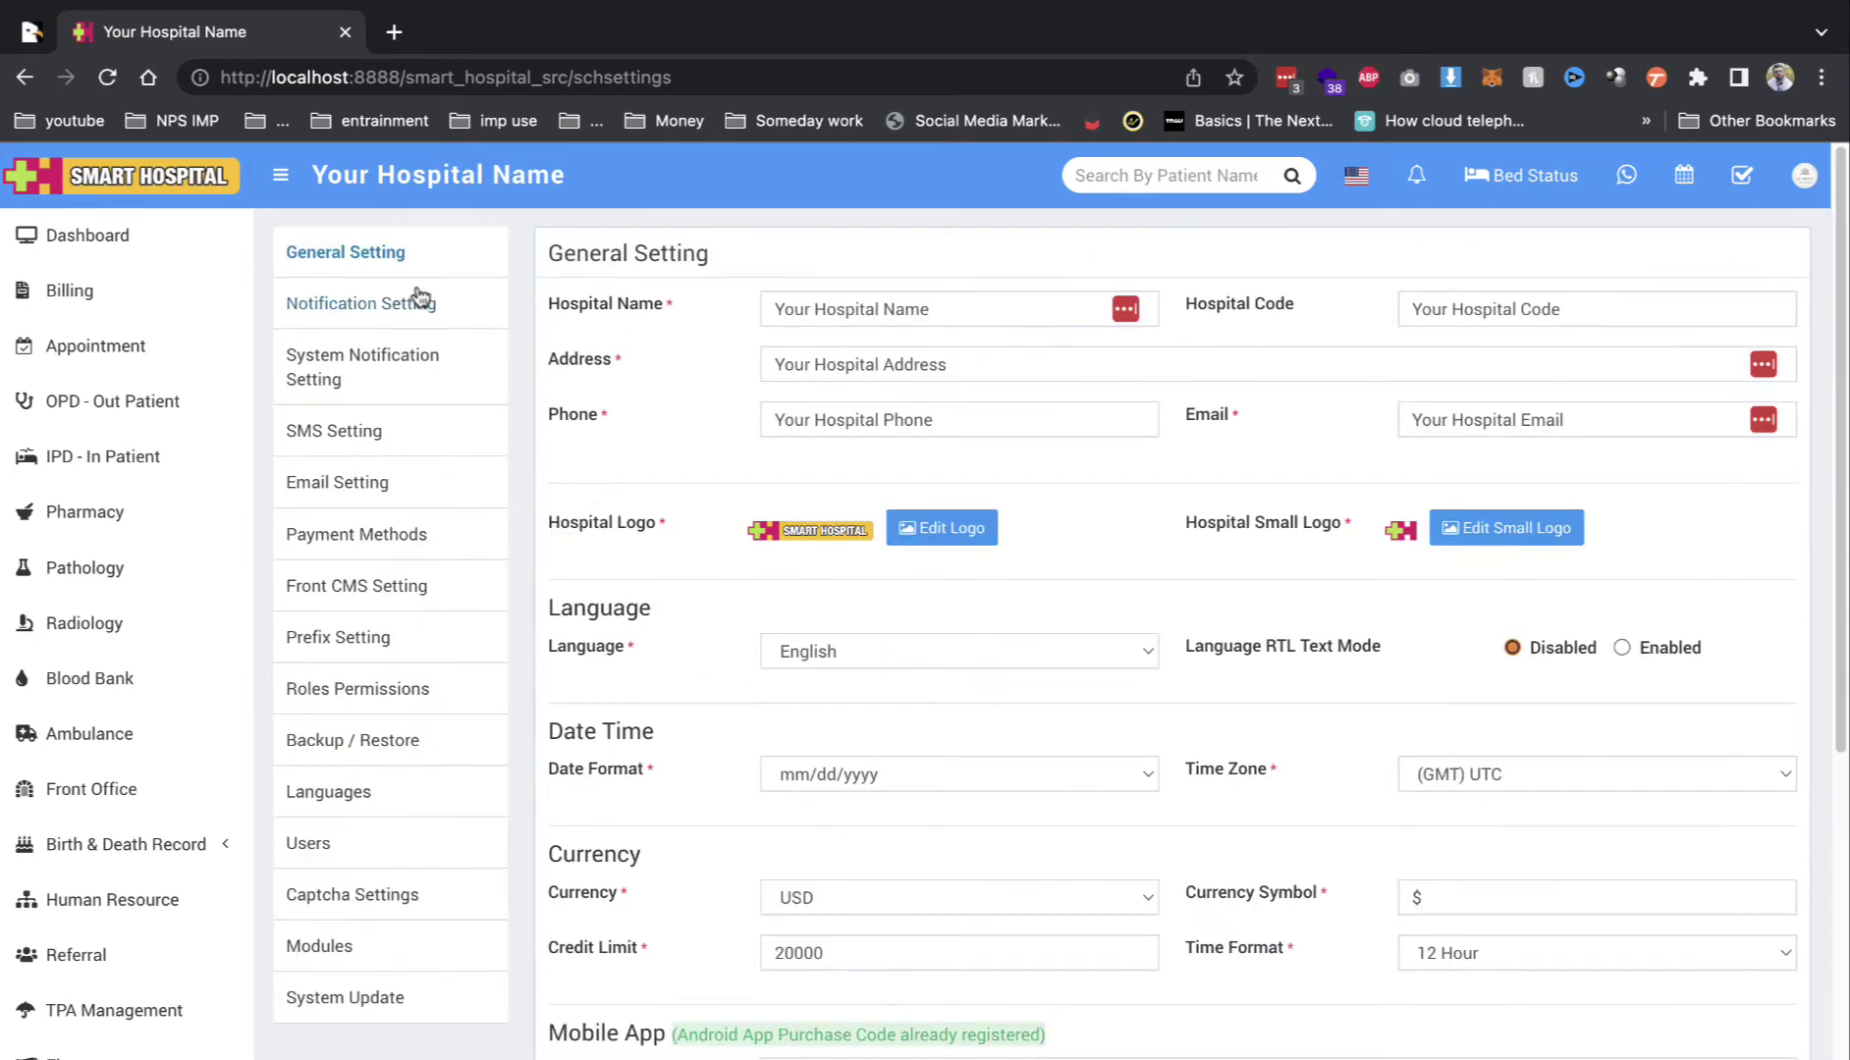
Step: Look over Notification Setting and the Razorpay payment method, then return to General Setting
click(413, 304)
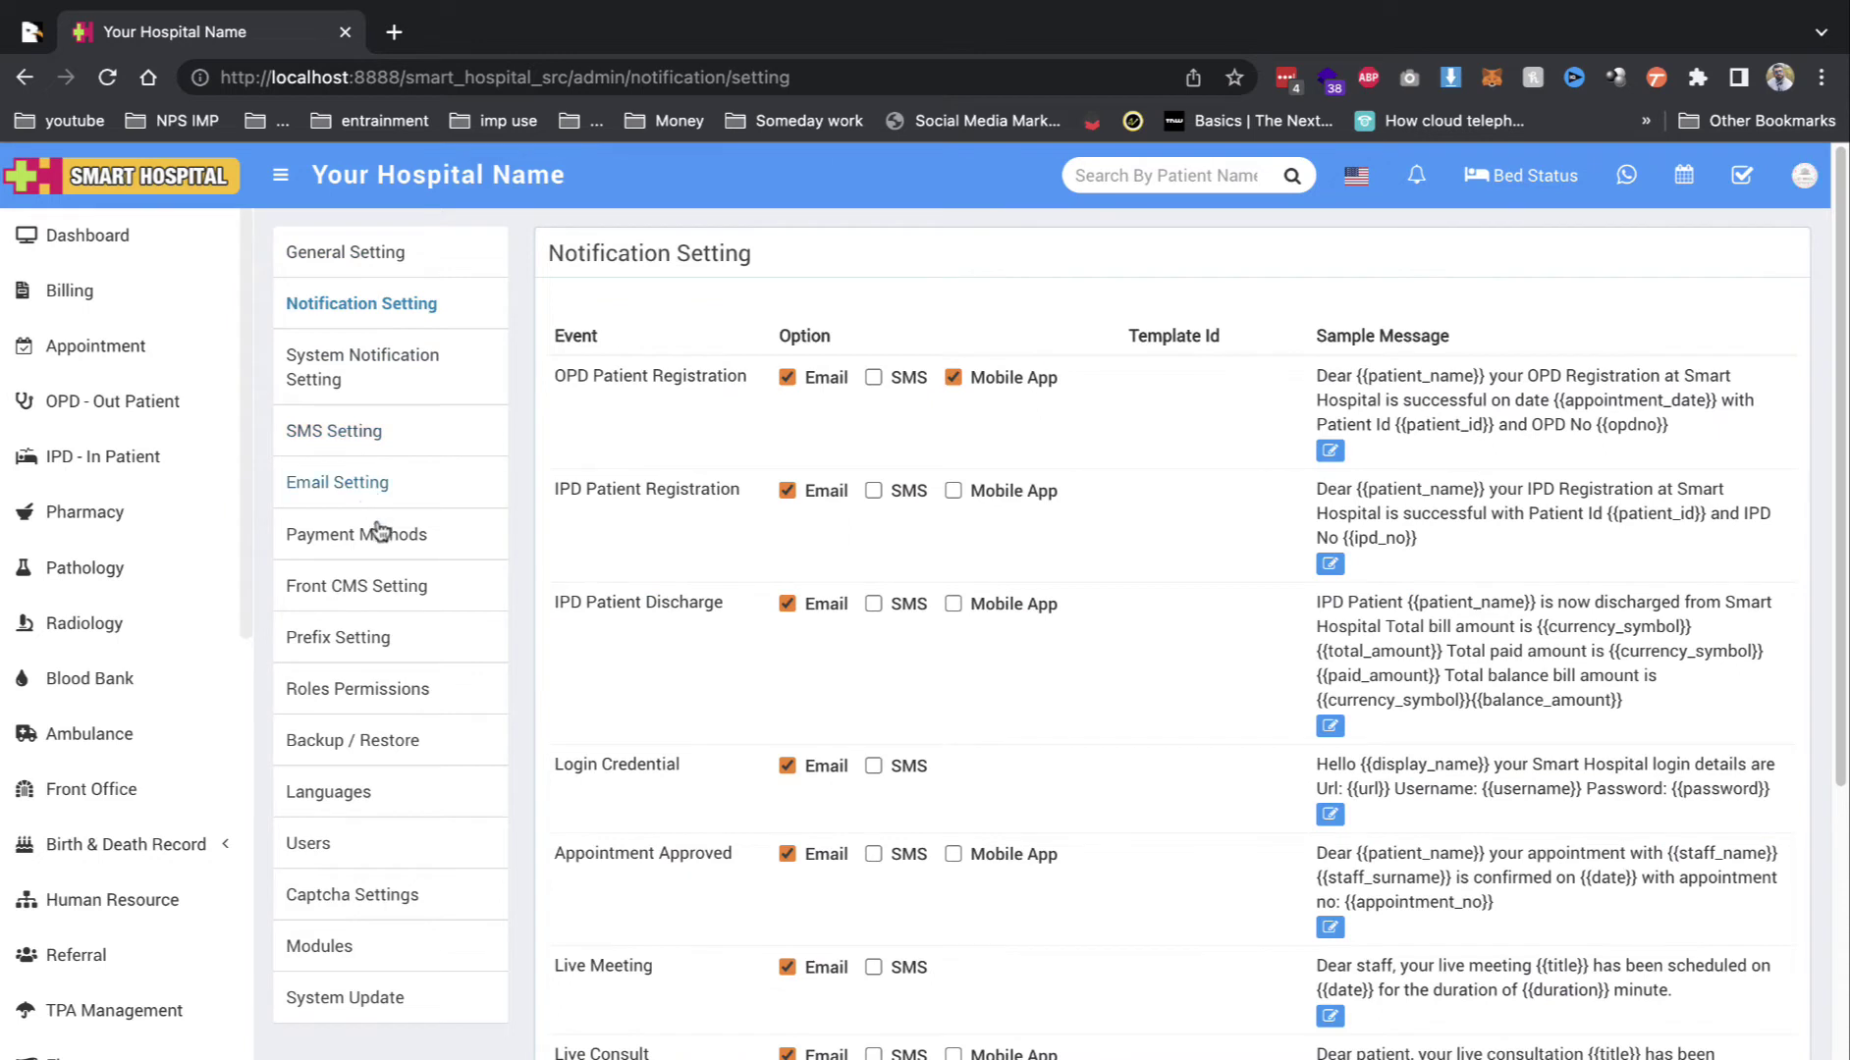
click(371, 533)
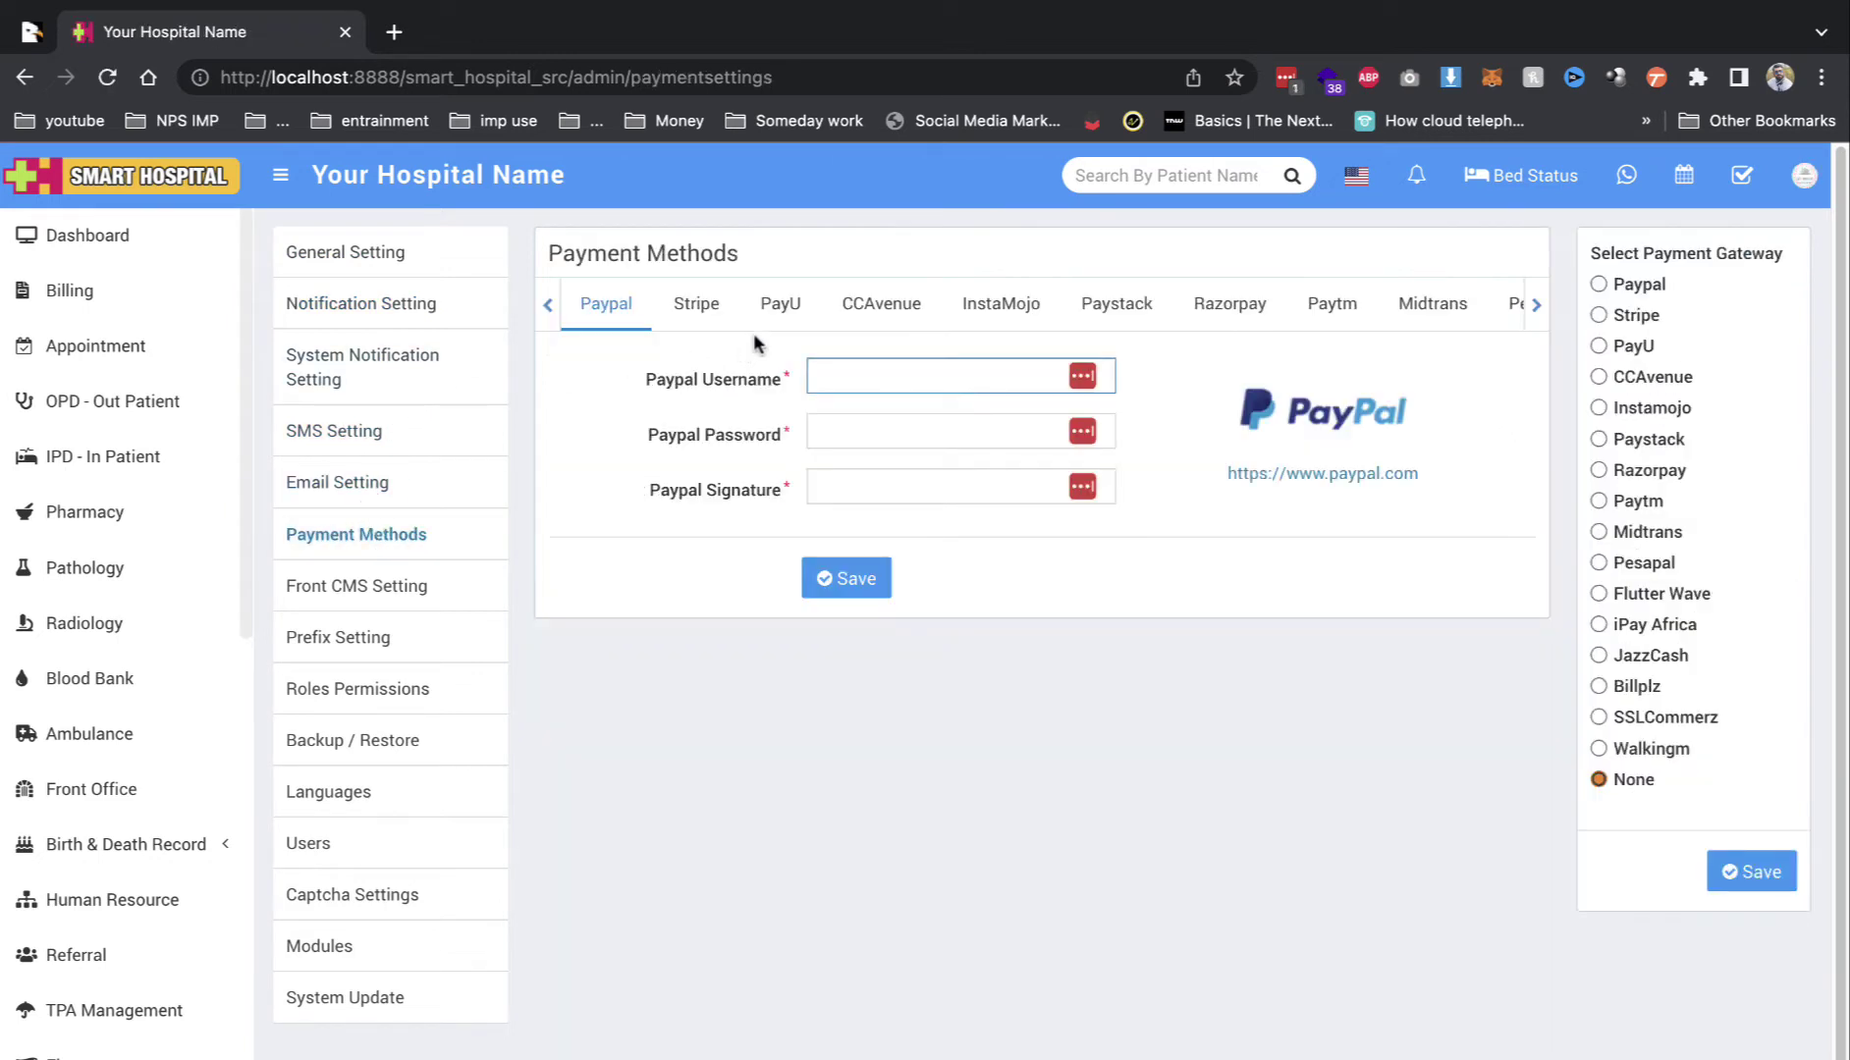
click(1263, 327)
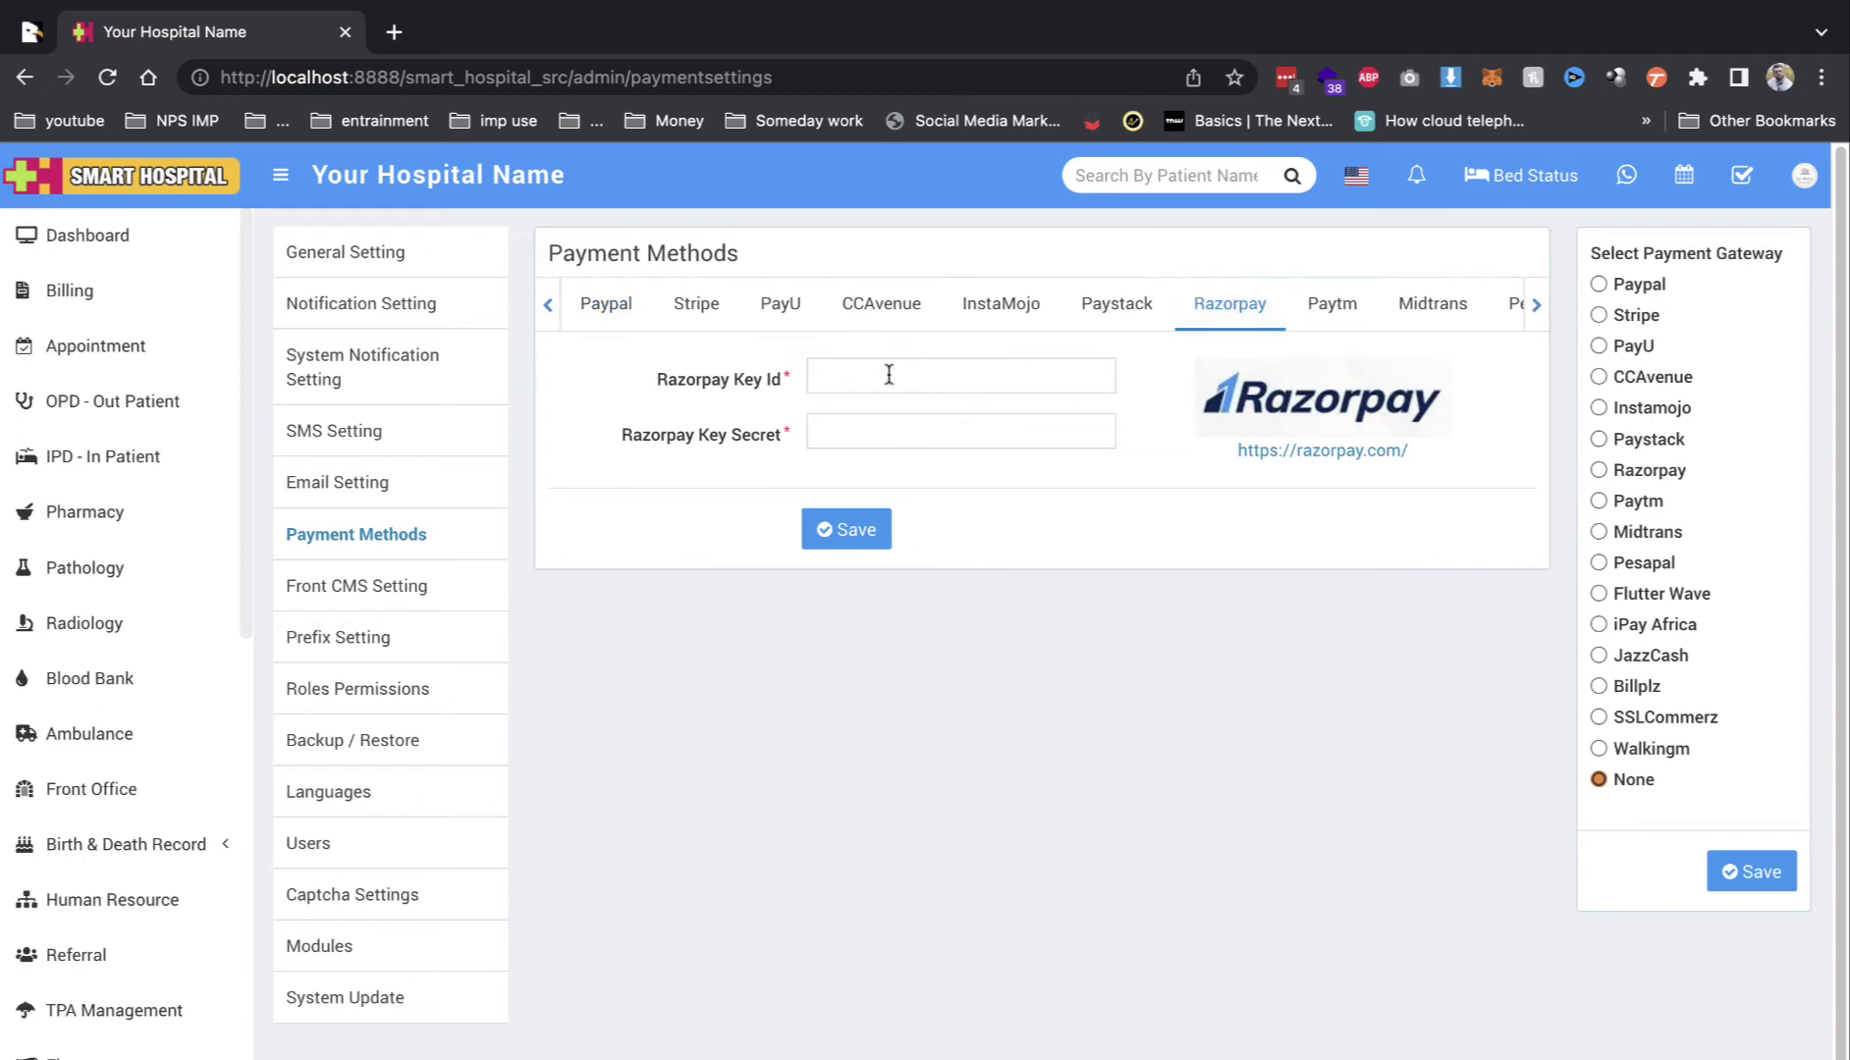
click(384, 277)
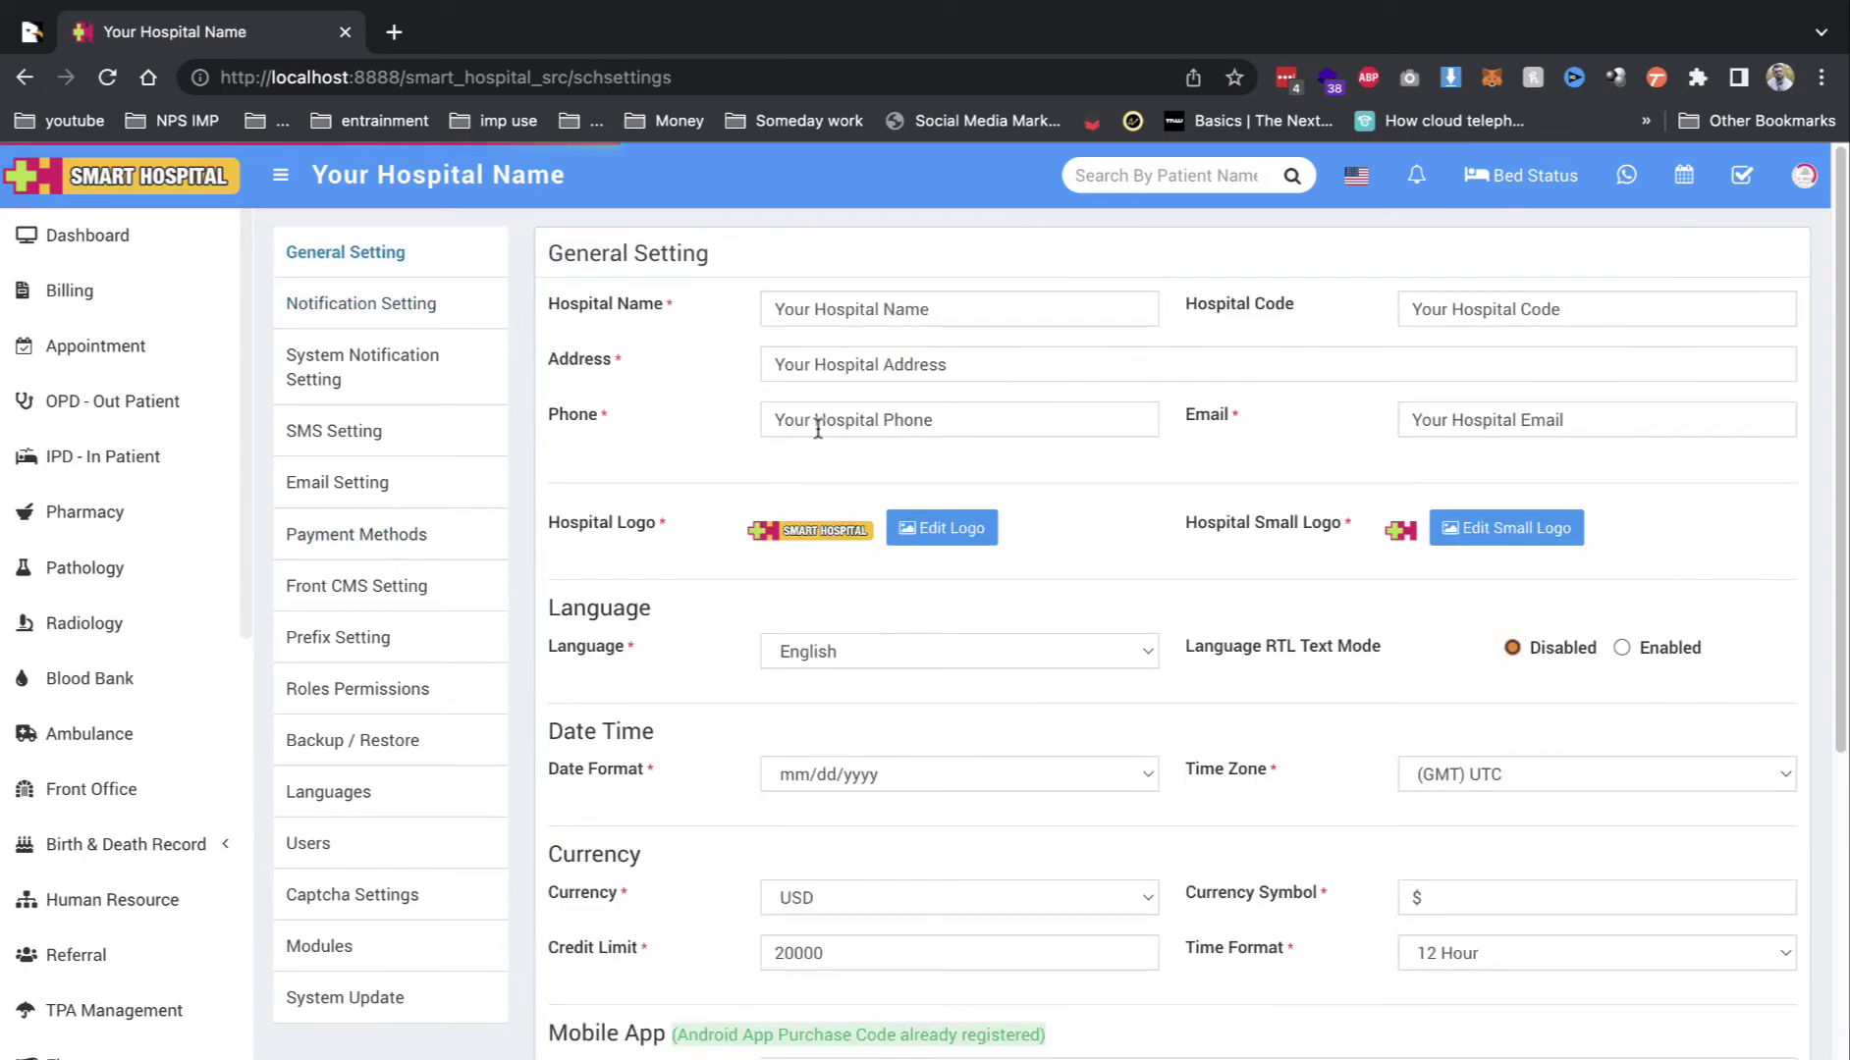
Step: Set the hospital currency to INR
click(840, 888)
key(i)
key(Down)
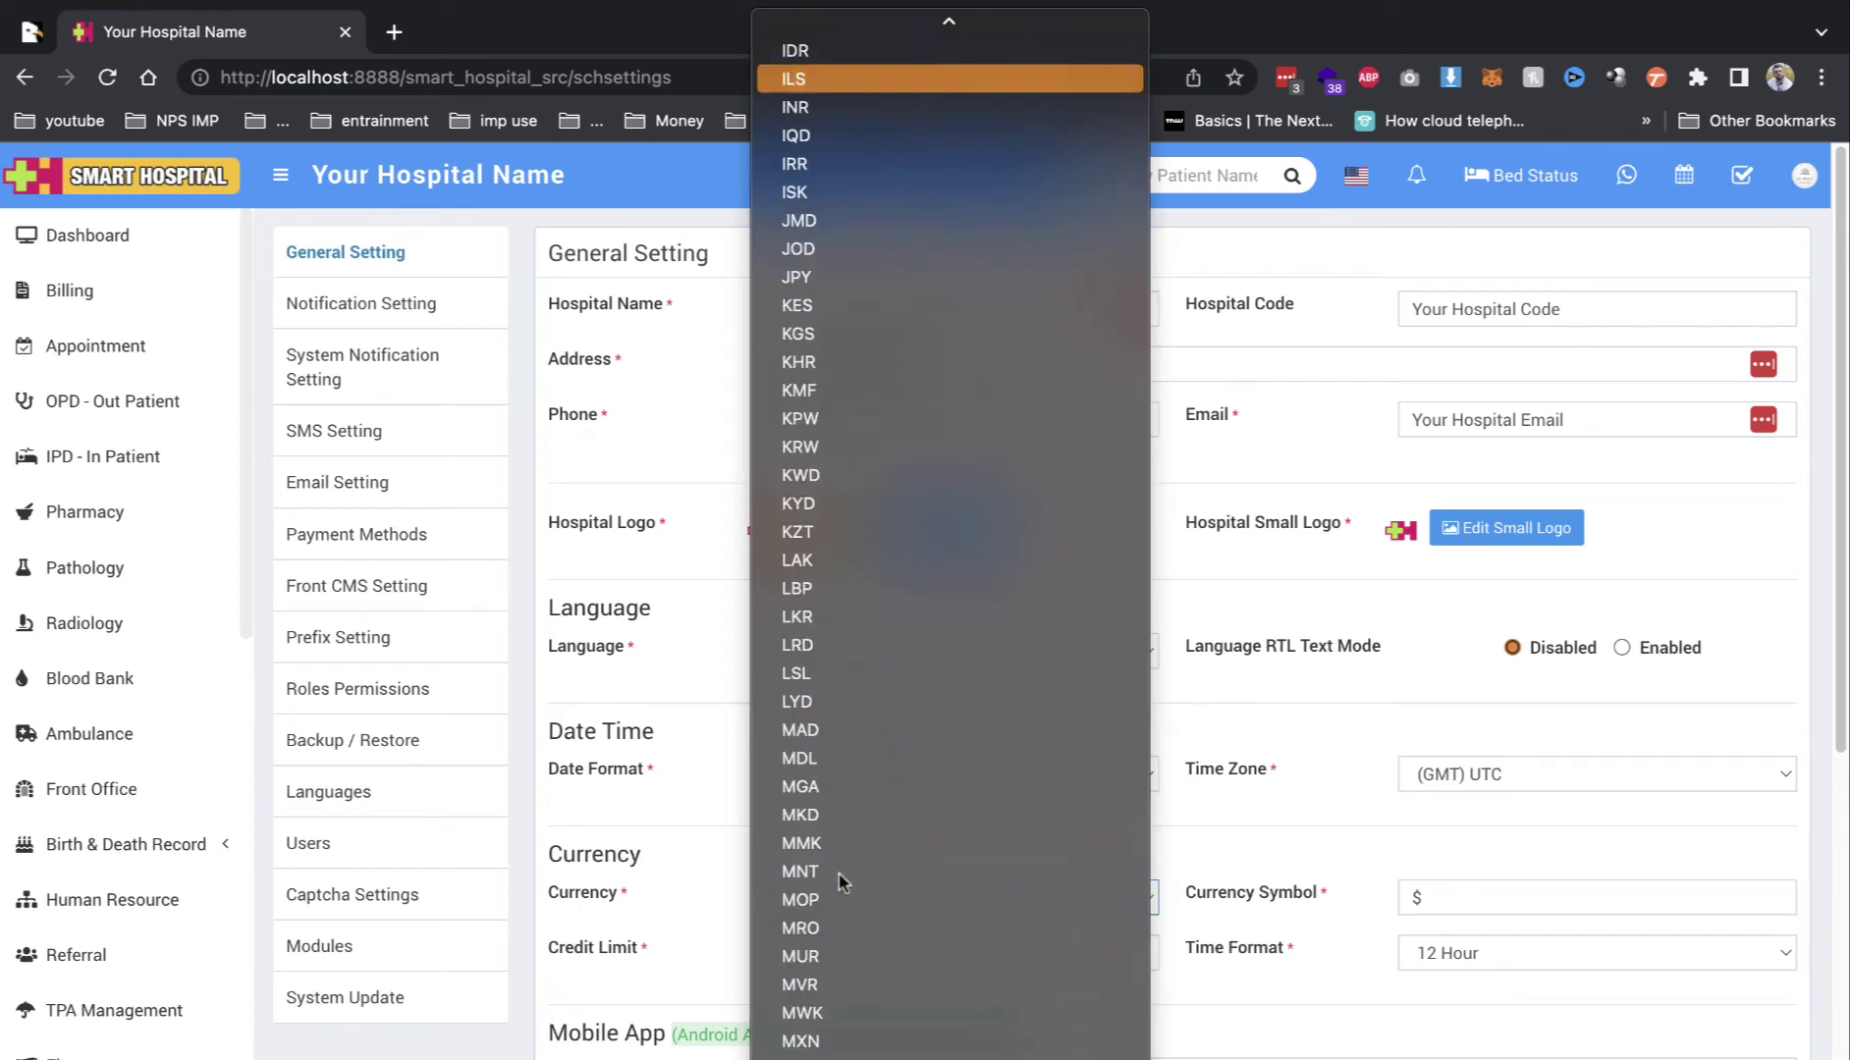
key(Down)
key(Return)
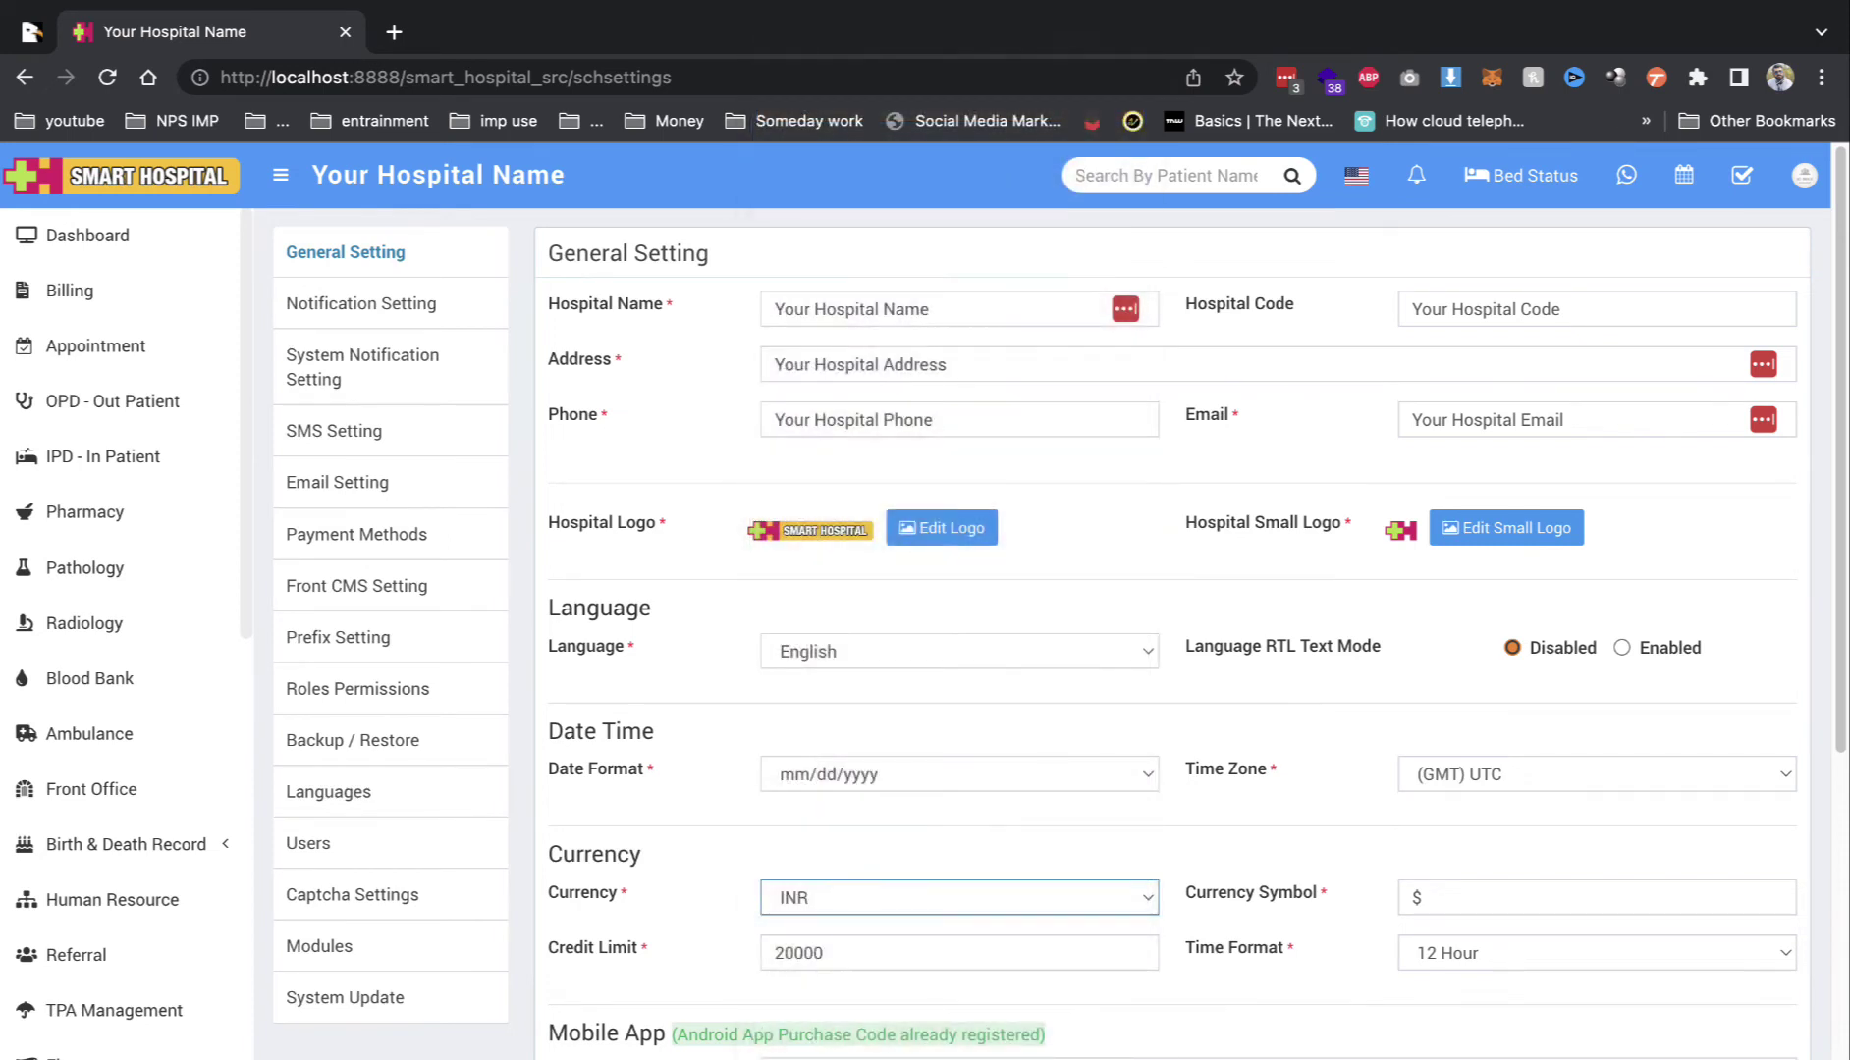
Step: Set the currency symbol to ₹, copied from a web search for the rupee sign
click(1645, 894)
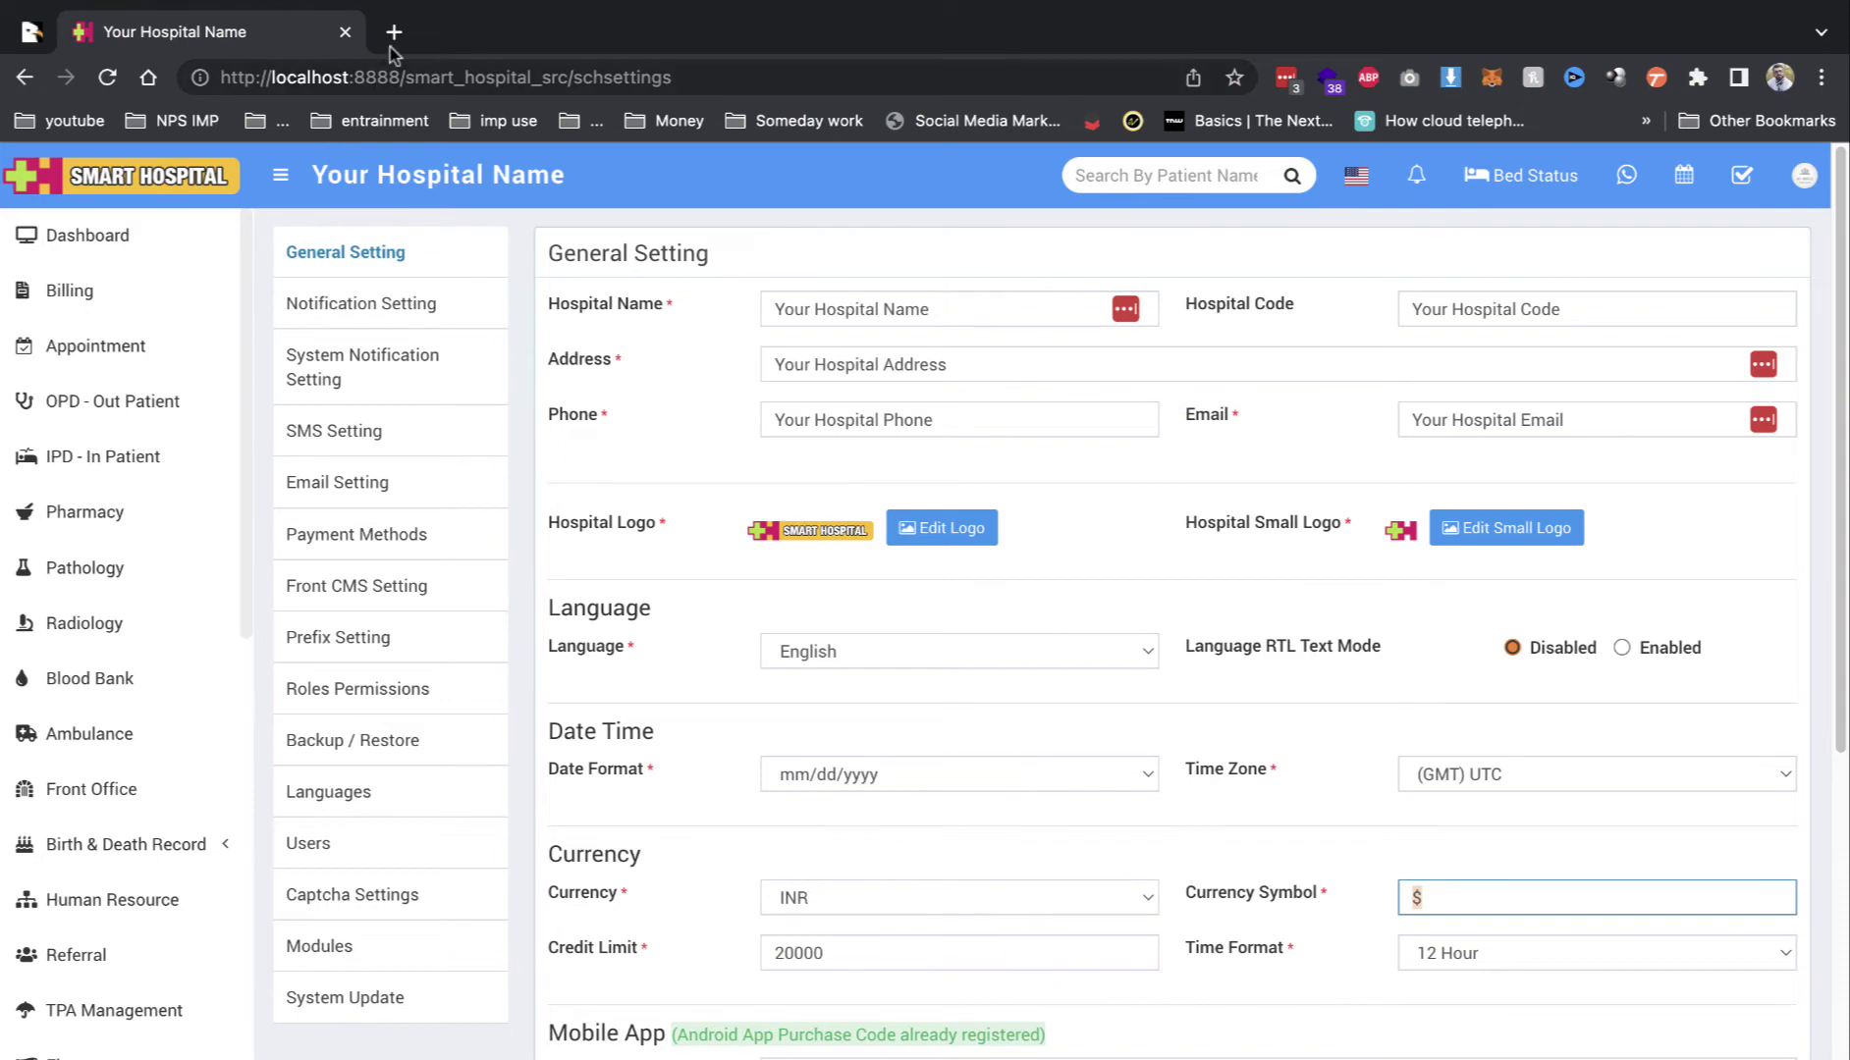
click(394, 35)
text(ru)
key(Return)
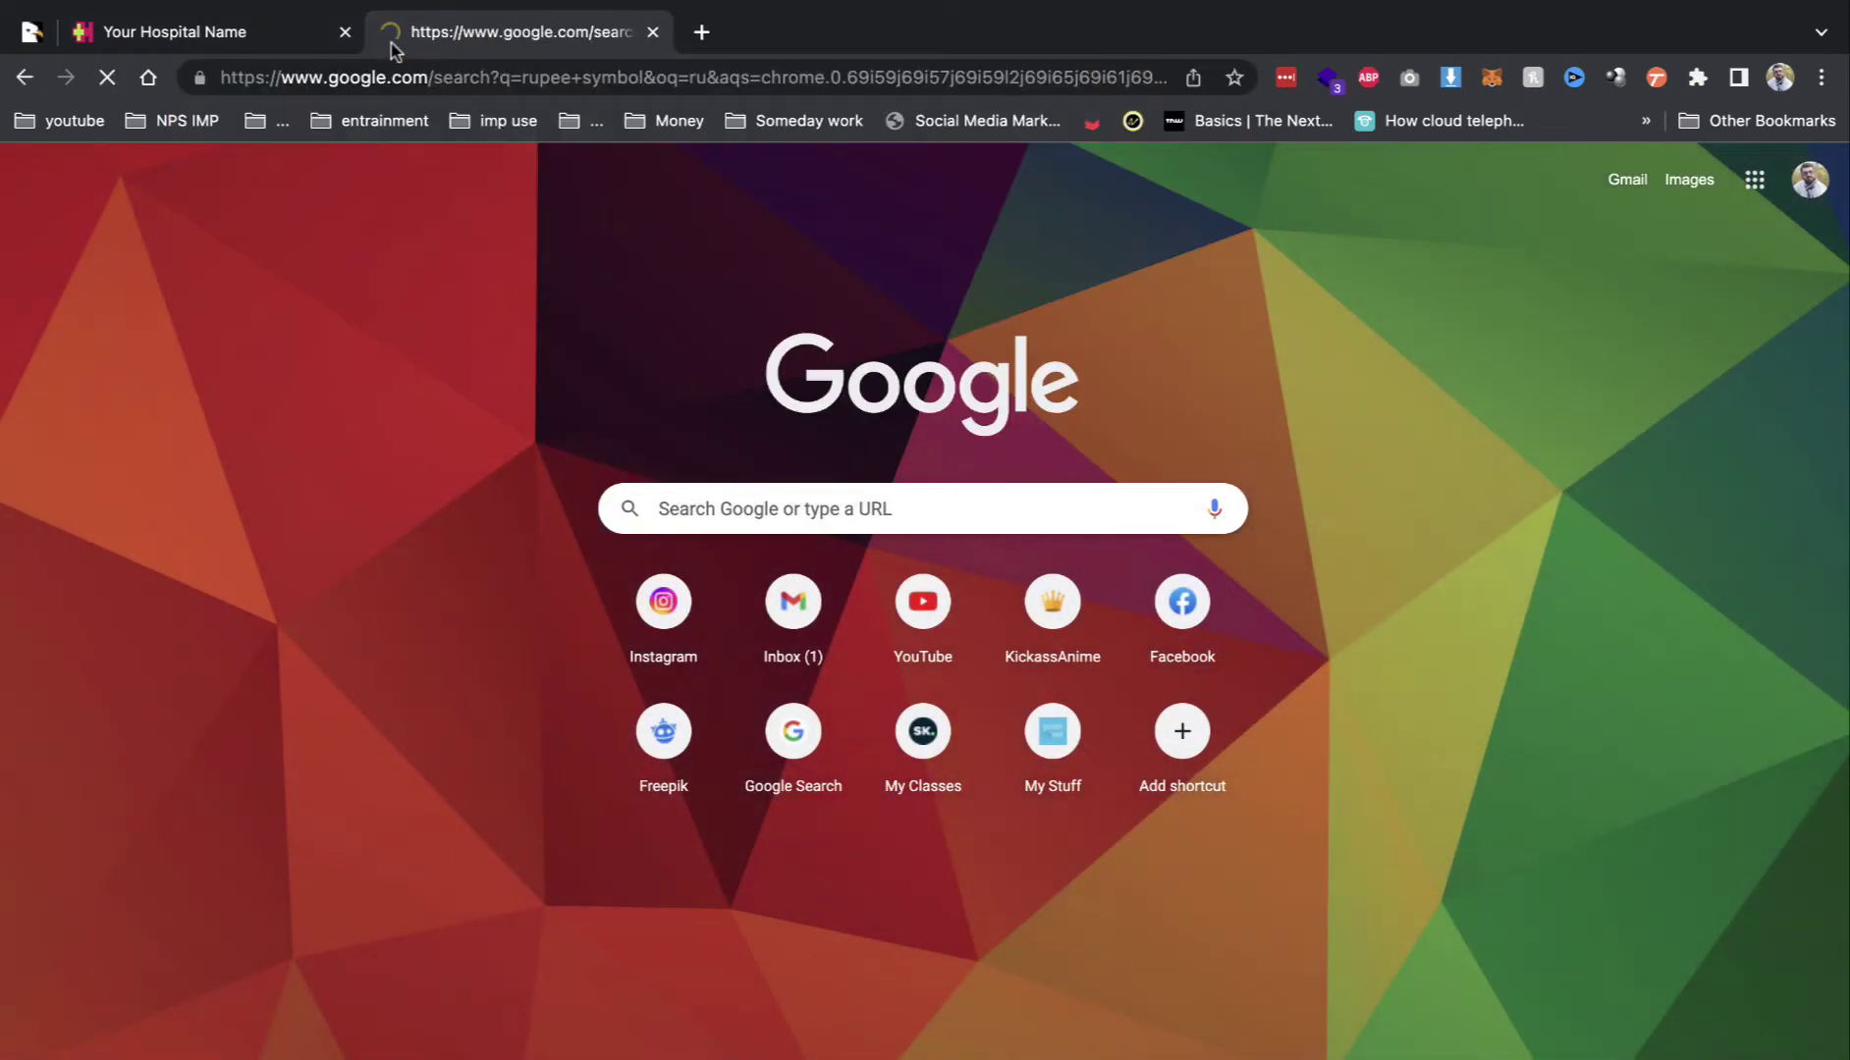
drag(202, 418, 266, 452)
key(ctrl+c)
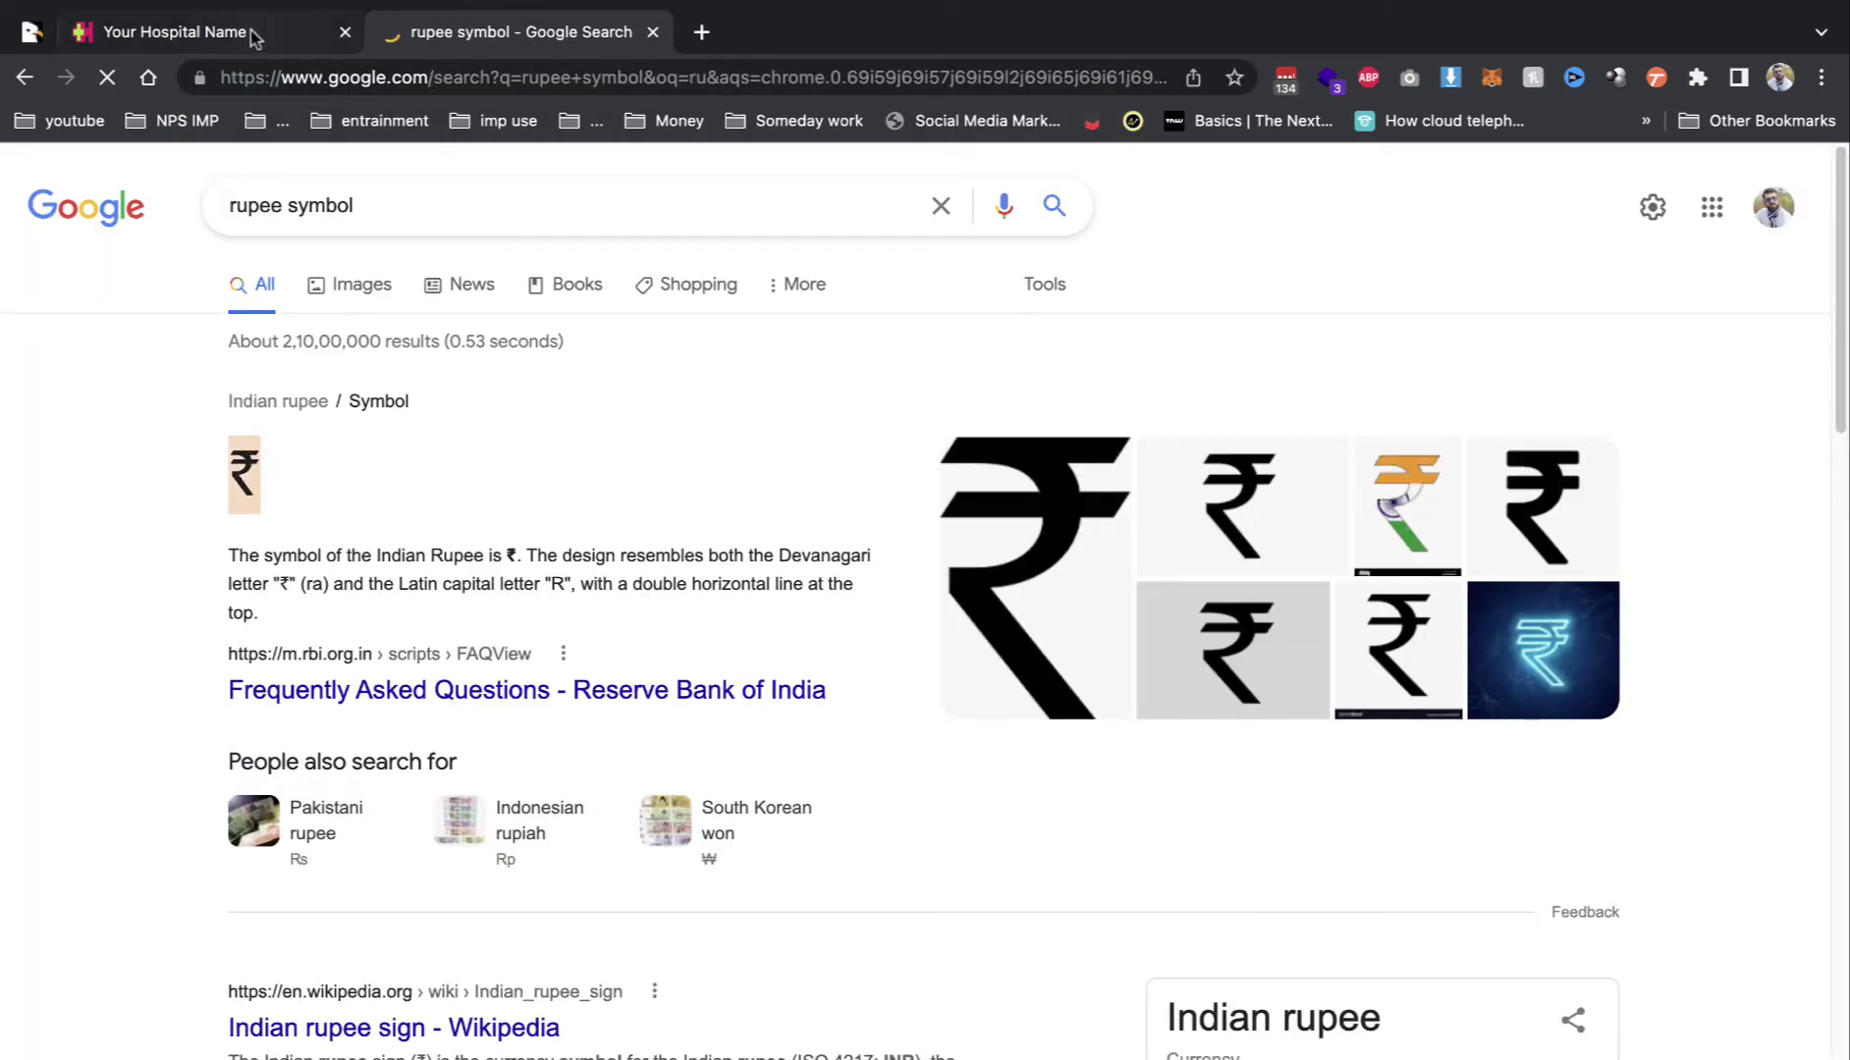
click(245, 32)
key(ctrl+v)
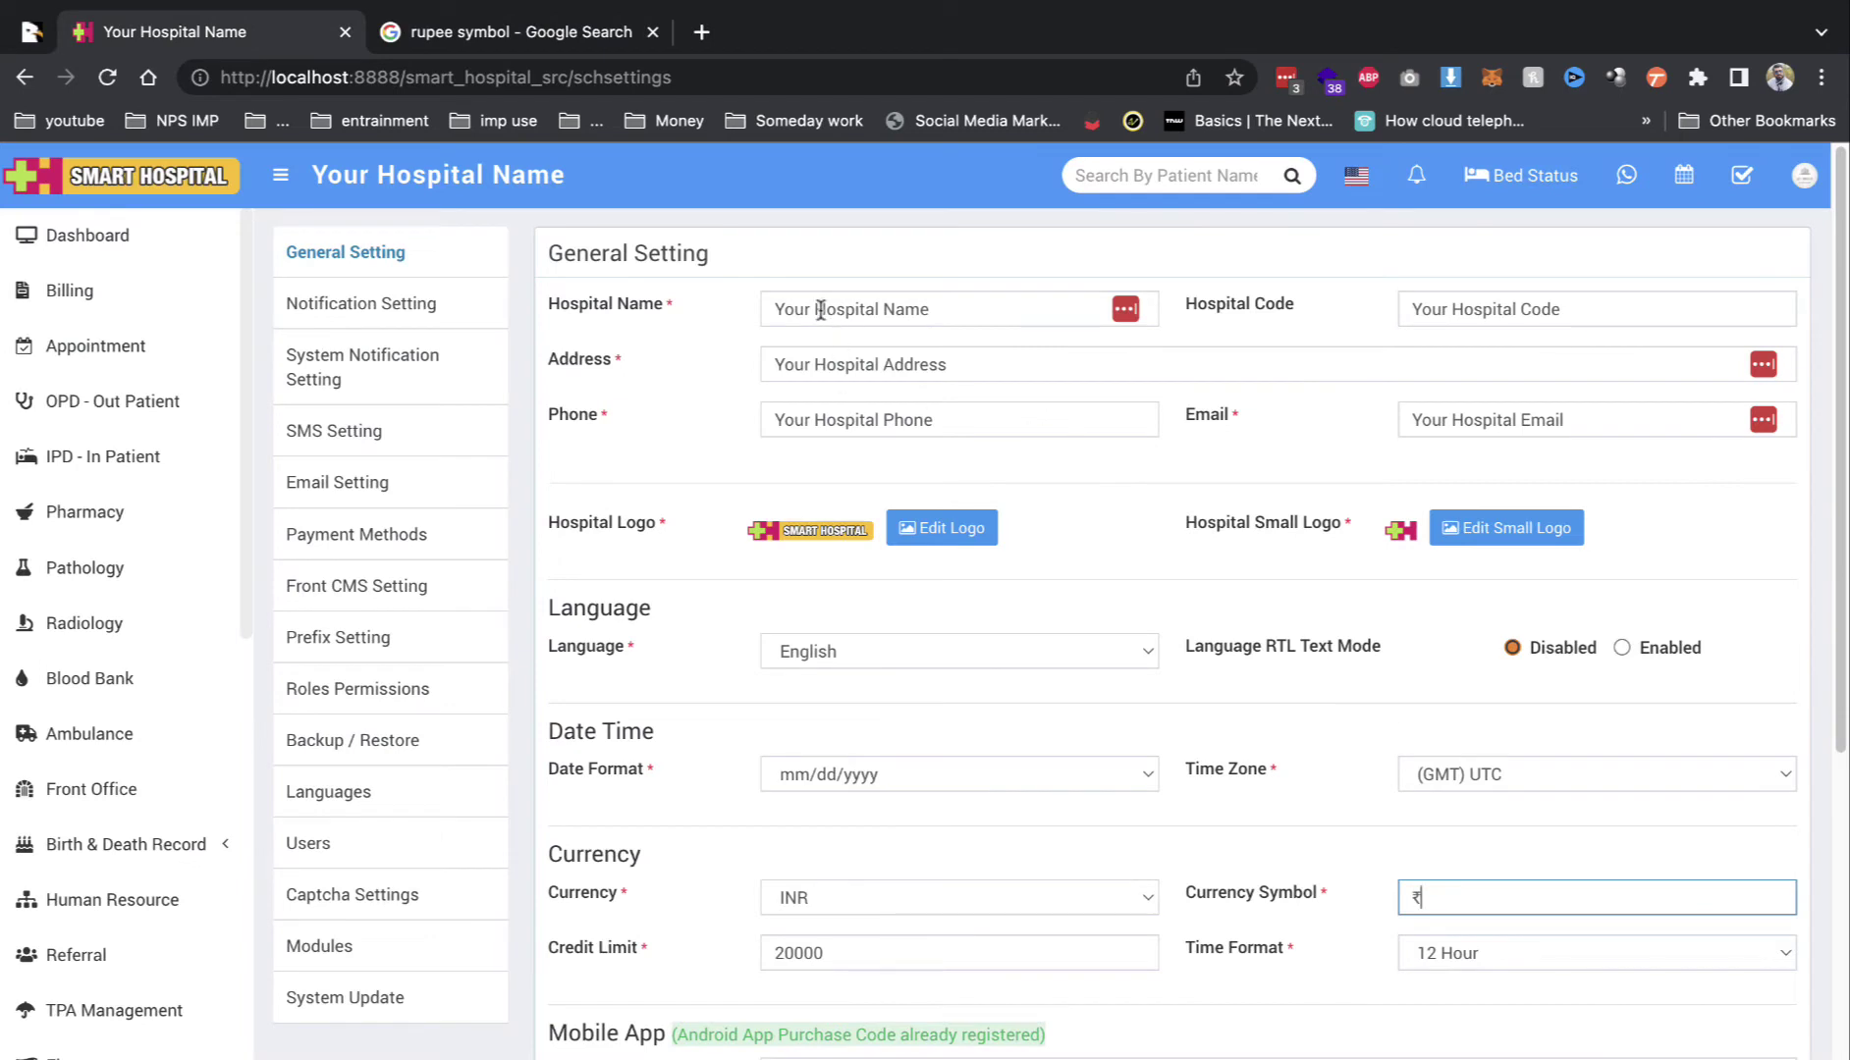
Step: Rename the hospital from 'Your Hospital Name' to 'RS Hospital'
drag(821, 311, 696, 291)
text(RS)
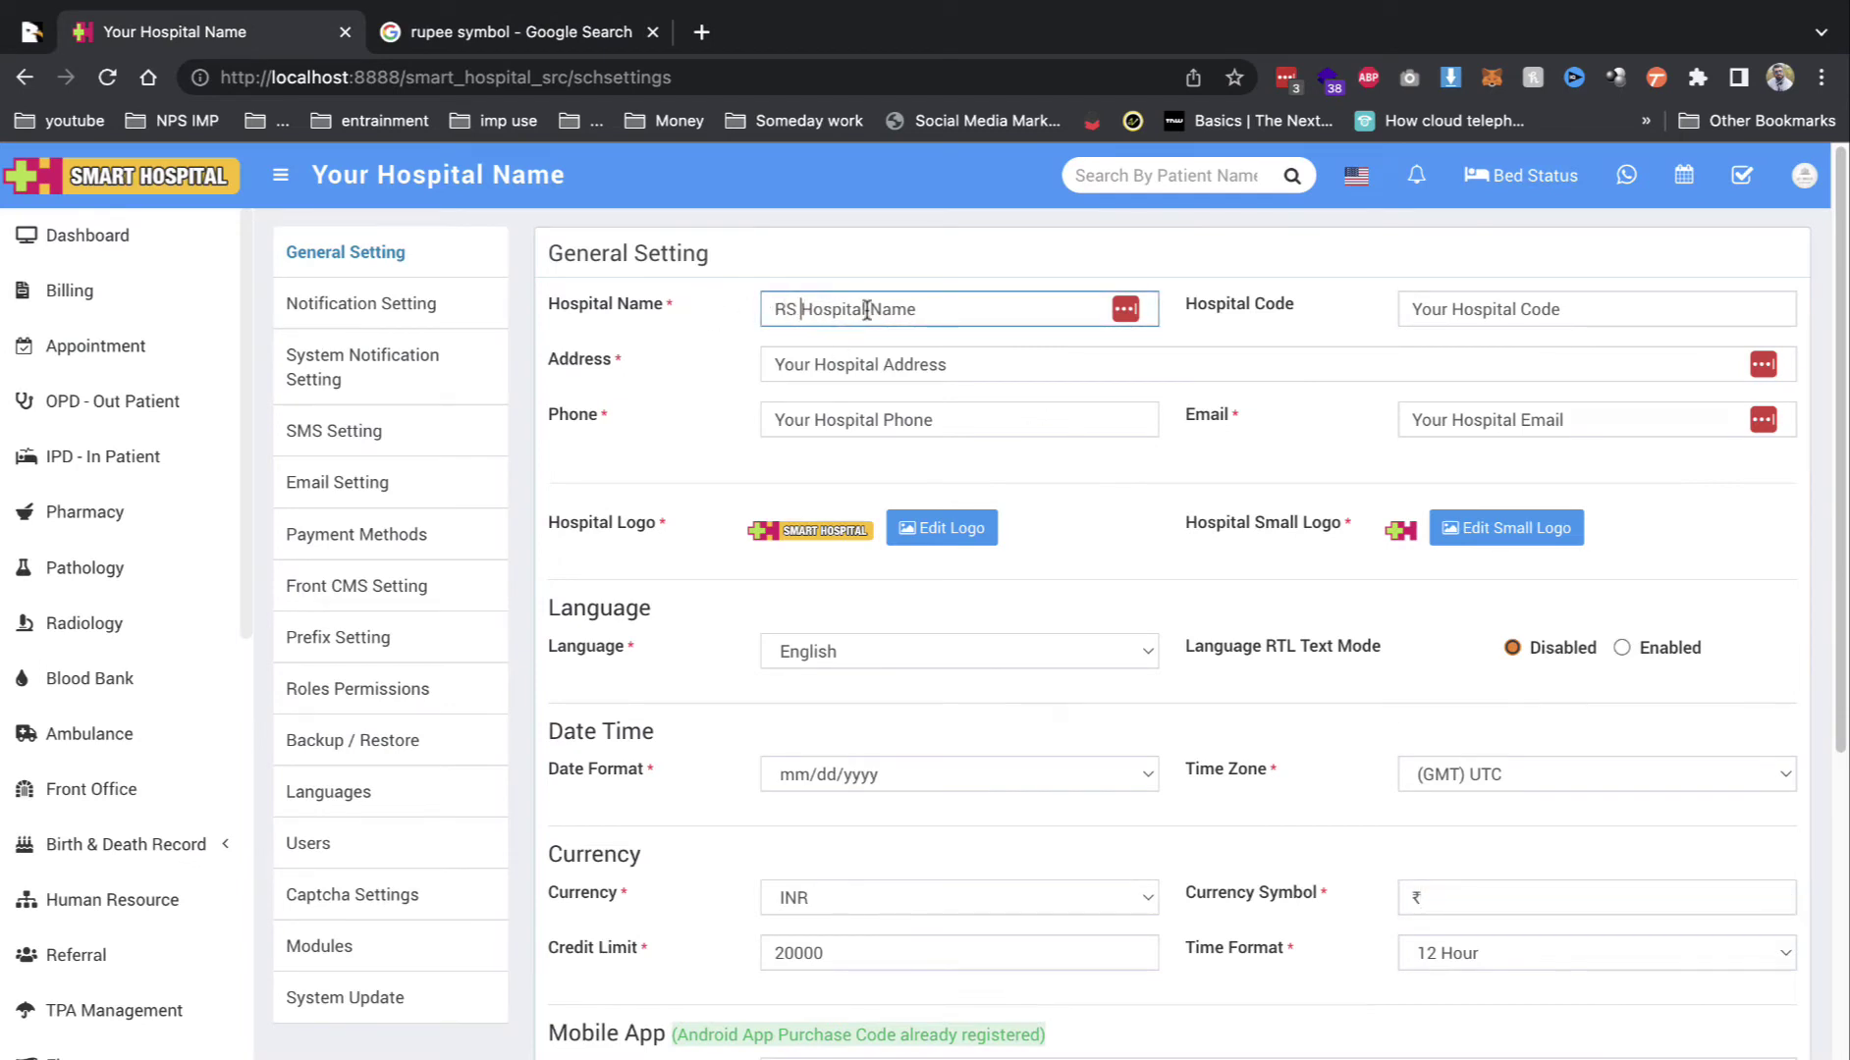
drag(867, 310, 1061, 343)
key(BackSpace)
Step: Set the Credit Limit to 200000 and save the general settings
scroll(1013, 705, down, 2)
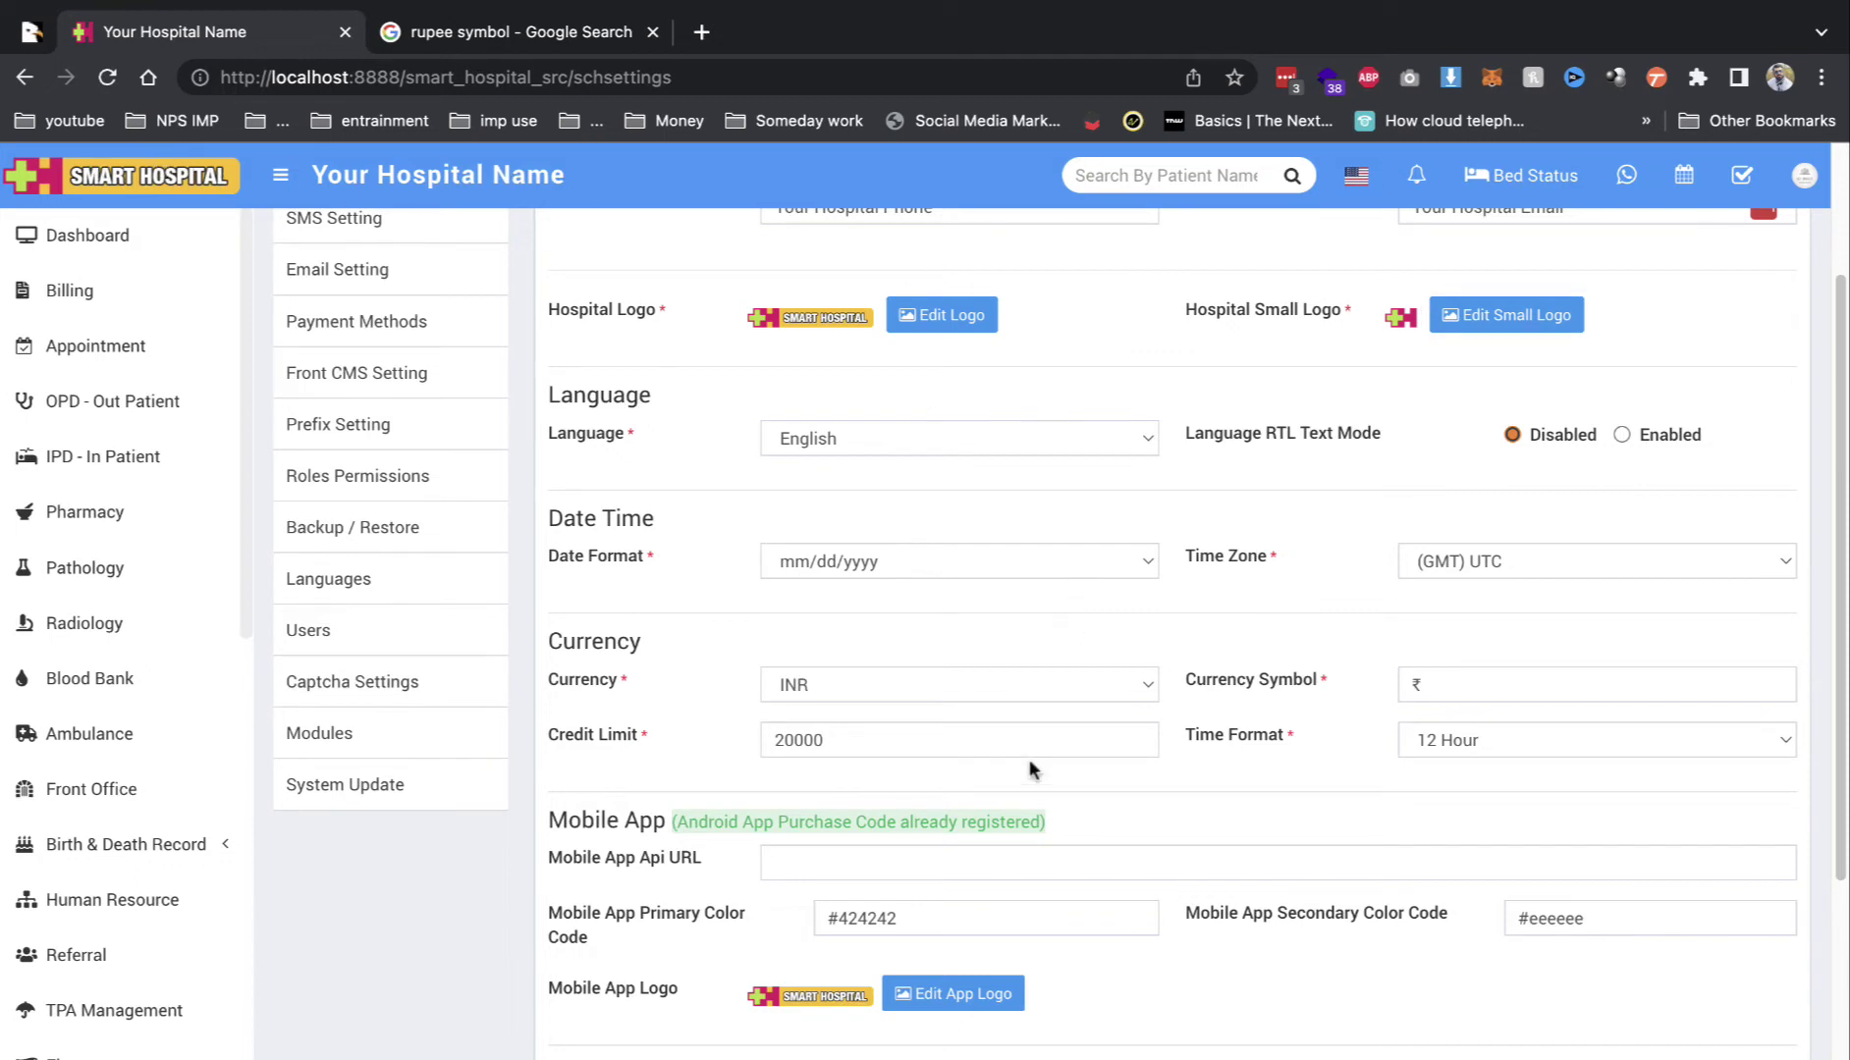
scroll(1030, 764, down, 1)
click(847, 703)
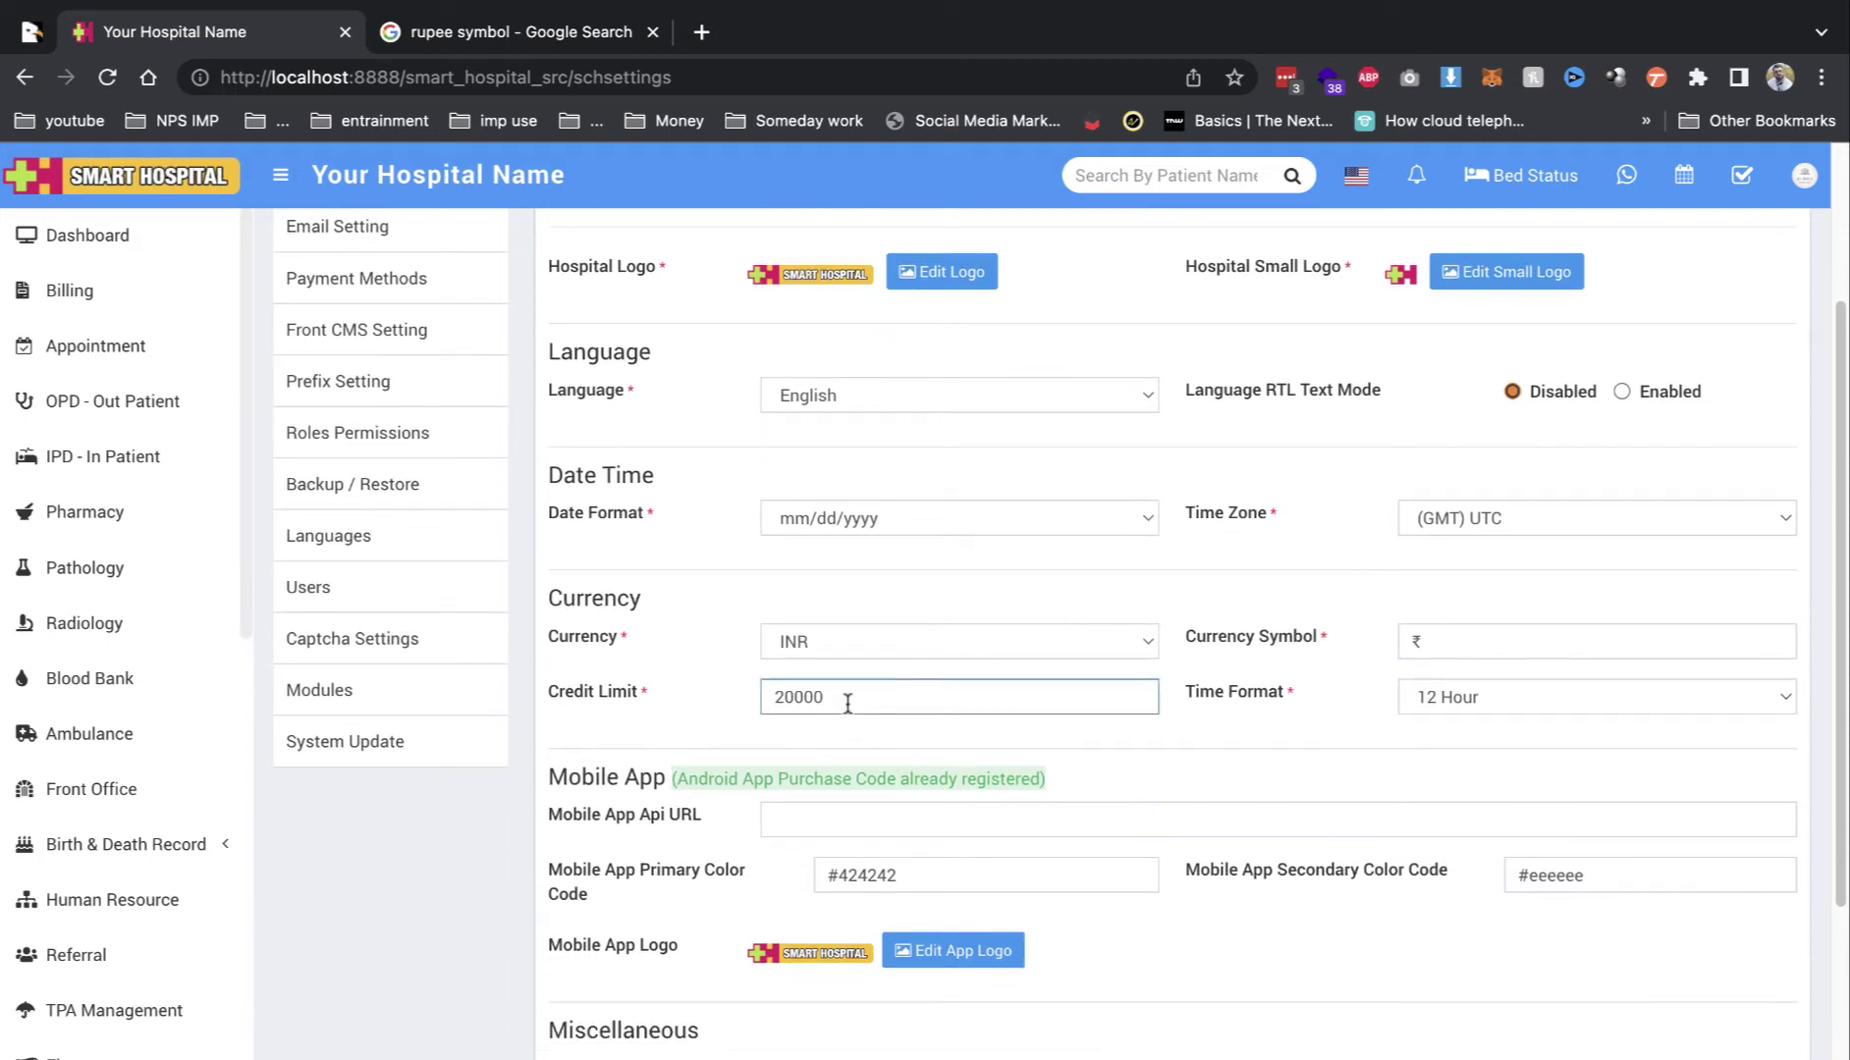
scroll(1077, 709, down, 3)
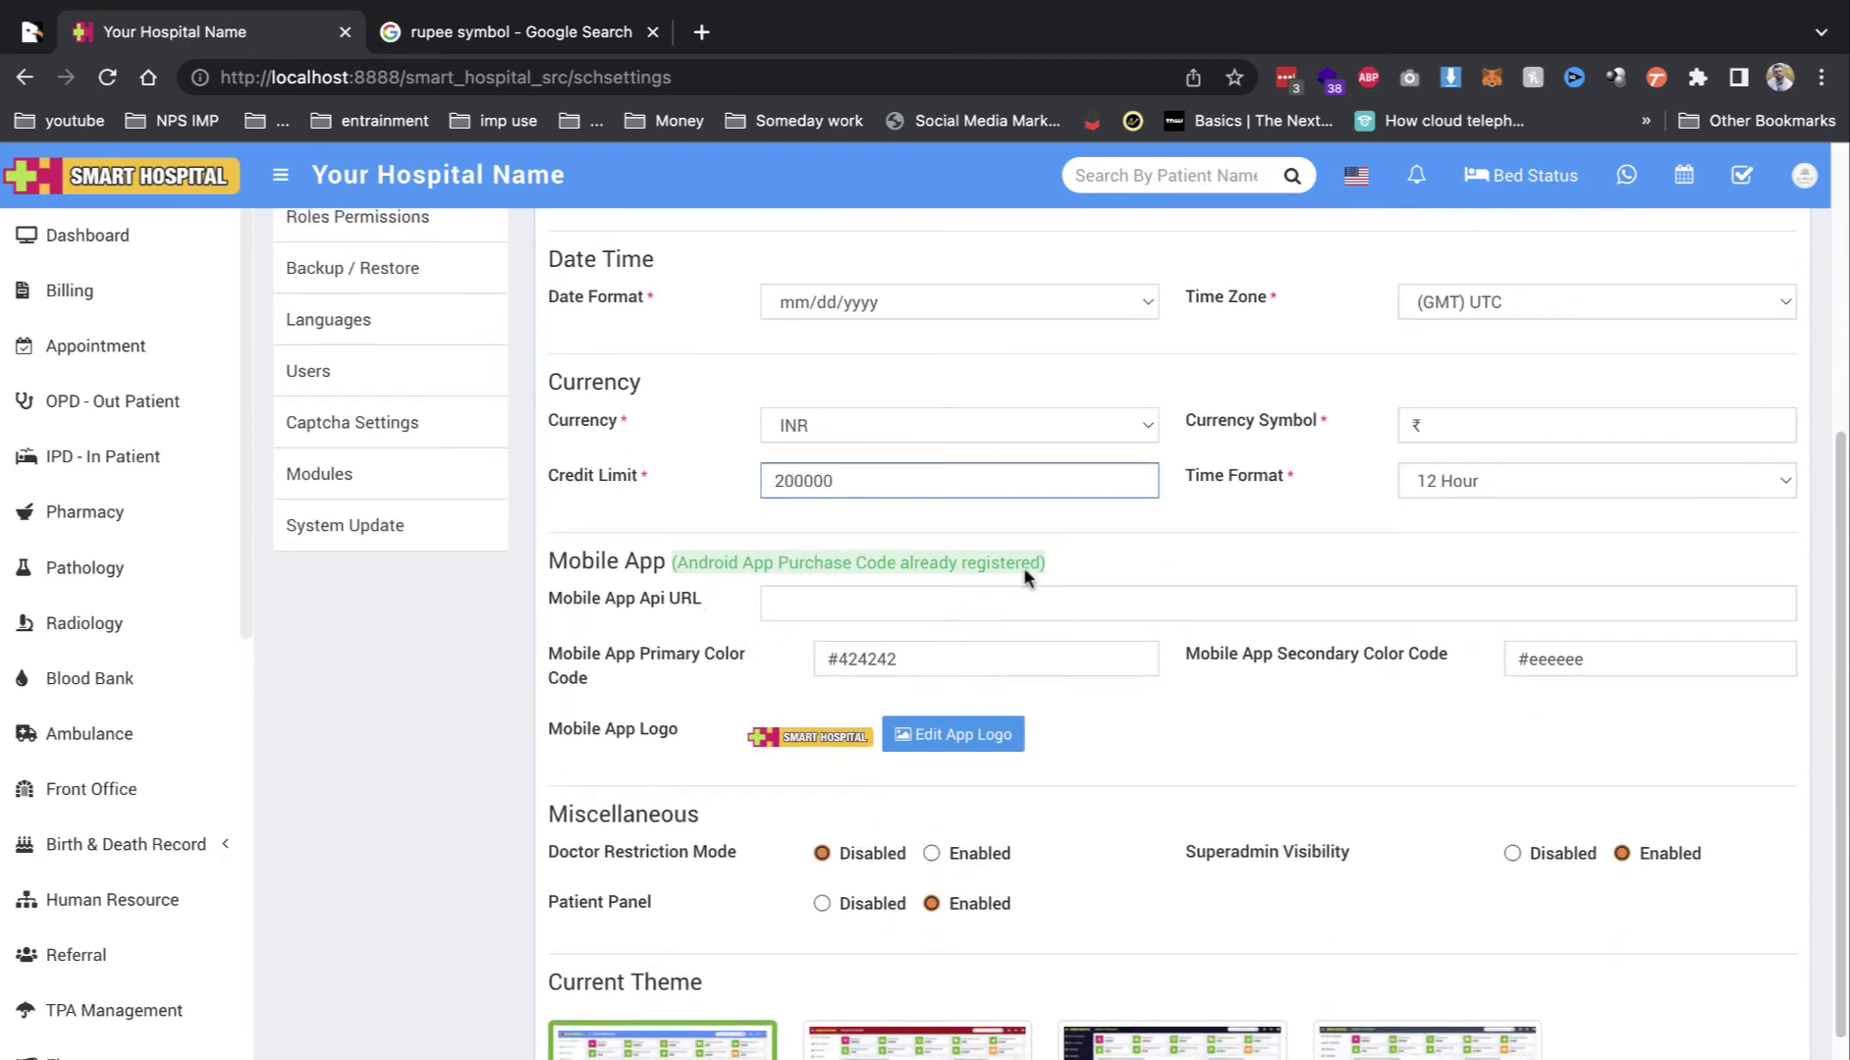
click(761, 608)
click(1189, 579)
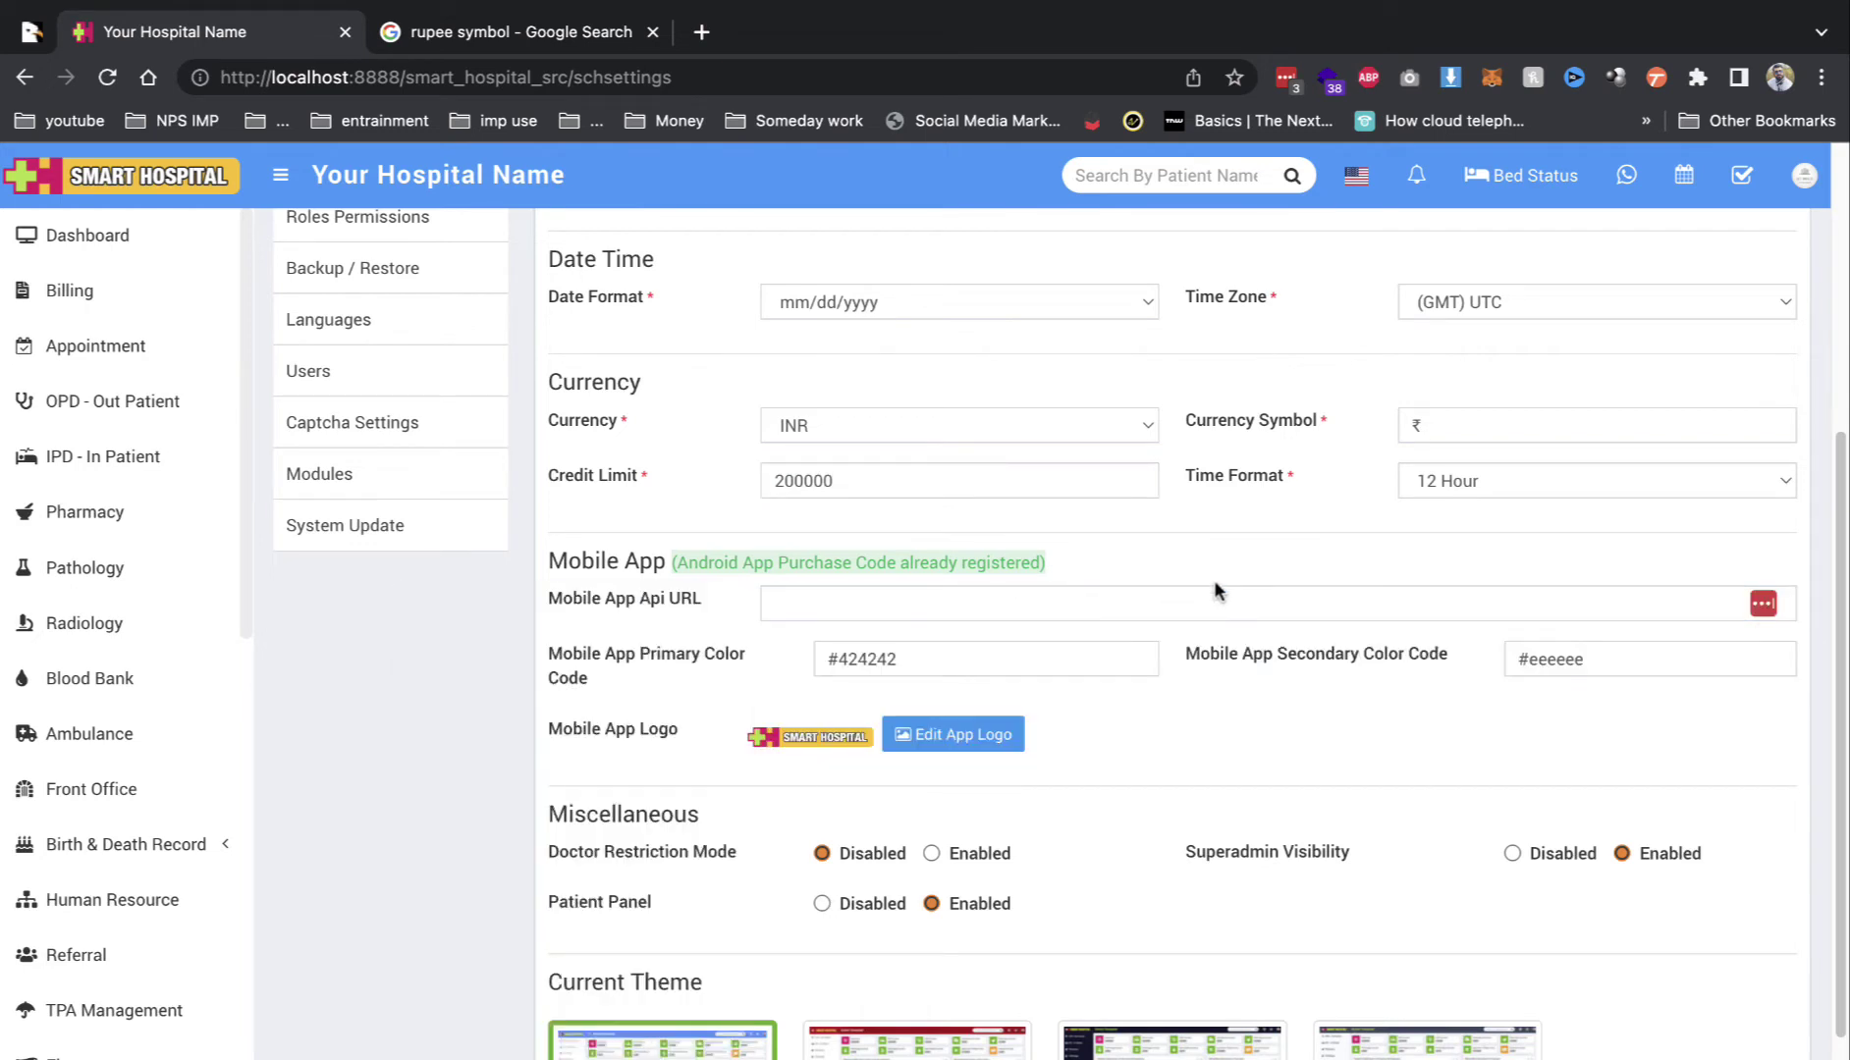
scroll(952, 702, down, 2)
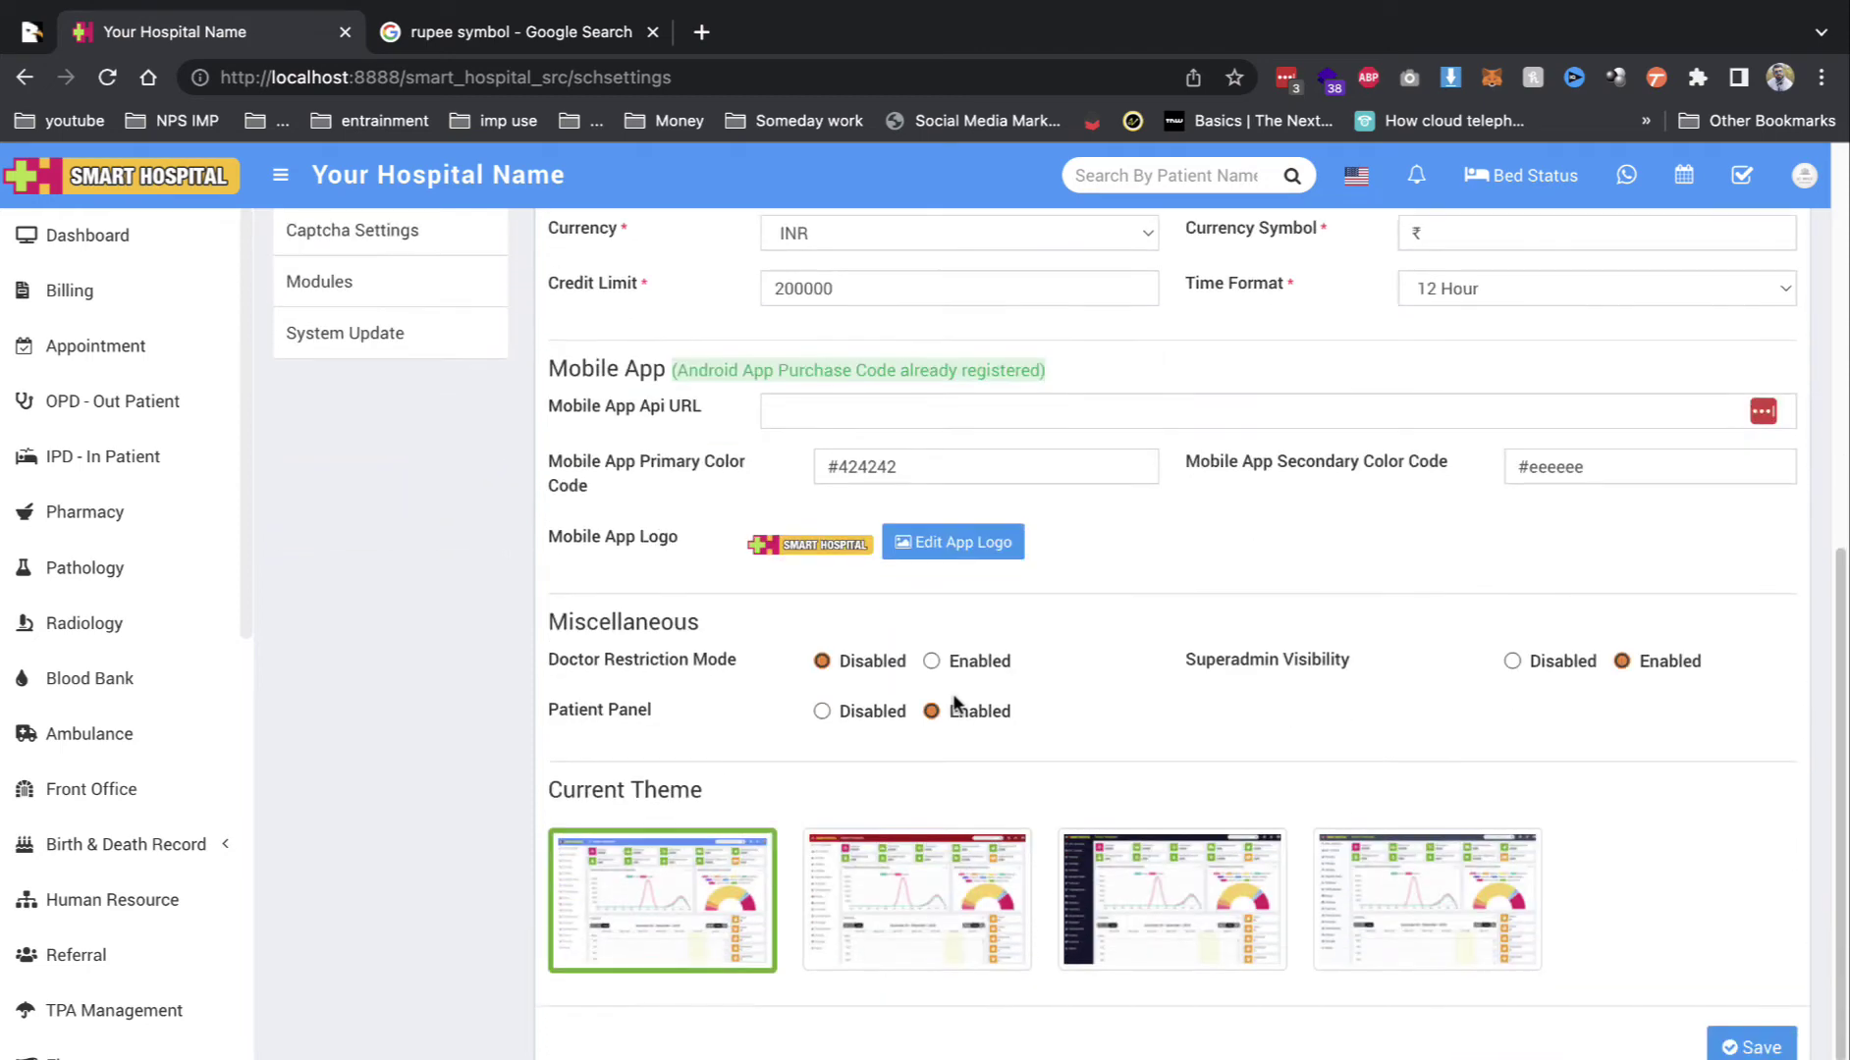
click(1752, 1047)
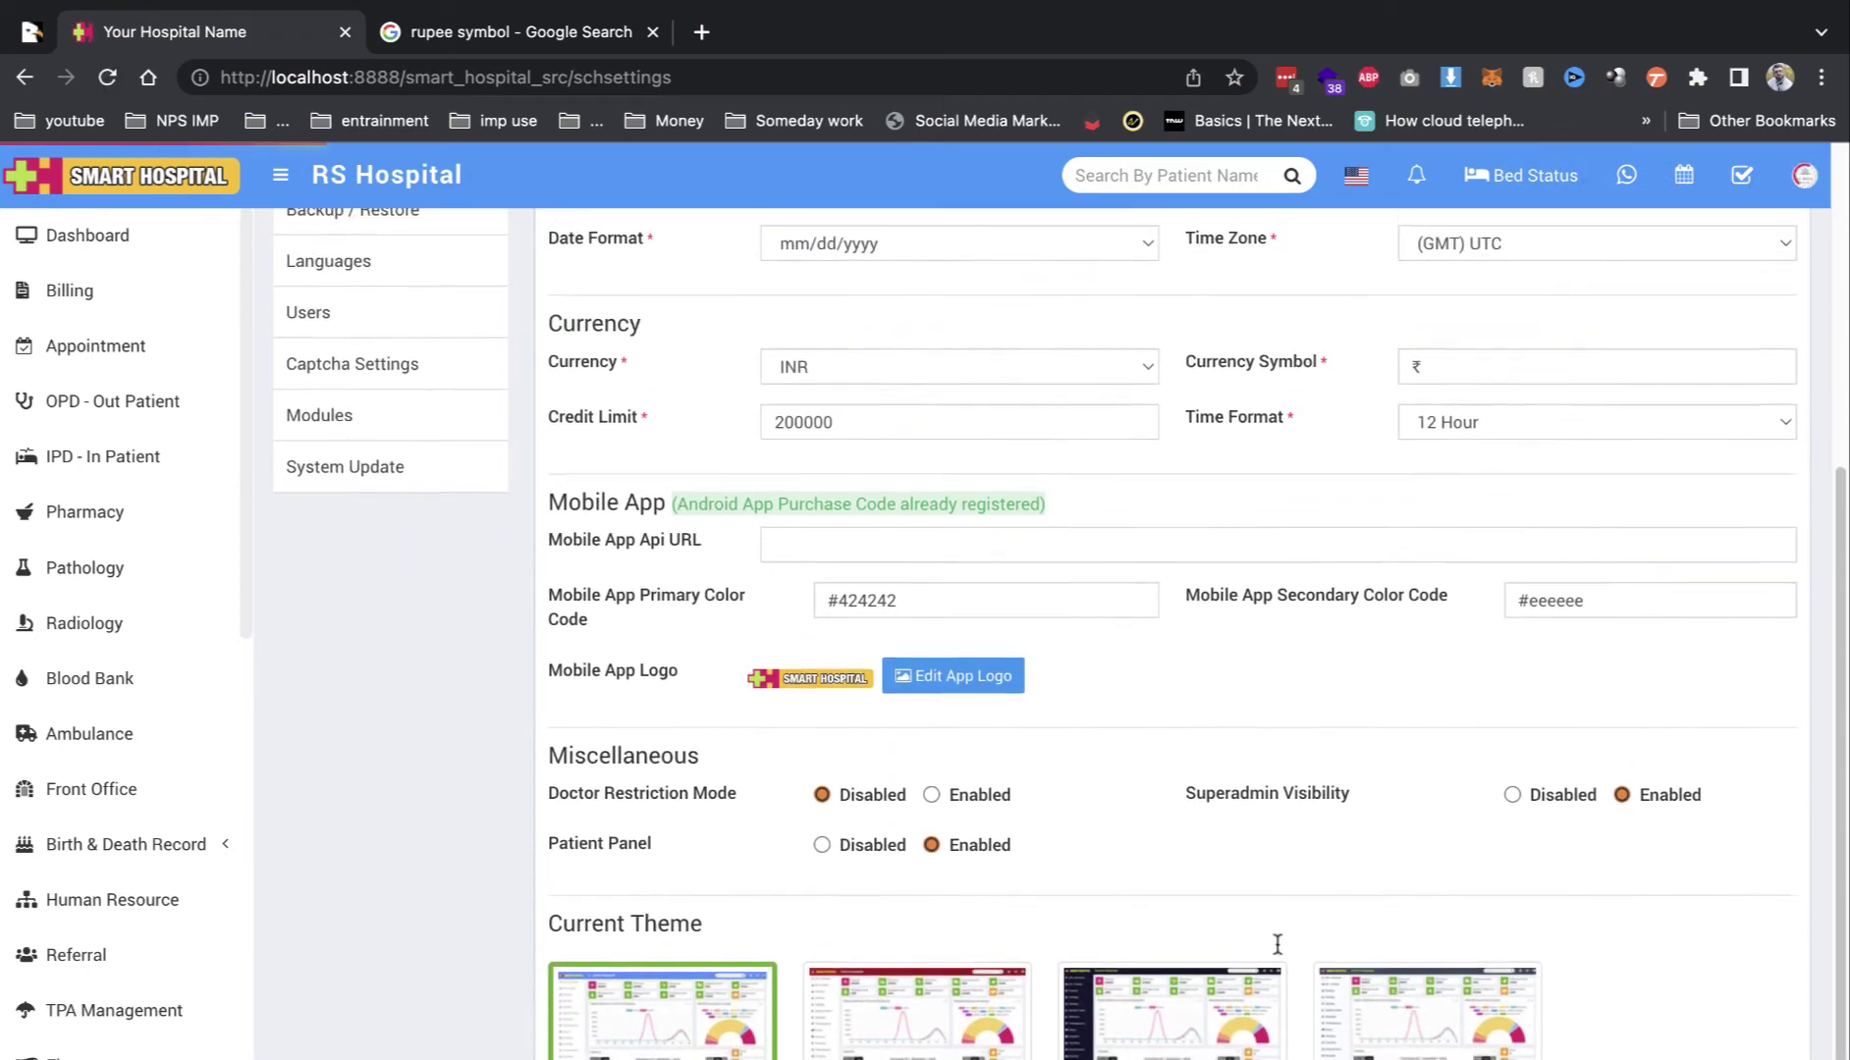
Step: Review the notification messages and the system notification settings
click(375, 306)
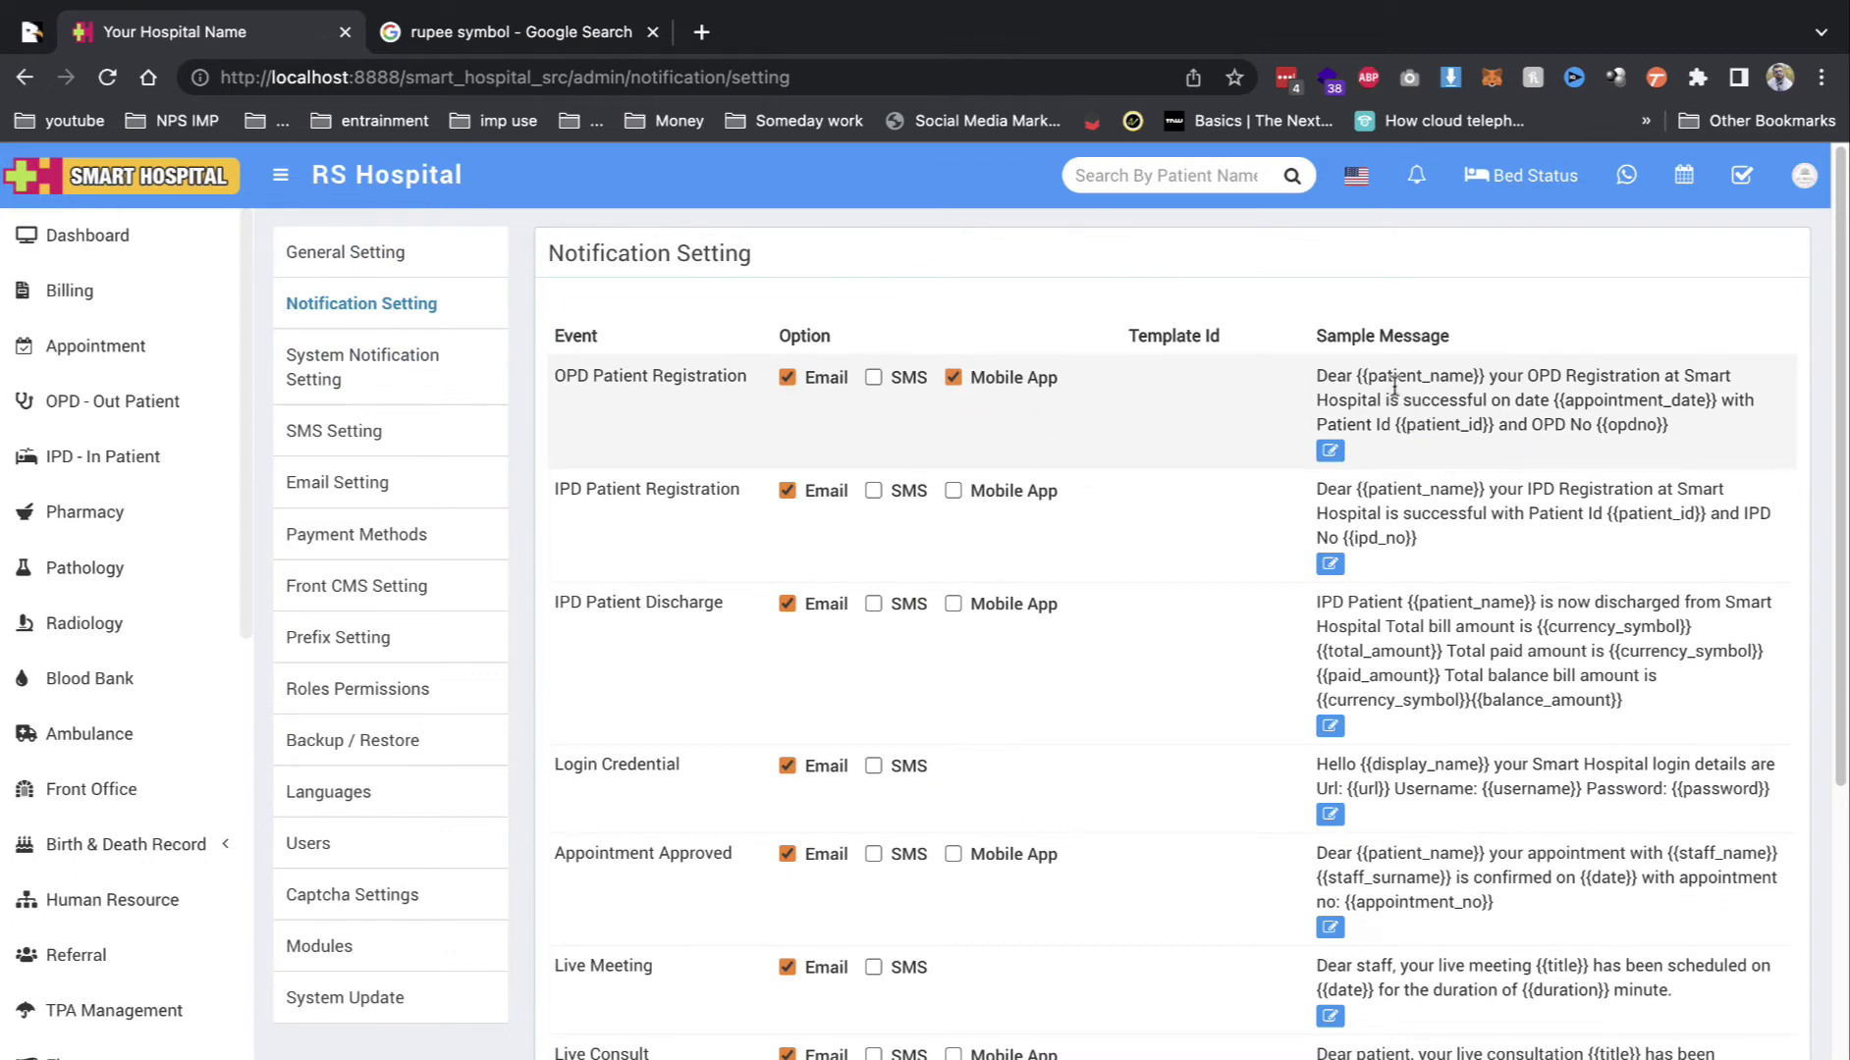
drag(1549, 385, 1665, 420)
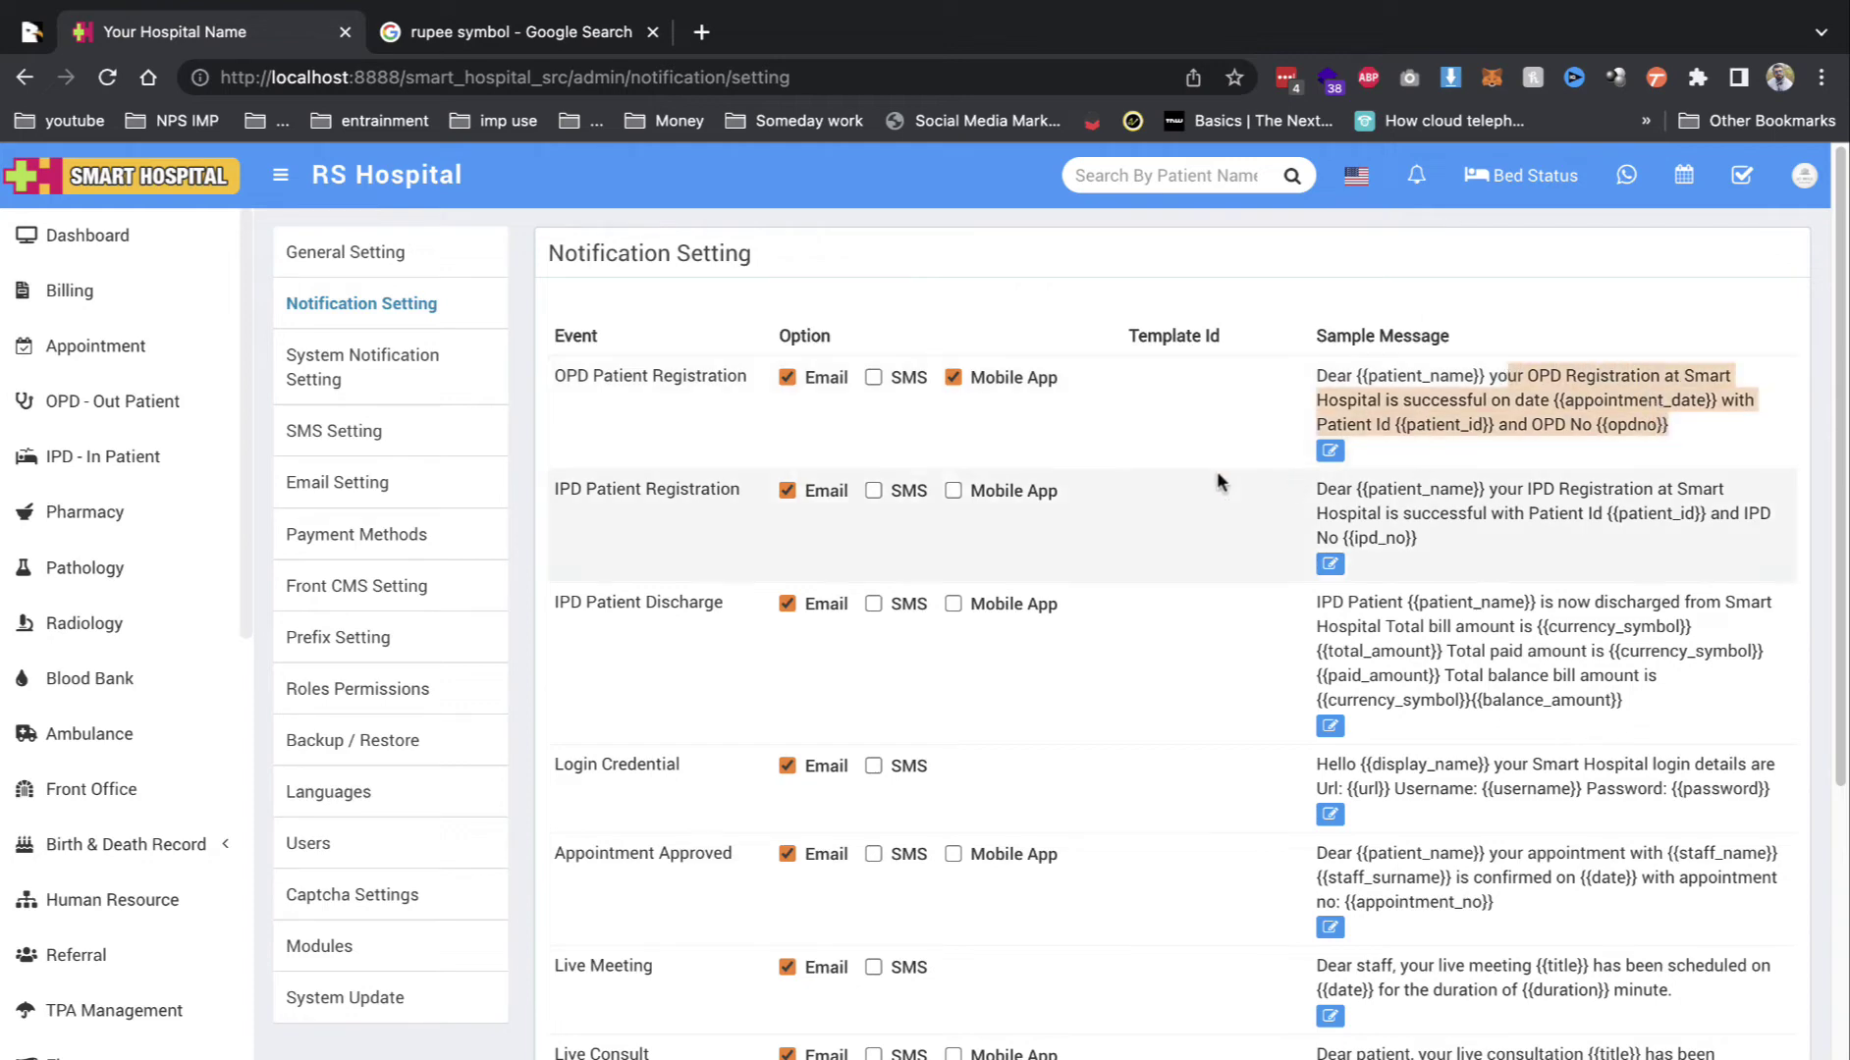
click(452, 393)
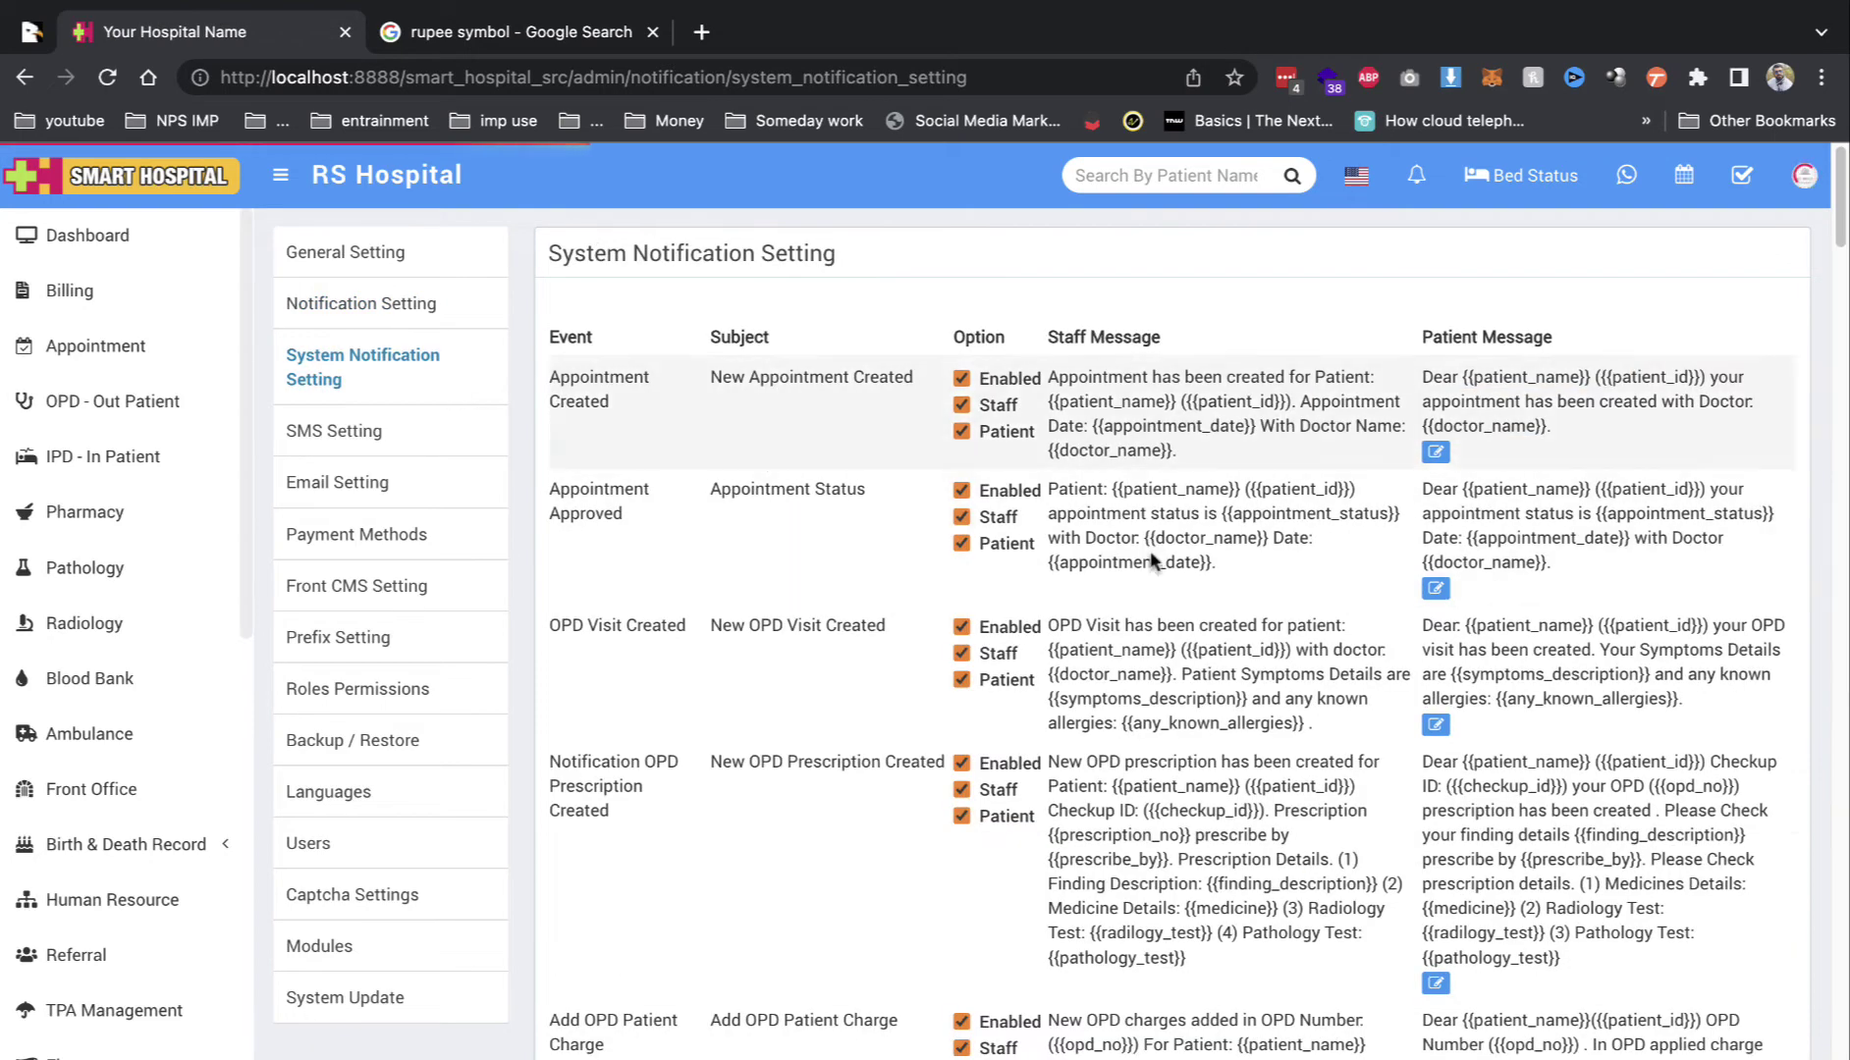
scroll(883, 402, down, 2)
scroll(1121, 415, up, 2)
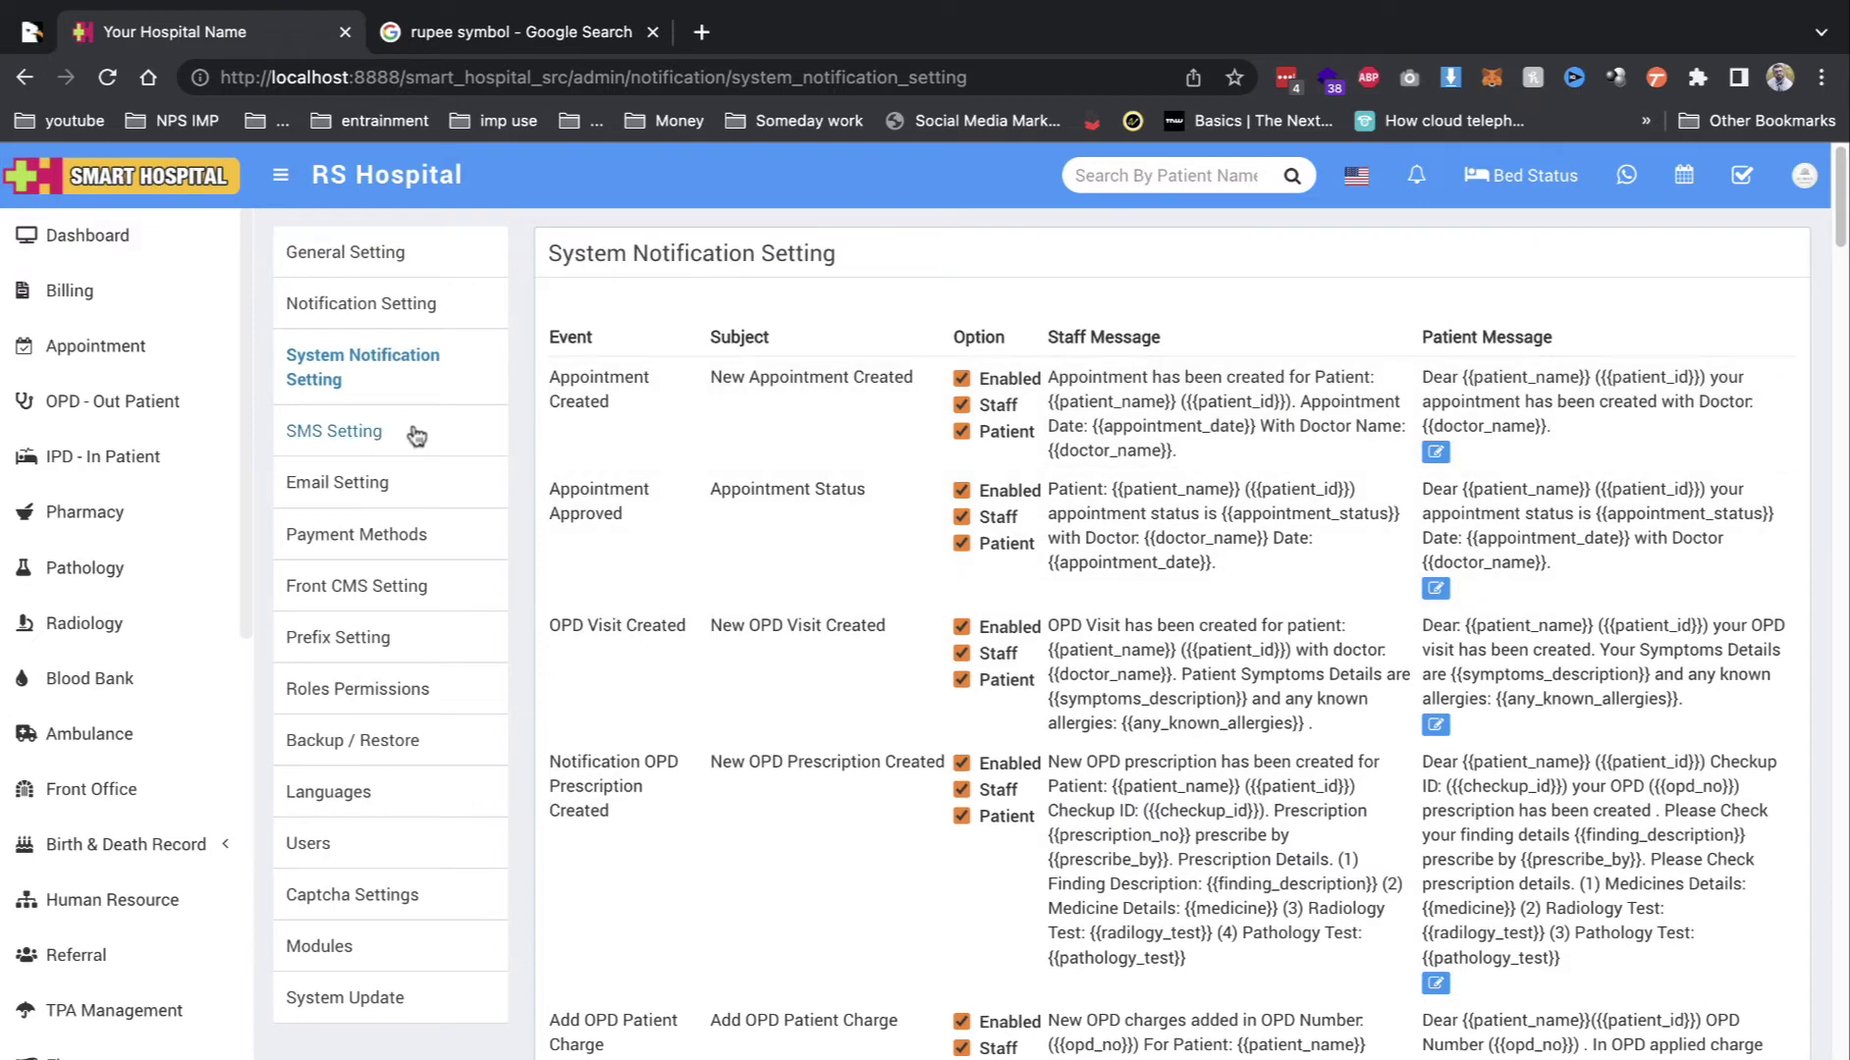
Step: Enable the Custom SMS Gateway in the SMS settings
click(376, 435)
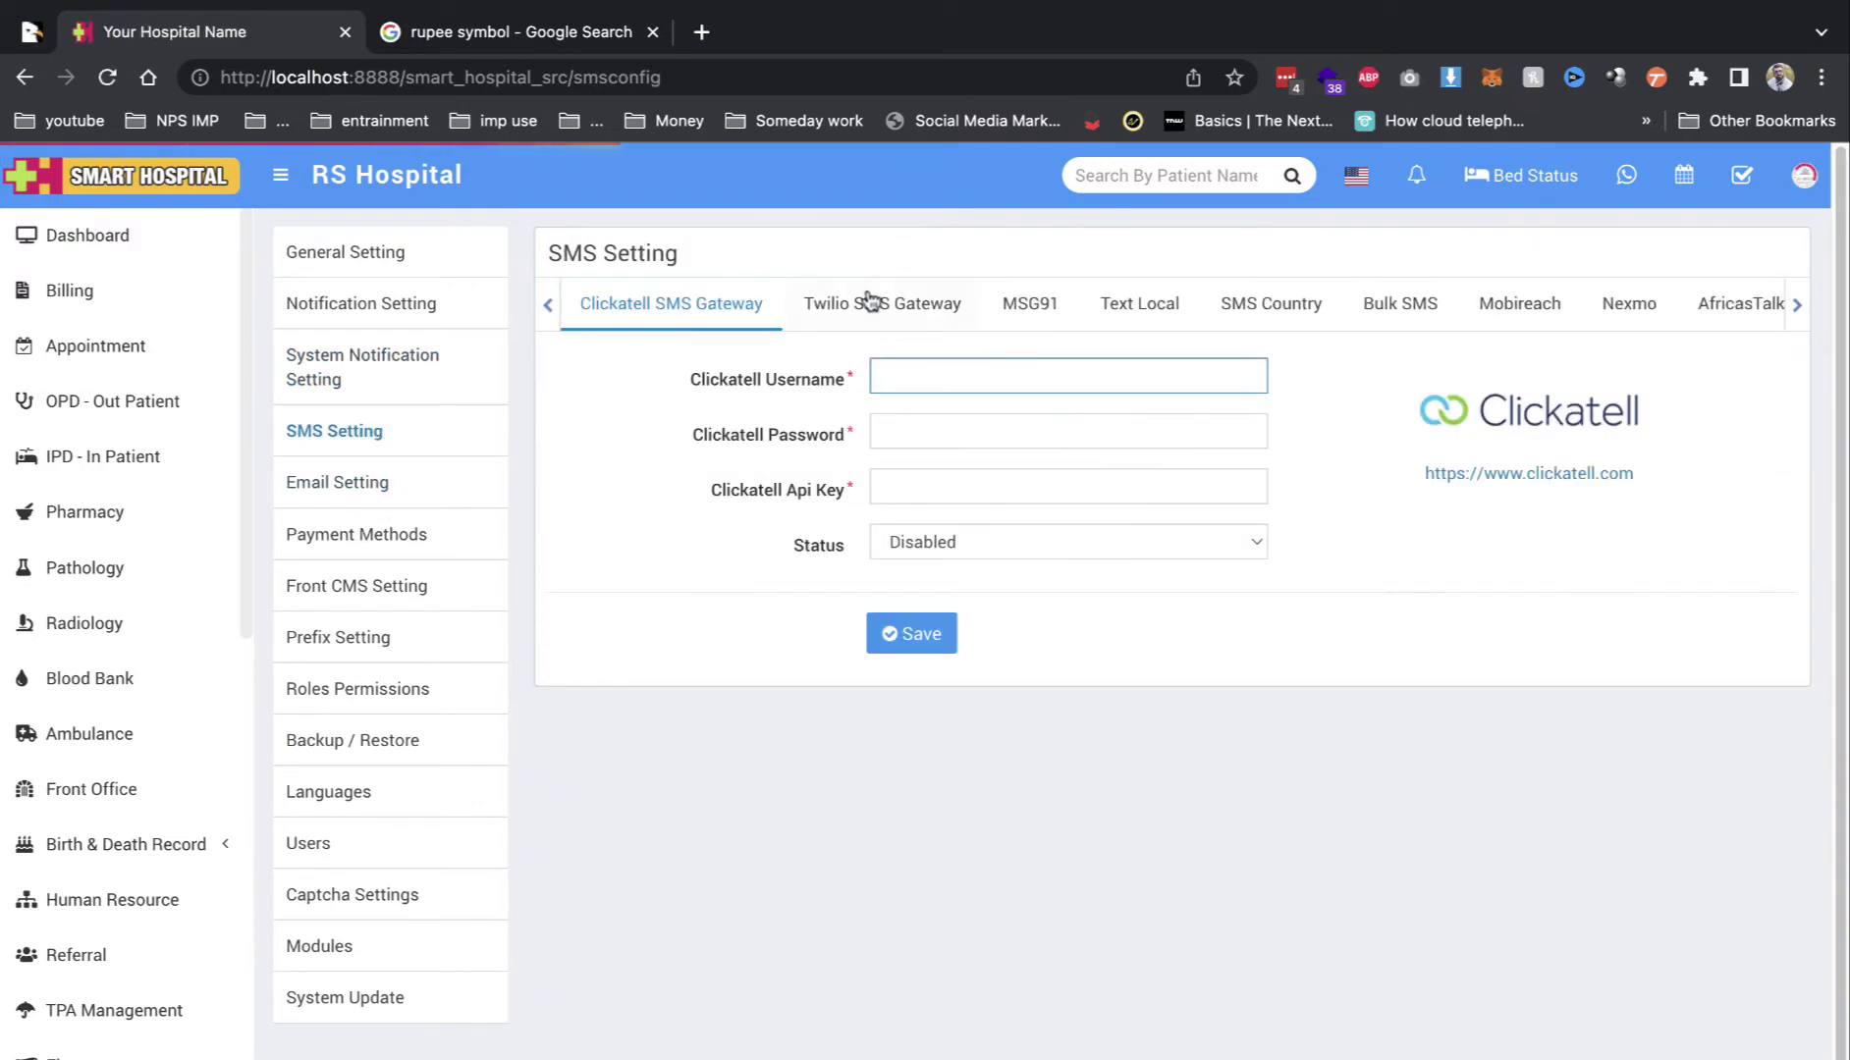
click(1799, 308)
click(1798, 308)
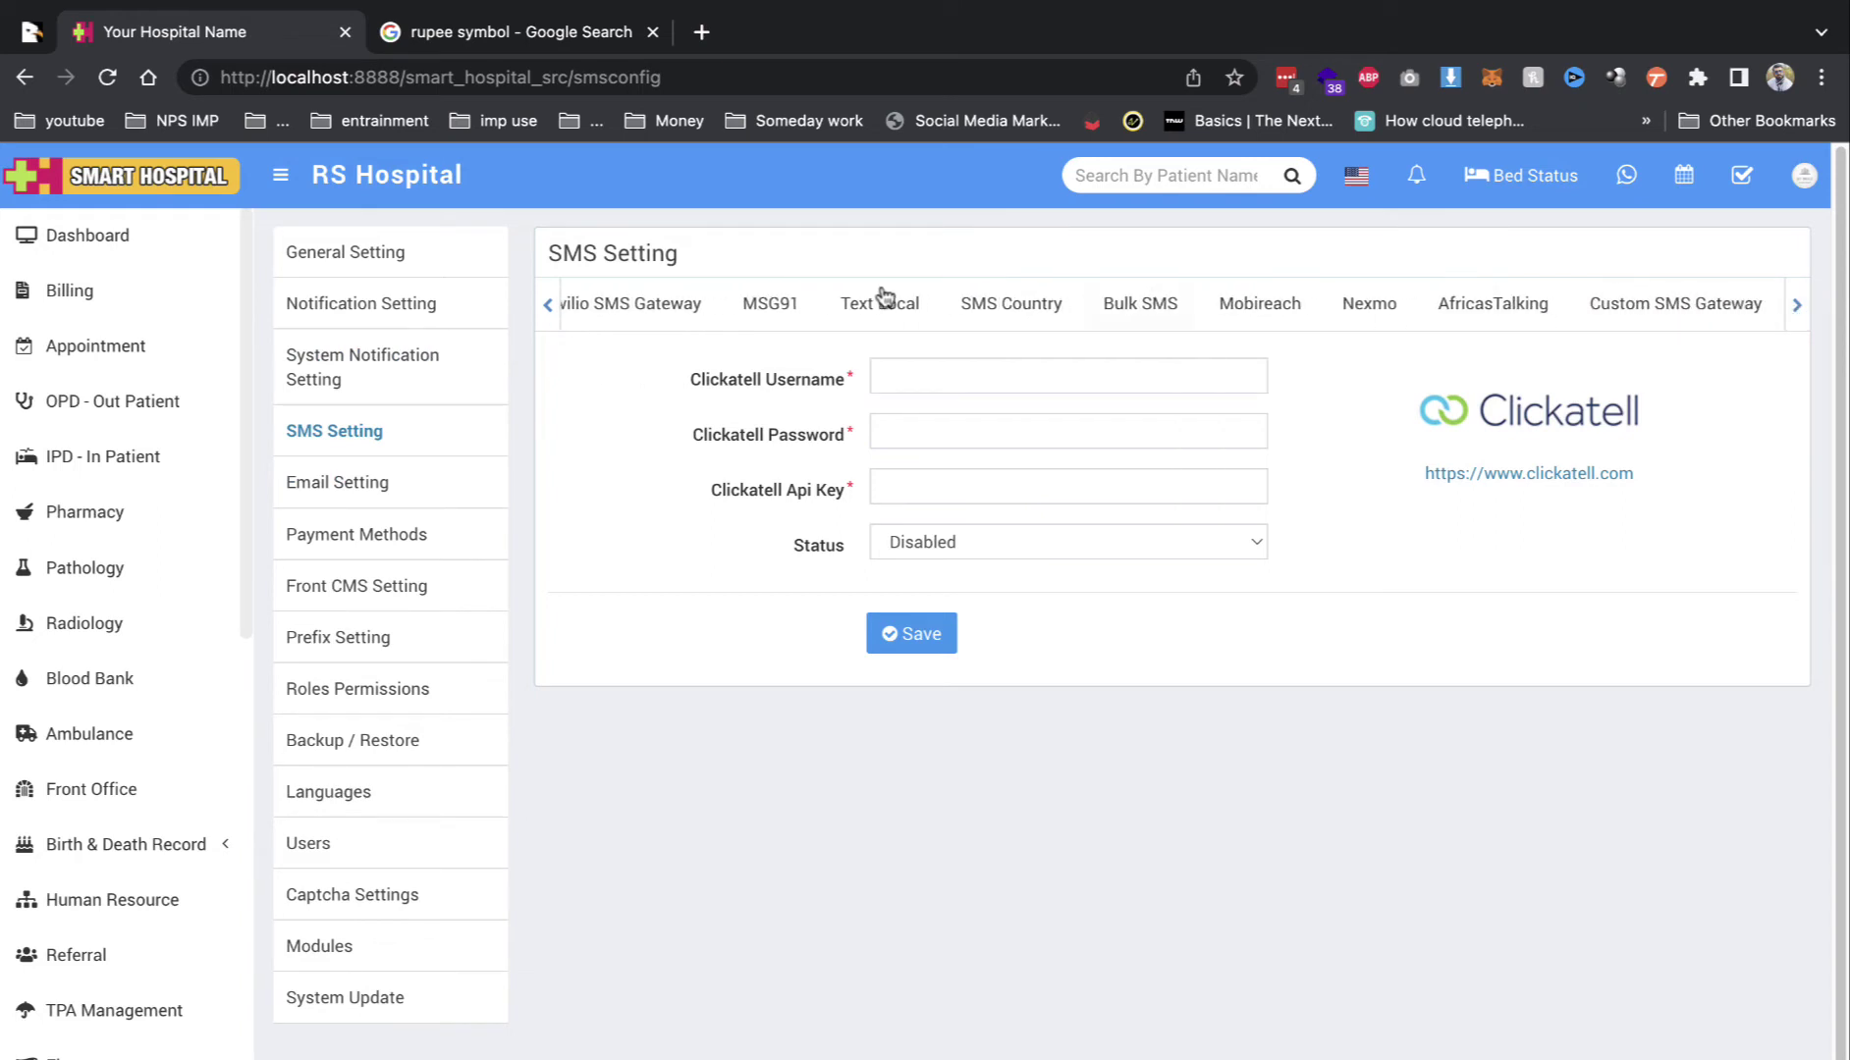
click(1668, 326)
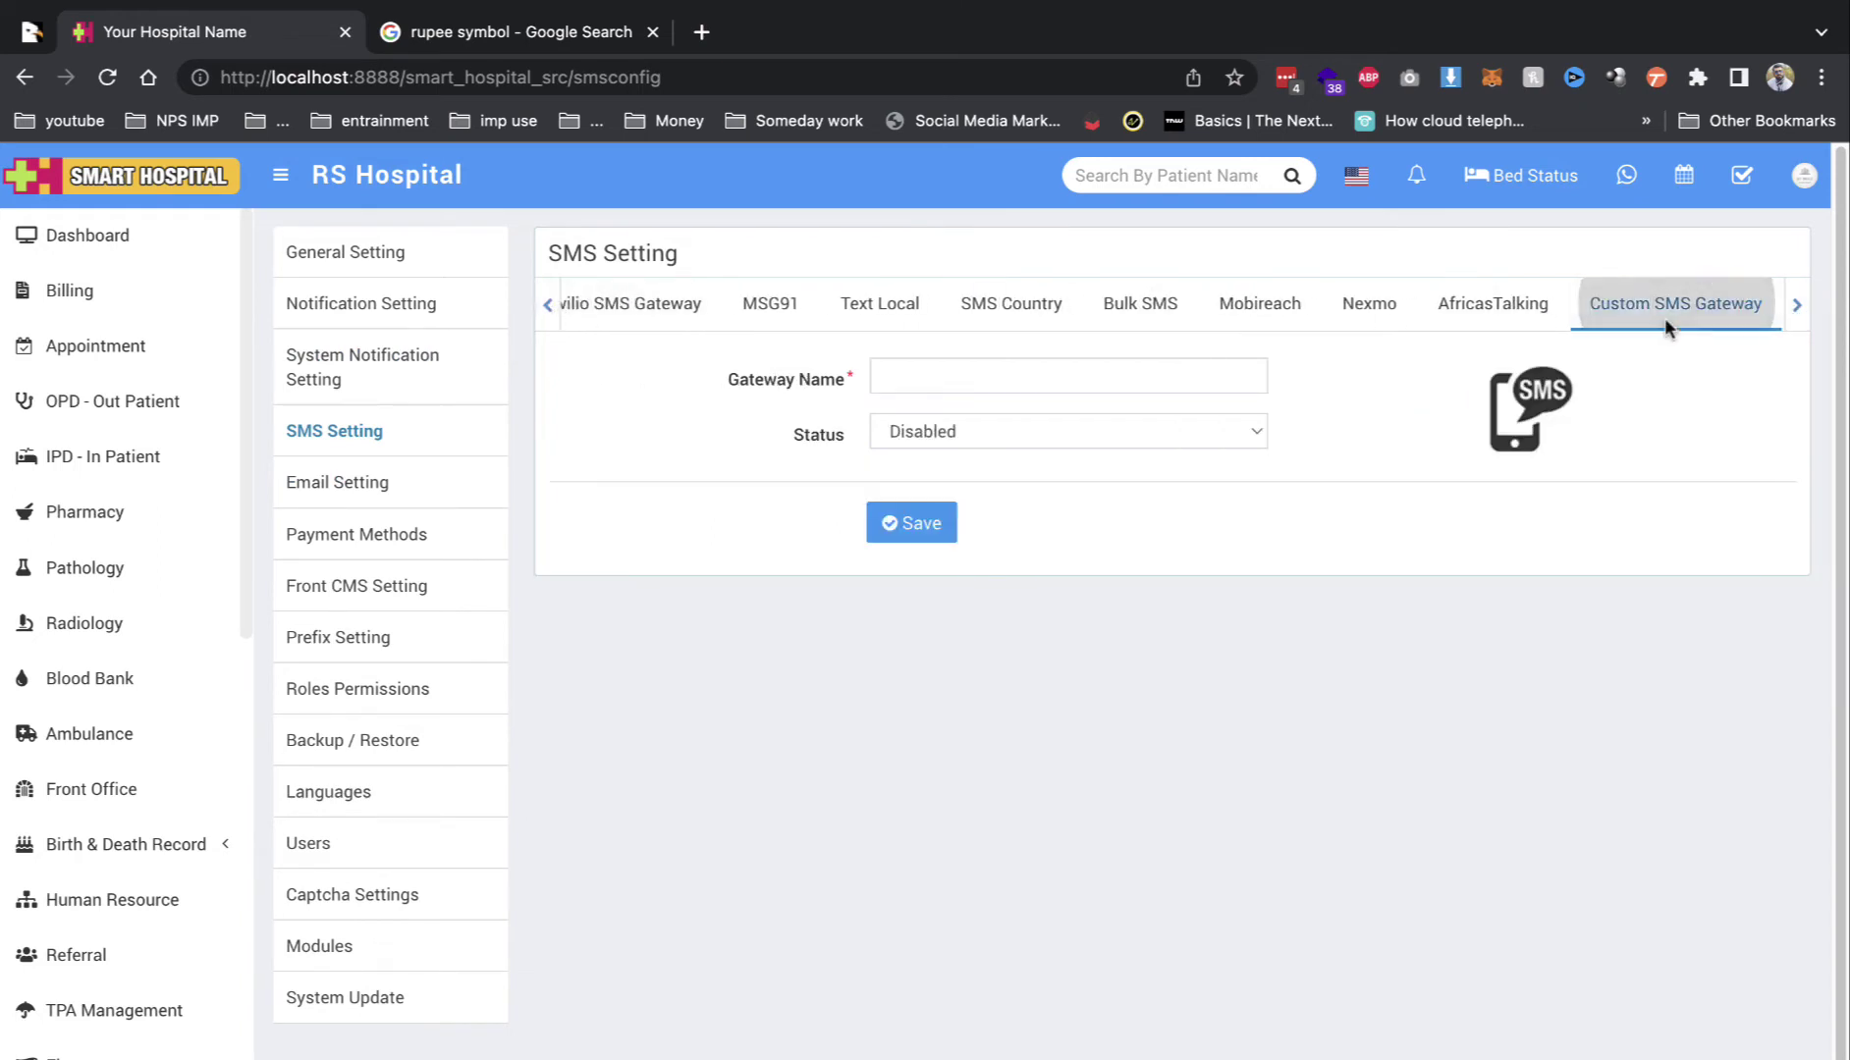
click(1041, 435)
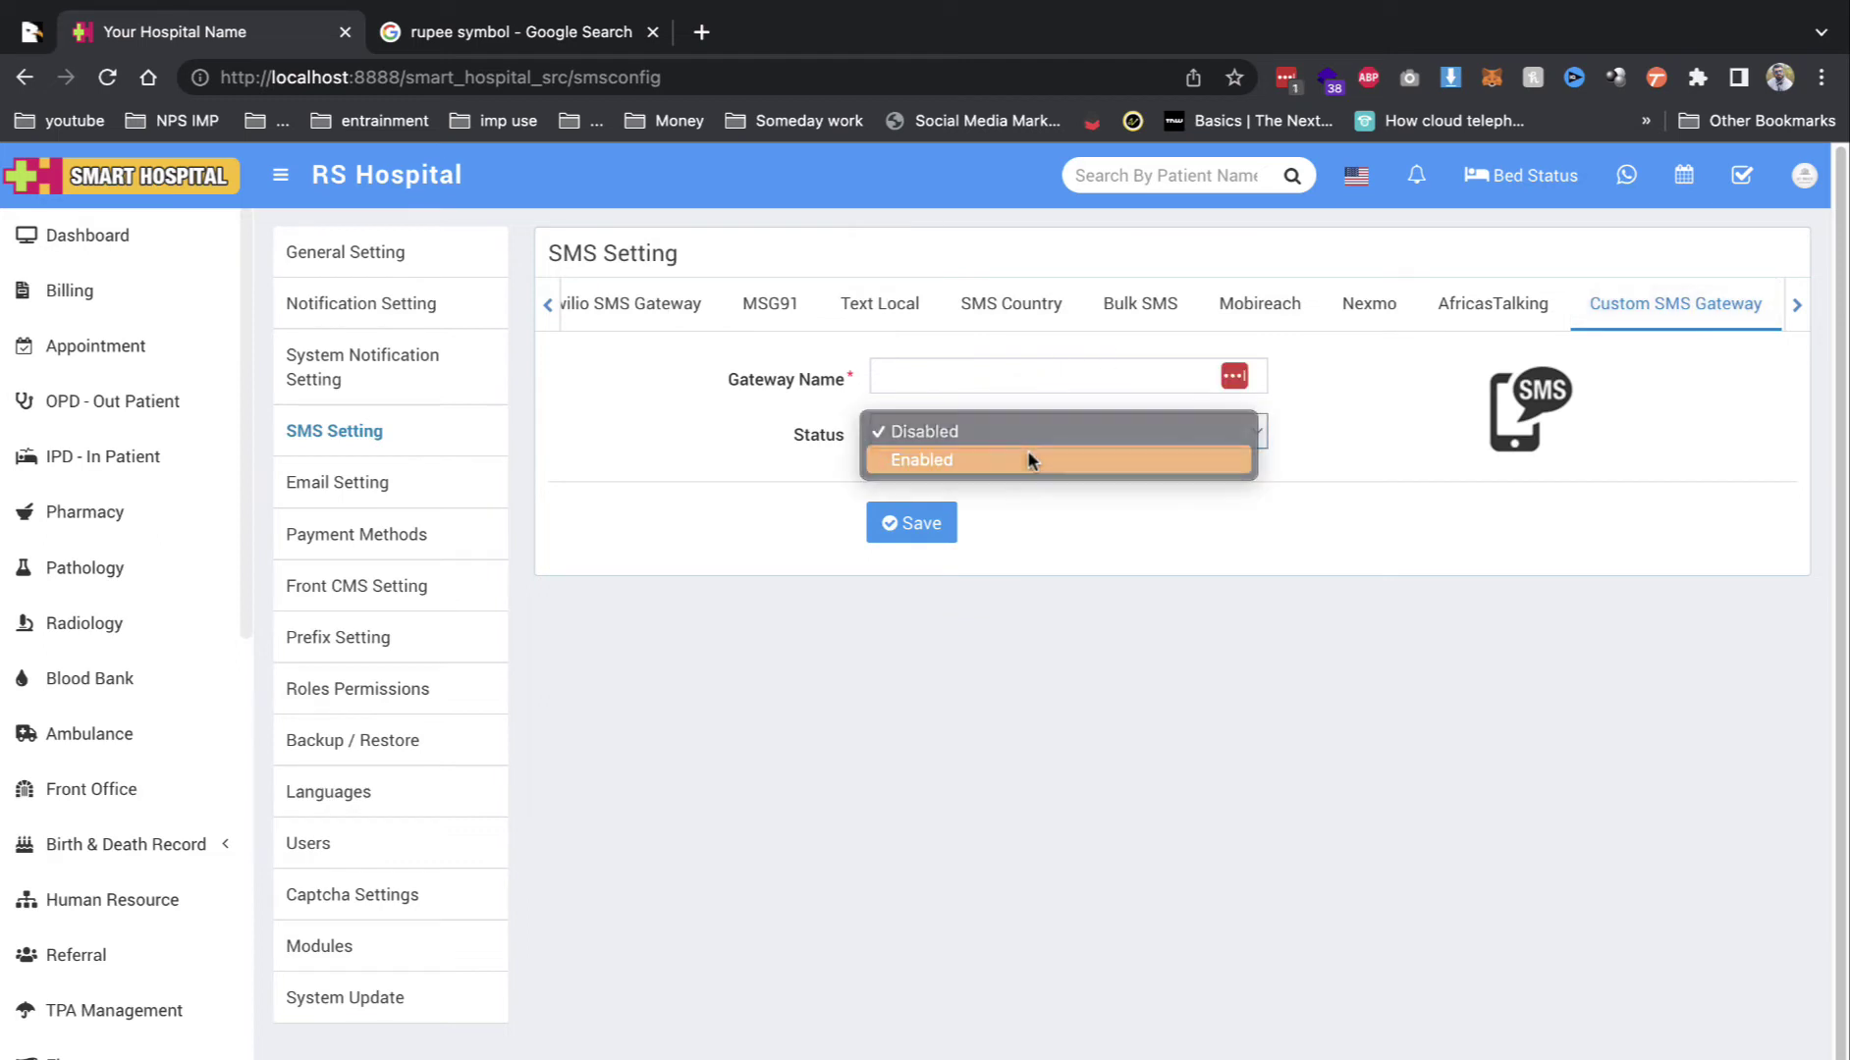
click(1029, 457)
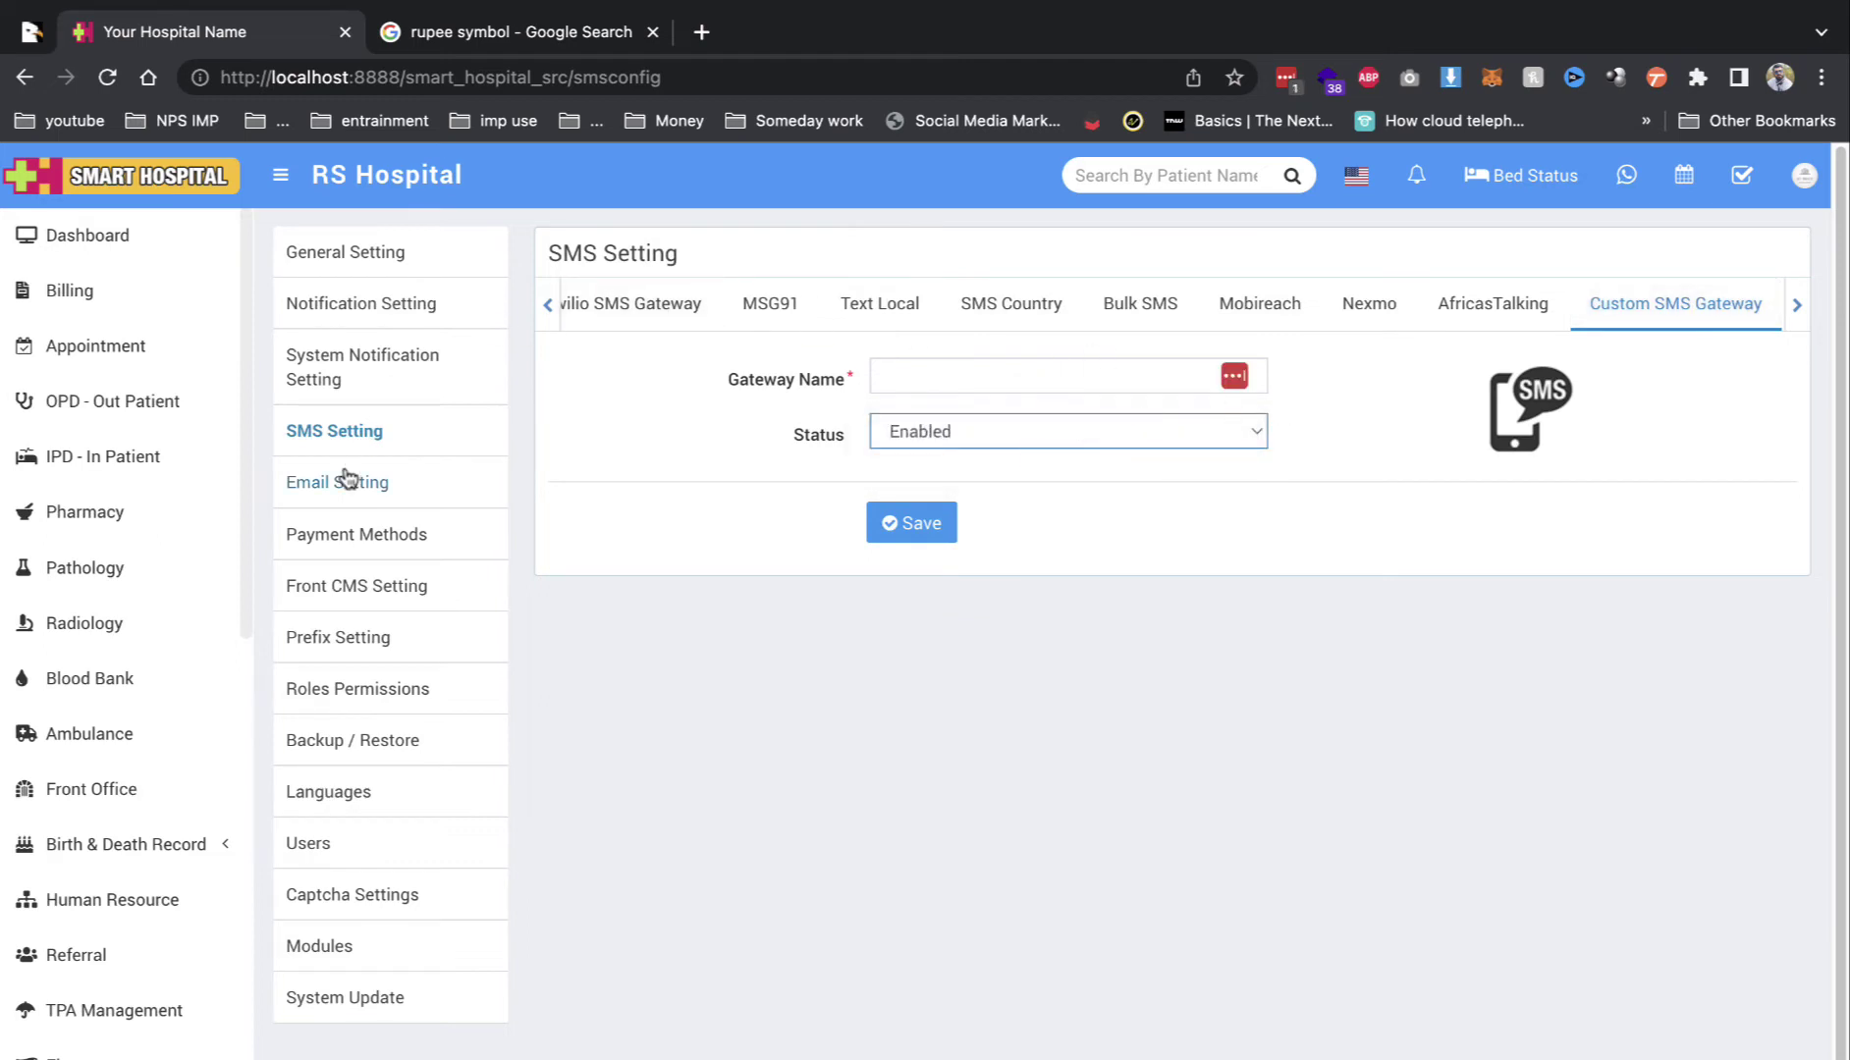
Step: Keep SendMail as the email engine and view the Razorpay and Paytm payment gateways
click(347, 481)
click(1199, 304)
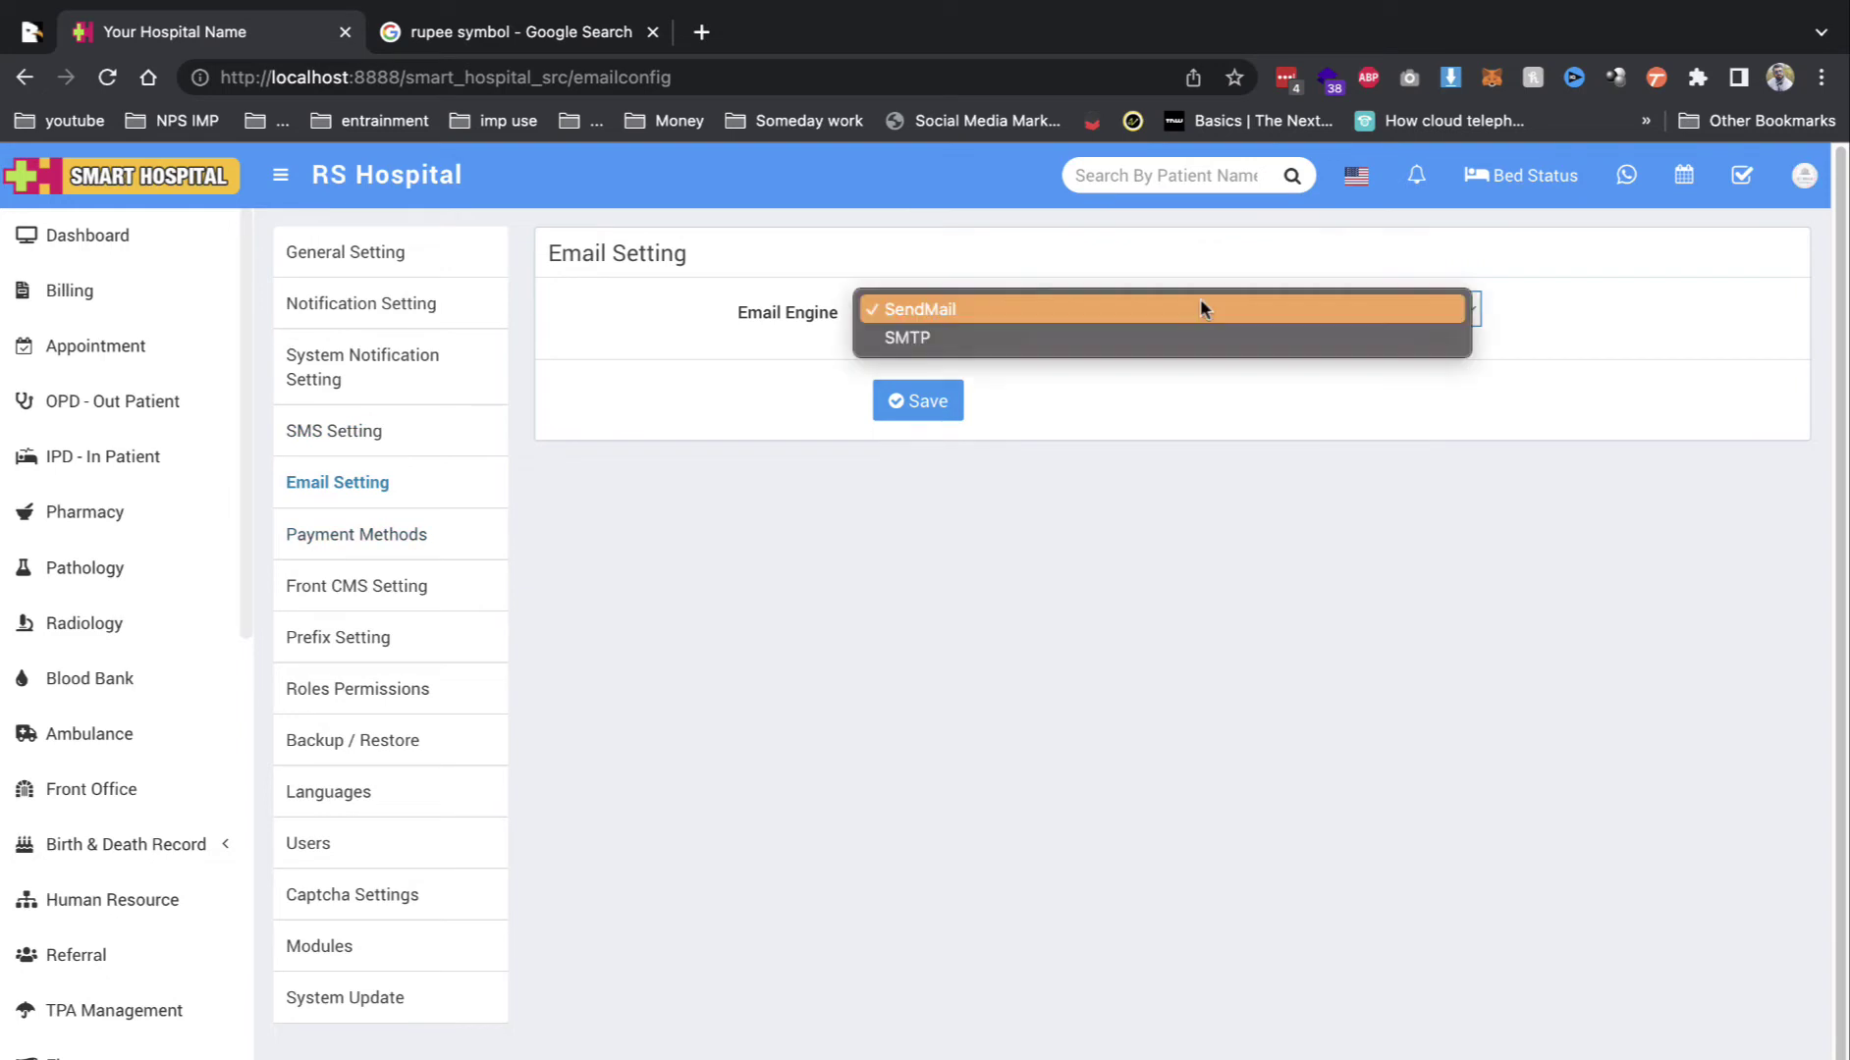
click(992, 513)
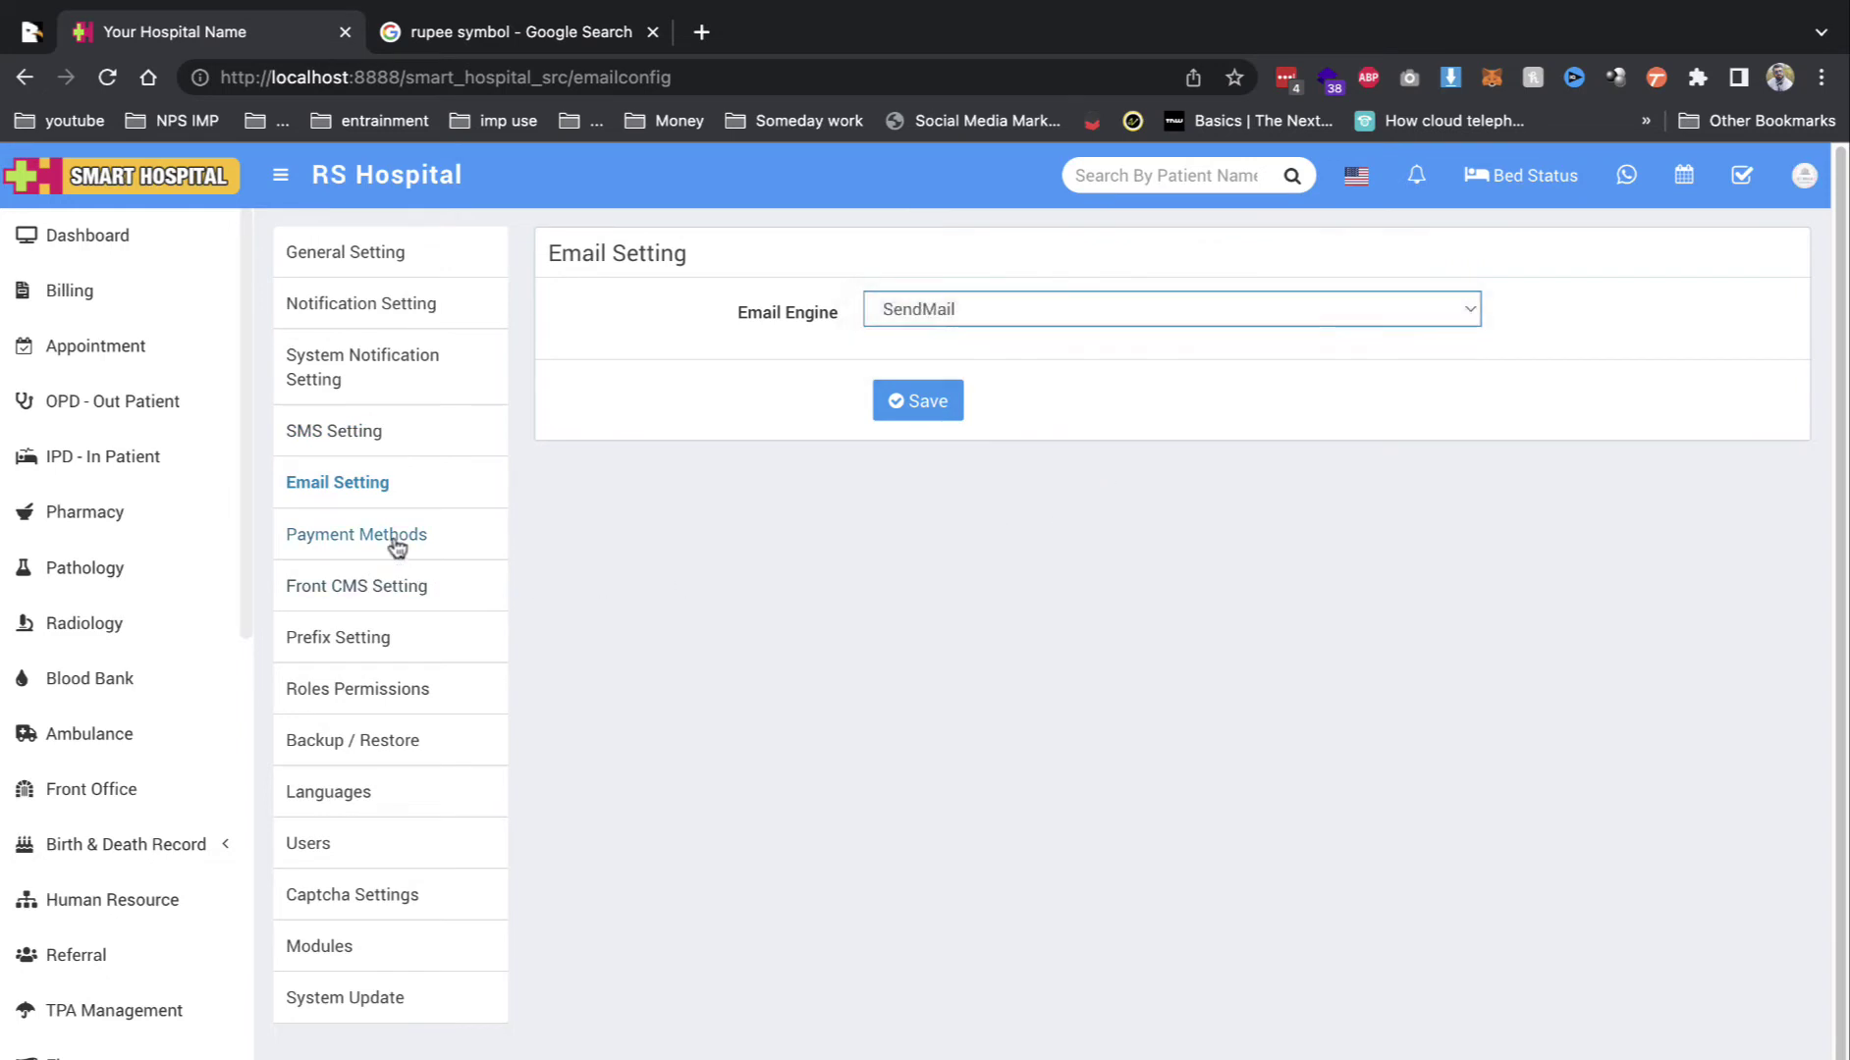
click(454, 548)
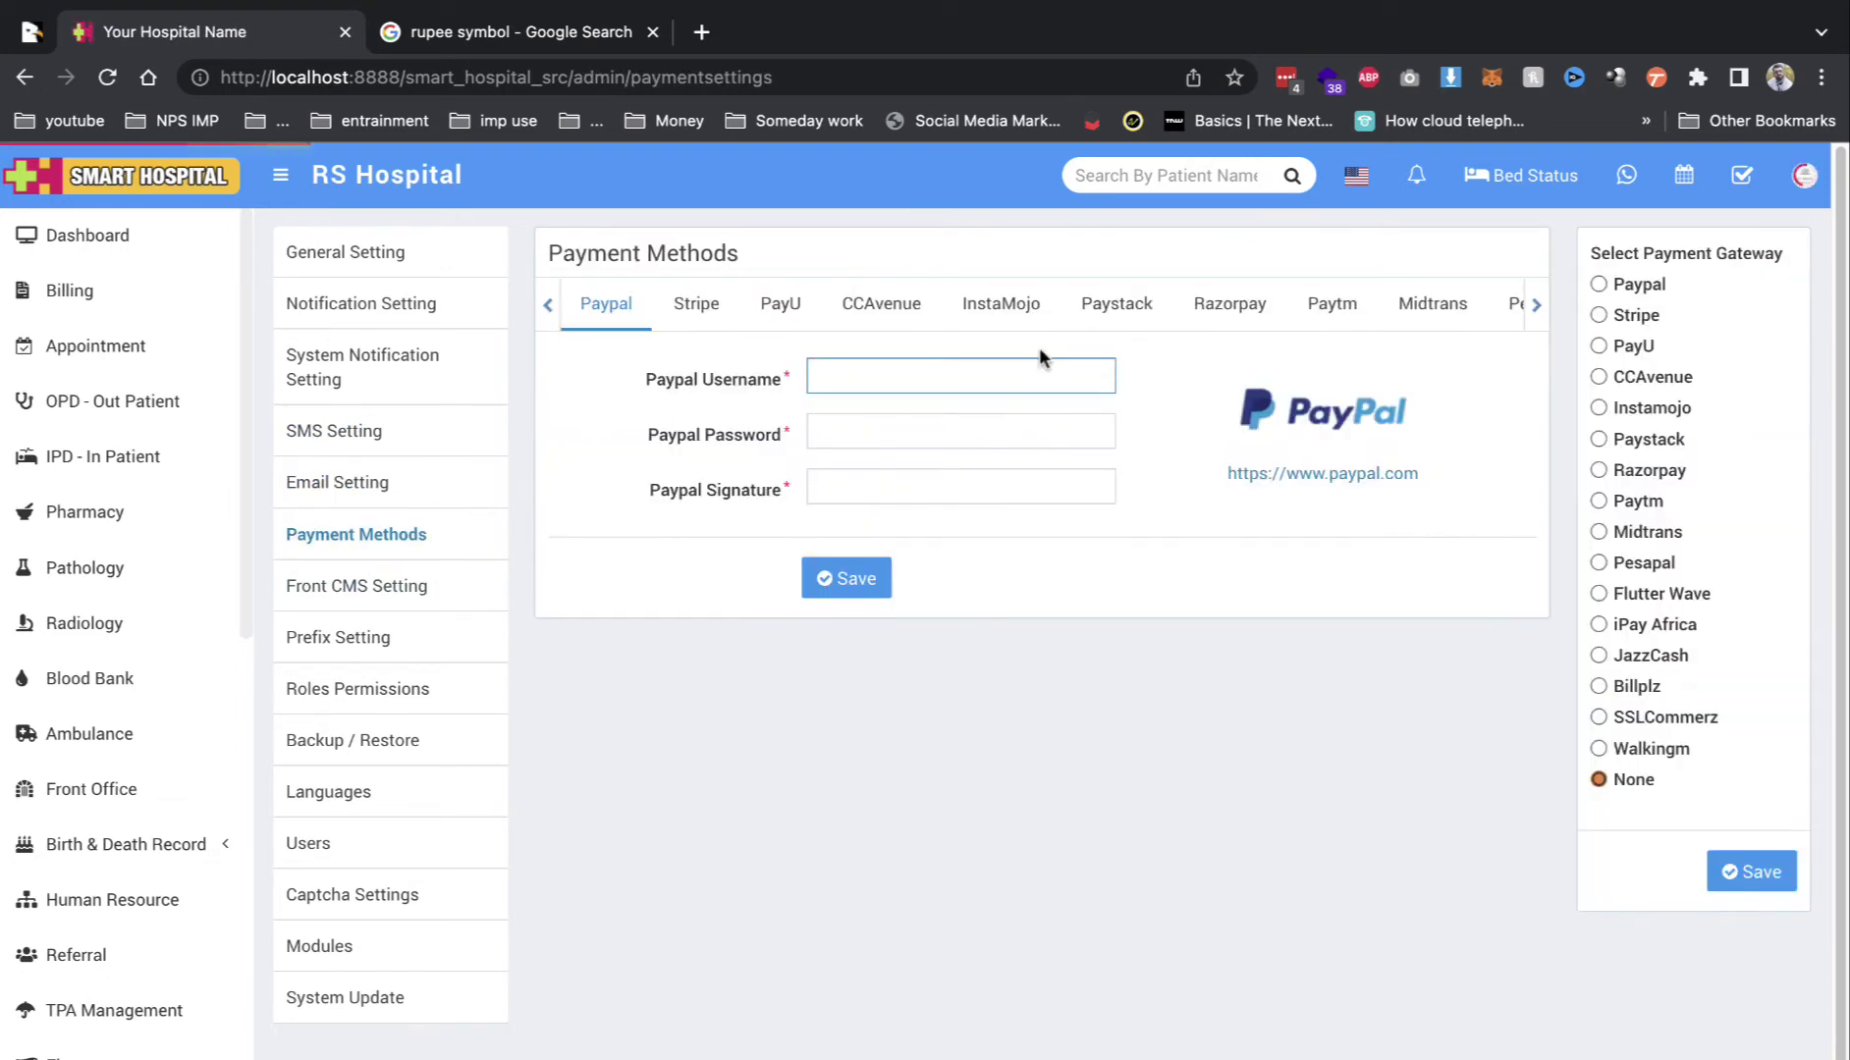
click(1190, 297)
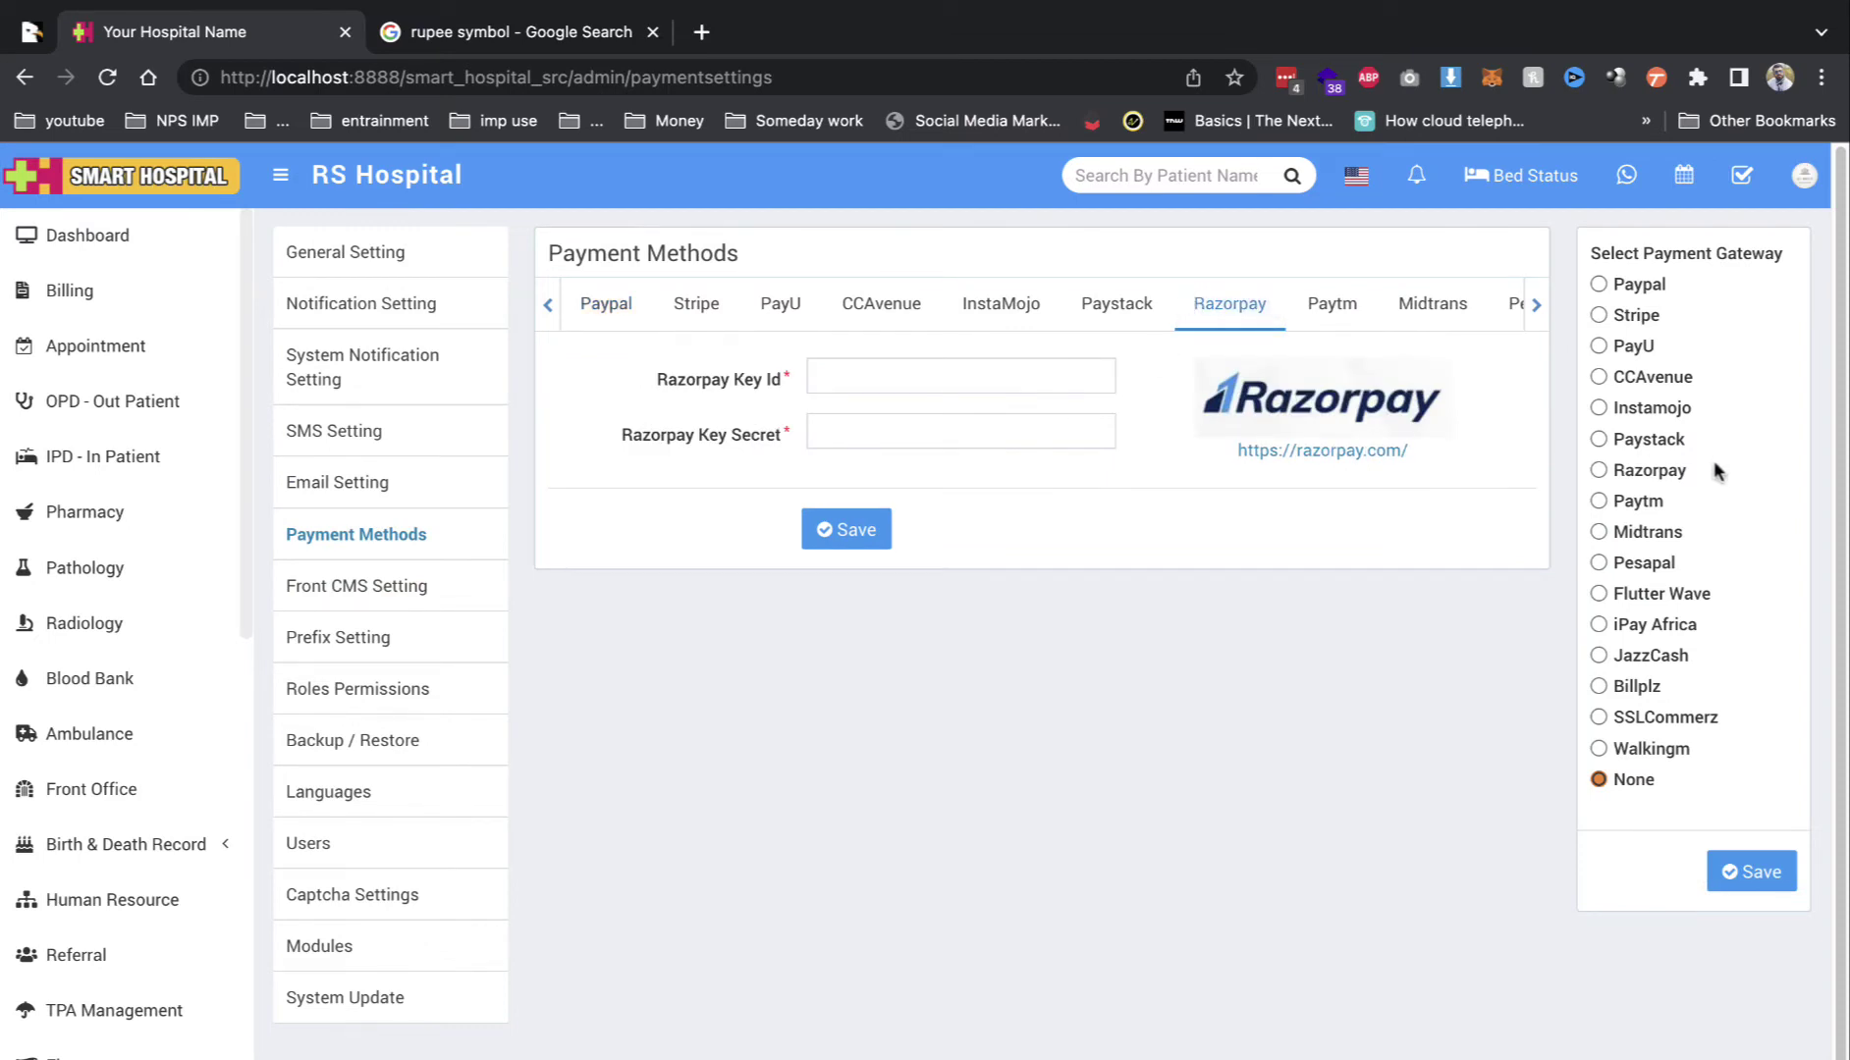
click(1630, 501)
click(433, 579)
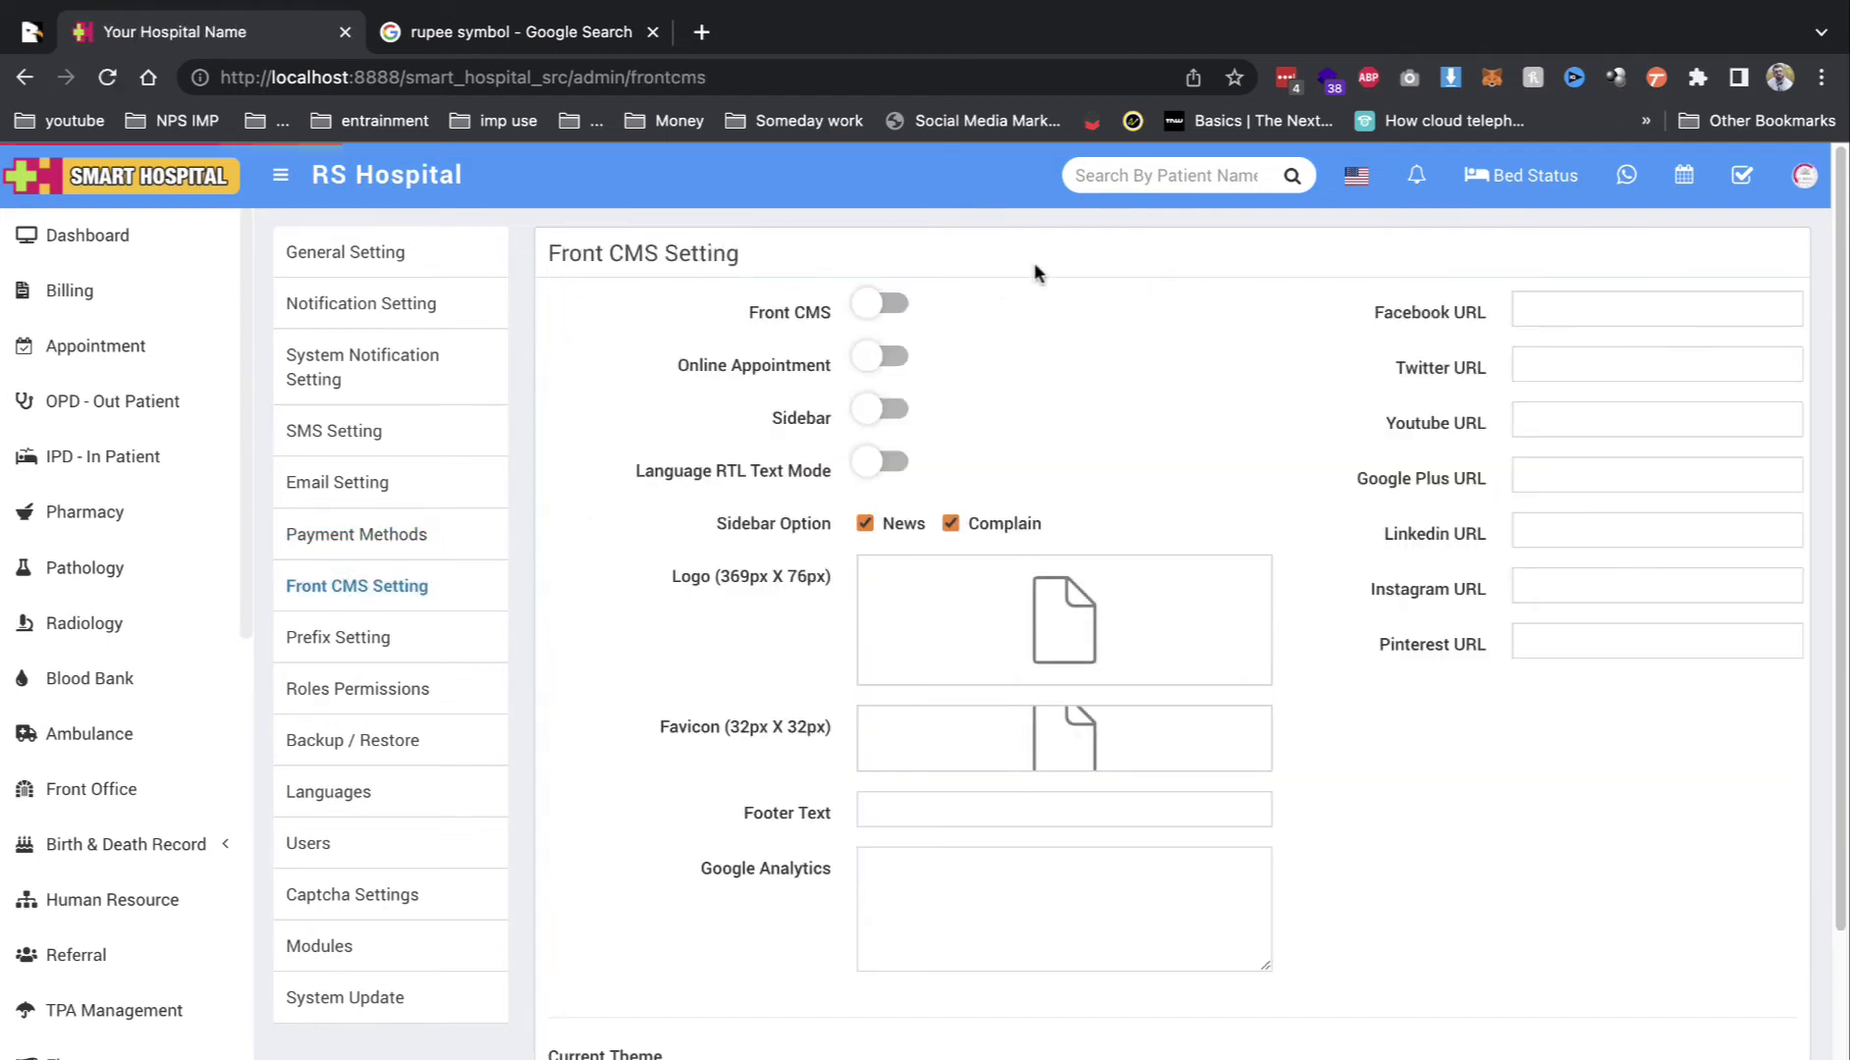
Step: Enable Front CMS and Online Appointment, choose the second theme, and save the front site settings
click(884, 309)
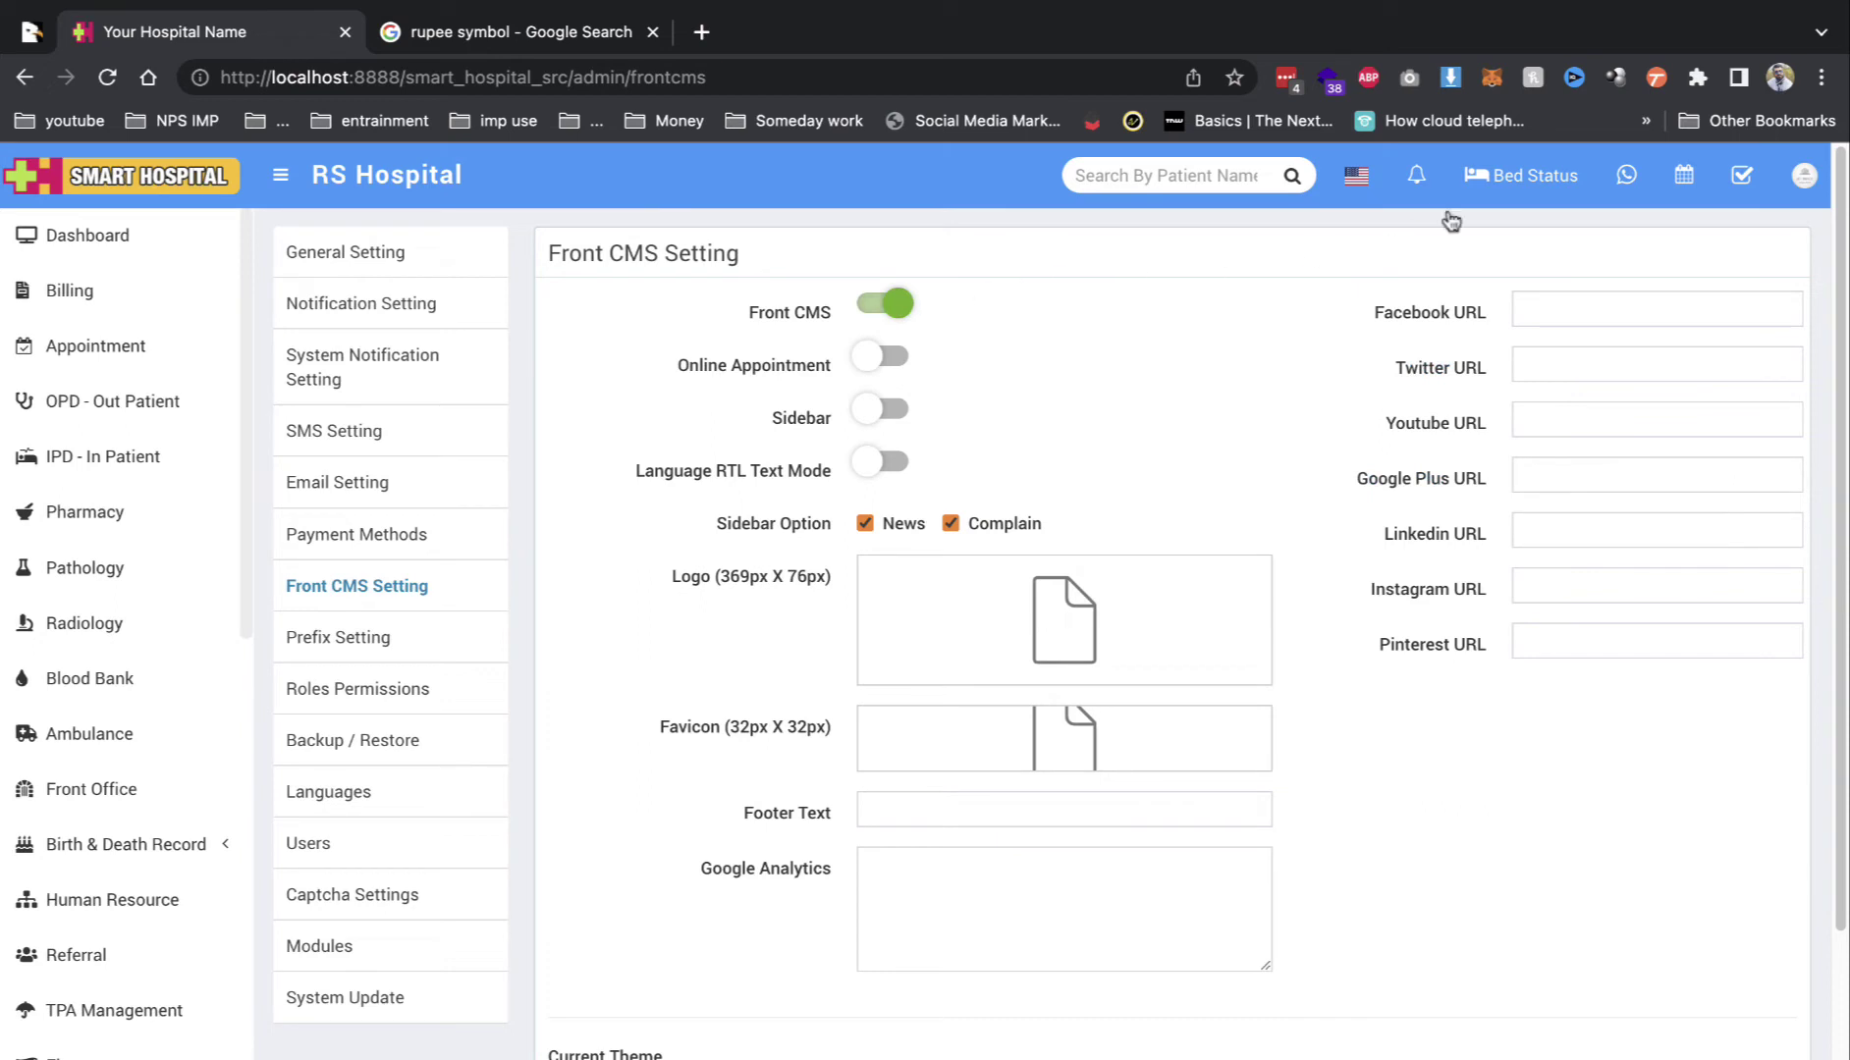
scroll(1064, 434, down, 1)
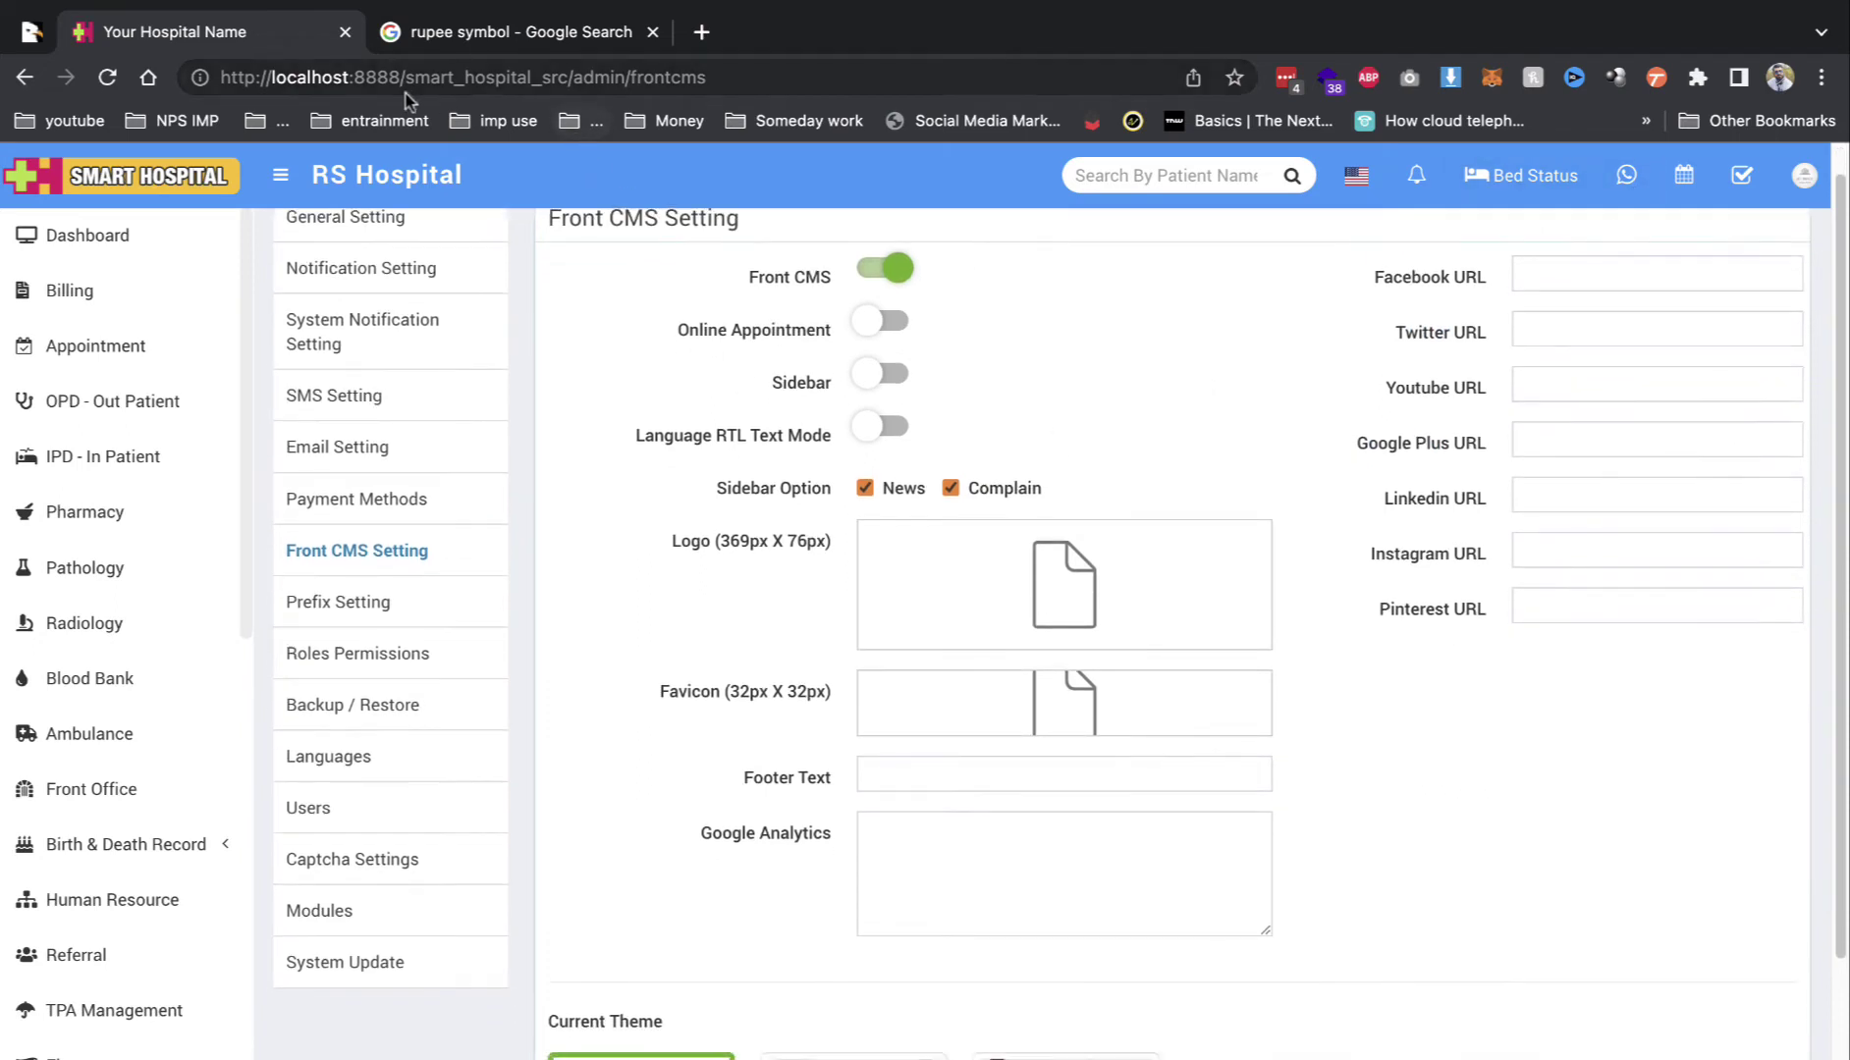
click(396, 78)
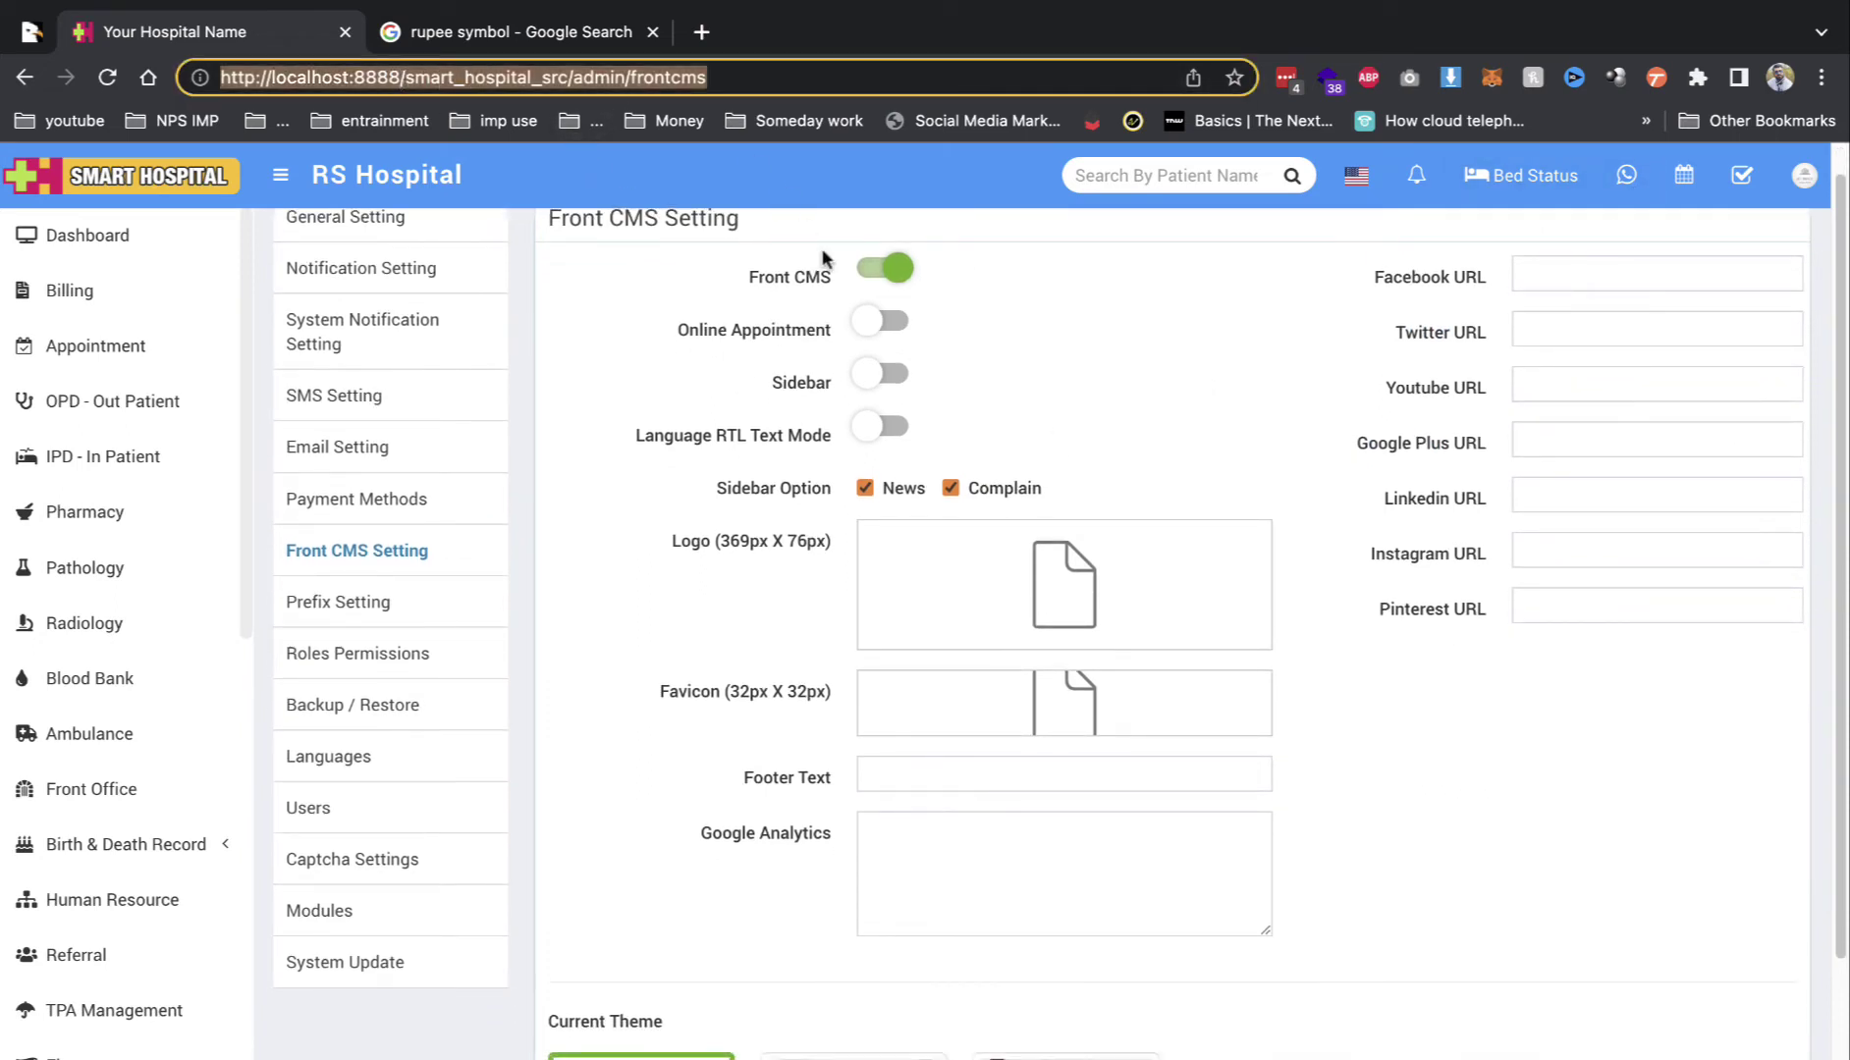
scroll(891, 393, down, 1)
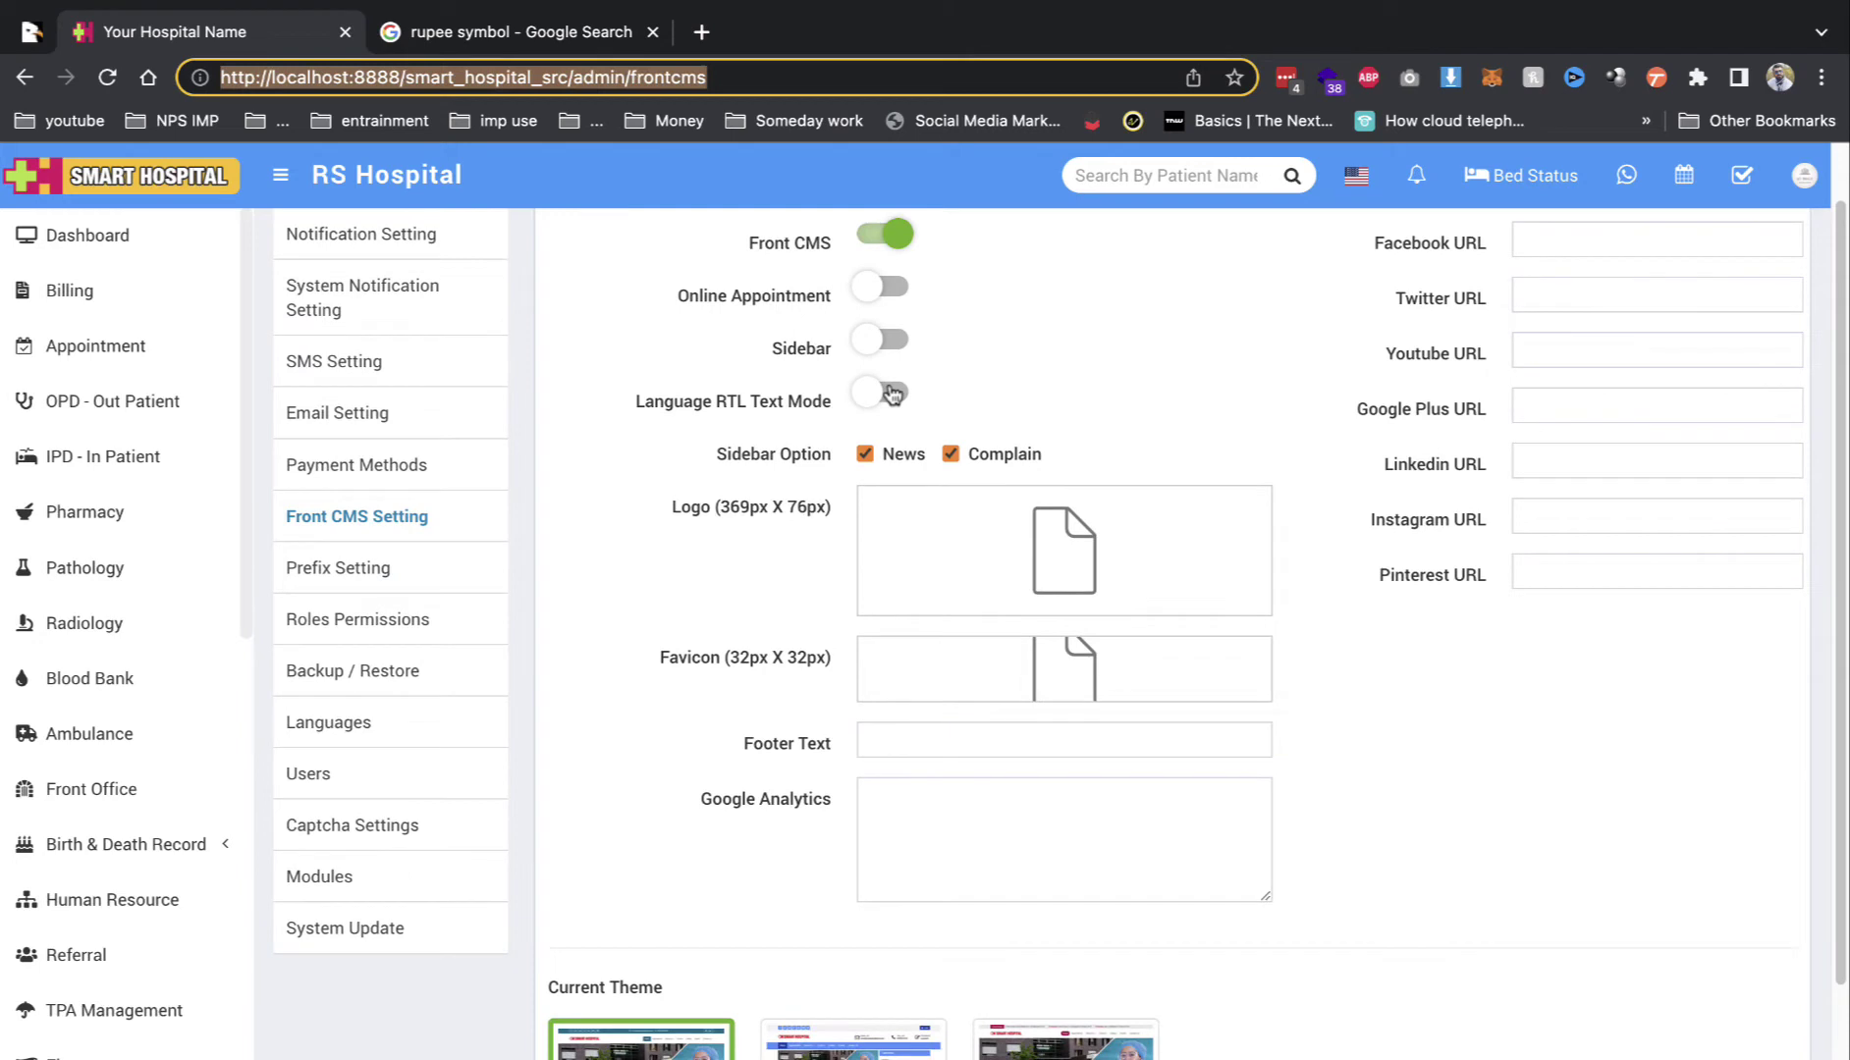
click(896, 289)
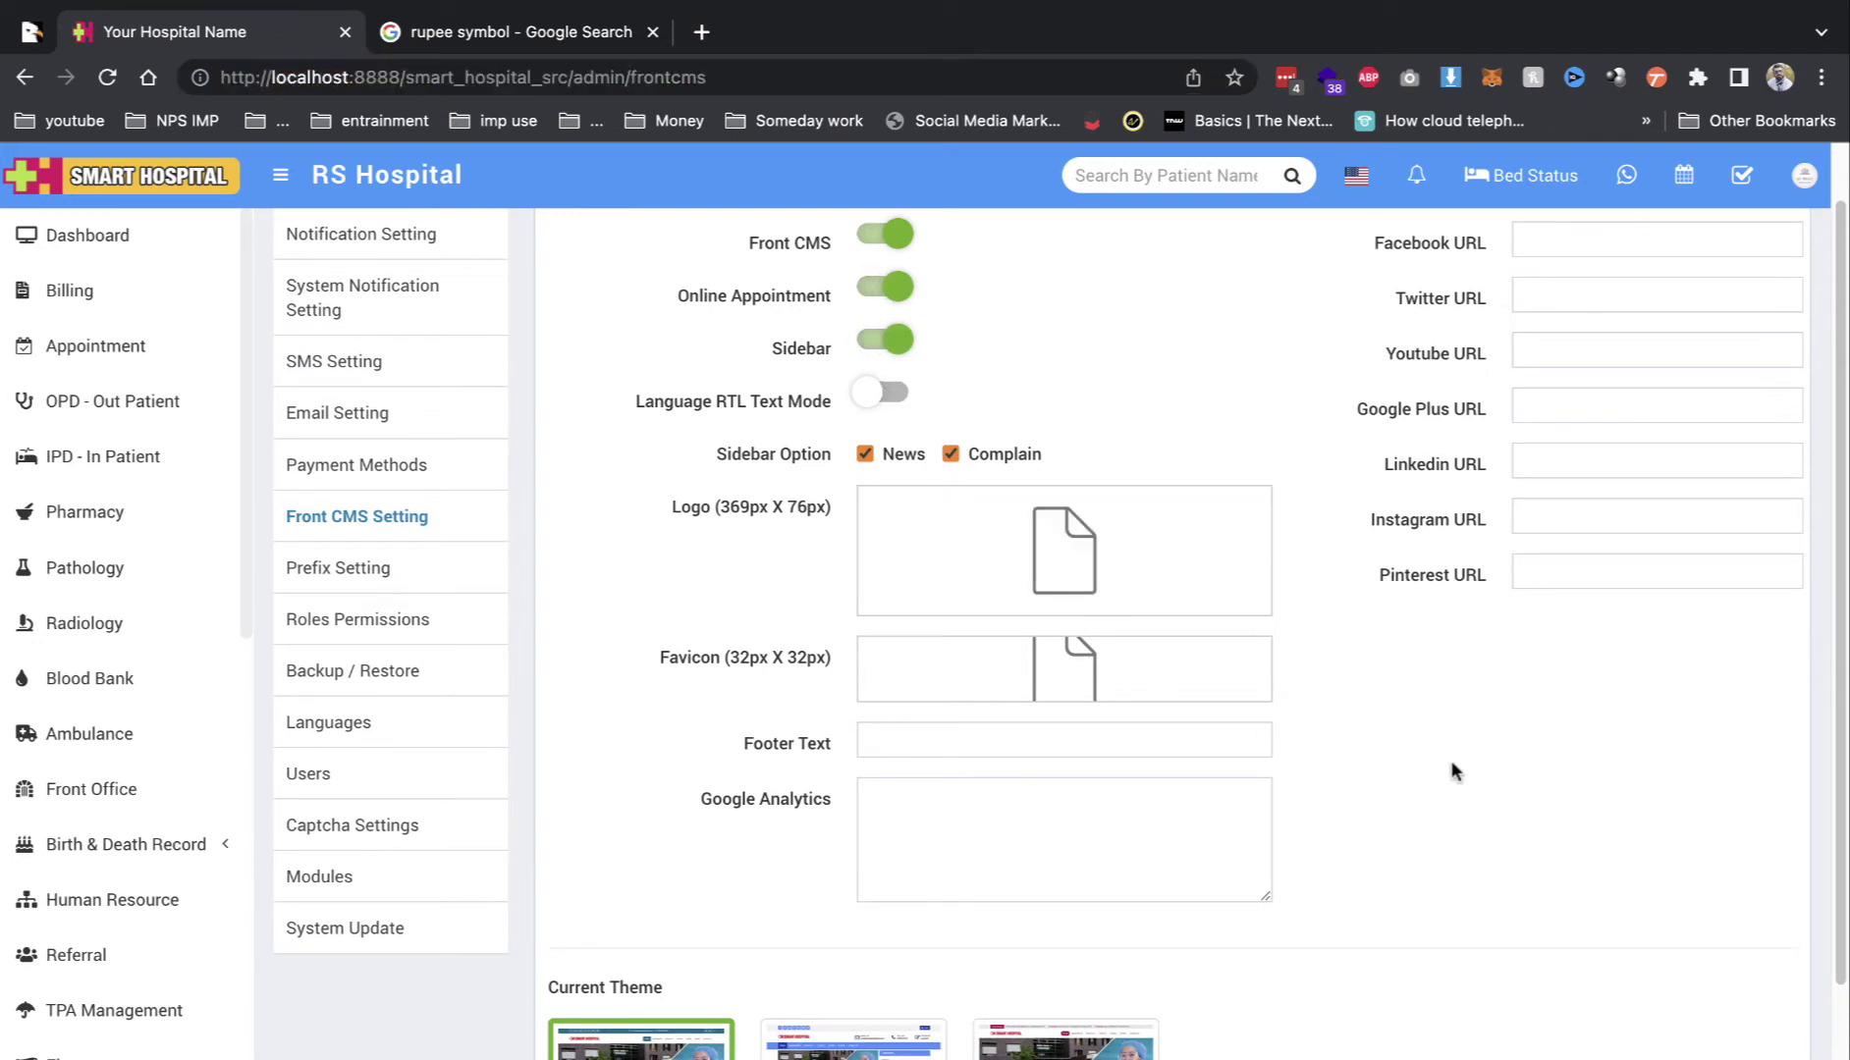
scroll(1445, 754, up, 2)
scroll(1162, 698, down, 3)
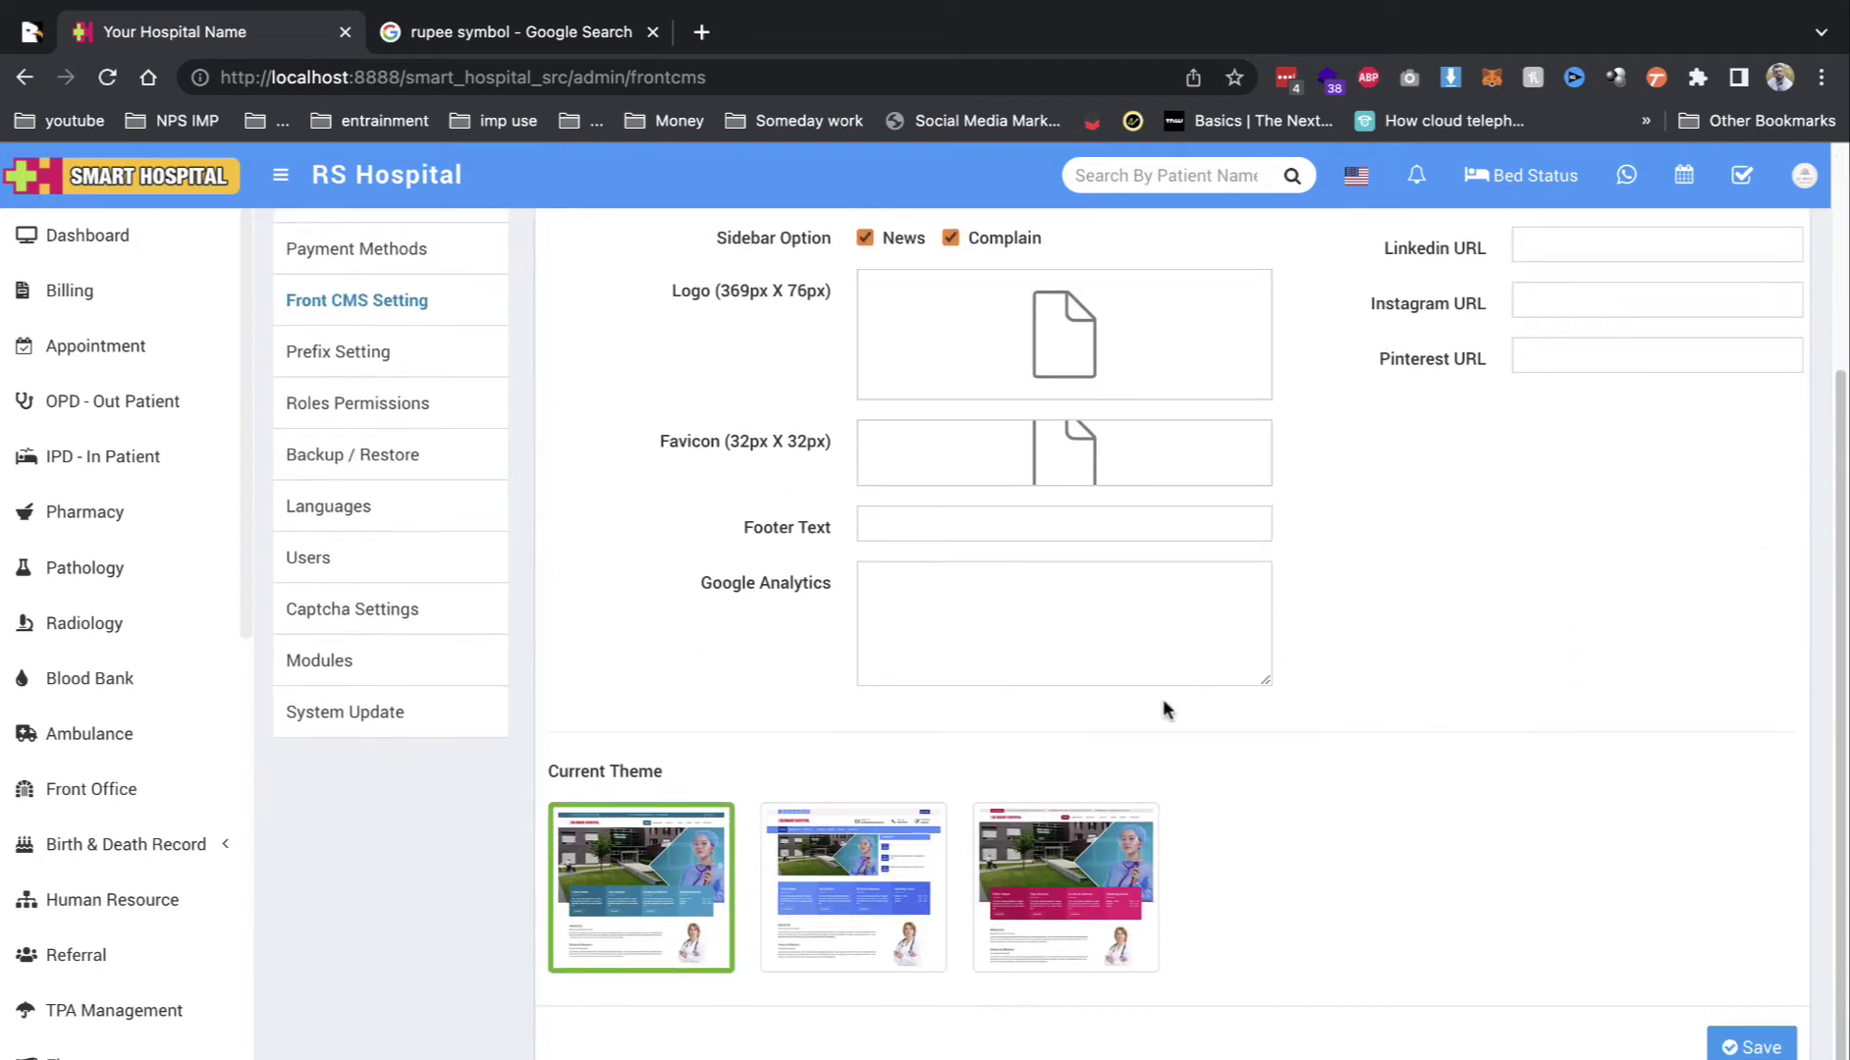
click(889, 866)
click(1751, 1045)
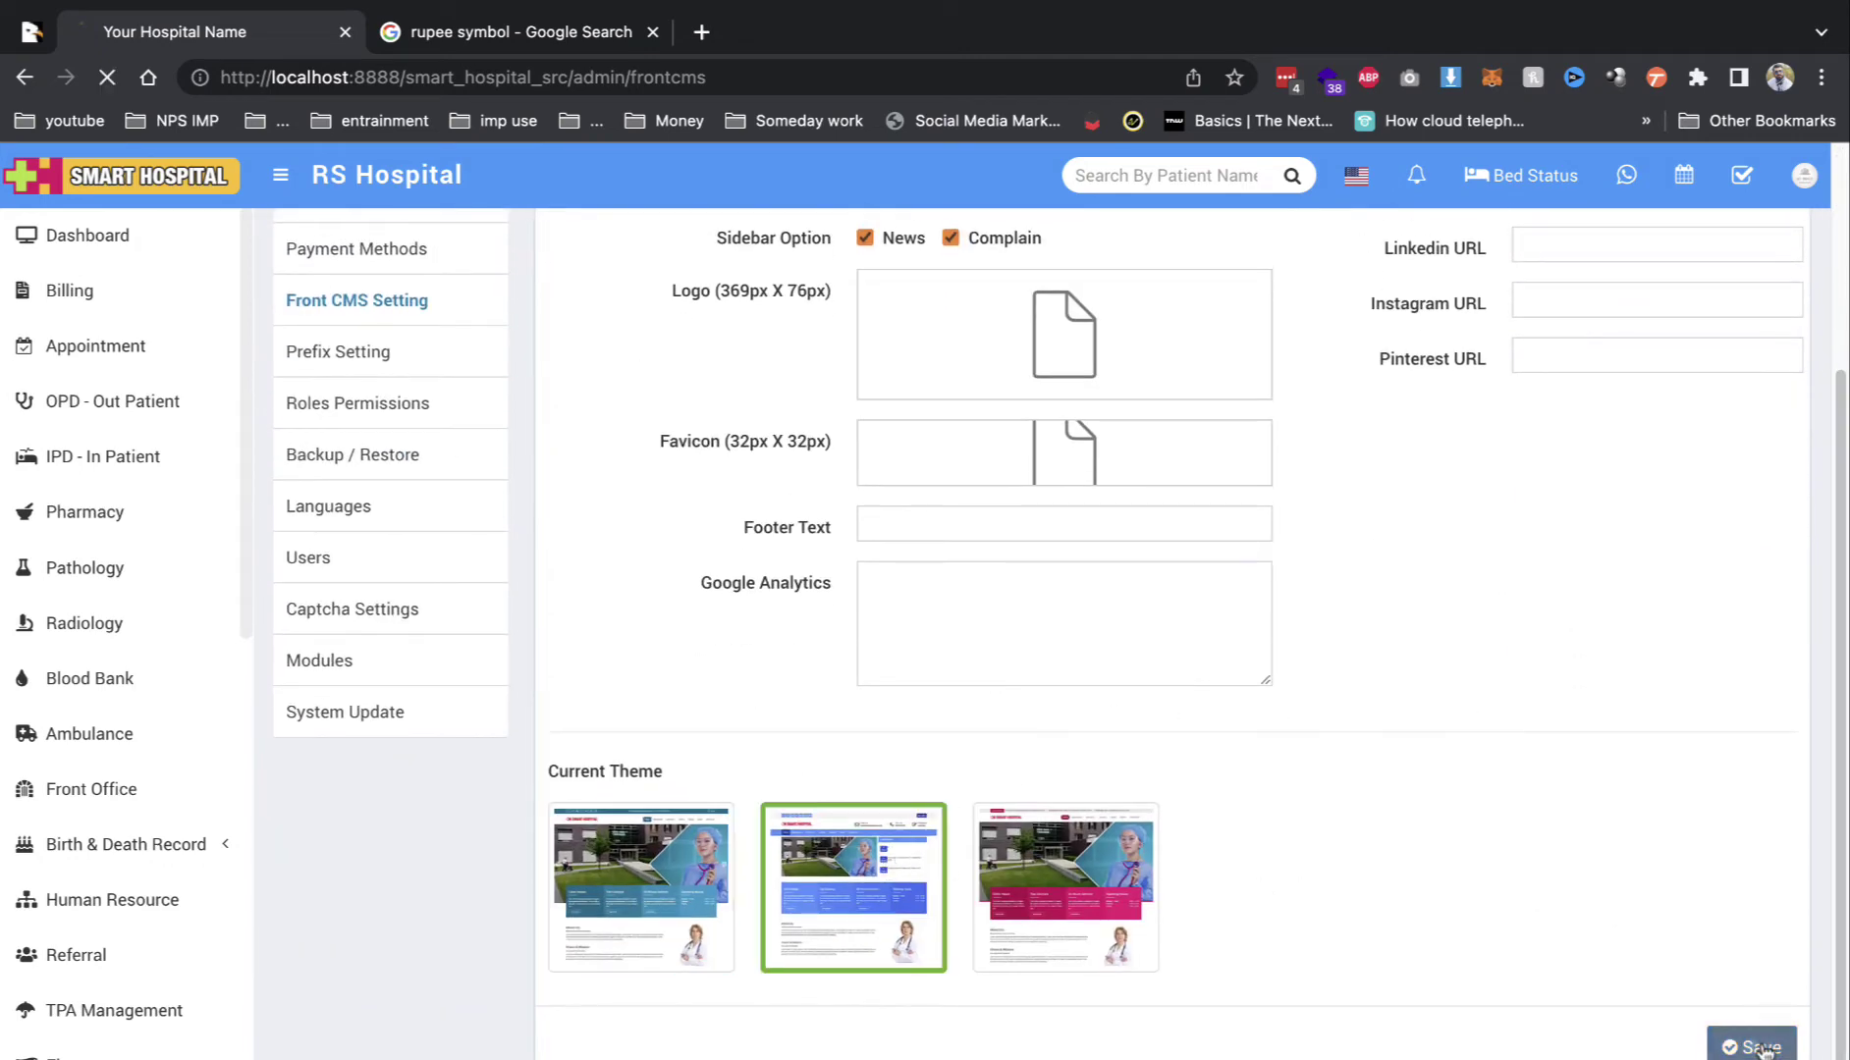
drag(569, 77, 512, 78)
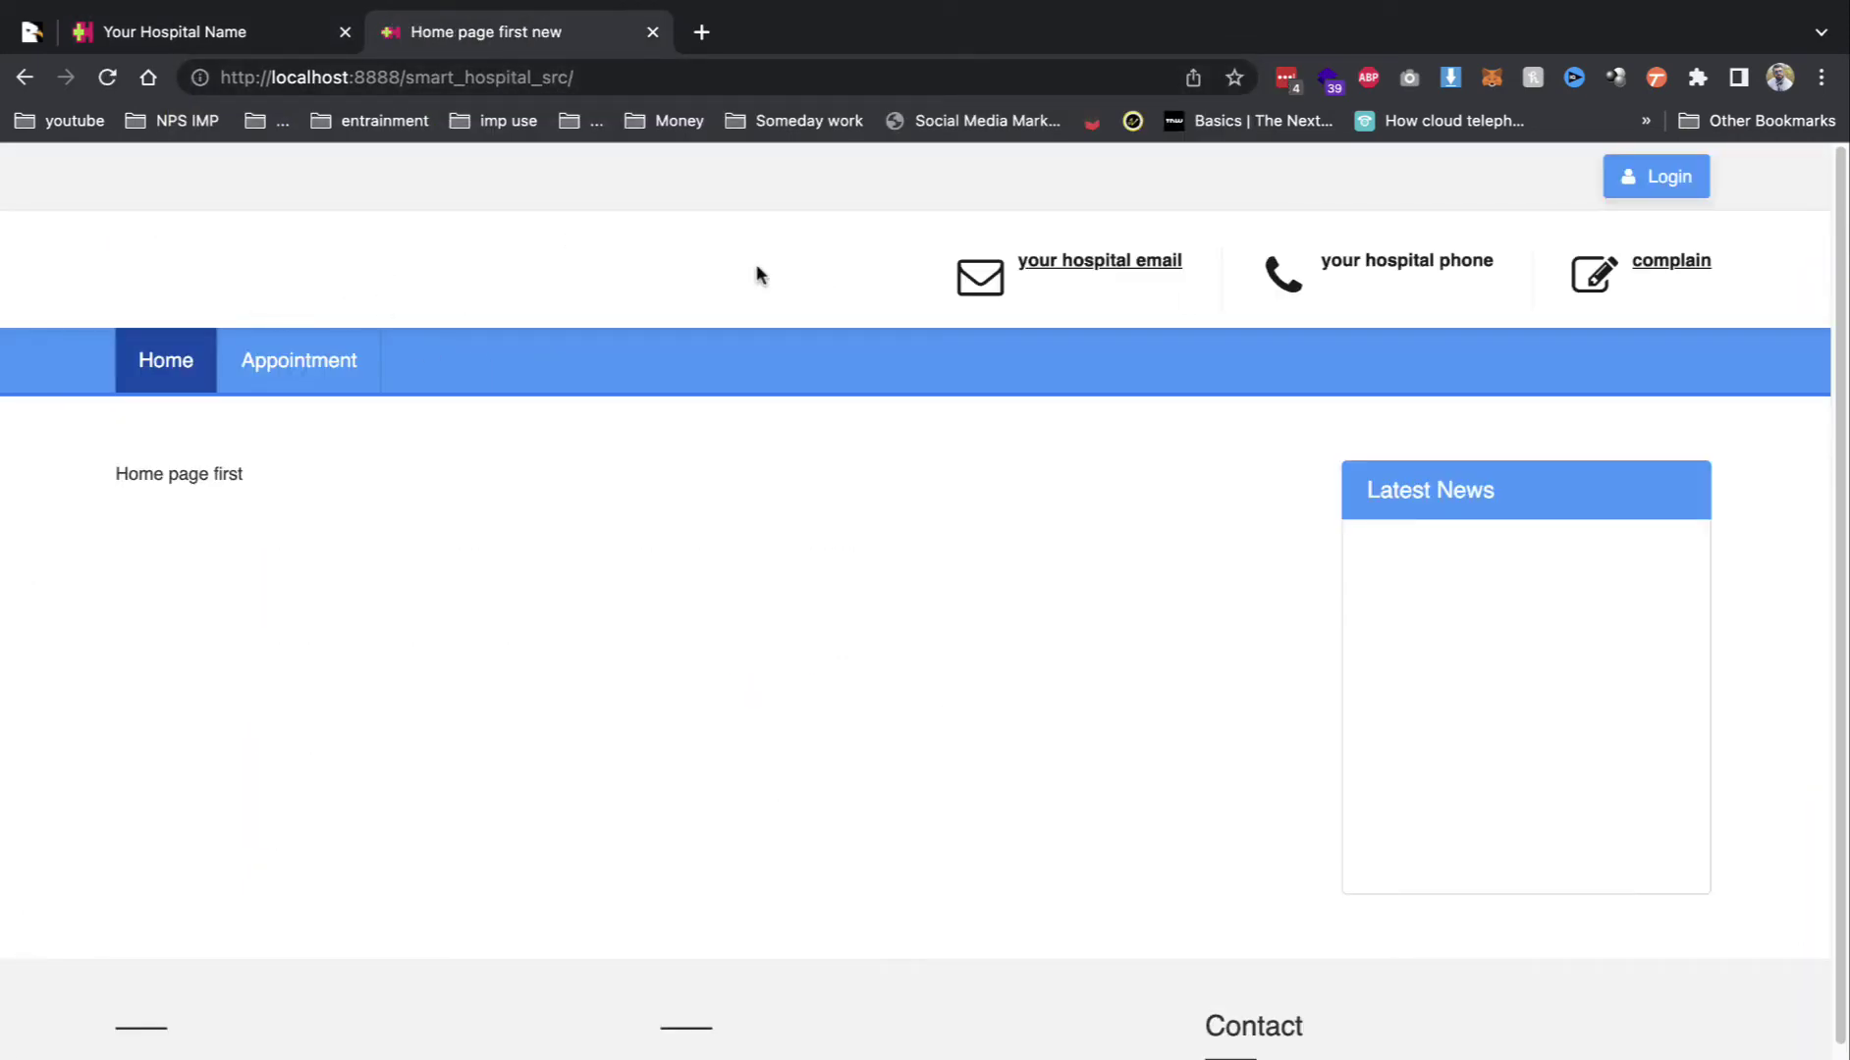
Step: Try the public home page's Appointment link, go back, and return to the admin Front CMS tab
click(191, 31)
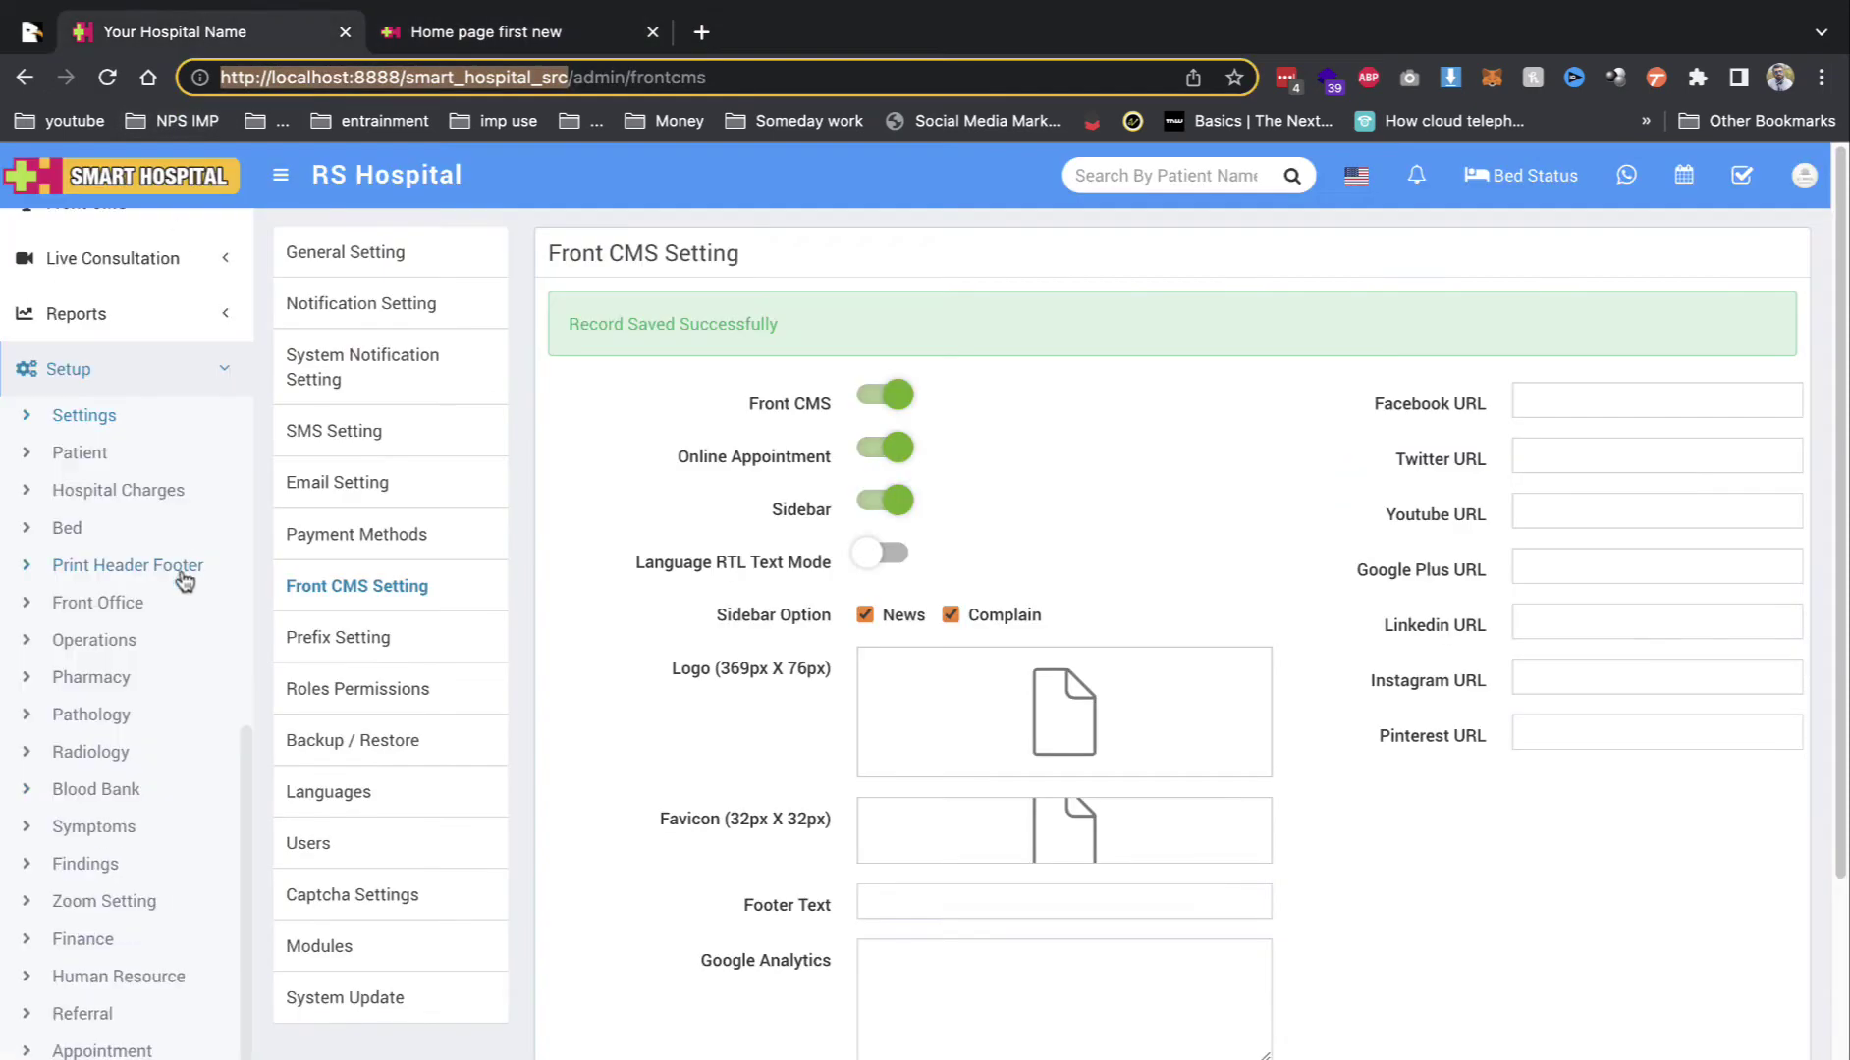
scroll(184, 581, up, 10)
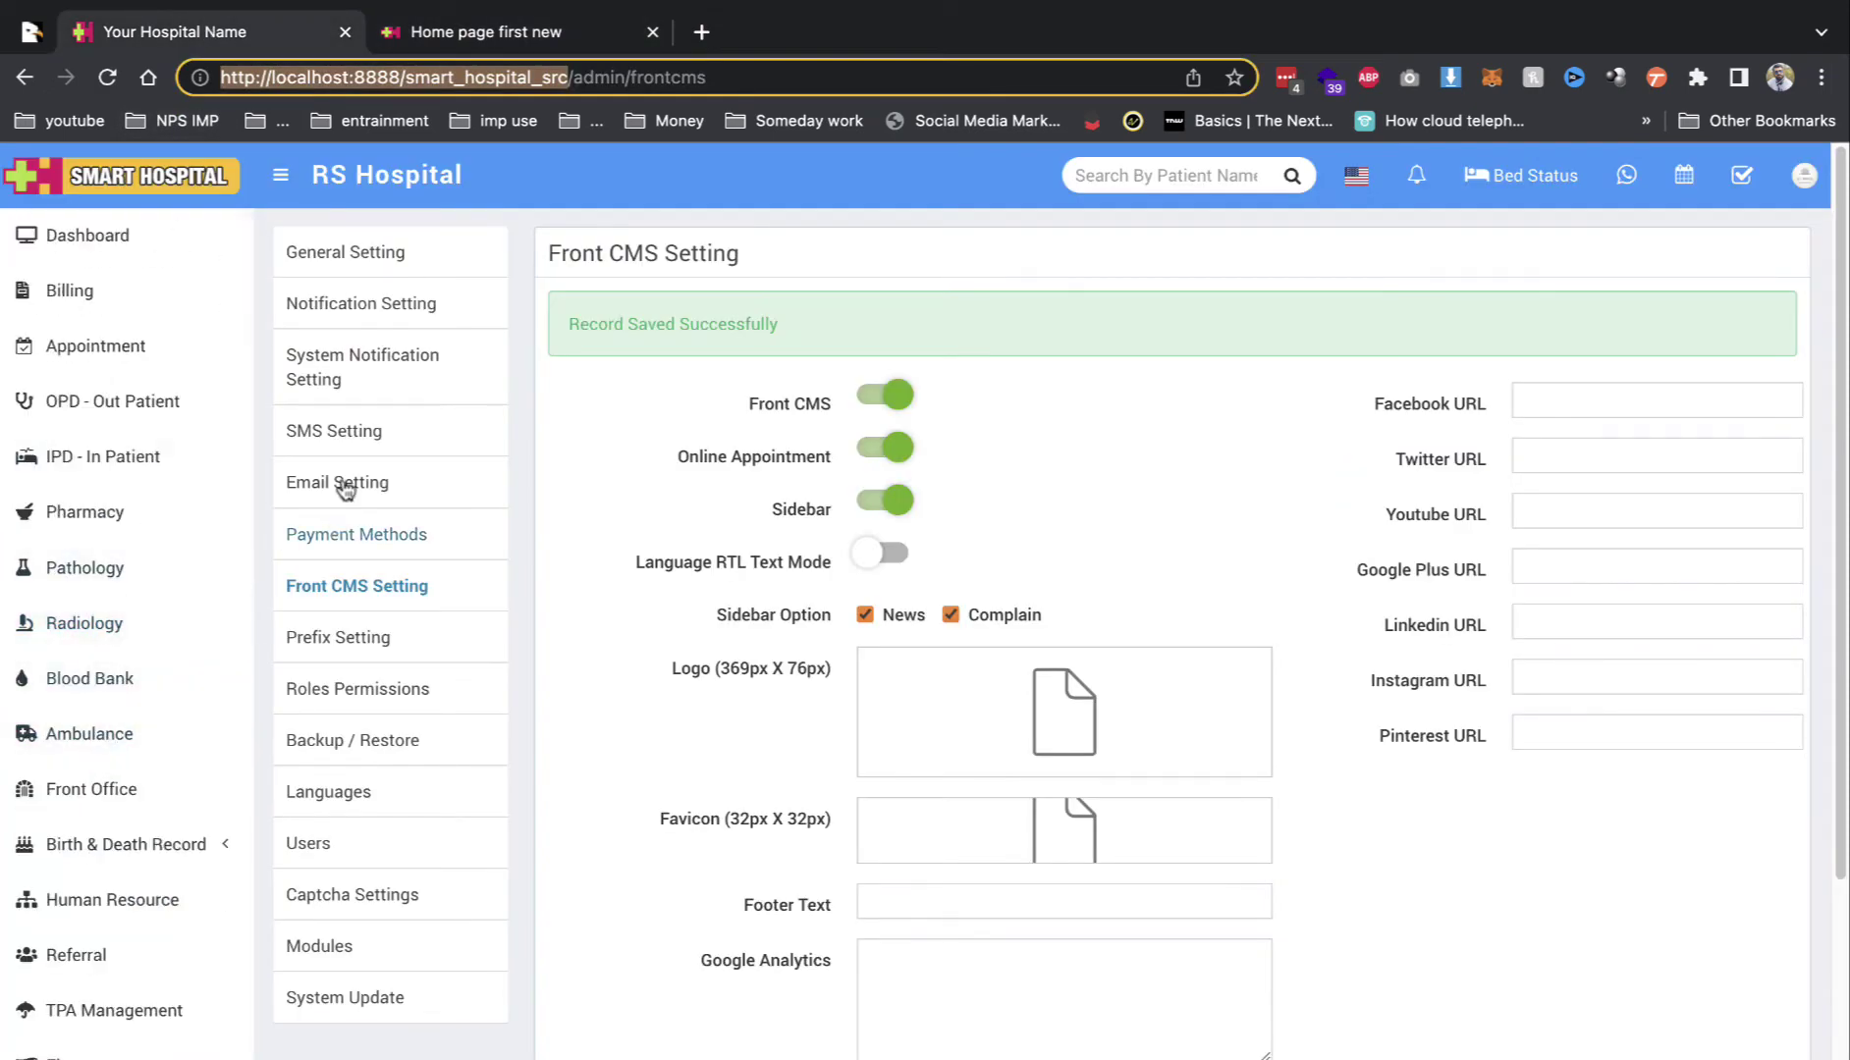
click(432, 27)
click(309, 348)
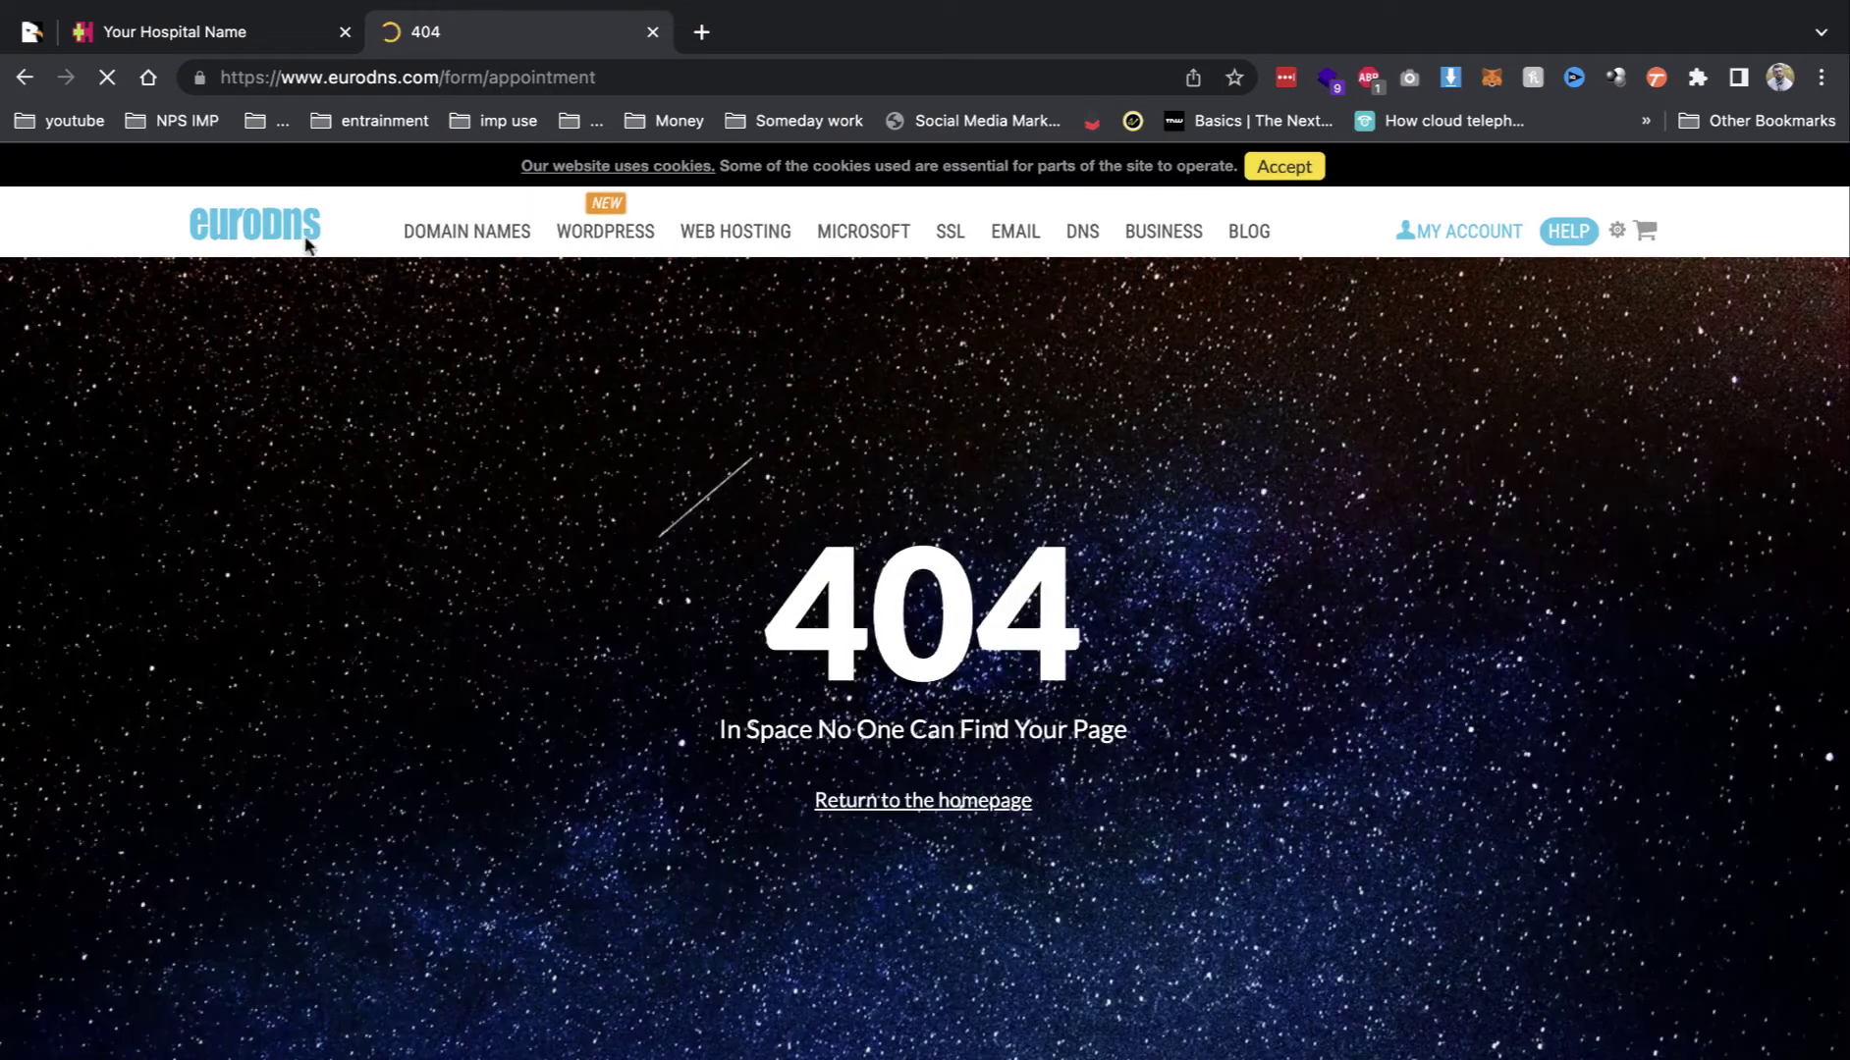
click(22, 78)
click(187, 30)
scroll(987, 567, down, 2)
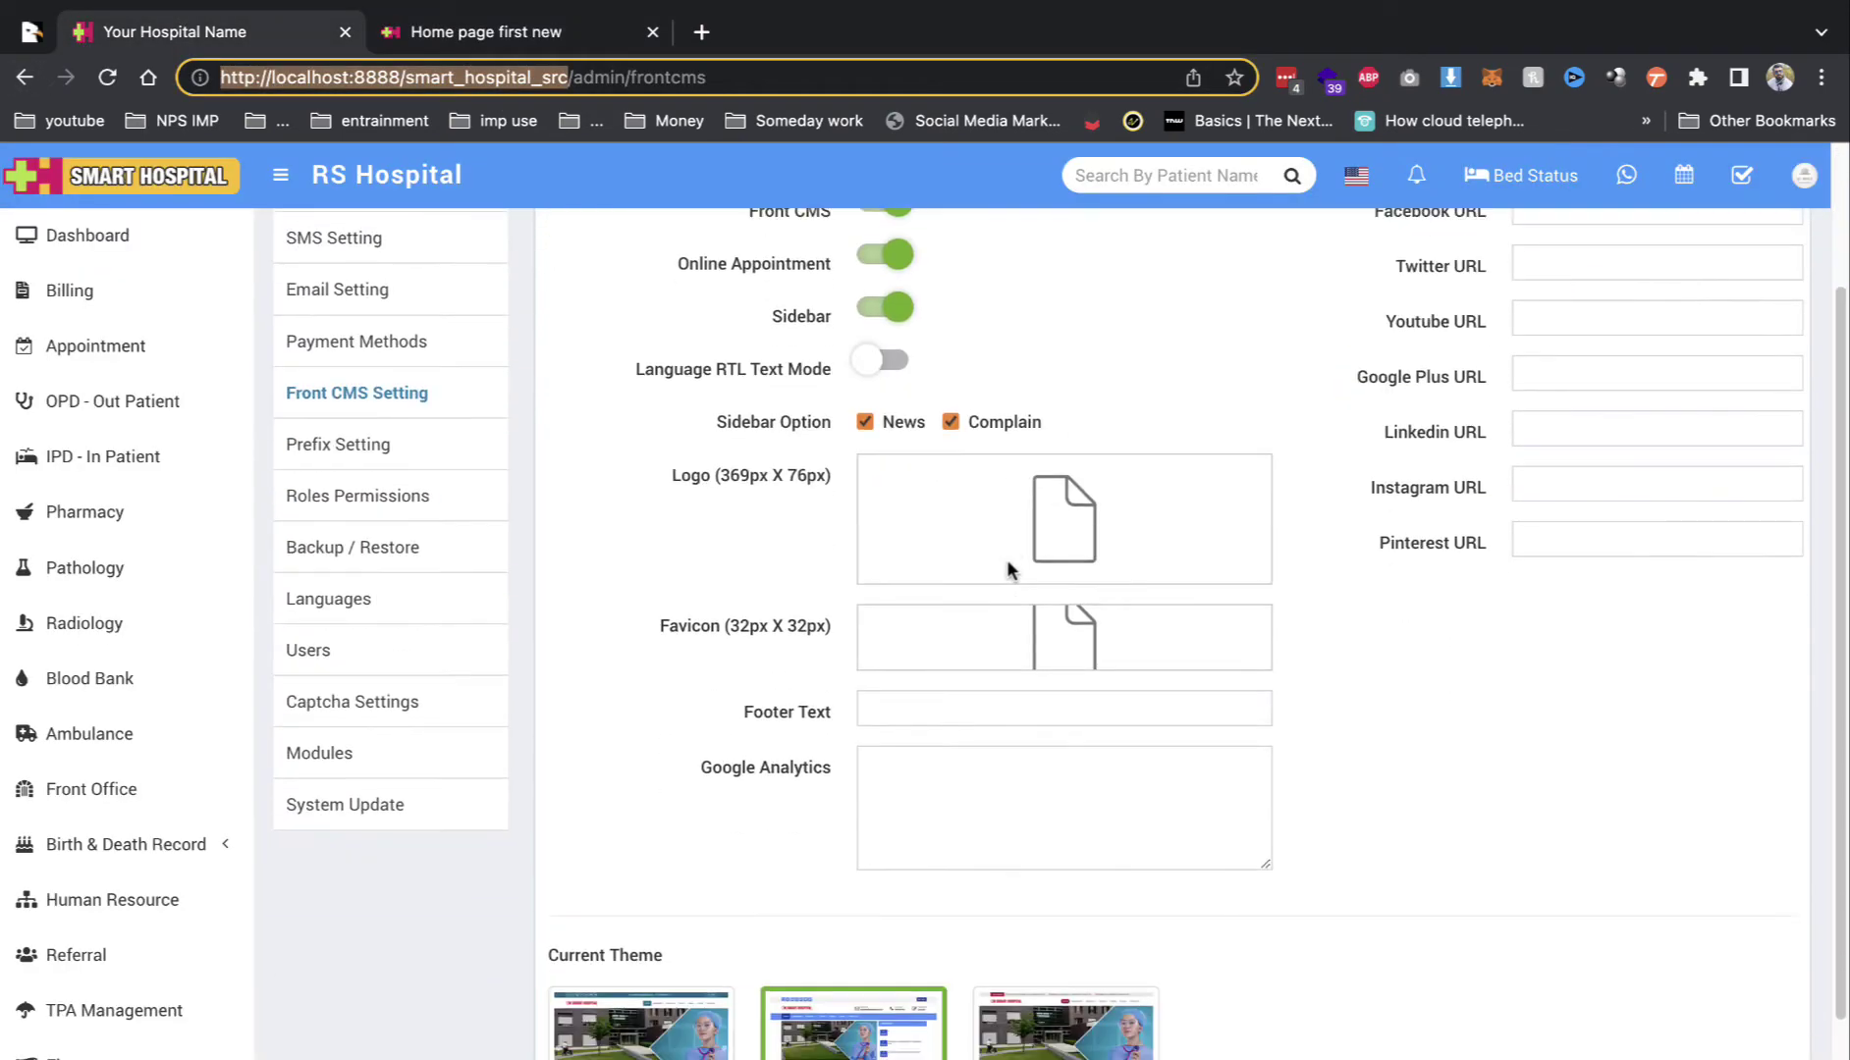
scroll(1008, 570, down, 3)
Step: Browse Prefix Setting (APPN prefix), Roles Permissions and Modules, then launch the CodeCanyon live demo
scroll(620, 672, up, 5)
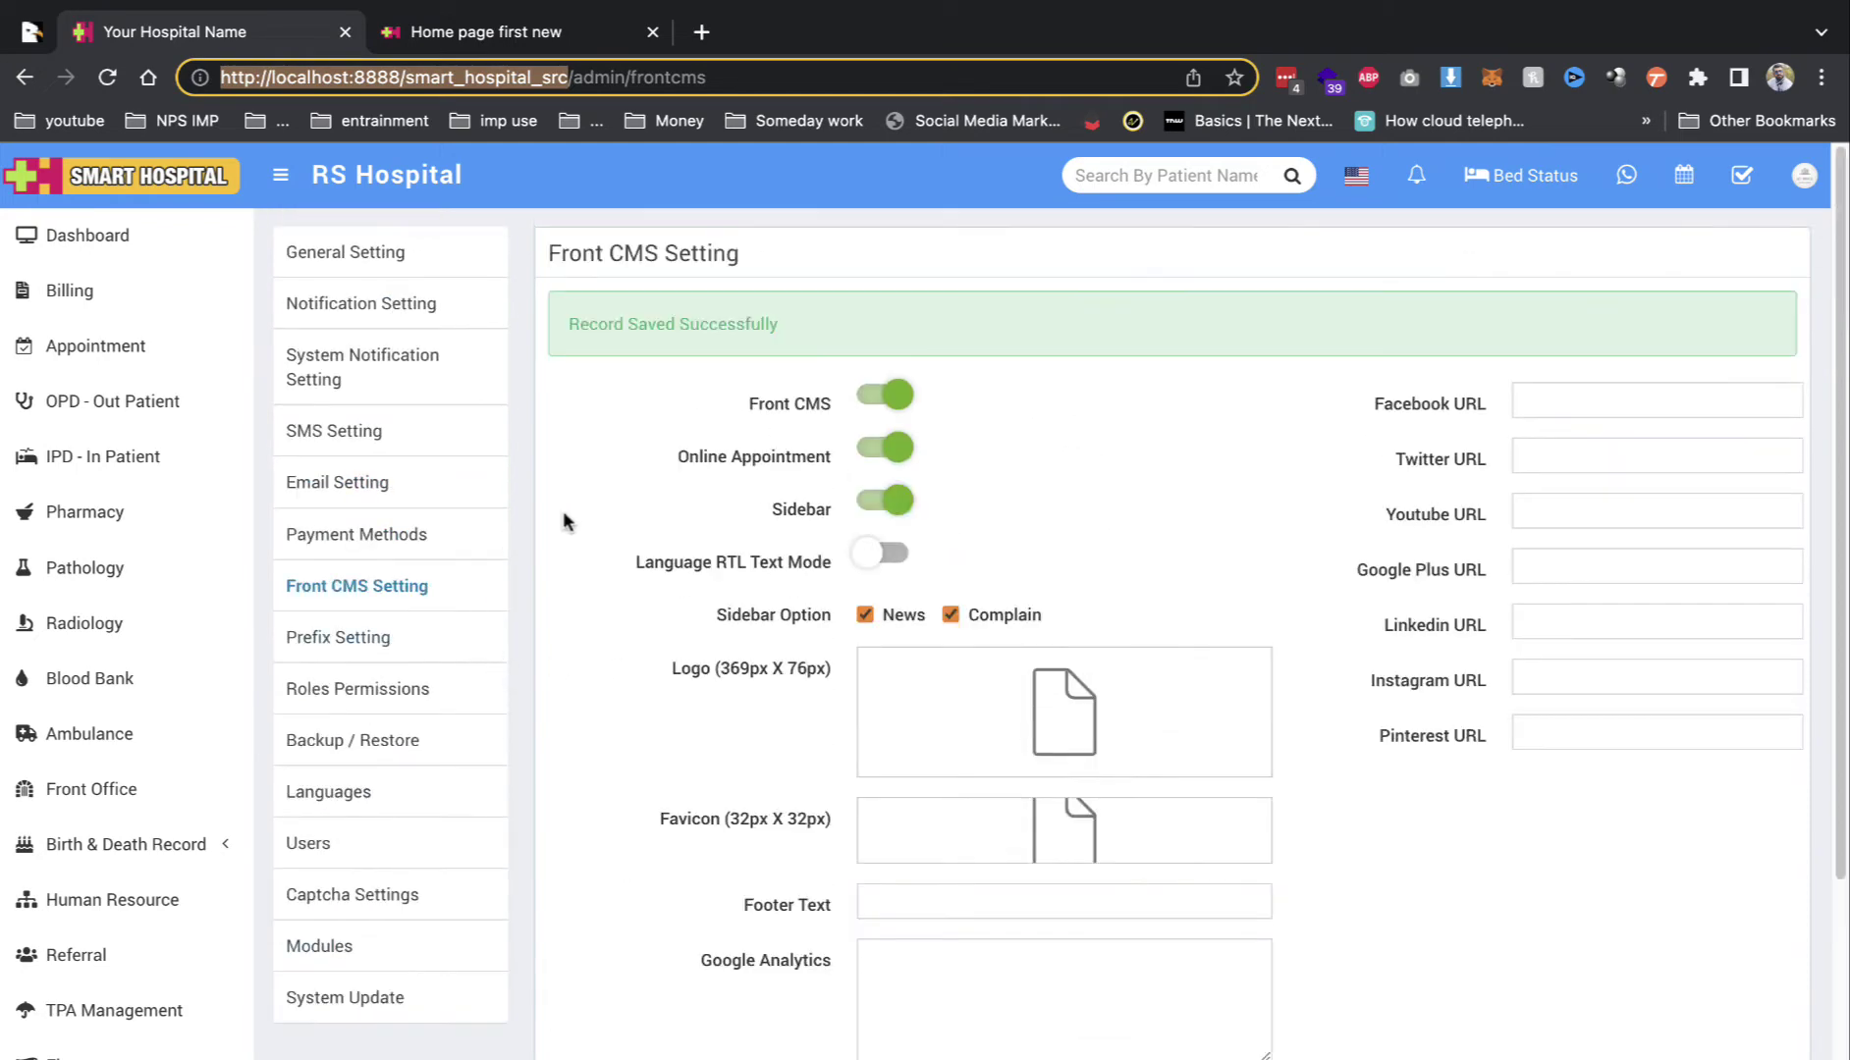
click(369, 635)
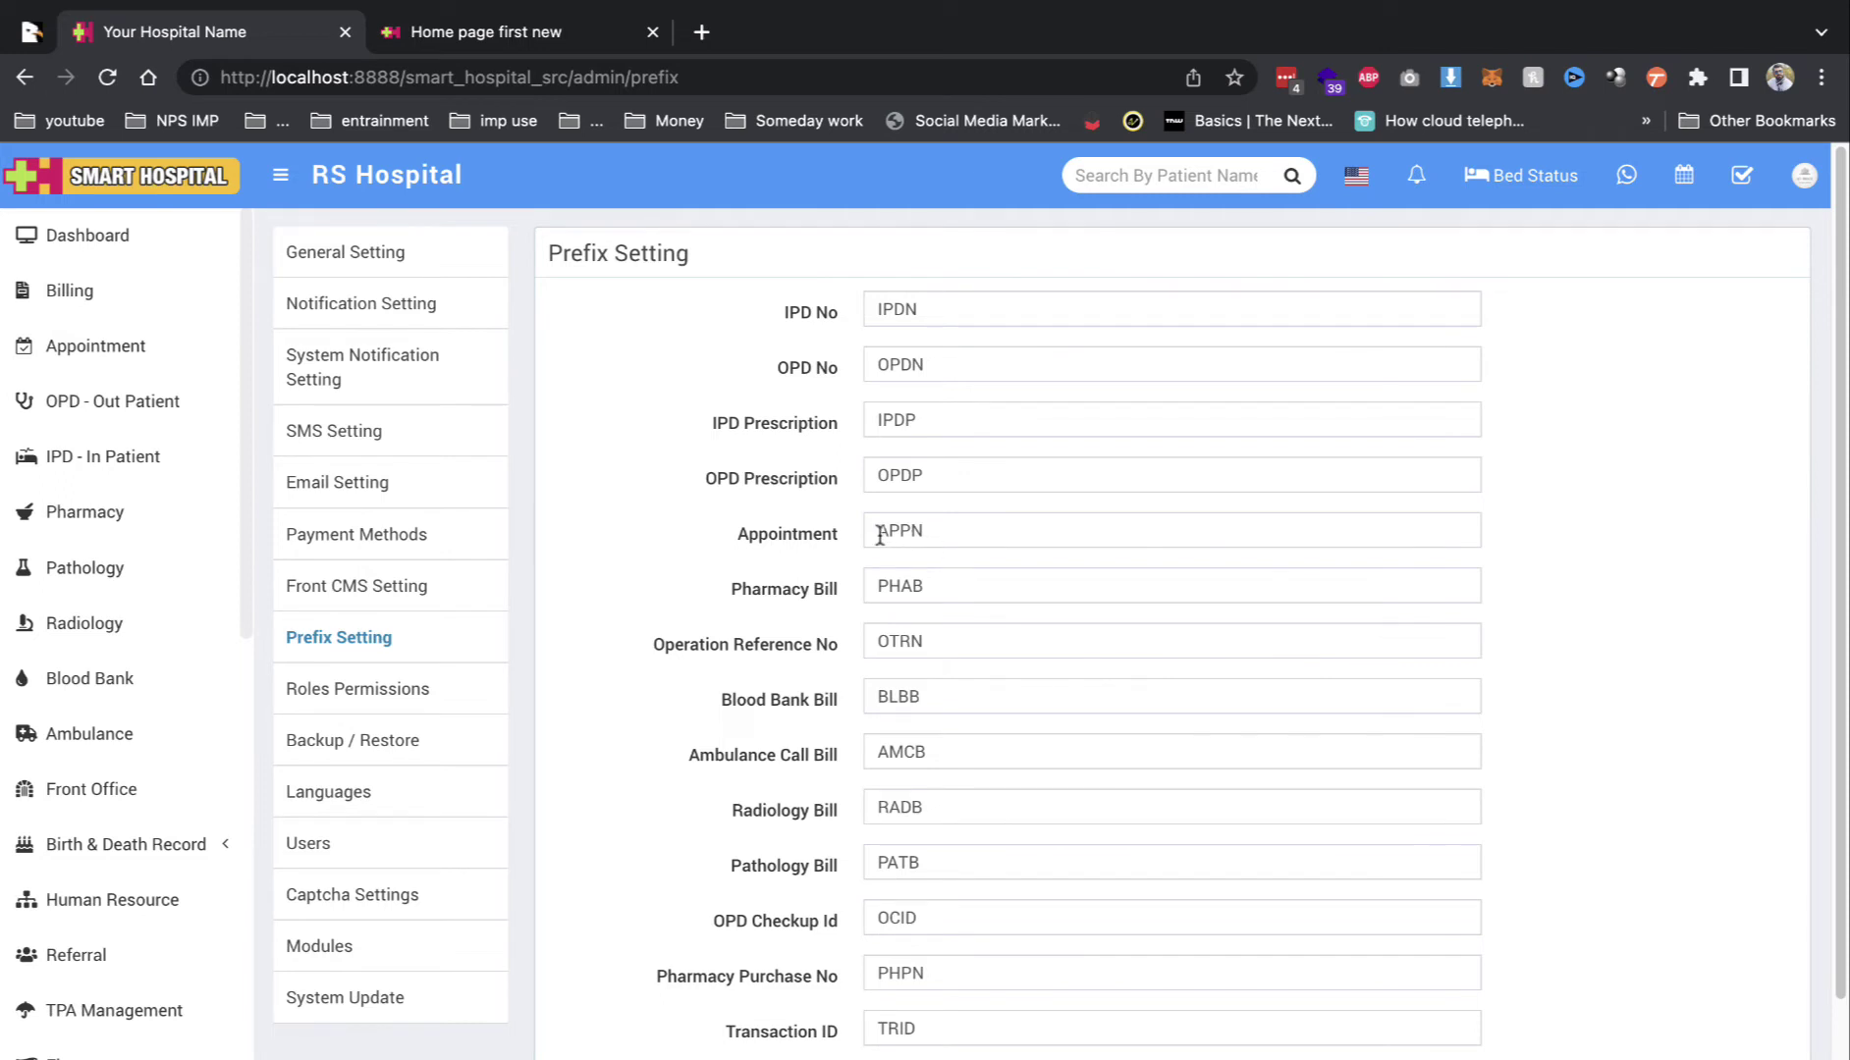
drag(880, 535, 954, 531)
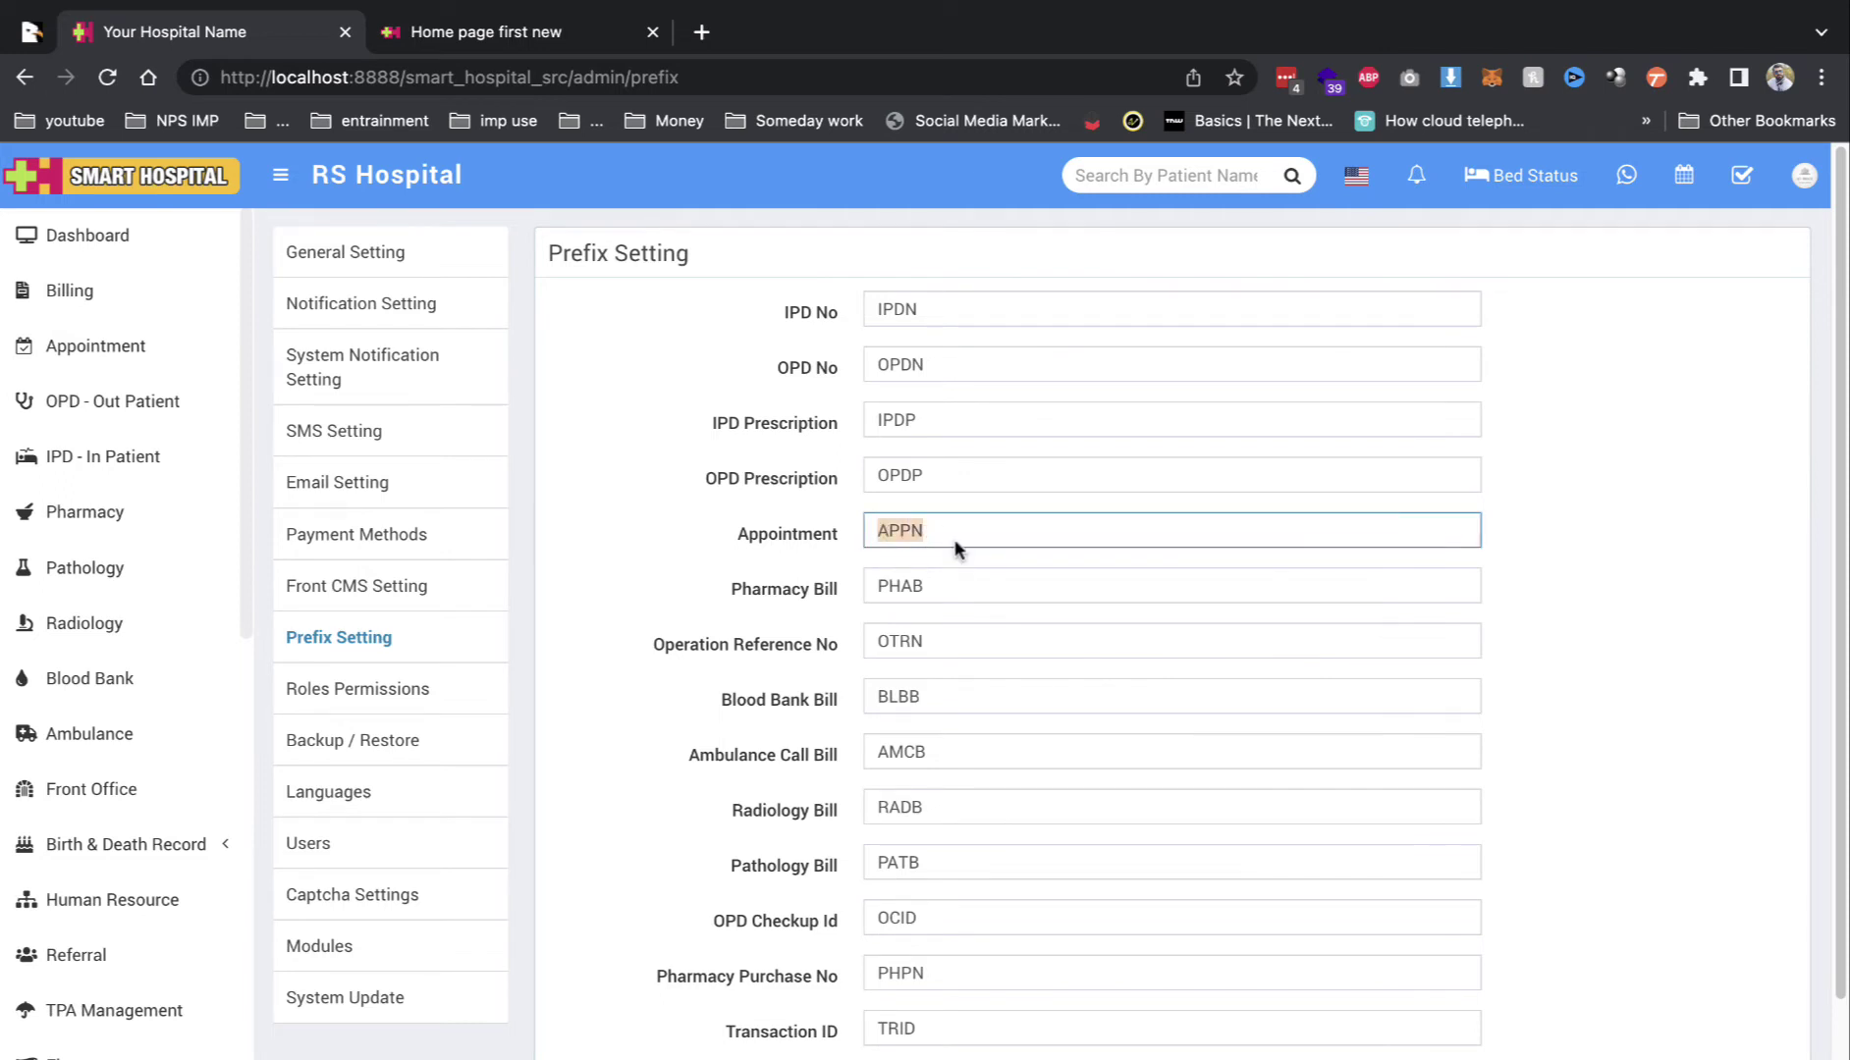
click(429, 695)
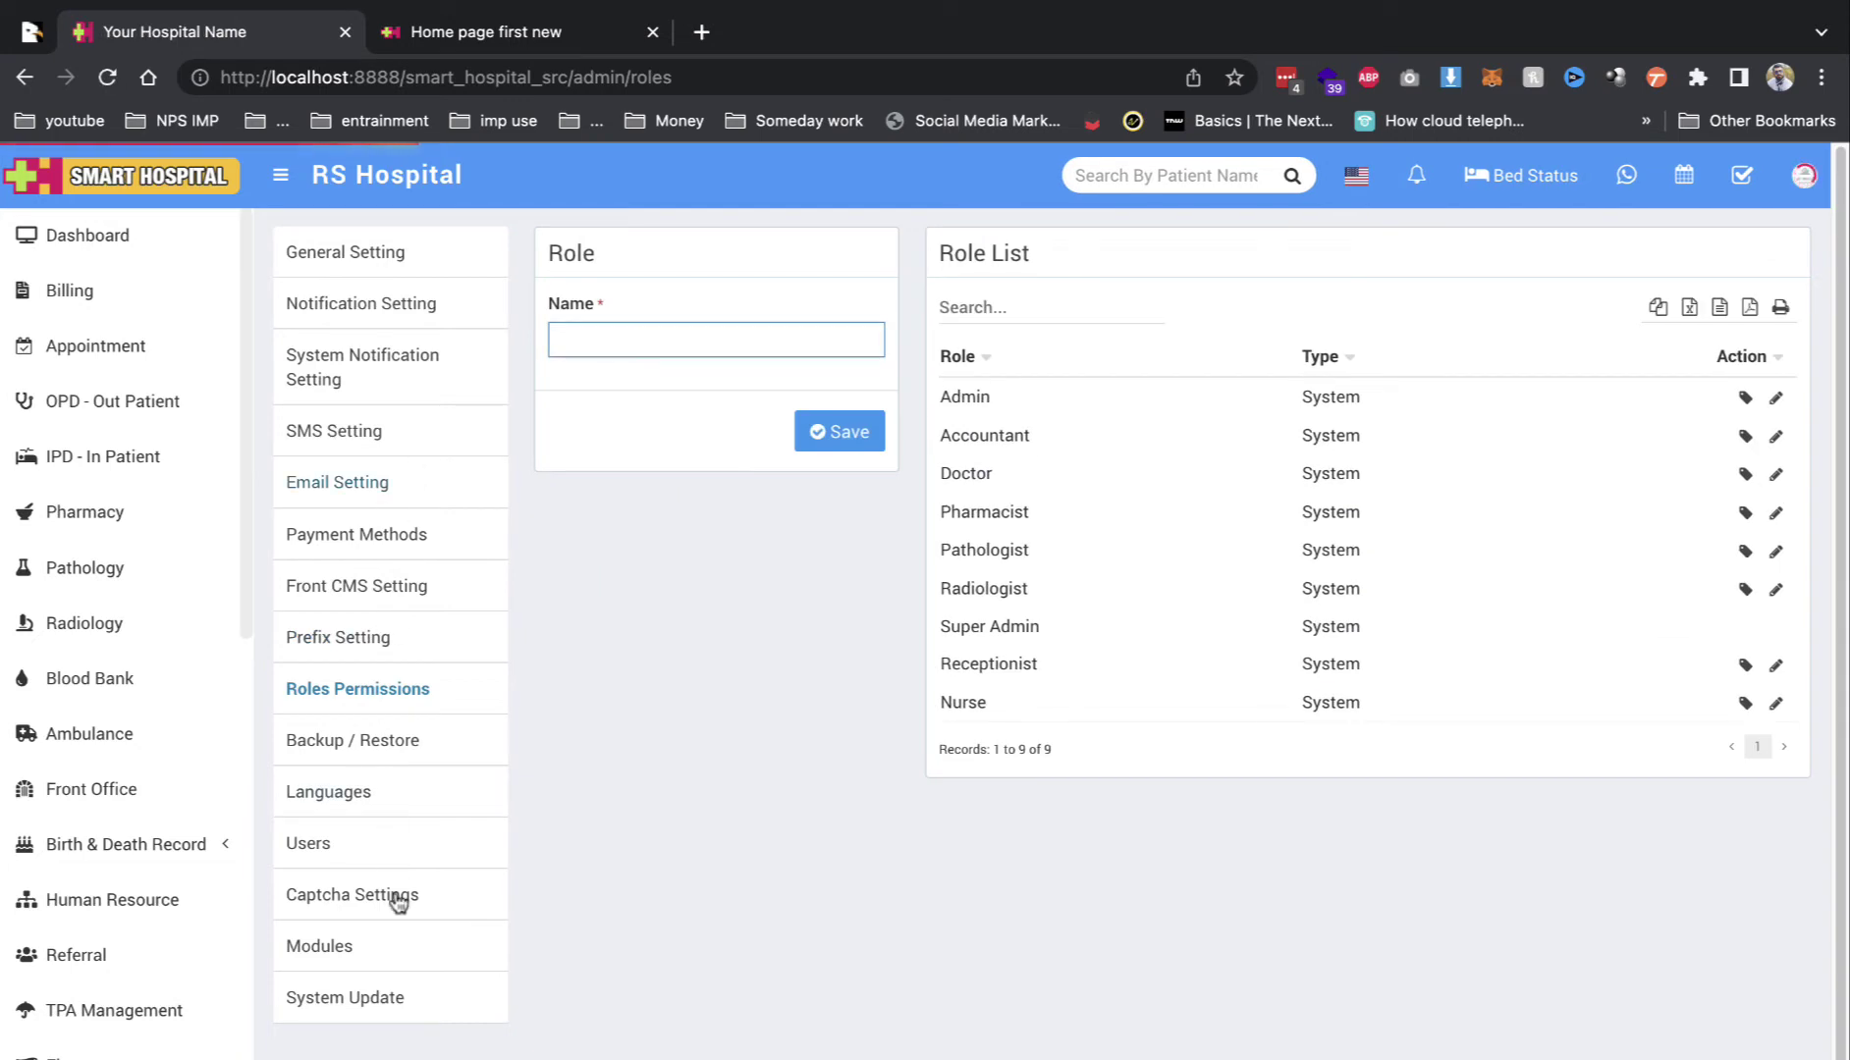
click(365, 966)
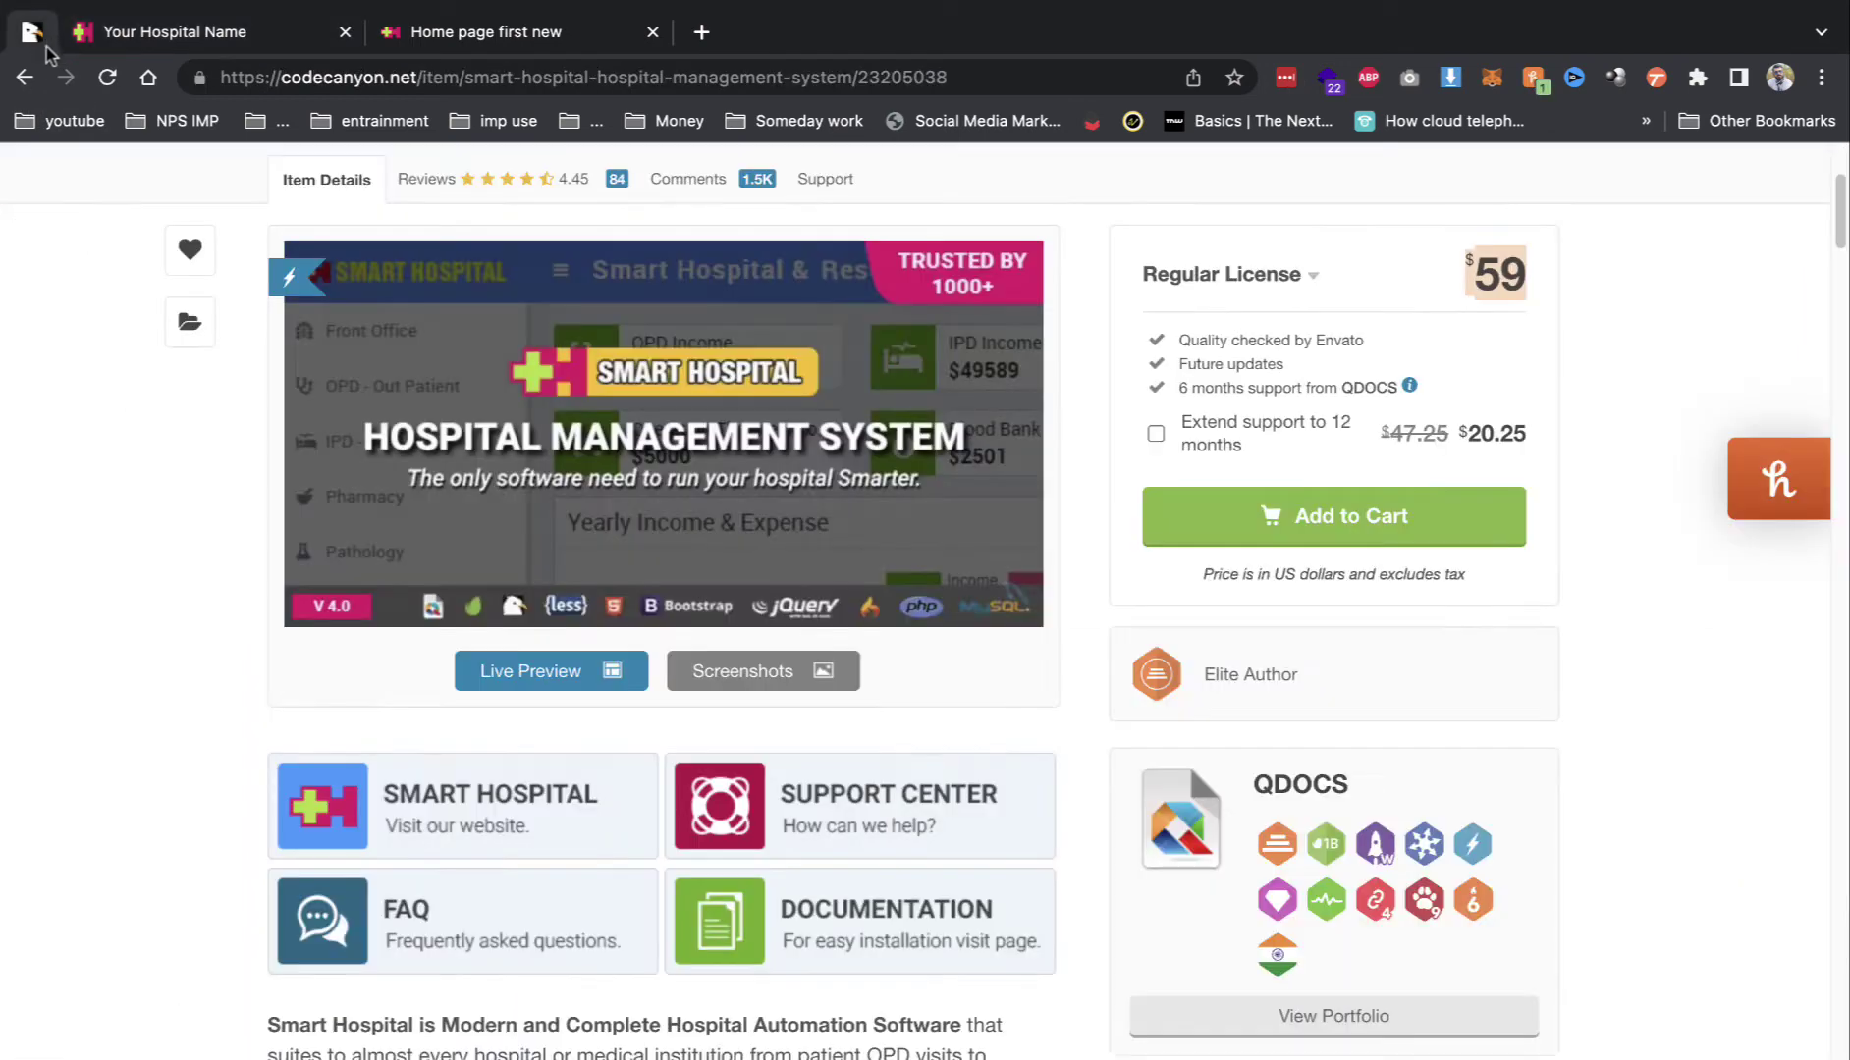
click(570, 675)
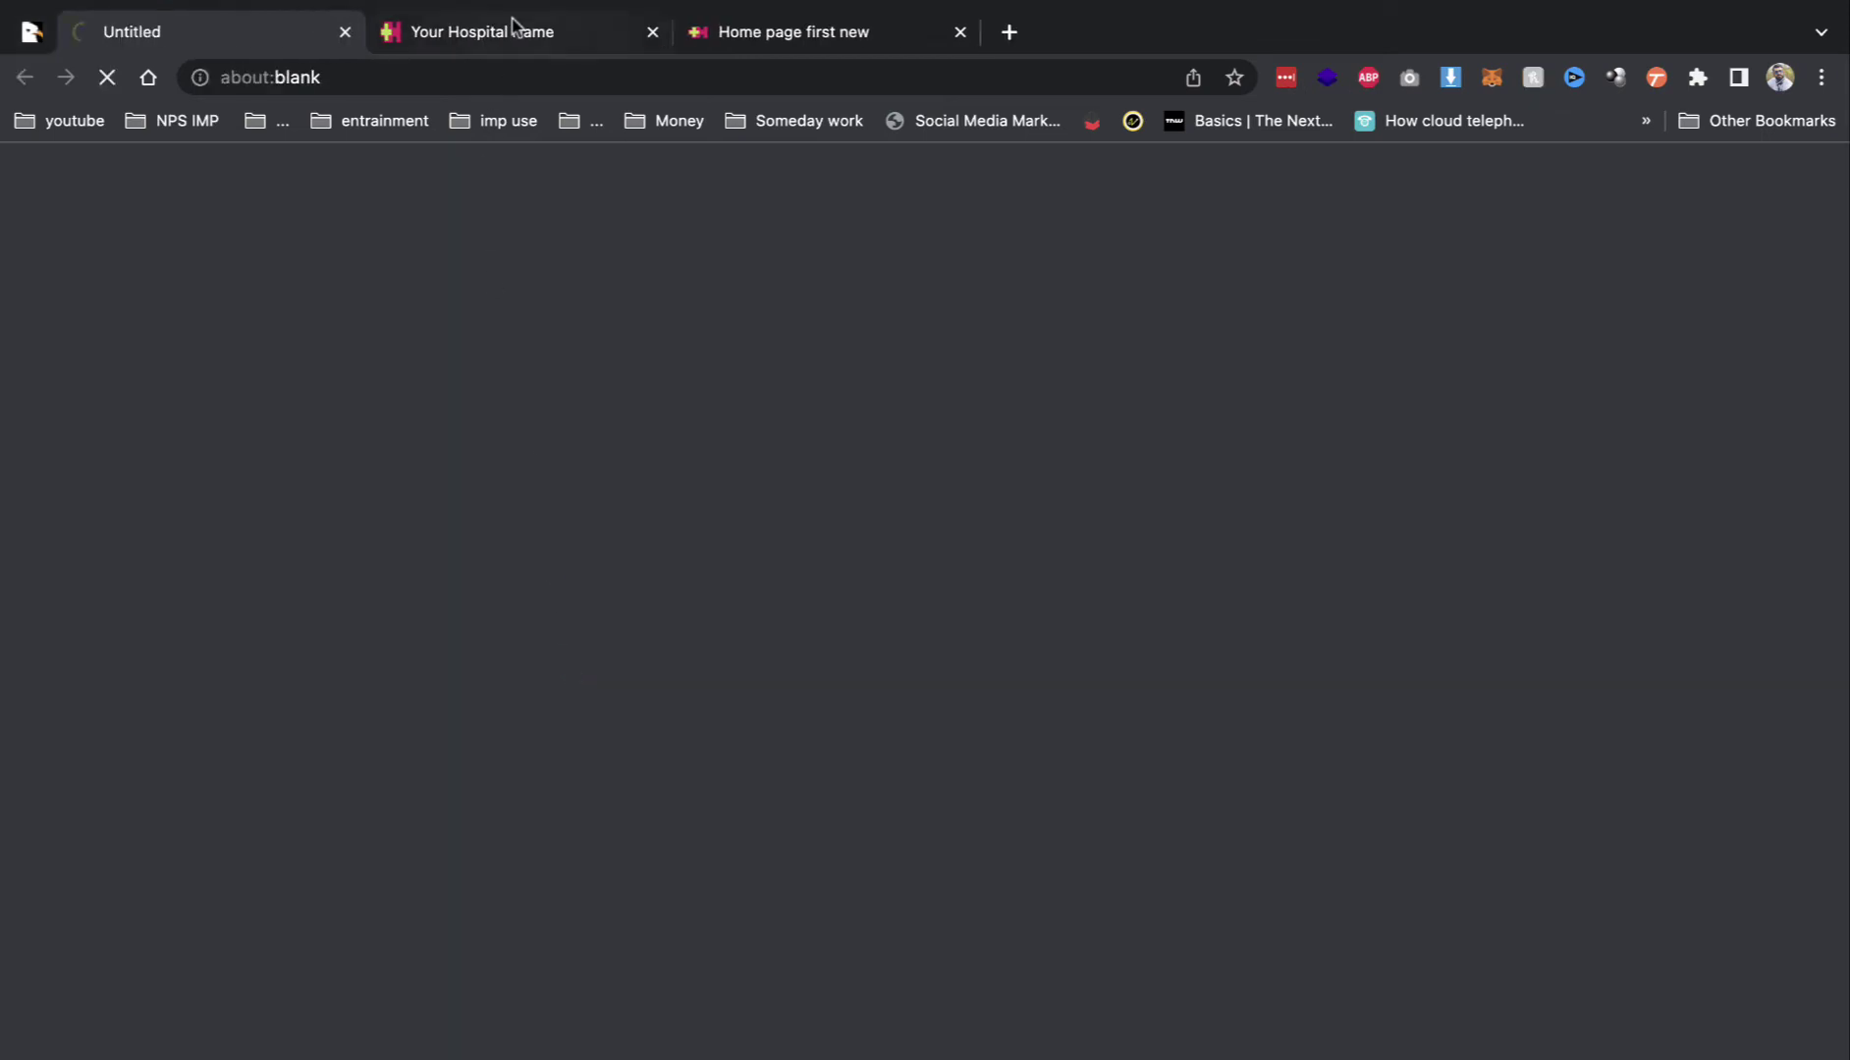
click(511, 28)
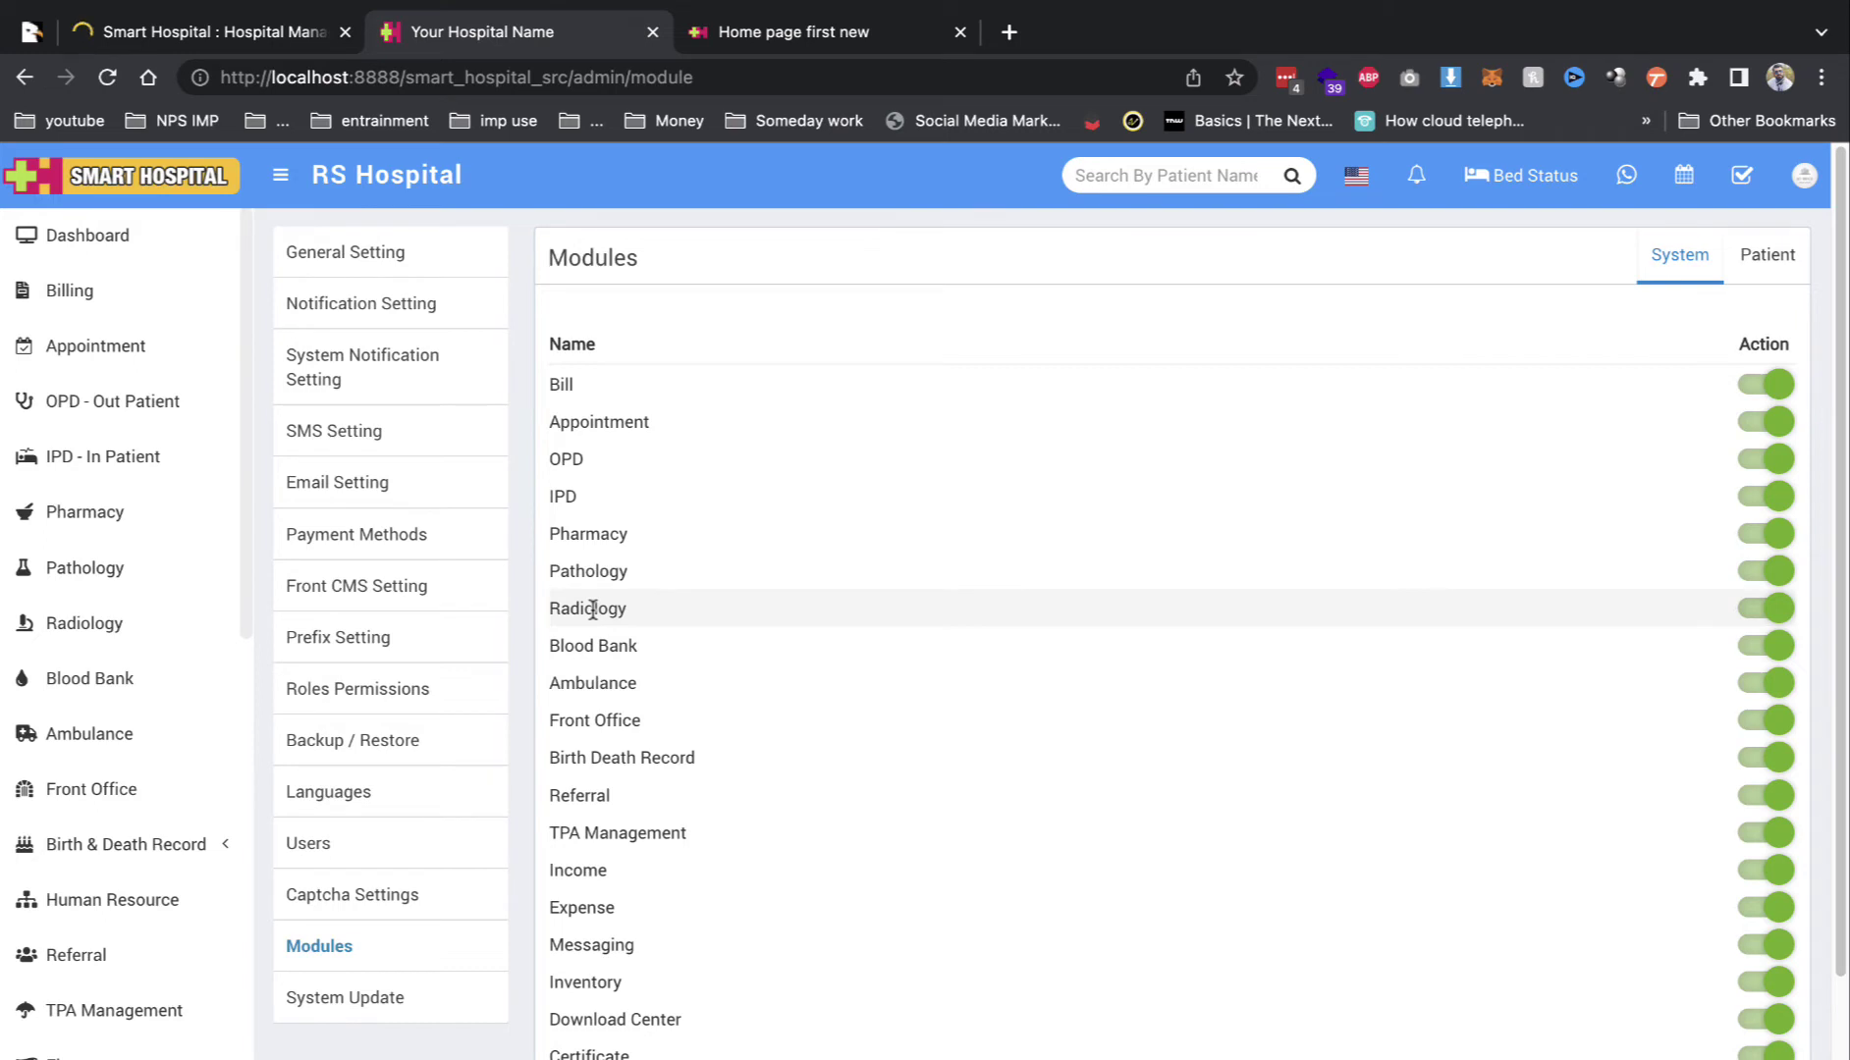
double_click(593, 609)
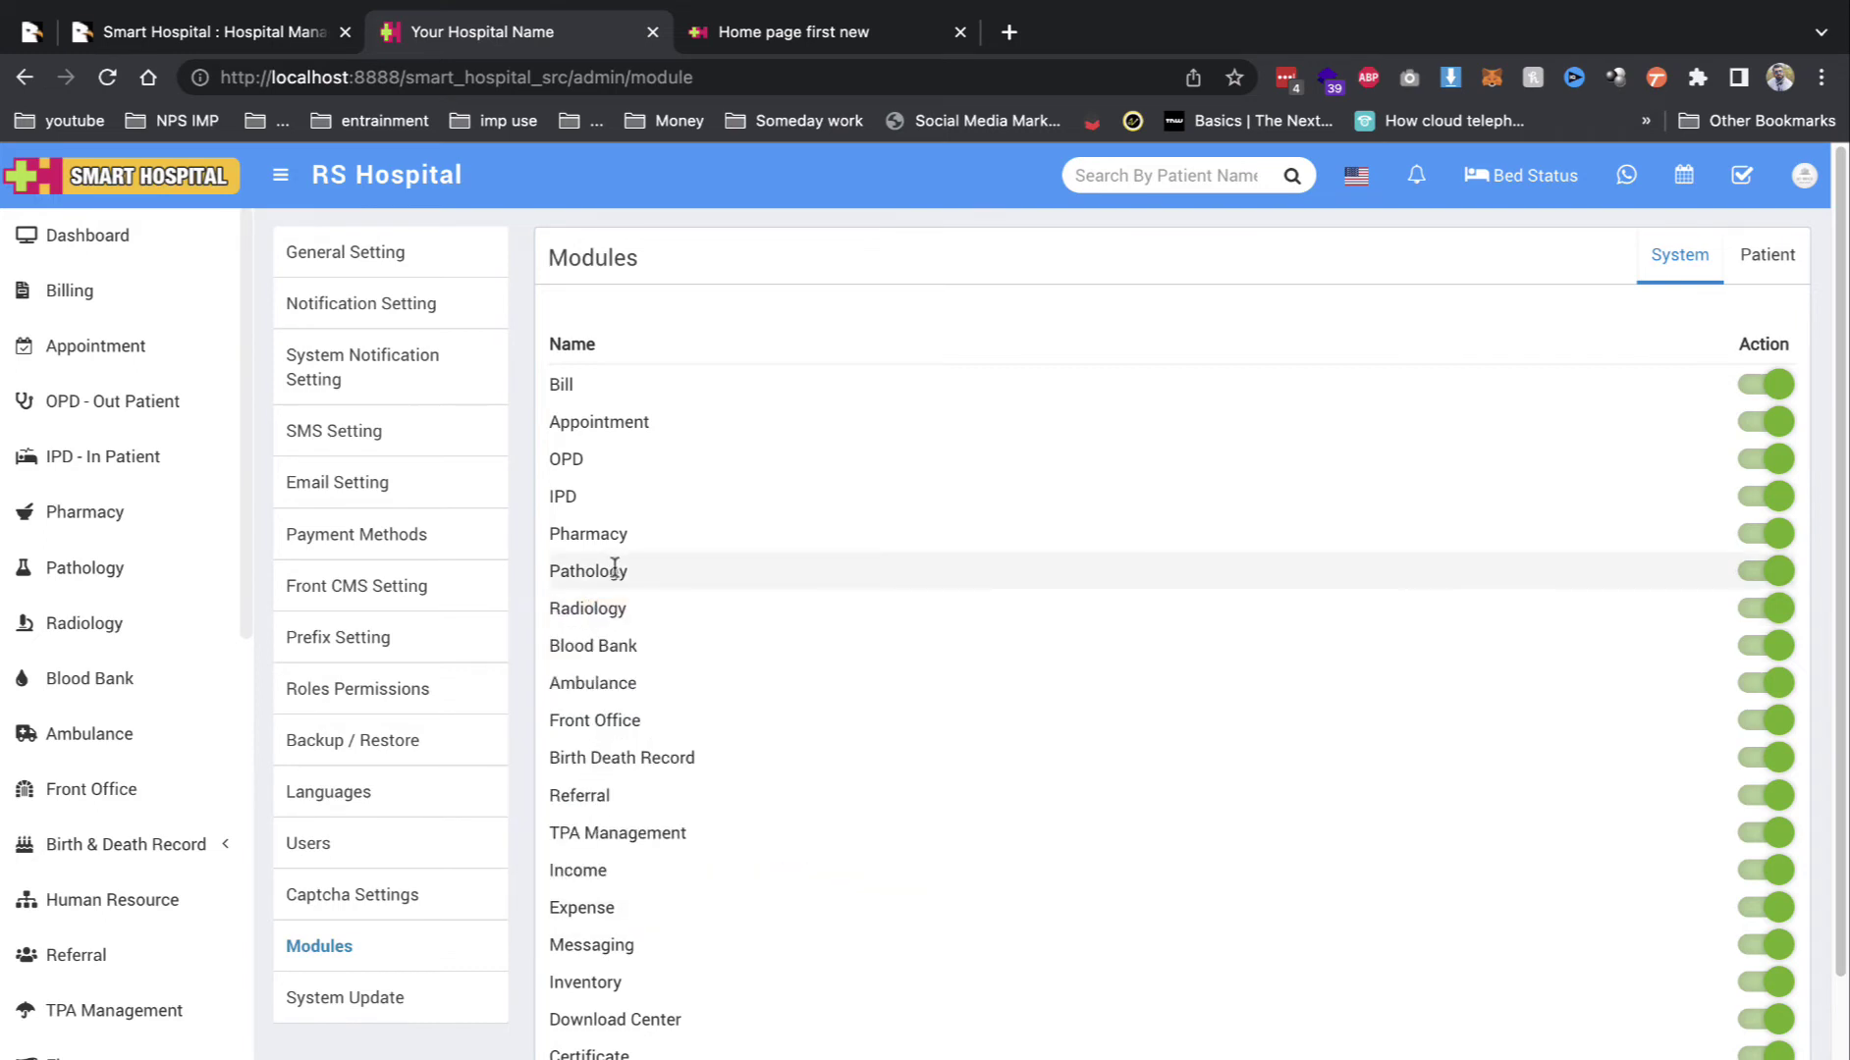
double_click(614, 571)
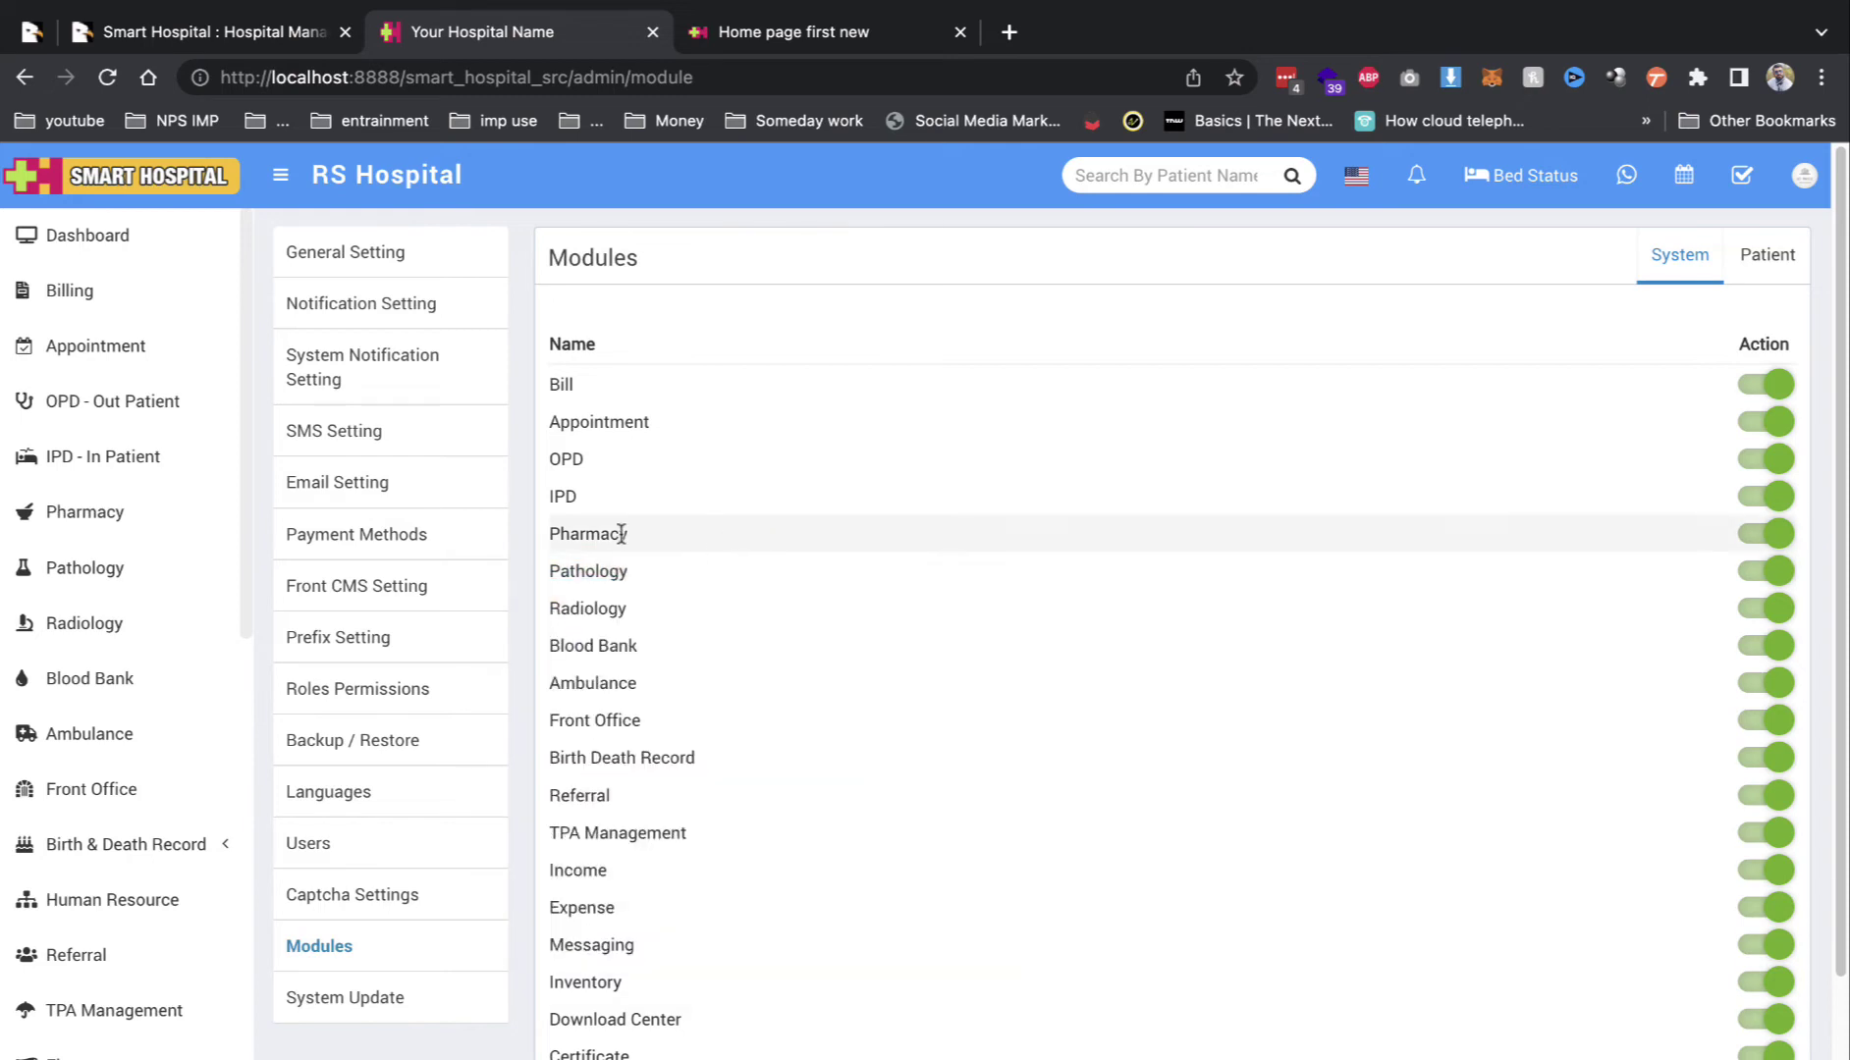
double_click(618, 534)
scroll(693, 713, down, 1)
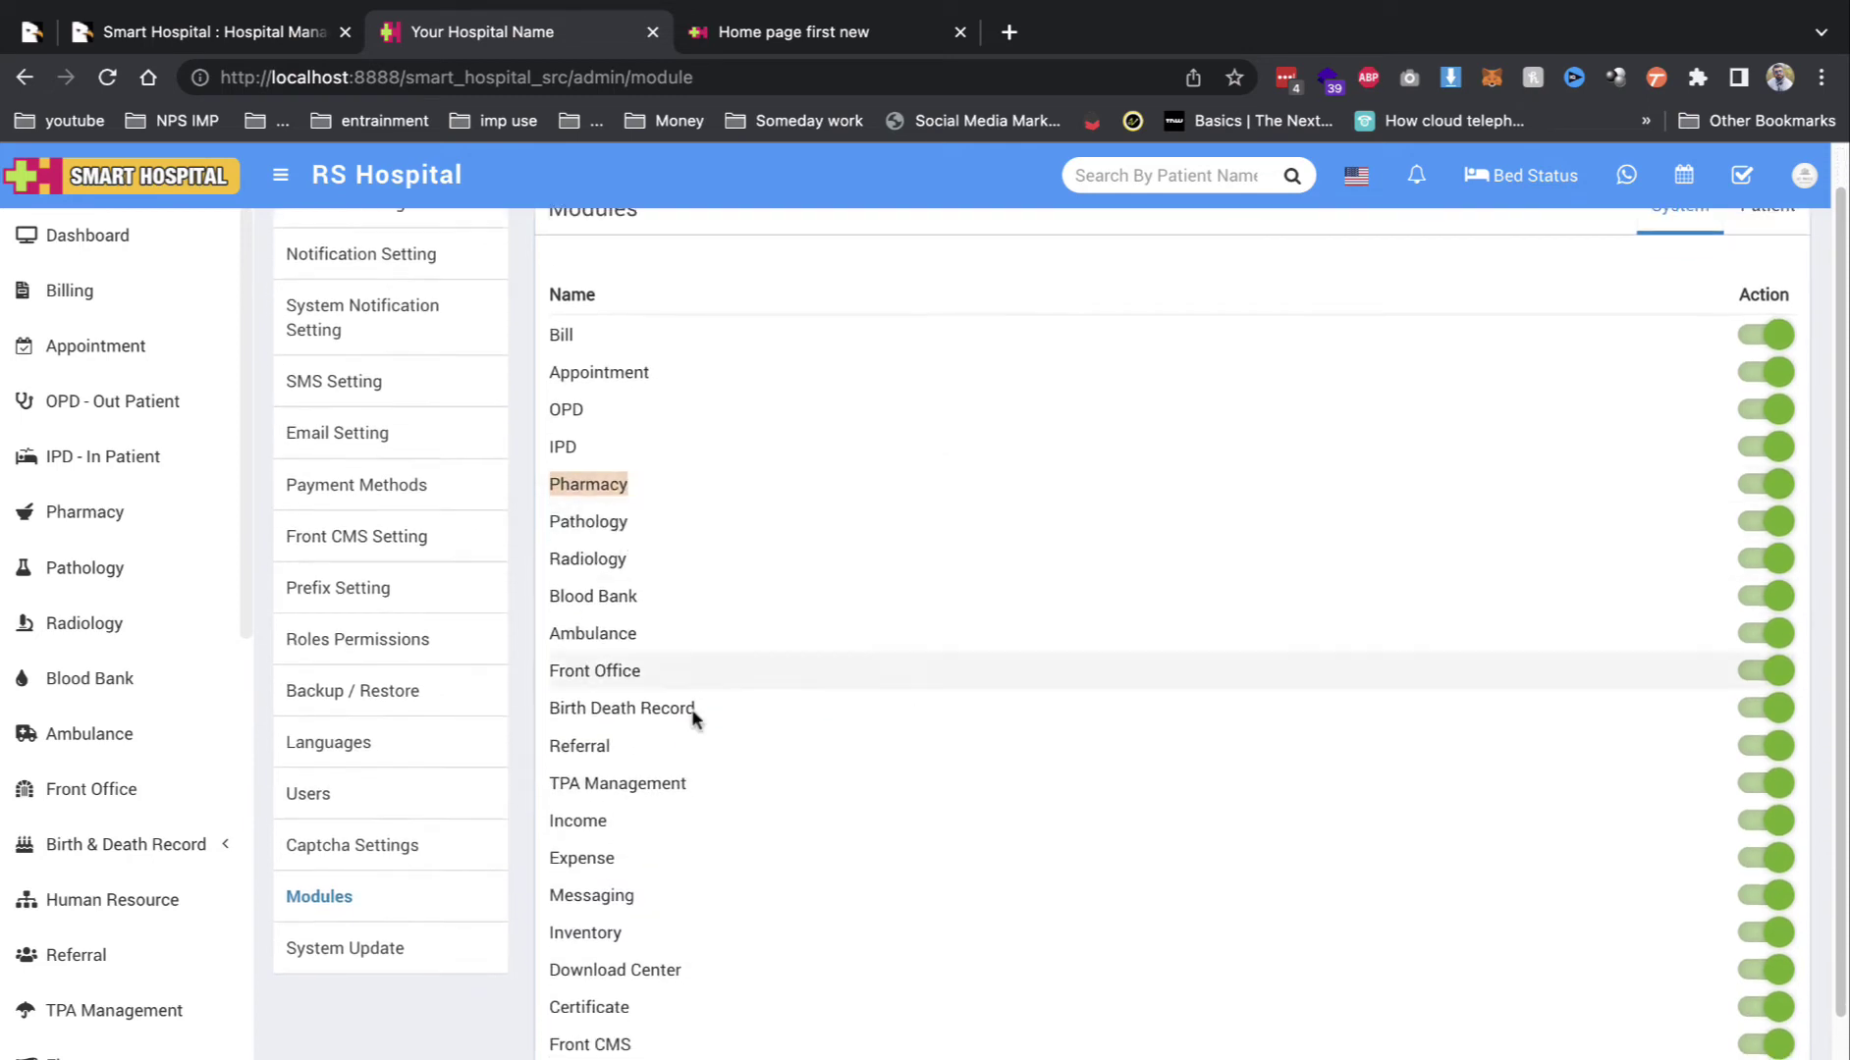
triple_click(601, 775)
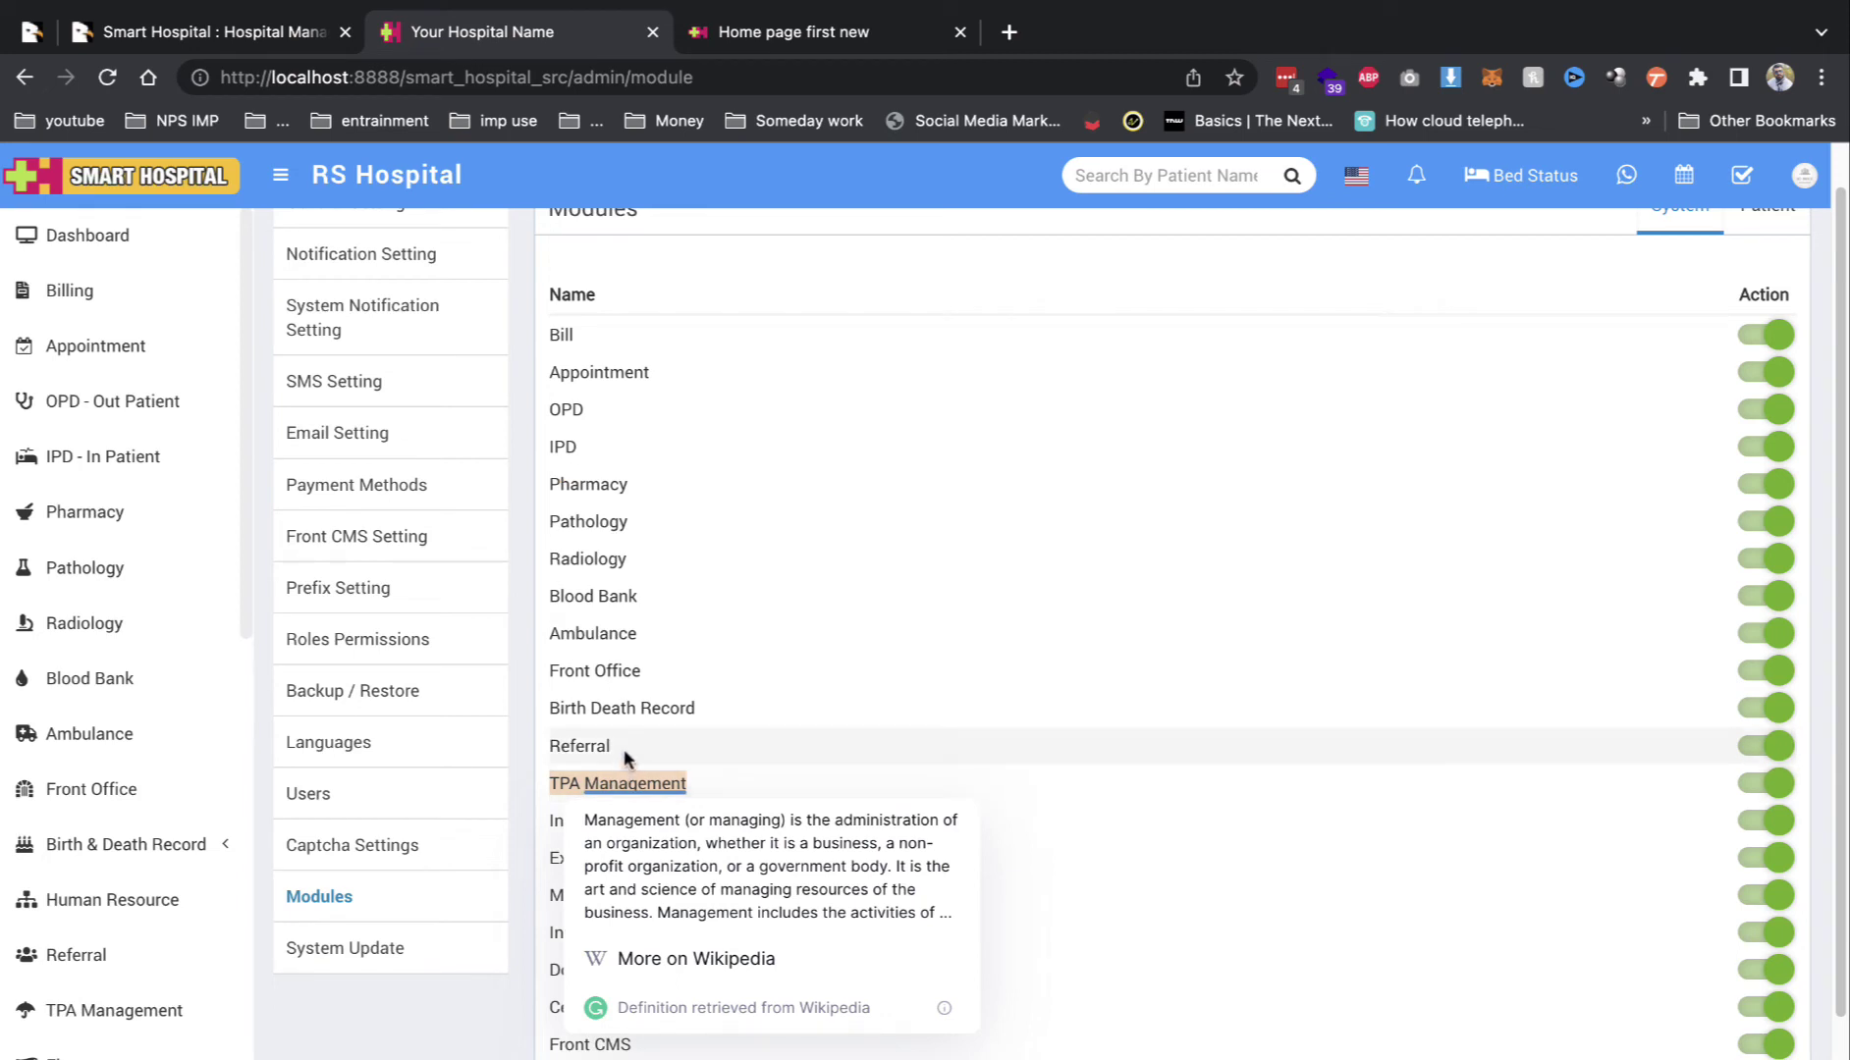
click(622, 749)
scroll(609, 766, down, 3)
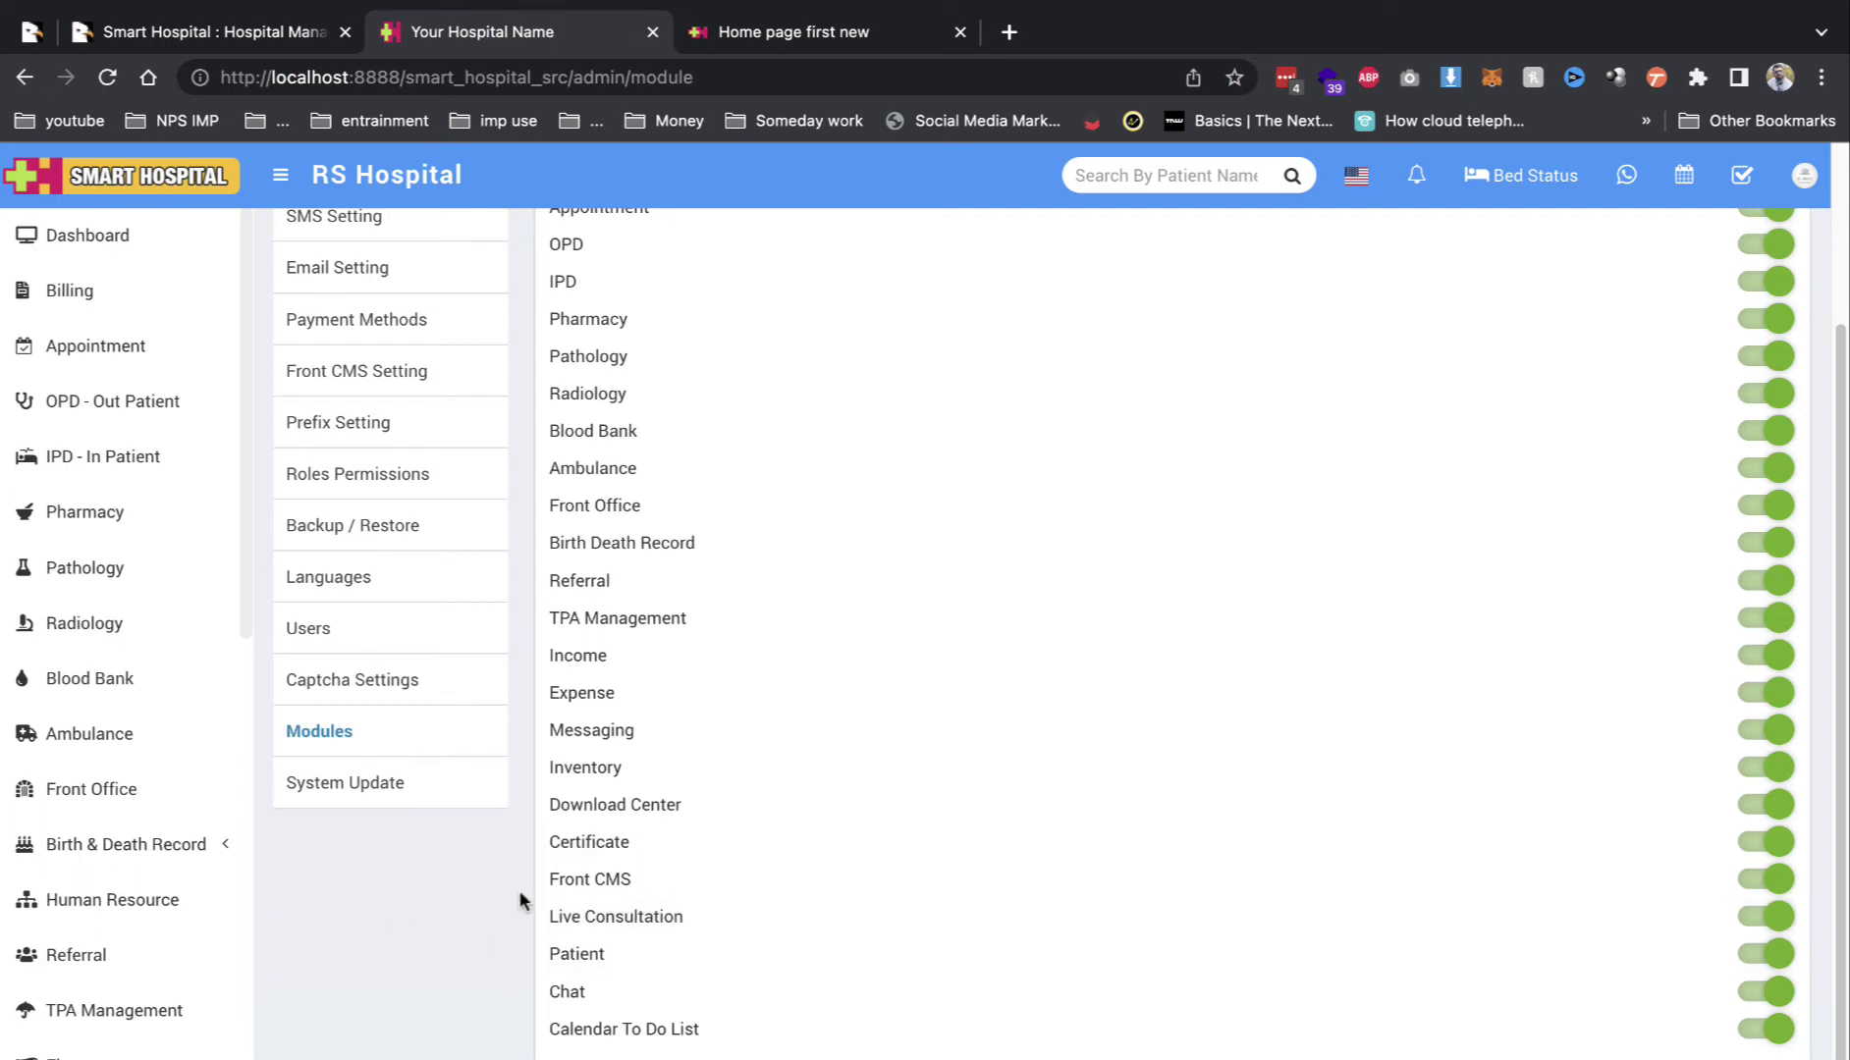
scroll(215, 701, down, 10)
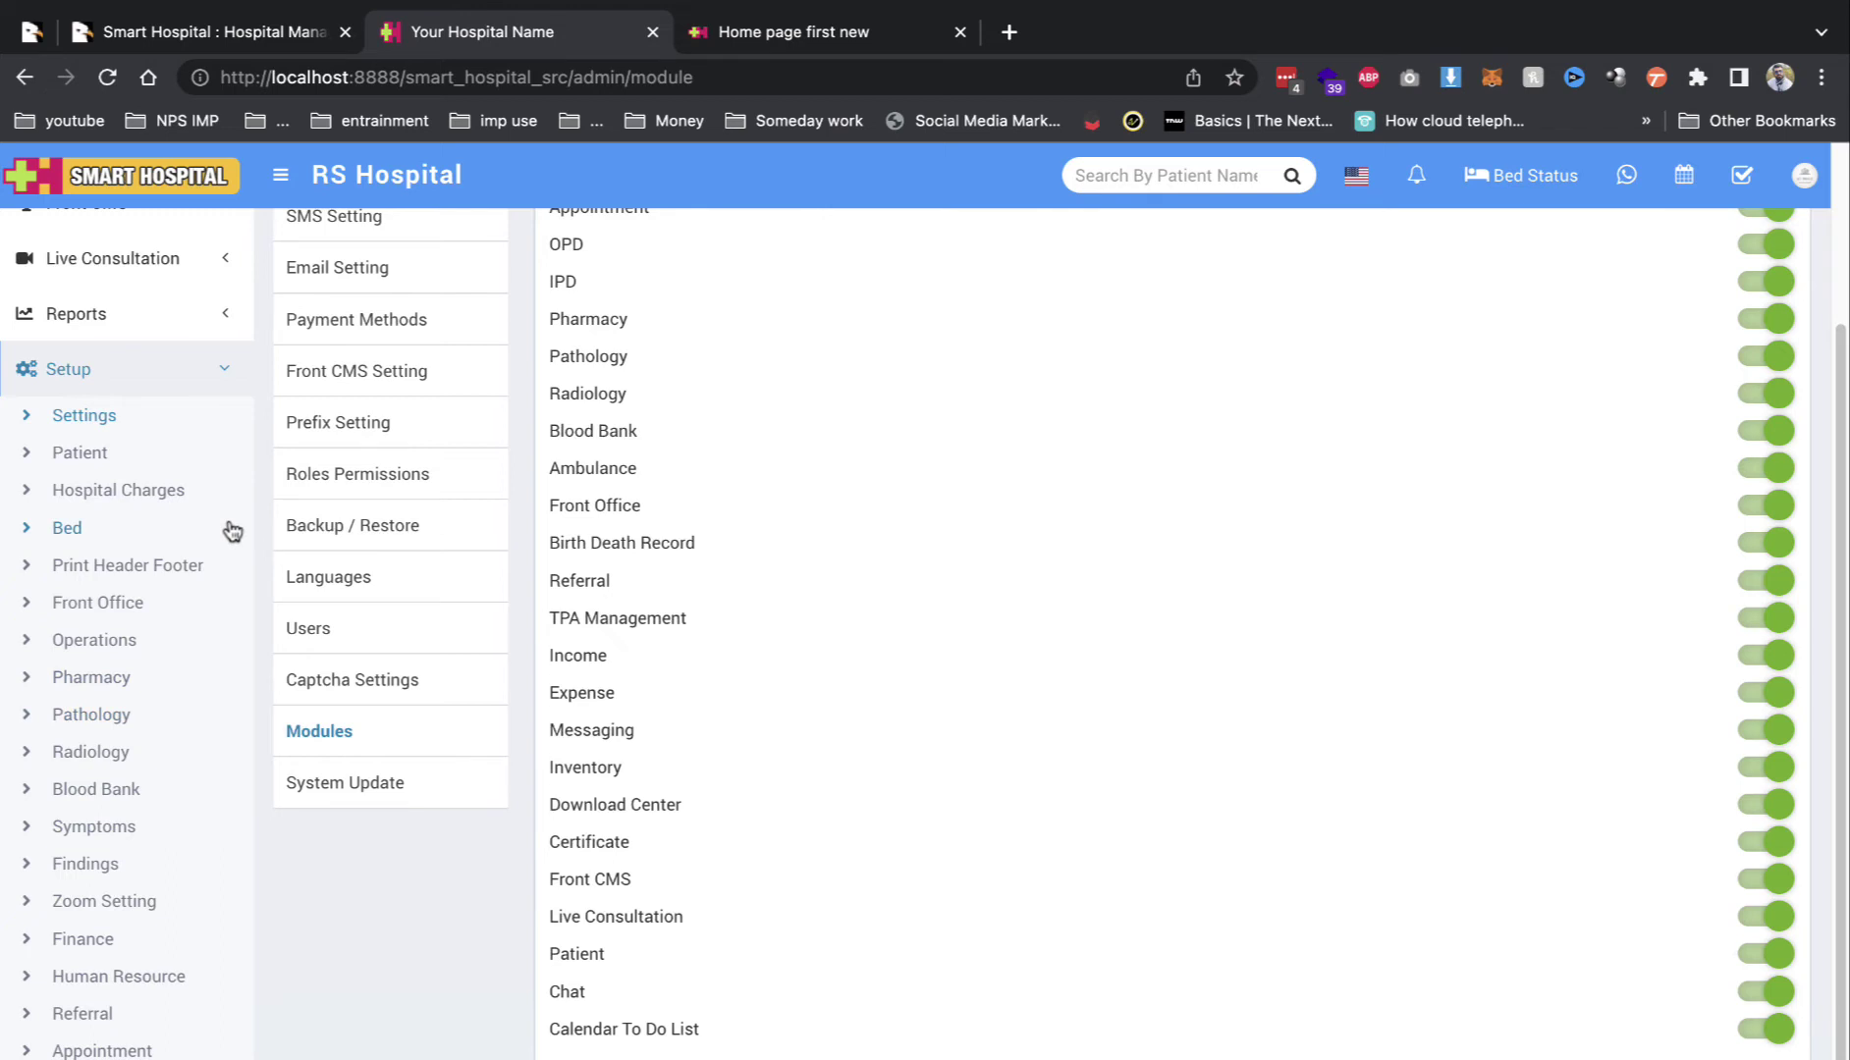
Step: Review the Zoom Setting form, then return to General Setting showing RS Hospital, INR and ₹
click(137, 899)
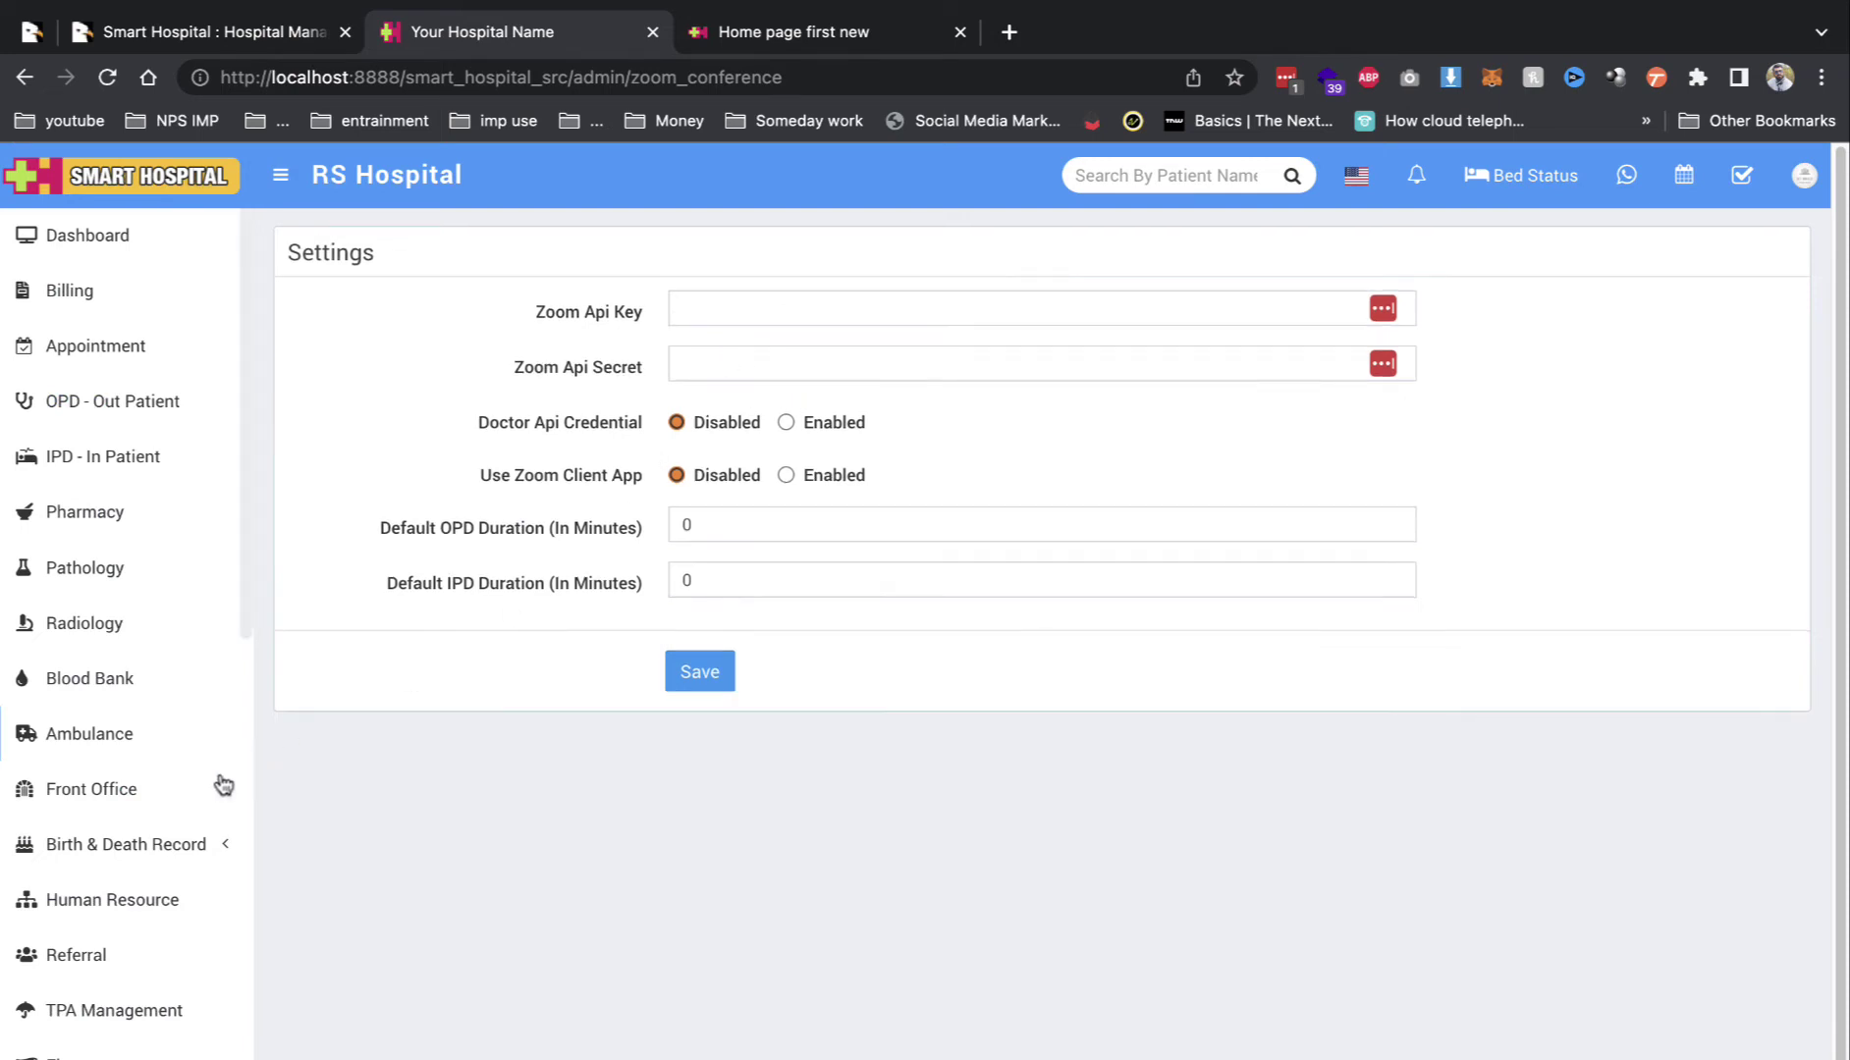
scroll(219, 795, down, 10)
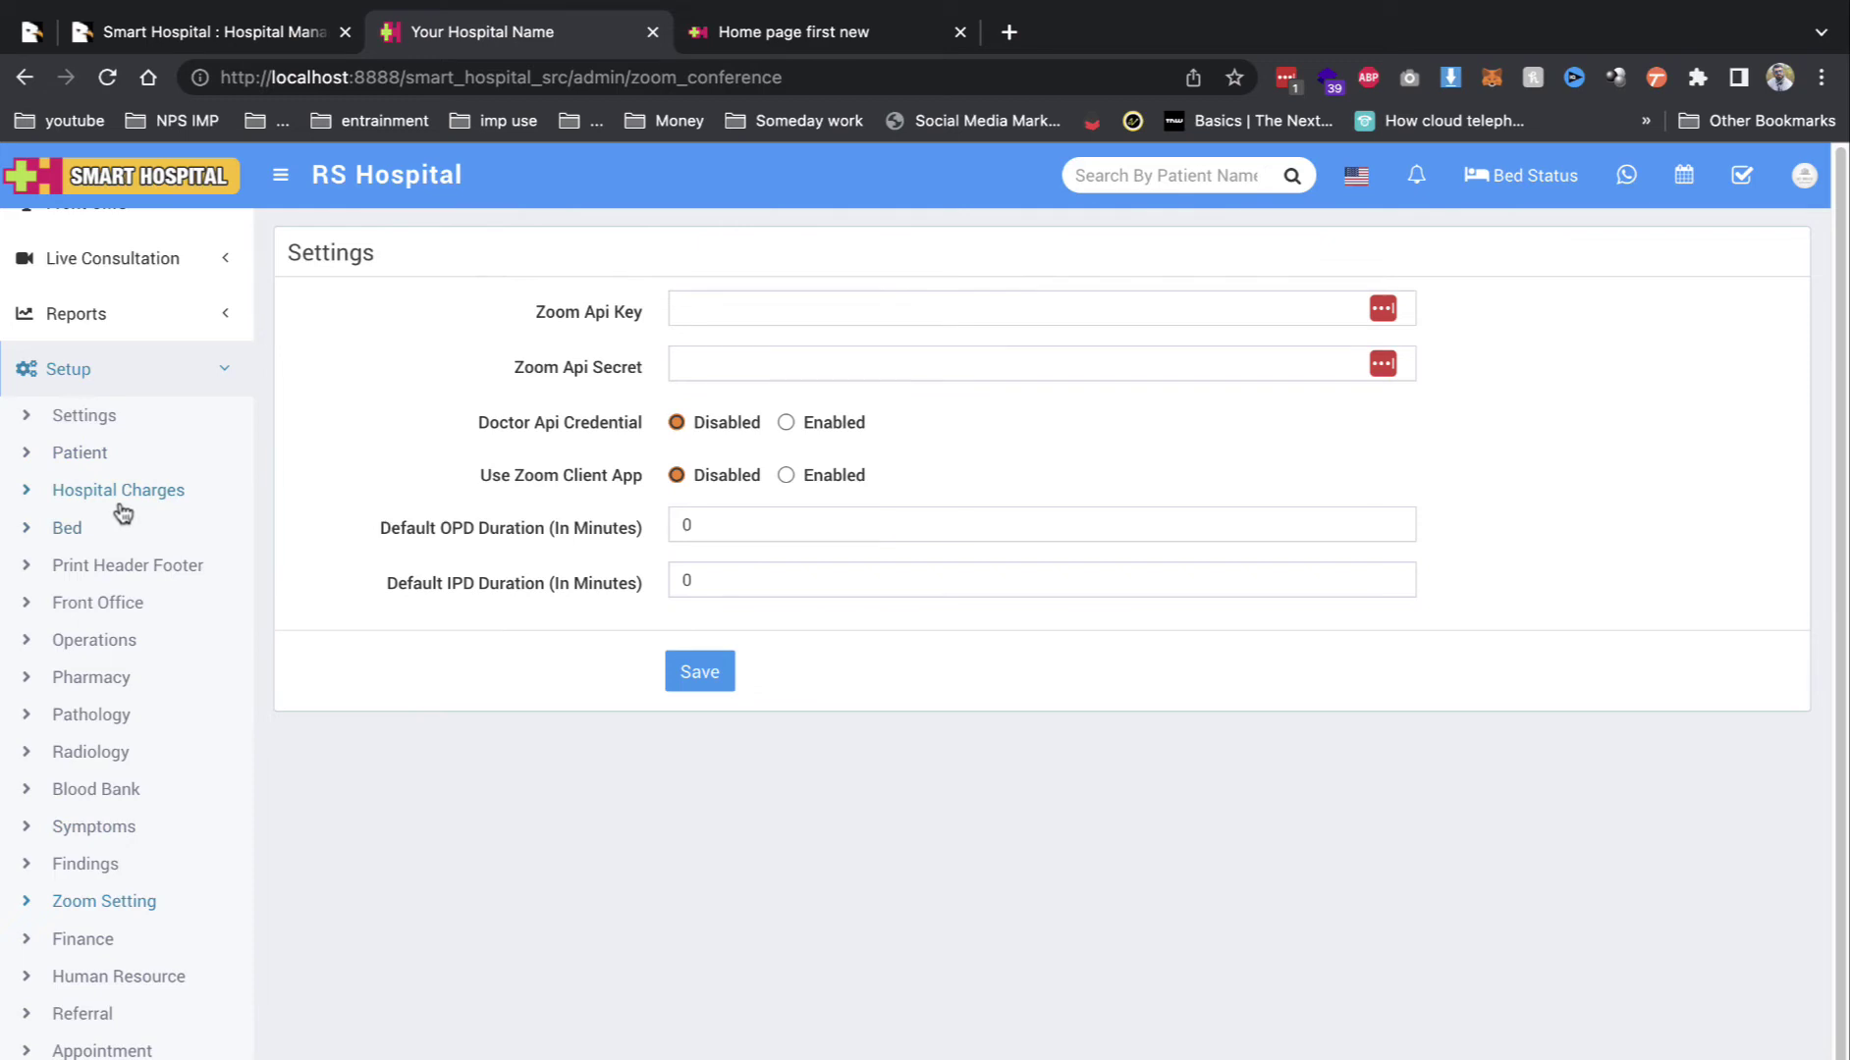
scroll(89, 423, up, 10)
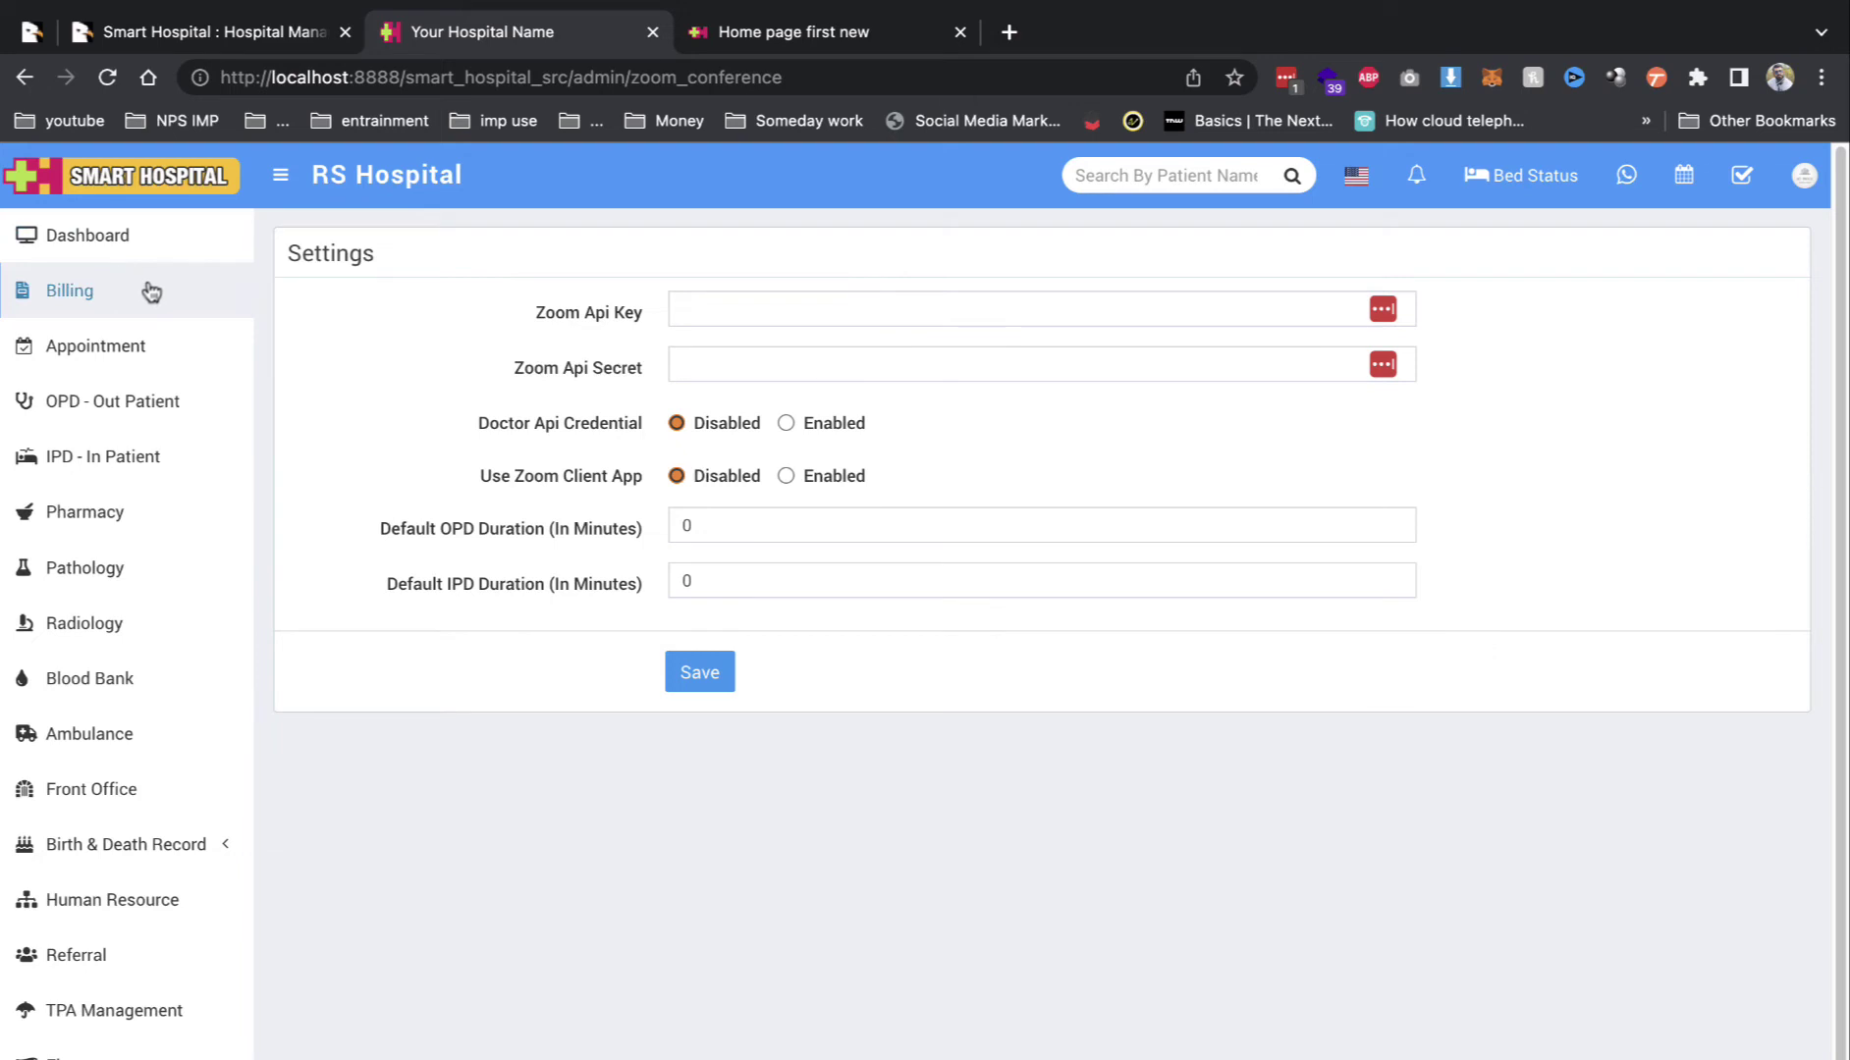
click(1520, 175)
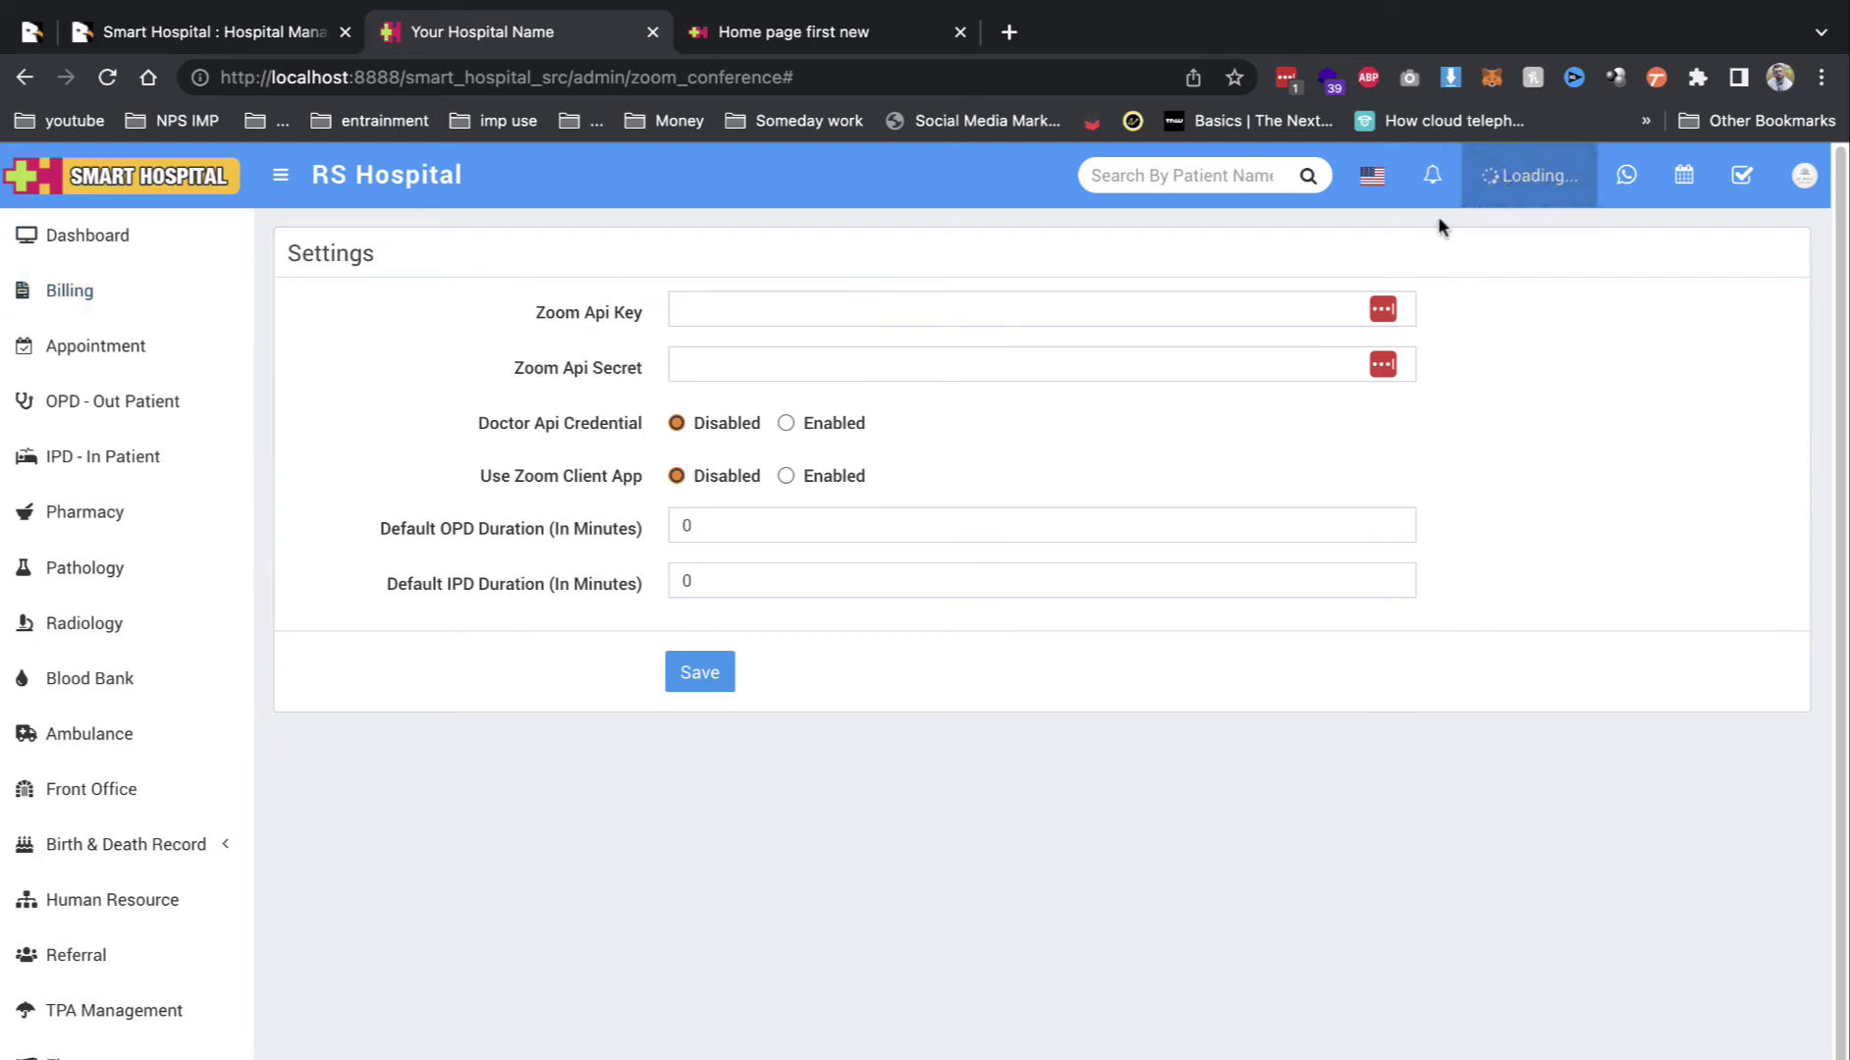
scroll(236, 741, down, 5)
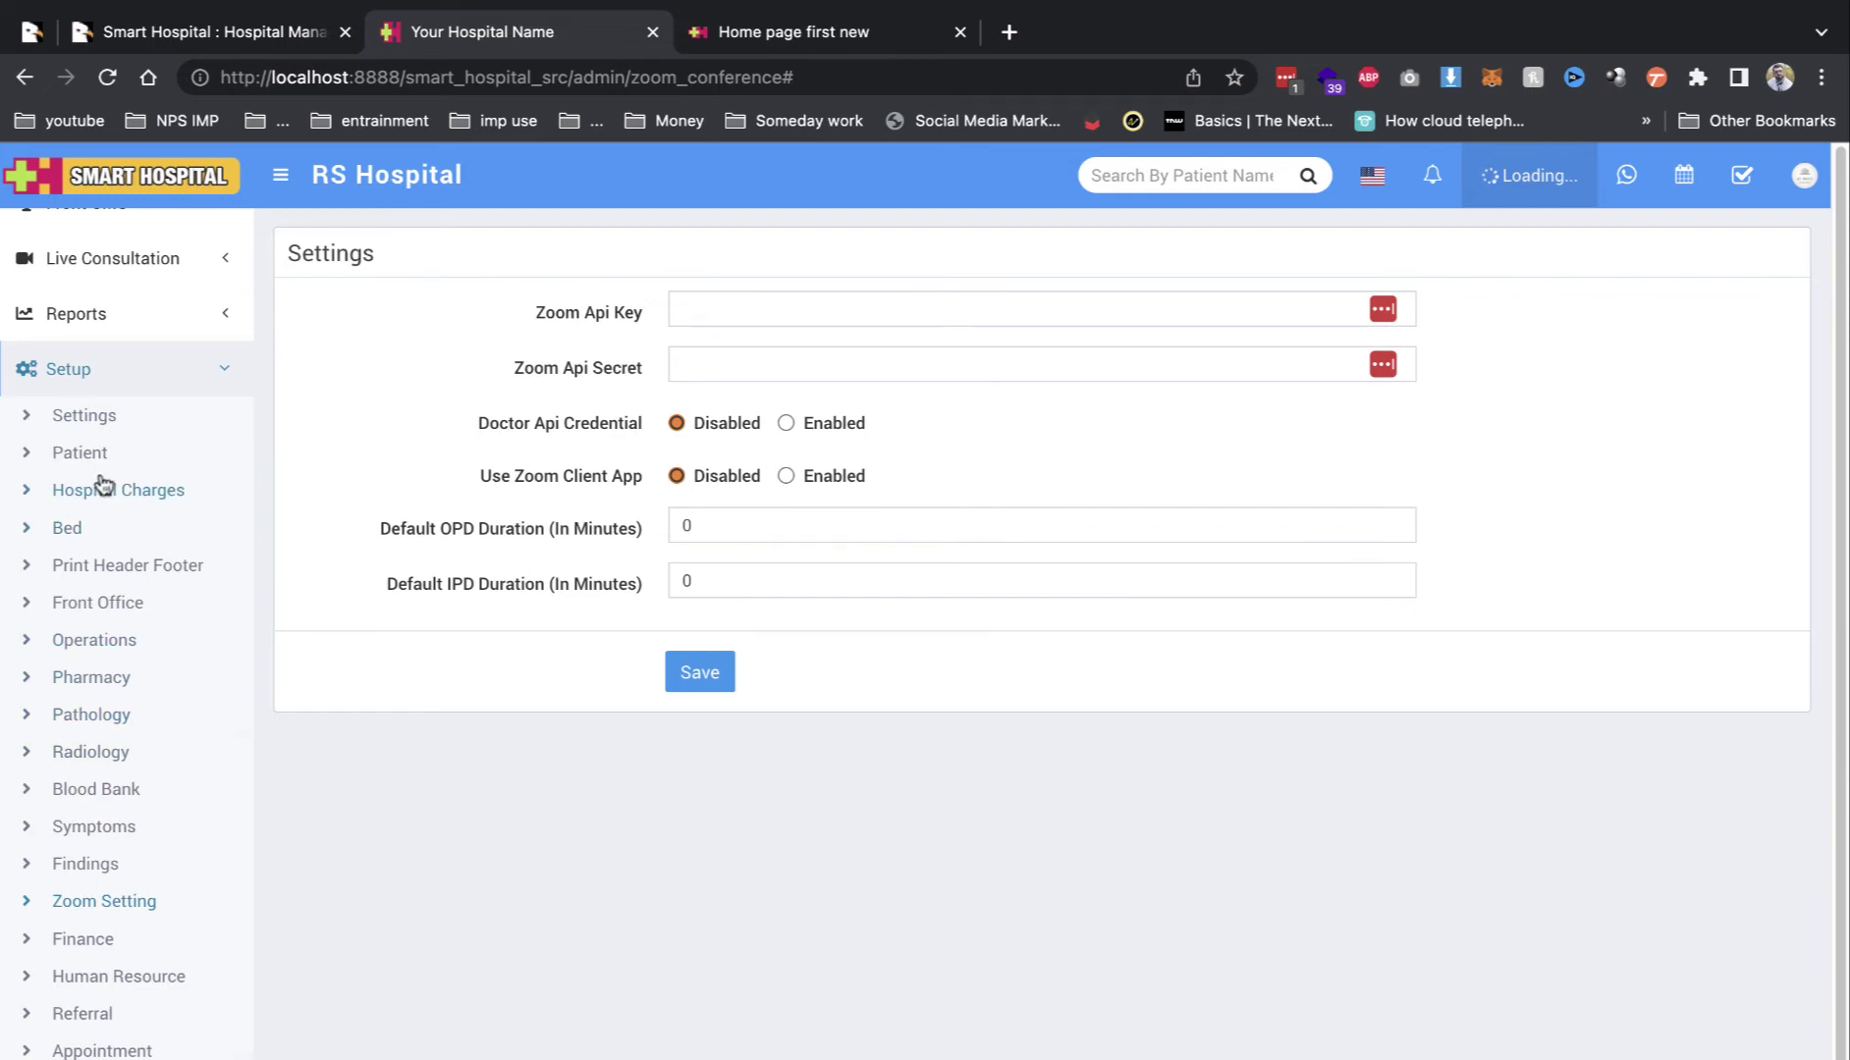
click(118, 414)
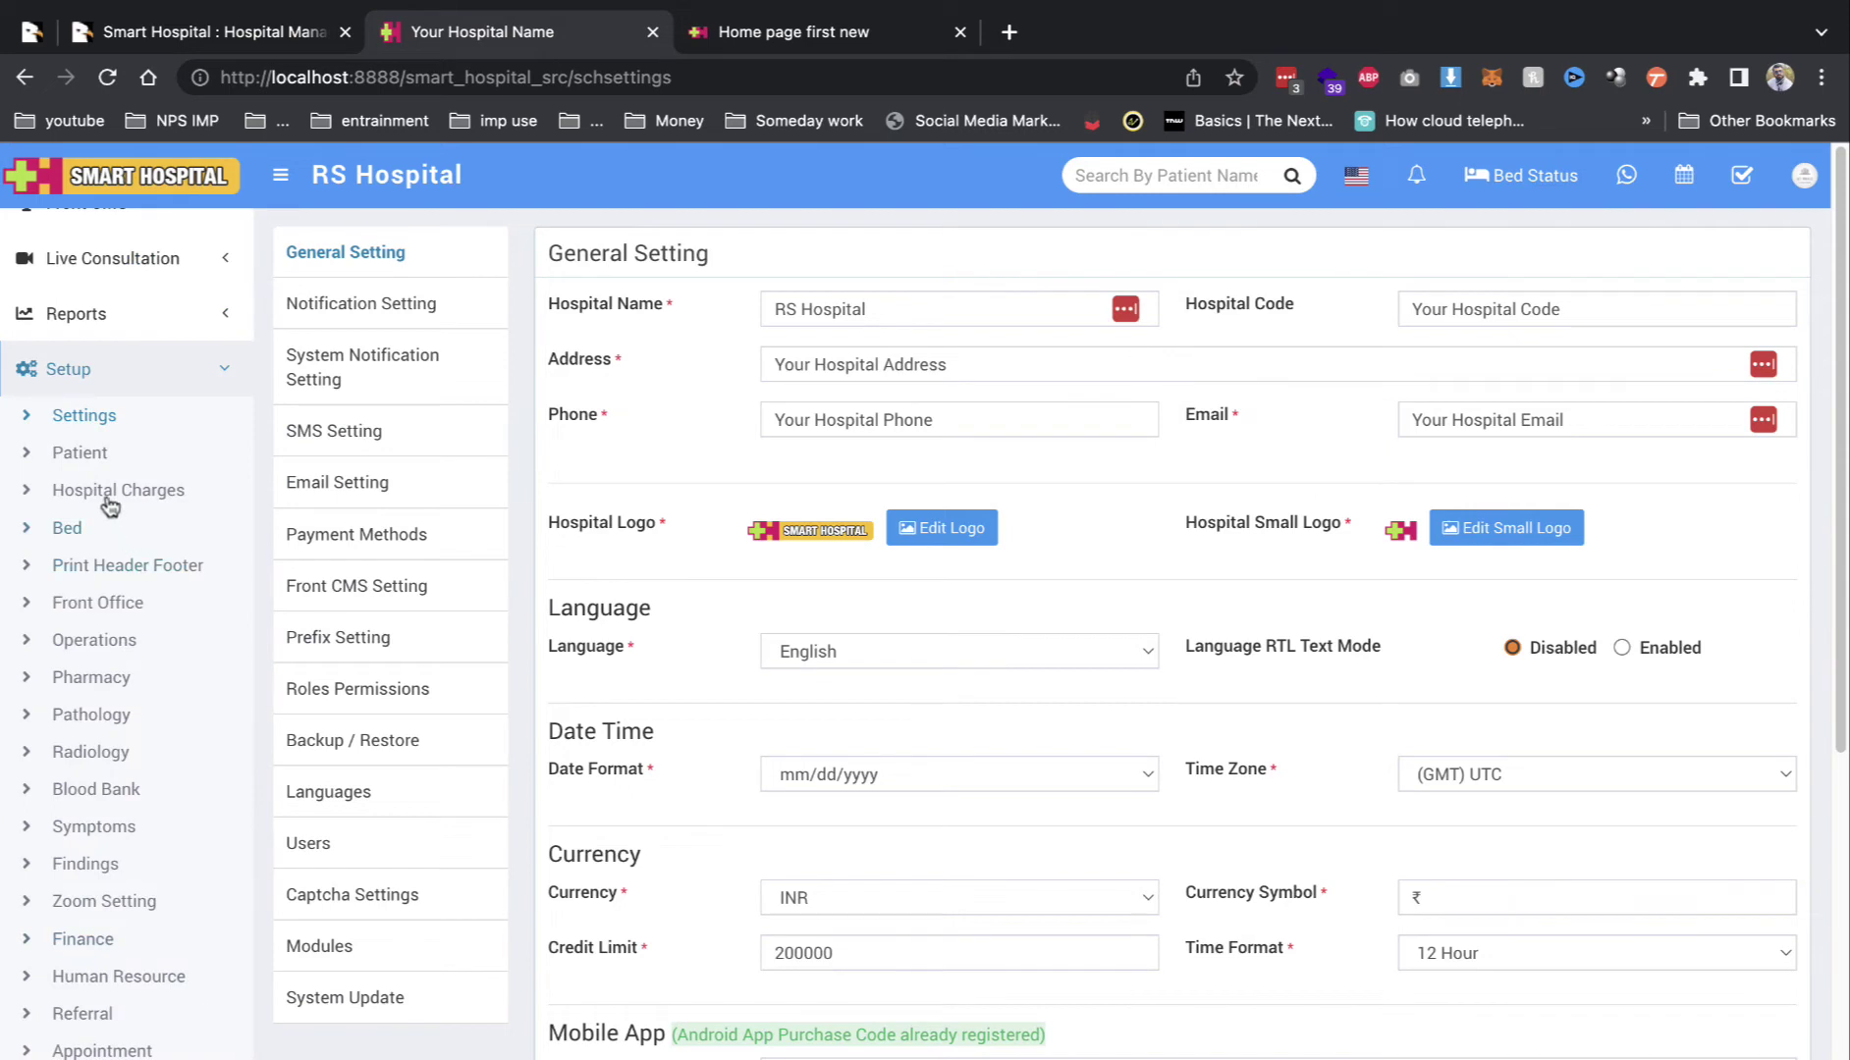
Step: Look over Hospital Charges' charge categories, tax categories and charge types, including Radiology
click(120, 490)
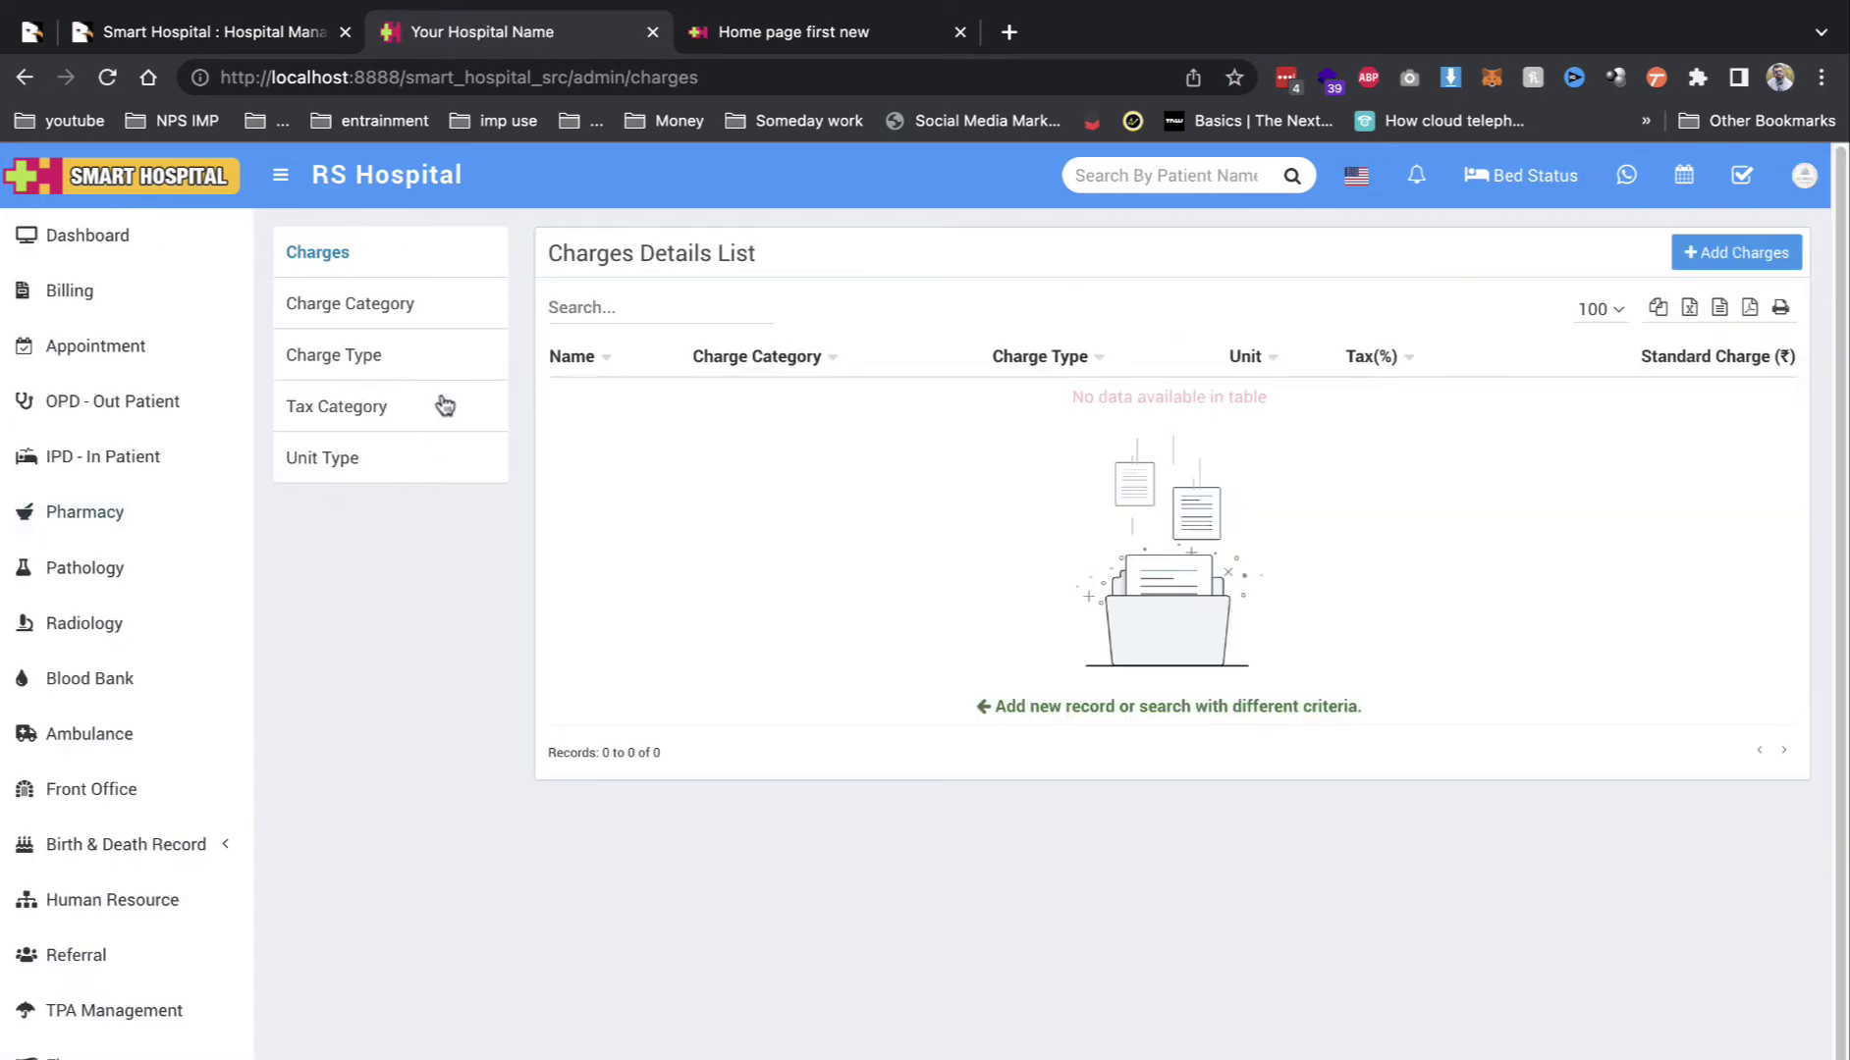
click(370, 322)
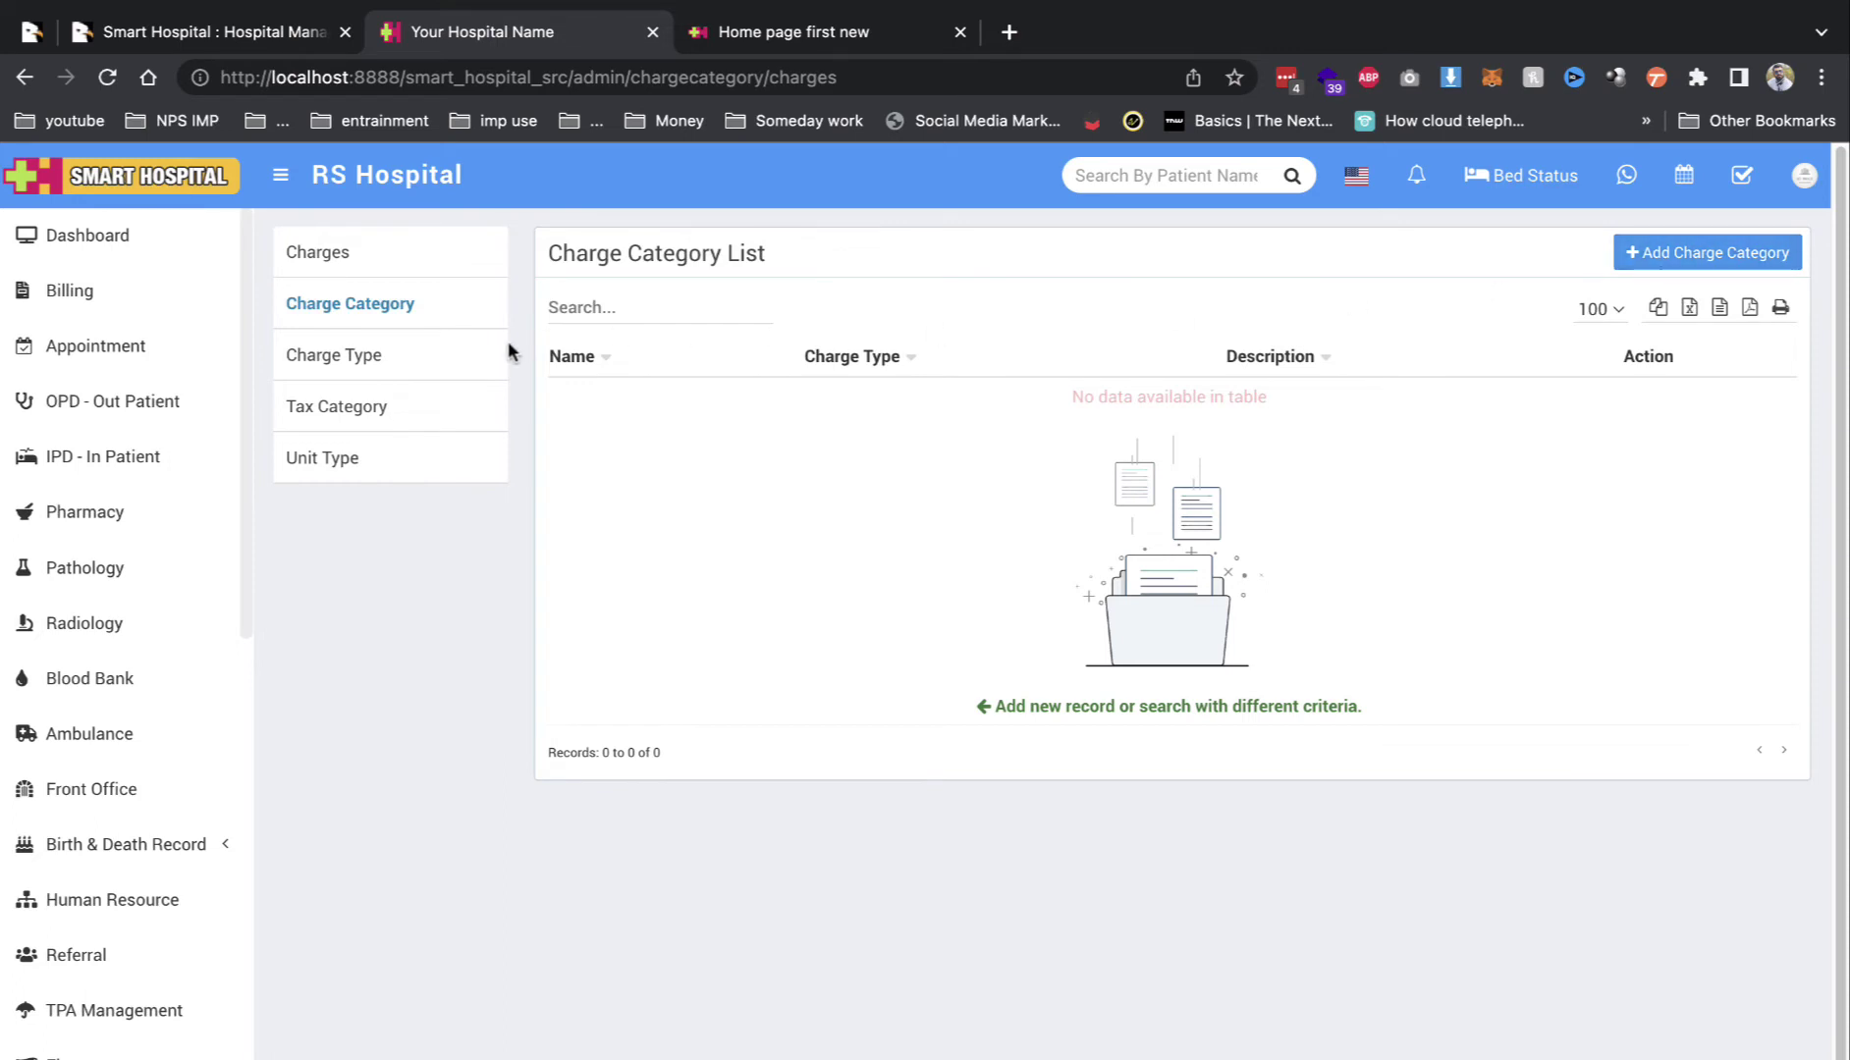
click(430, 412)
click(396, 363)
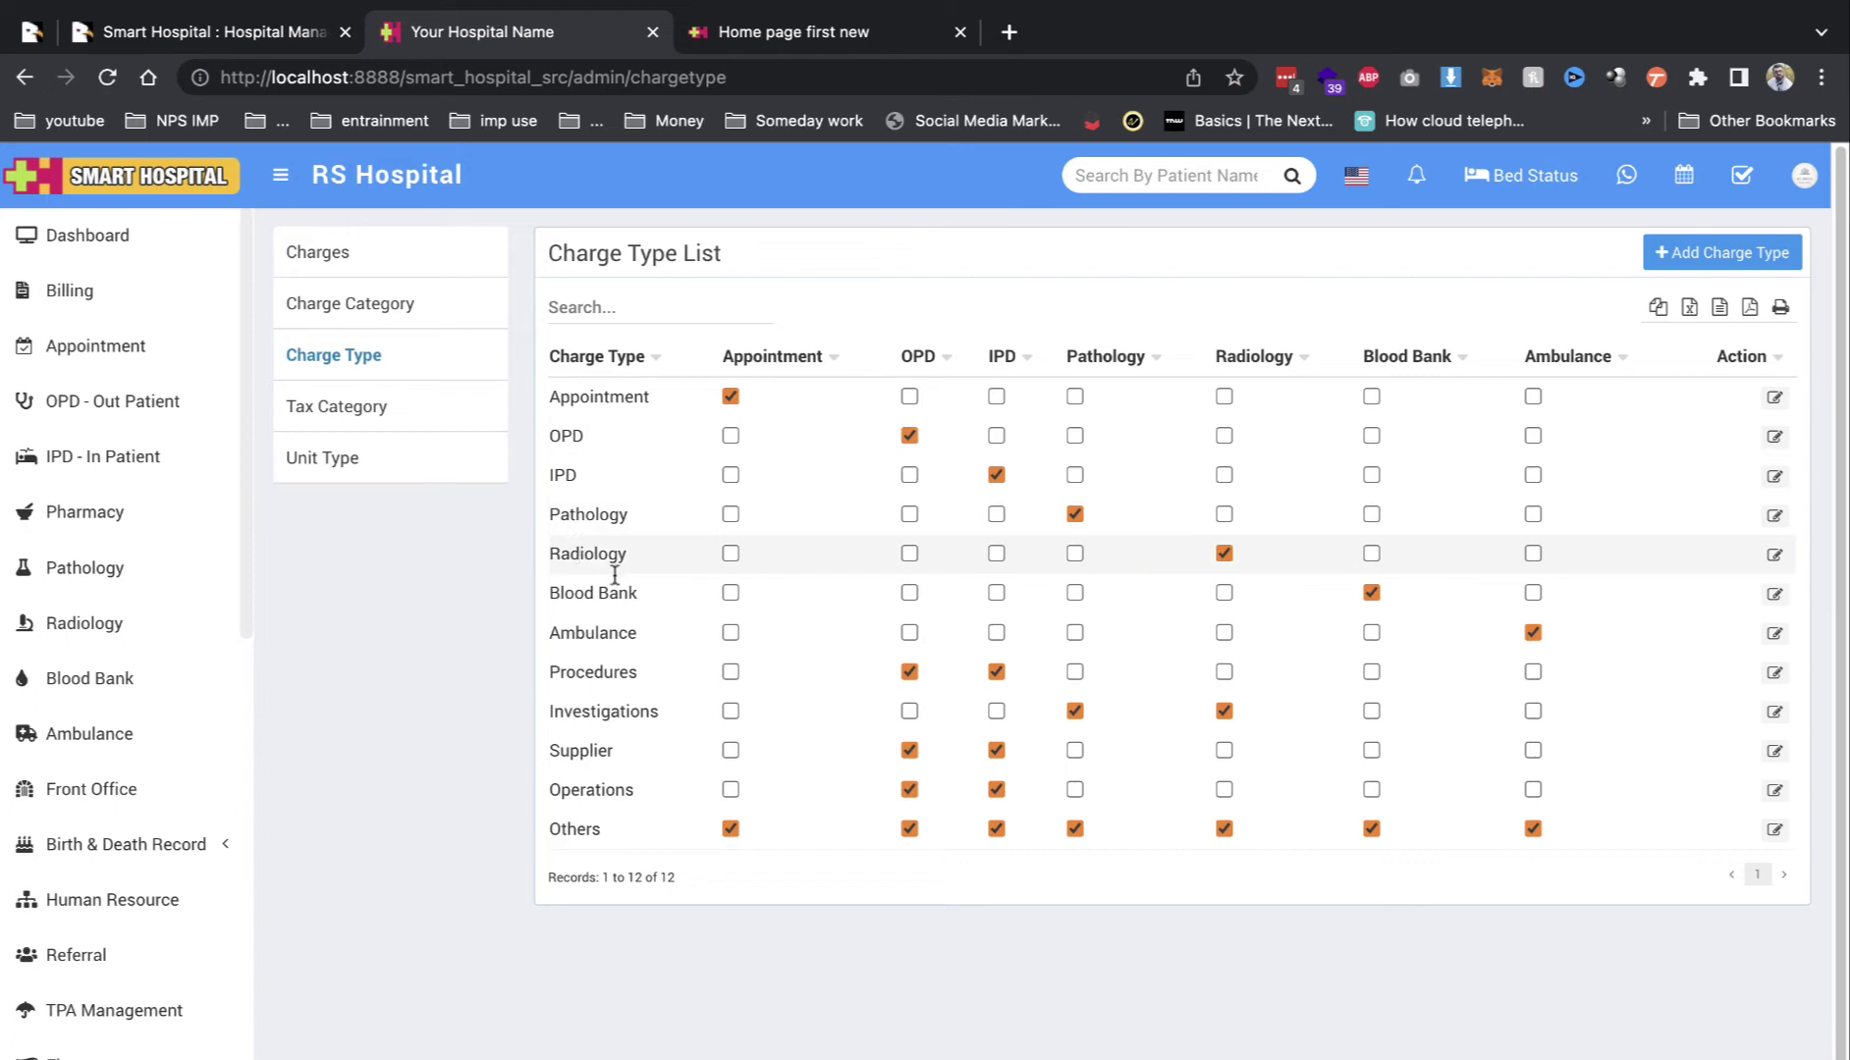
double_click(578, 551)
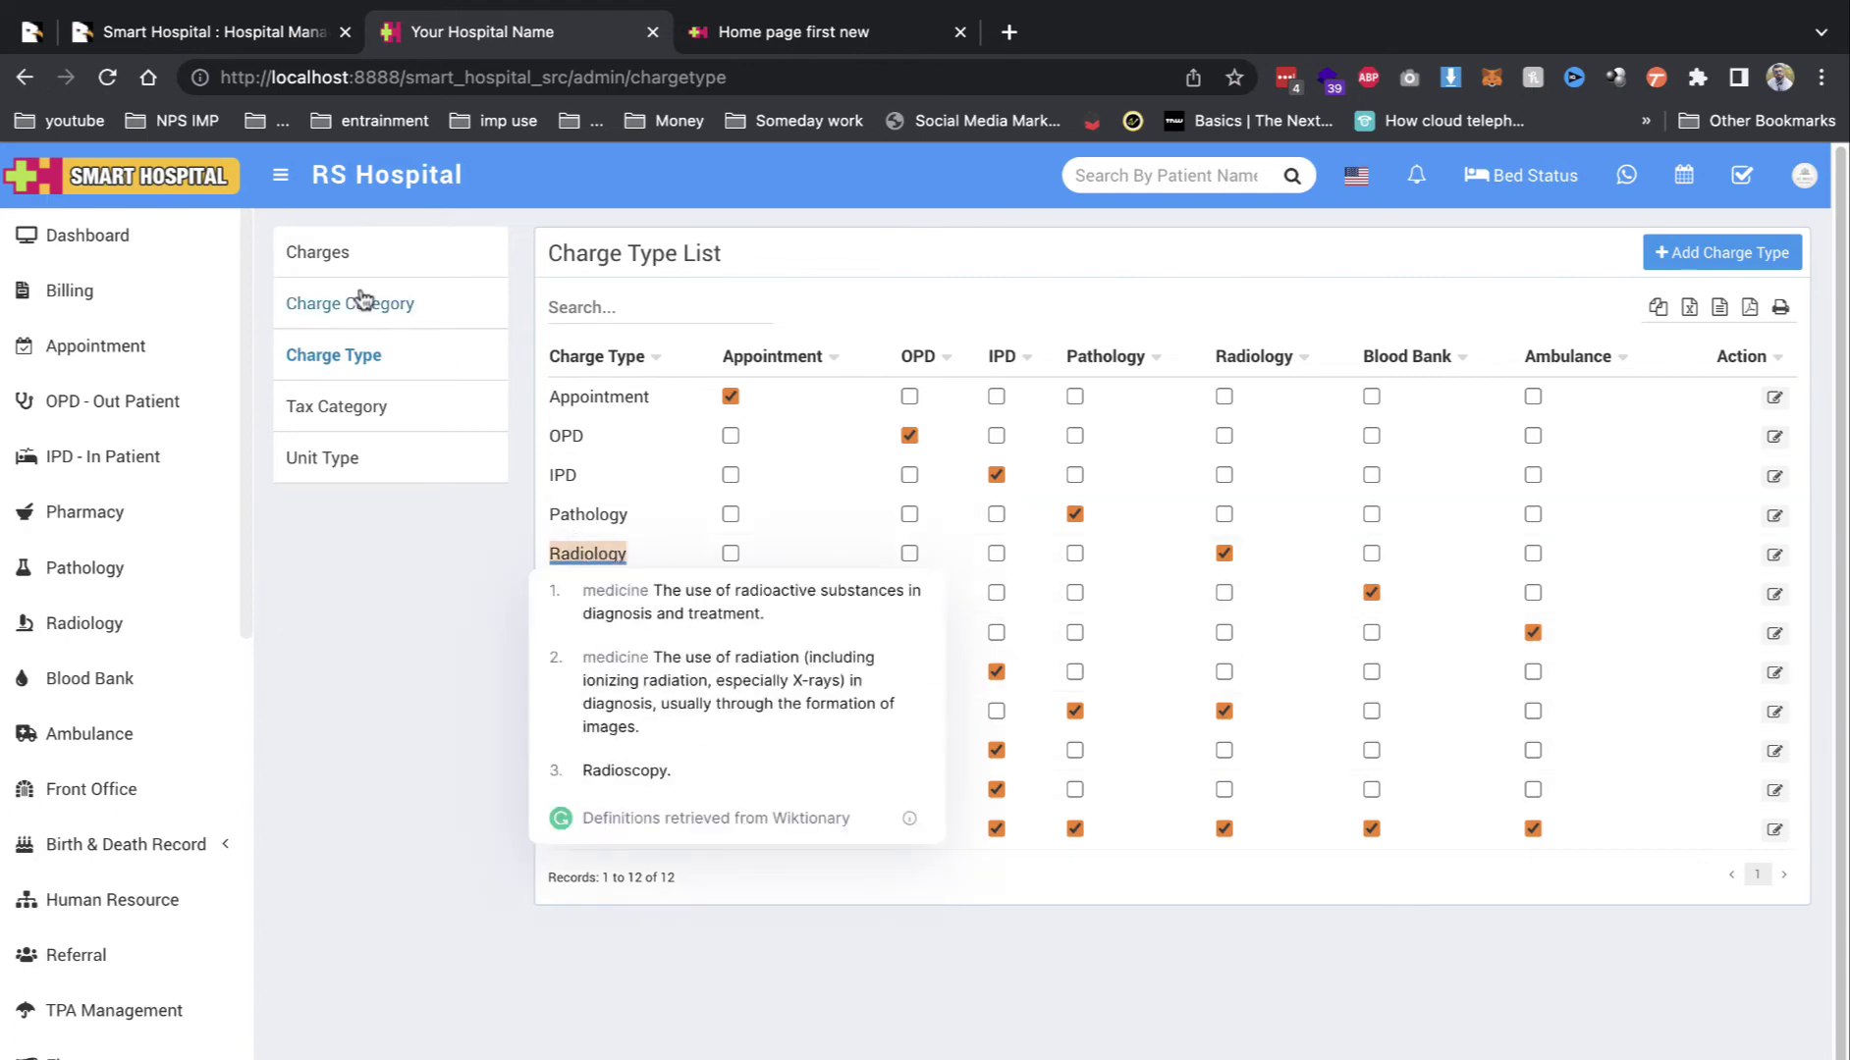
click(351, 260)
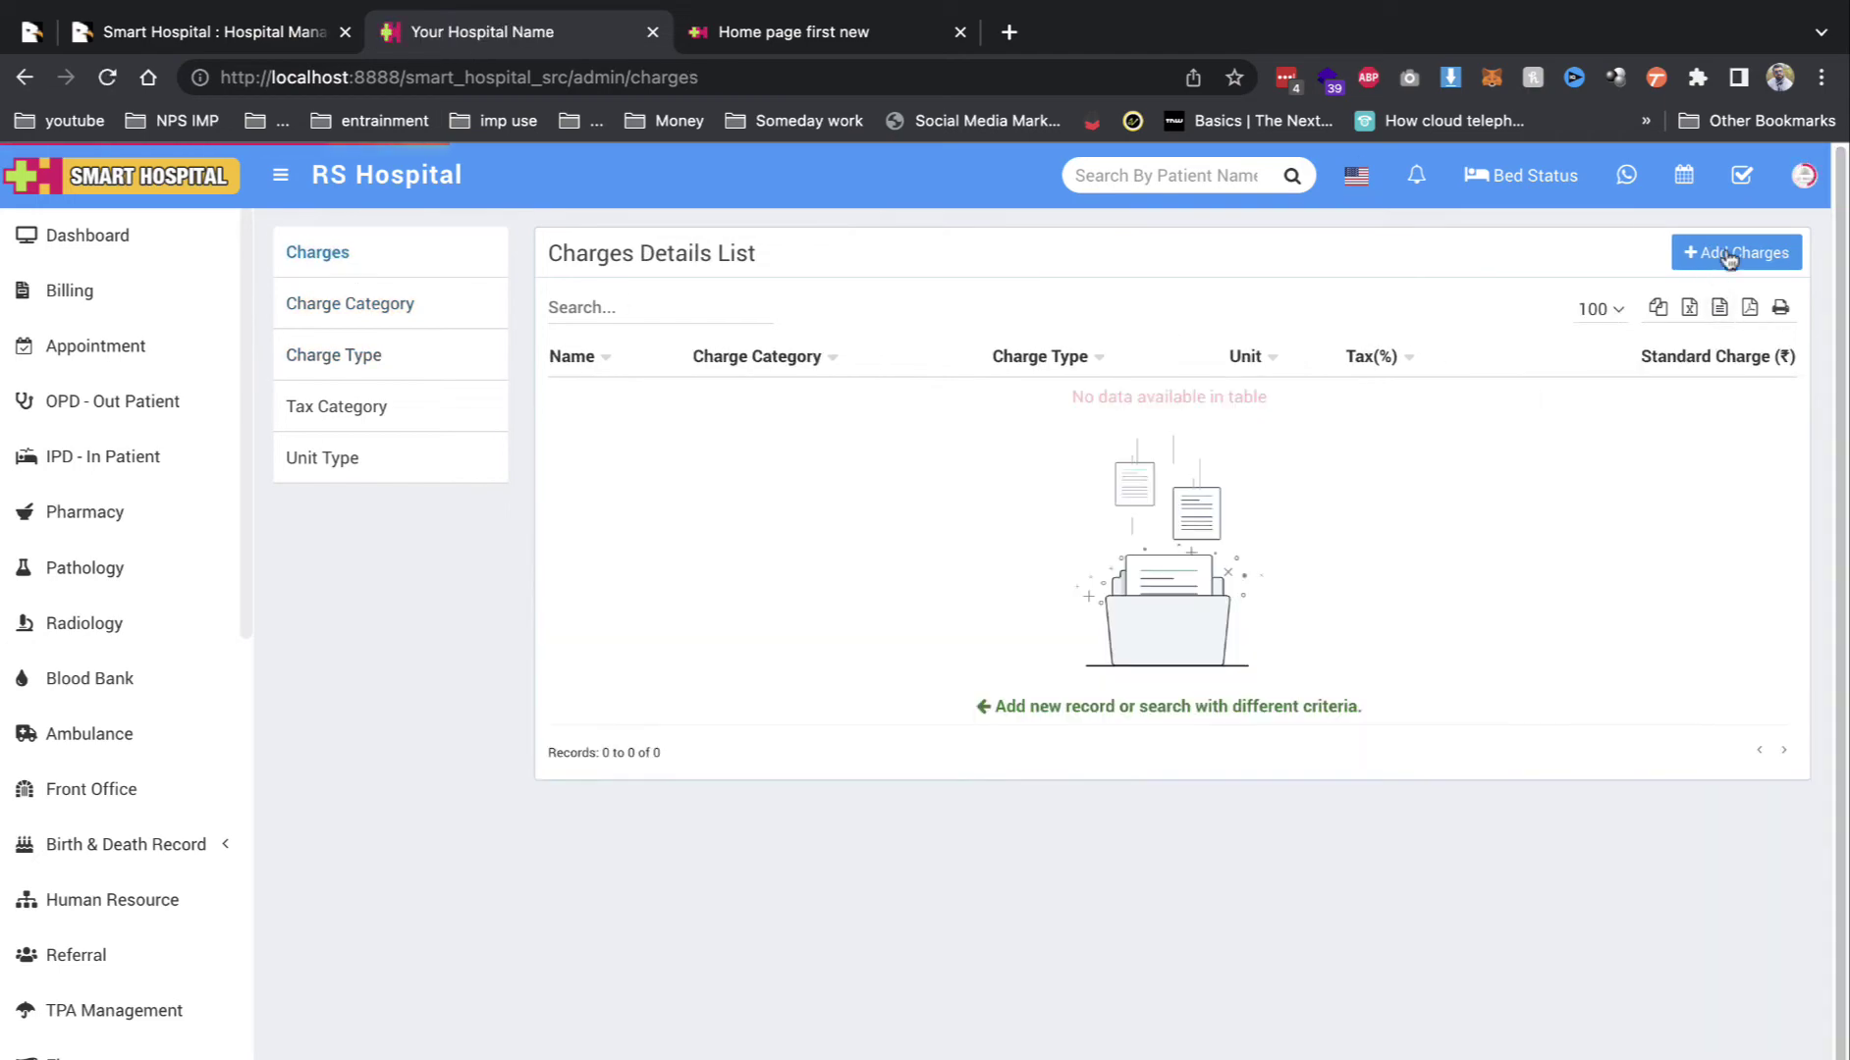
Step: Start an Add Charges form with Radiology as charge type, then close it unsaved
click(1729, 255)
click(511, 332)
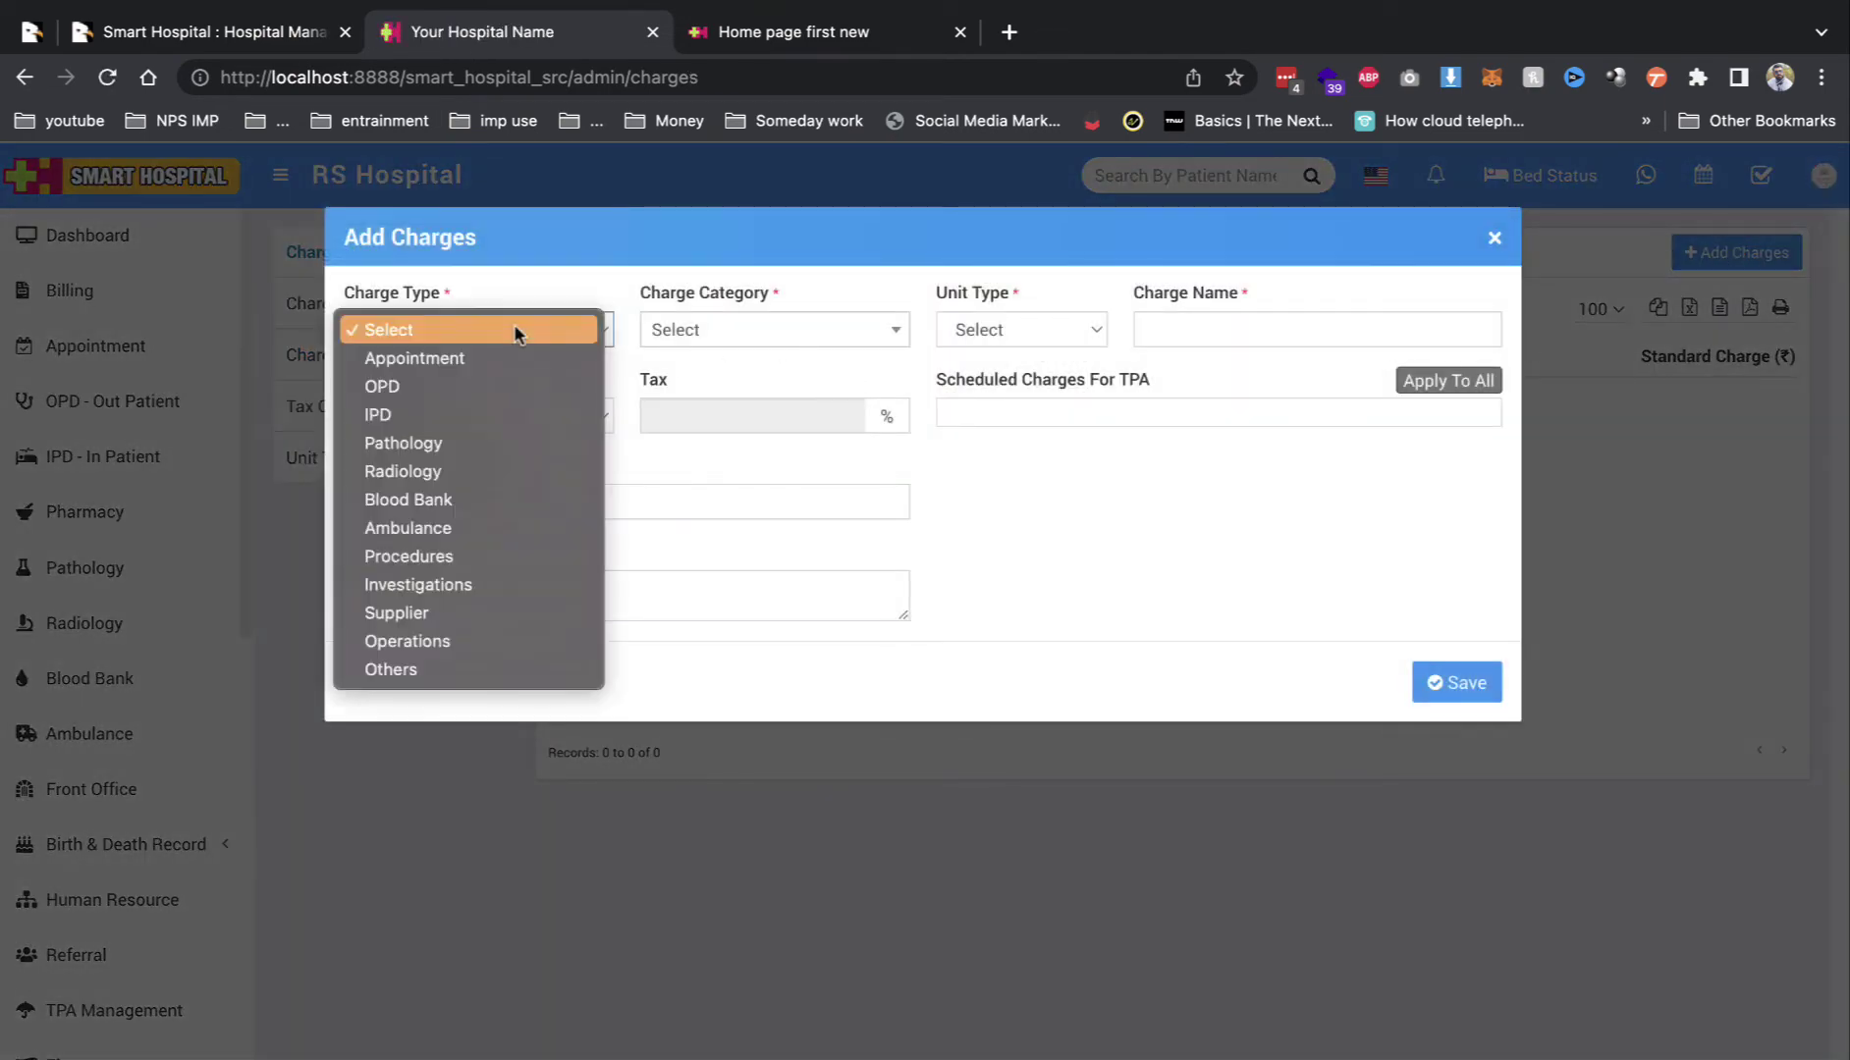
click(481, 473)
click(744, 336)
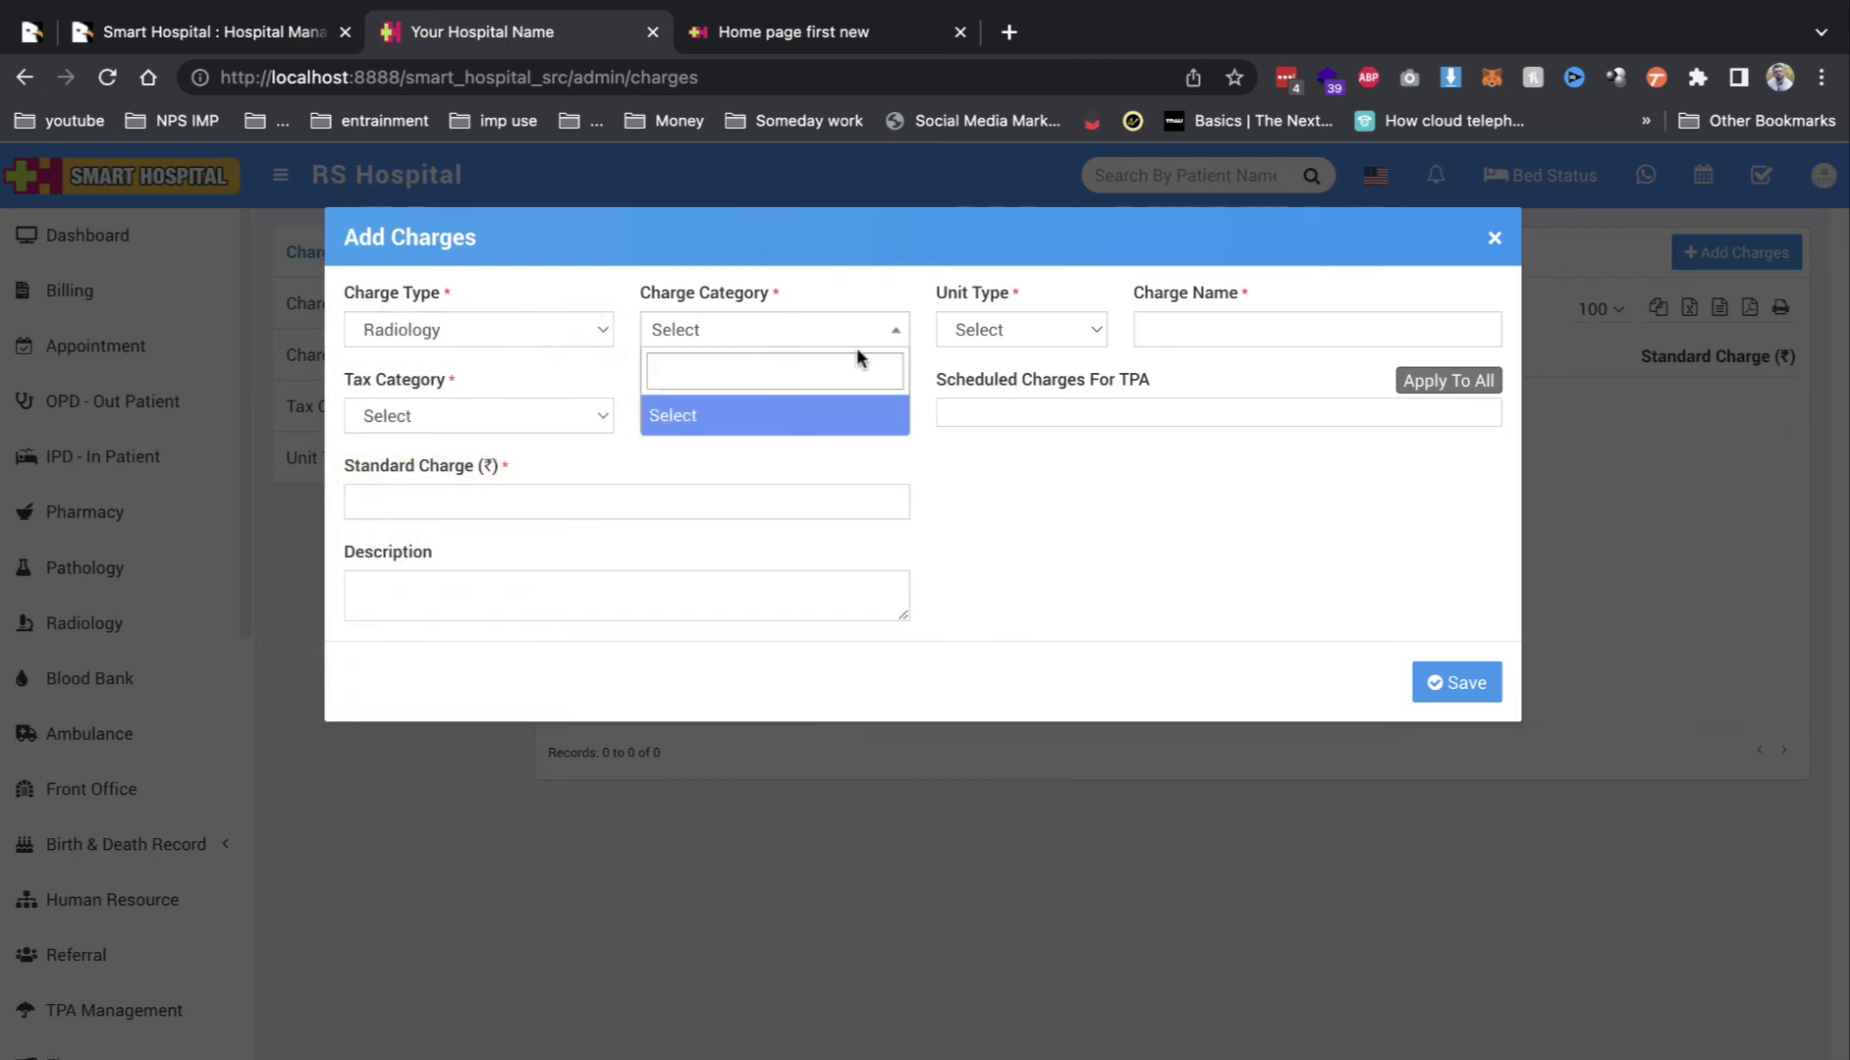
click(945, 344)
click(1222, 333)
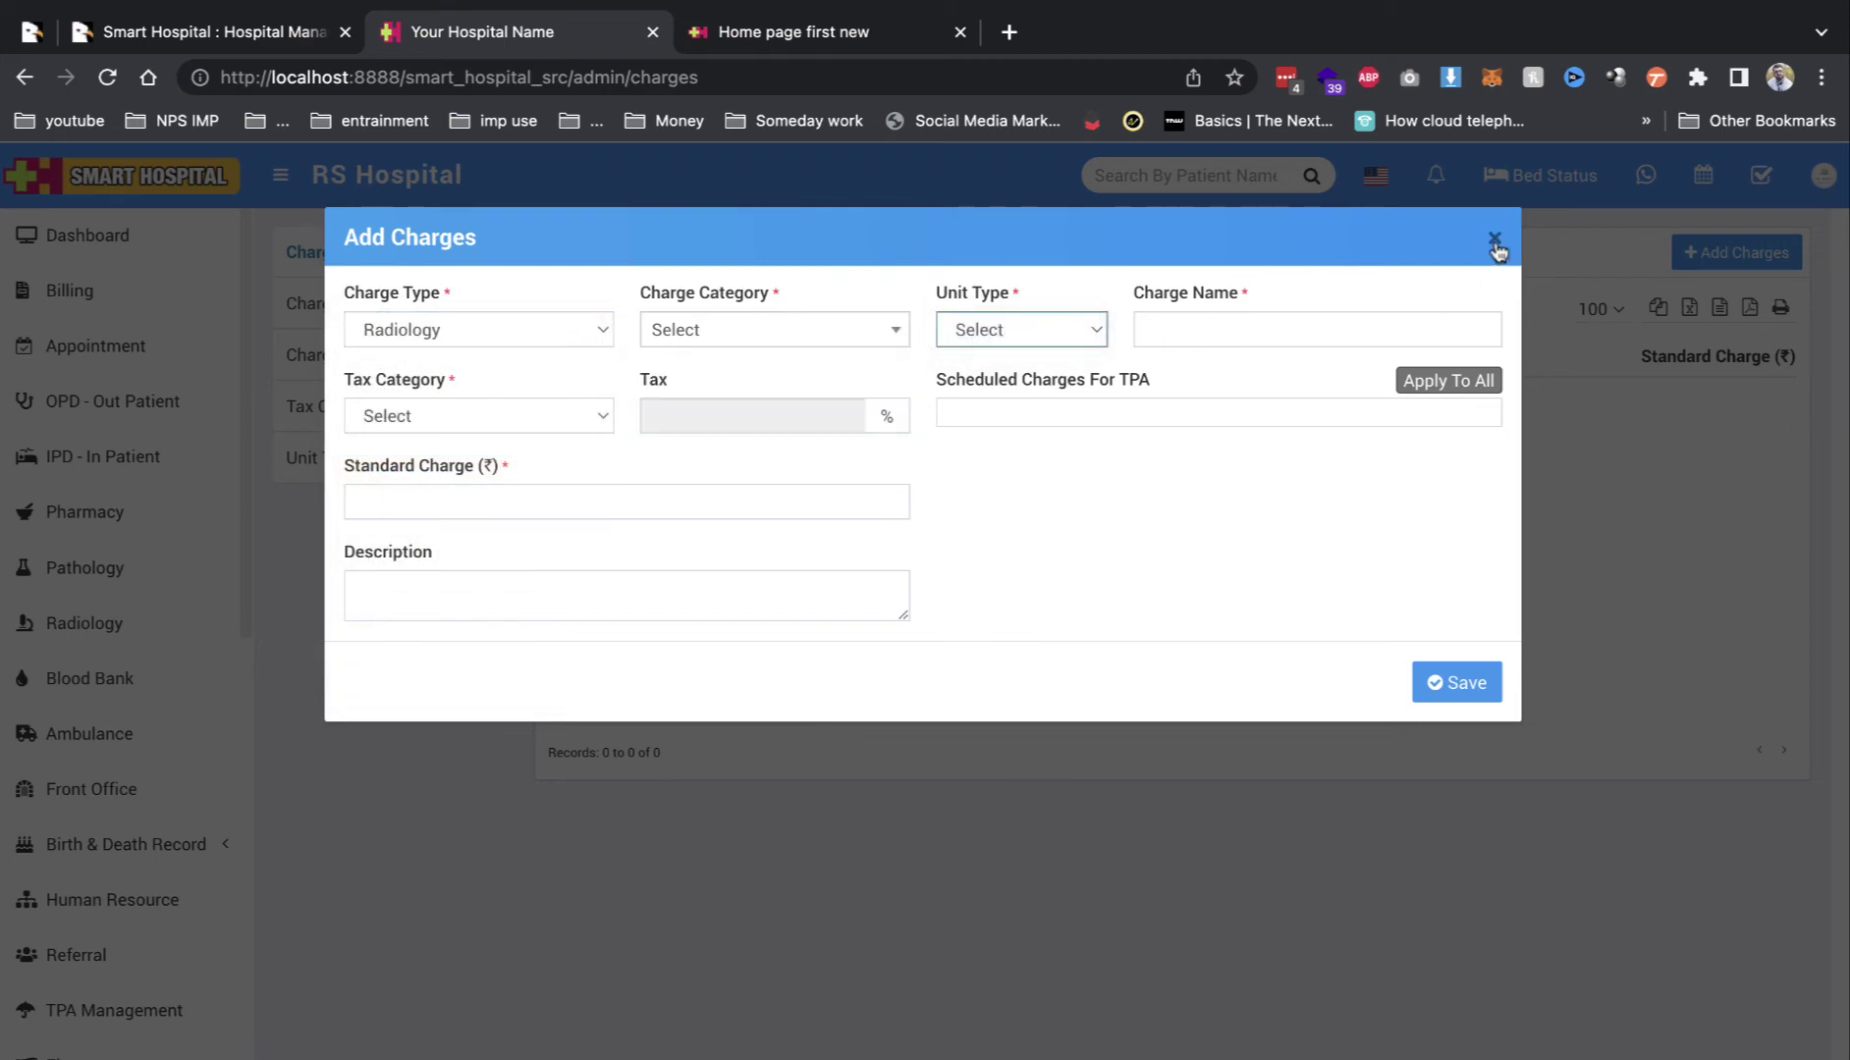
click(1495, 241)
click(393, 303)
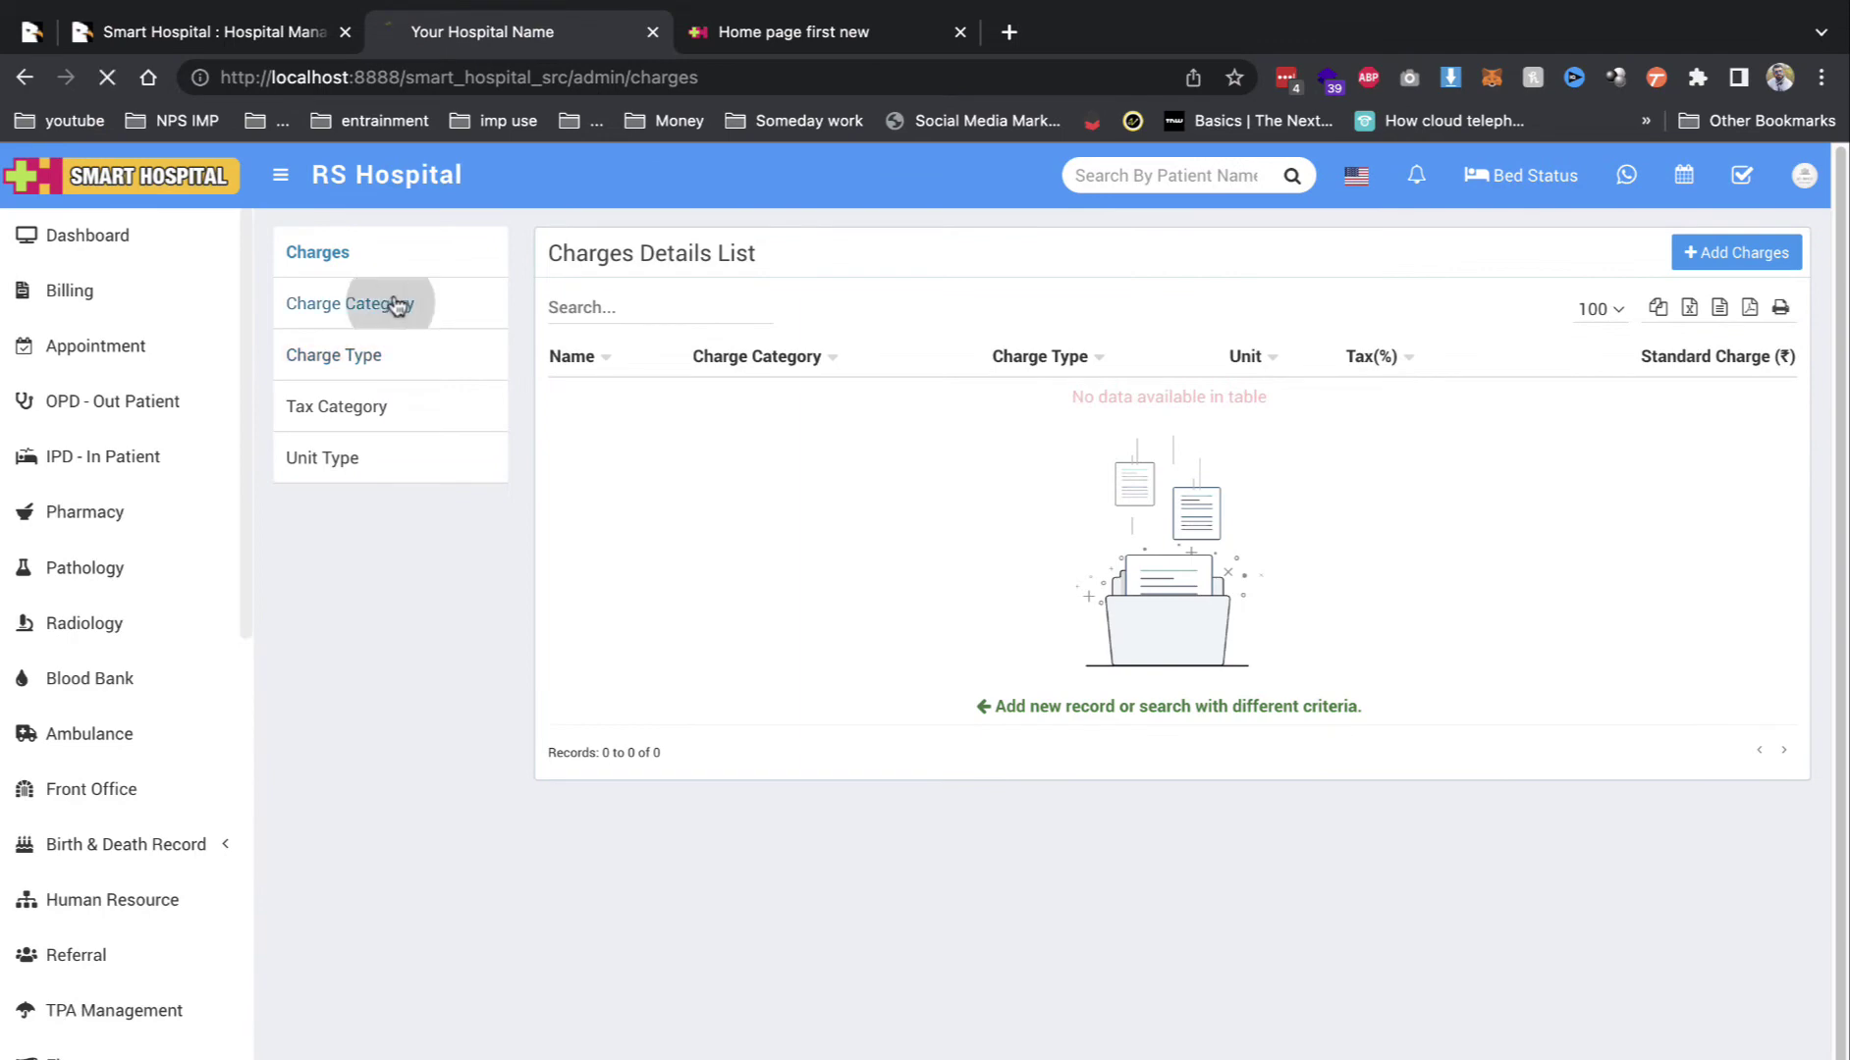
Step: Add and save a Radiology charge category named Xray
click(1687, 265)
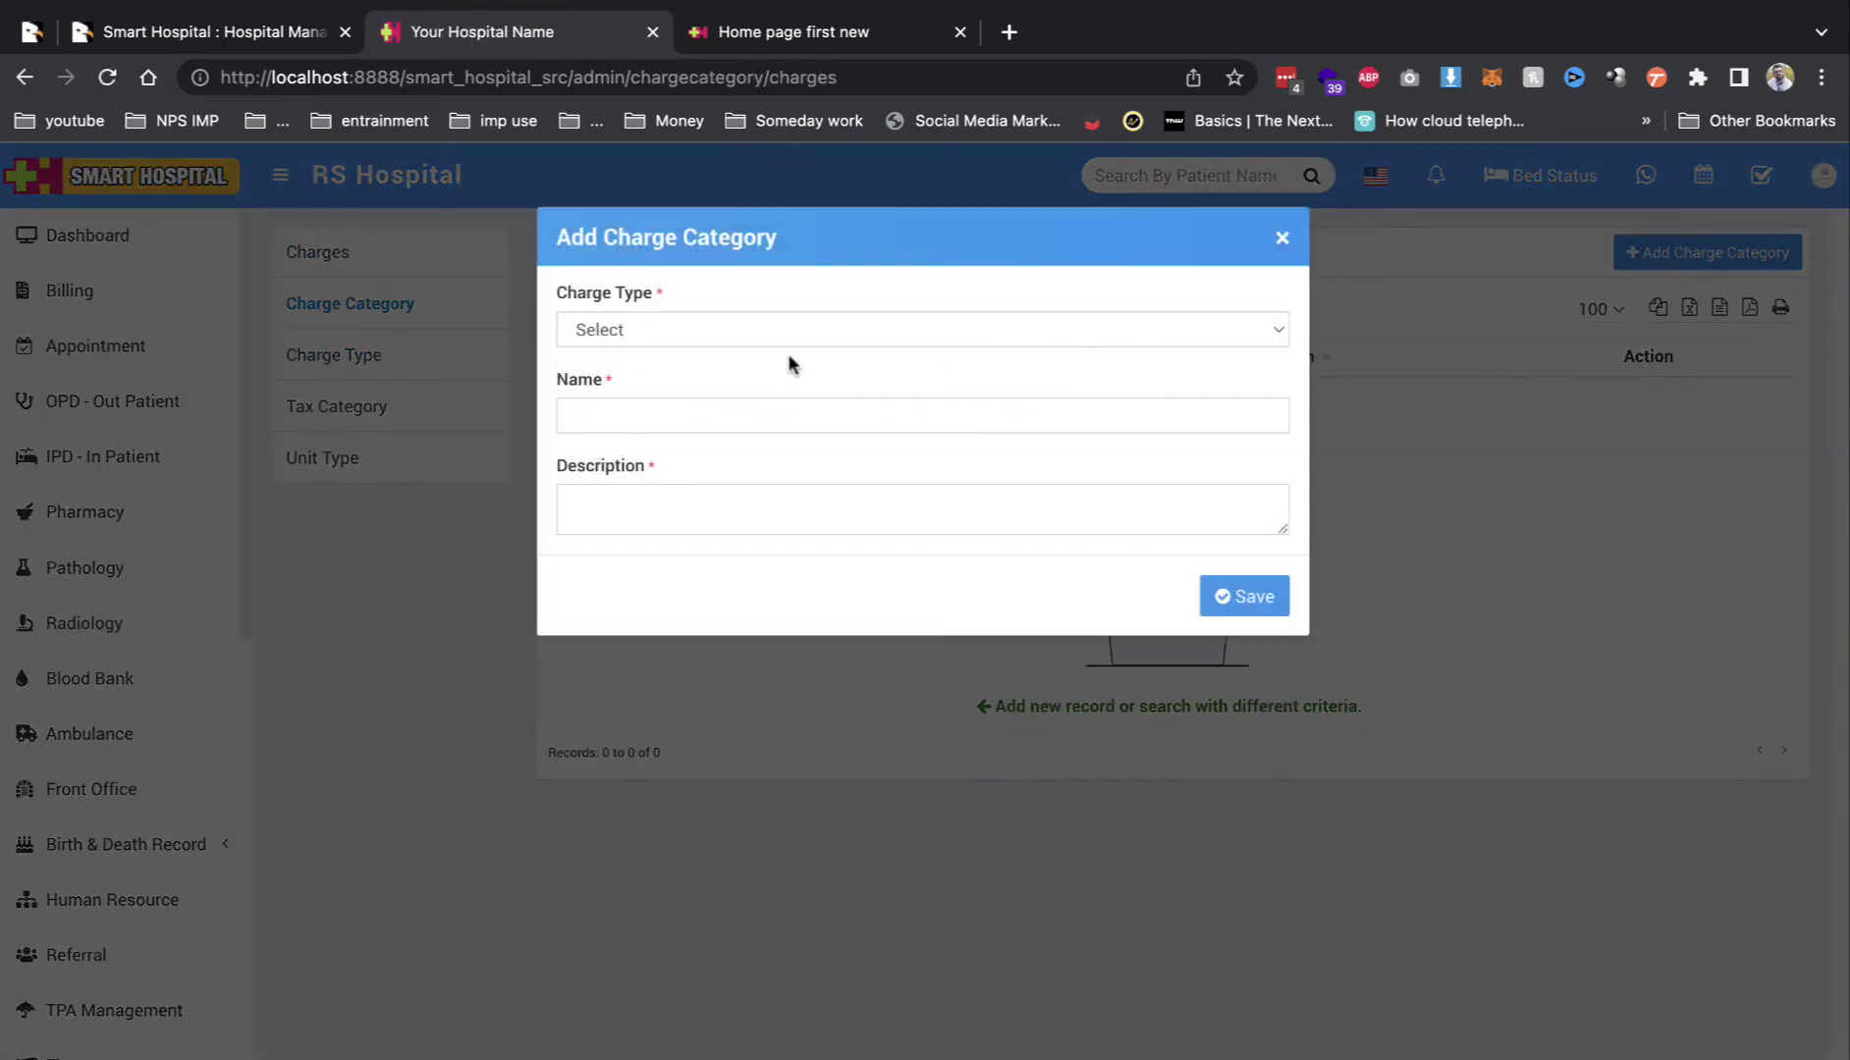
click(779, 334)
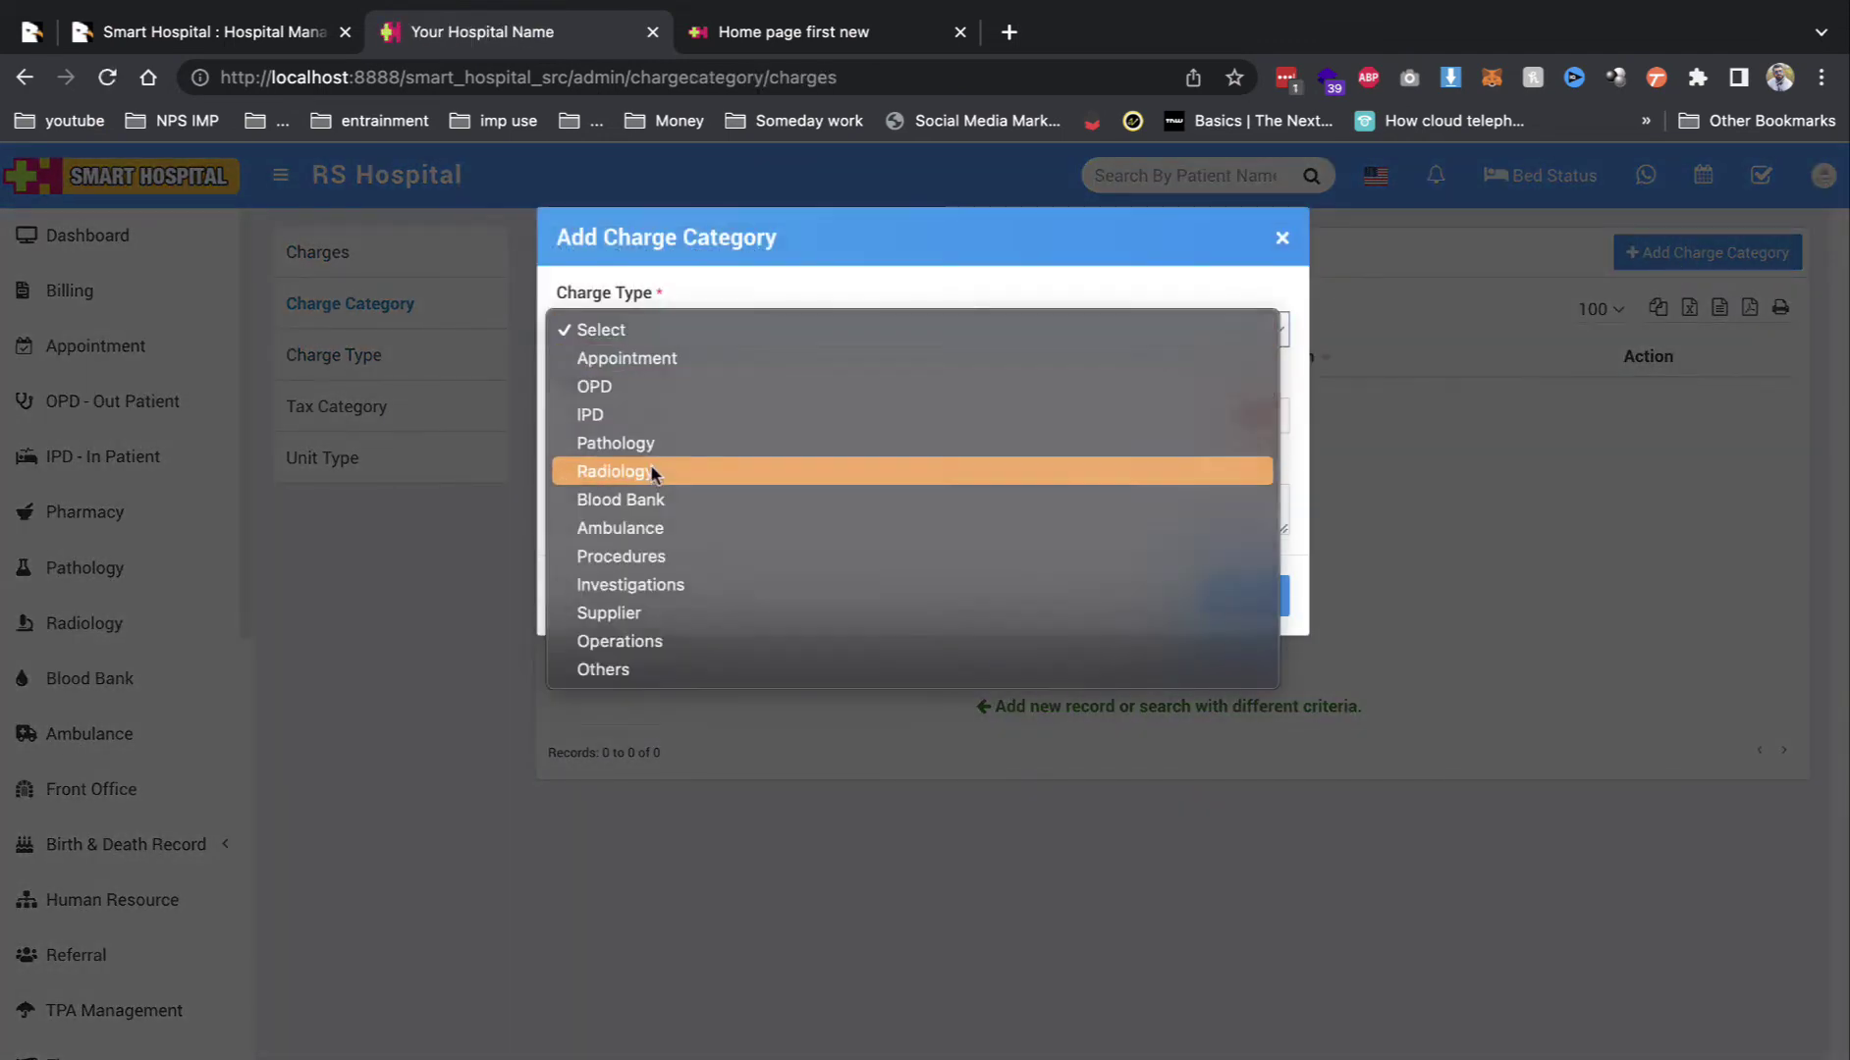
click(653, 471)
click(640, 416)
text(Xray)
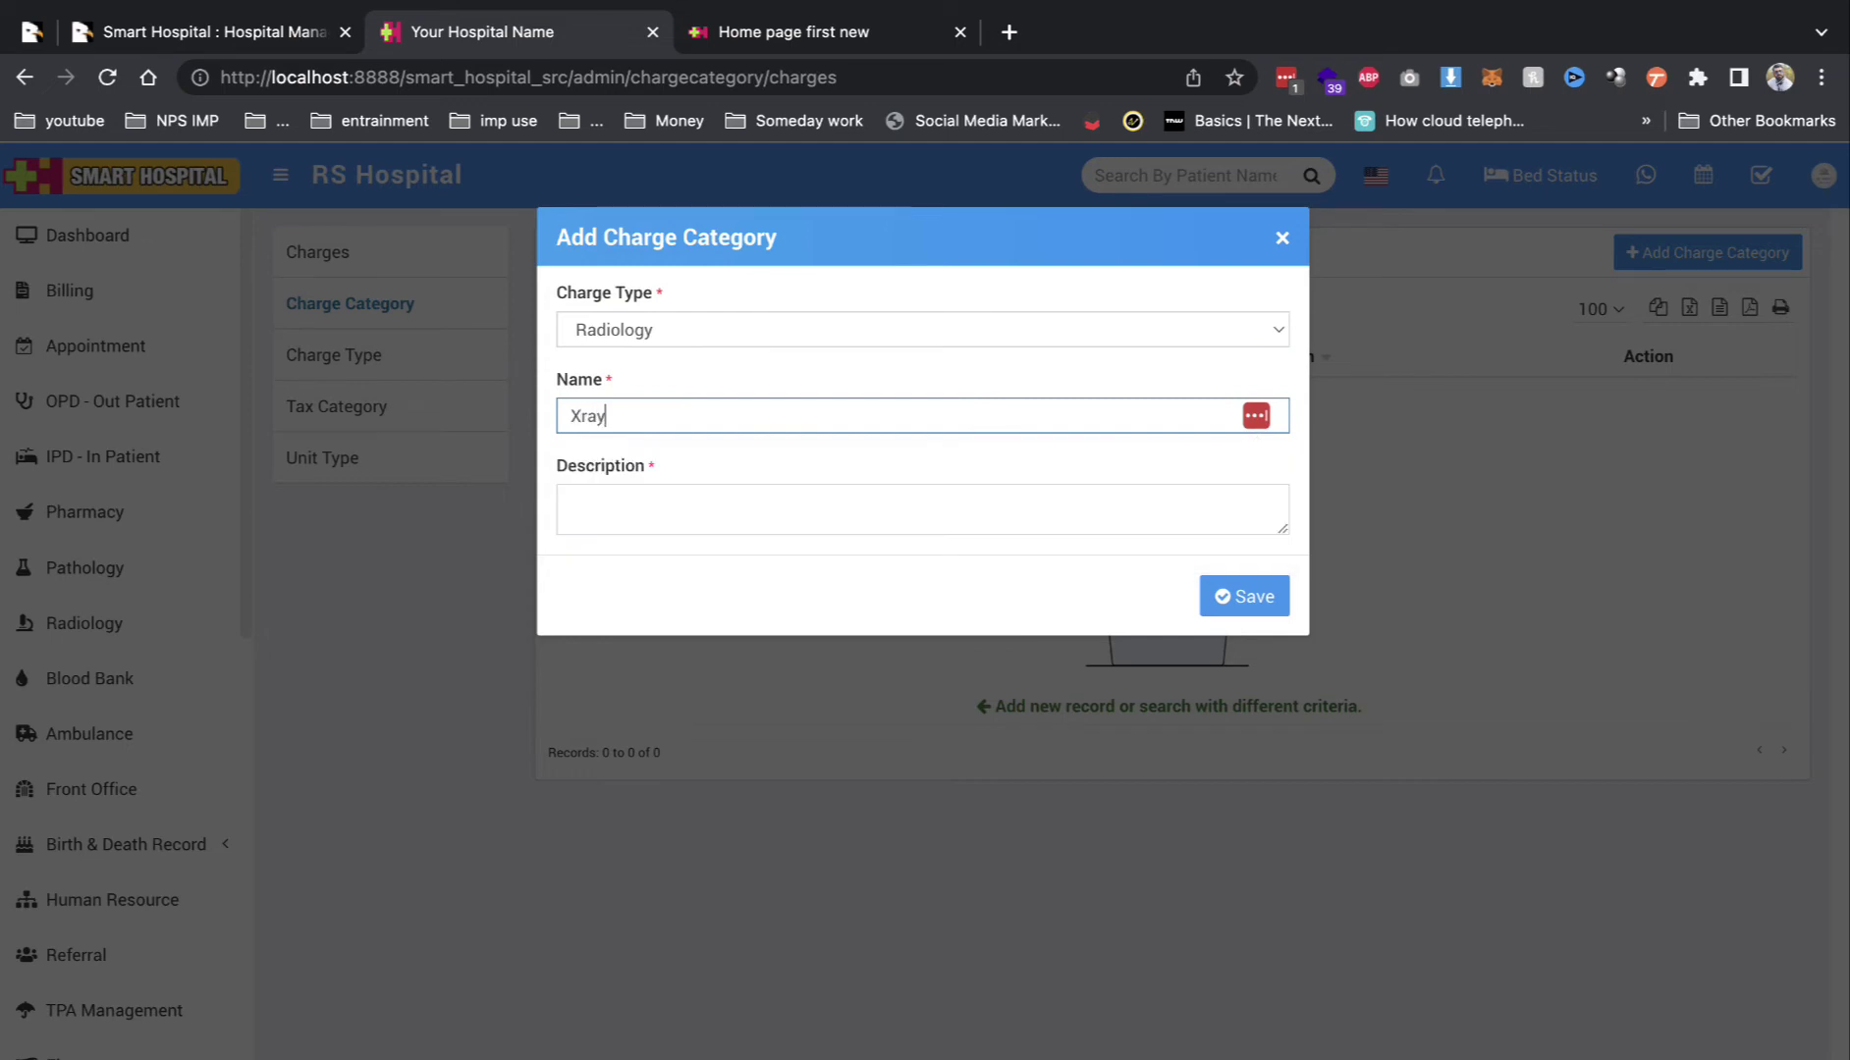
click(821, 519)
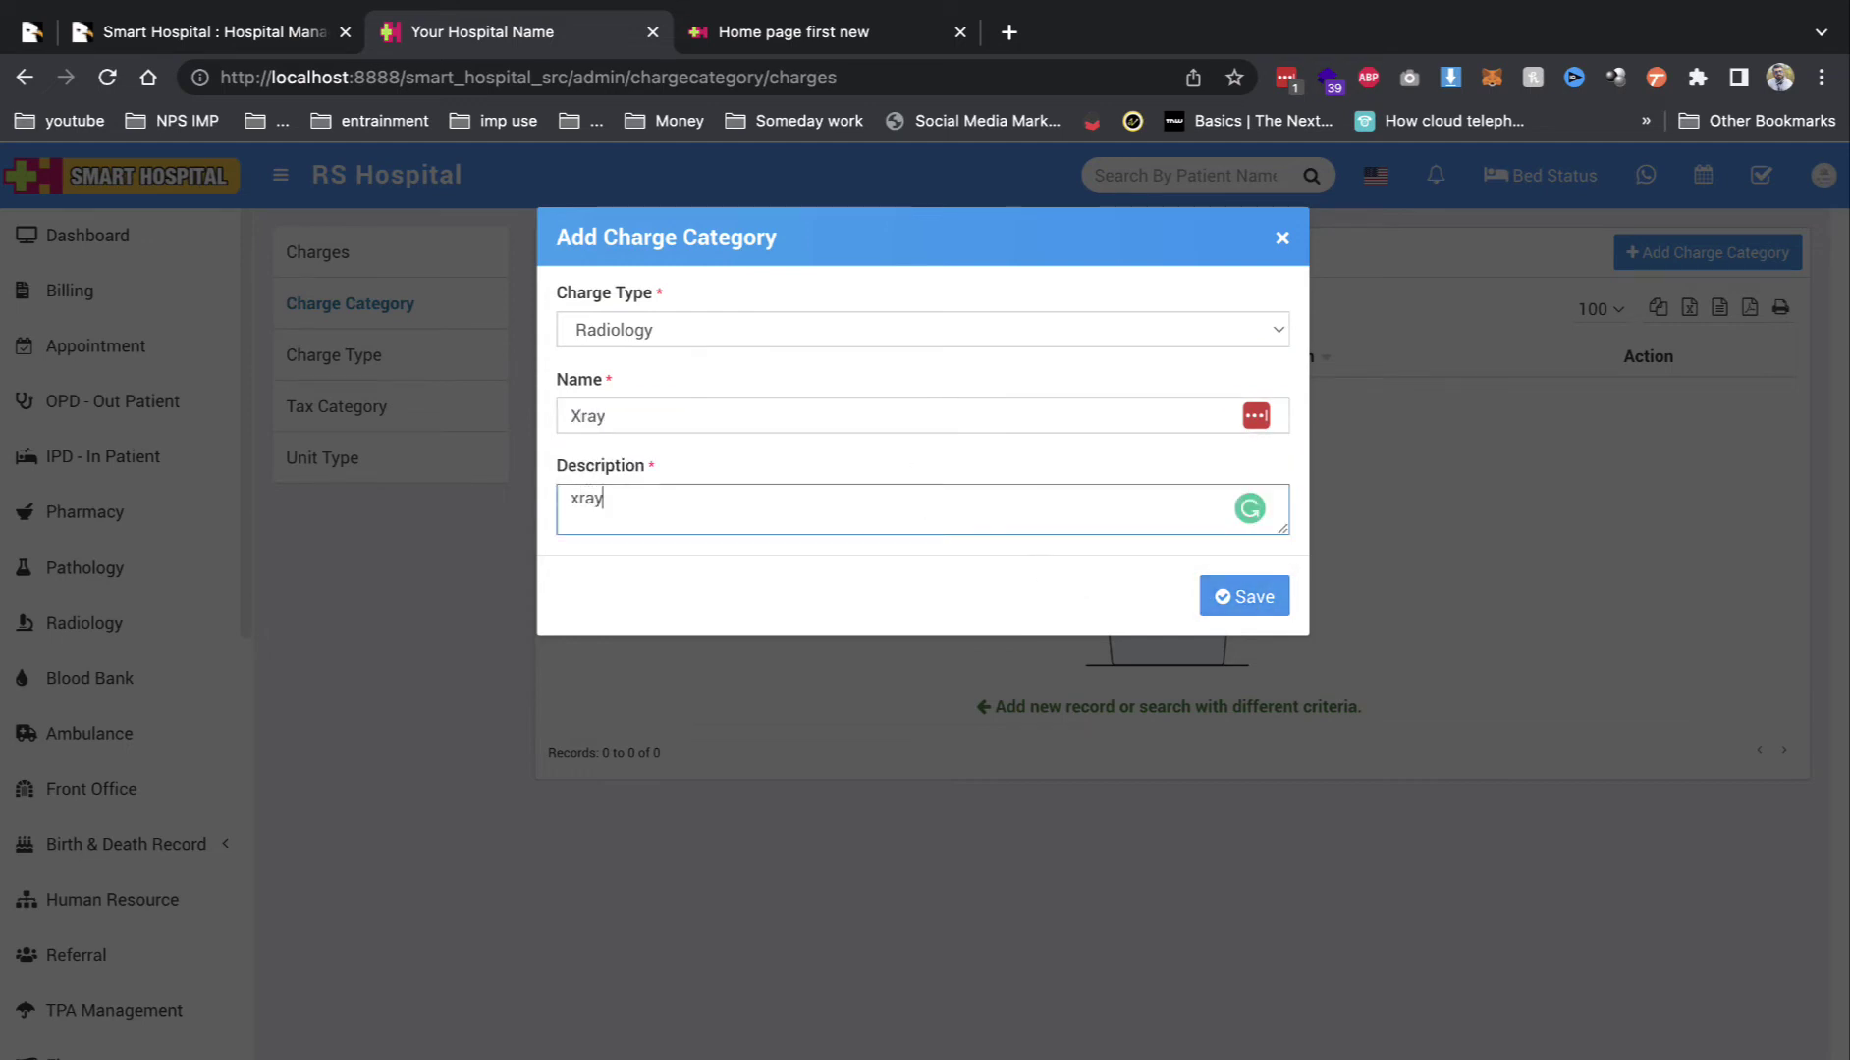
click(1261, 596)
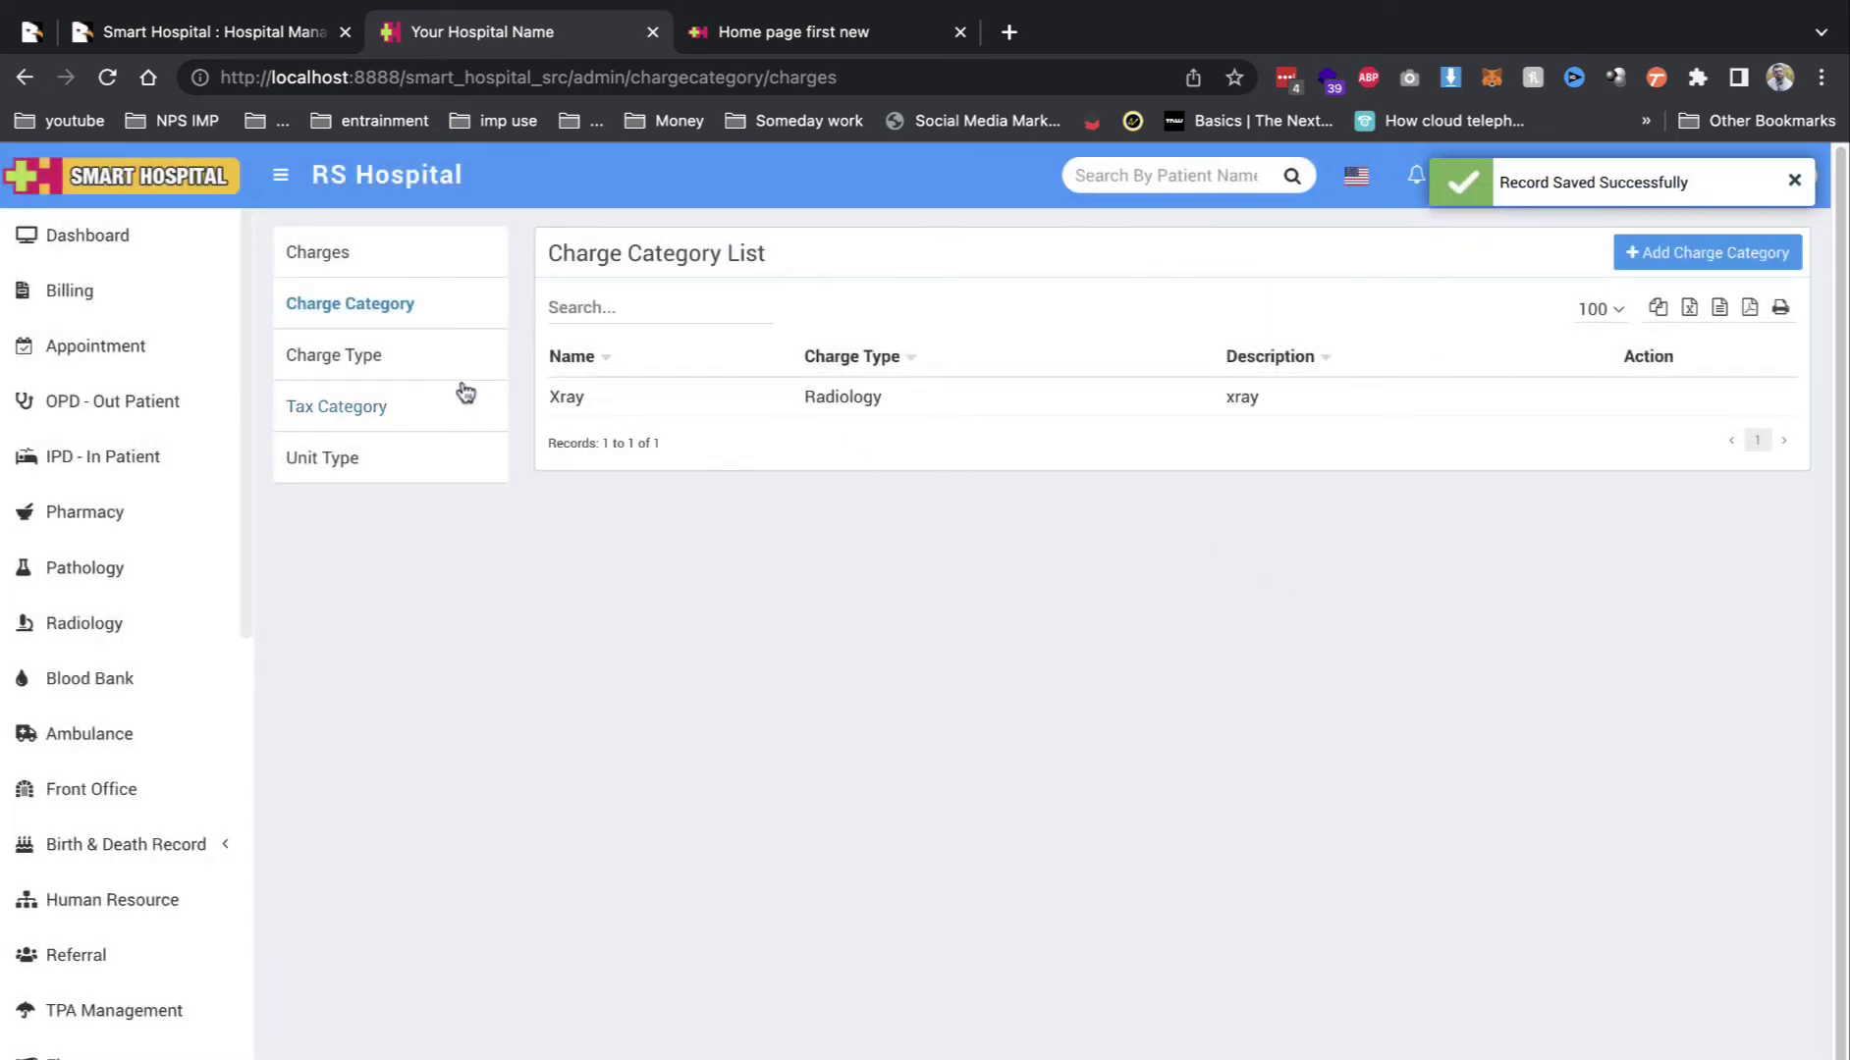
click(401, 376)
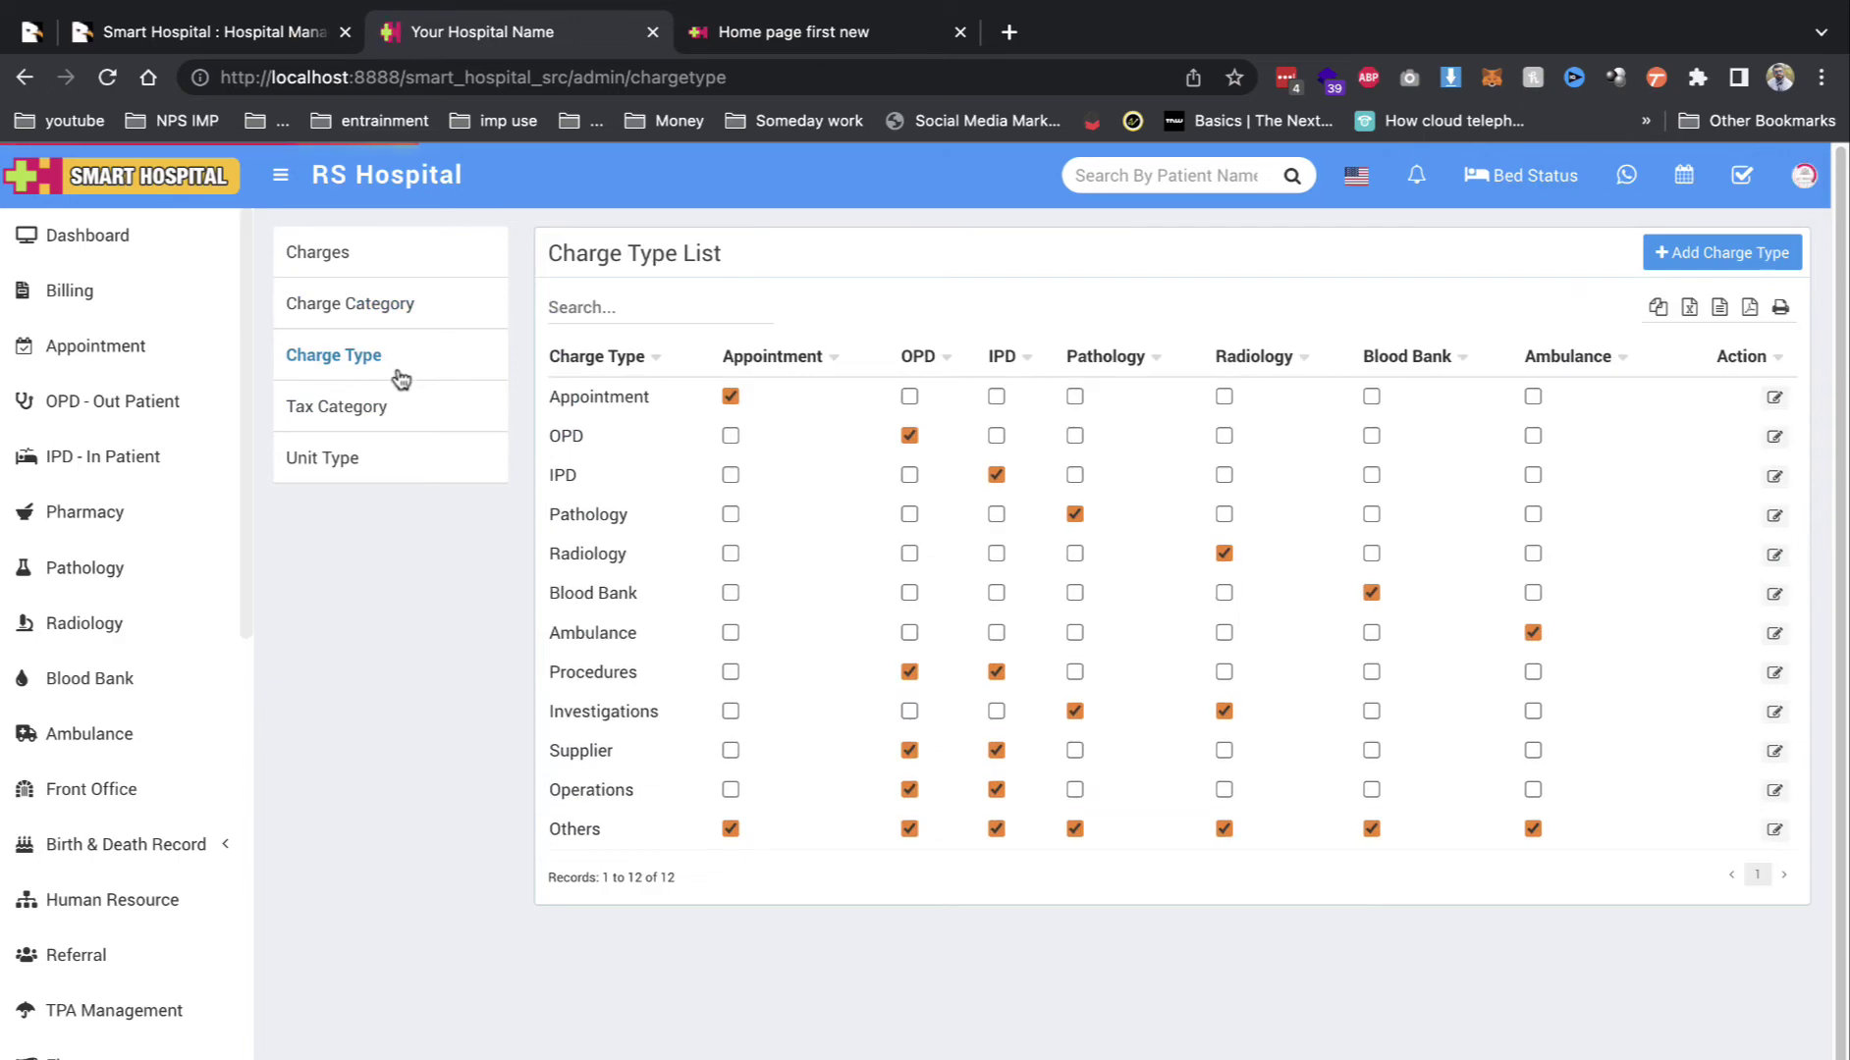
Step: Add a tax category named 5 at 5% and save it
click(393, 410)
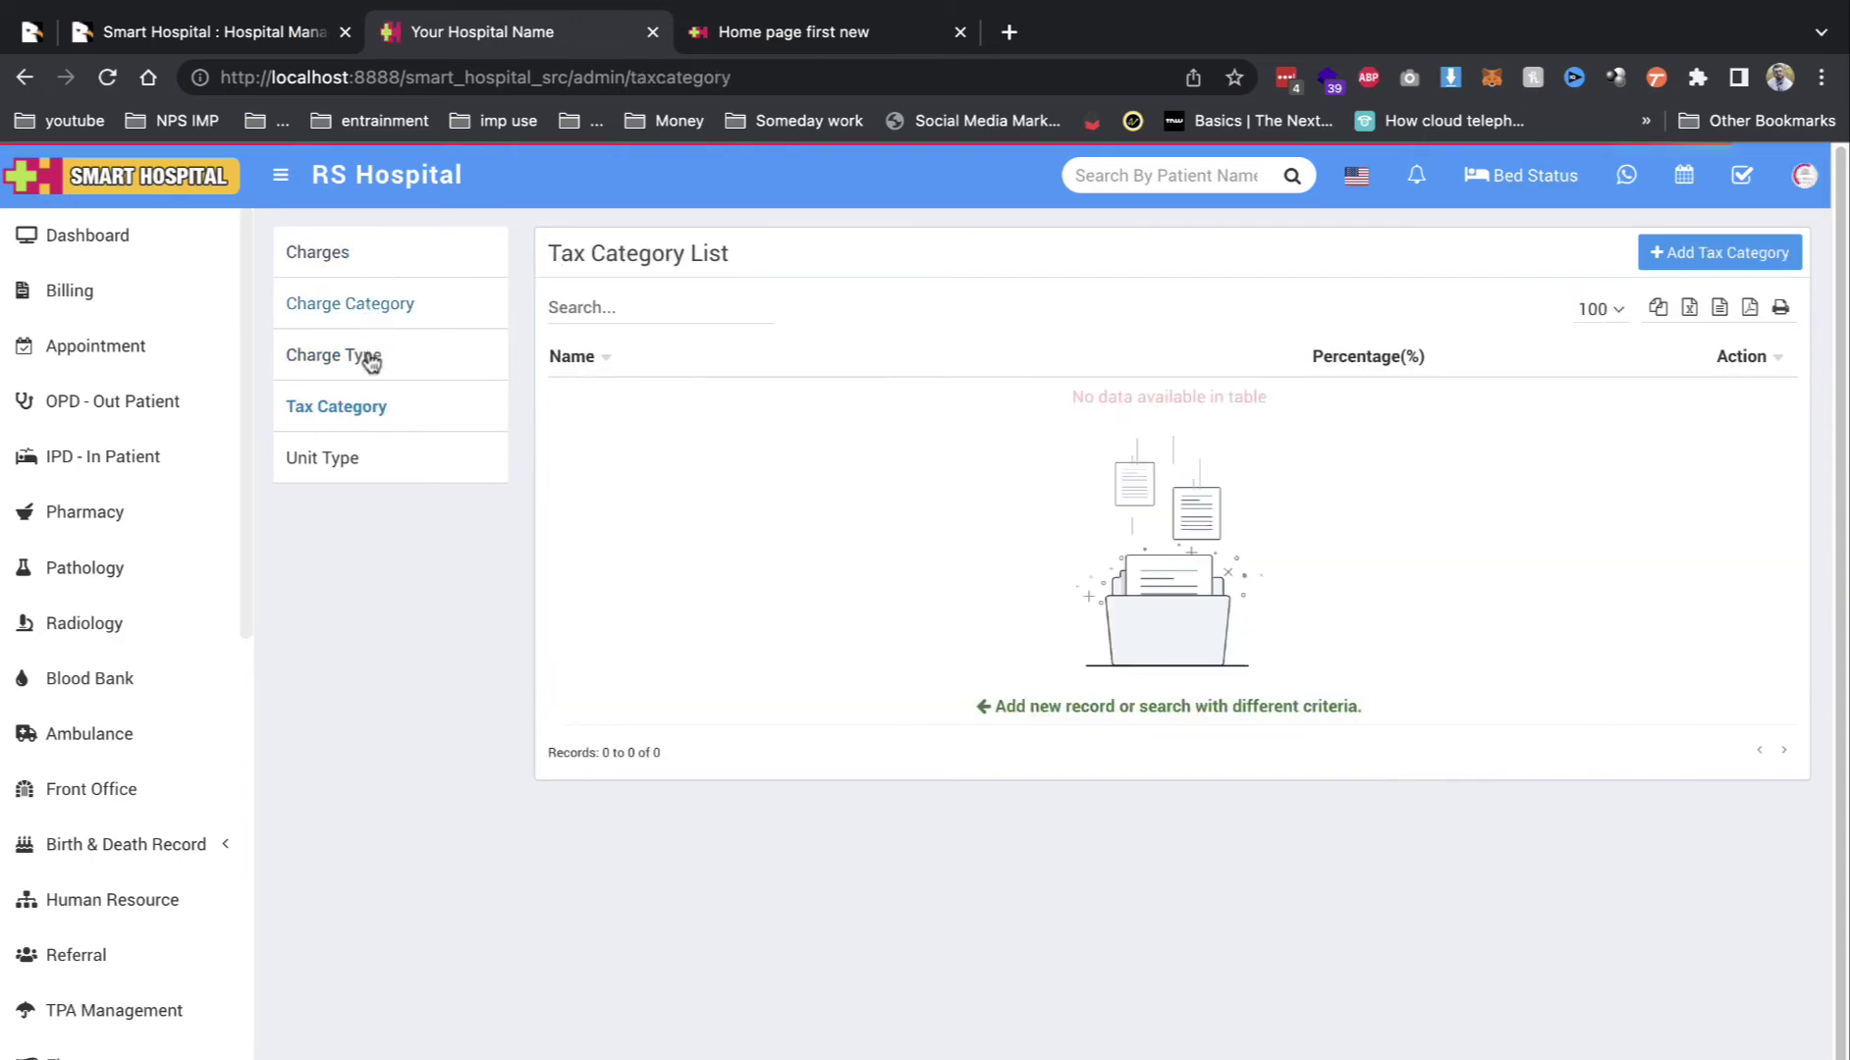
click(1691, 263)
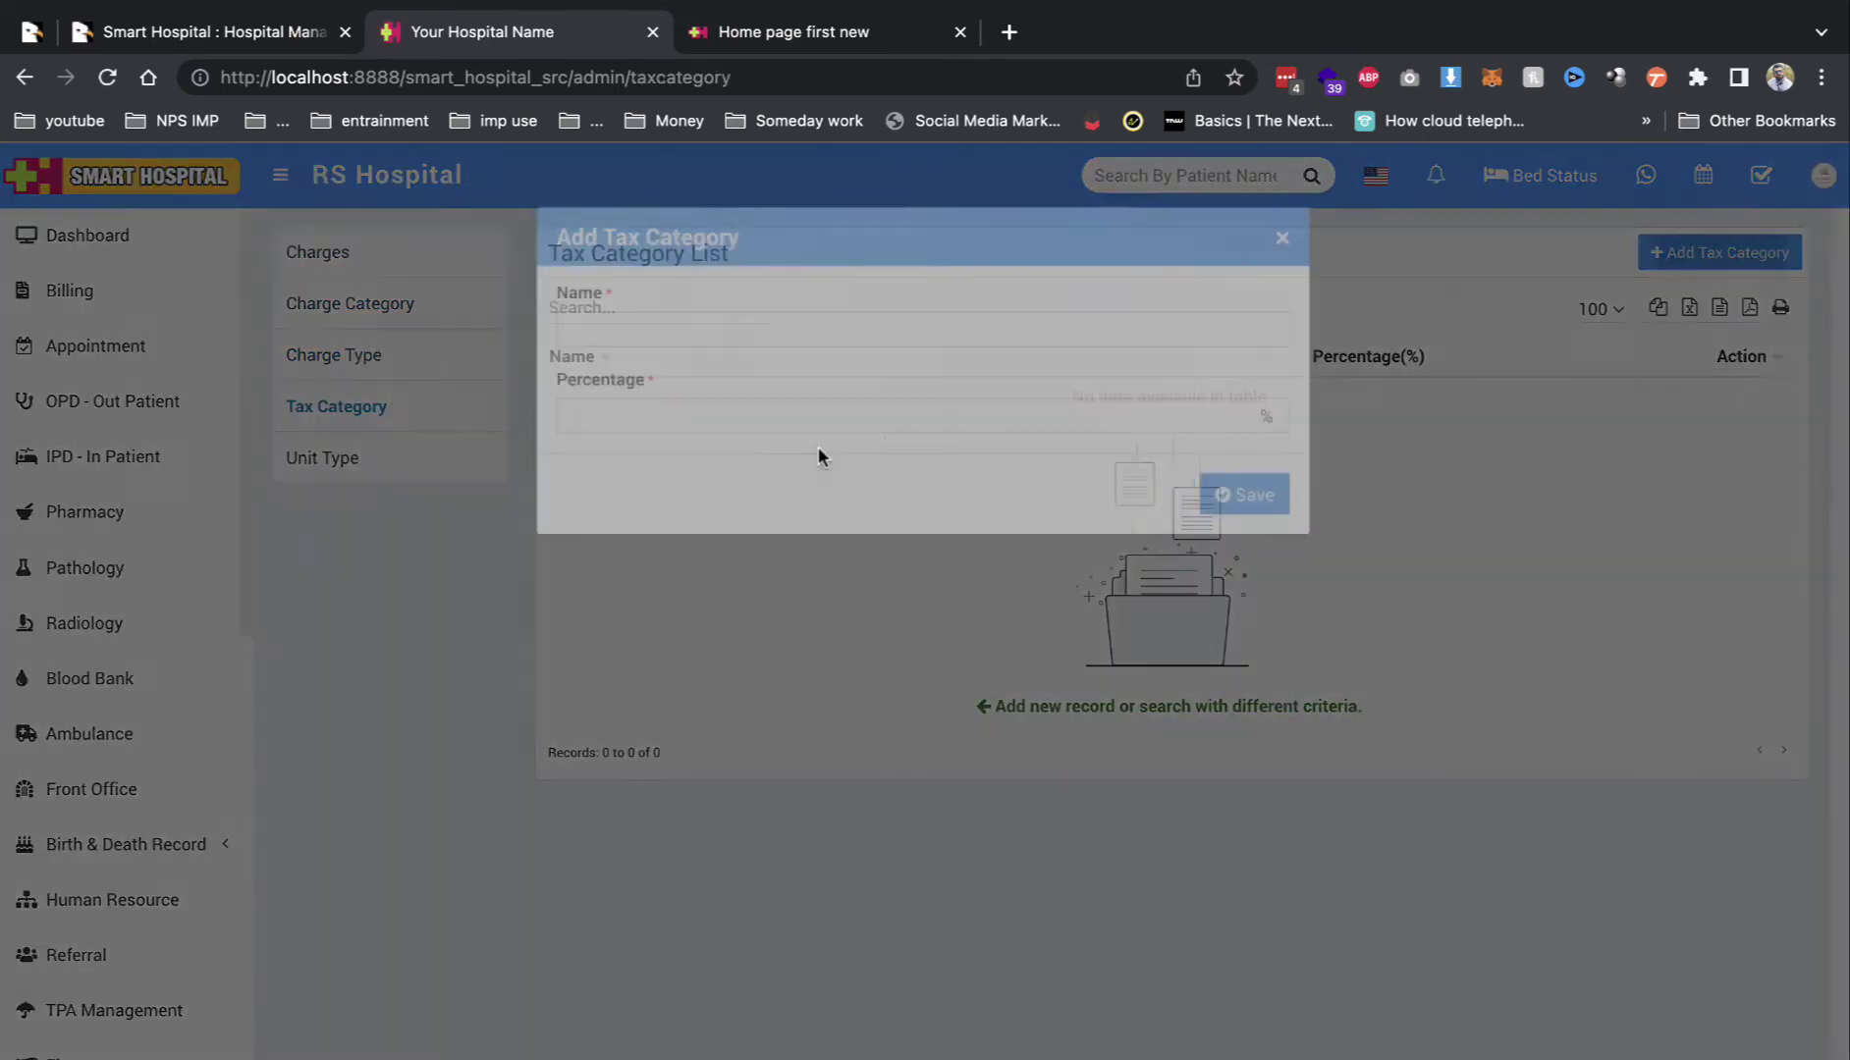
click(691, 330)
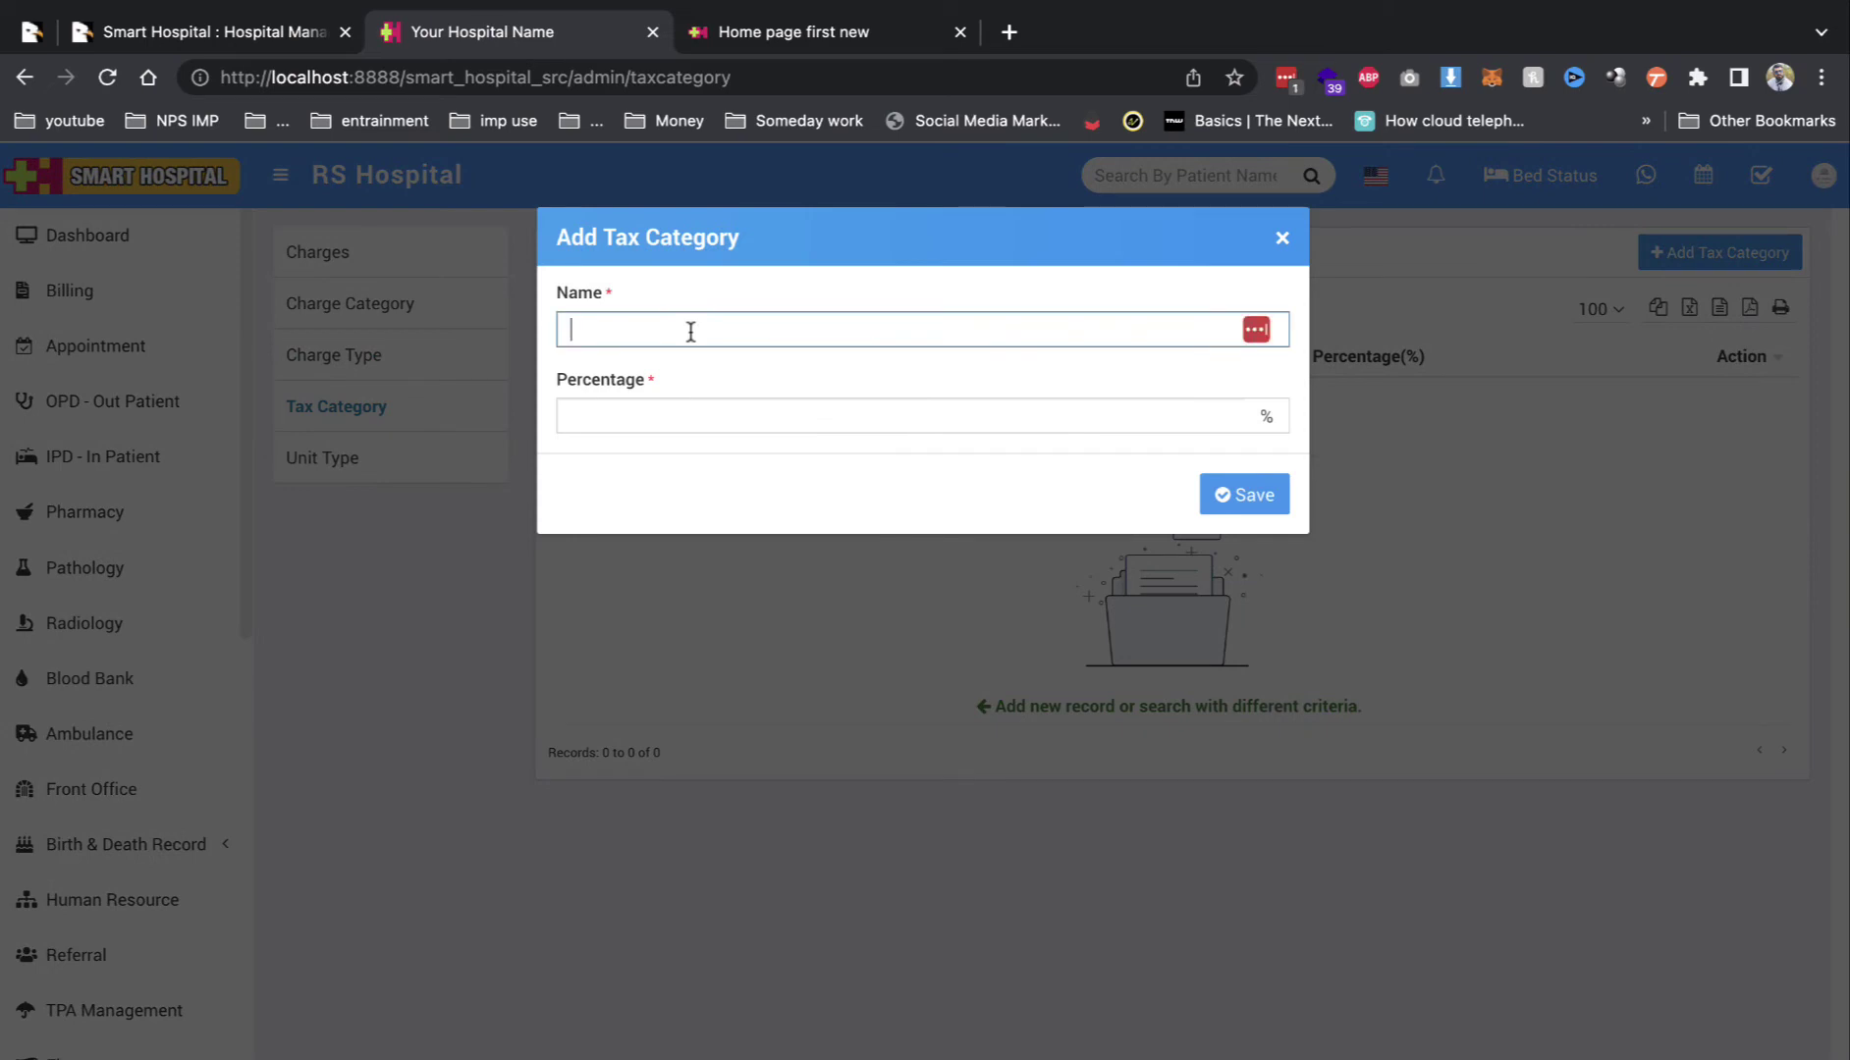
click(676, 410)
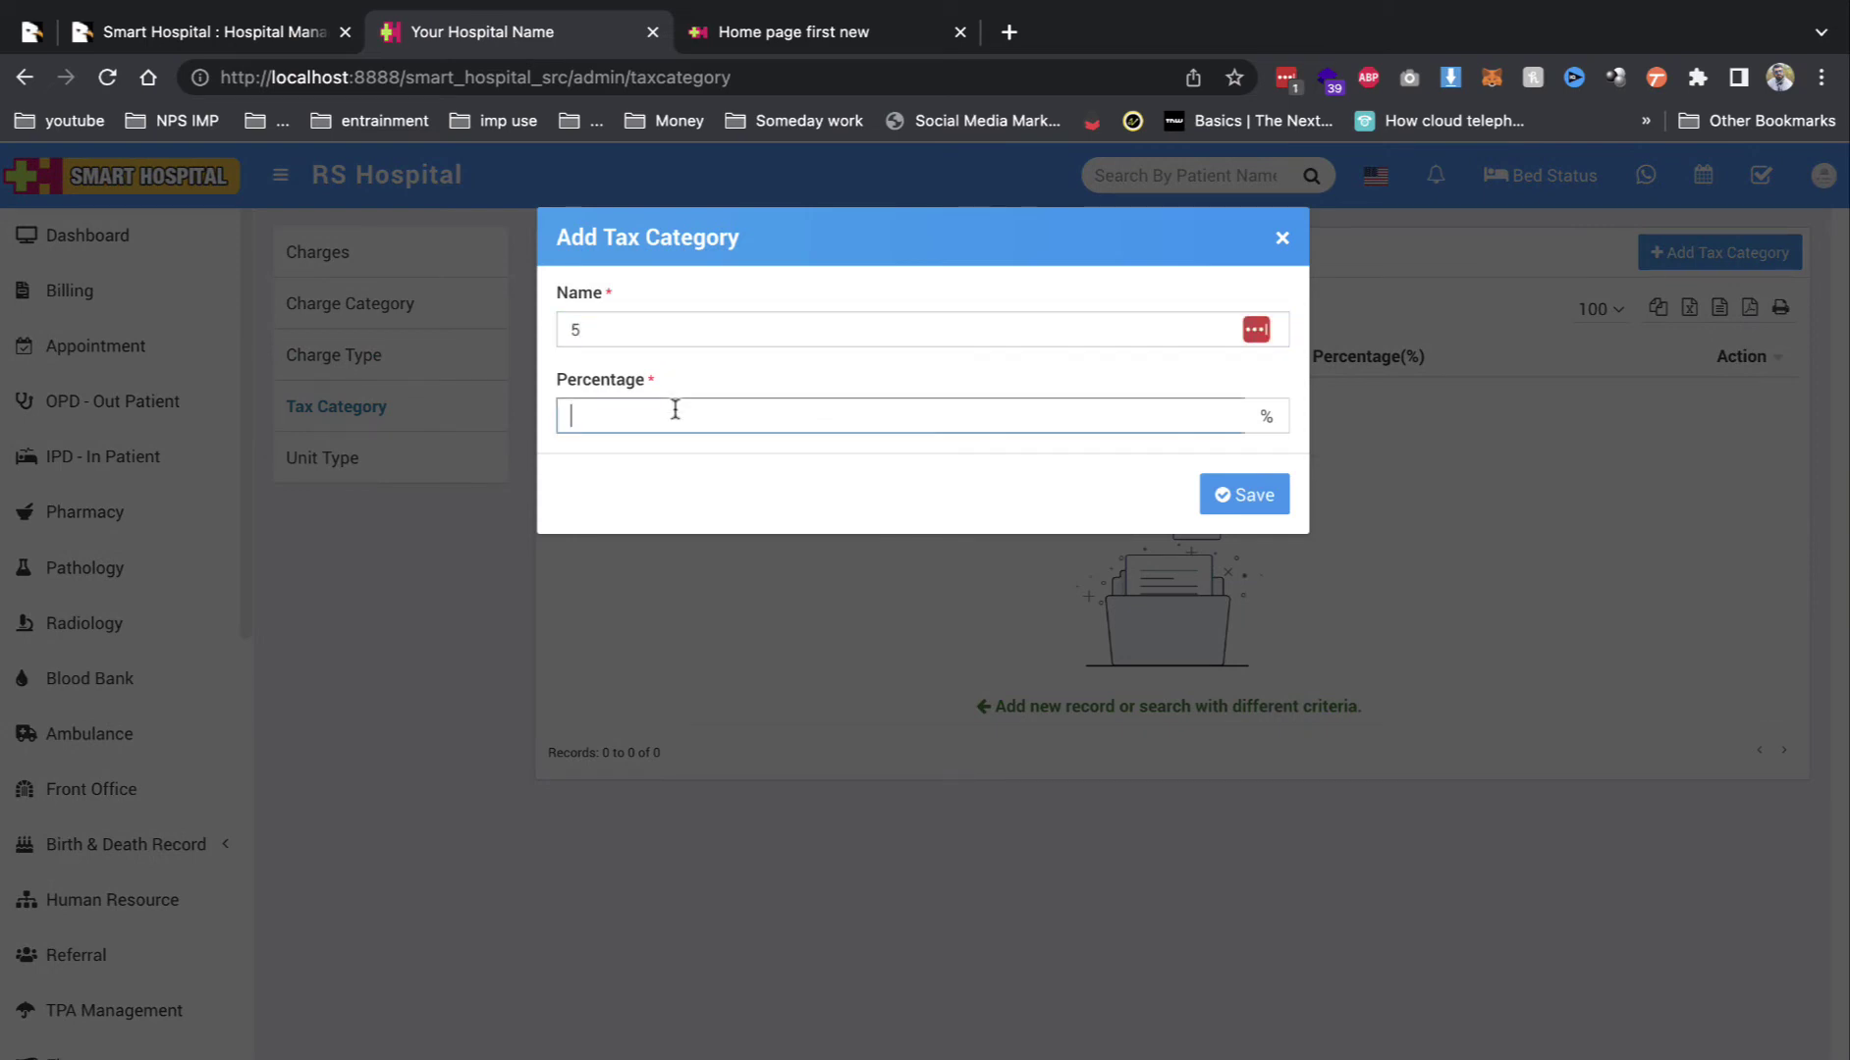
click(1233, 494)
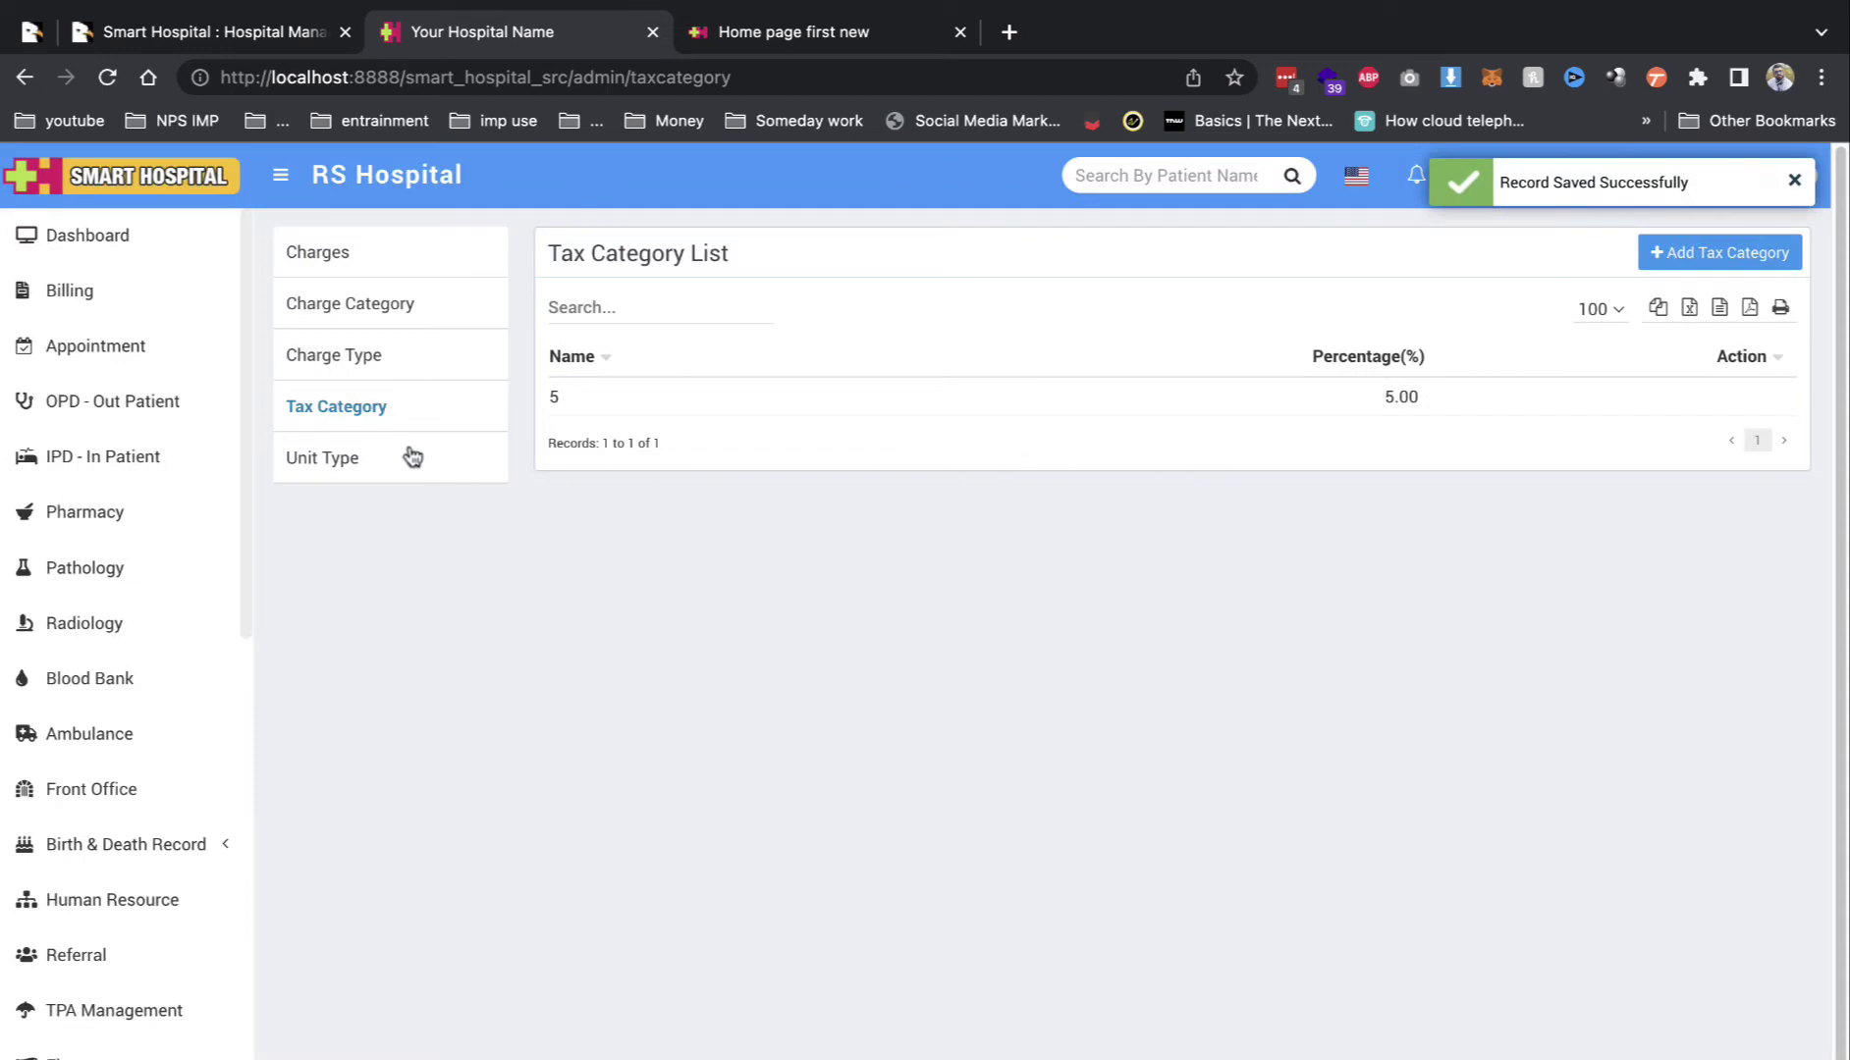
Step: Add and save a unit type named 1
click(413, 457)
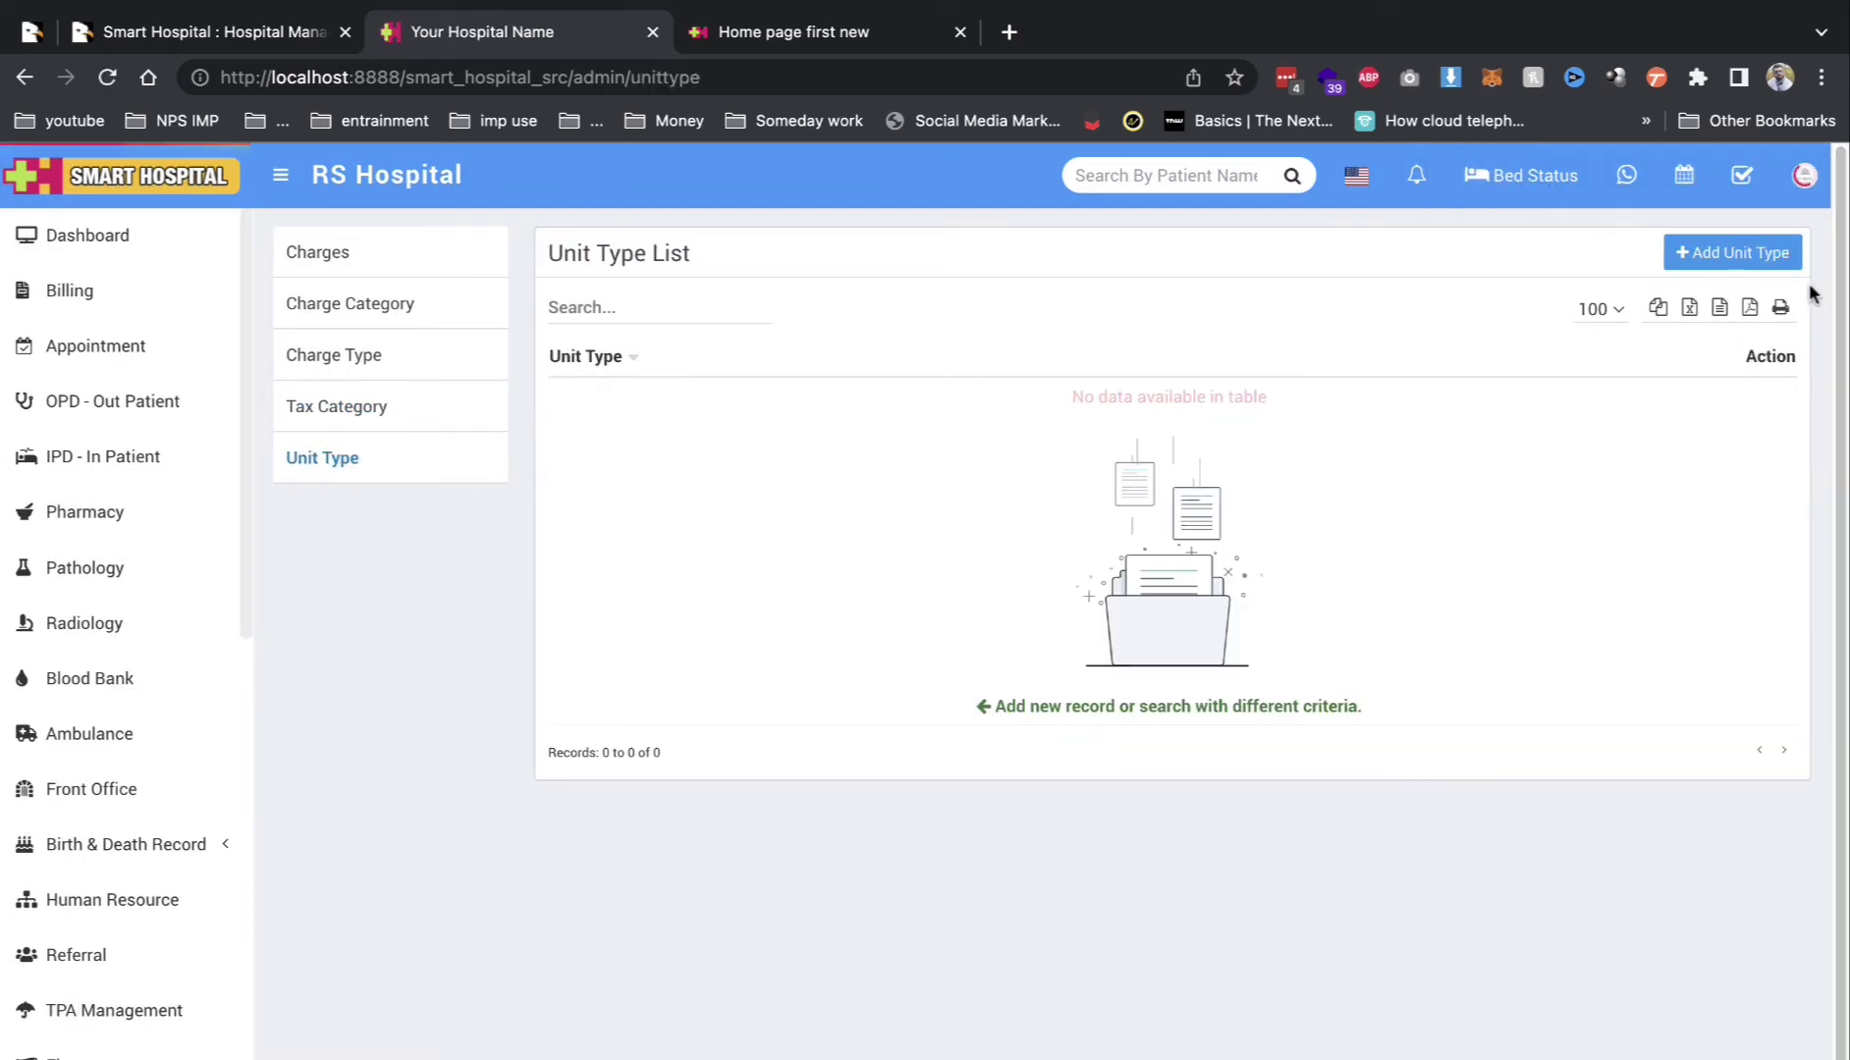
click(1728, 252)
click(578, 329)
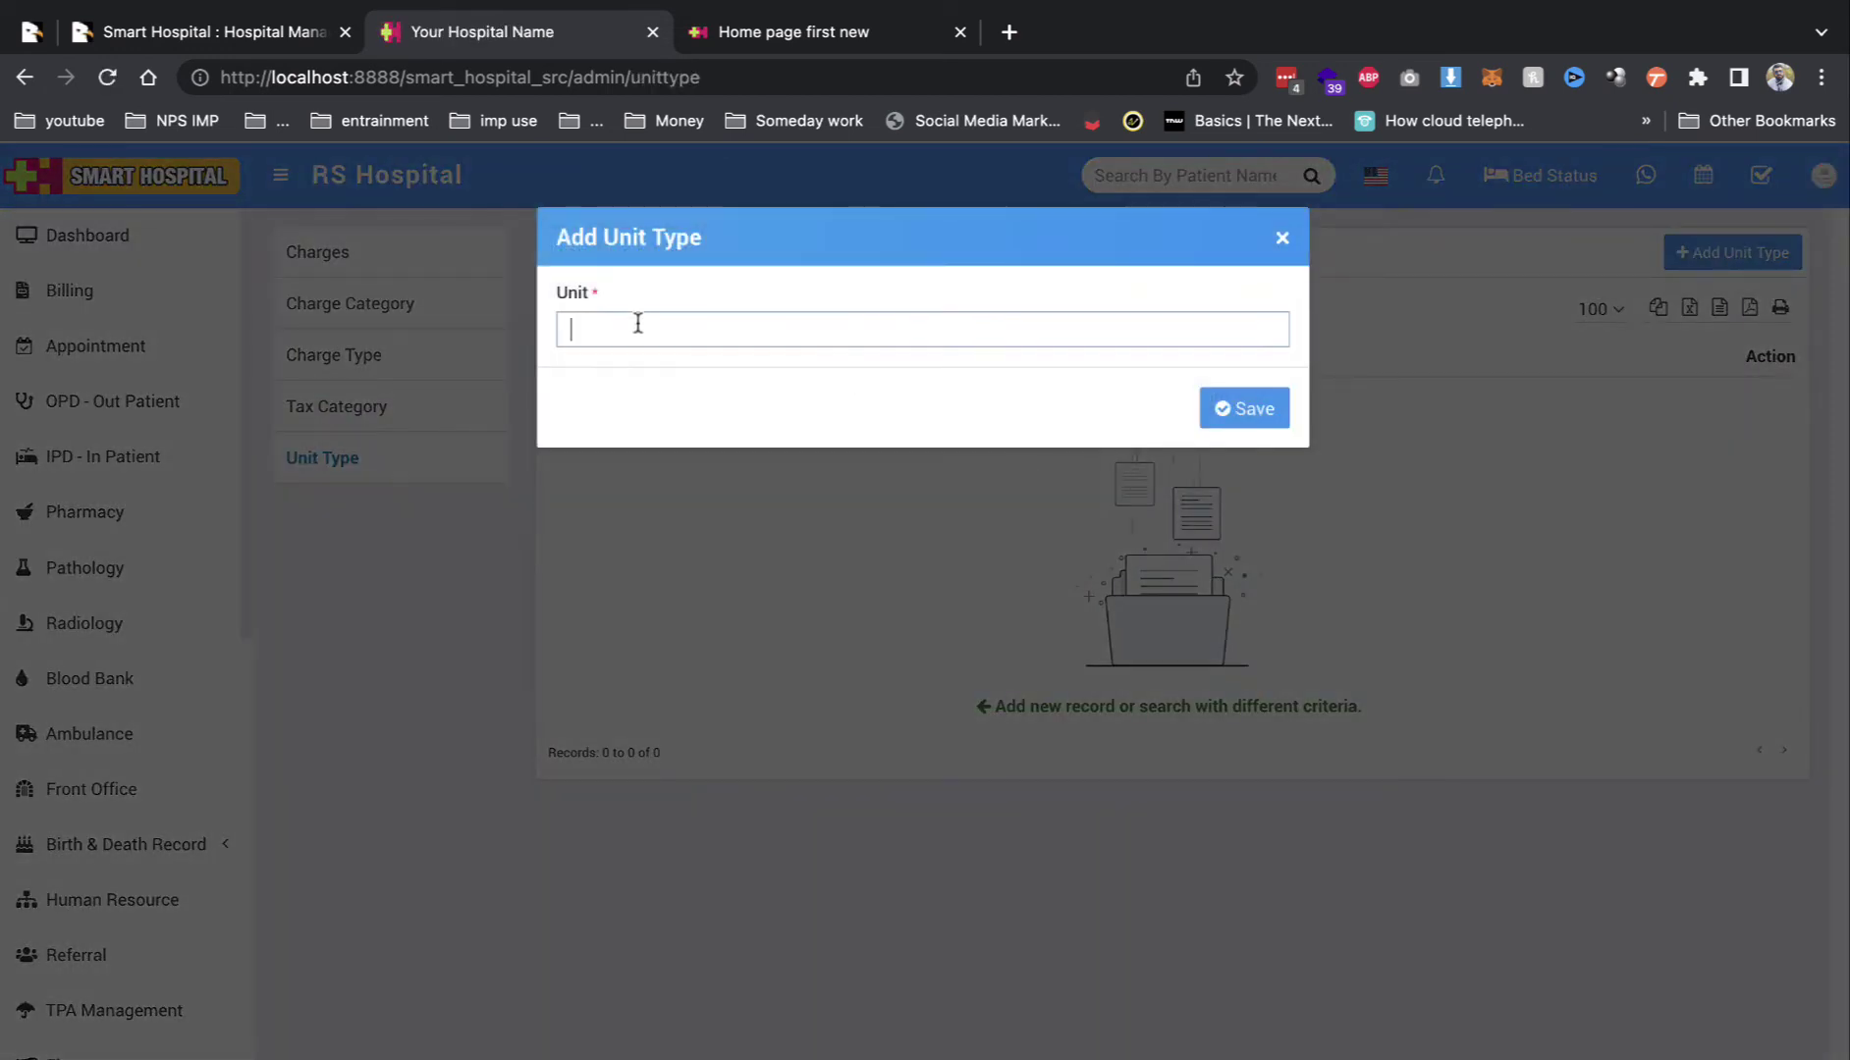
text(1)
click(1232, 409)
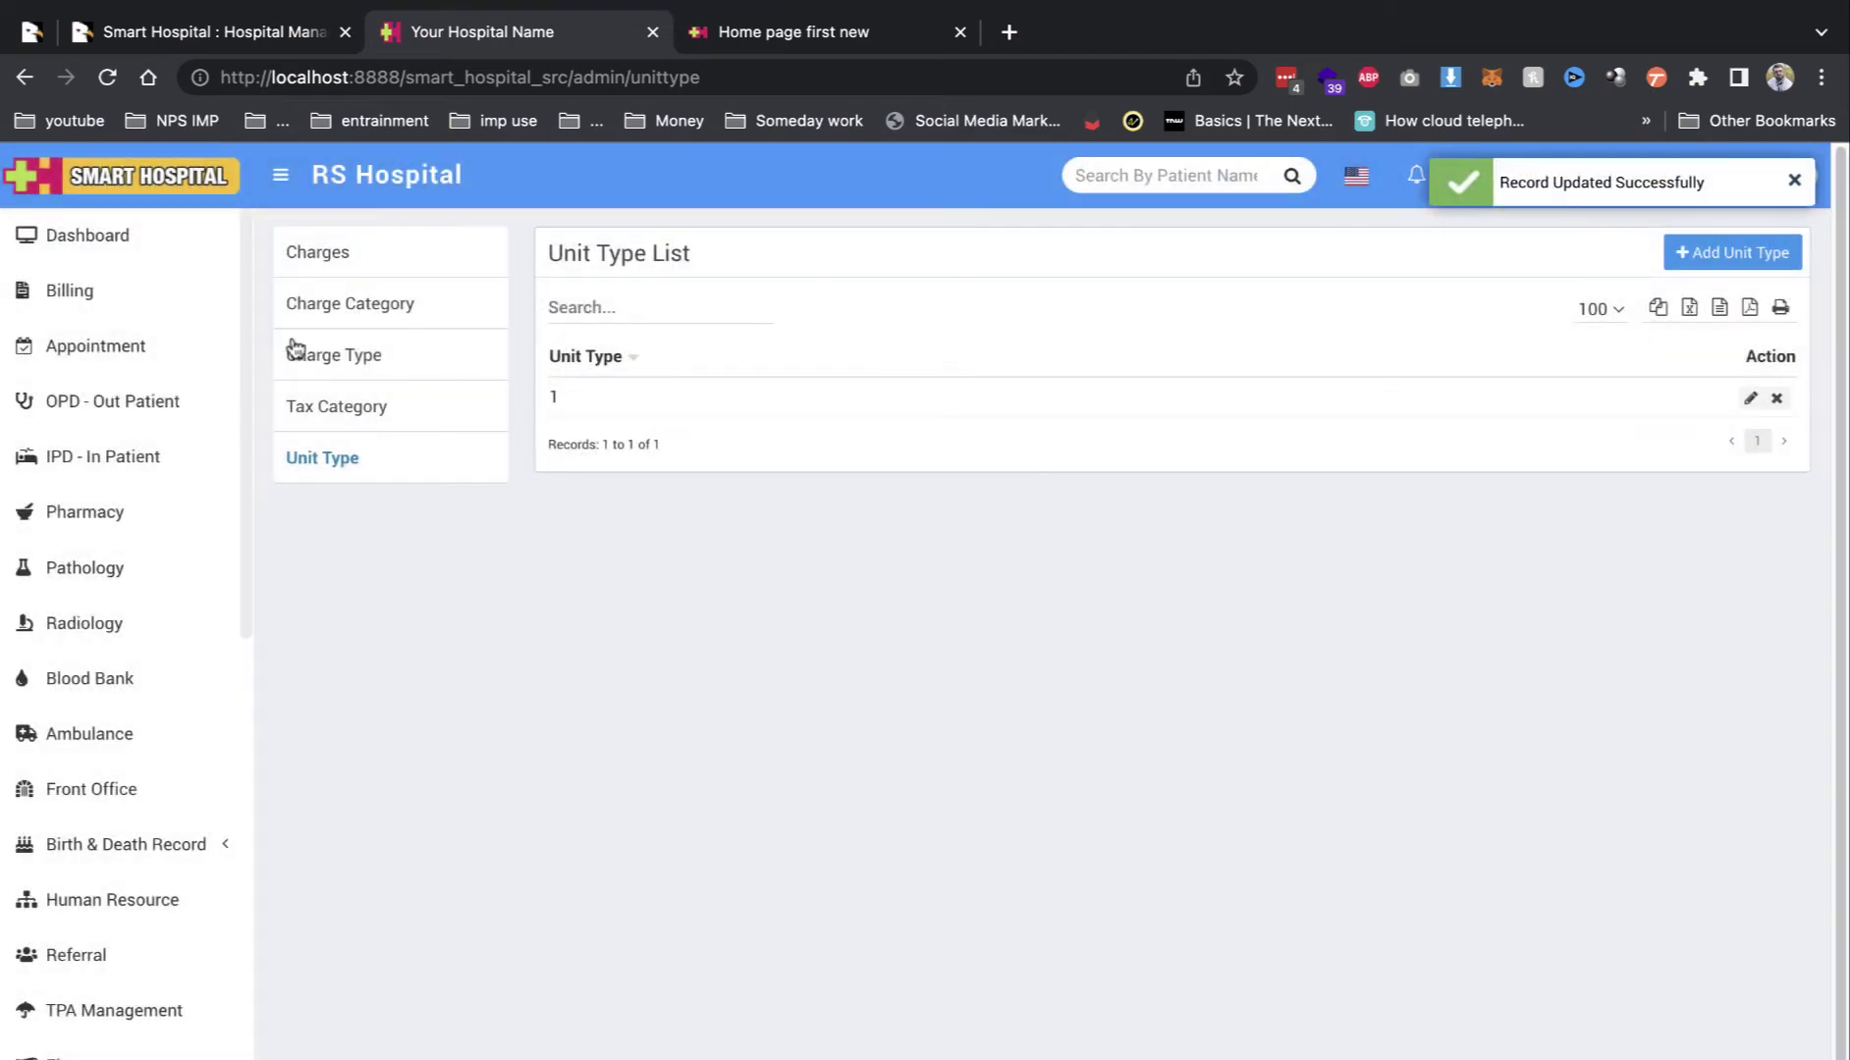
click(310, 257)
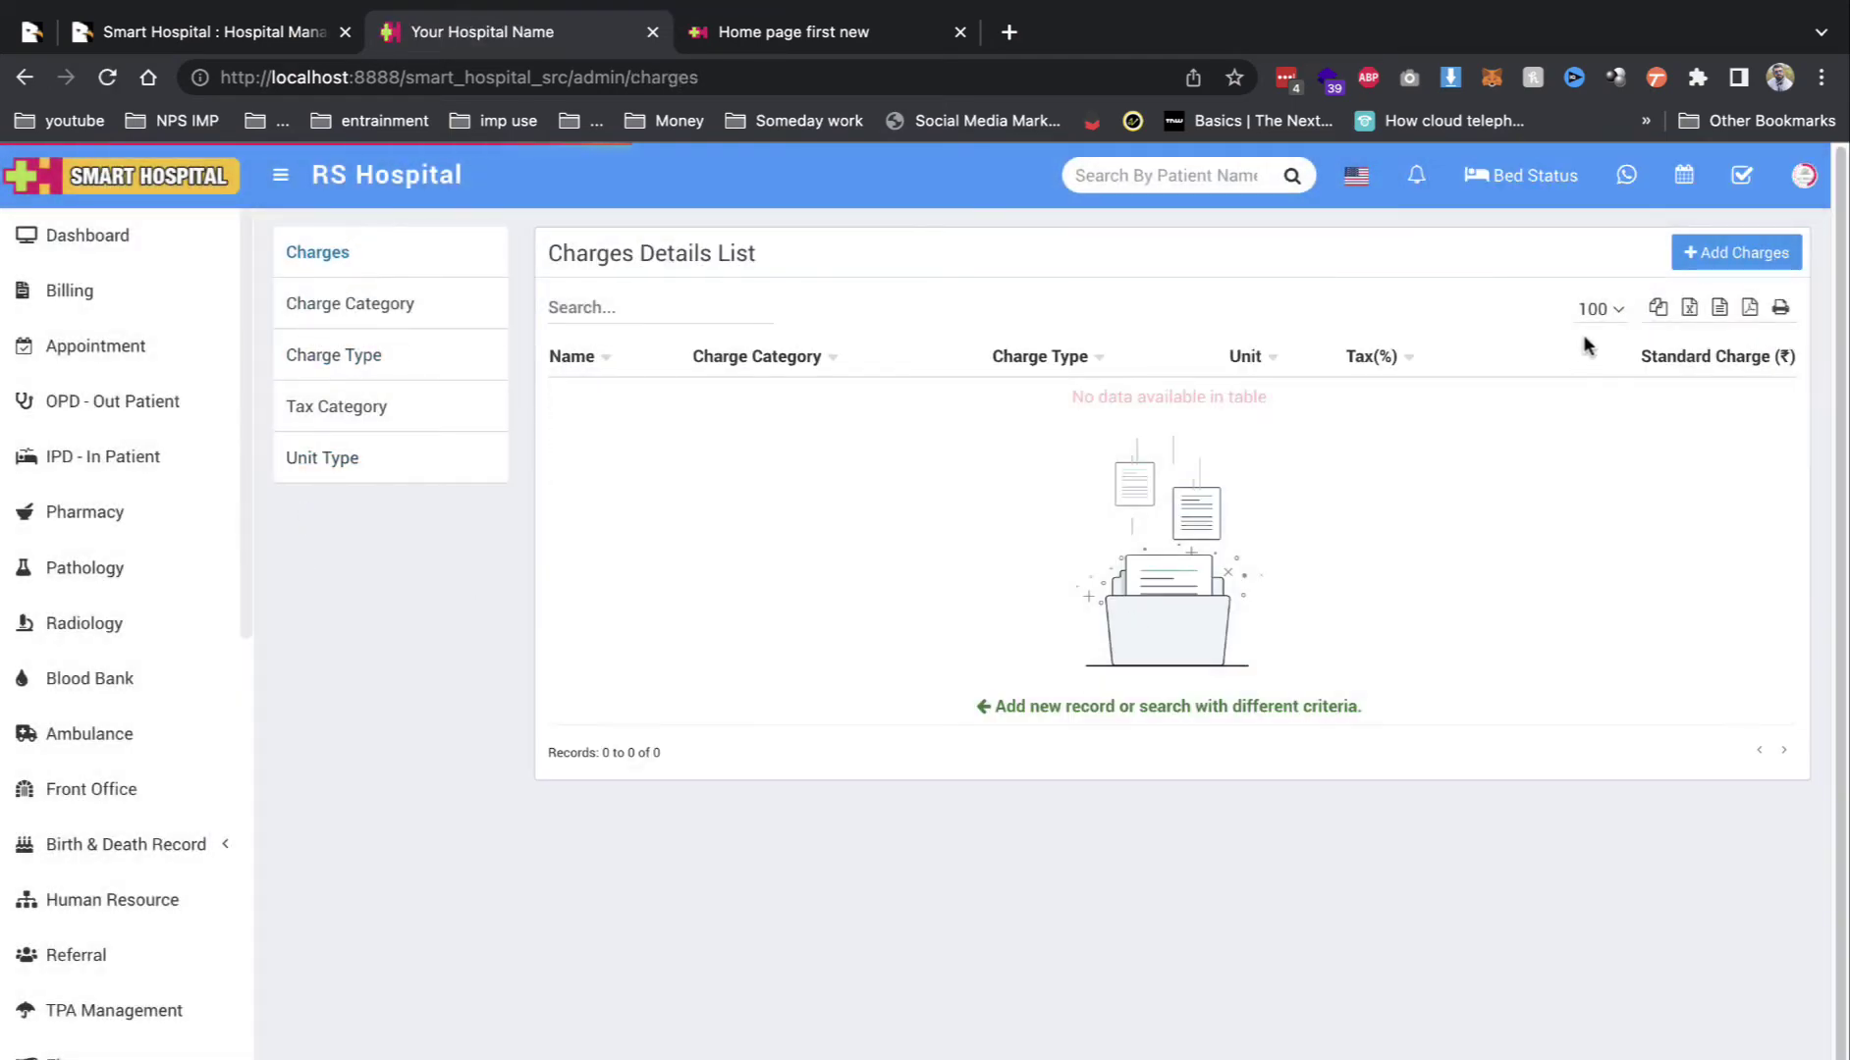
Step: Start a new charge with type Radiology, category Xray and unit type 1
click(1720, 253)
click(520, 316)
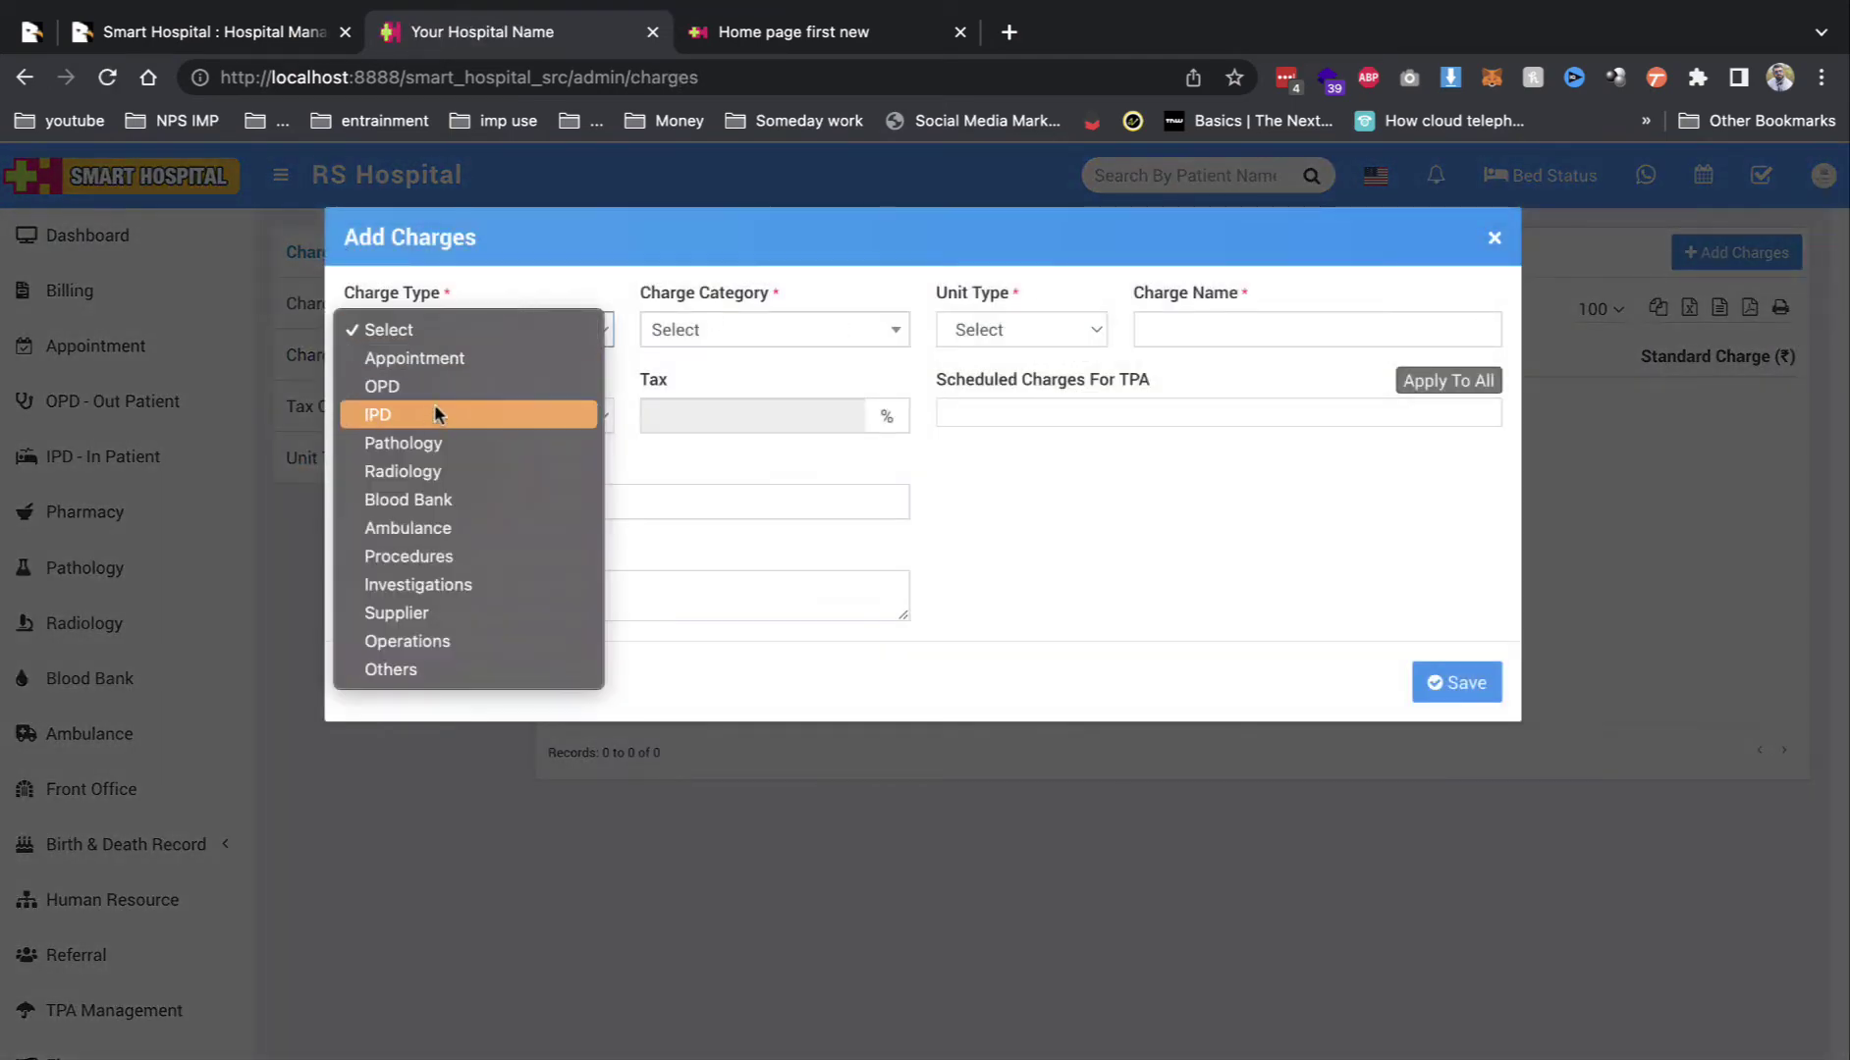
click(423, 490)
click(723, 330)
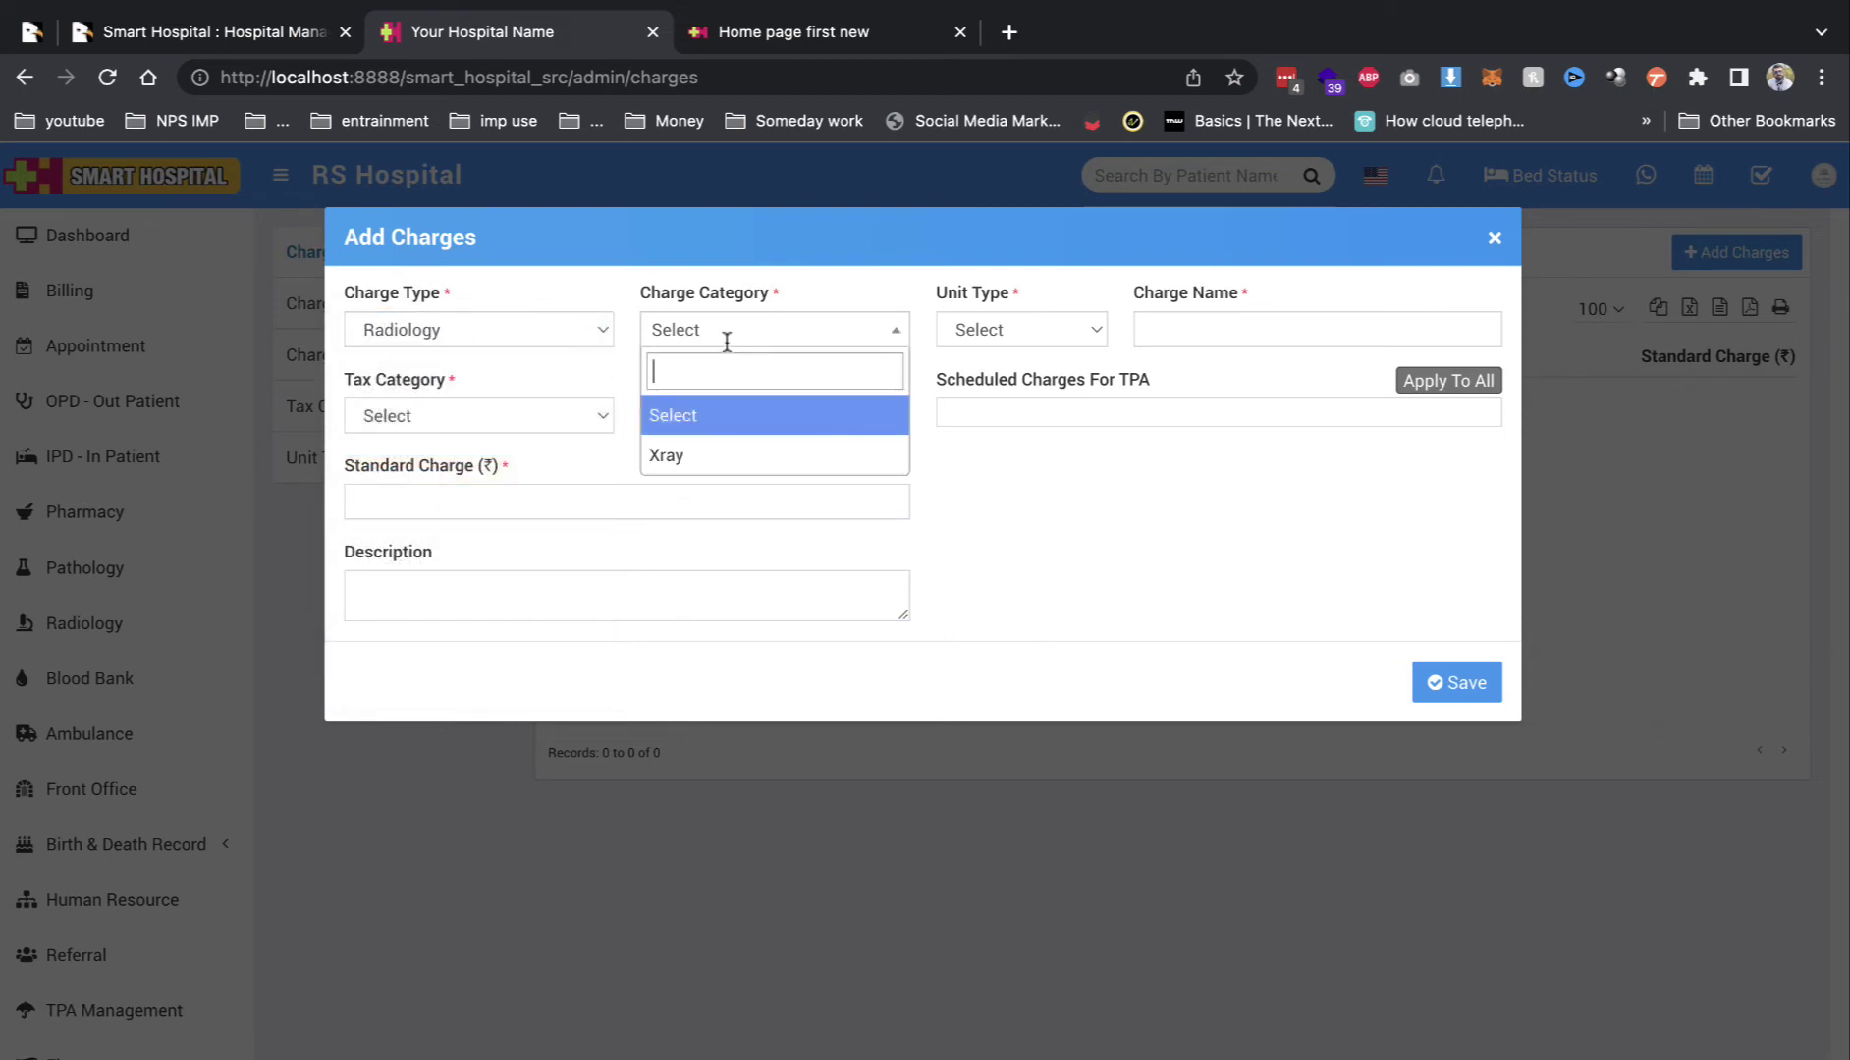
click(702, 454)
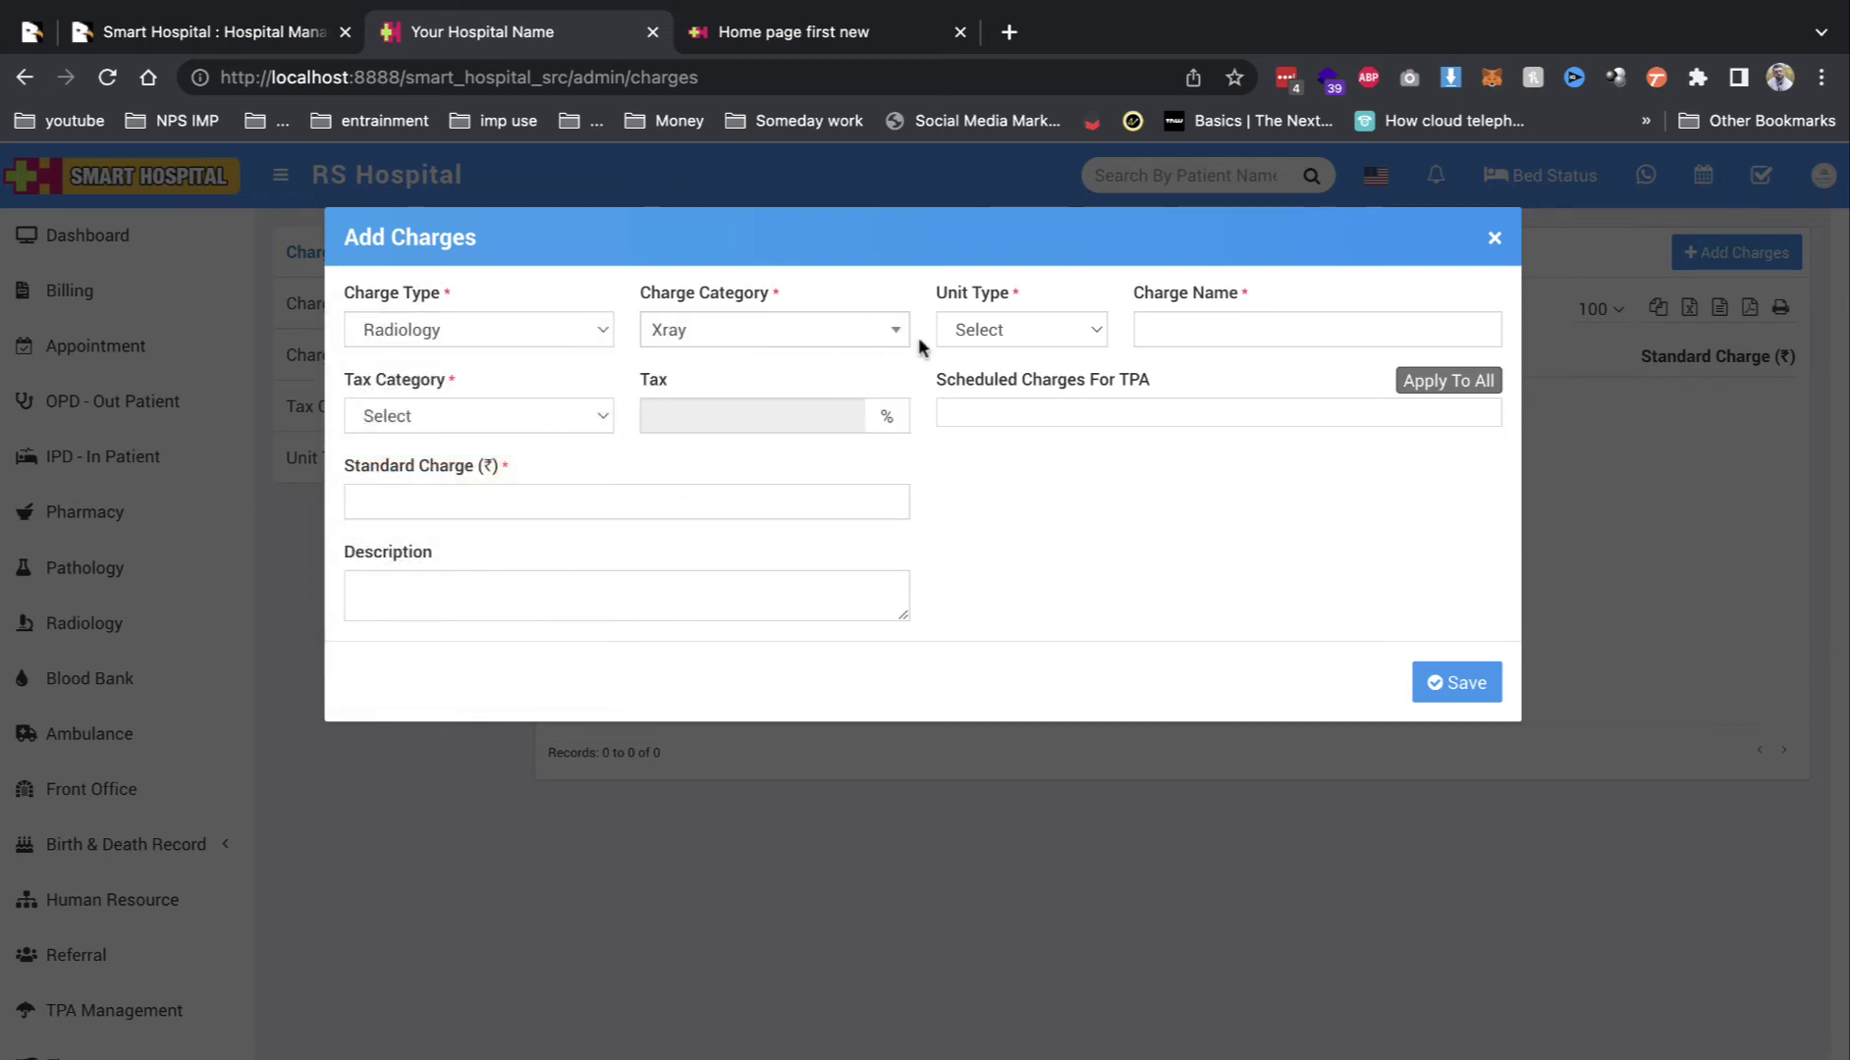
click(991, 330)
click(1035, 355)
Step: Name it hand xray, apply tax category 5, set standard charge 500, and save
click(1187, 329)
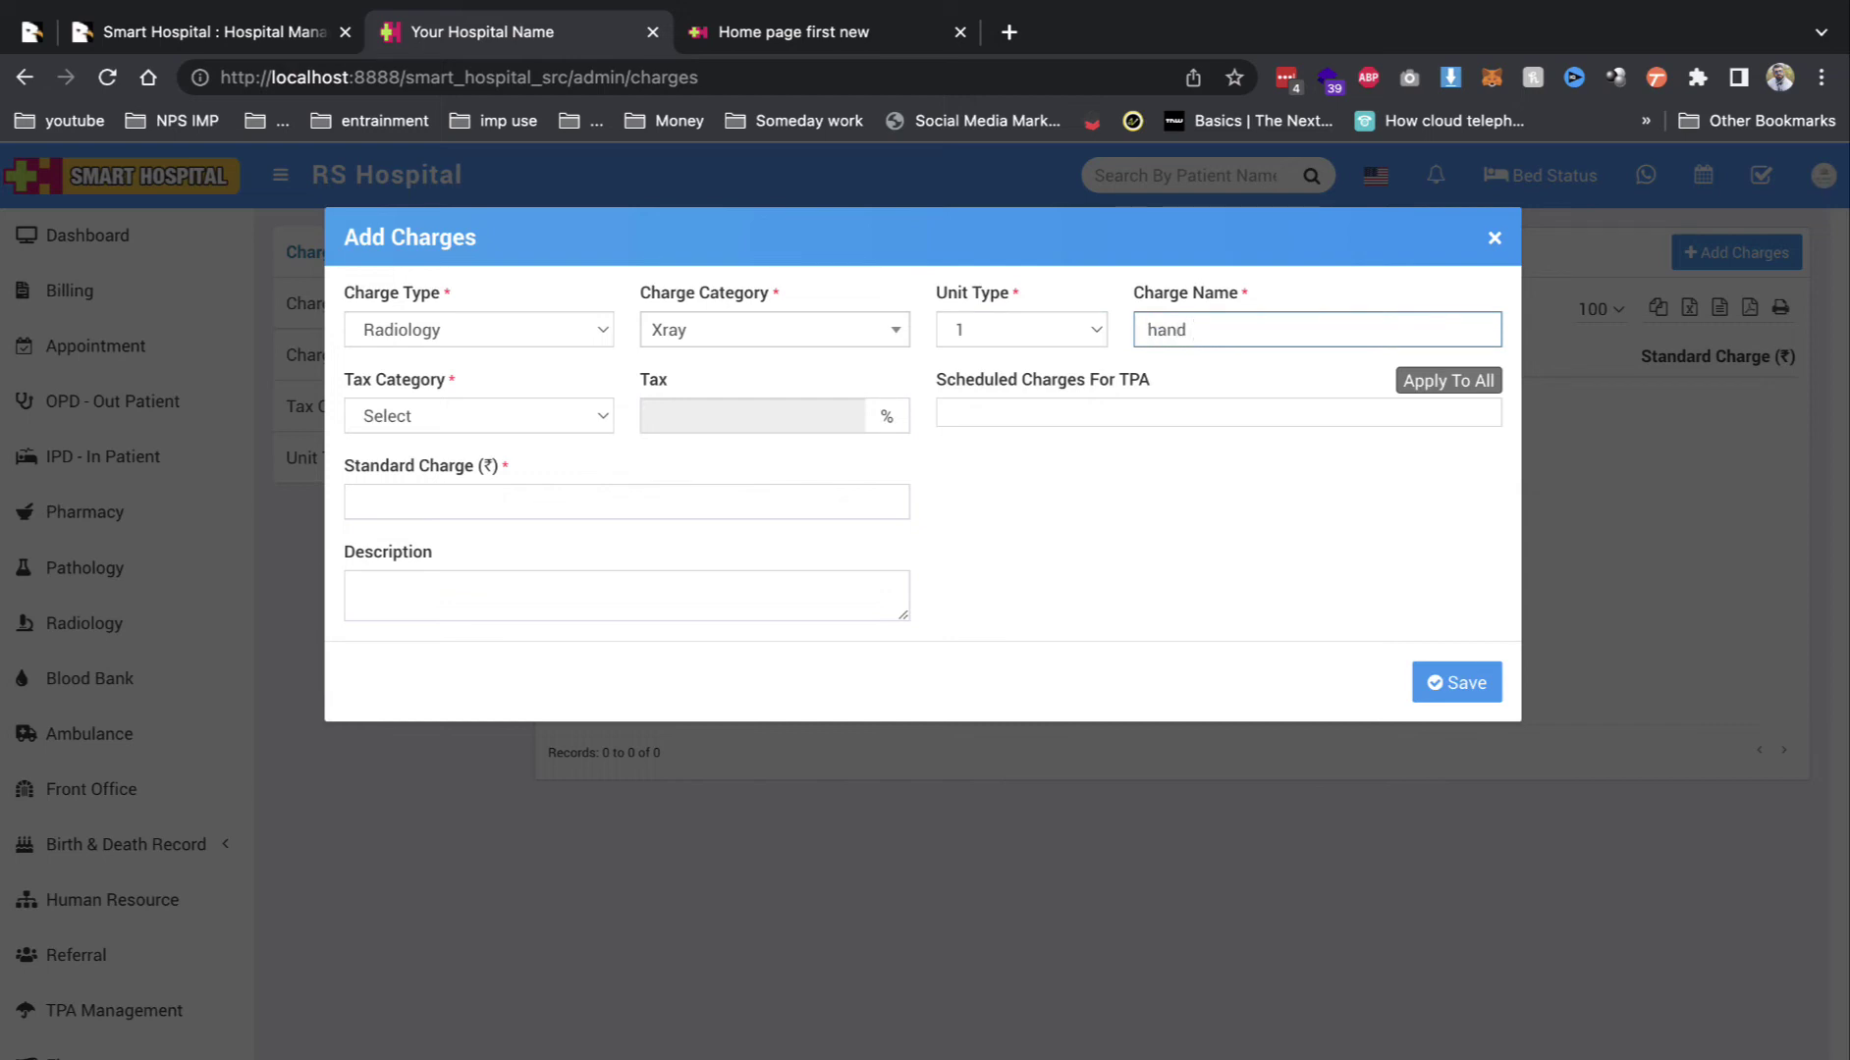
click(525, 407)
click(511, 447)
click(683, 497)
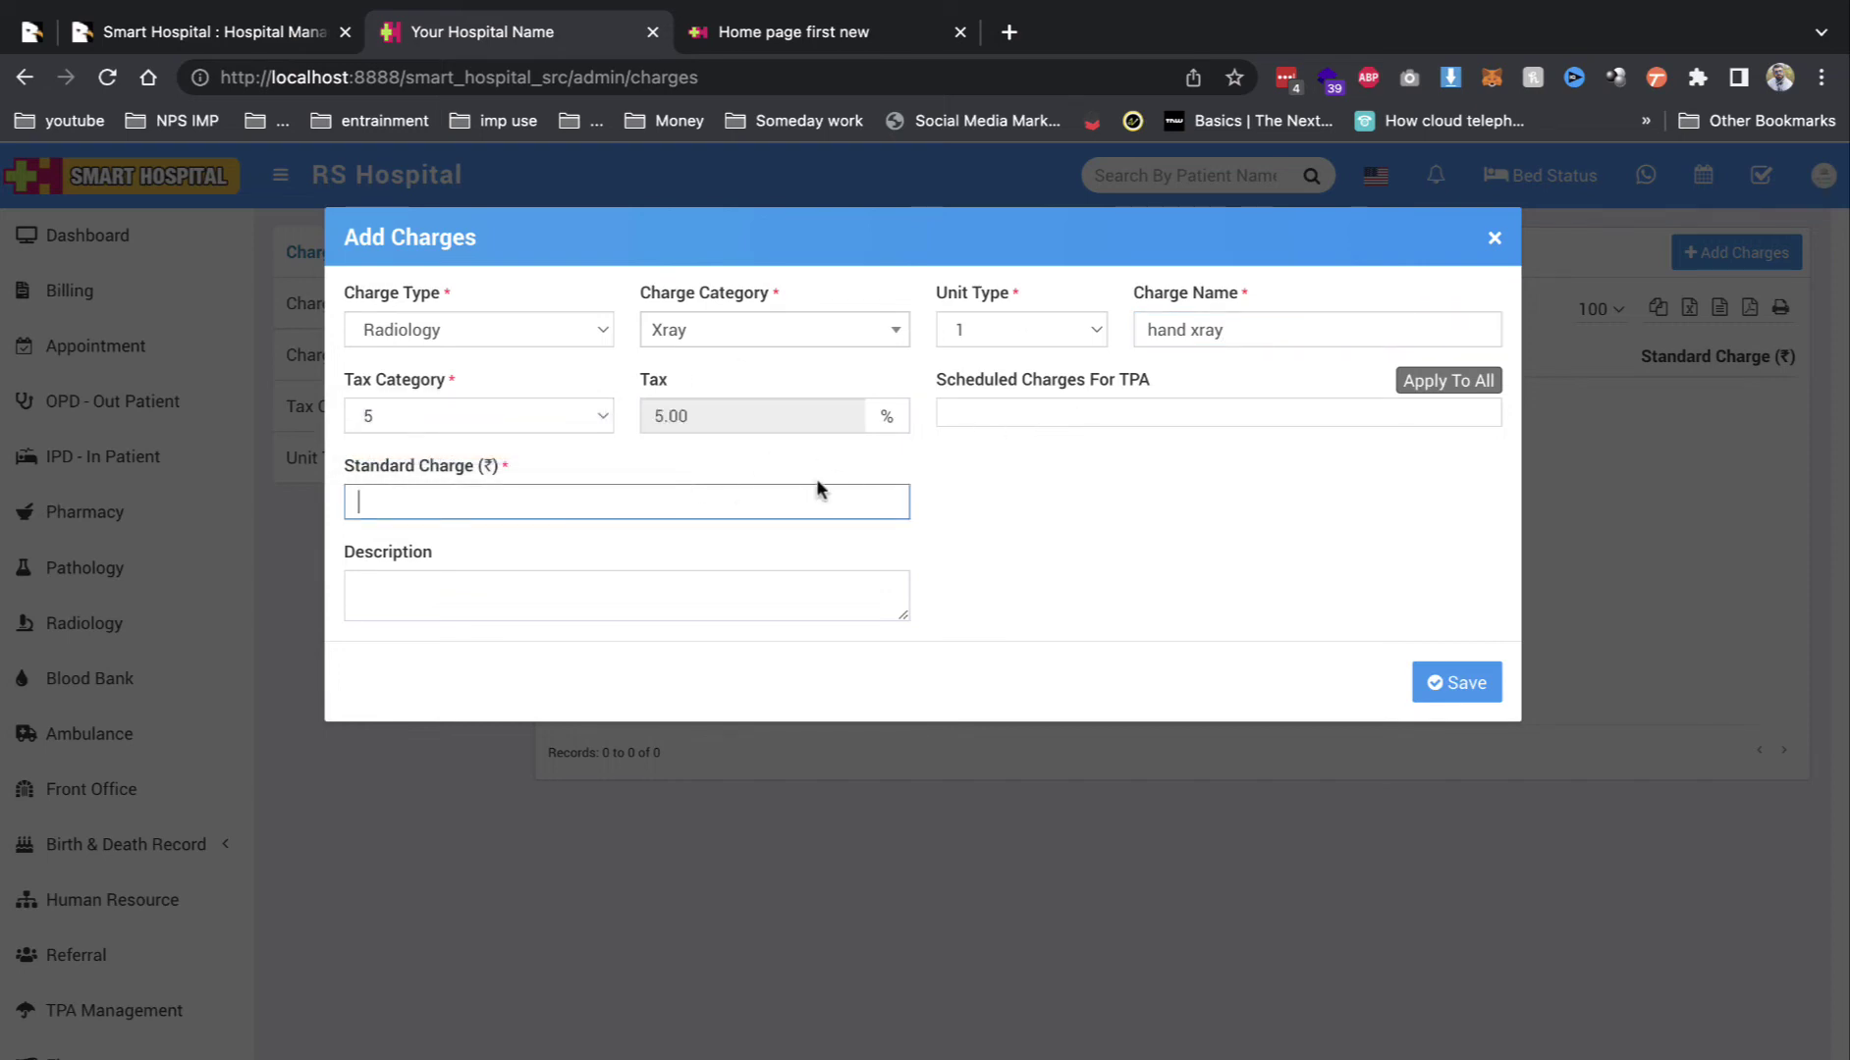
click(1071, 447)
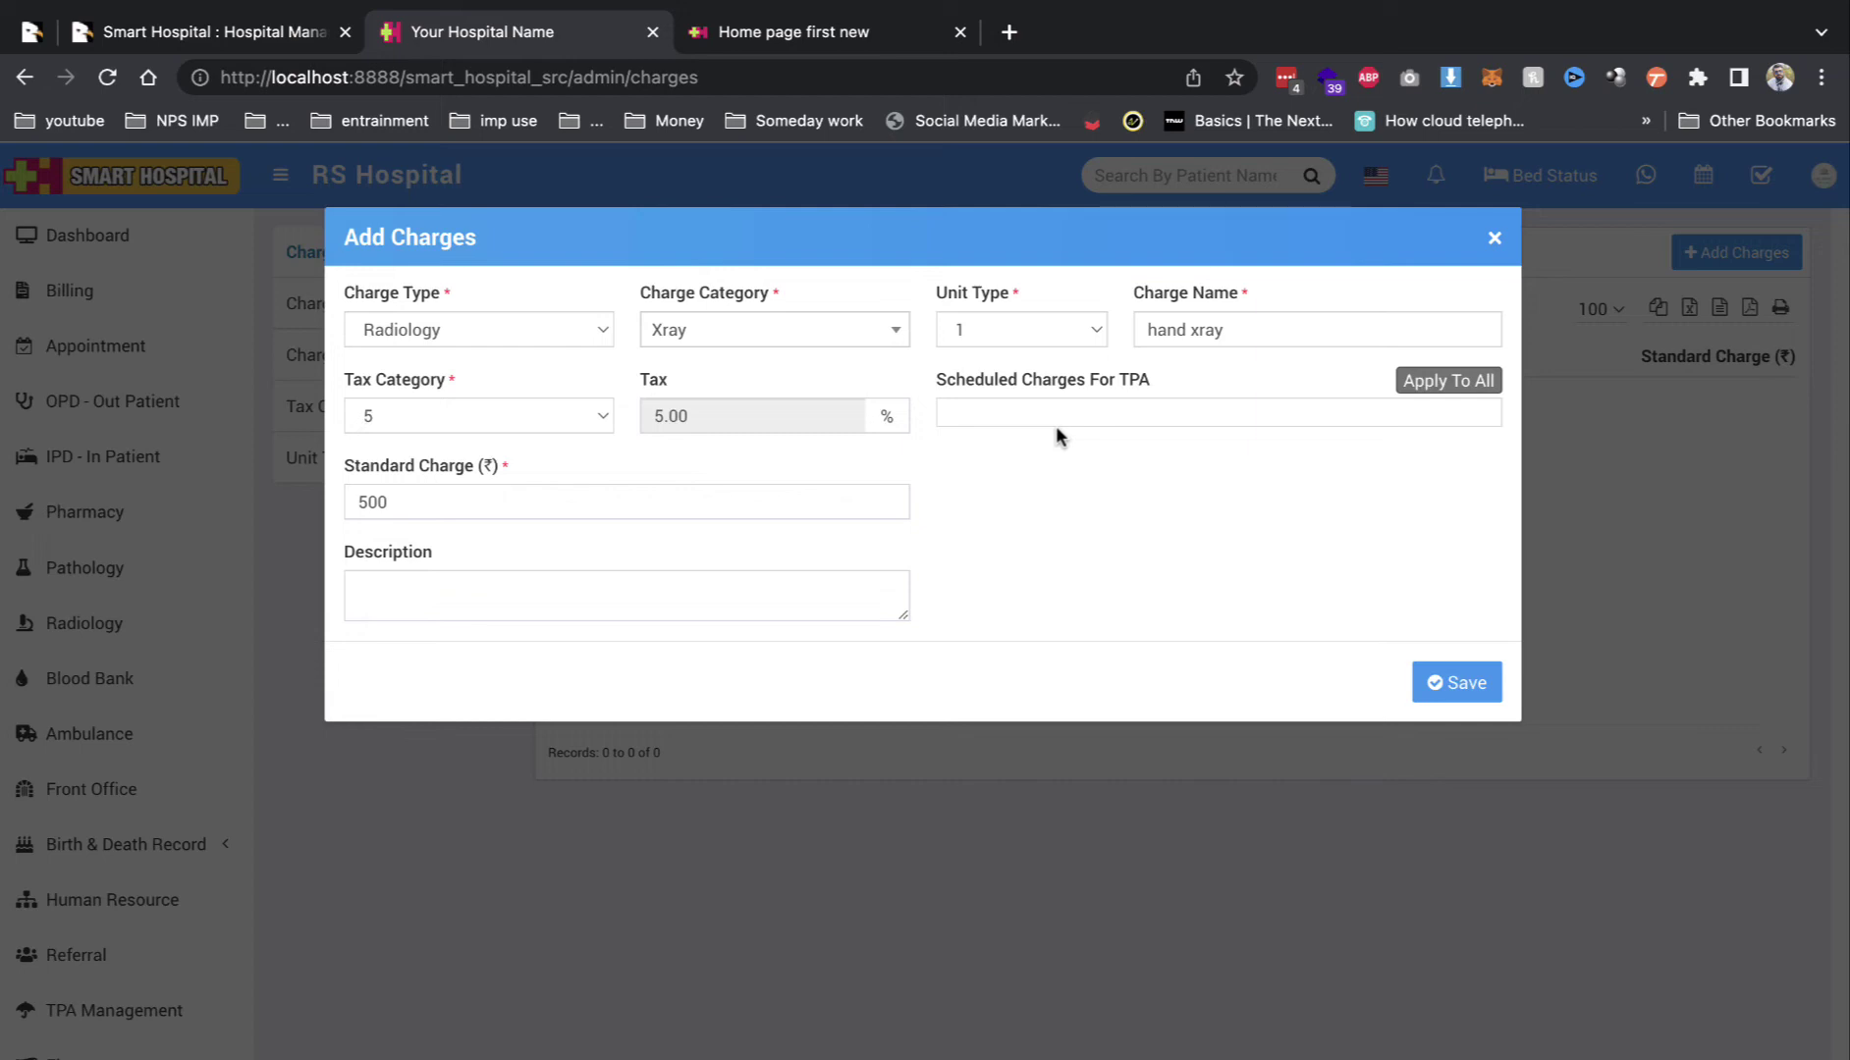
click(1455, 685)
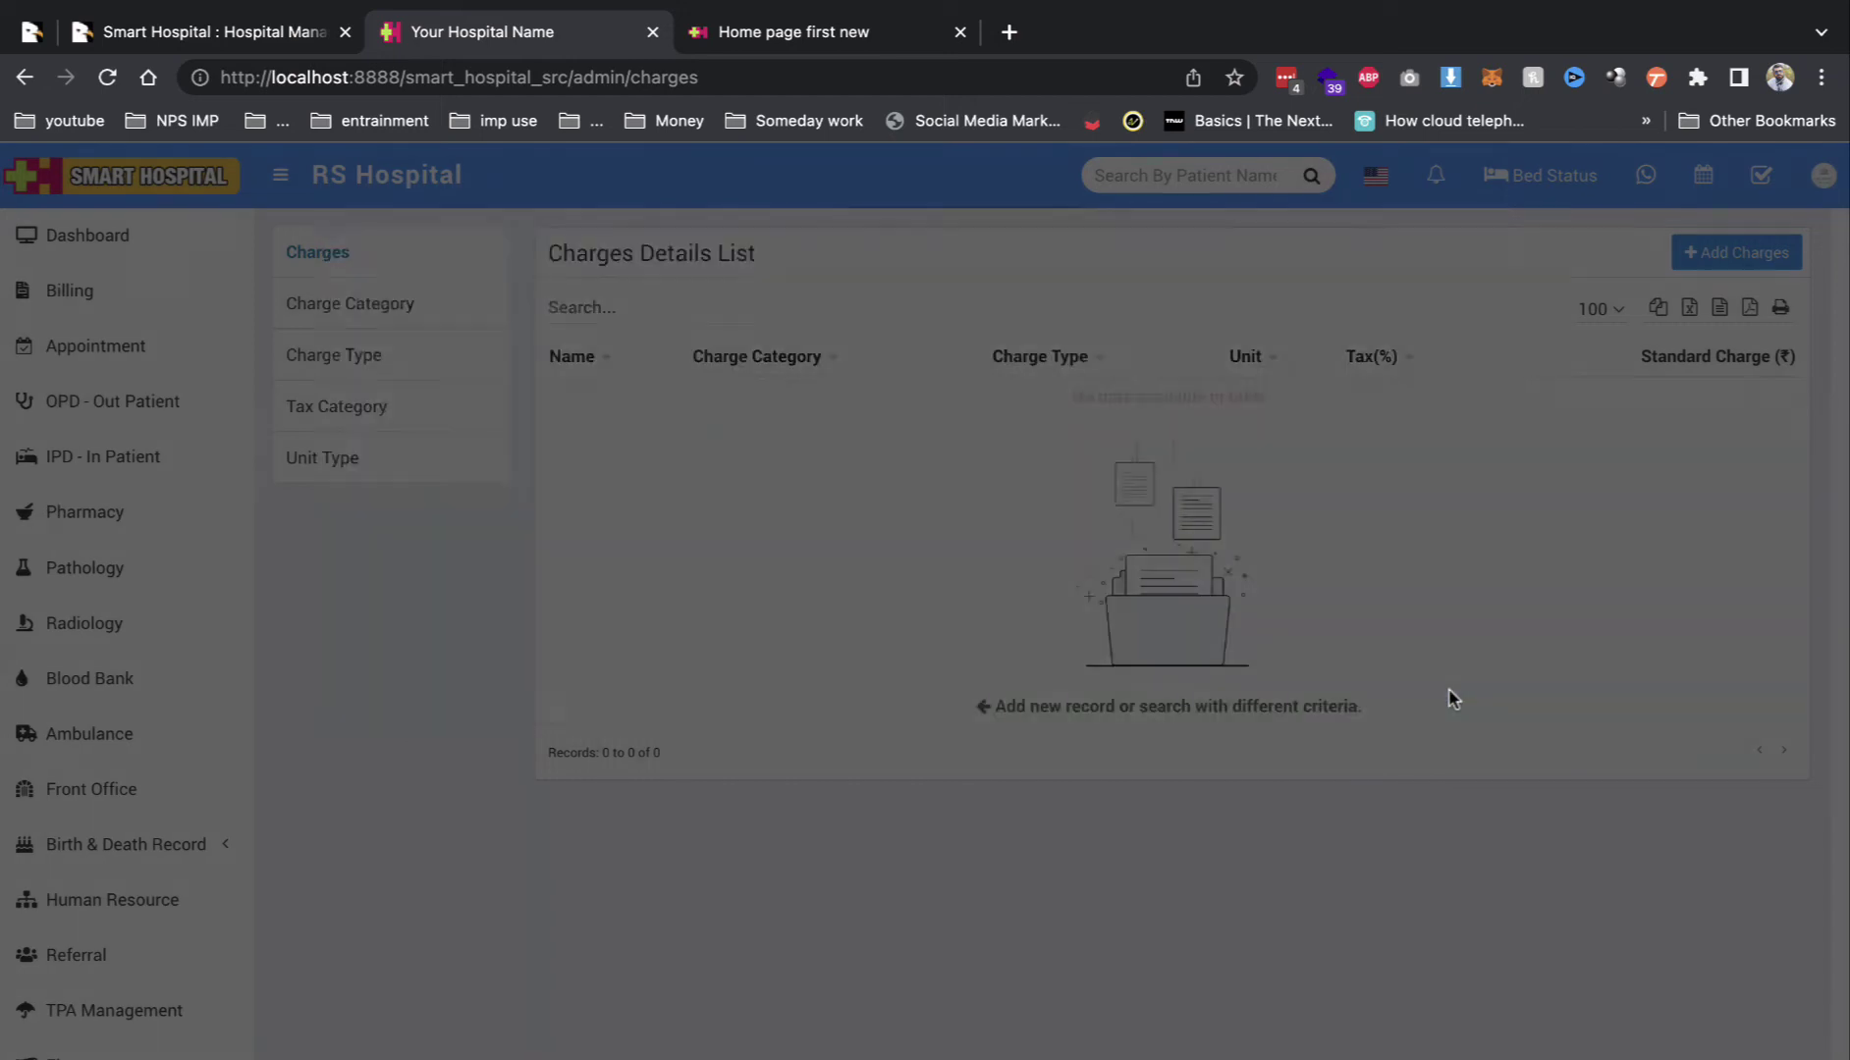
Step: Look over the Patient setup and Bed Type lists, then switch to the CodeCanyon tab
scroll(90, 861, down, 10)
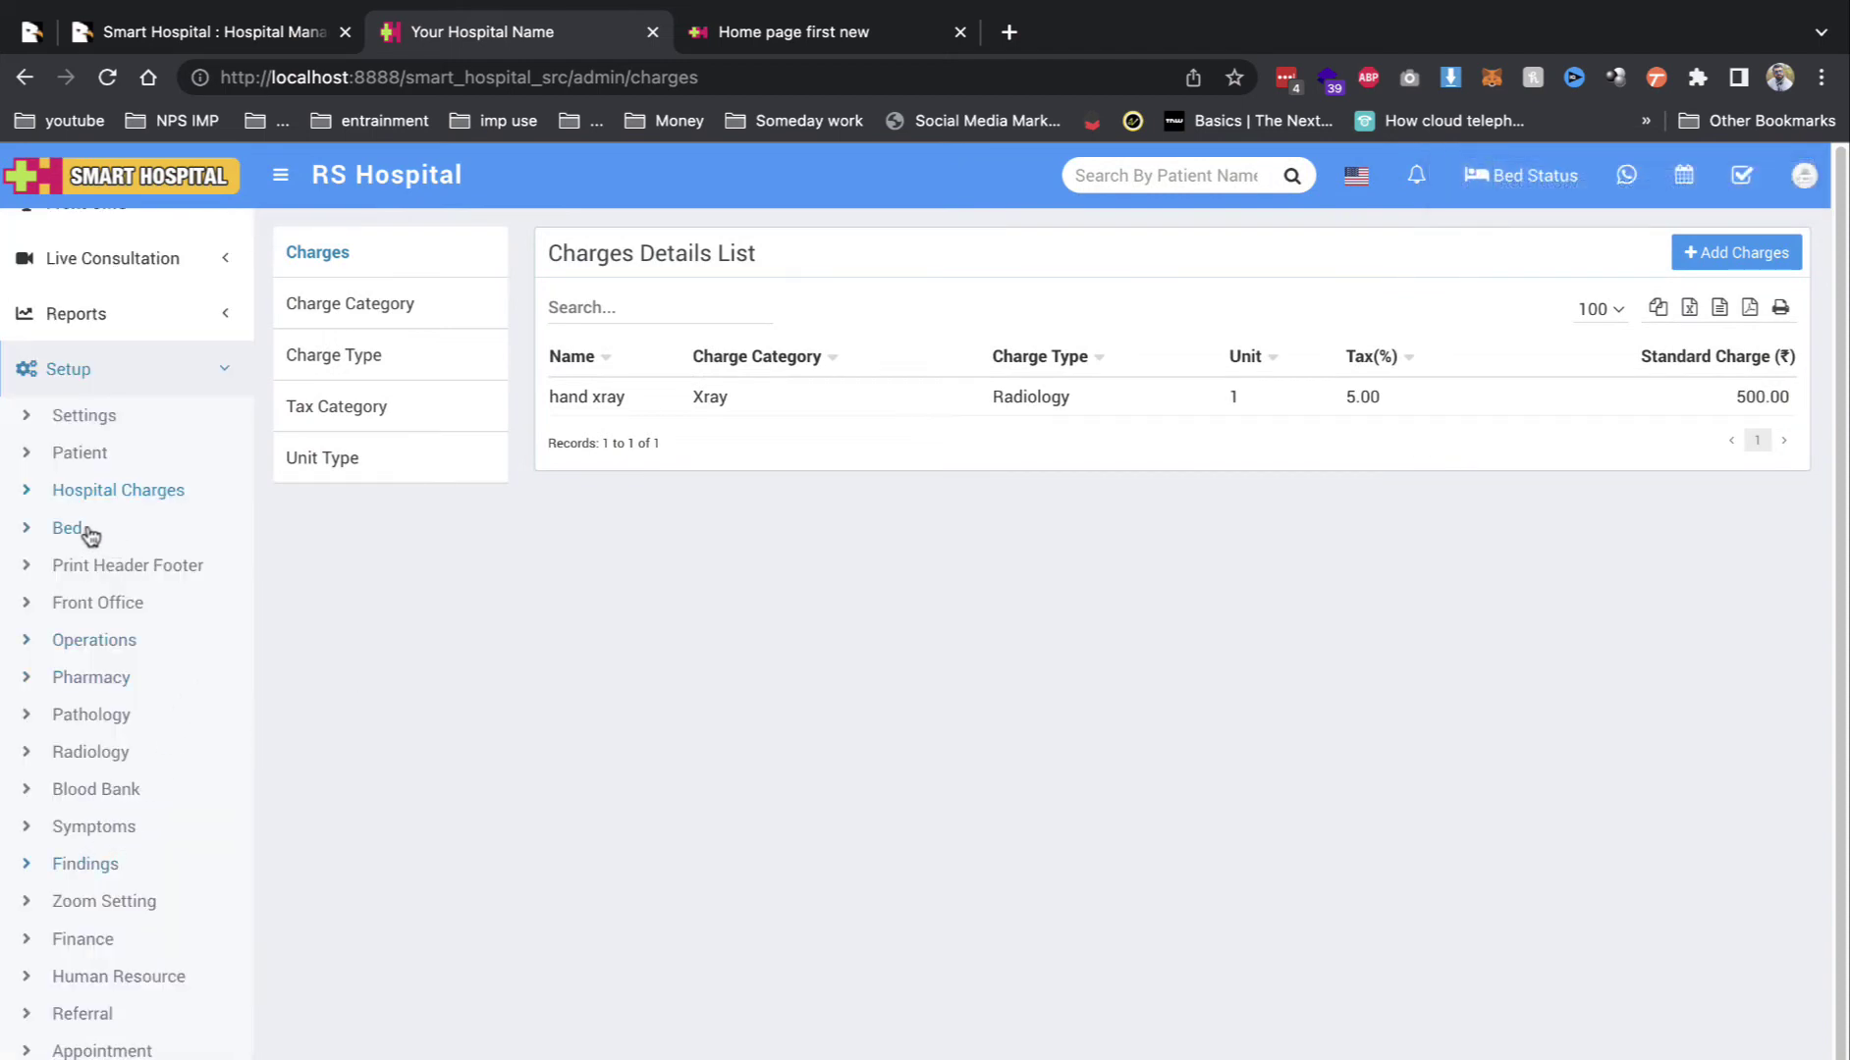
click(79, 457)
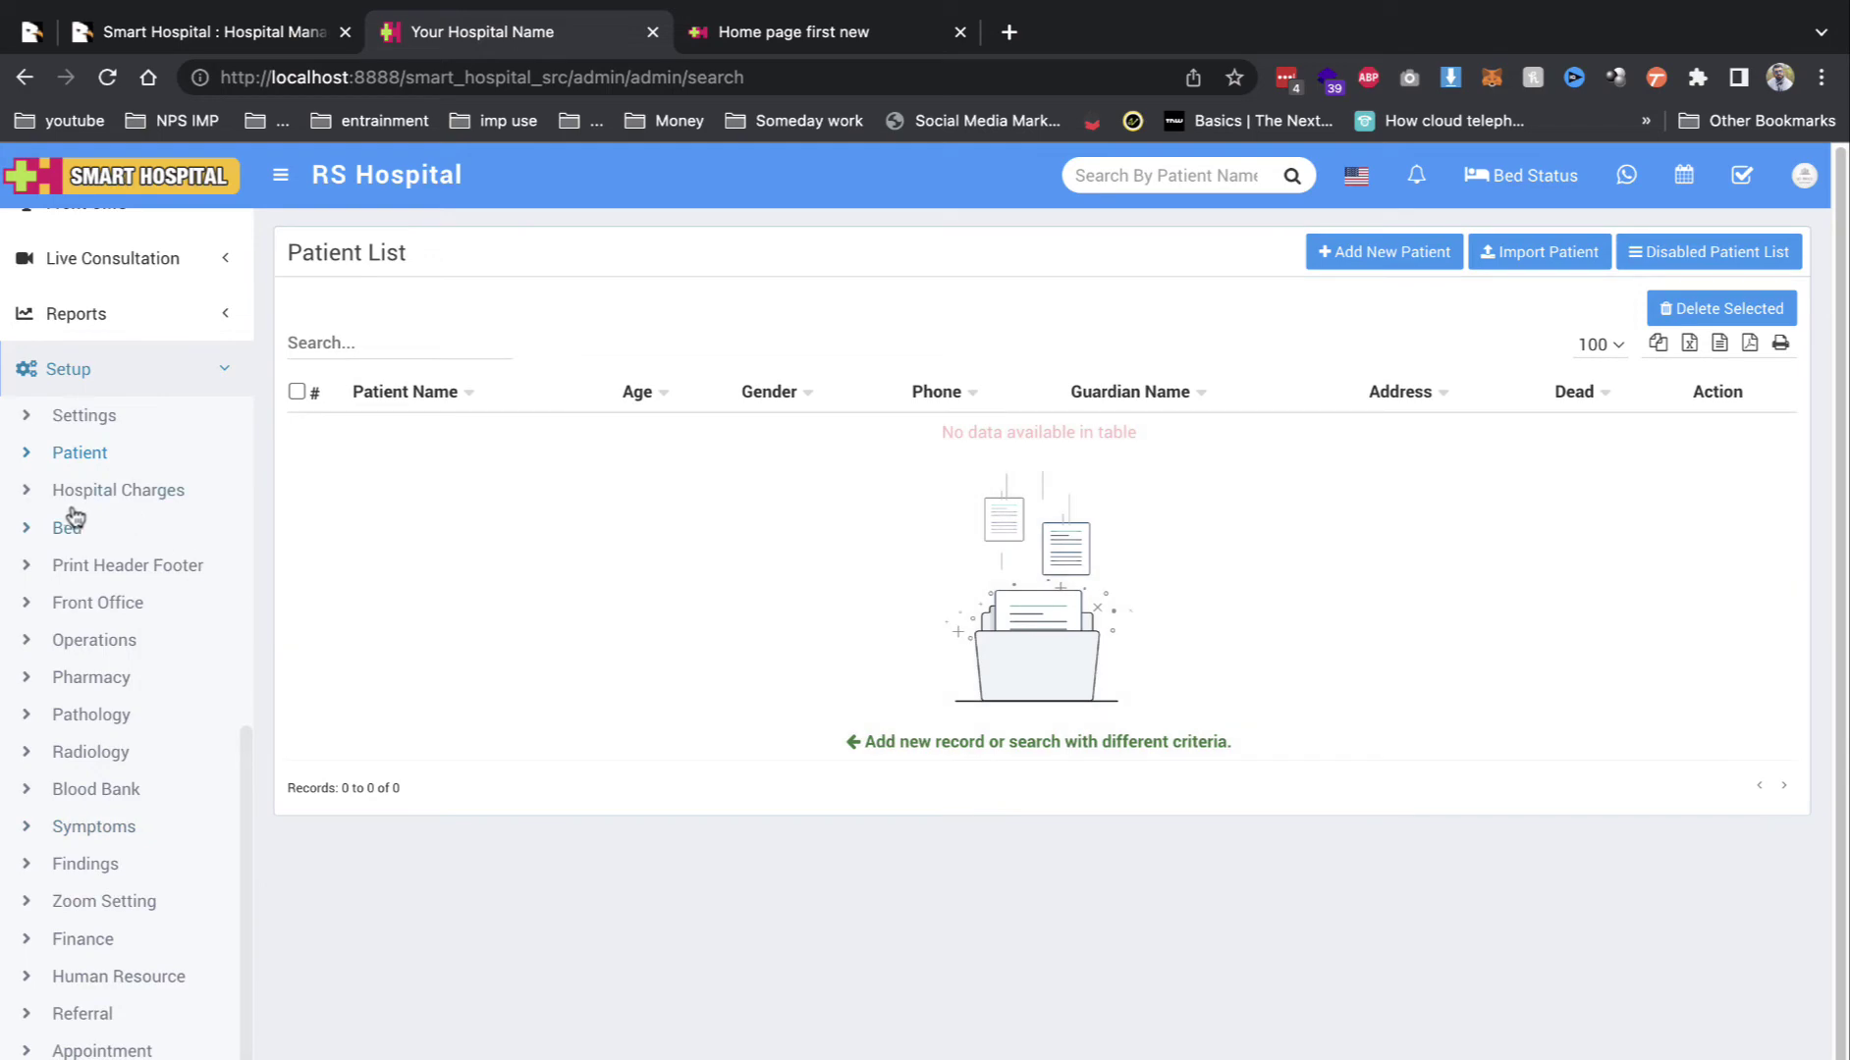
click(69, 525)
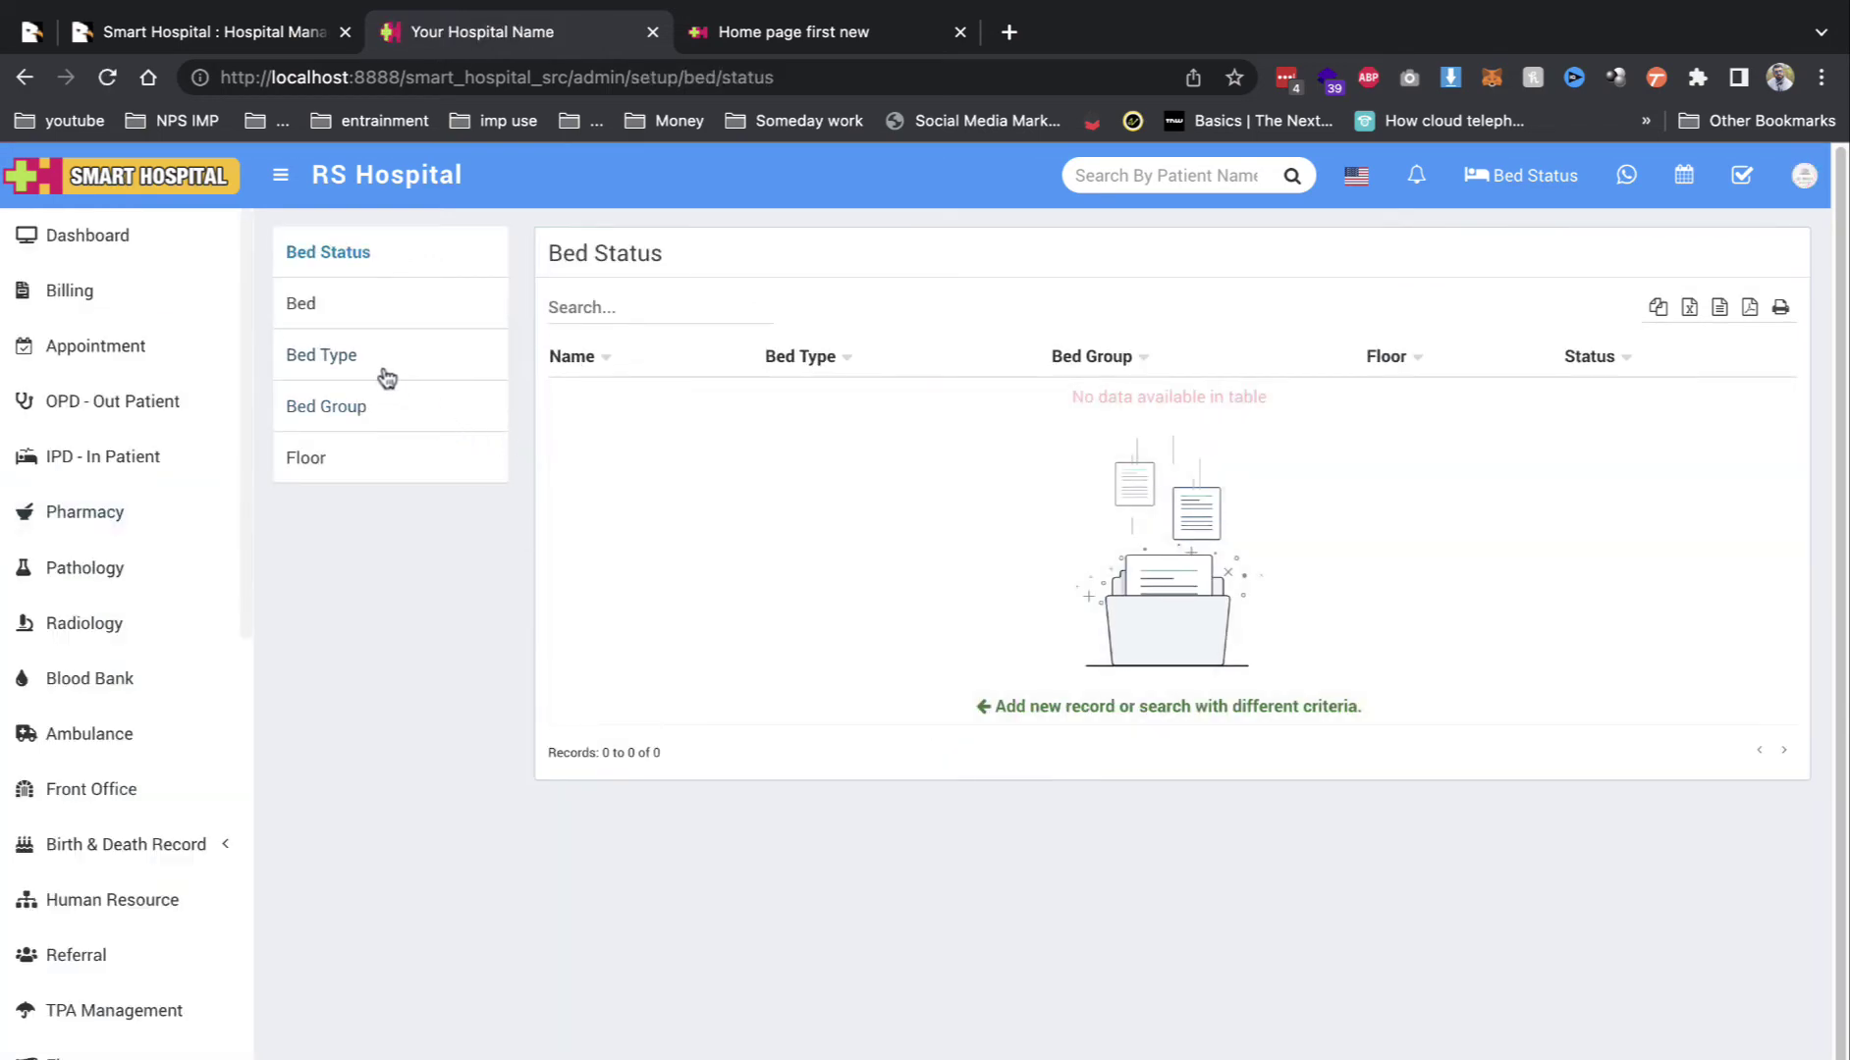
click(384, 376)
click(29, 33)
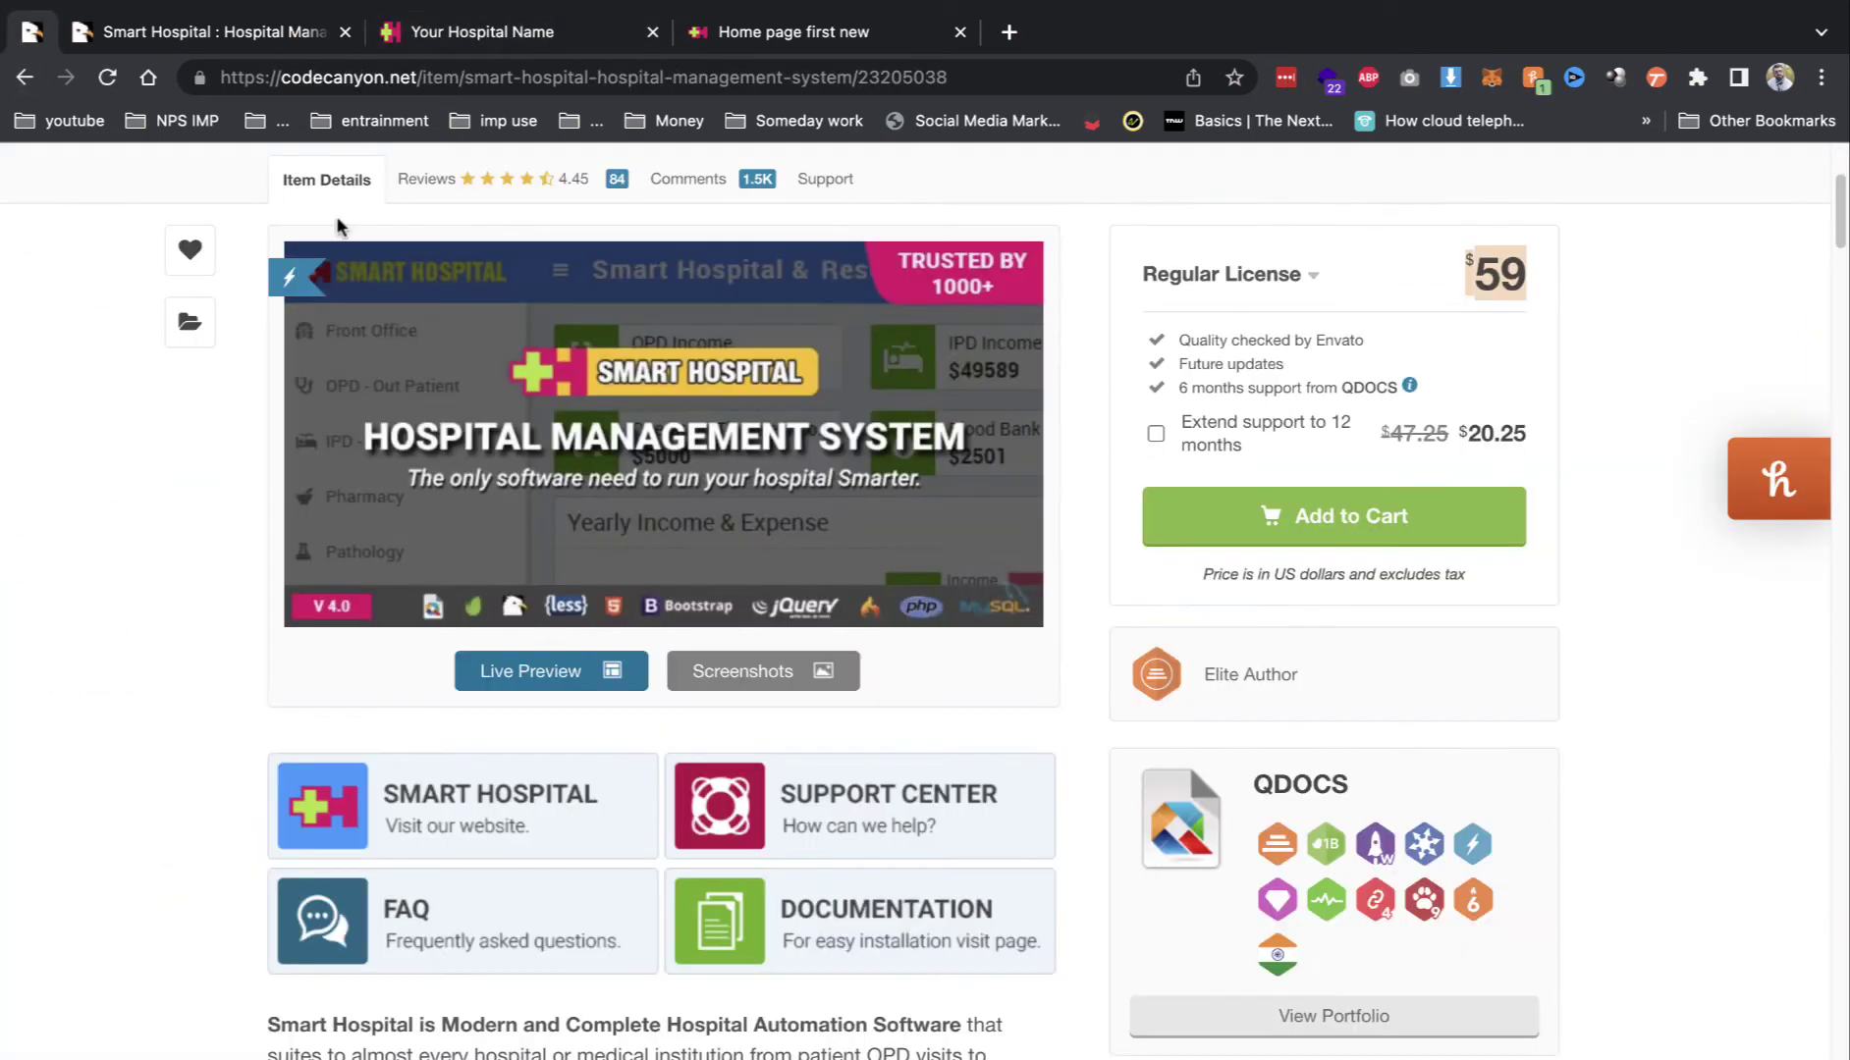
Step: Switch to the Smart Hospital demo preview tab and scroll through its page
click(186, 37)
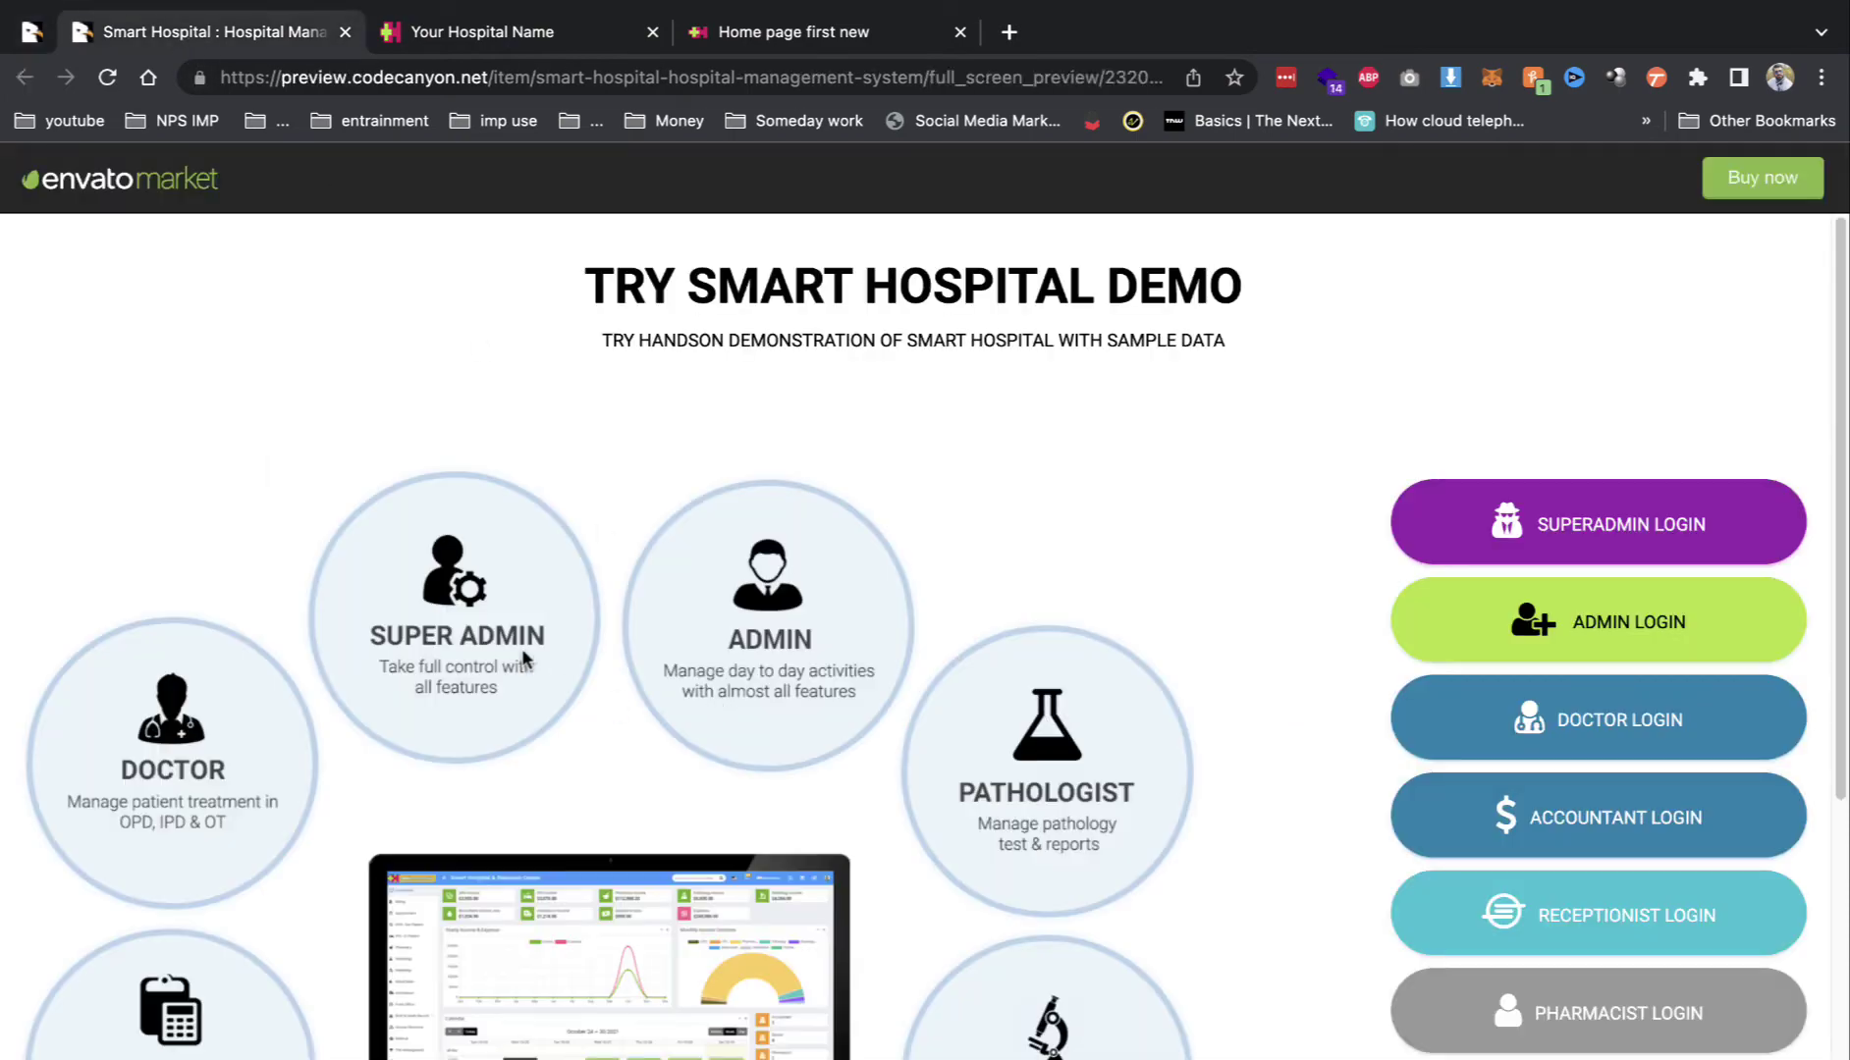
scroll(524, 660, down, 4)
scroll(1070, 578, up, 4)
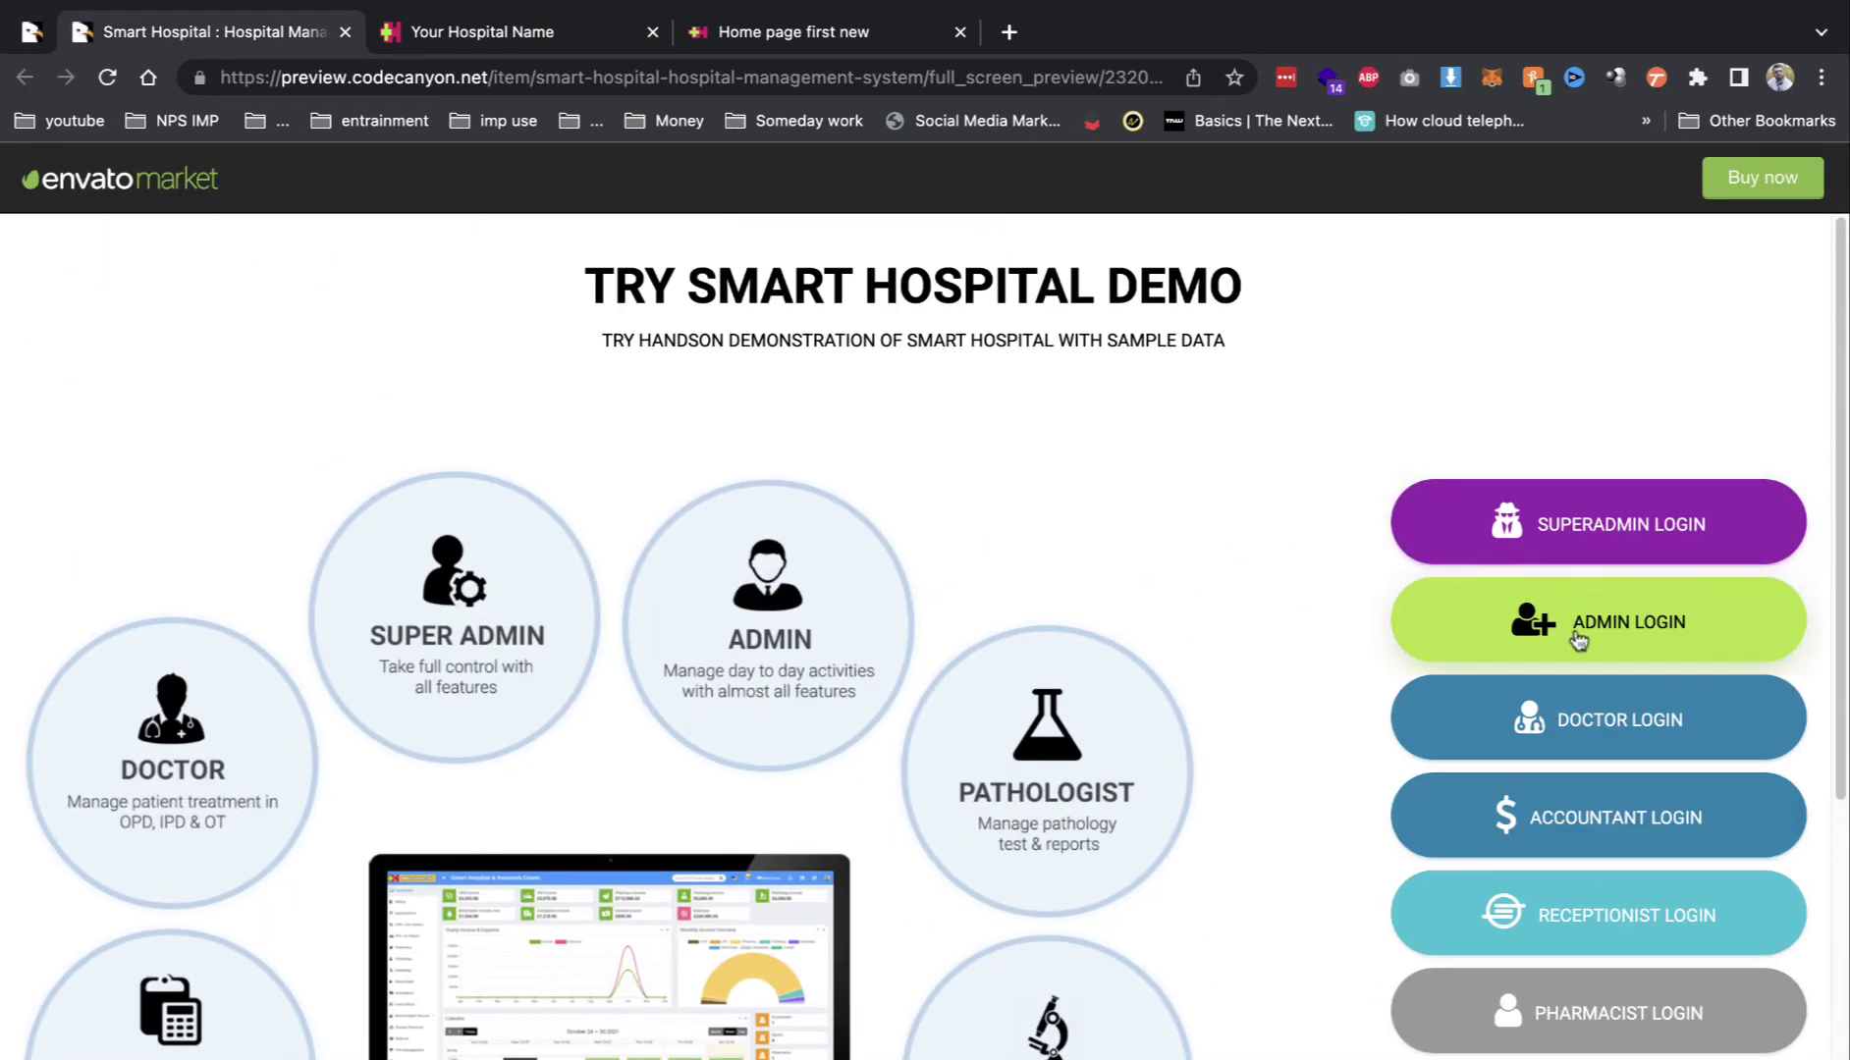
scroll(1479, 727, down, 3)
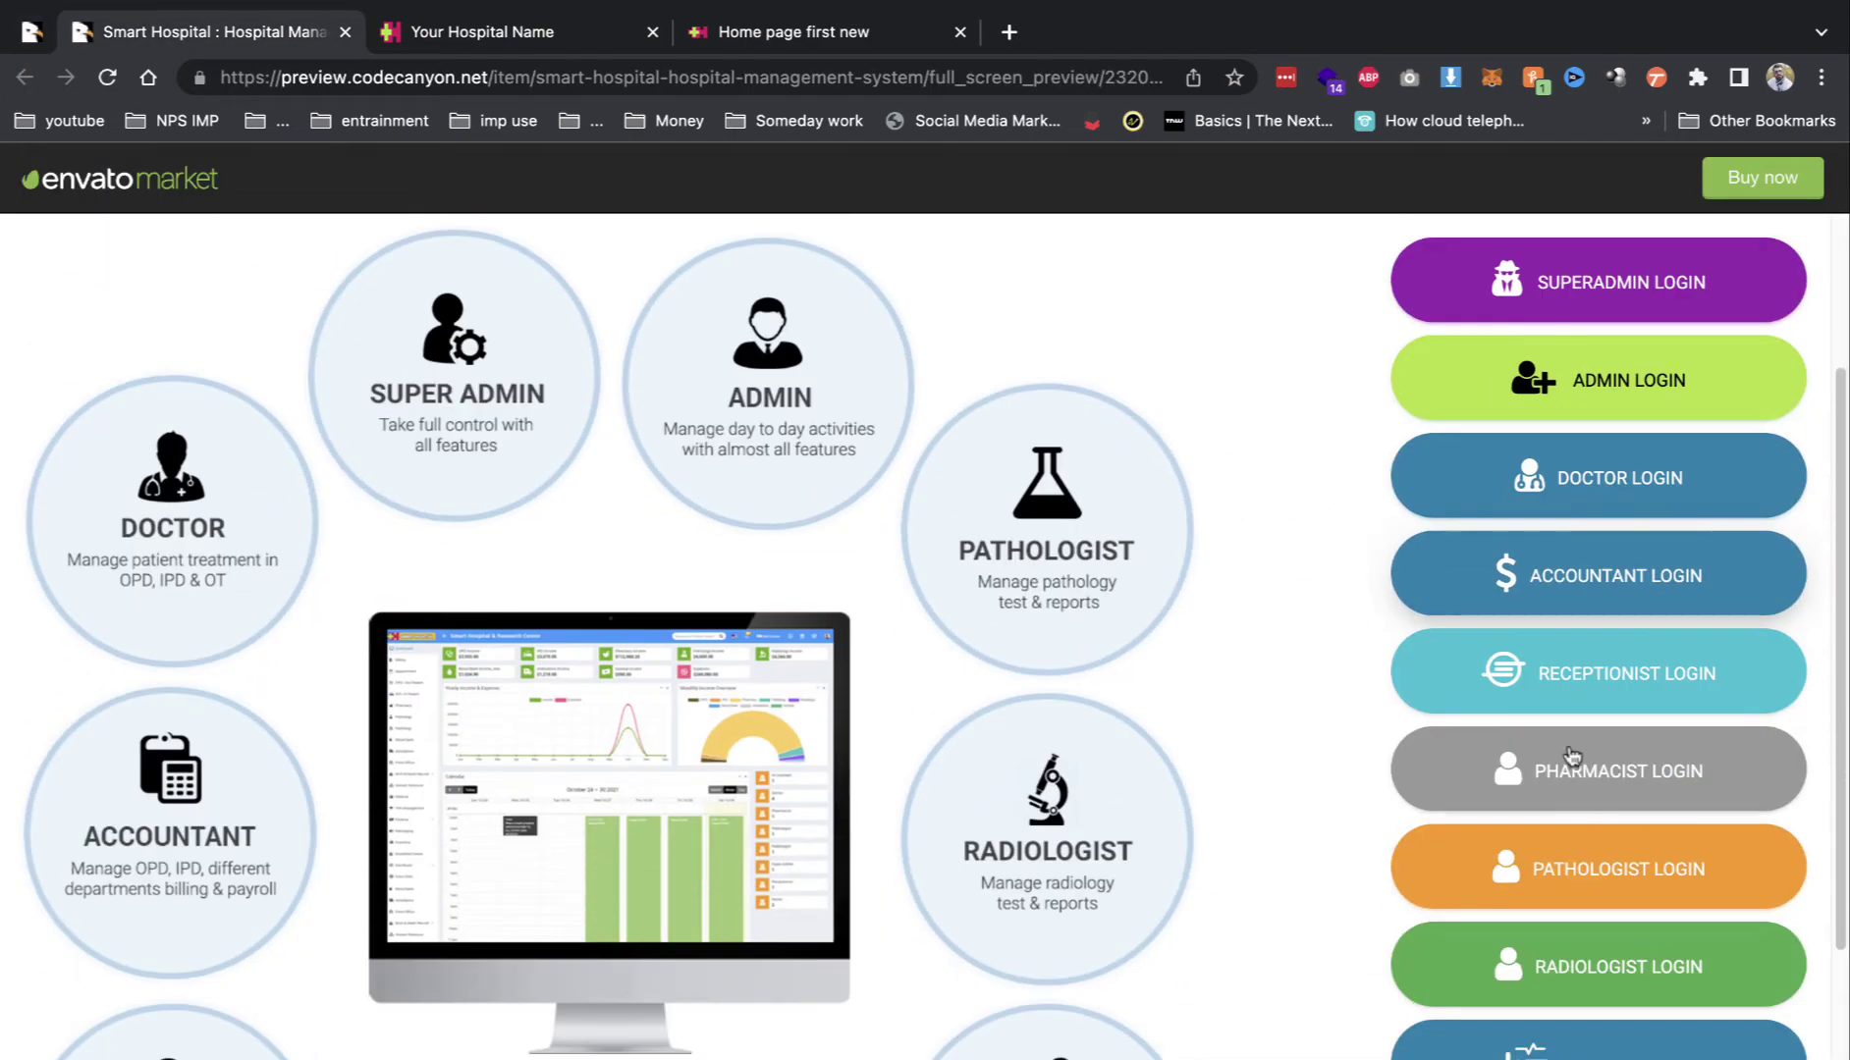
scroll(1606, 967, down, 2)
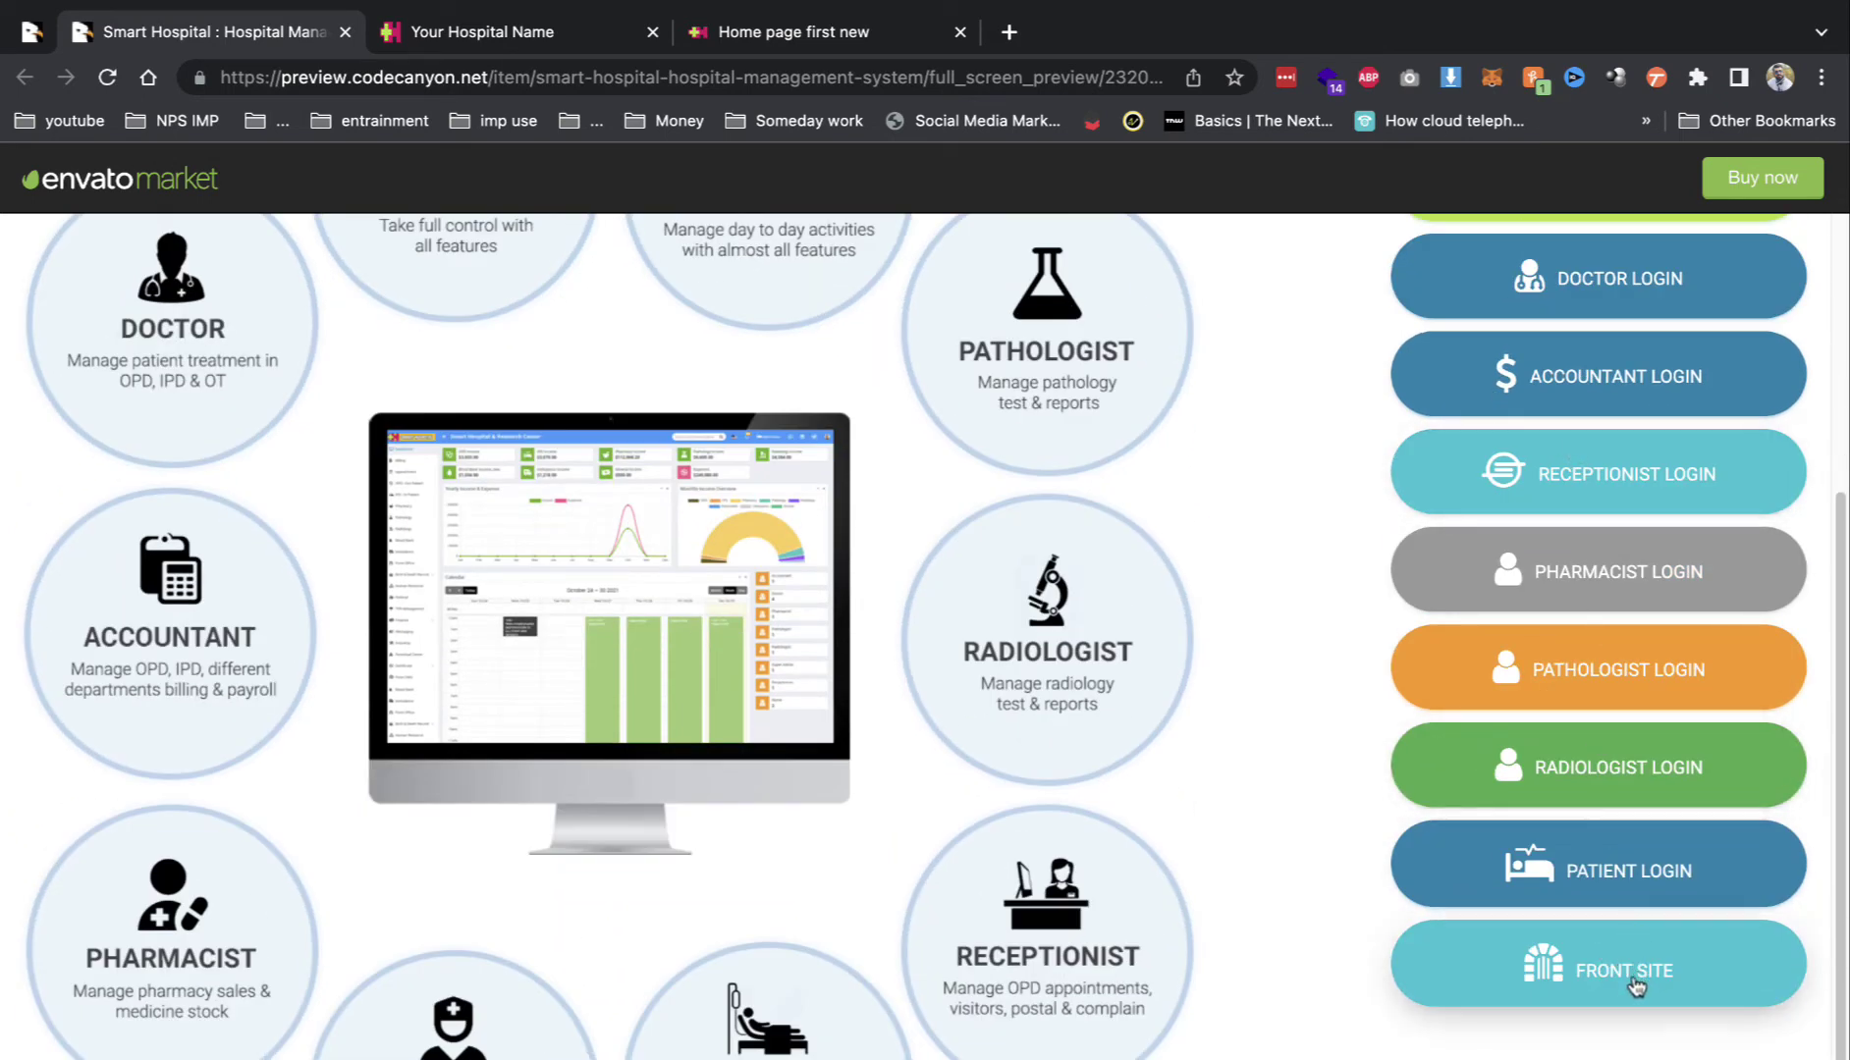
Step: View the demo front site's appointment form, close it, and log in as super admin
click(1613, 985)
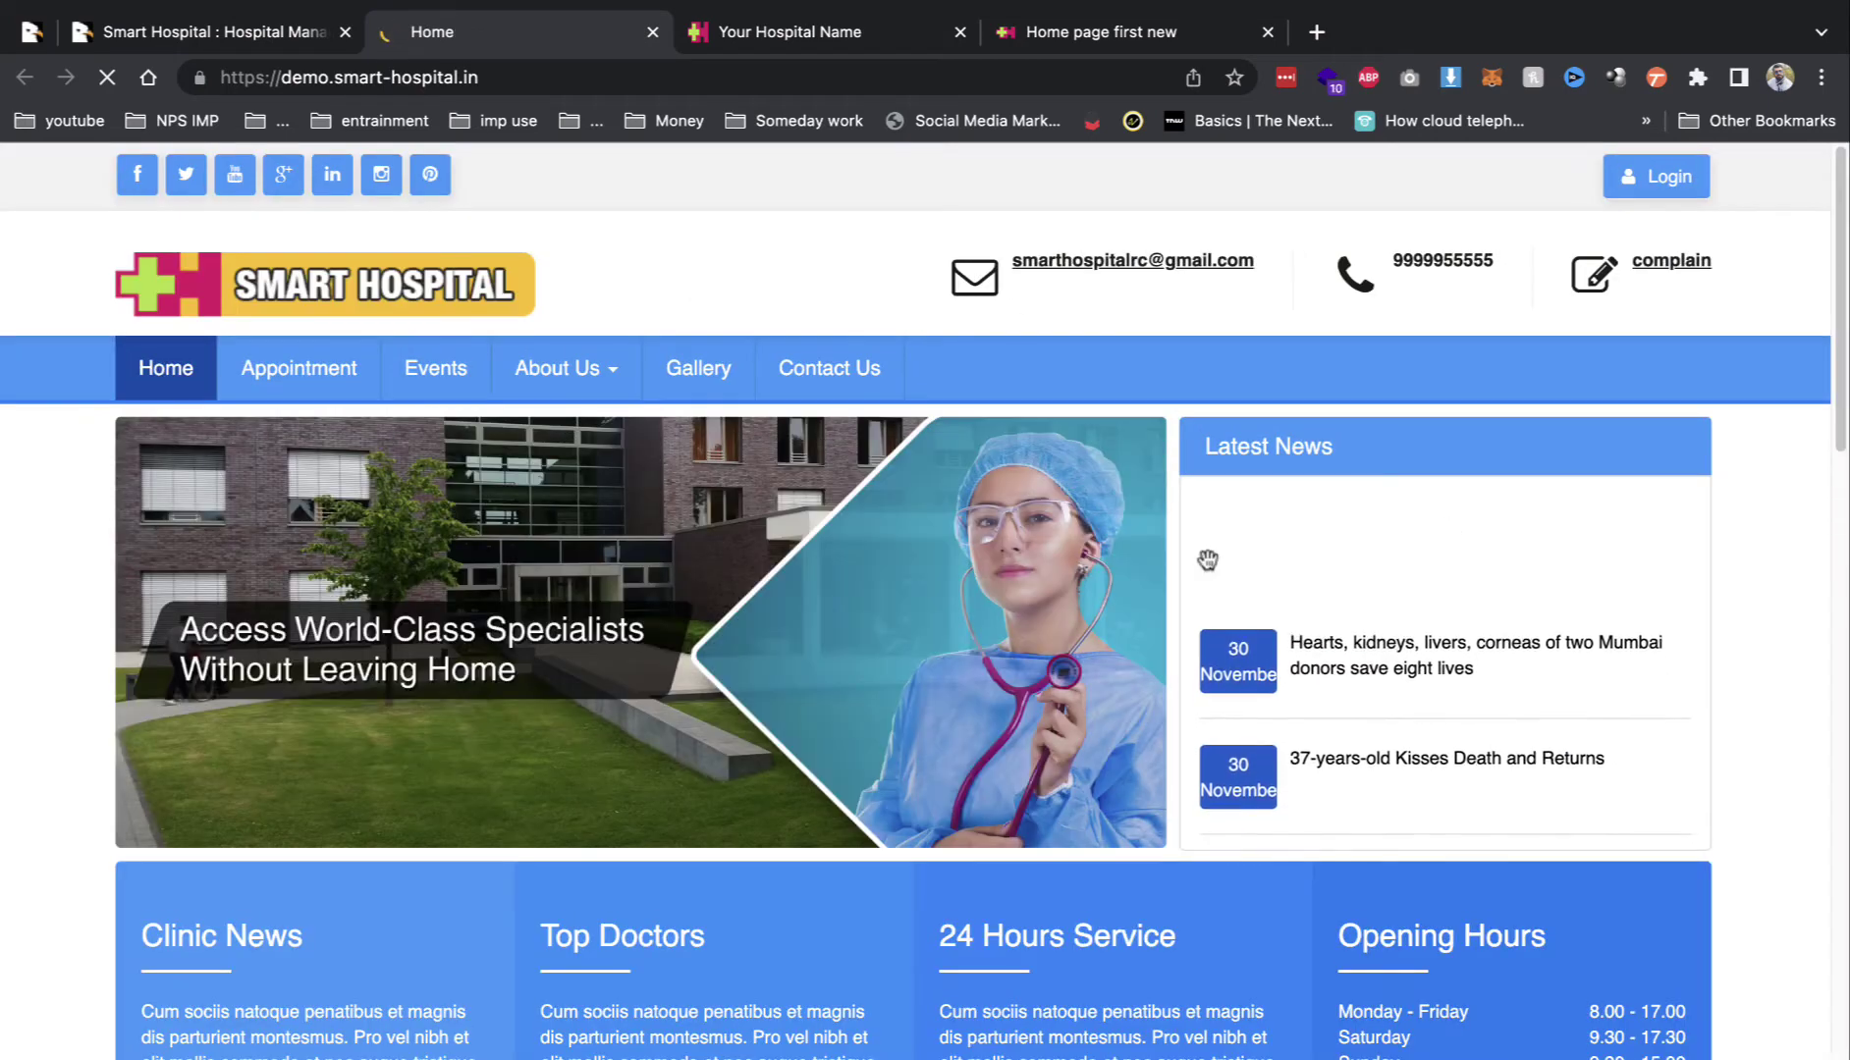
scroll(754, 460, down, 1)
click(300, 339)
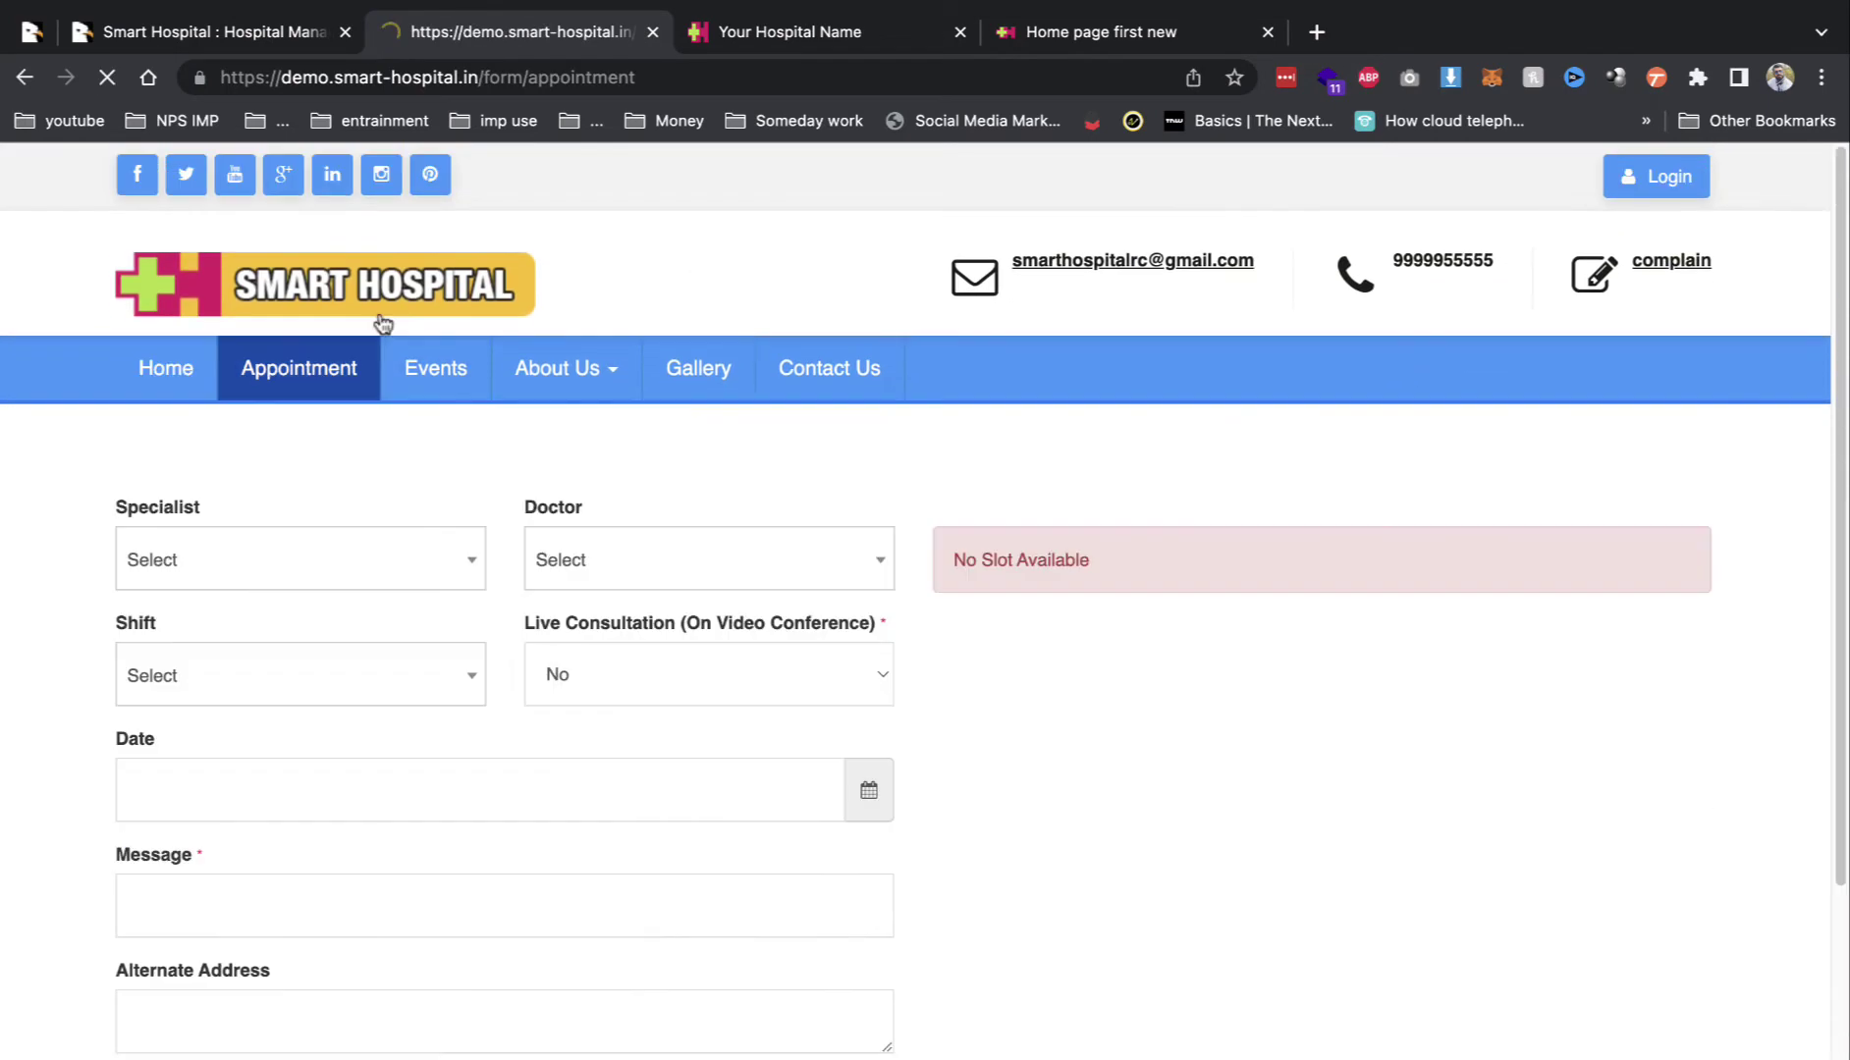
scroll(435, 498, down, 3)
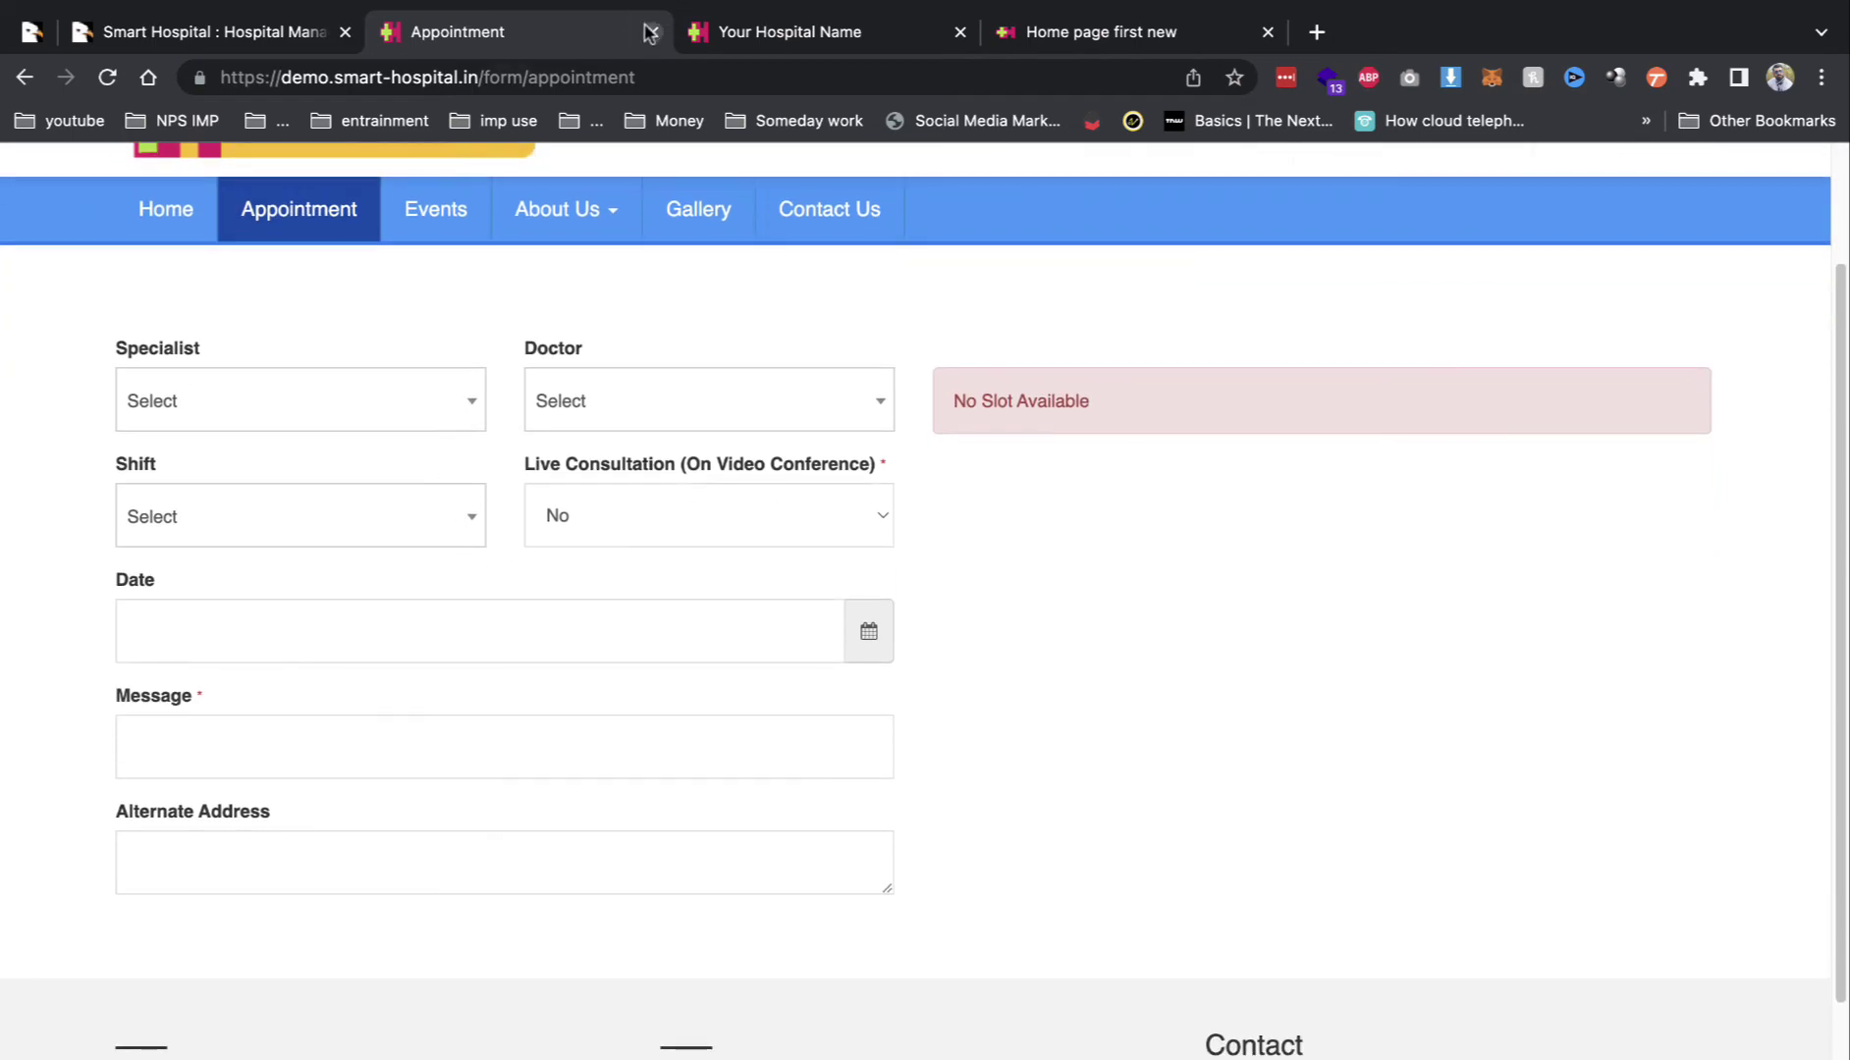
click(650, 32)
scroll(1775, 648, up, 5)
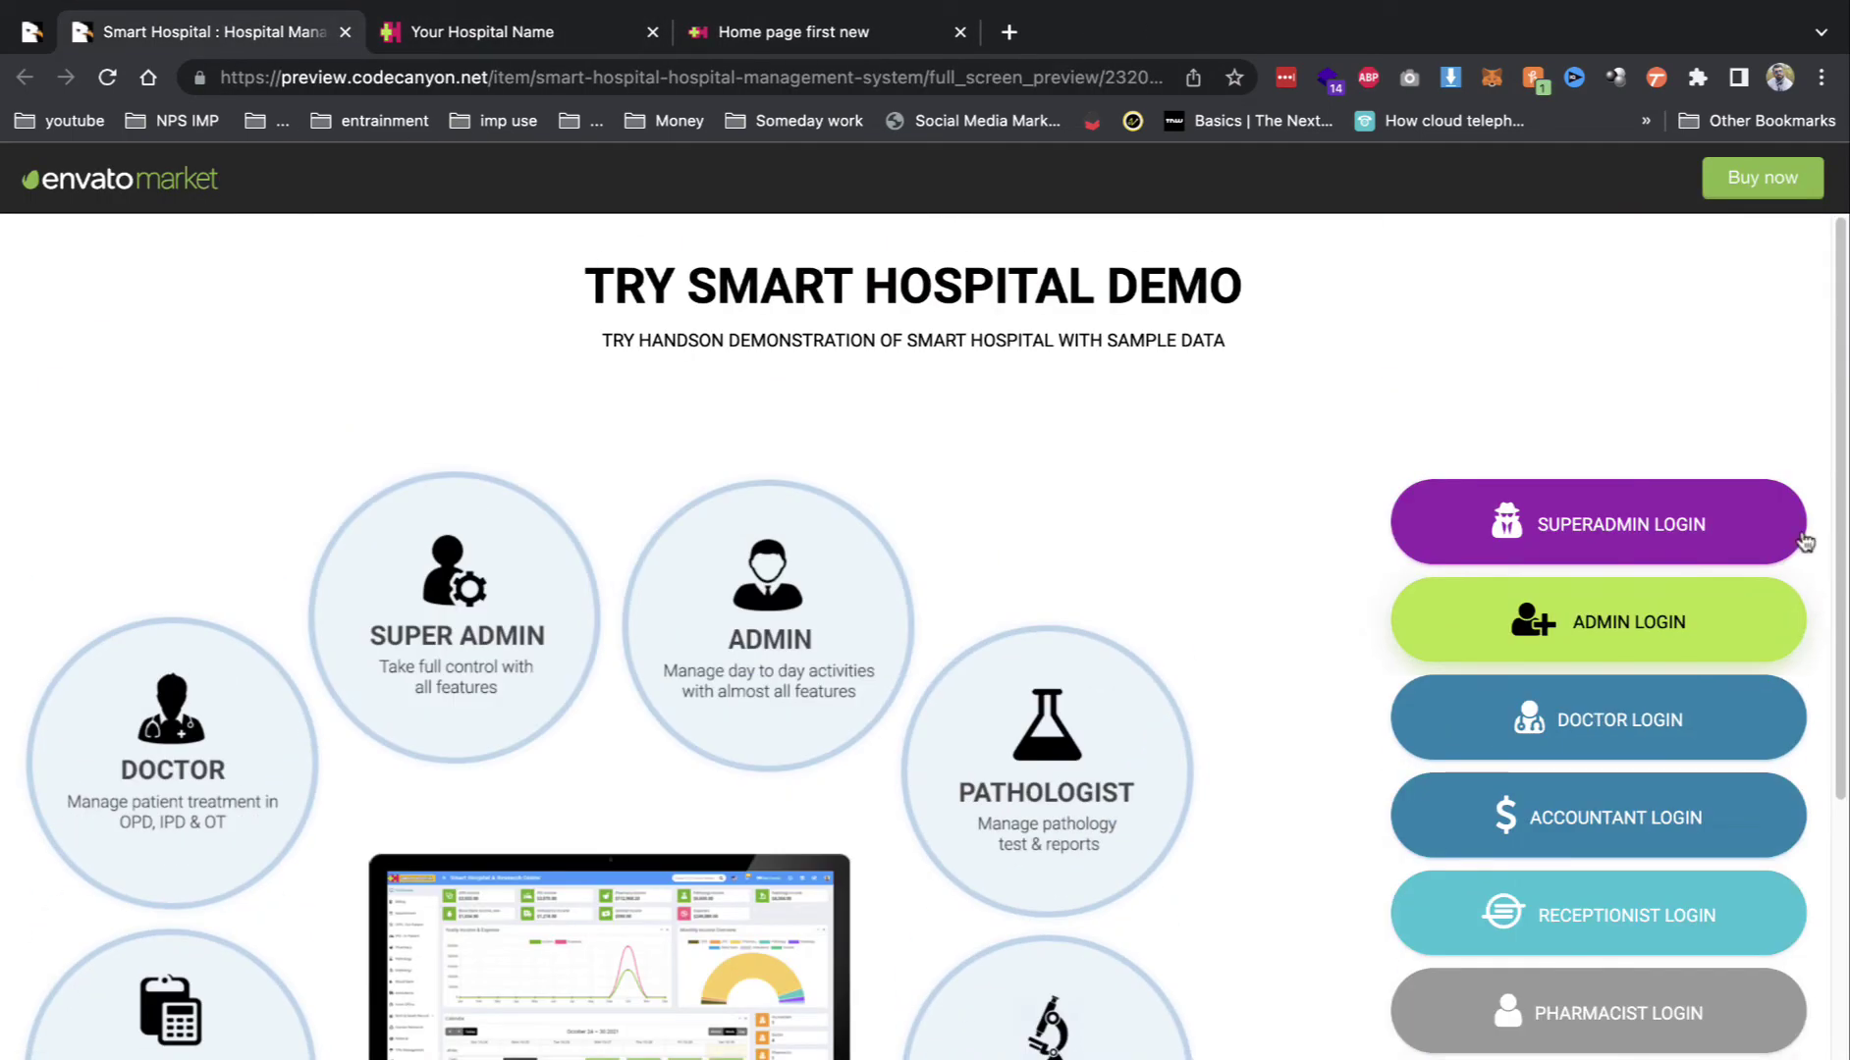
click(1758, 520)
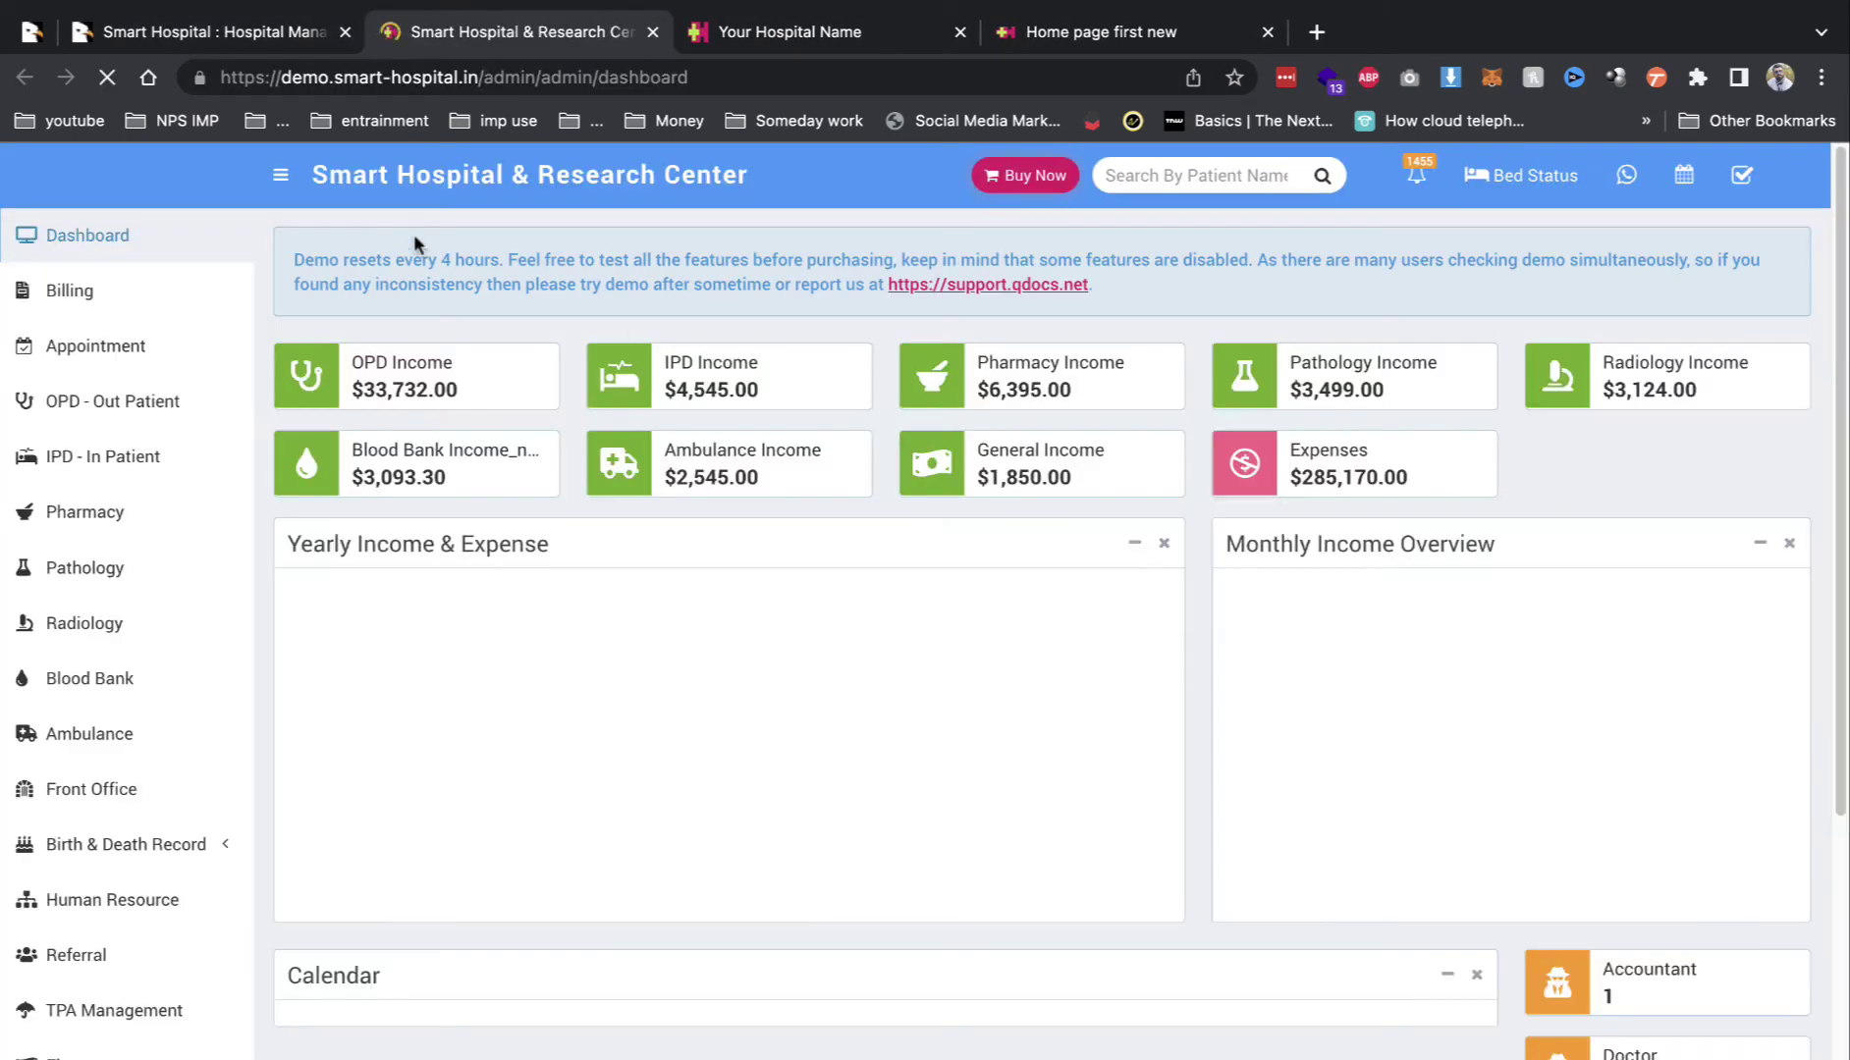
Step: Open TPA Management and review Health Life, Star Health and IDBI Federal records
click(344, 32)
scroll(118, 579, down, 4)
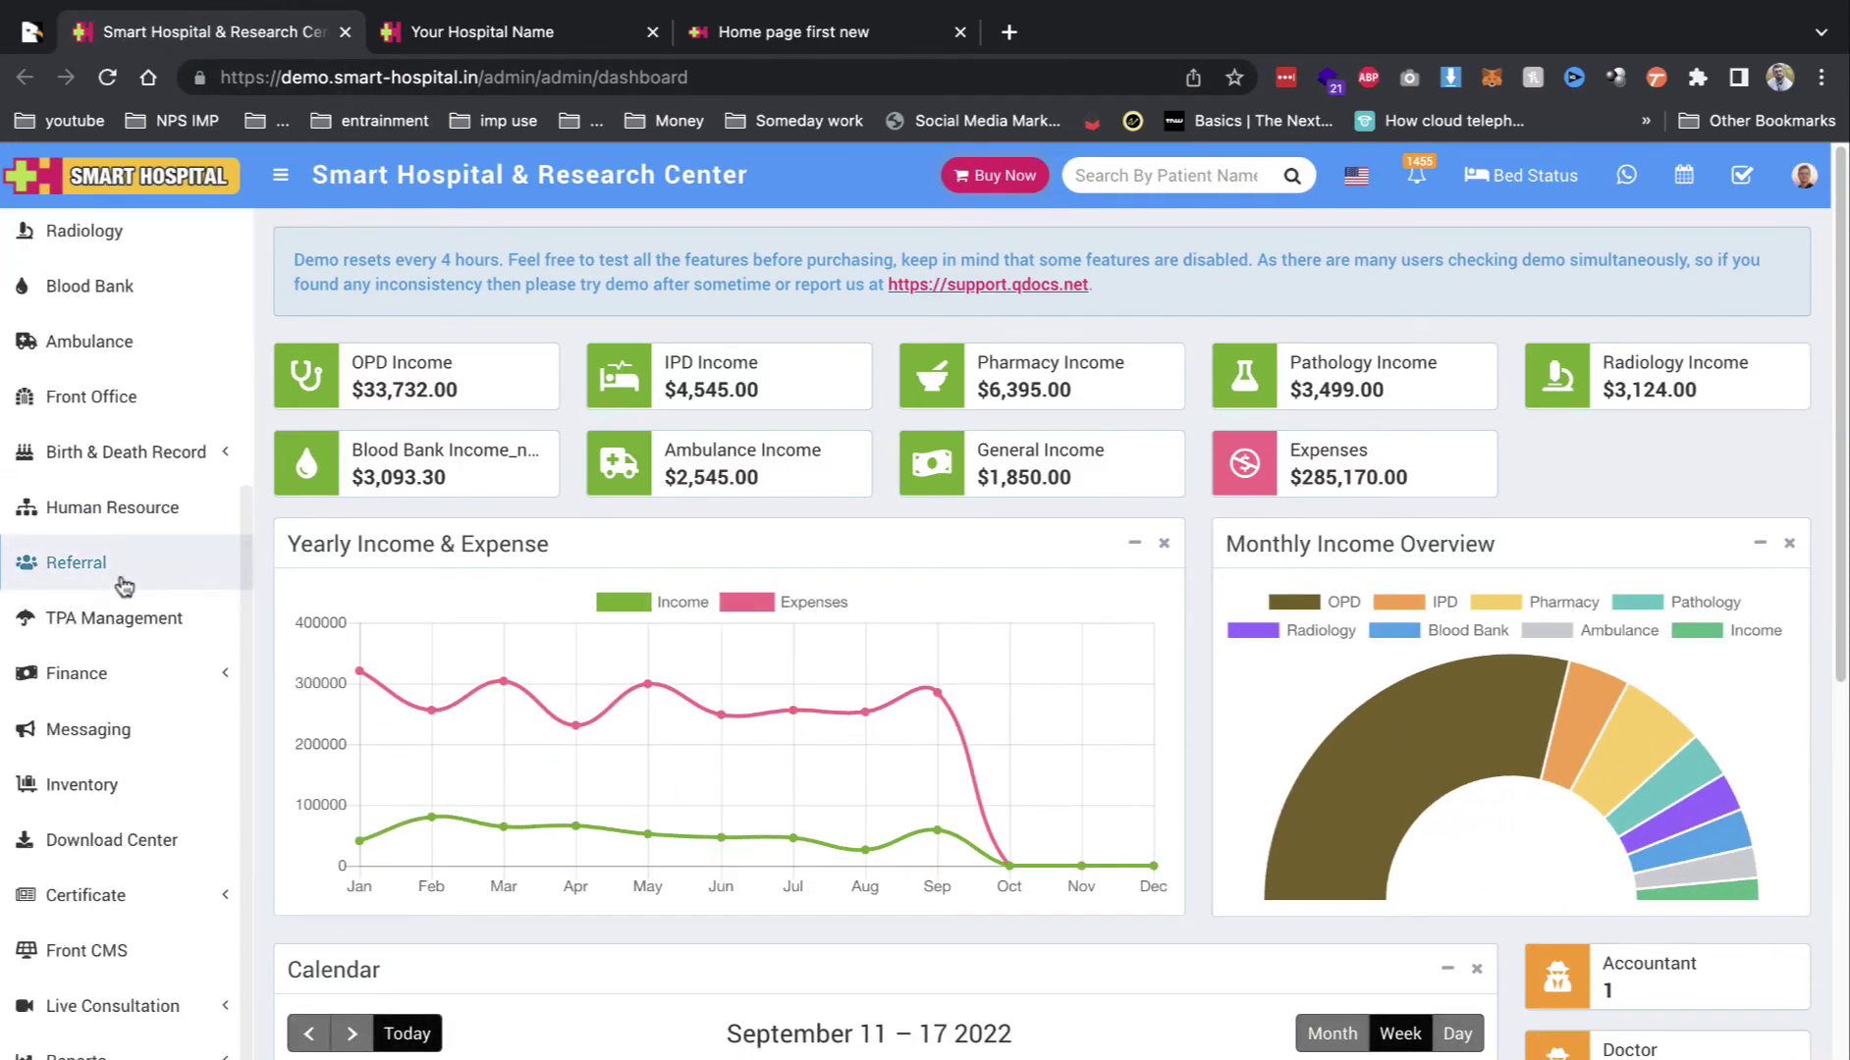
click(141, 628)
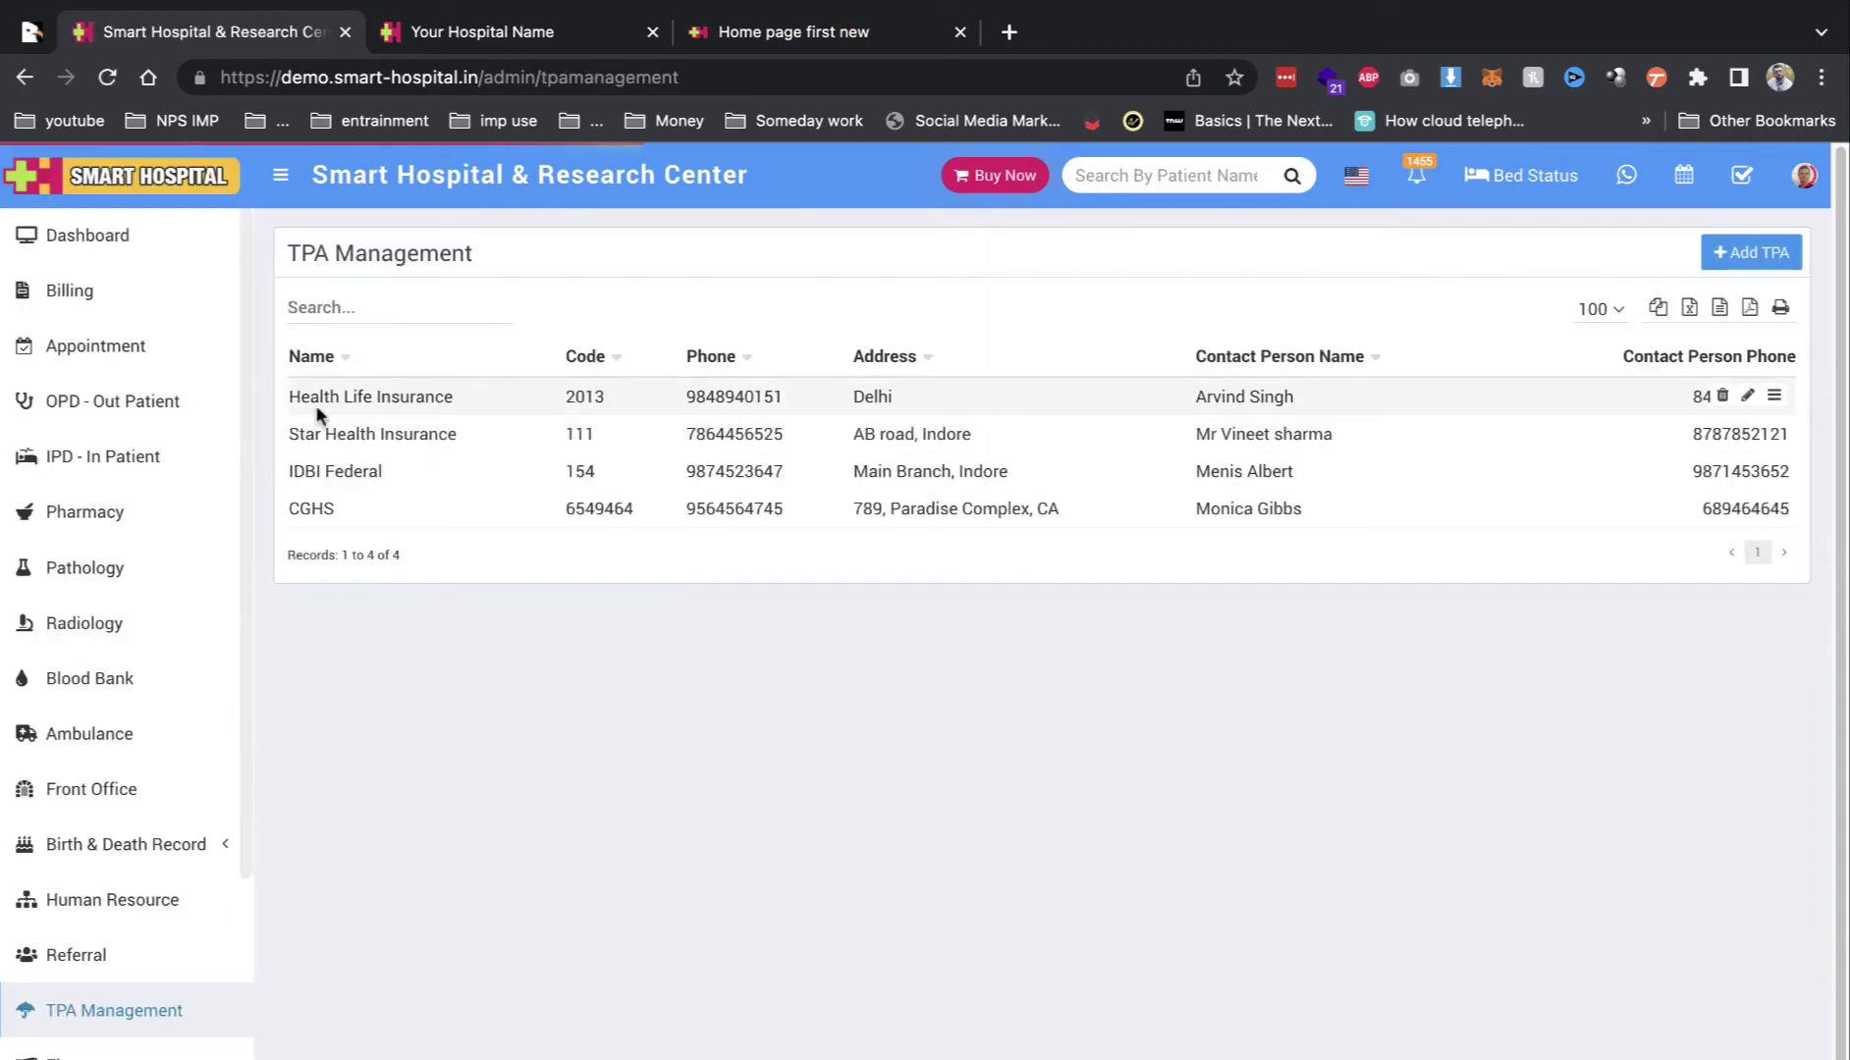
drag(294, 398, 457, 399)
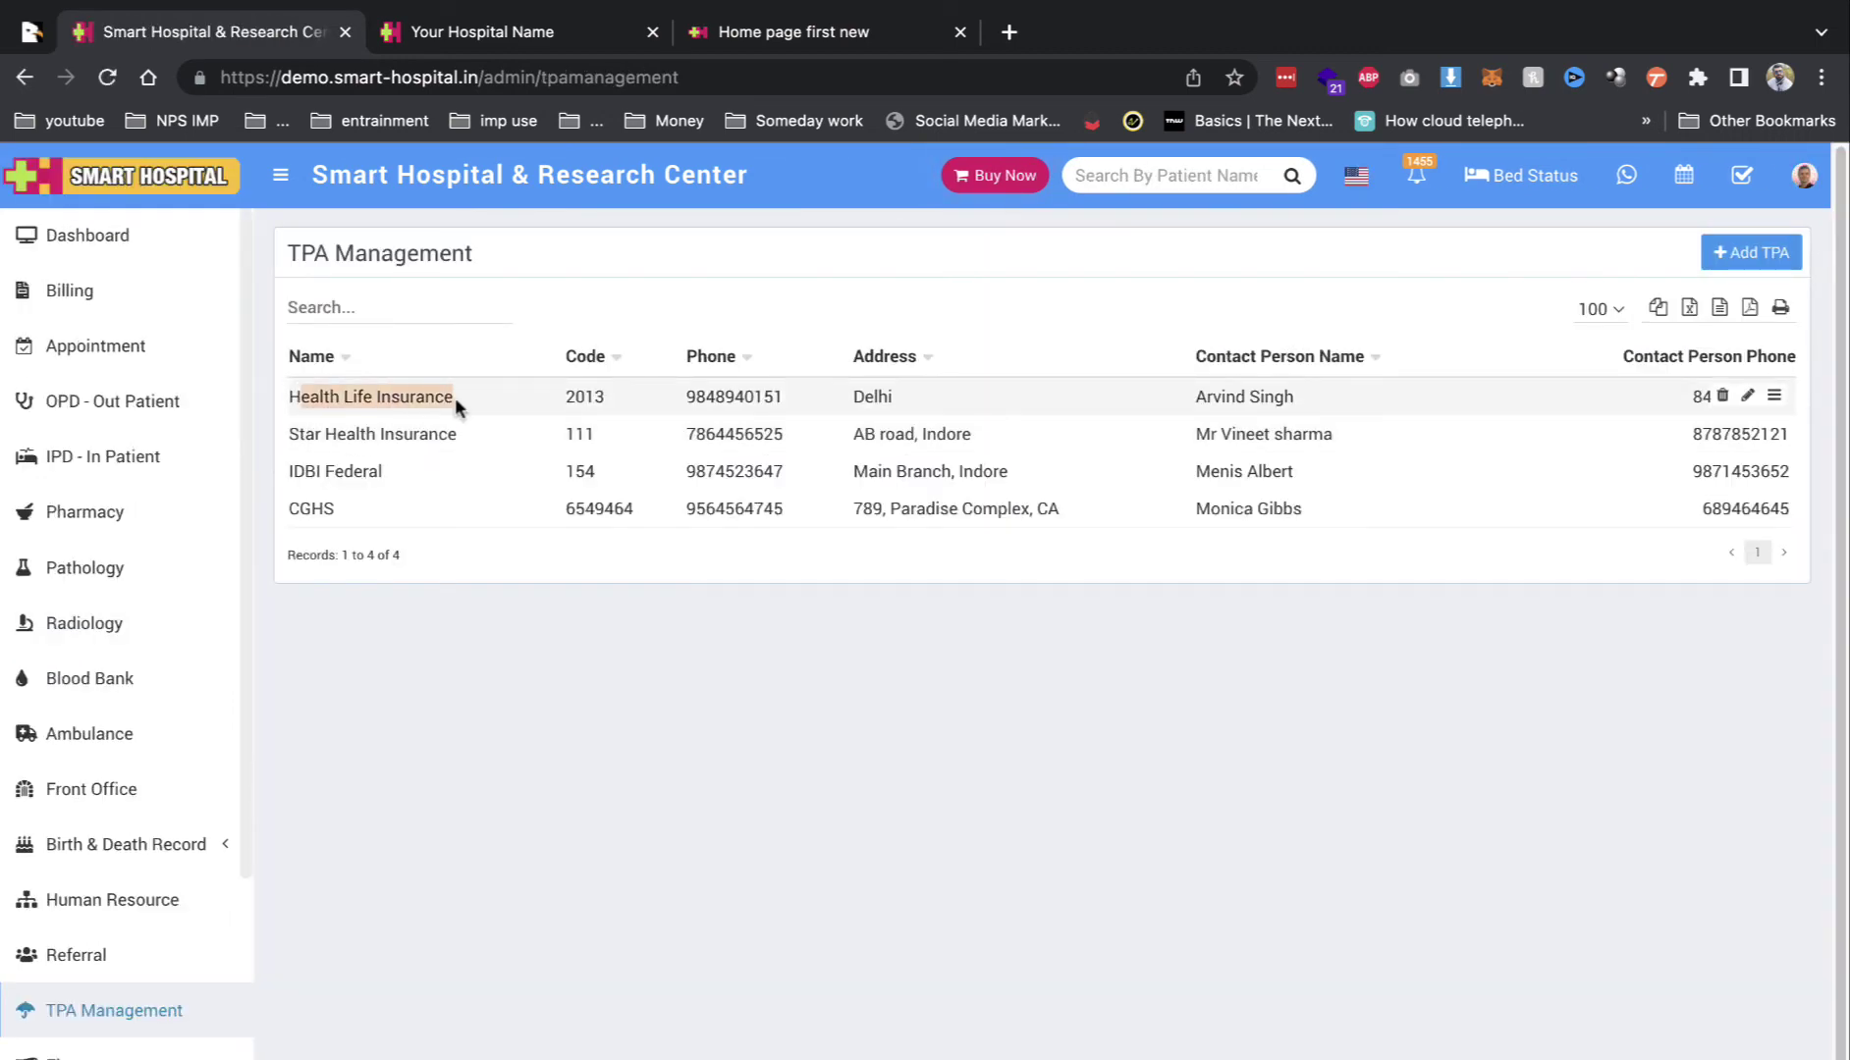
drag(334, 433, 523, 452)
drag(316, 472, 383, 472)
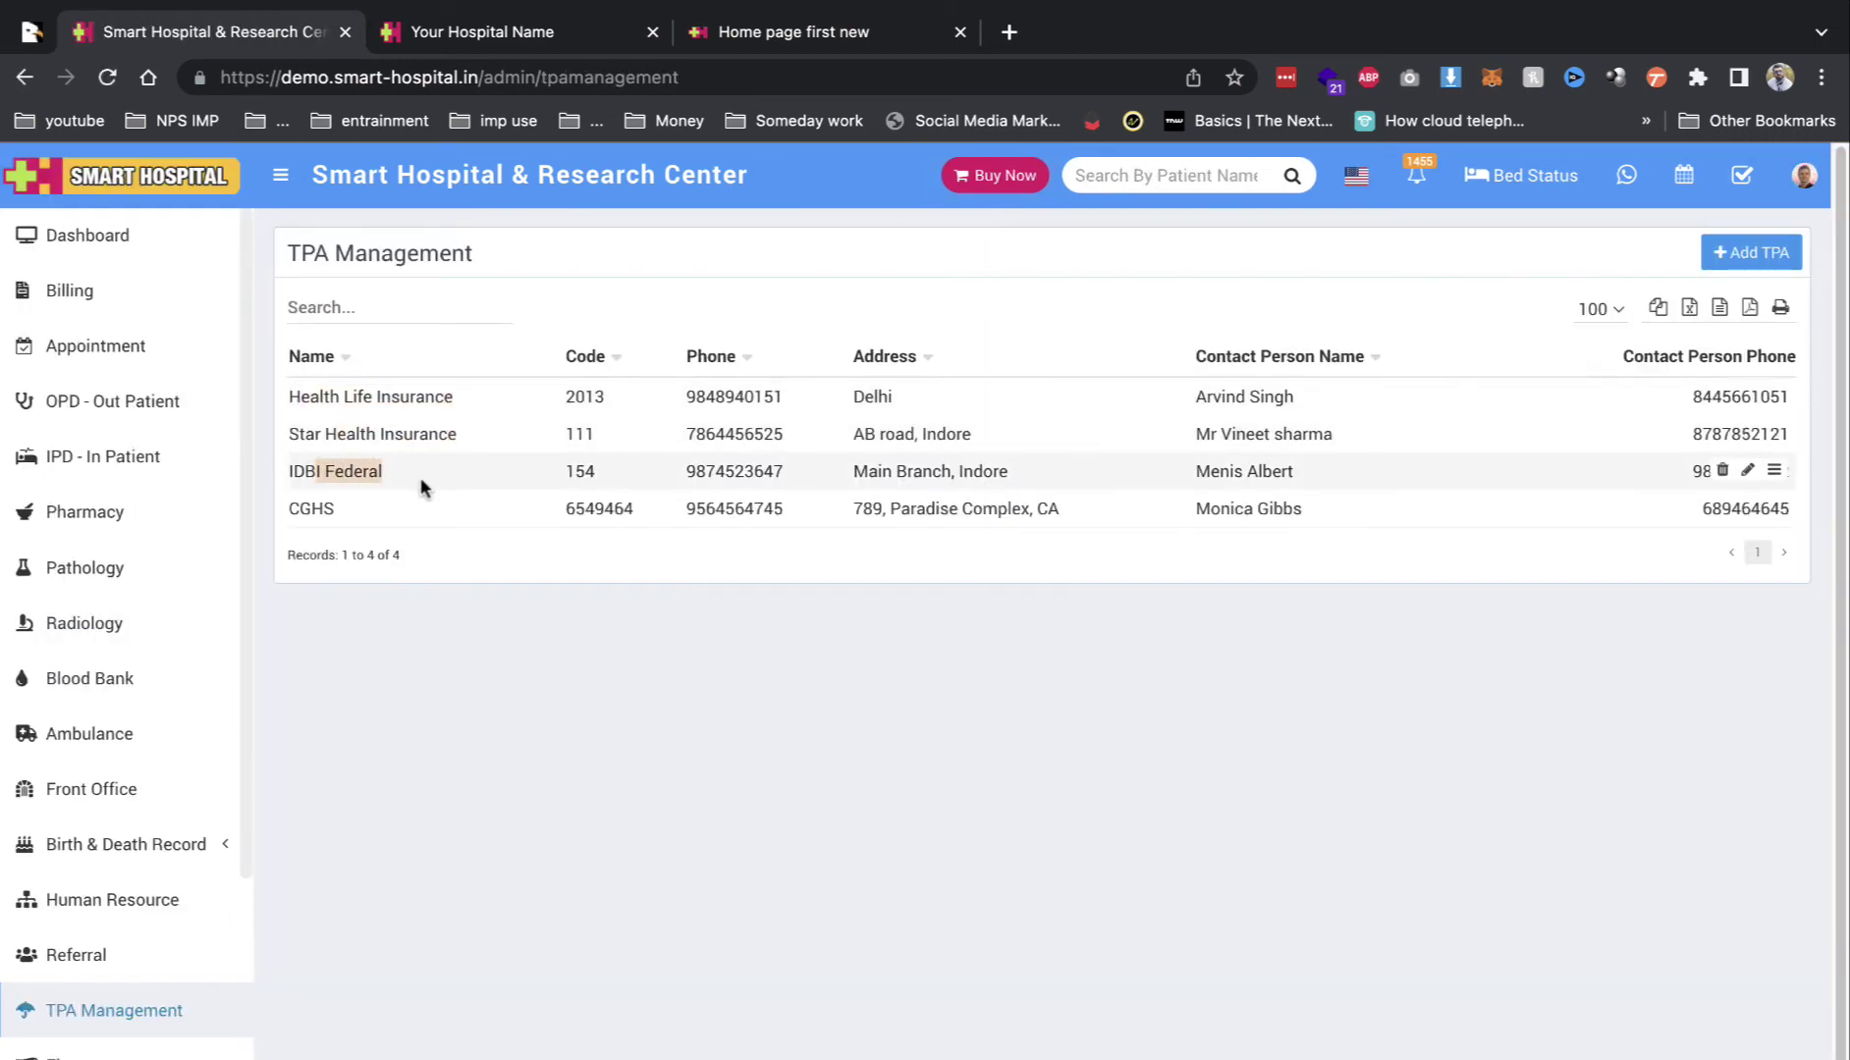
drag(688, 394, 729, 520)
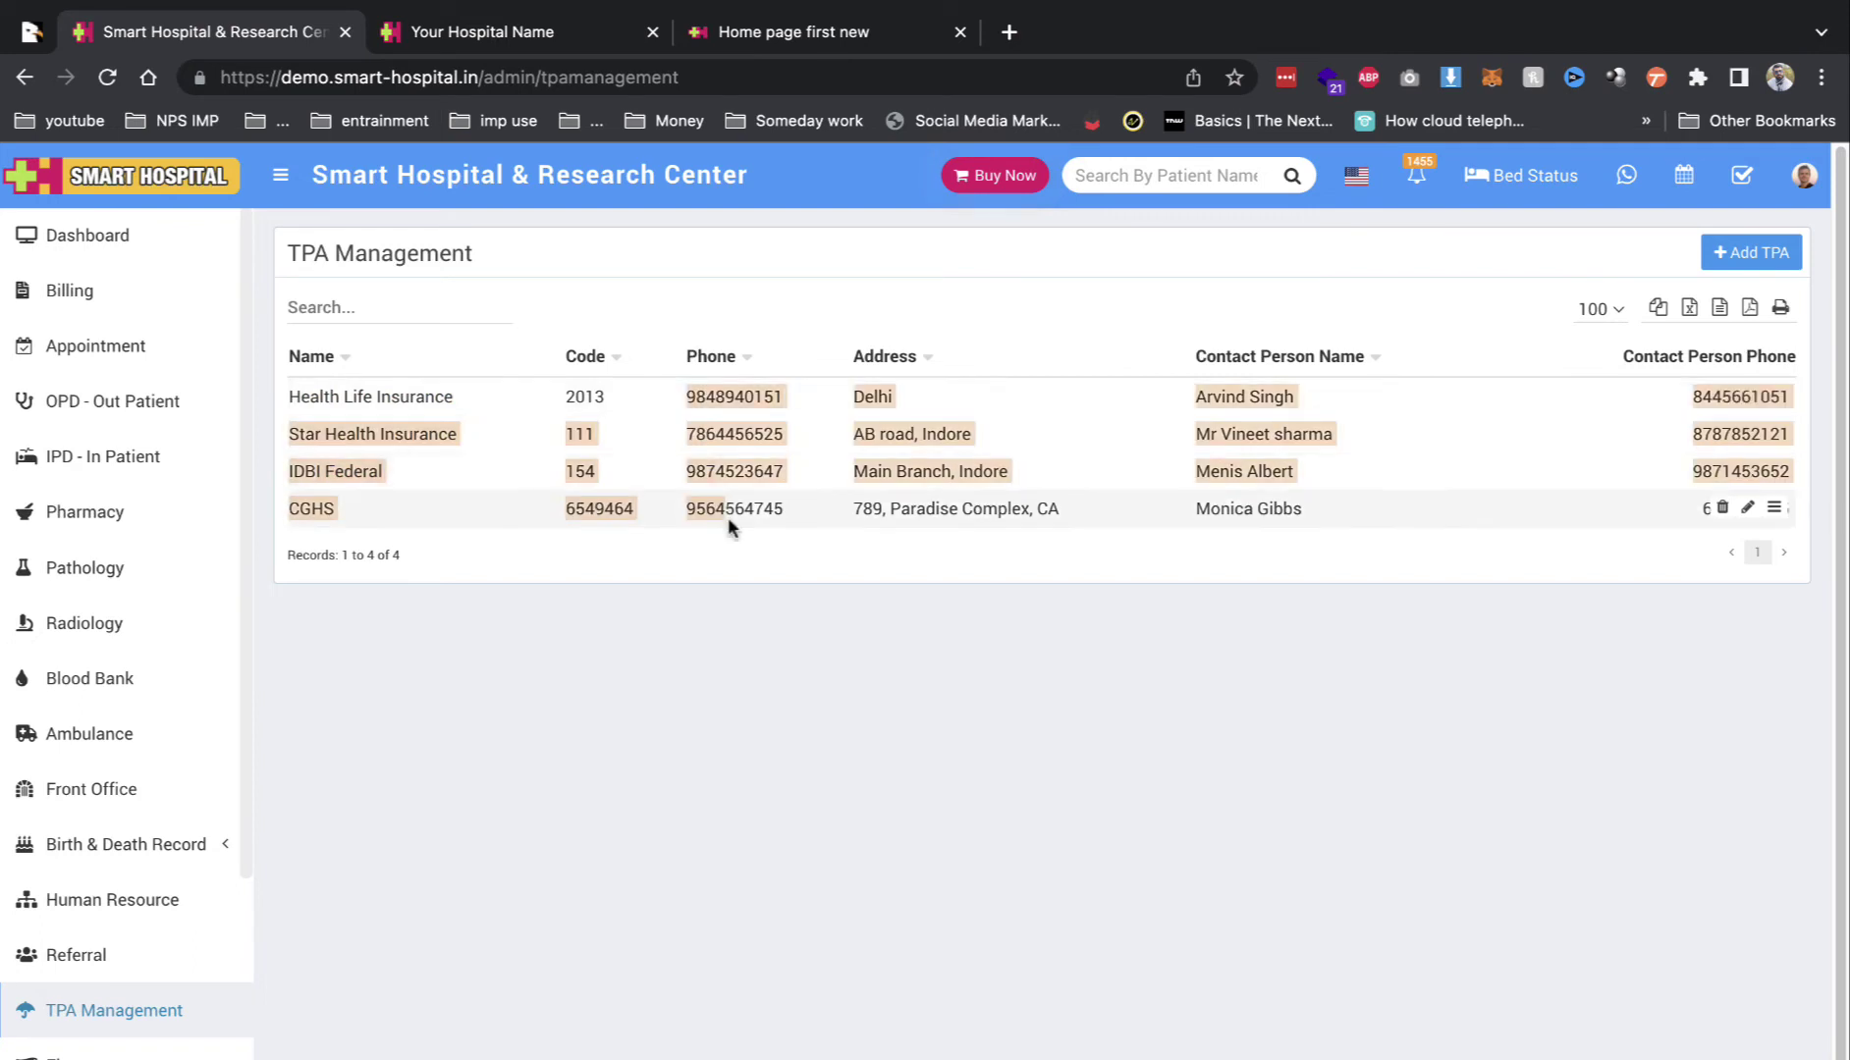
click(882, 396)
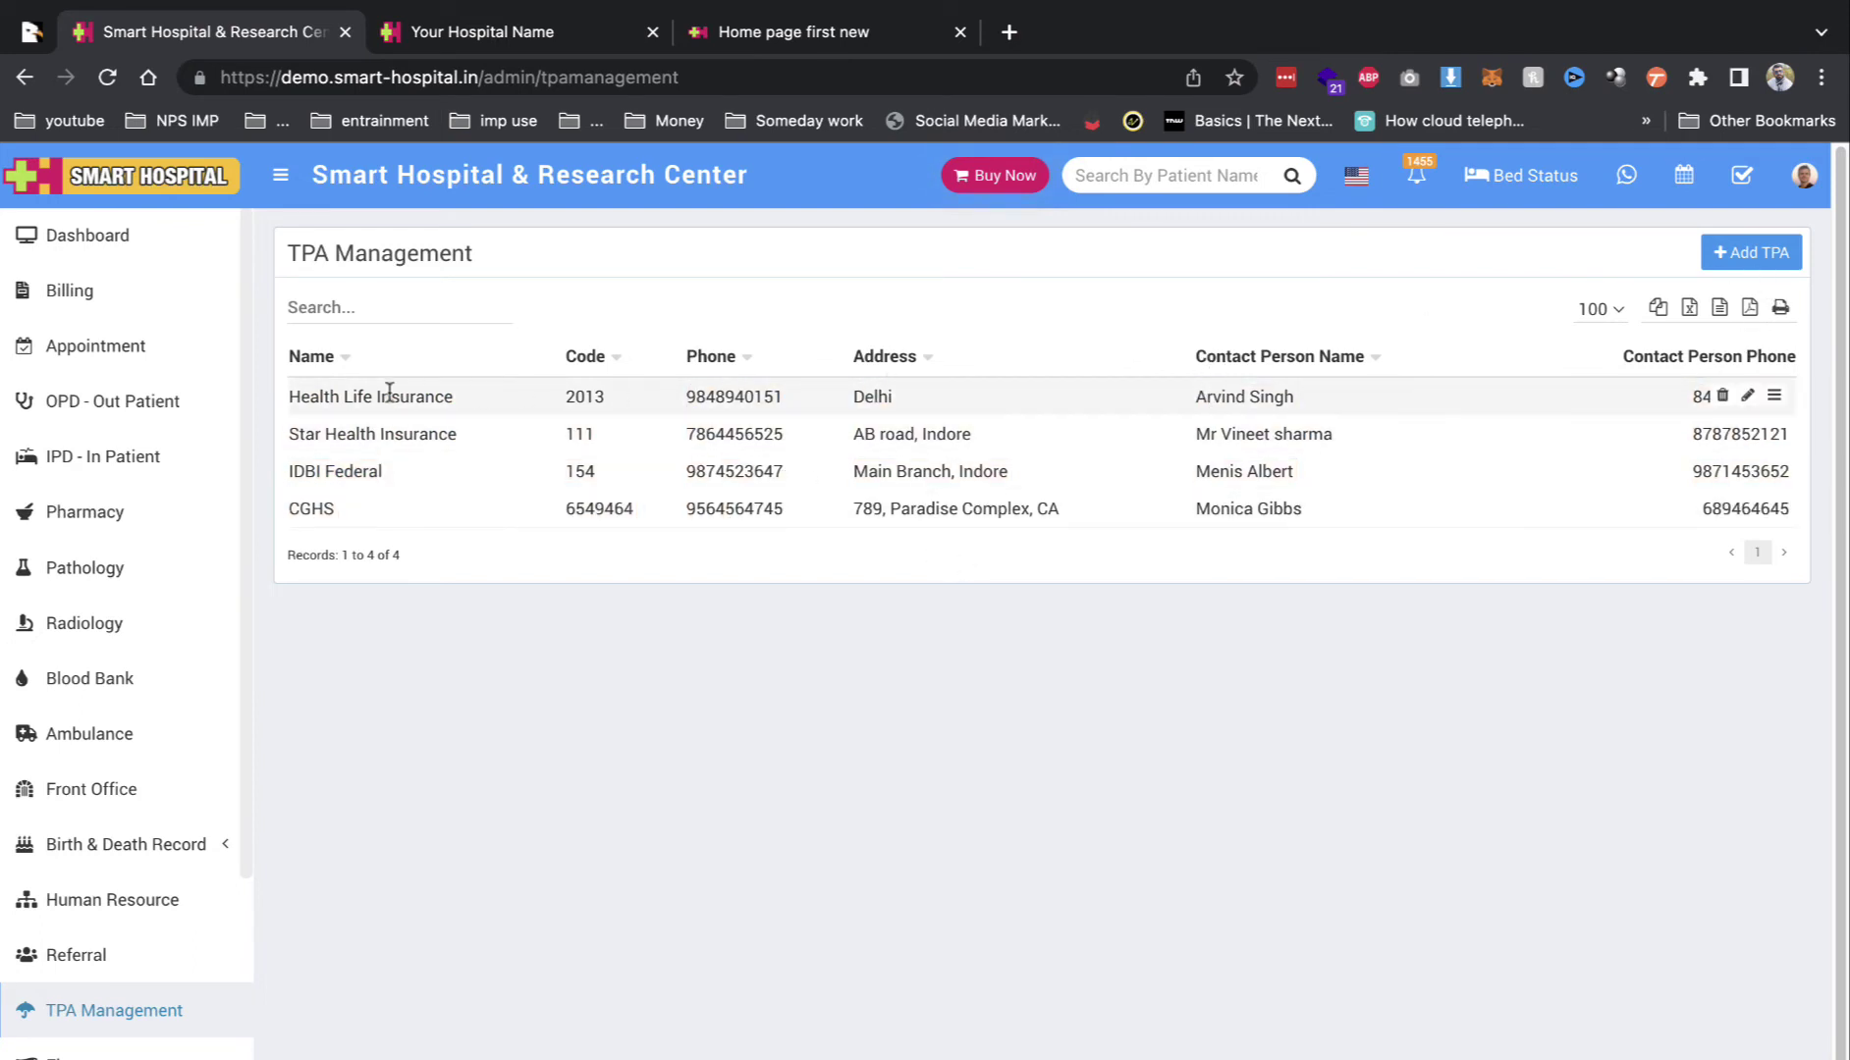
Step: Web-search the 'TPA Management' heading text, then return to the TPA records
triple_click(333, 253)
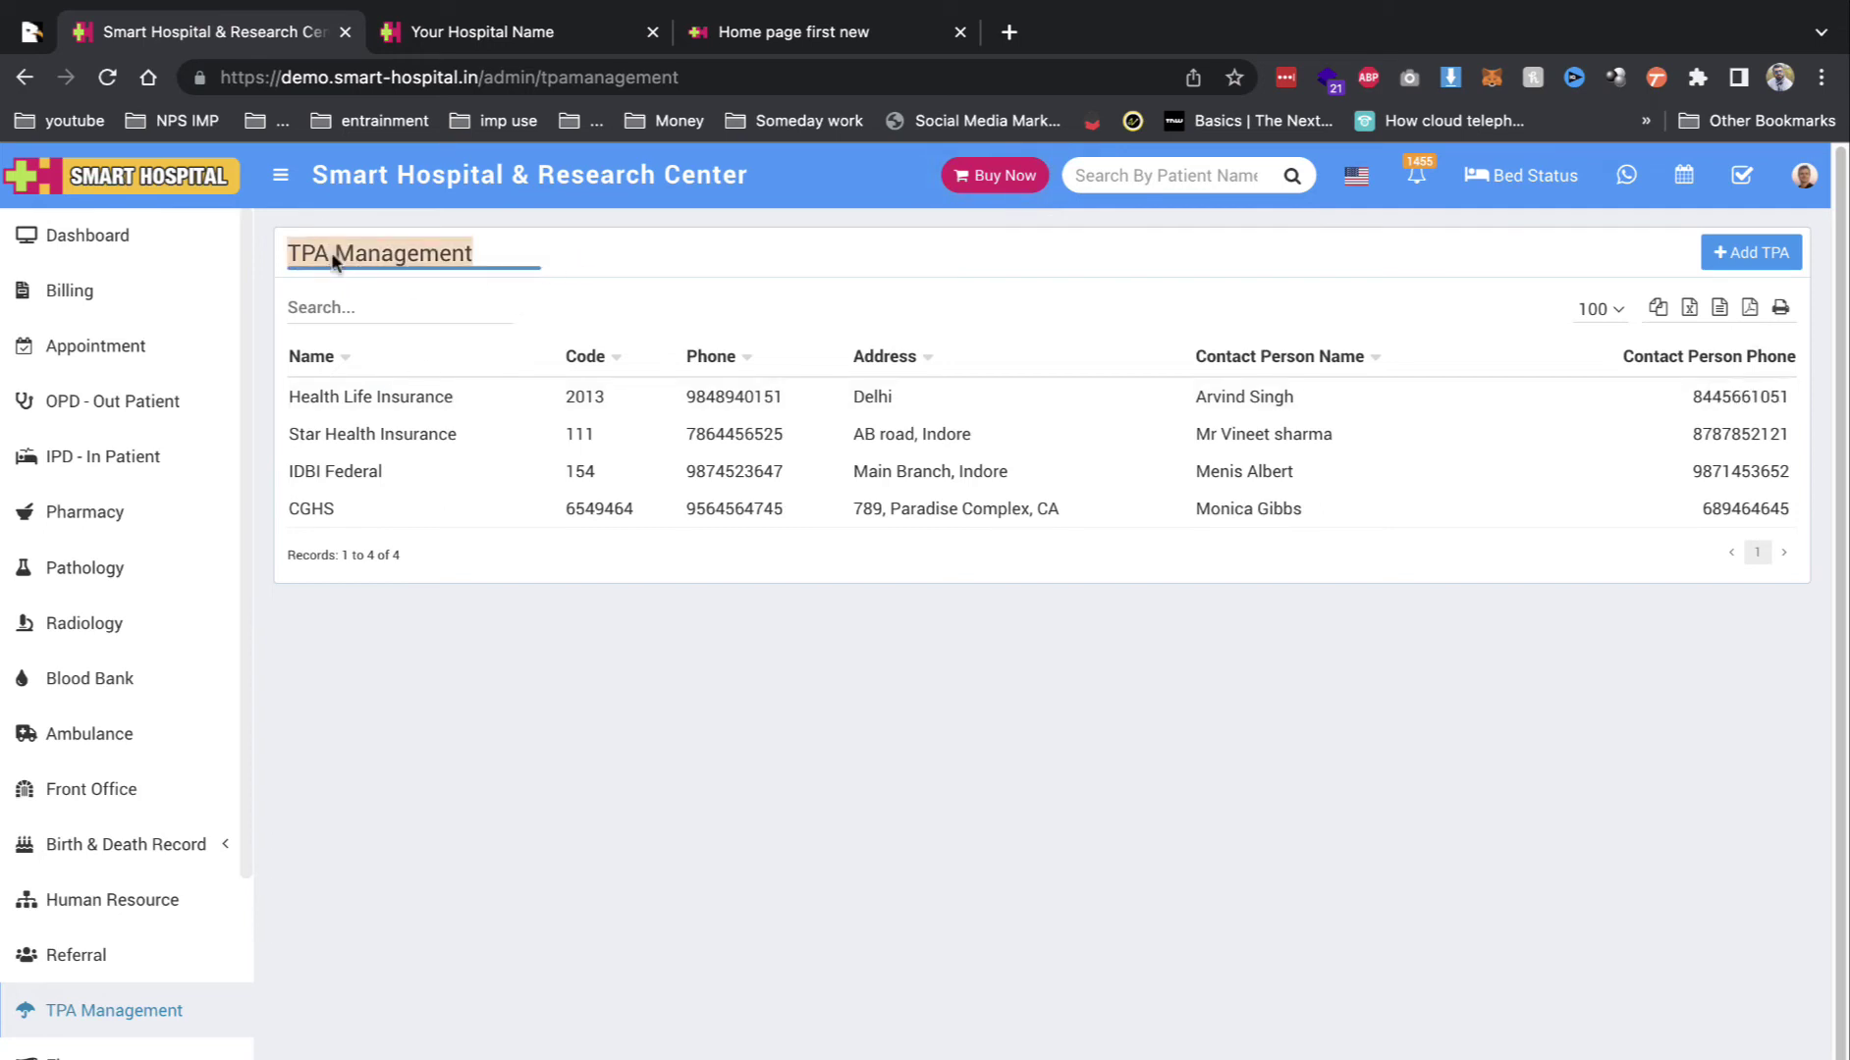
right_click(333, 256)
click(506, 371)
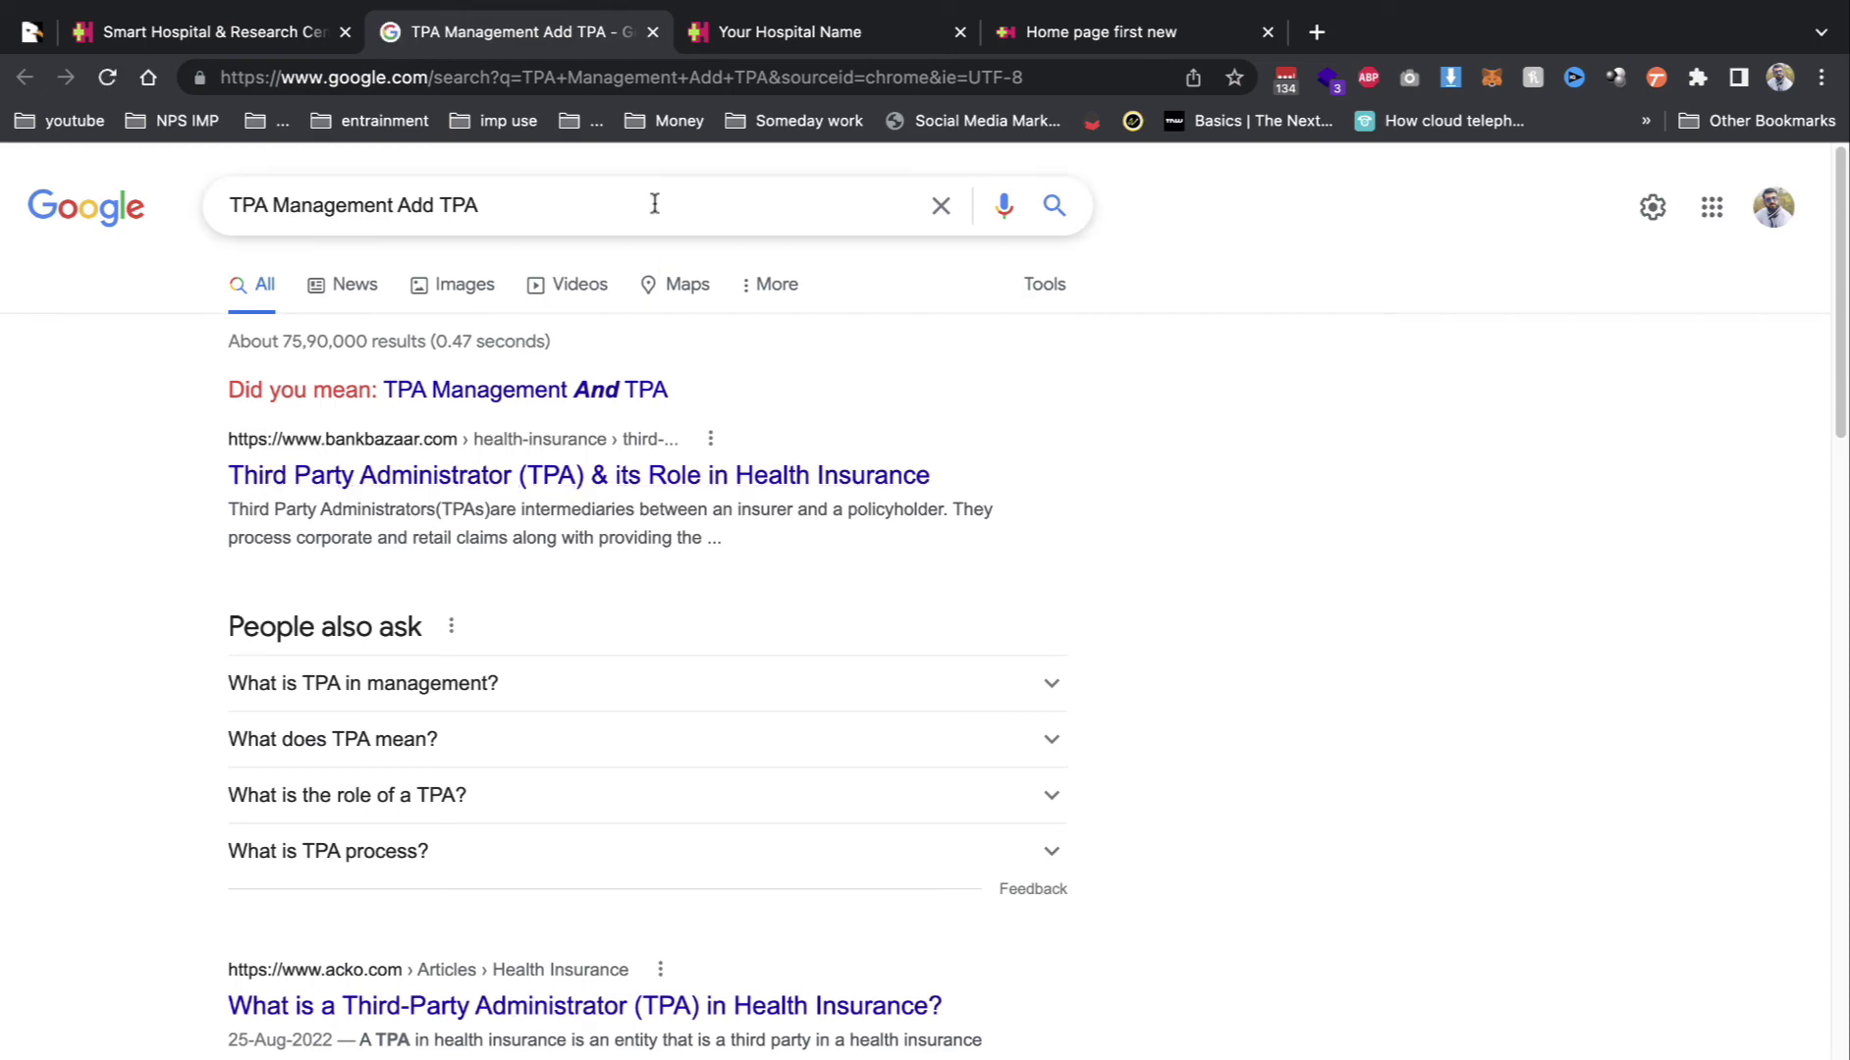
mouse_move(650, 58)
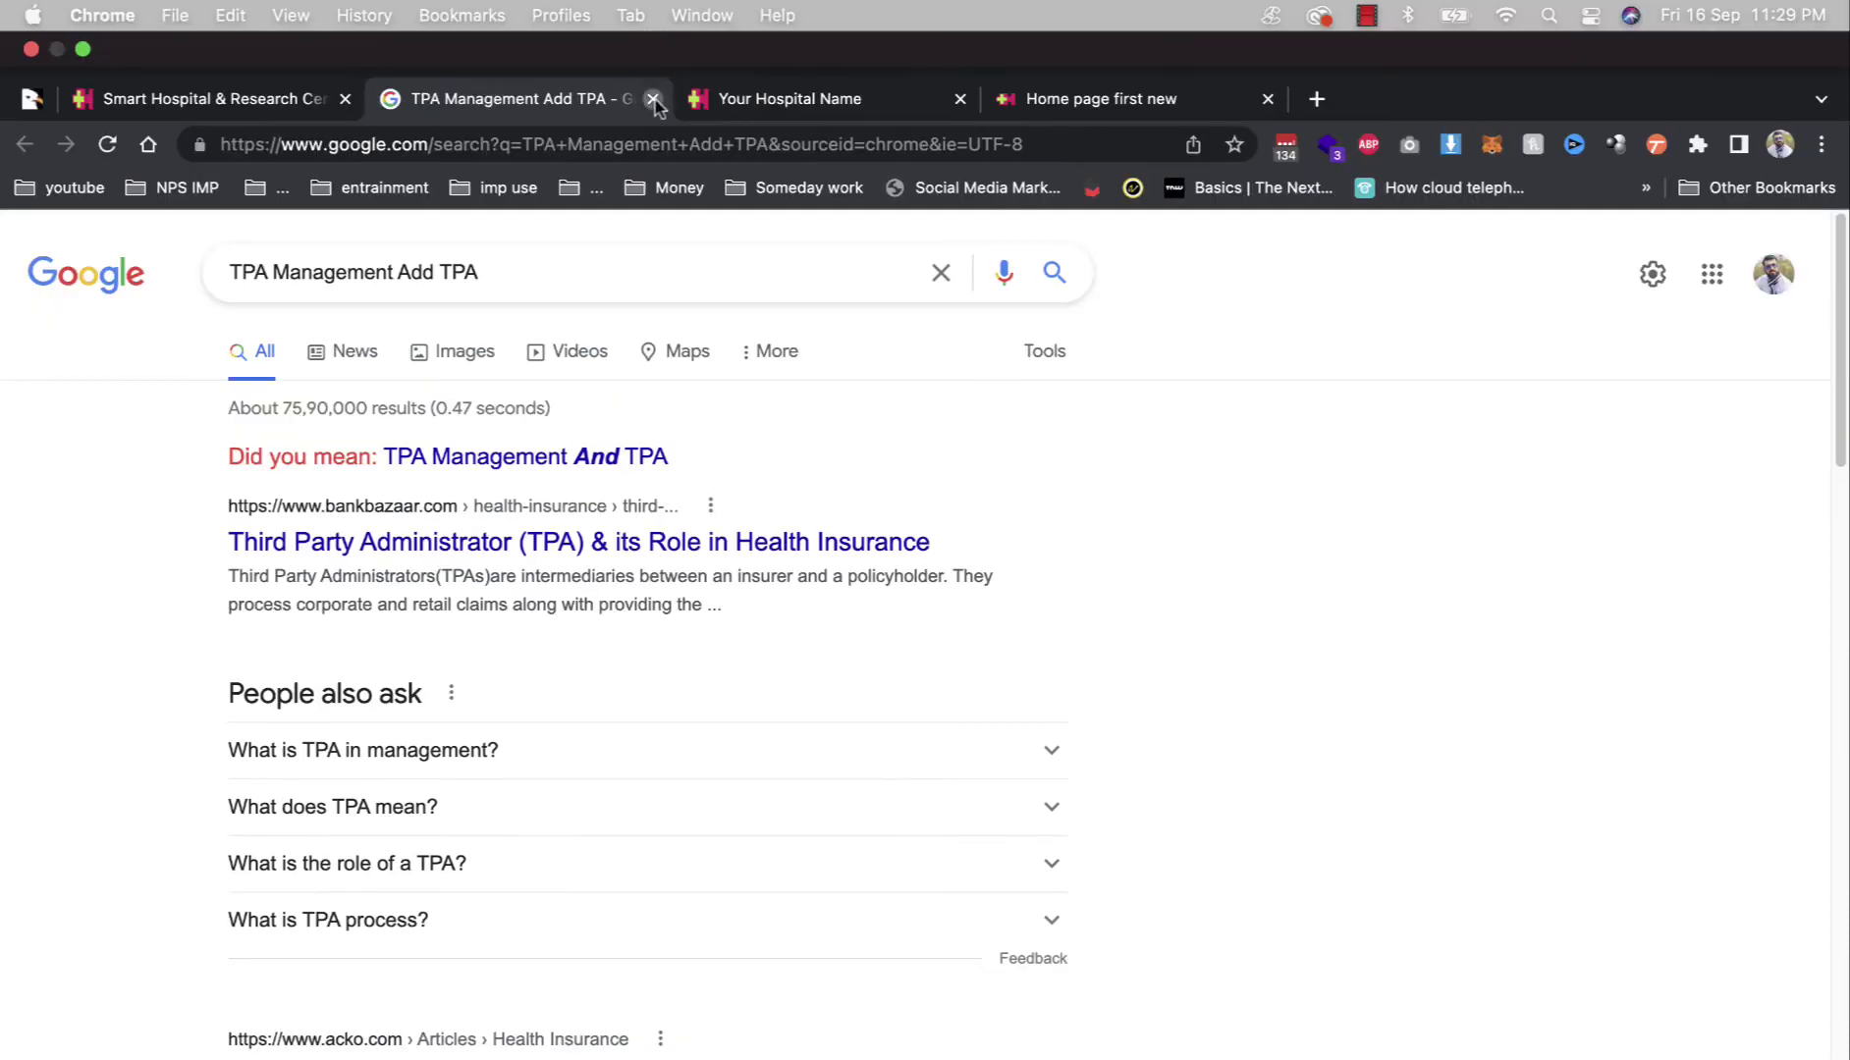
click(653, 99)
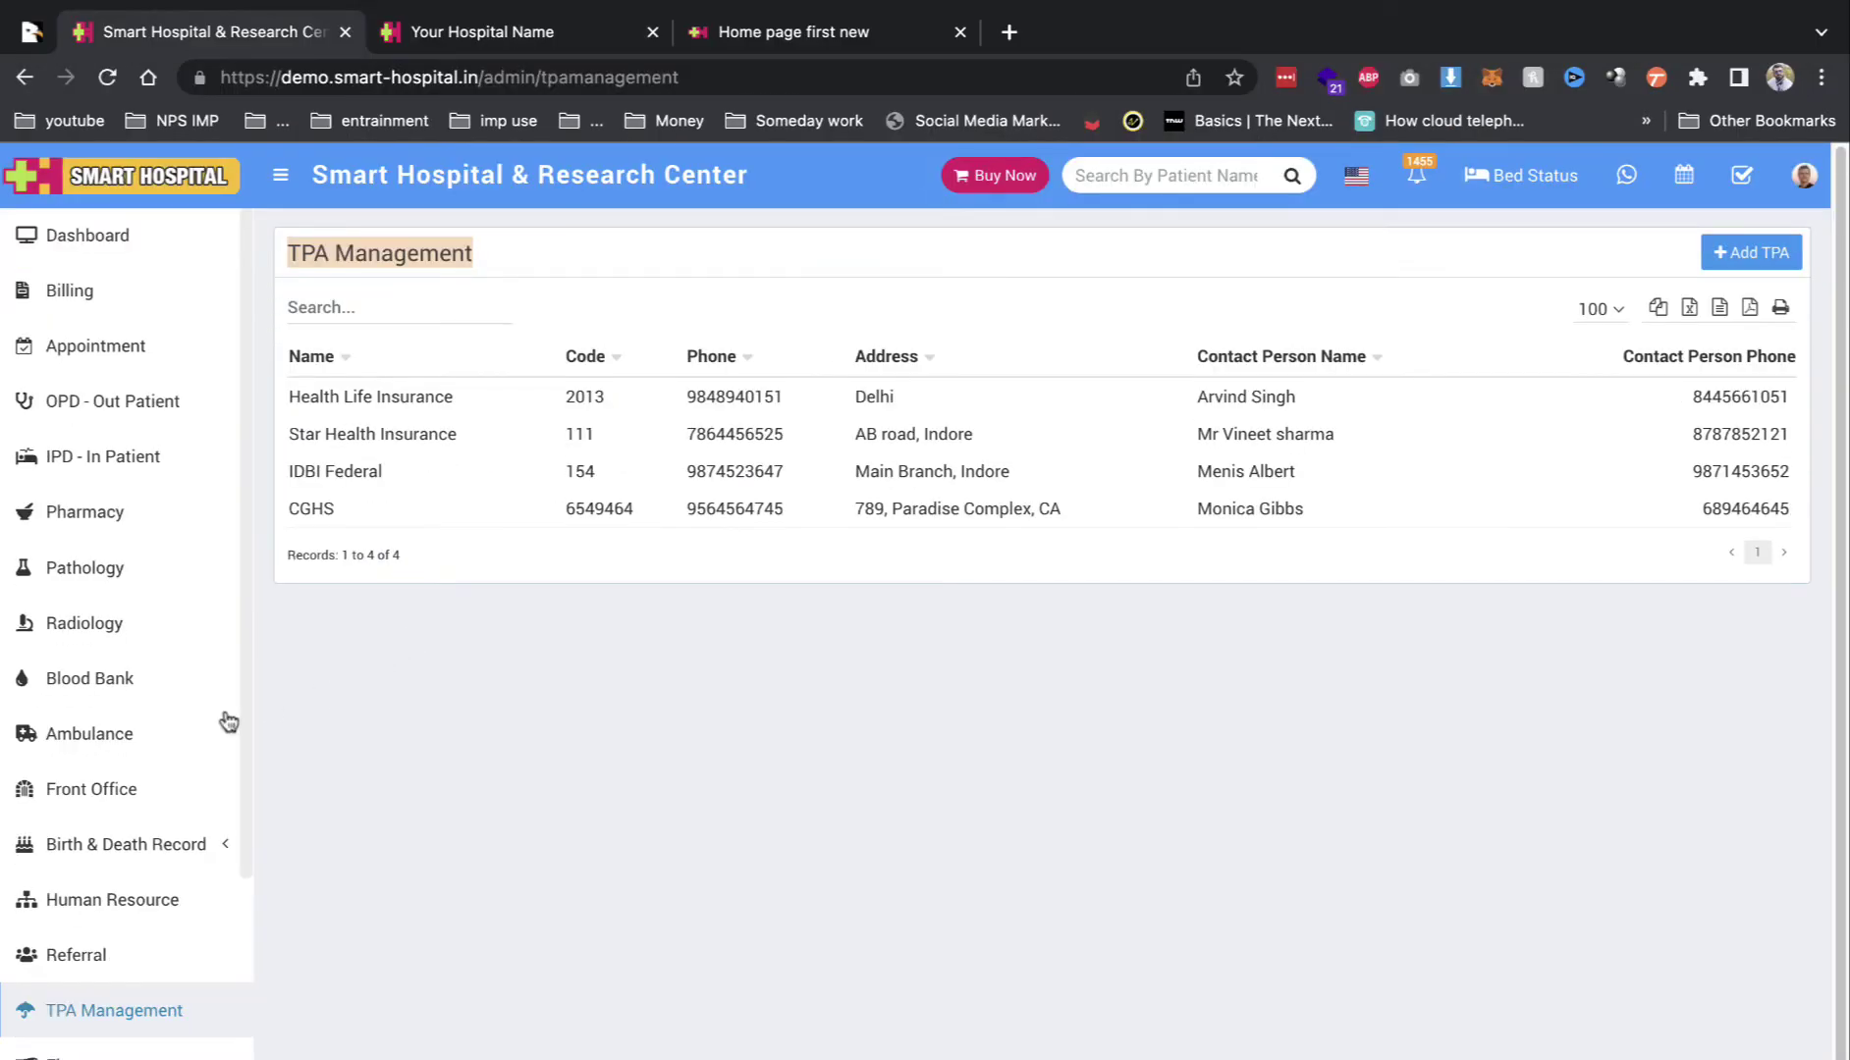
Step: Show the Live Consultation list of scheduled consultations
scroll(229, 723, down, 4)
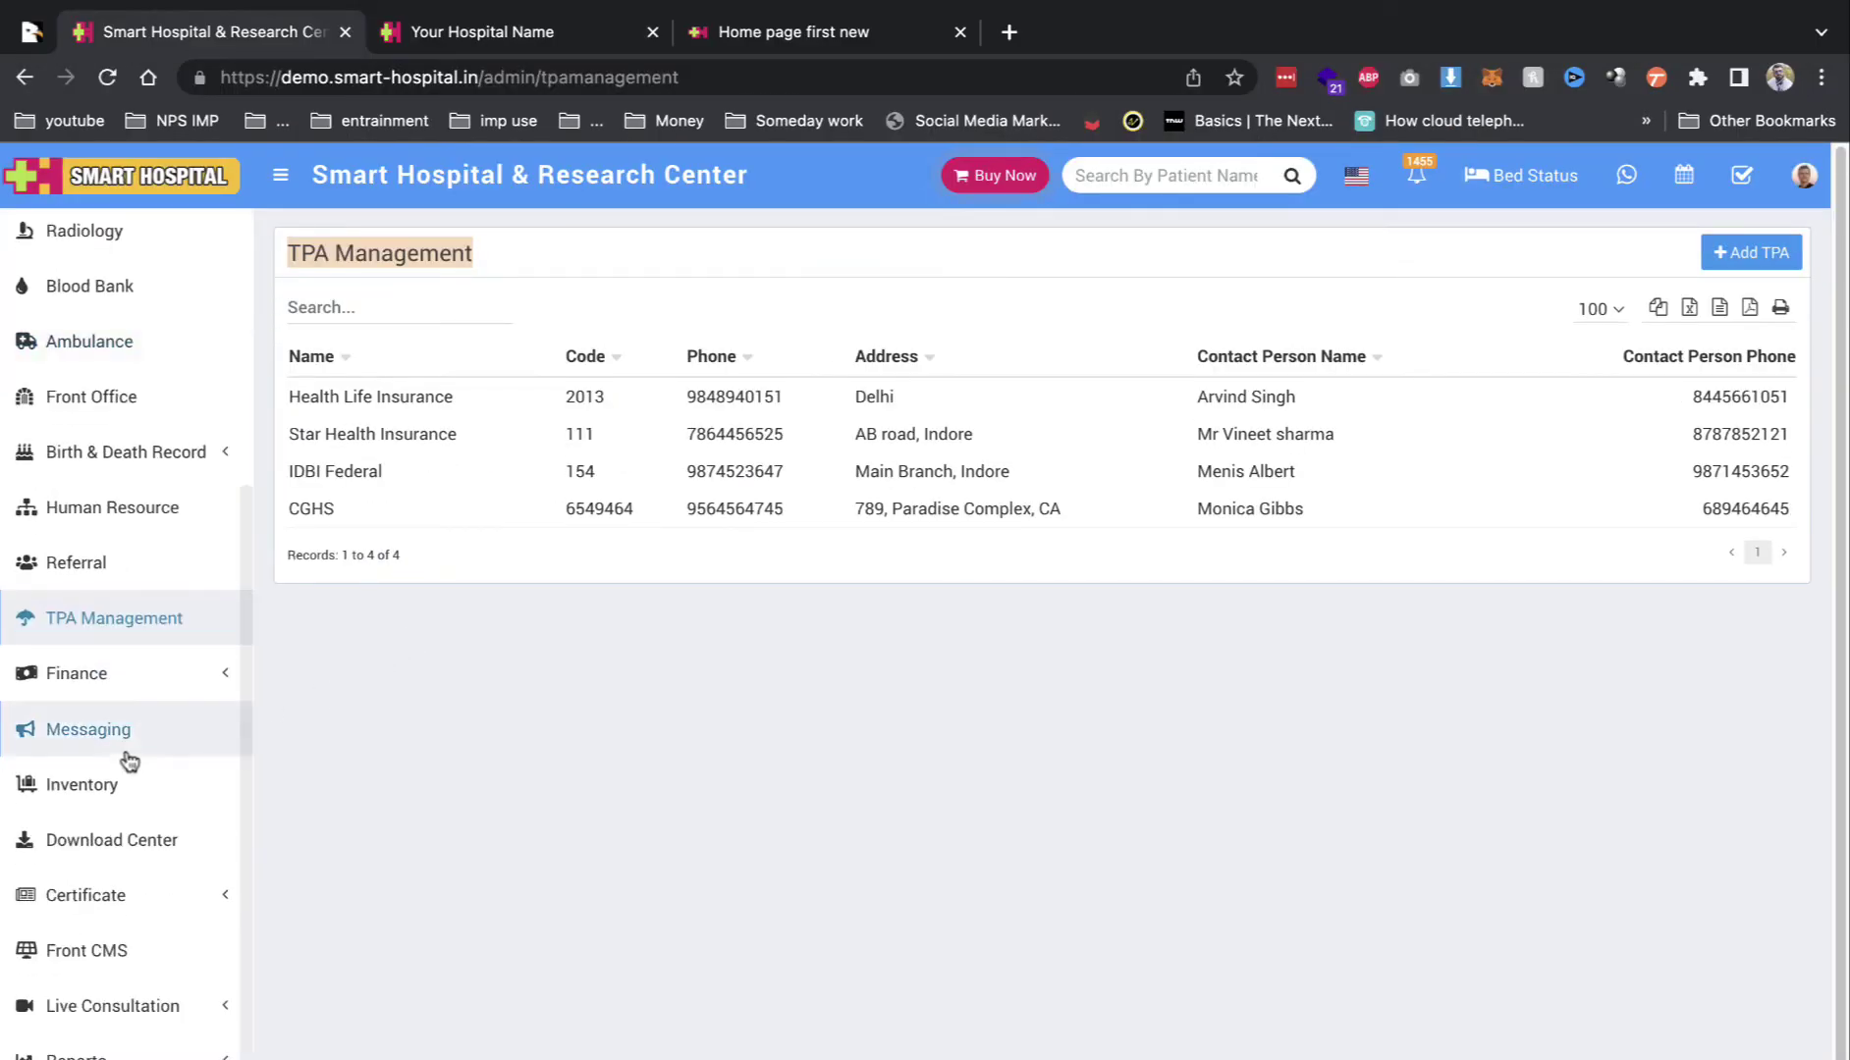
click(143, 1005)
click(117, 1052)
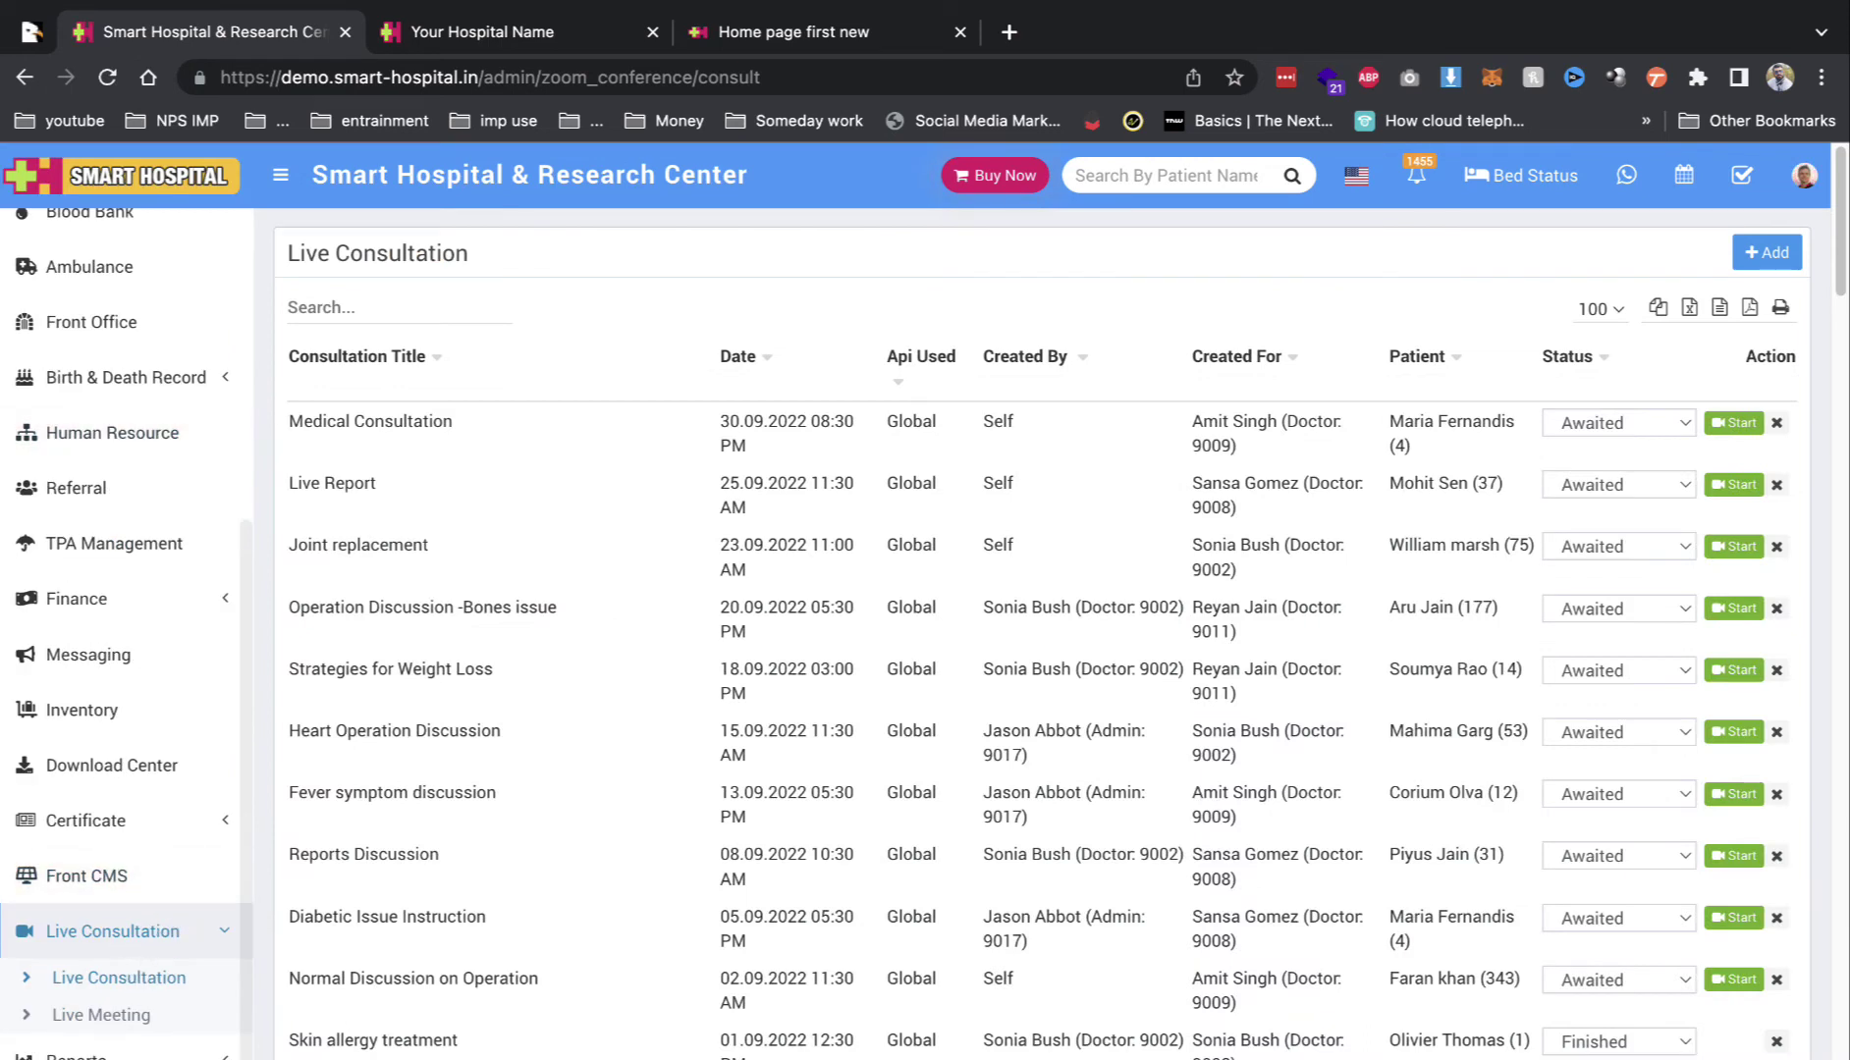
Step: Expand Setup and view the Patient list, then the Bed setup pages
click(135, 1043)
scroll(135, 1056, down, 7)
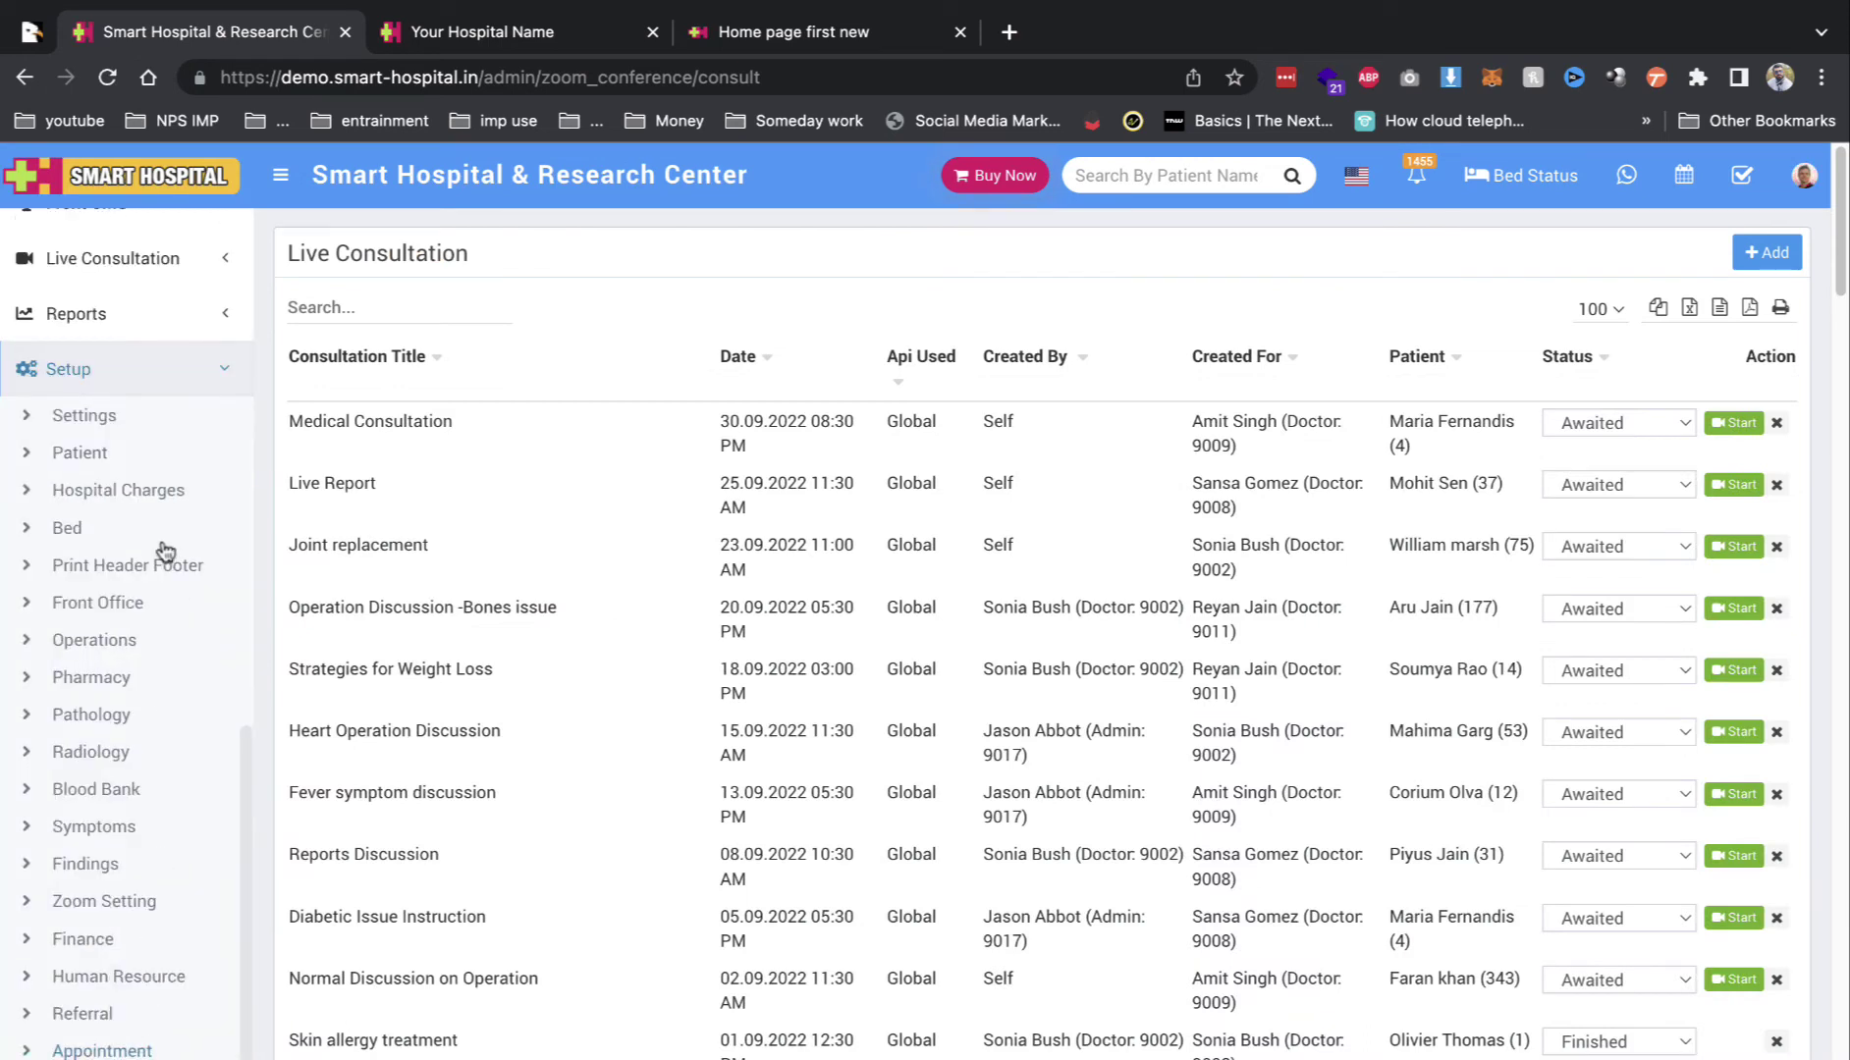
click(108, 455)
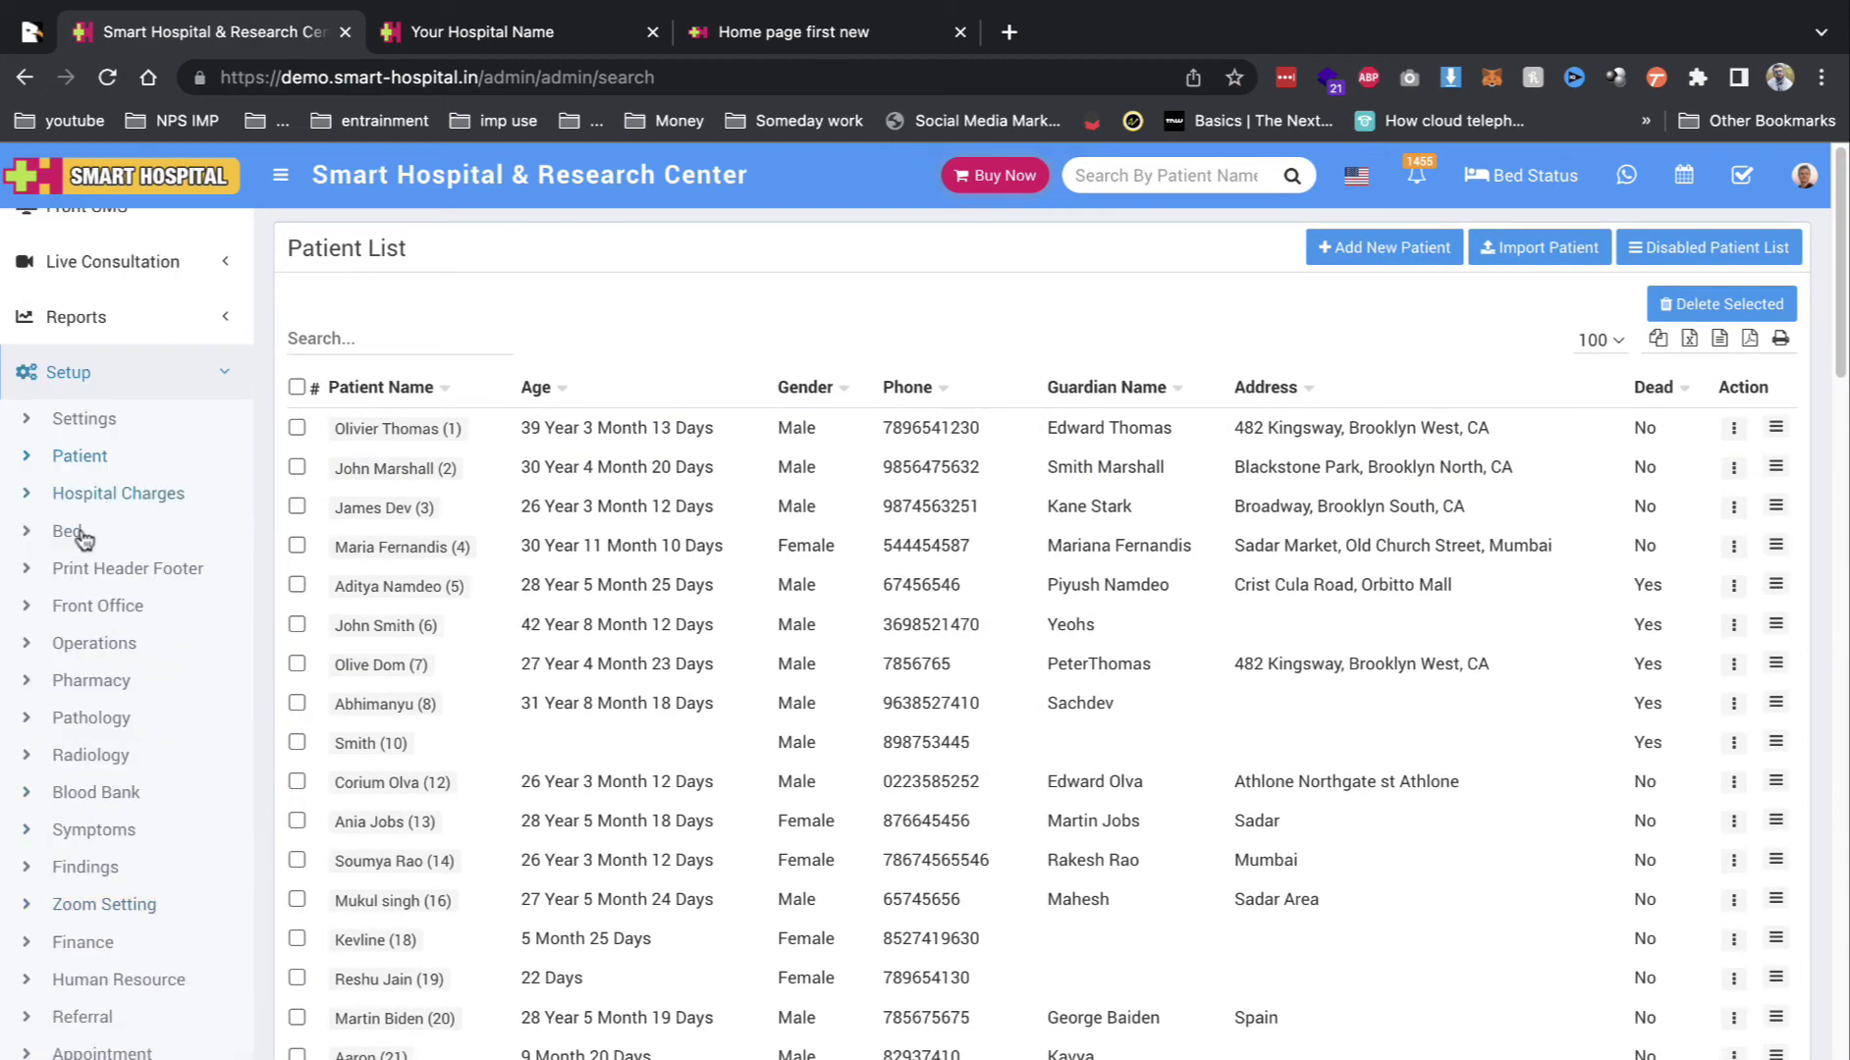
click(77, 532)
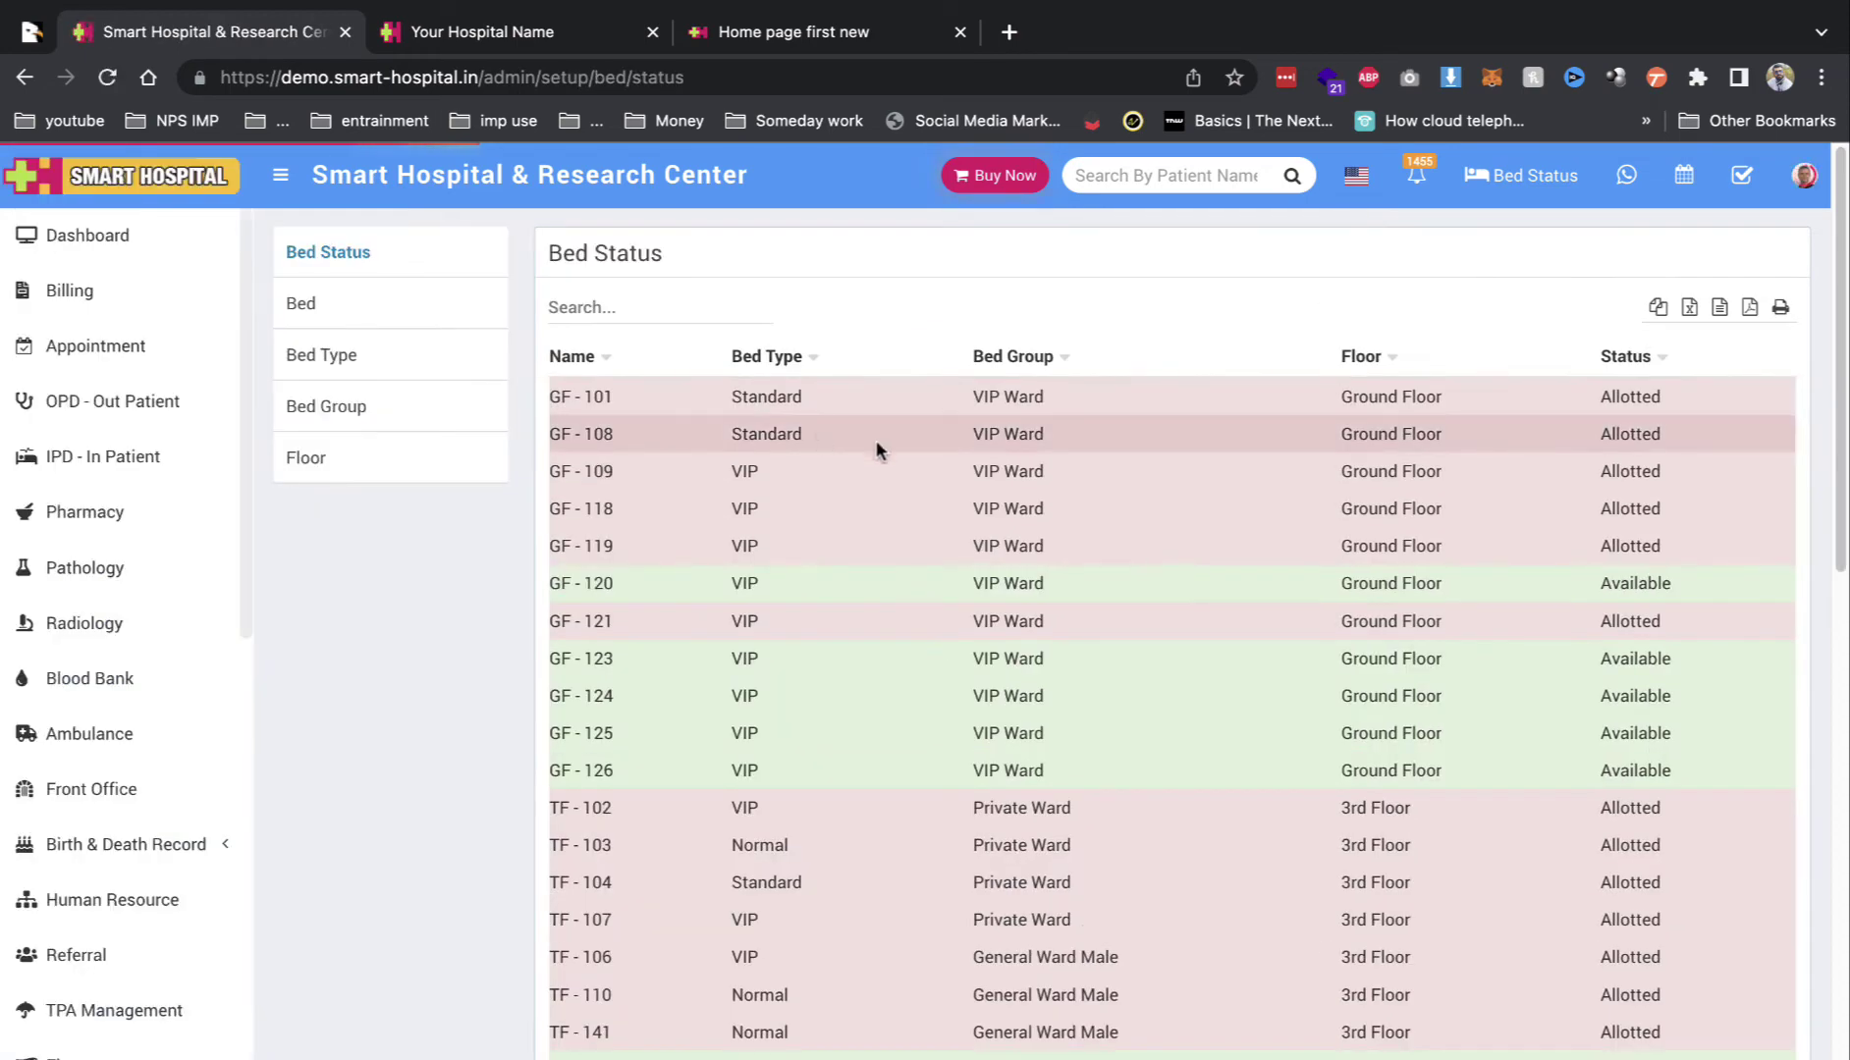
Step: Browse the Bed Type, Floor and Bed Status lists, checking bed GF - 101
click(379, 369)
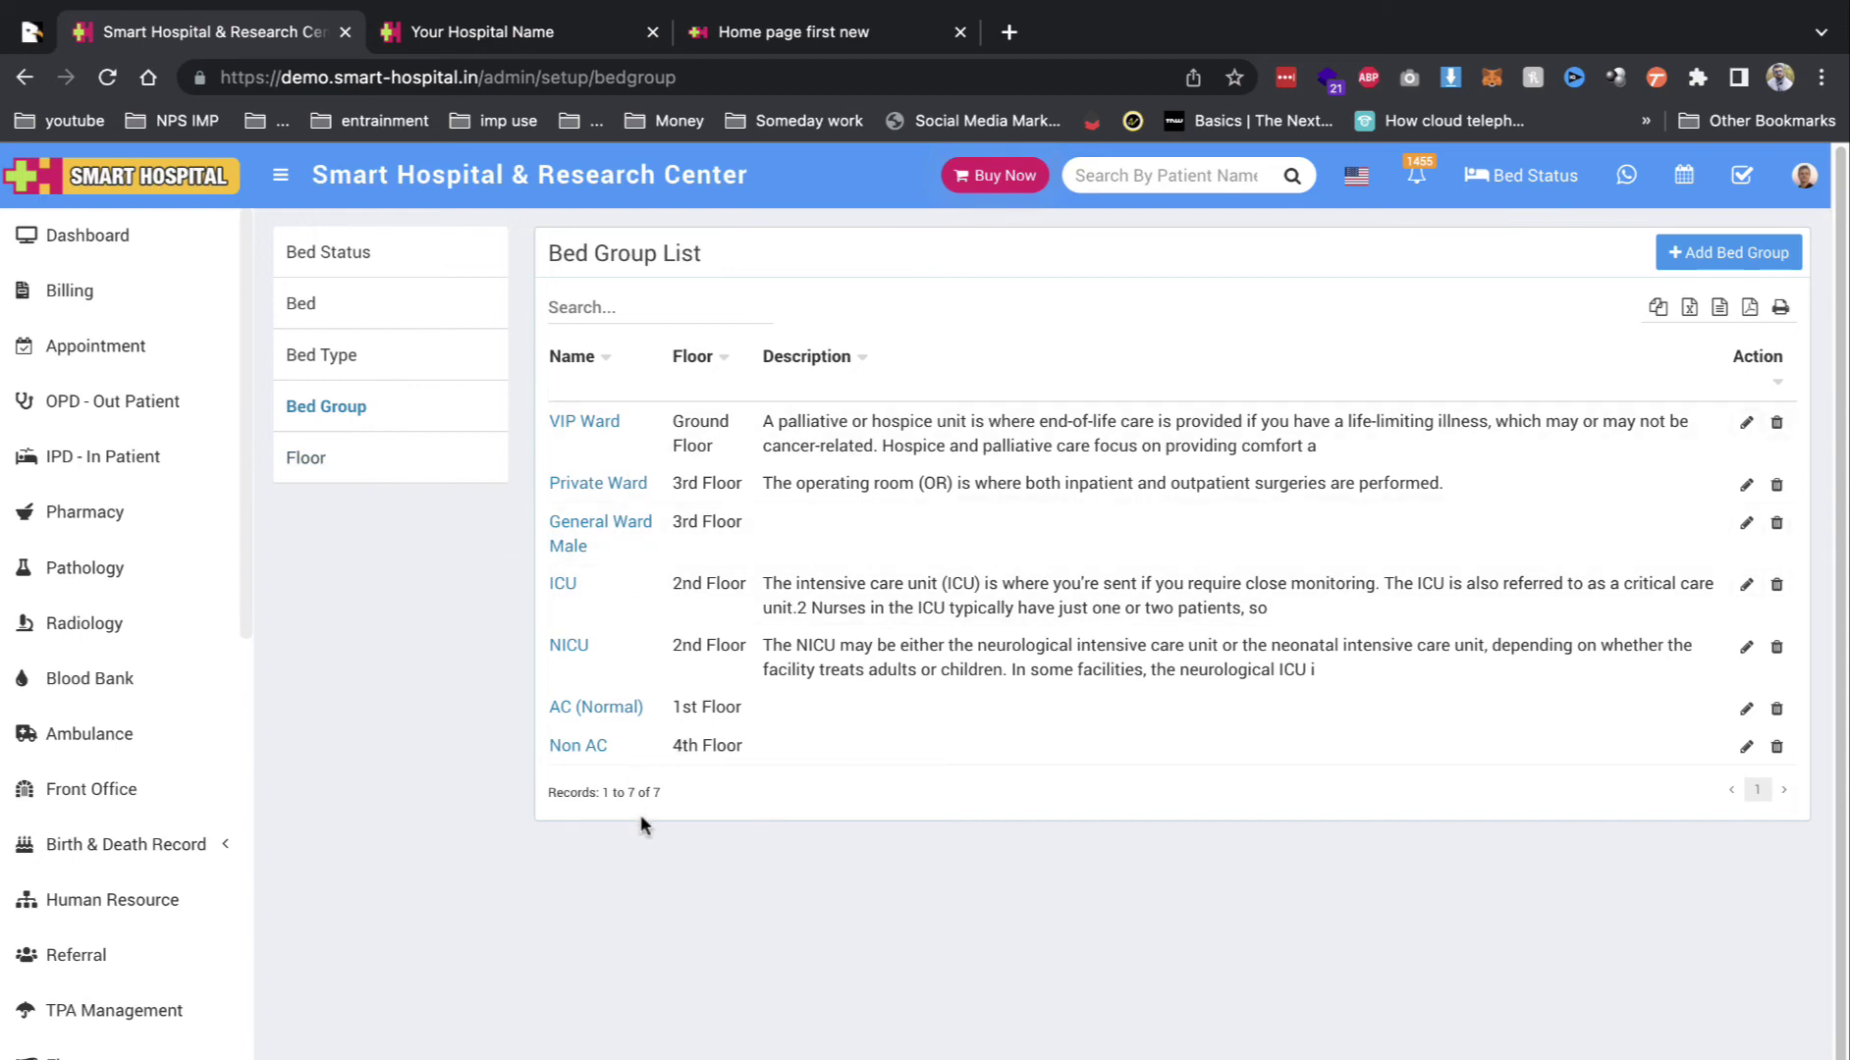
click(307, 455)
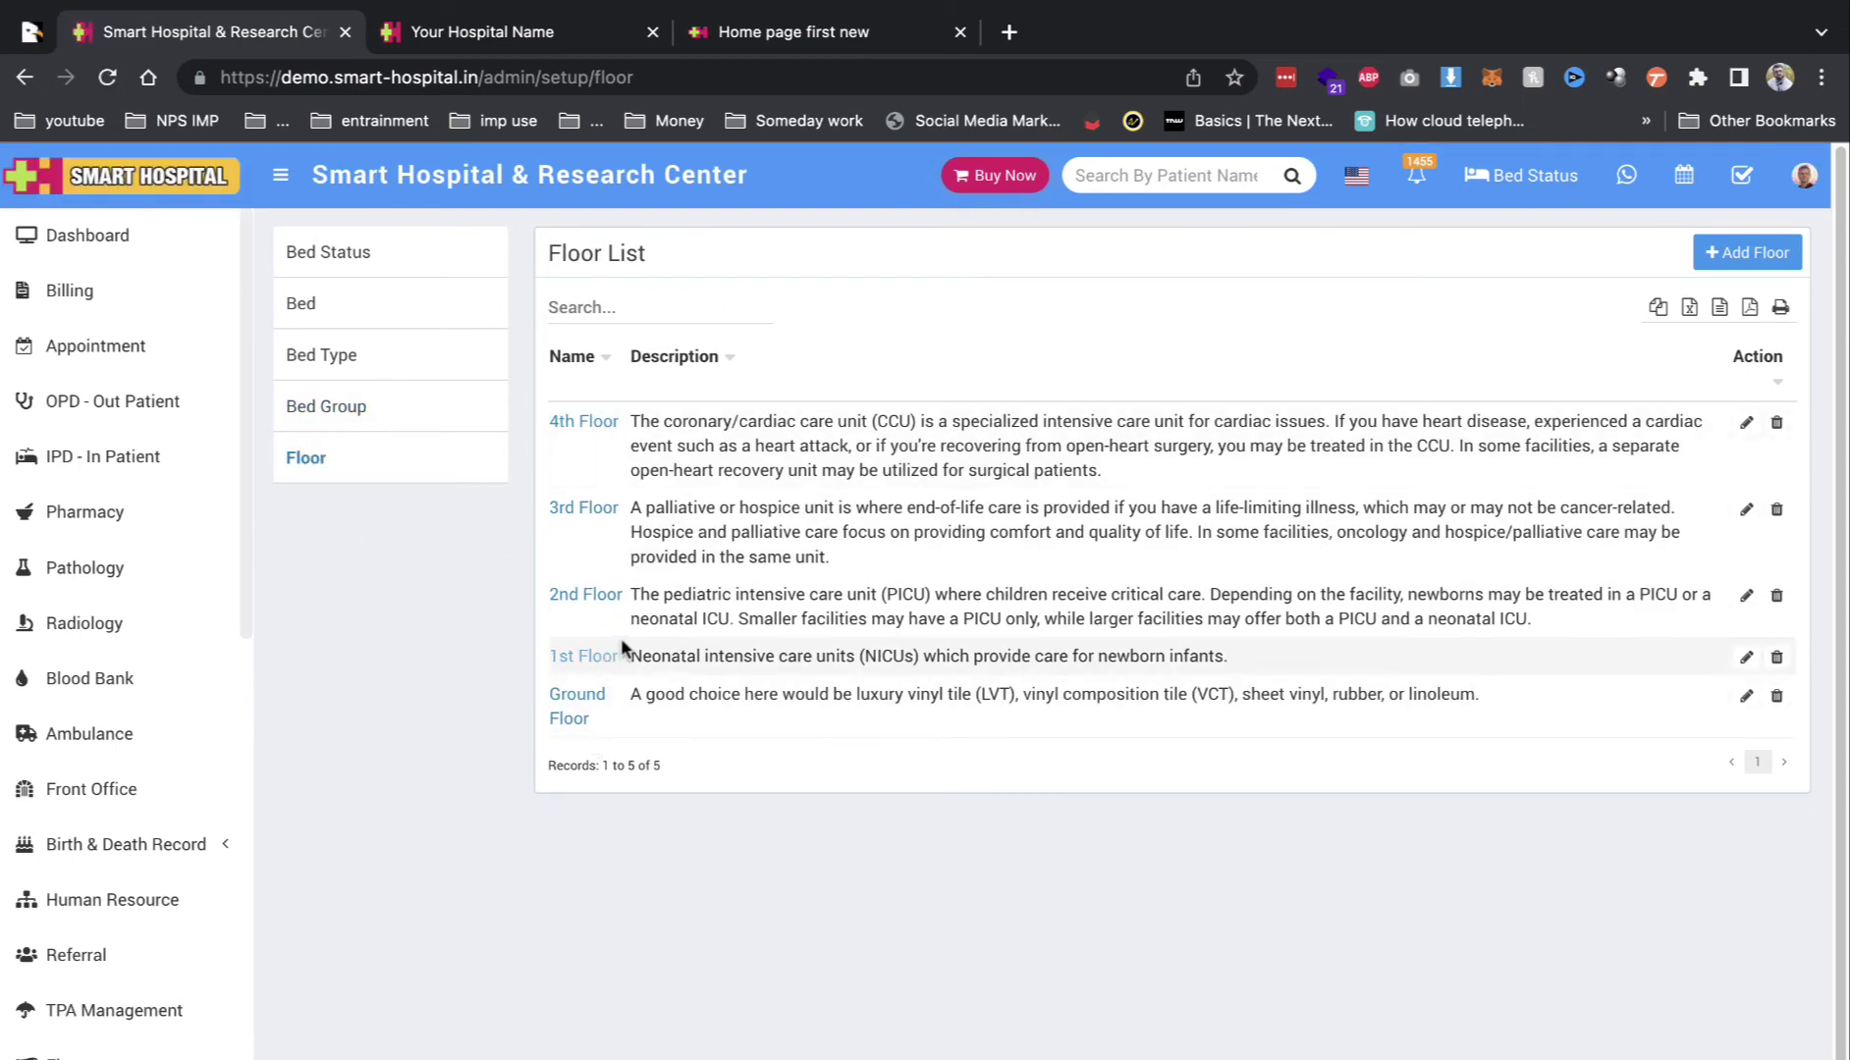
click(344, 248)
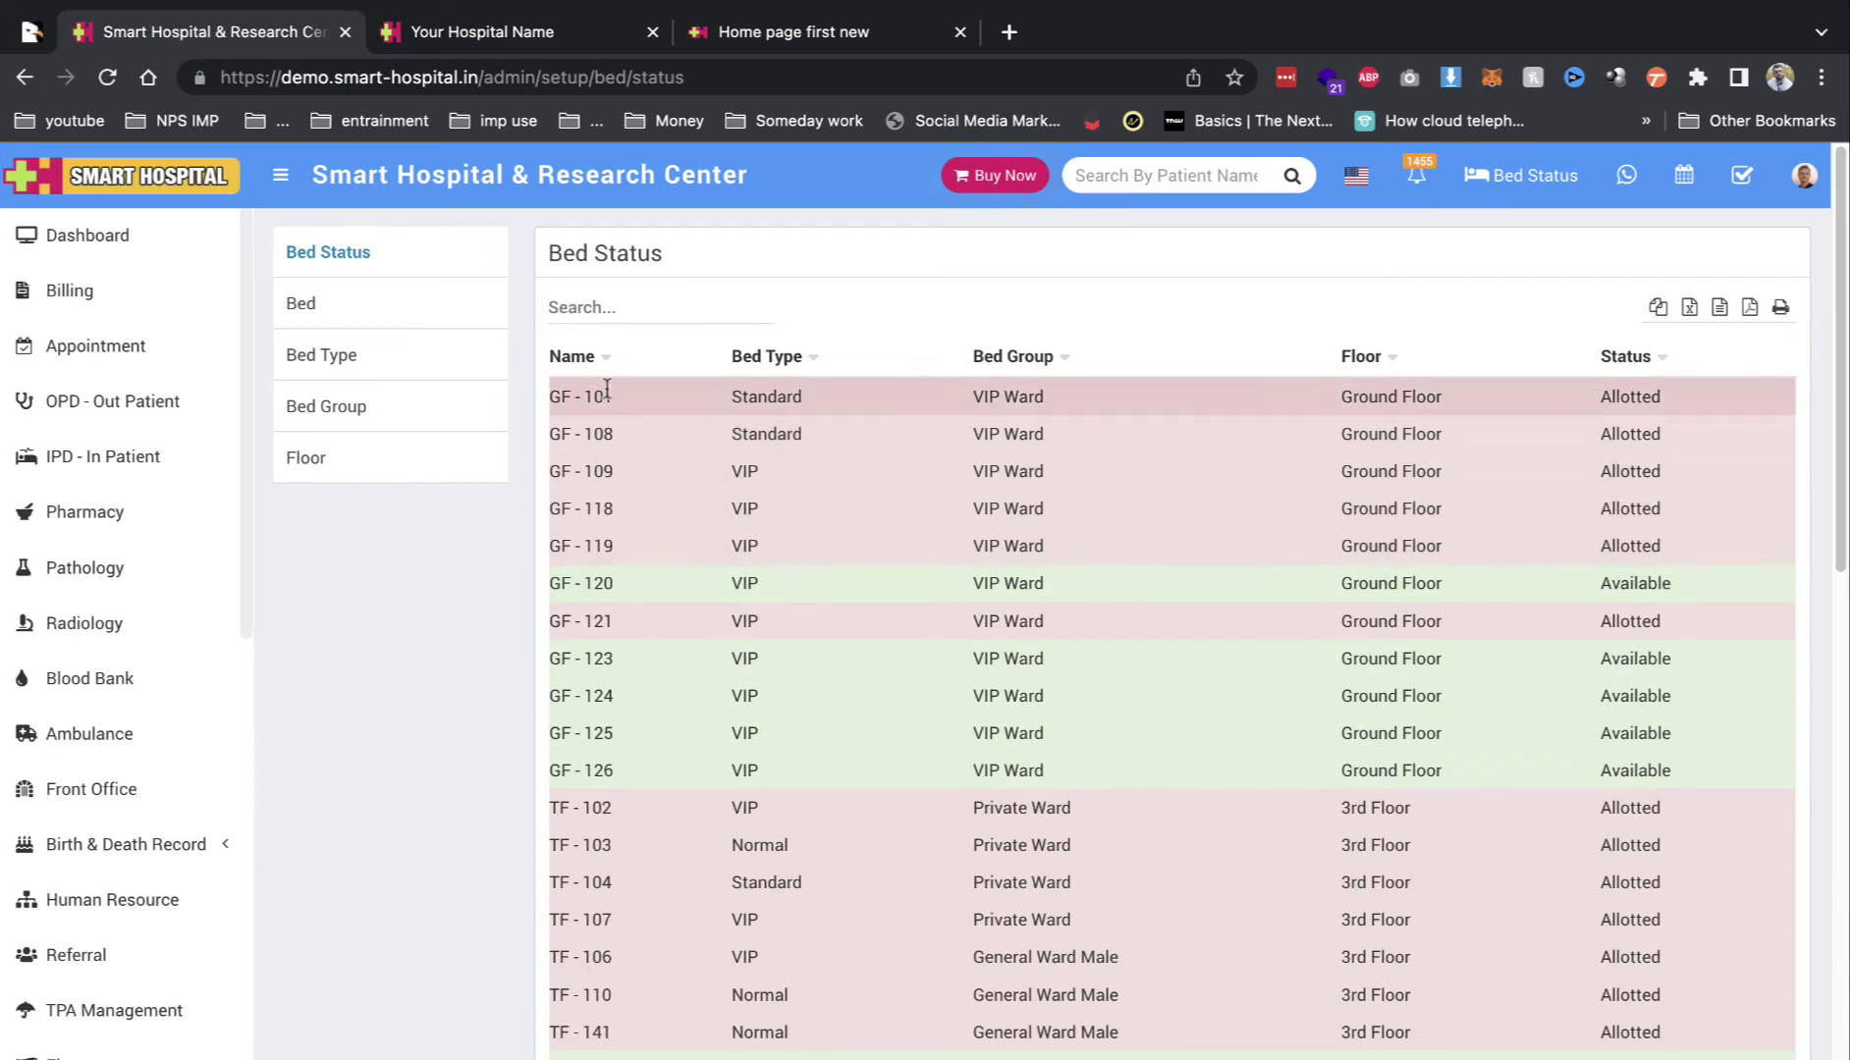
mouse_move(607, 389)
mouse_down()
mouse_move(545, 394)
mouse_move(582, 394)
mouse_up()
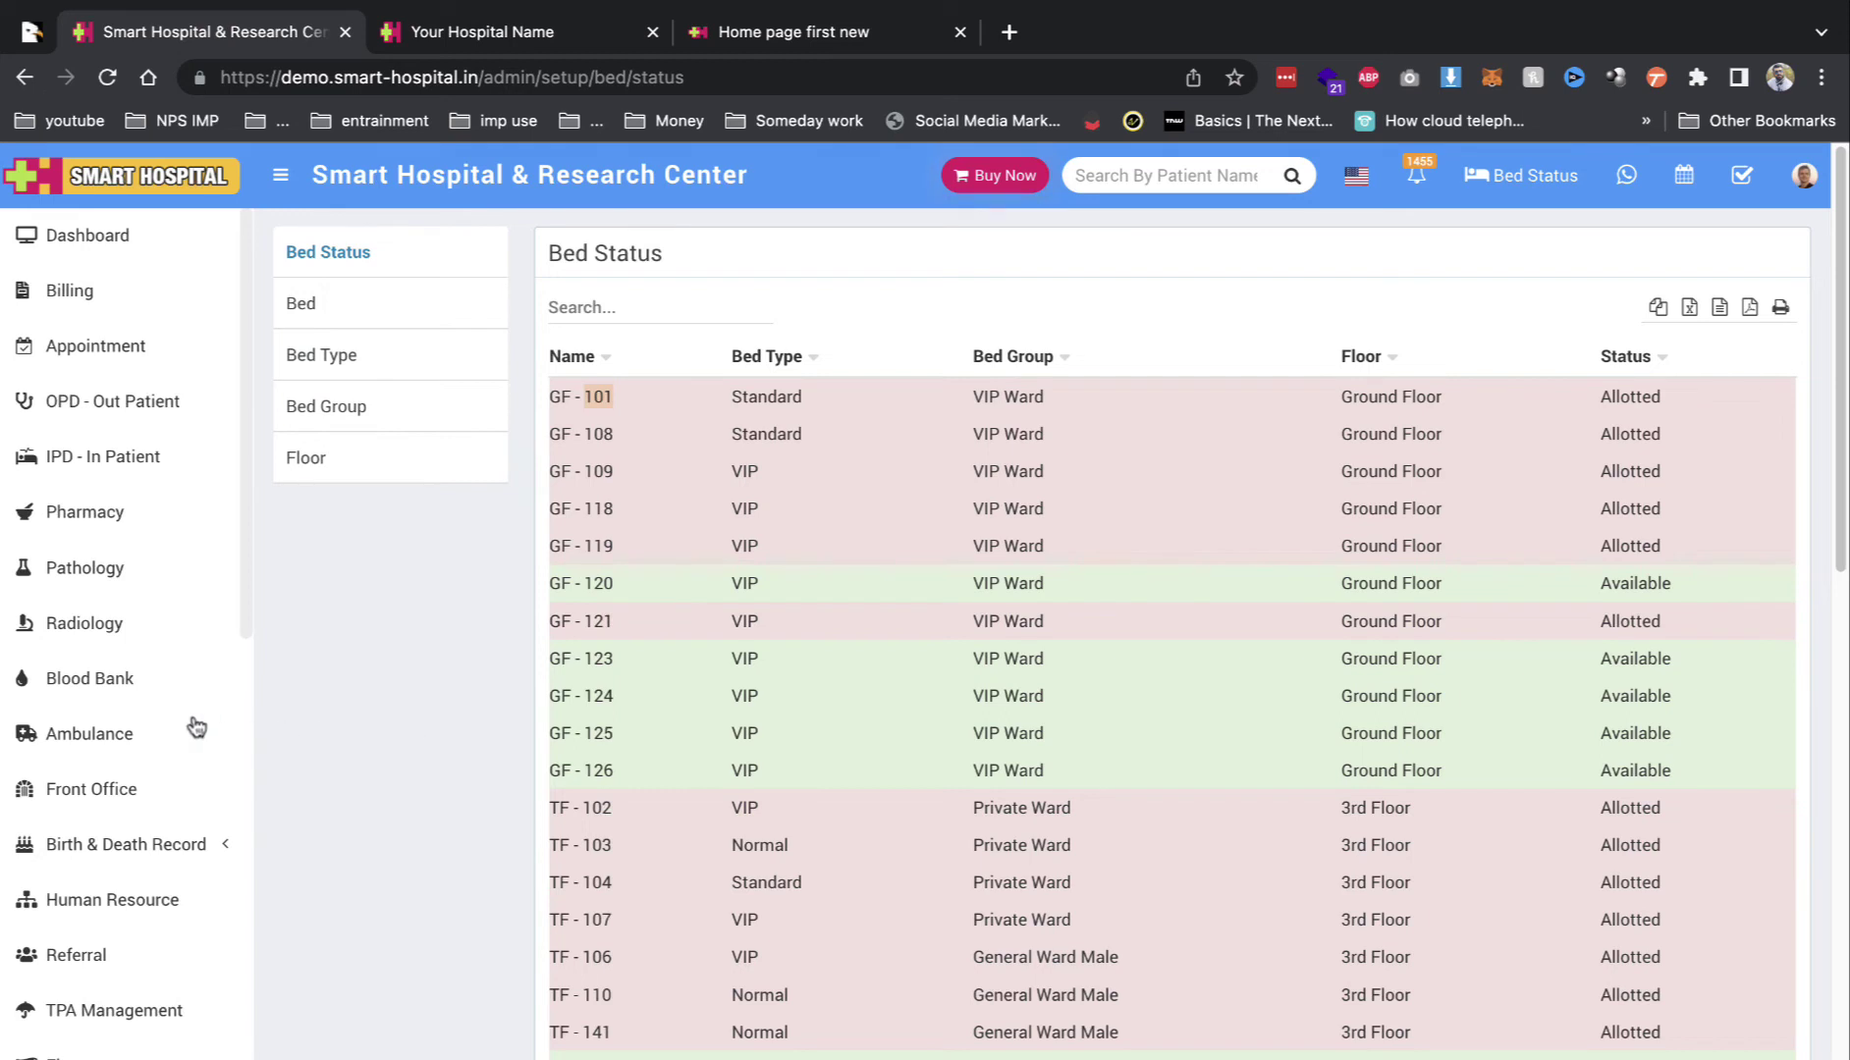
scroll(195, 726, down, 10)
scroll(112, 690, up, 10)
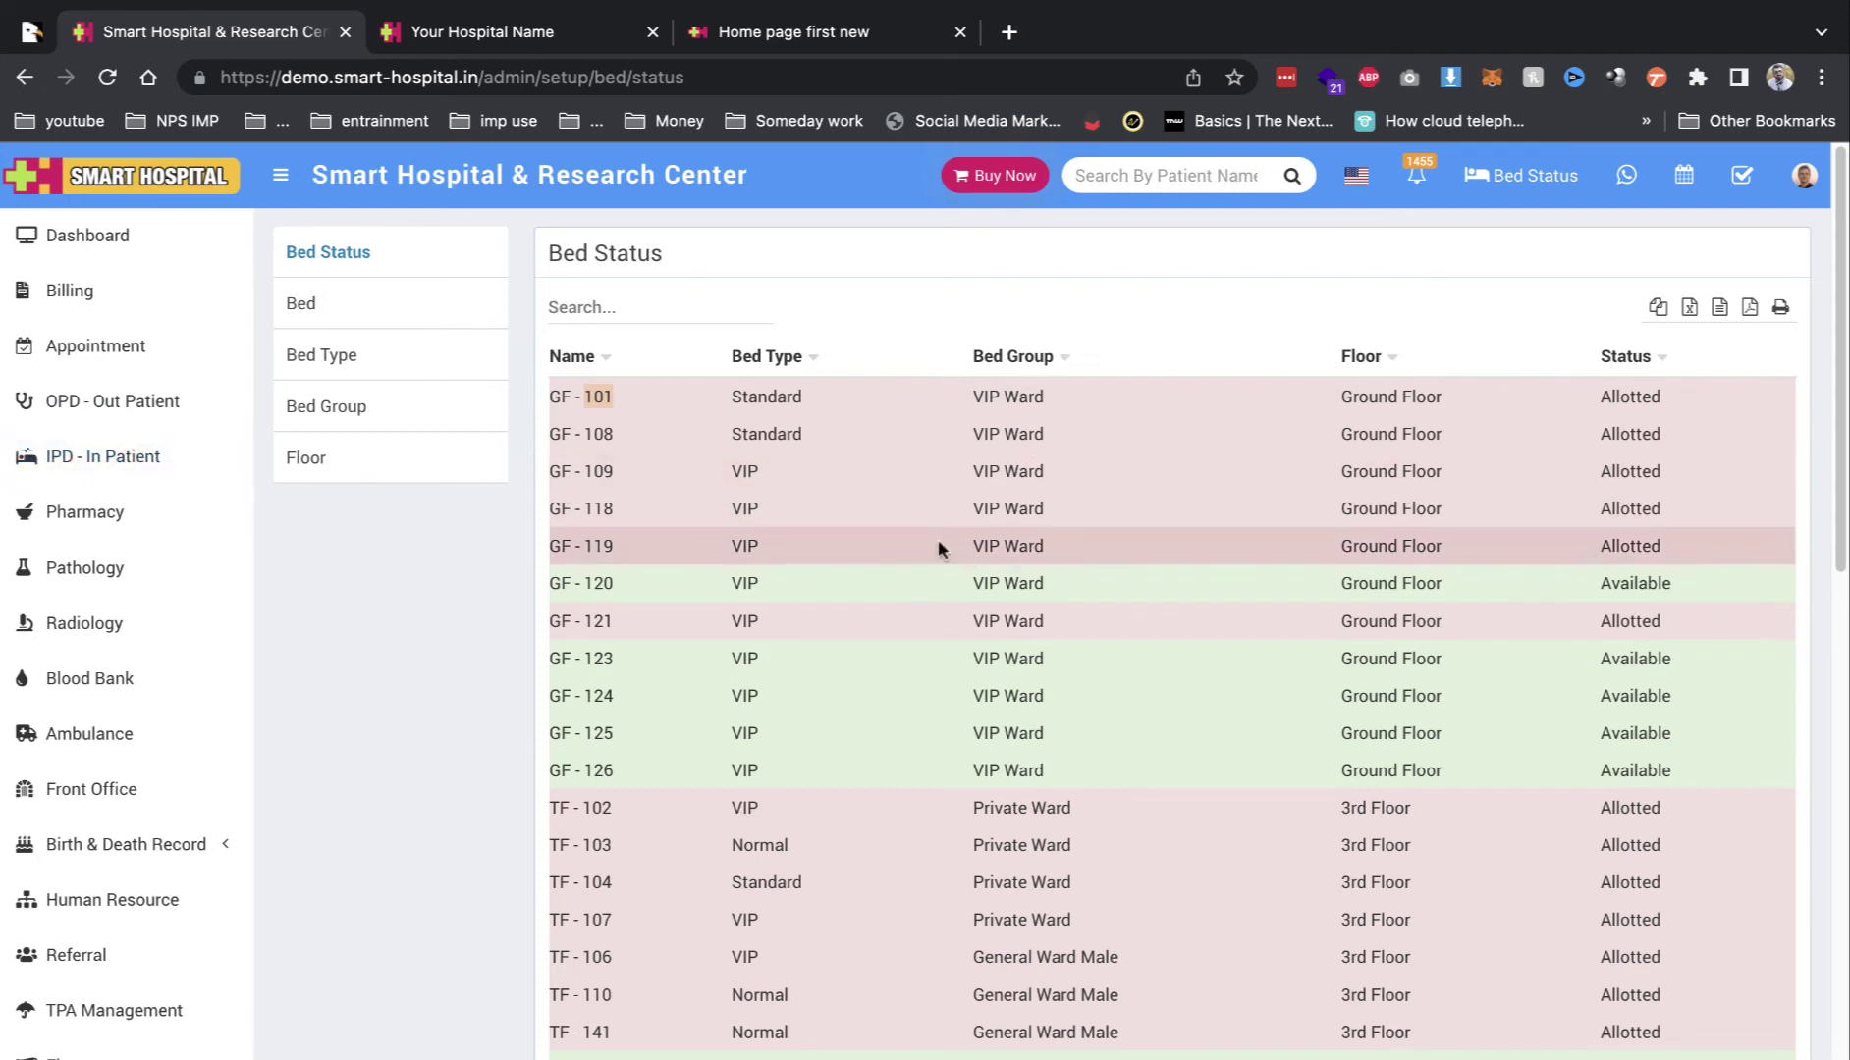
scroll(86, 685, down, 10)
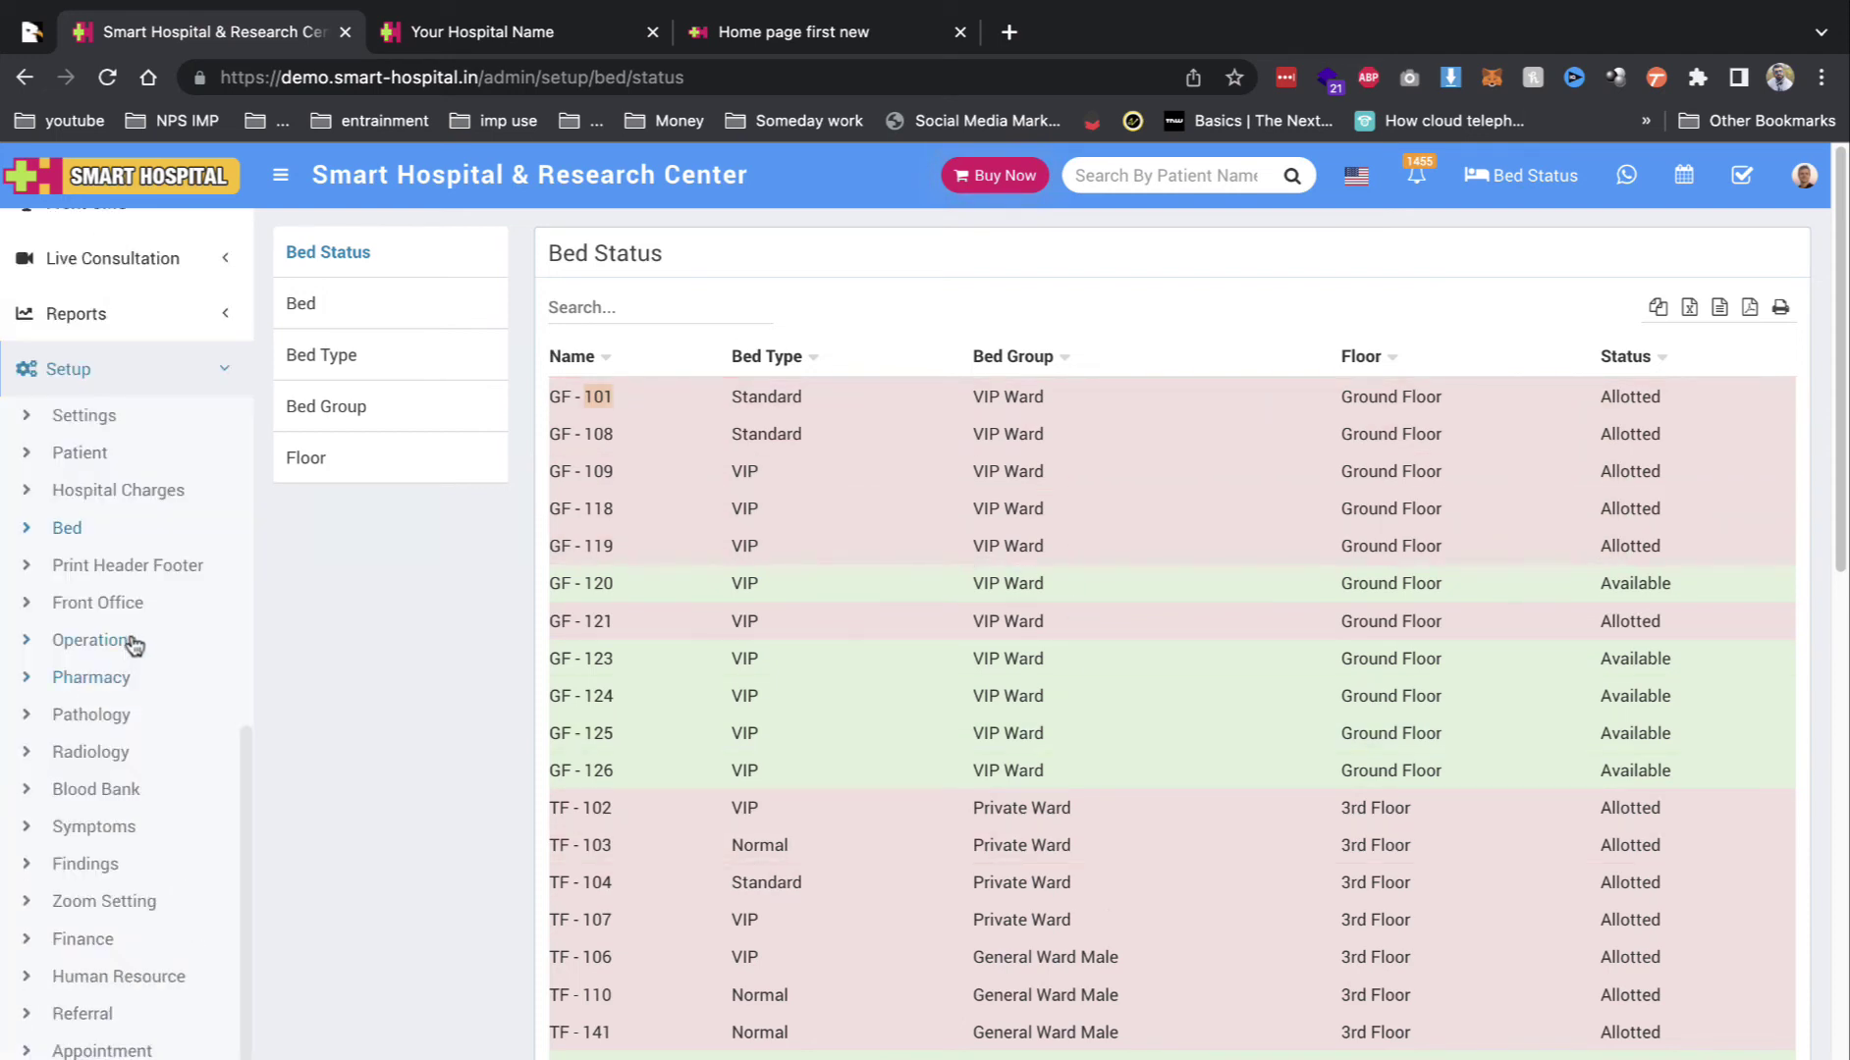
click(115, 568)
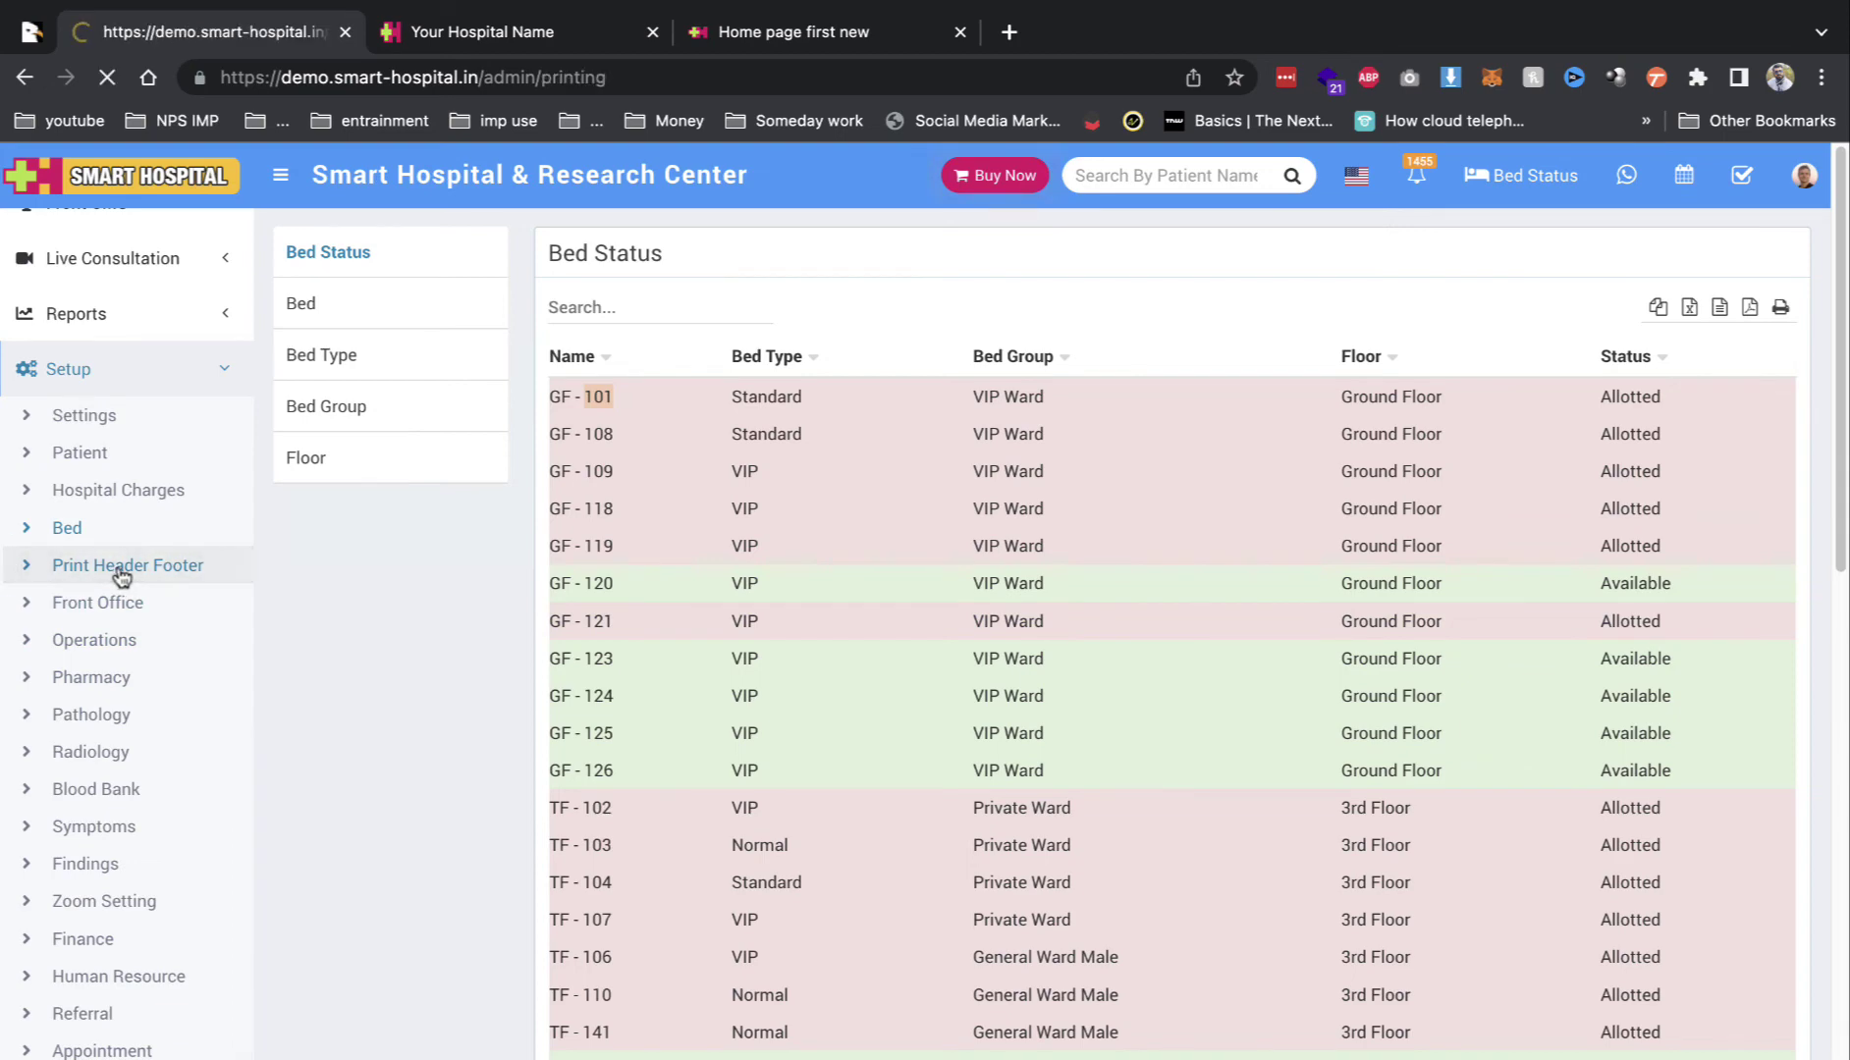
Step: View the OPD Bill, Birth Record and Death Record print header-footer layouts, then Front Office setup
mouse_move(640, 487)
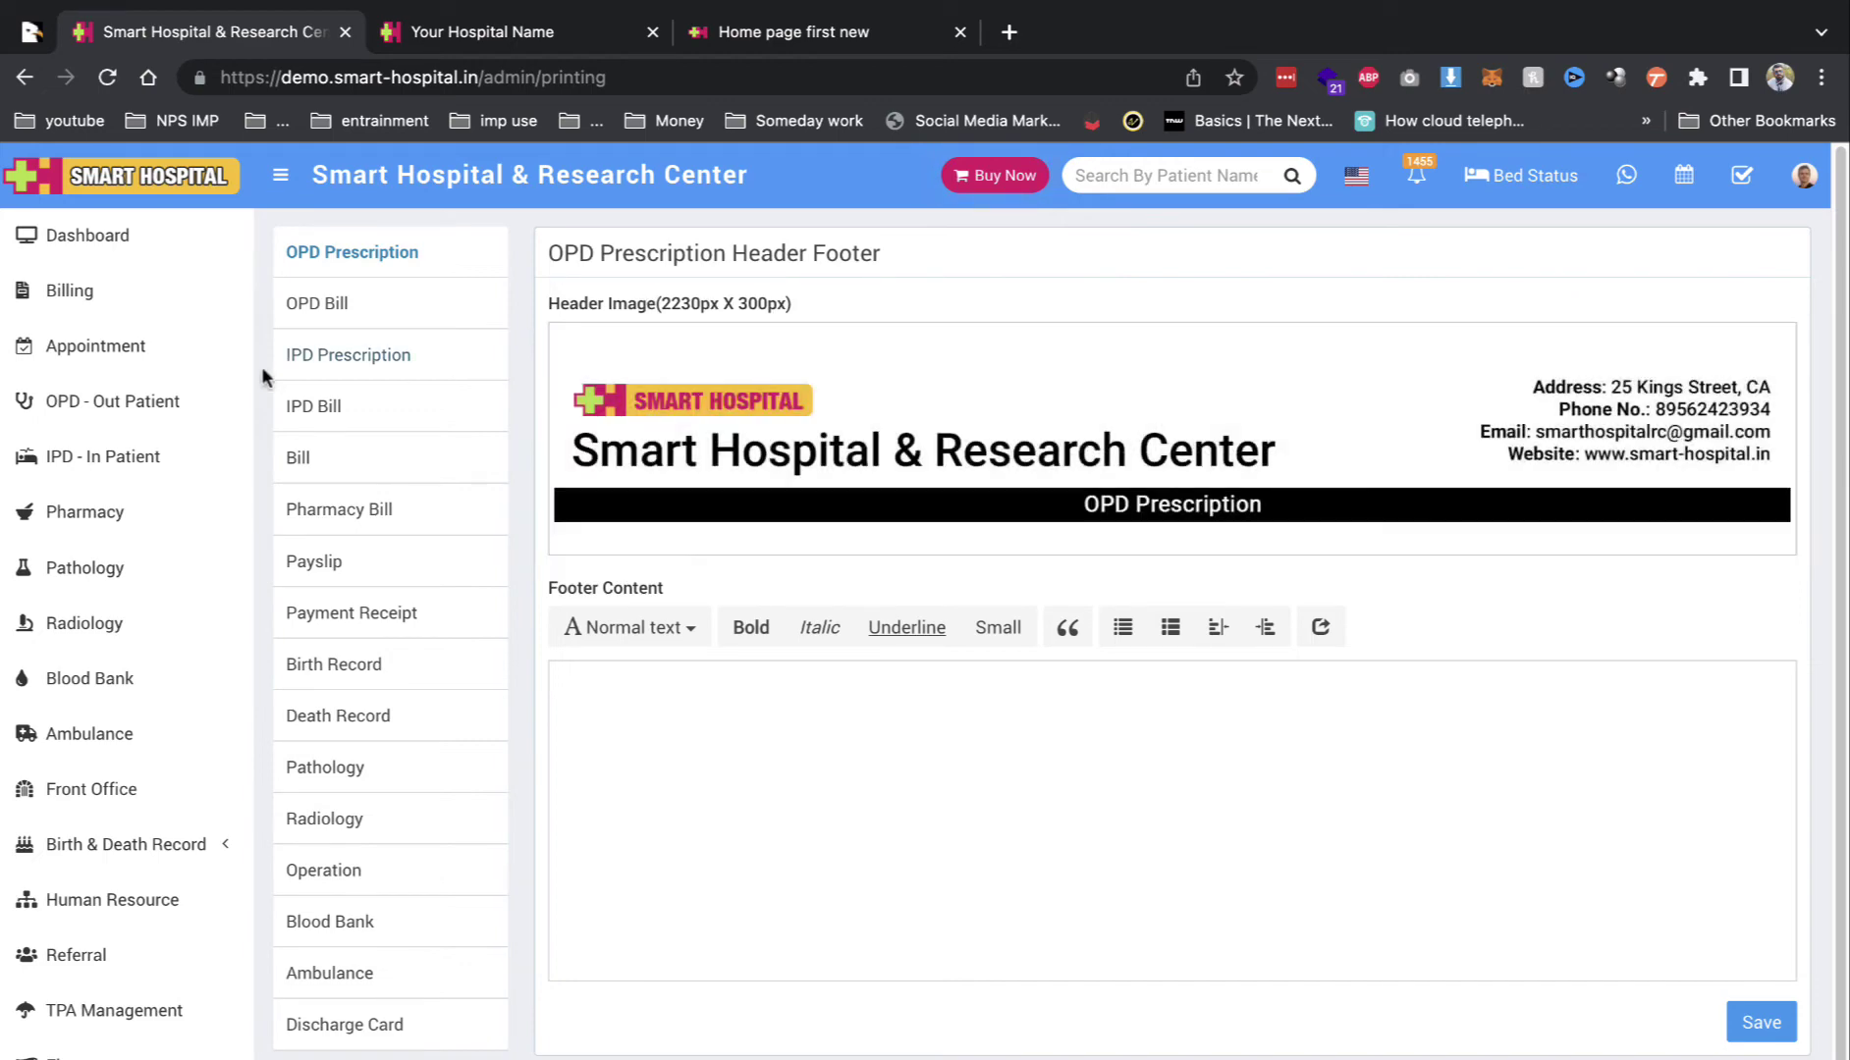
click(344, 308)
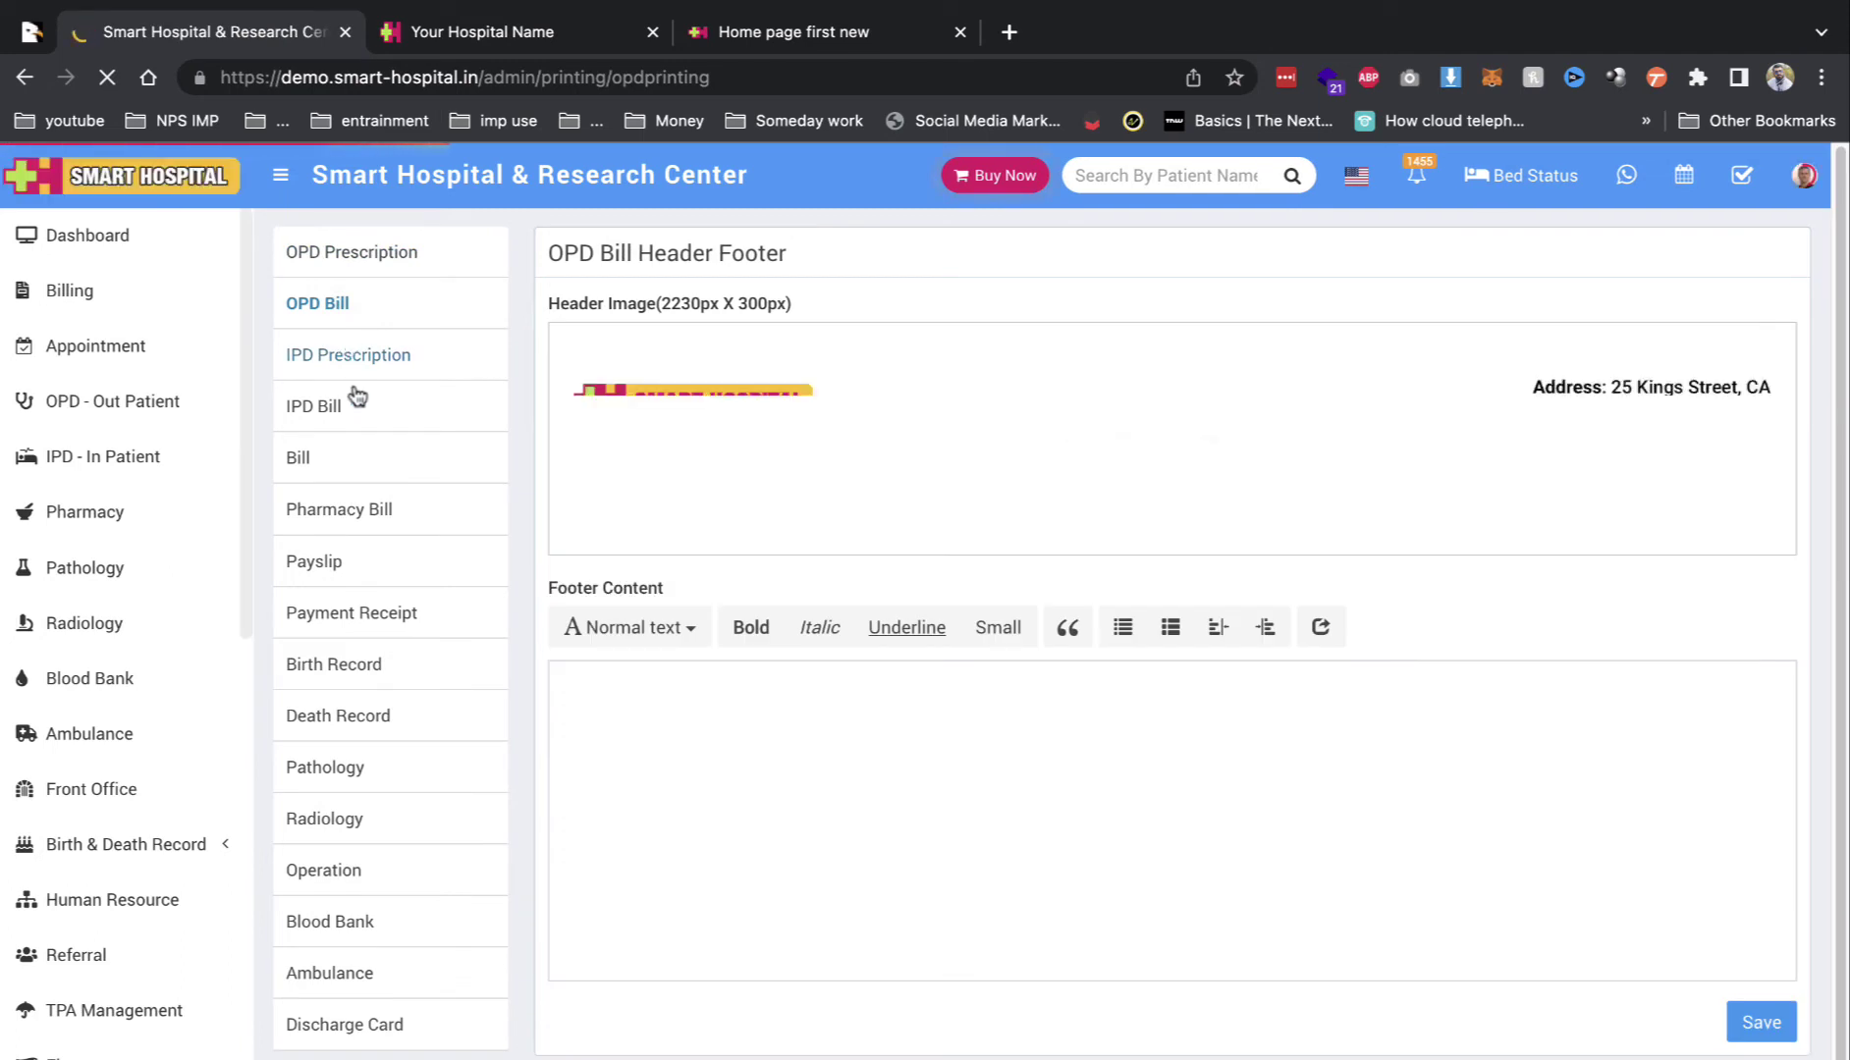
click(381, 669)
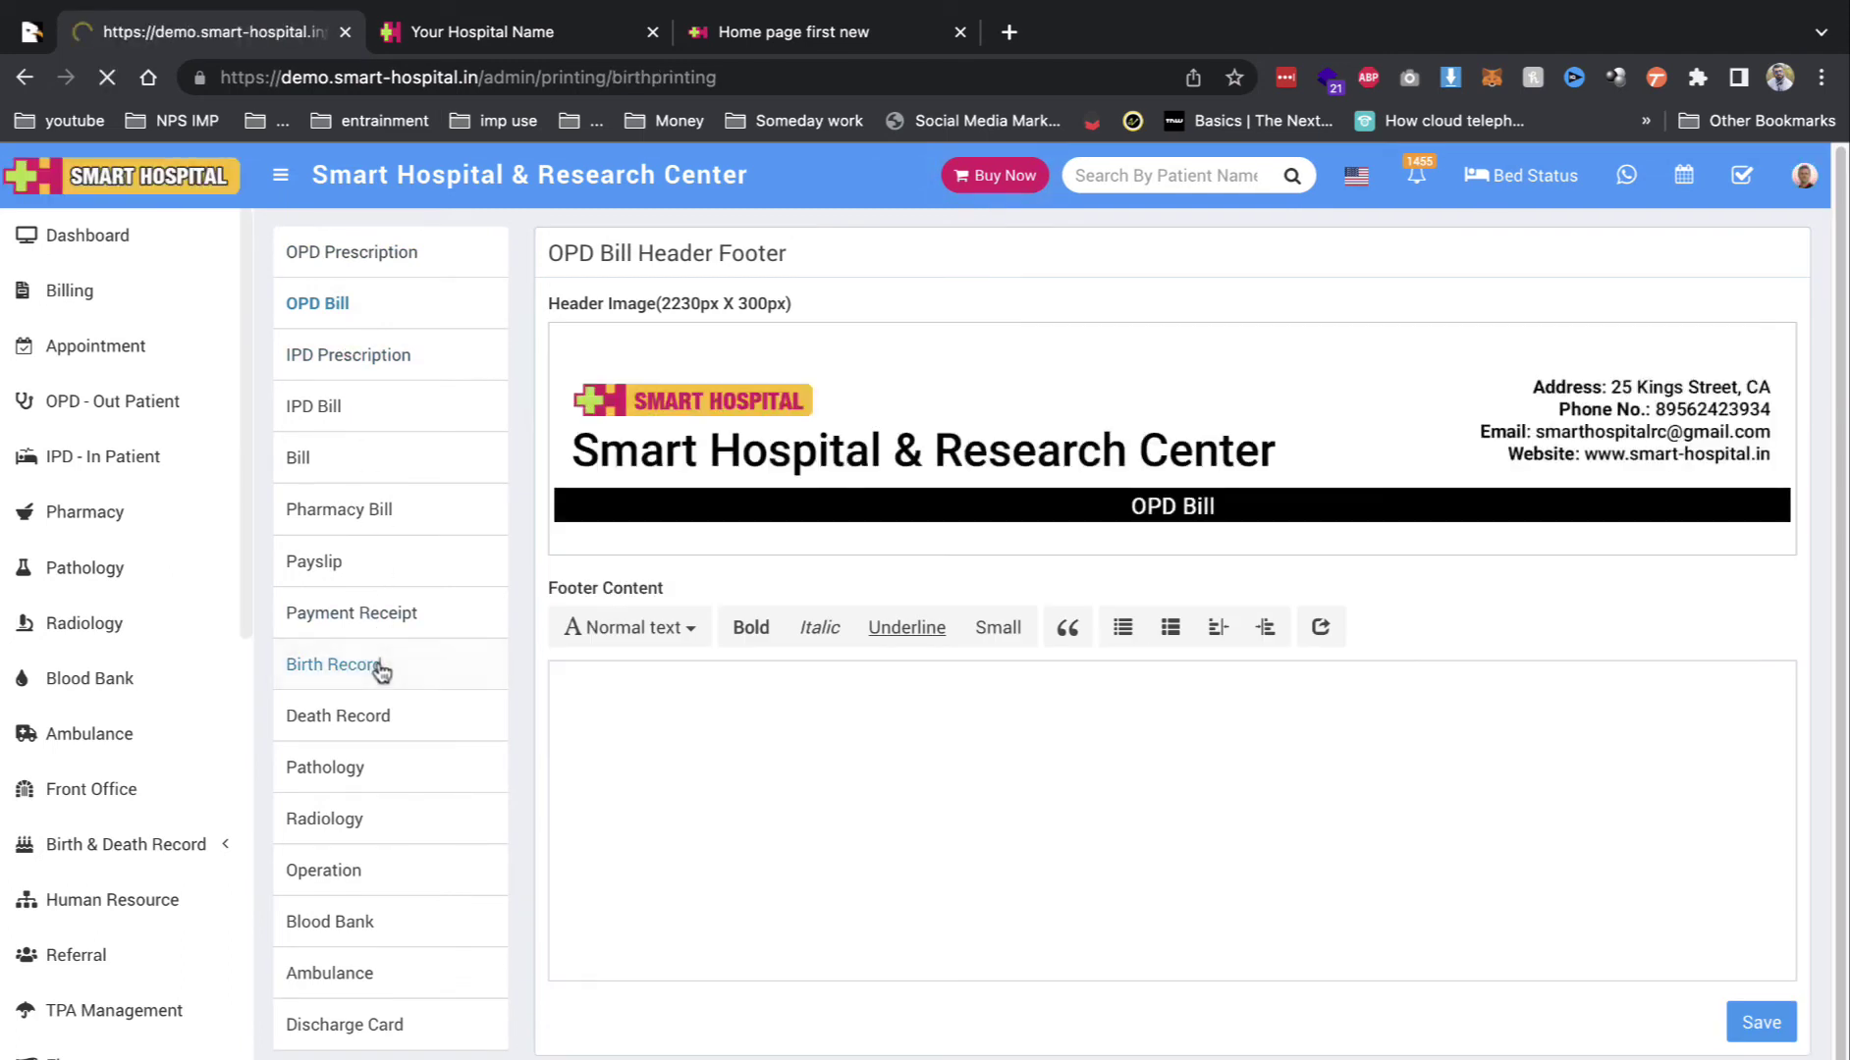
click(393, 717)
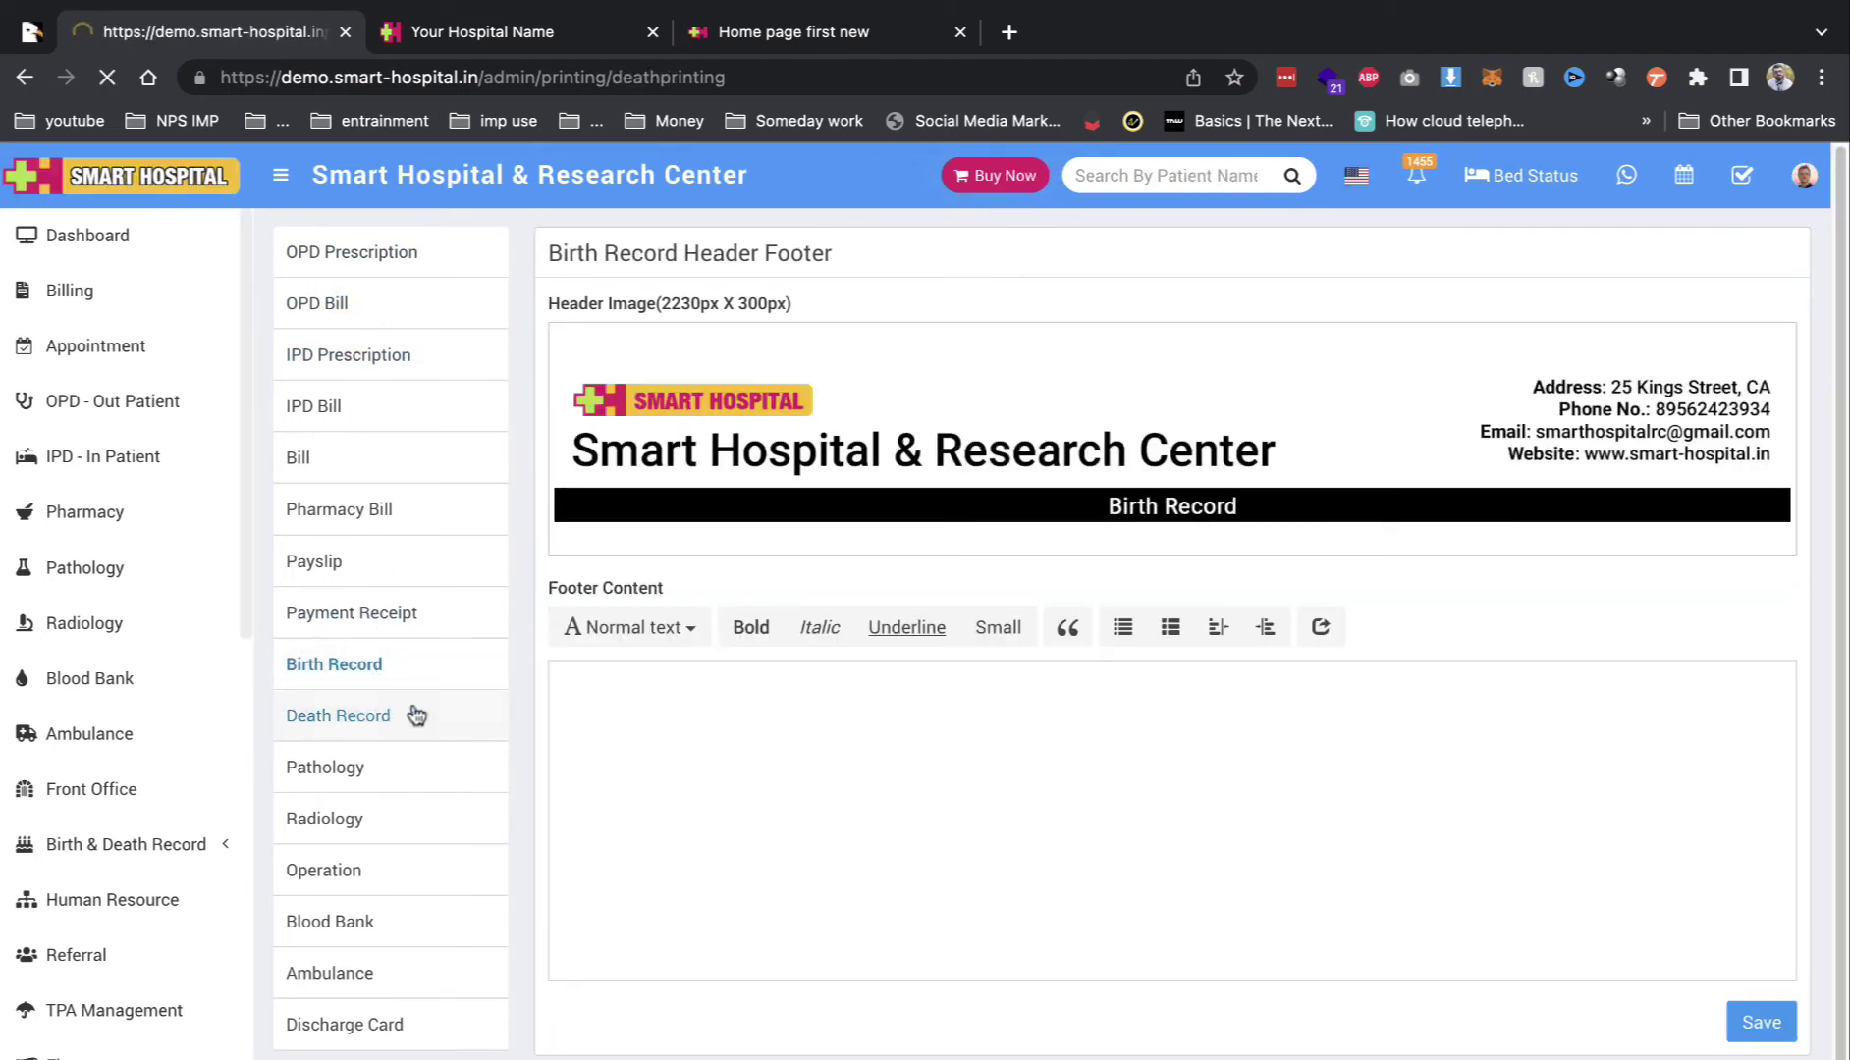
click(727, 748)
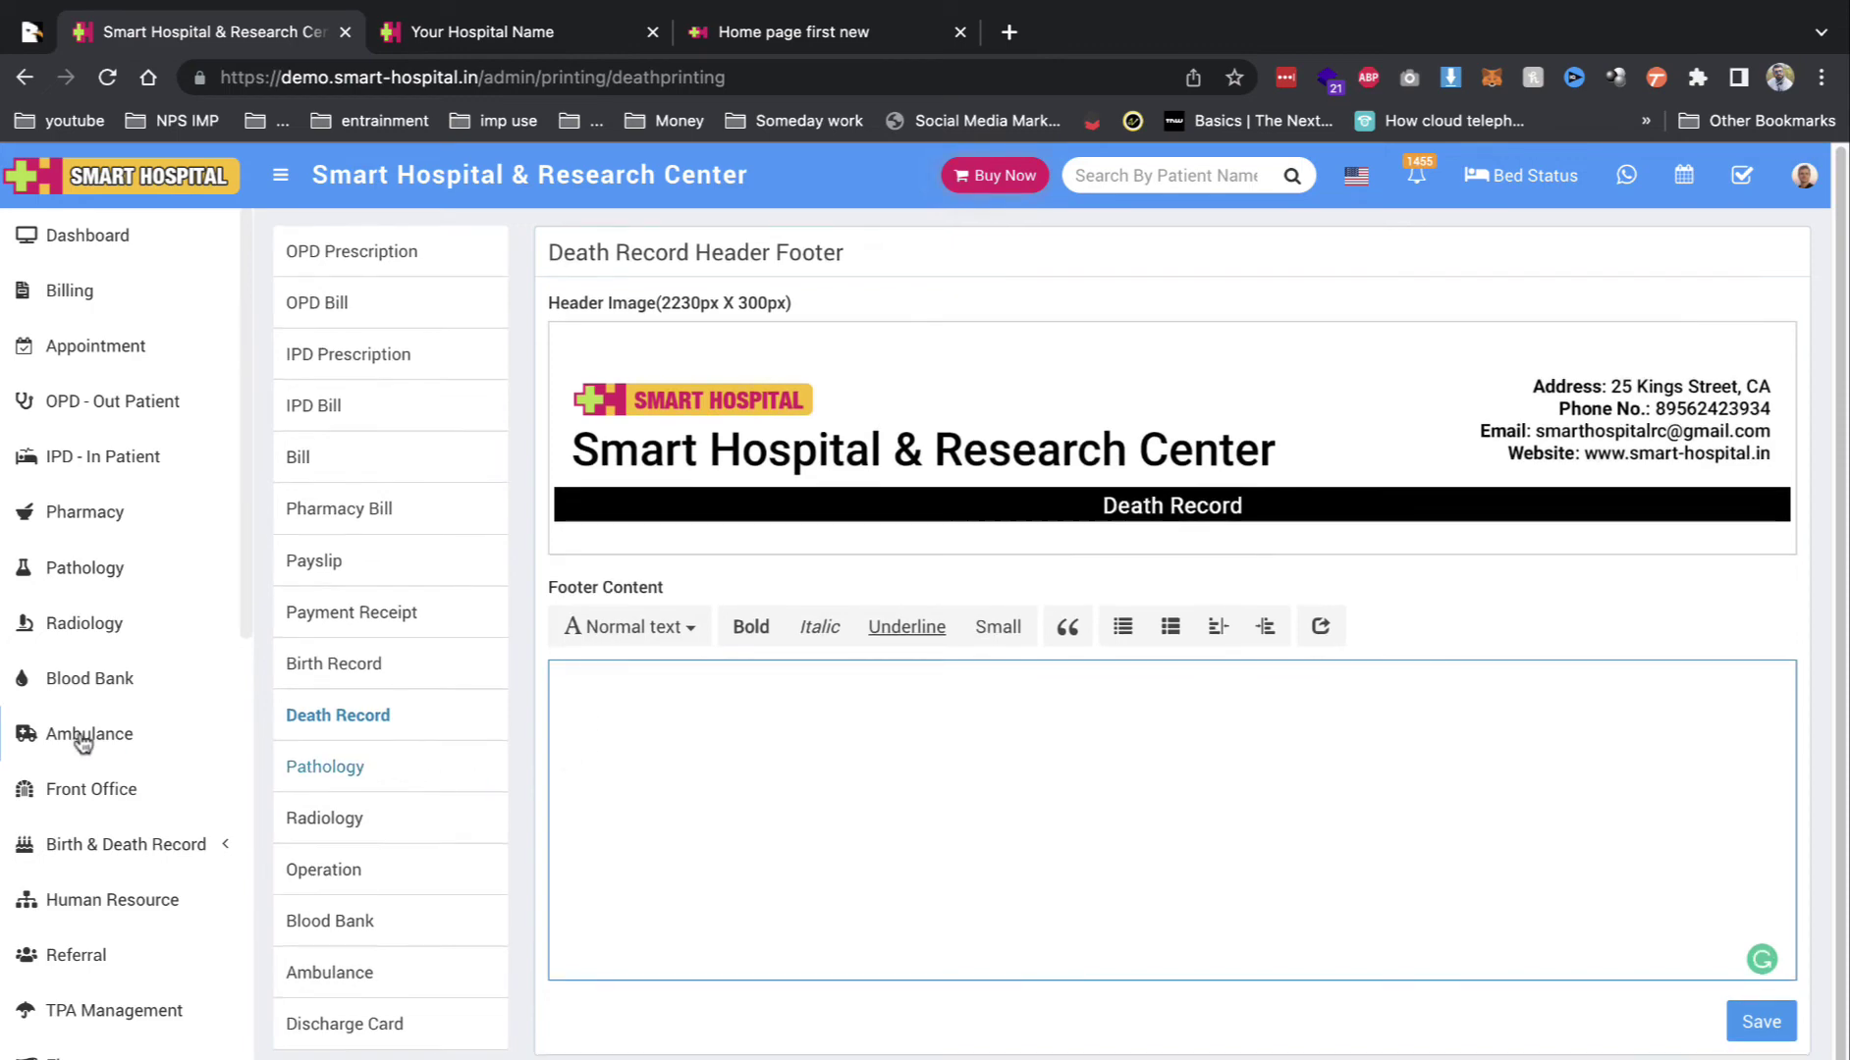
scroll(129, 690, down, 10)
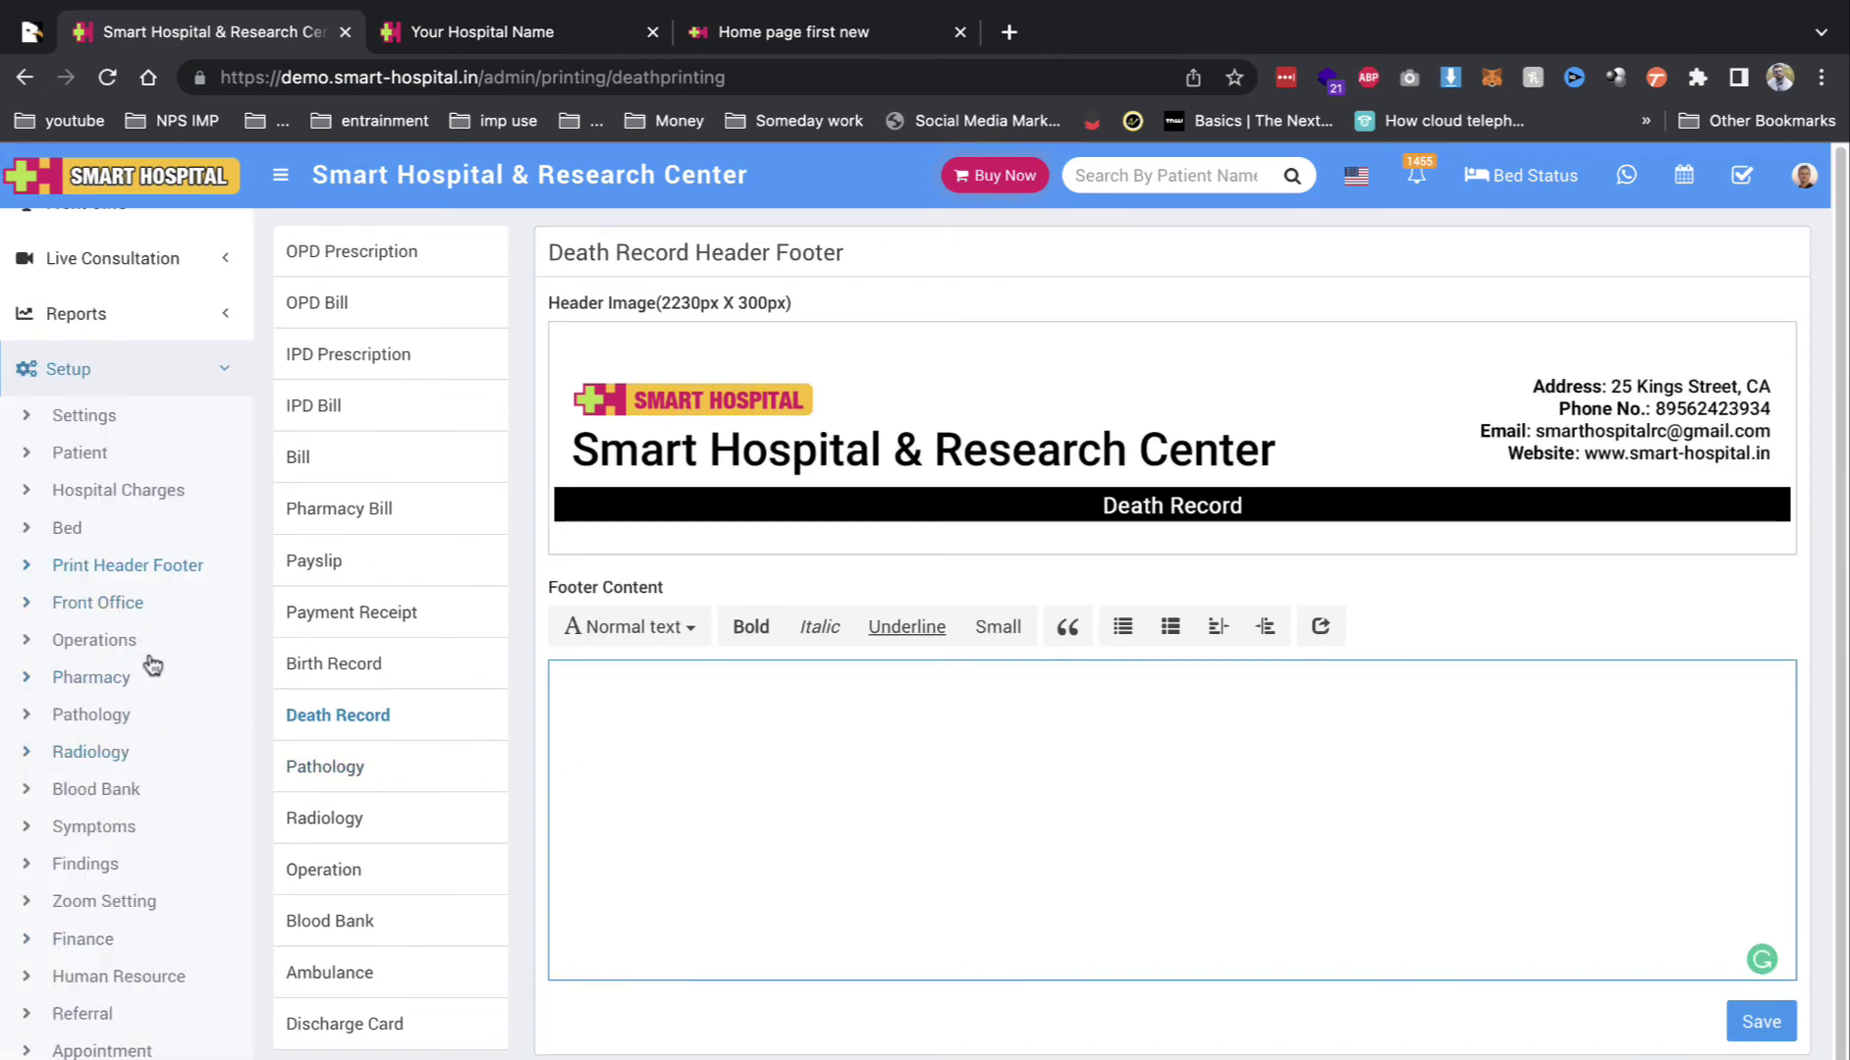
click(129, 607)
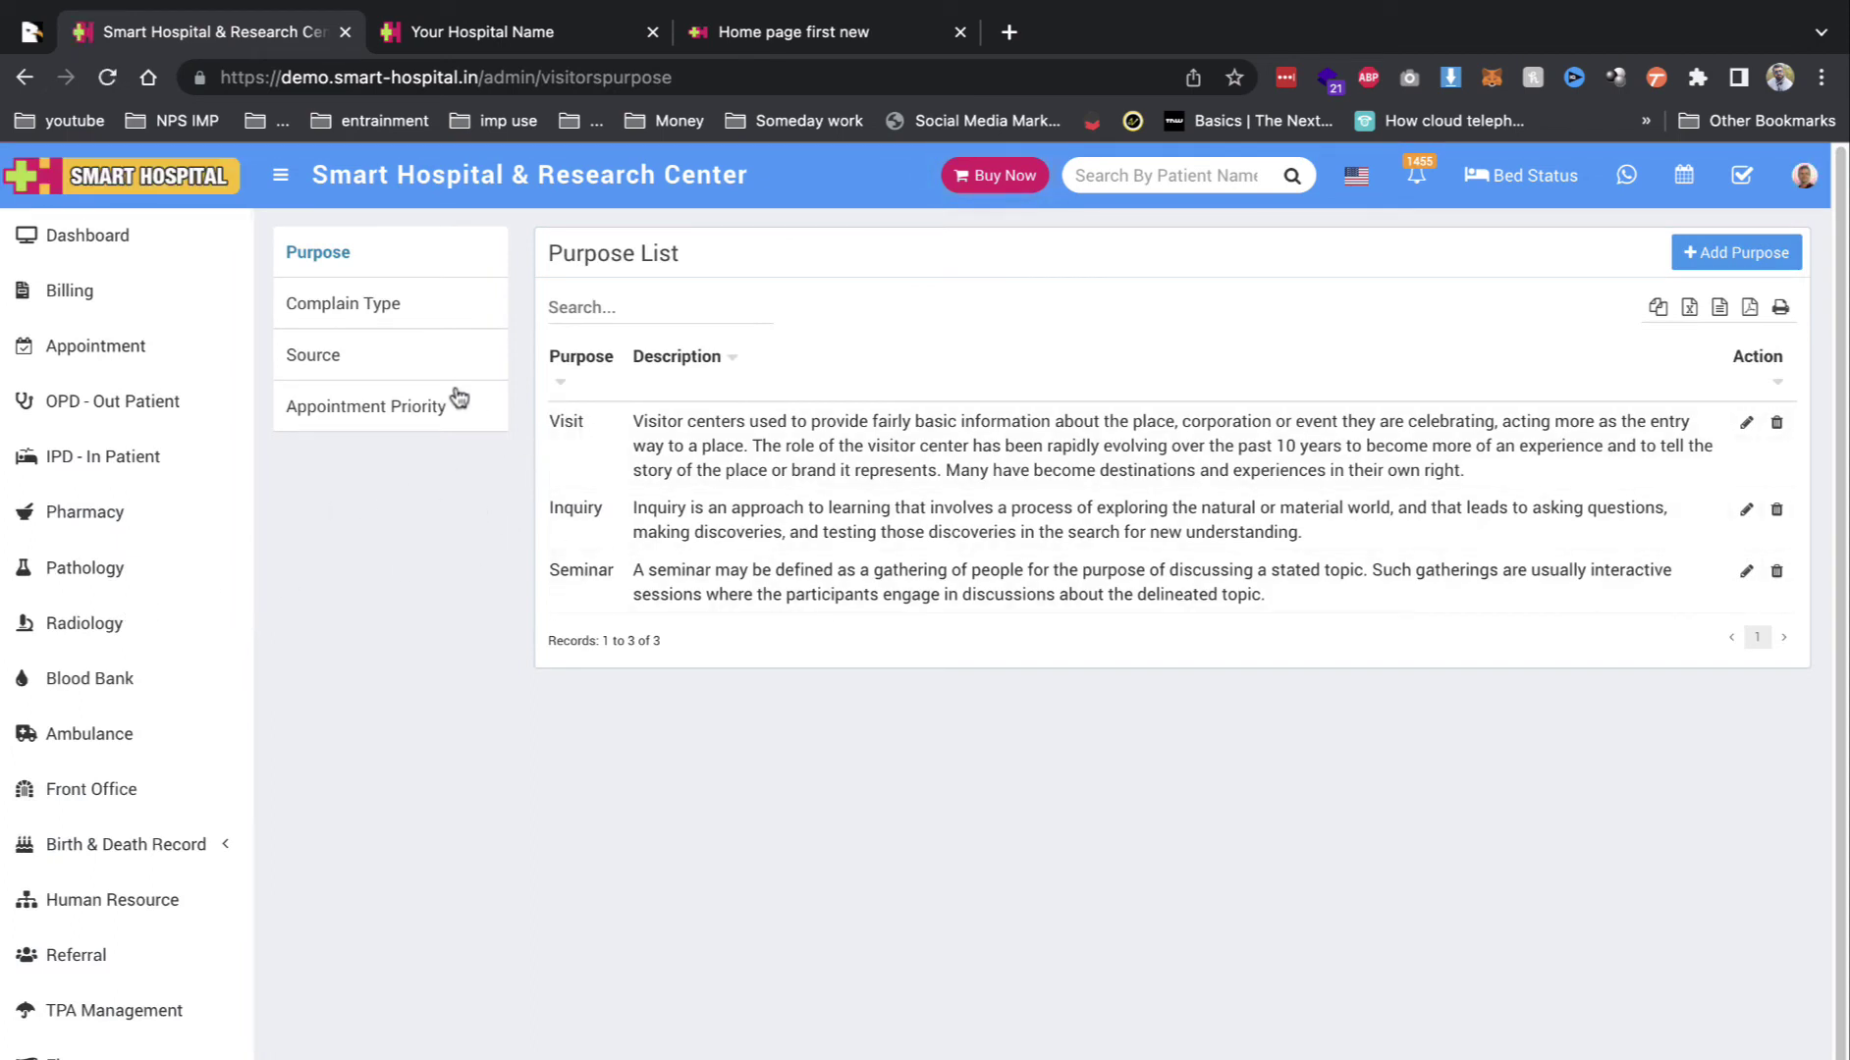
Step: View the front office Complaint Type and Source lists
click(386, 327)
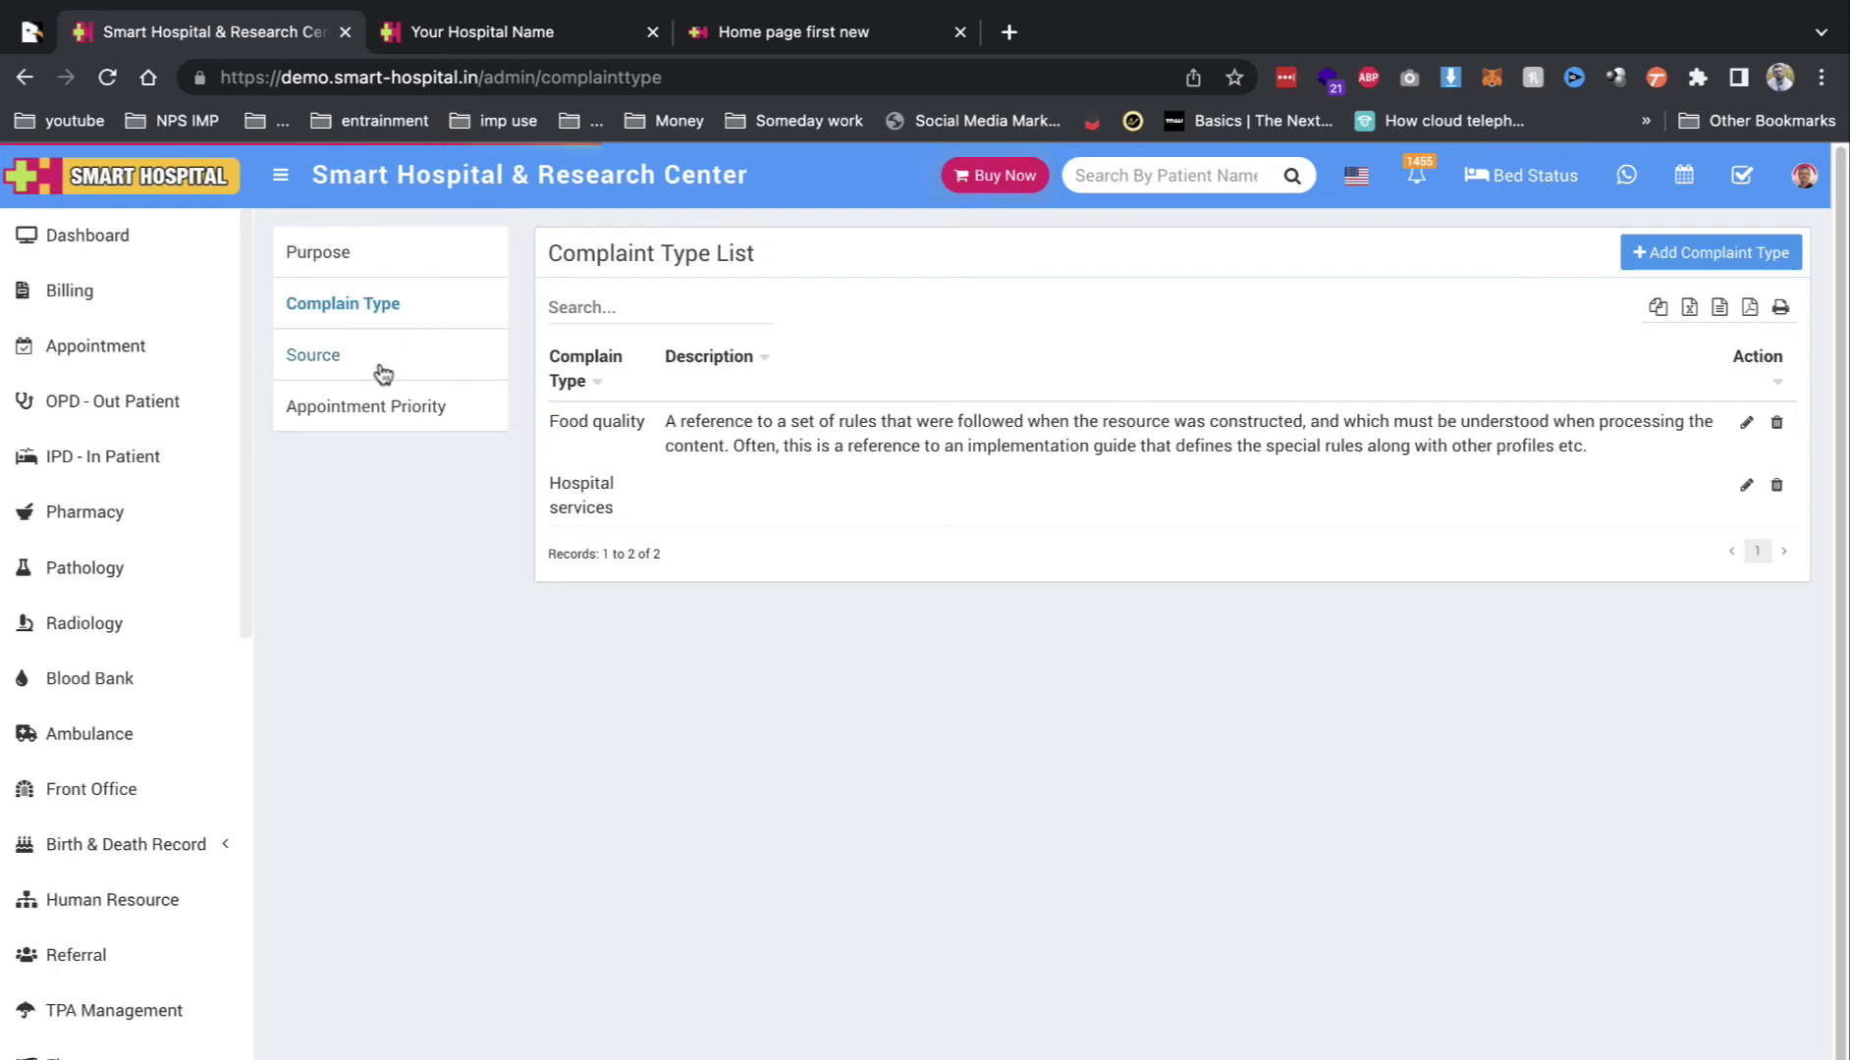
click(384, 366)
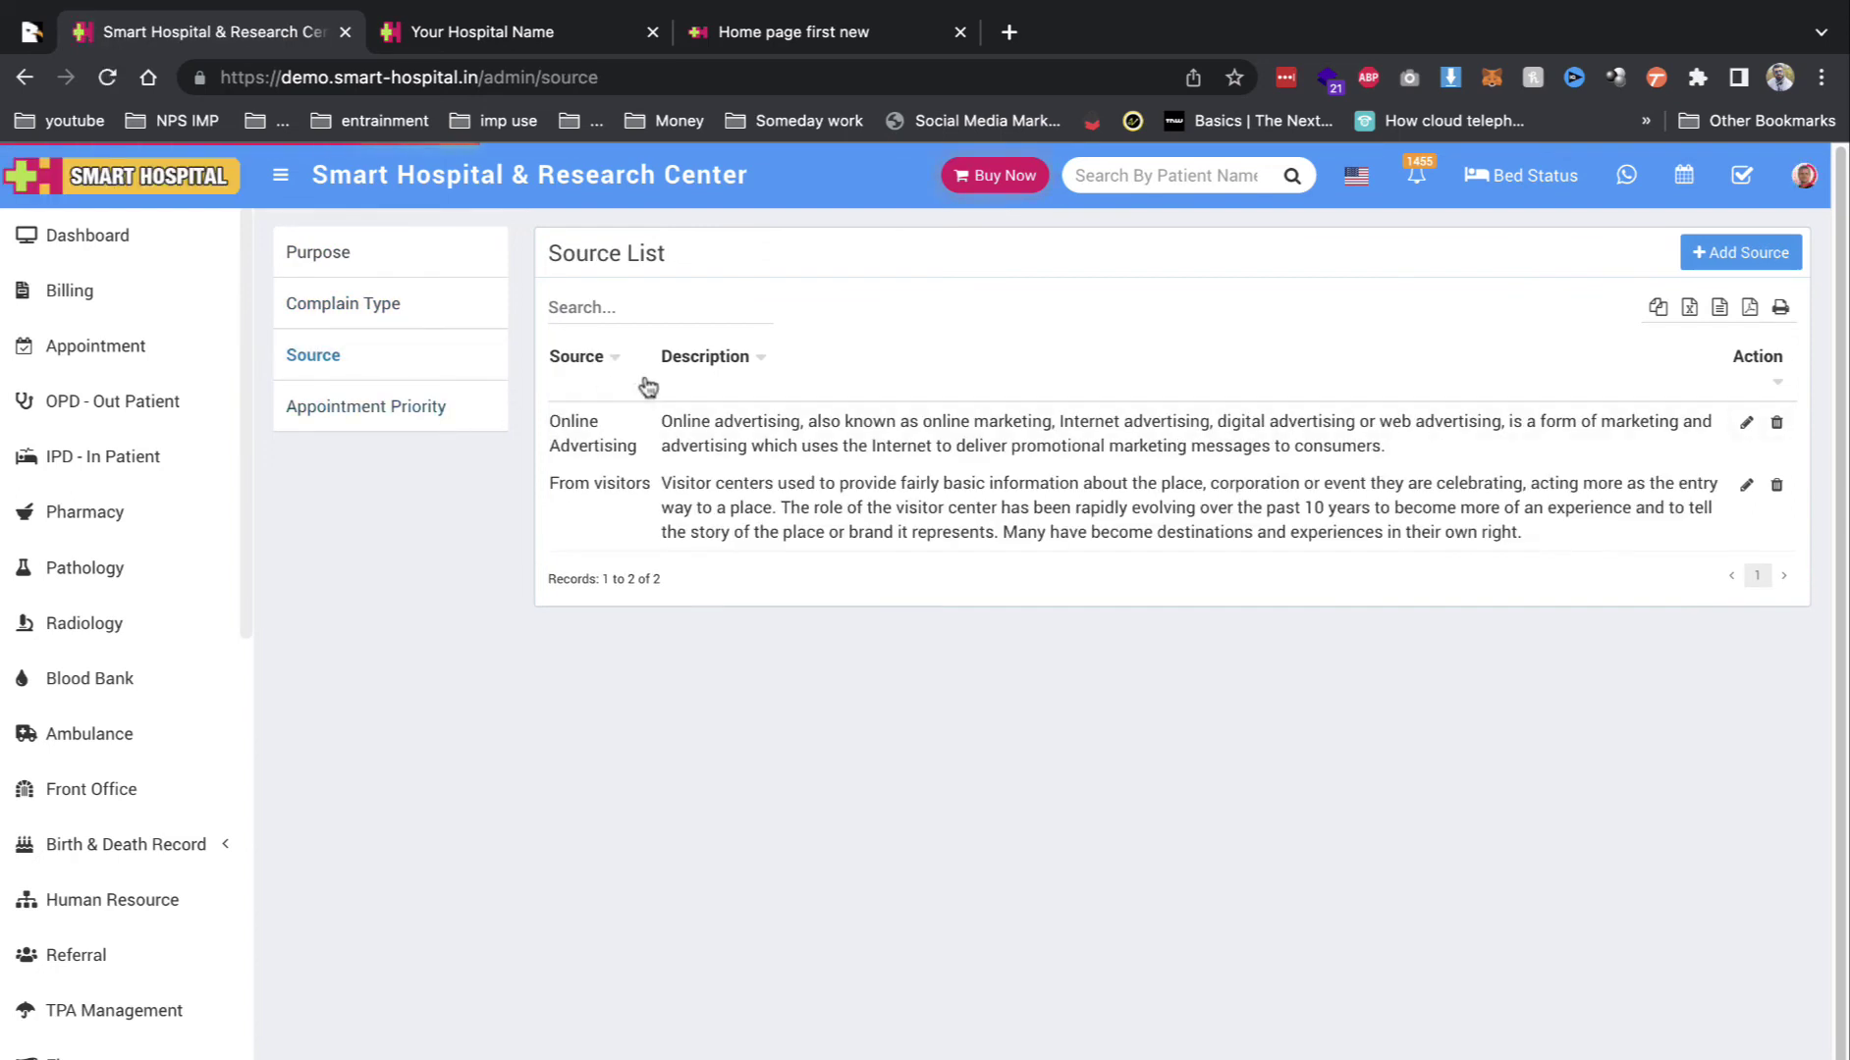
scroll(64, 687, down, 10)
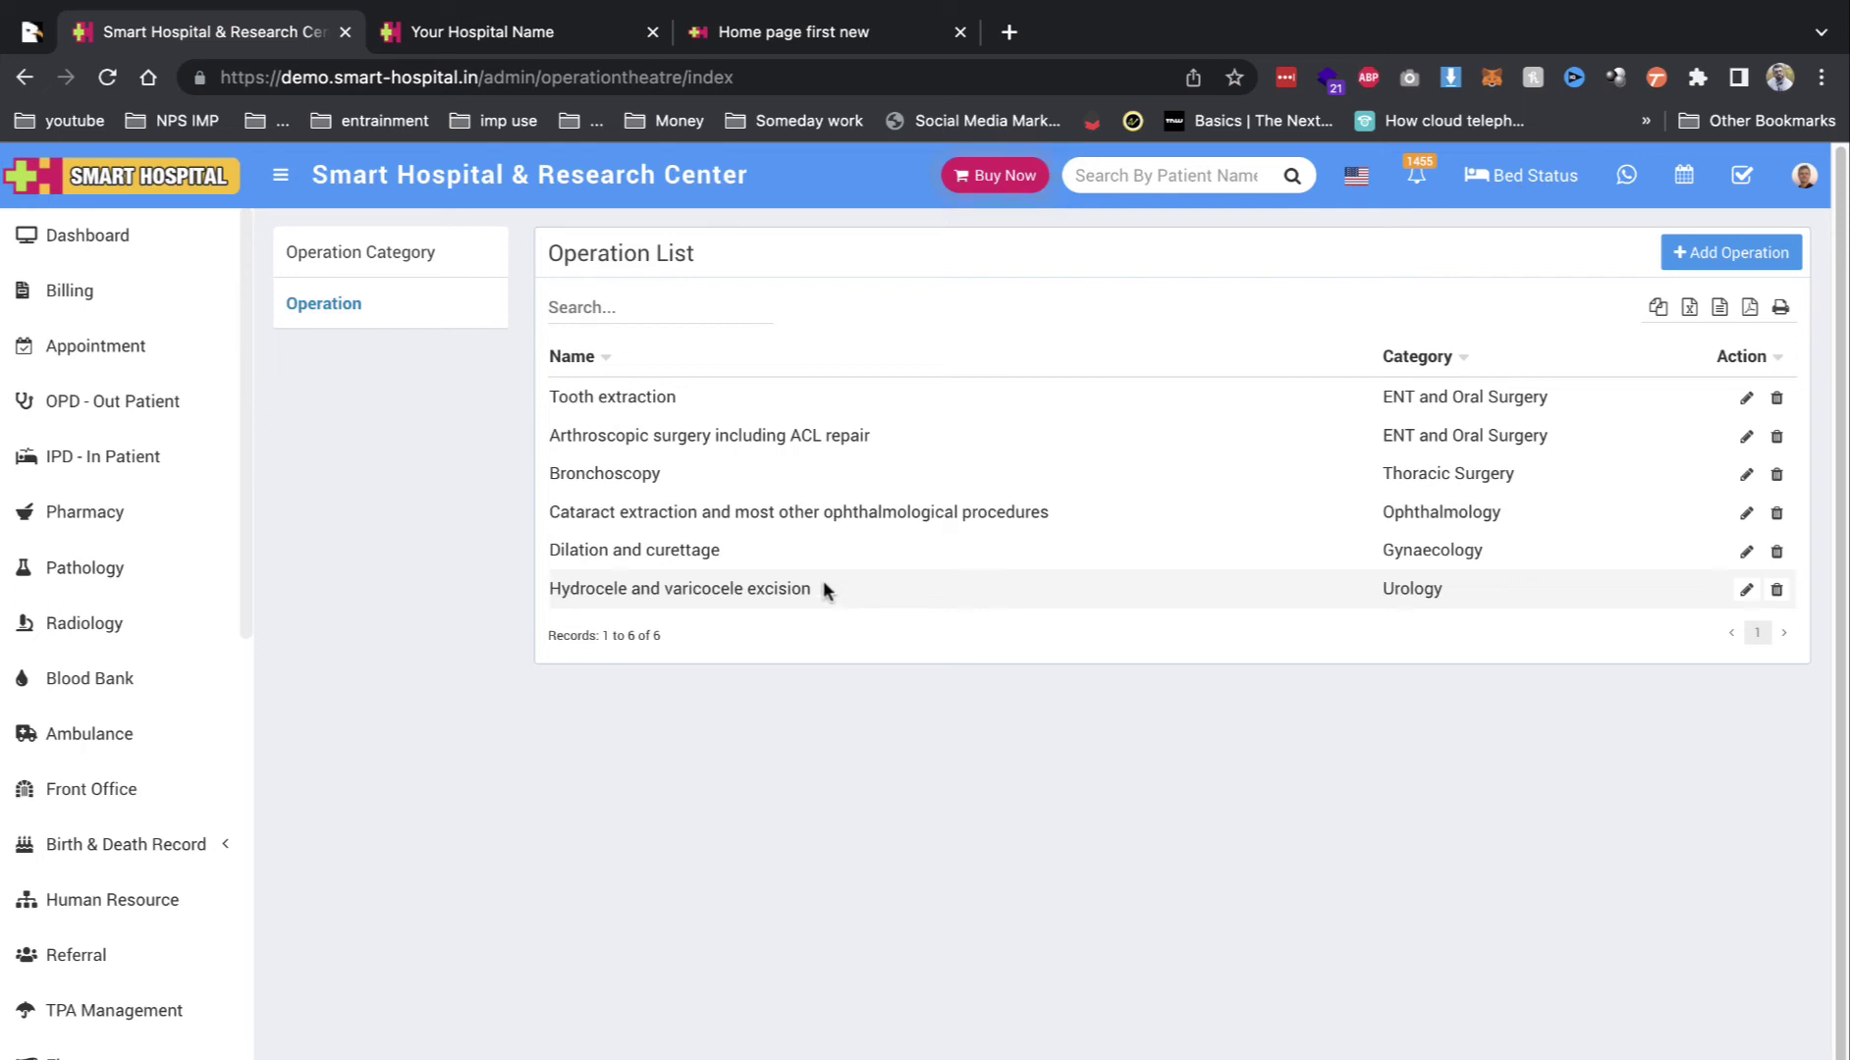
Step: Review the Operation Category List, including ENT and Oral Surgery and Gynaecology
click(349, 254)
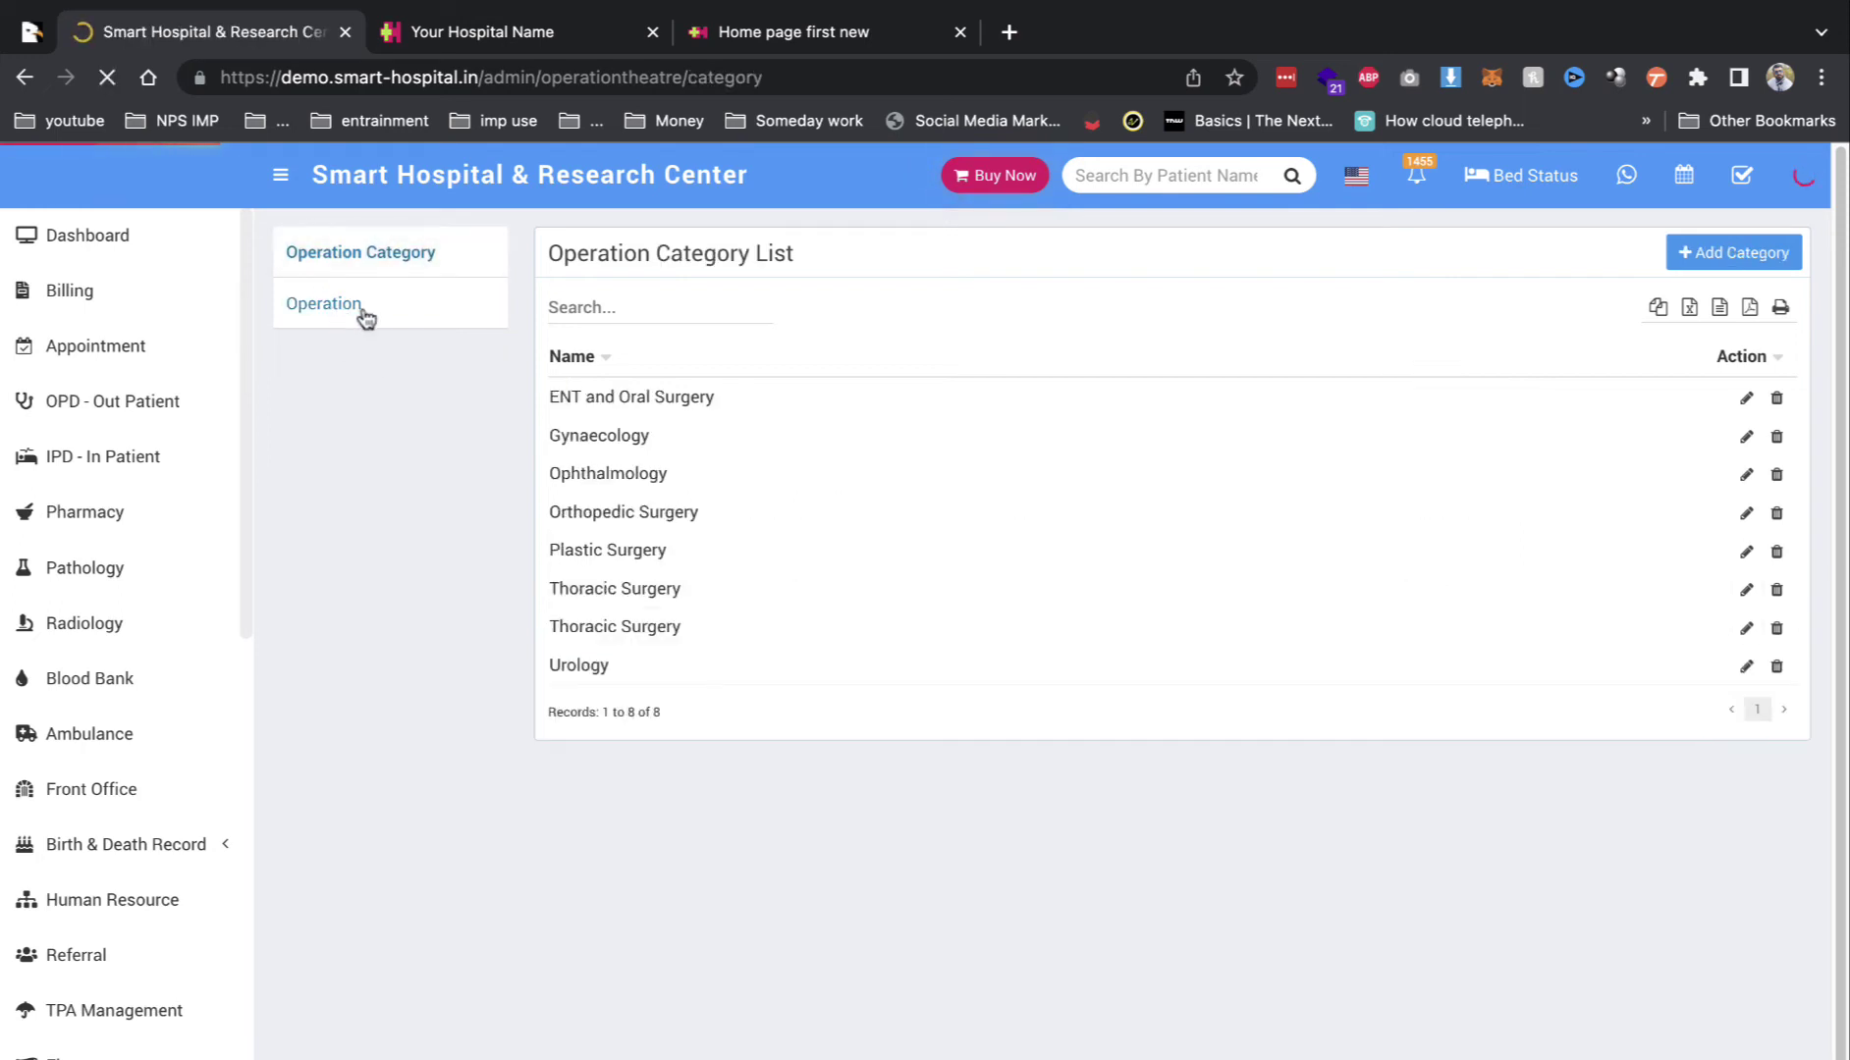
drag(694, 403, 729, 403)
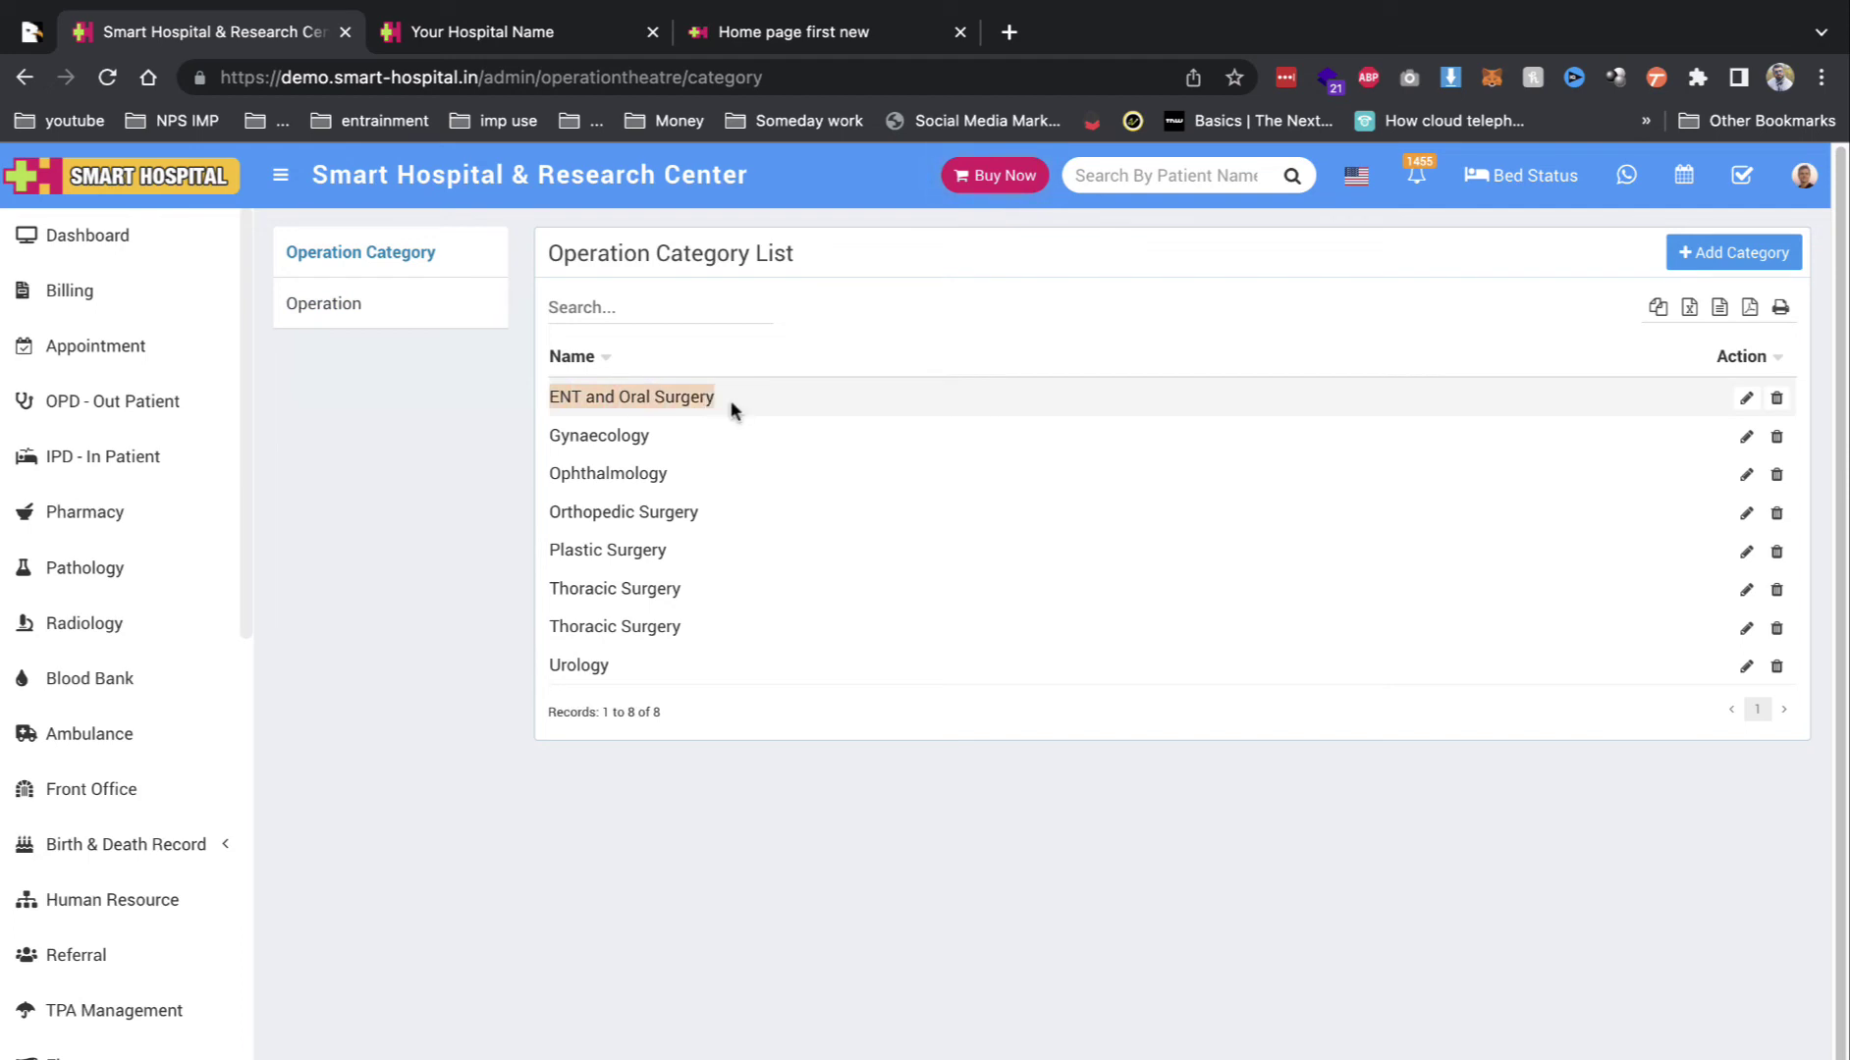
click(687, 407)
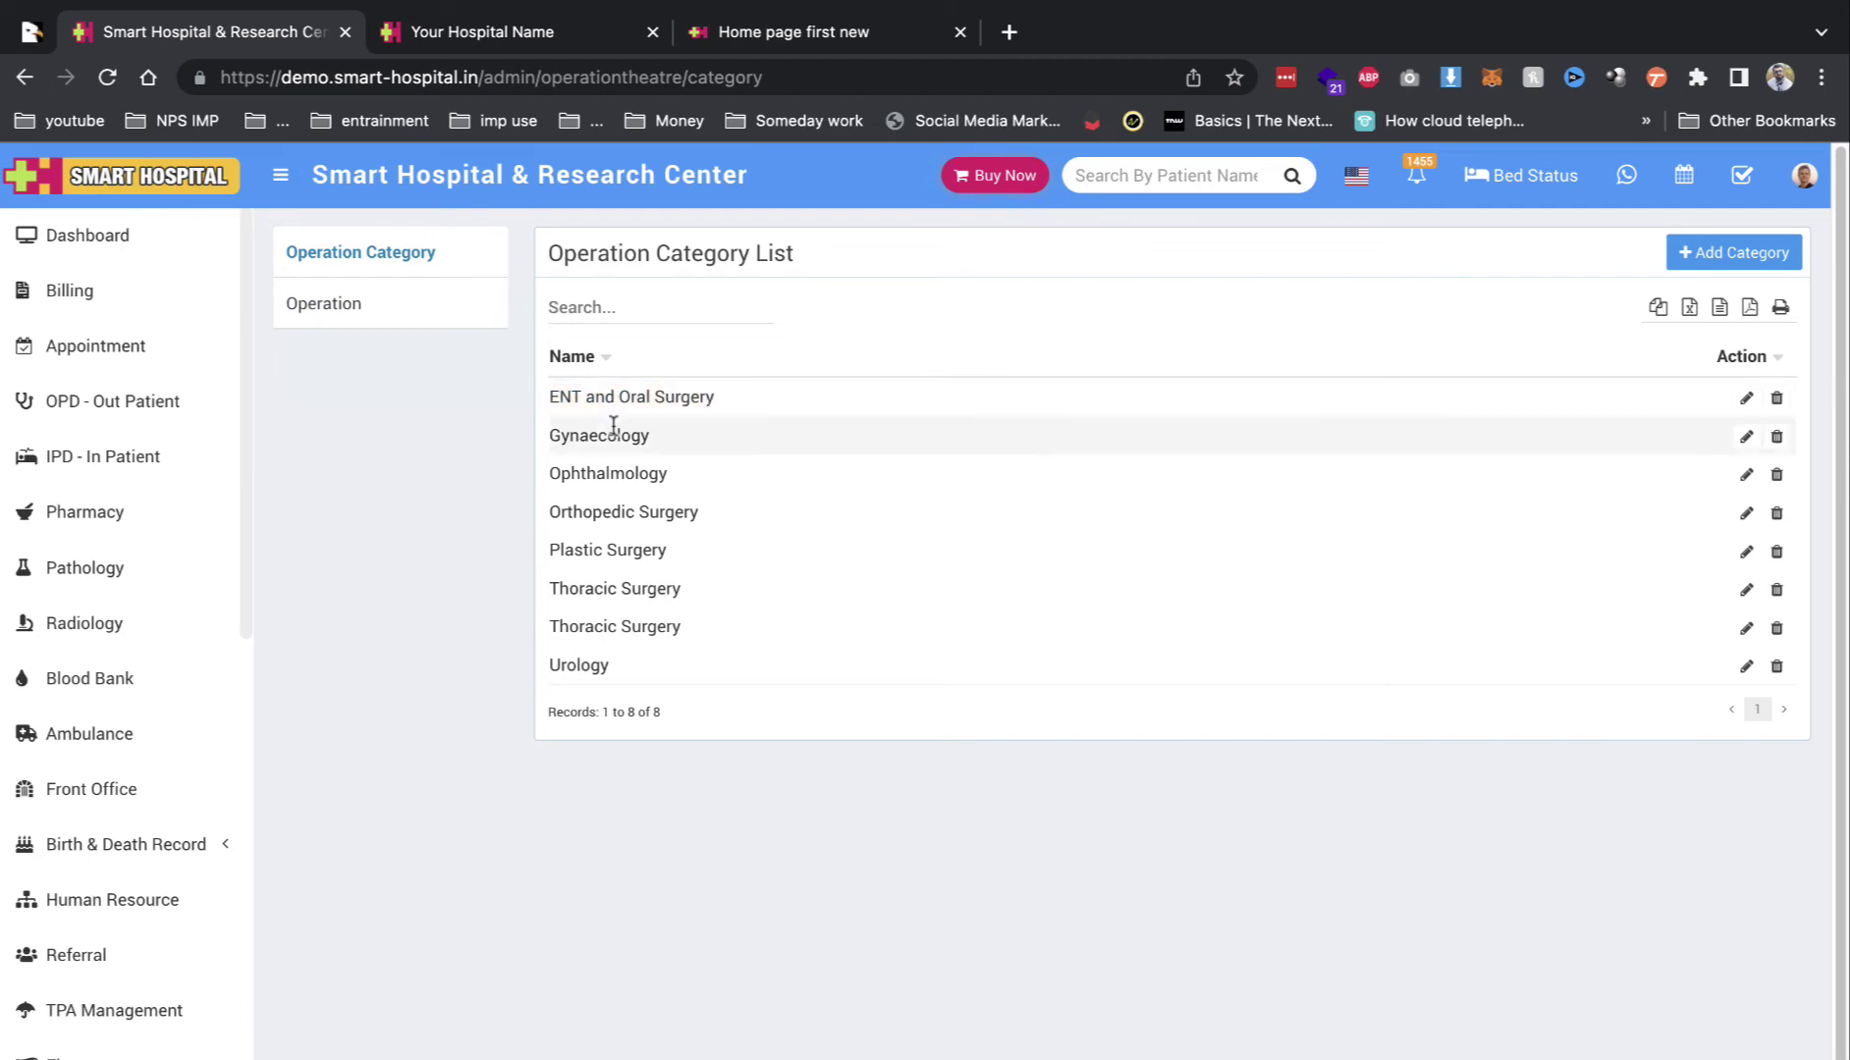
double_click(599, 435)
click(483, 508)
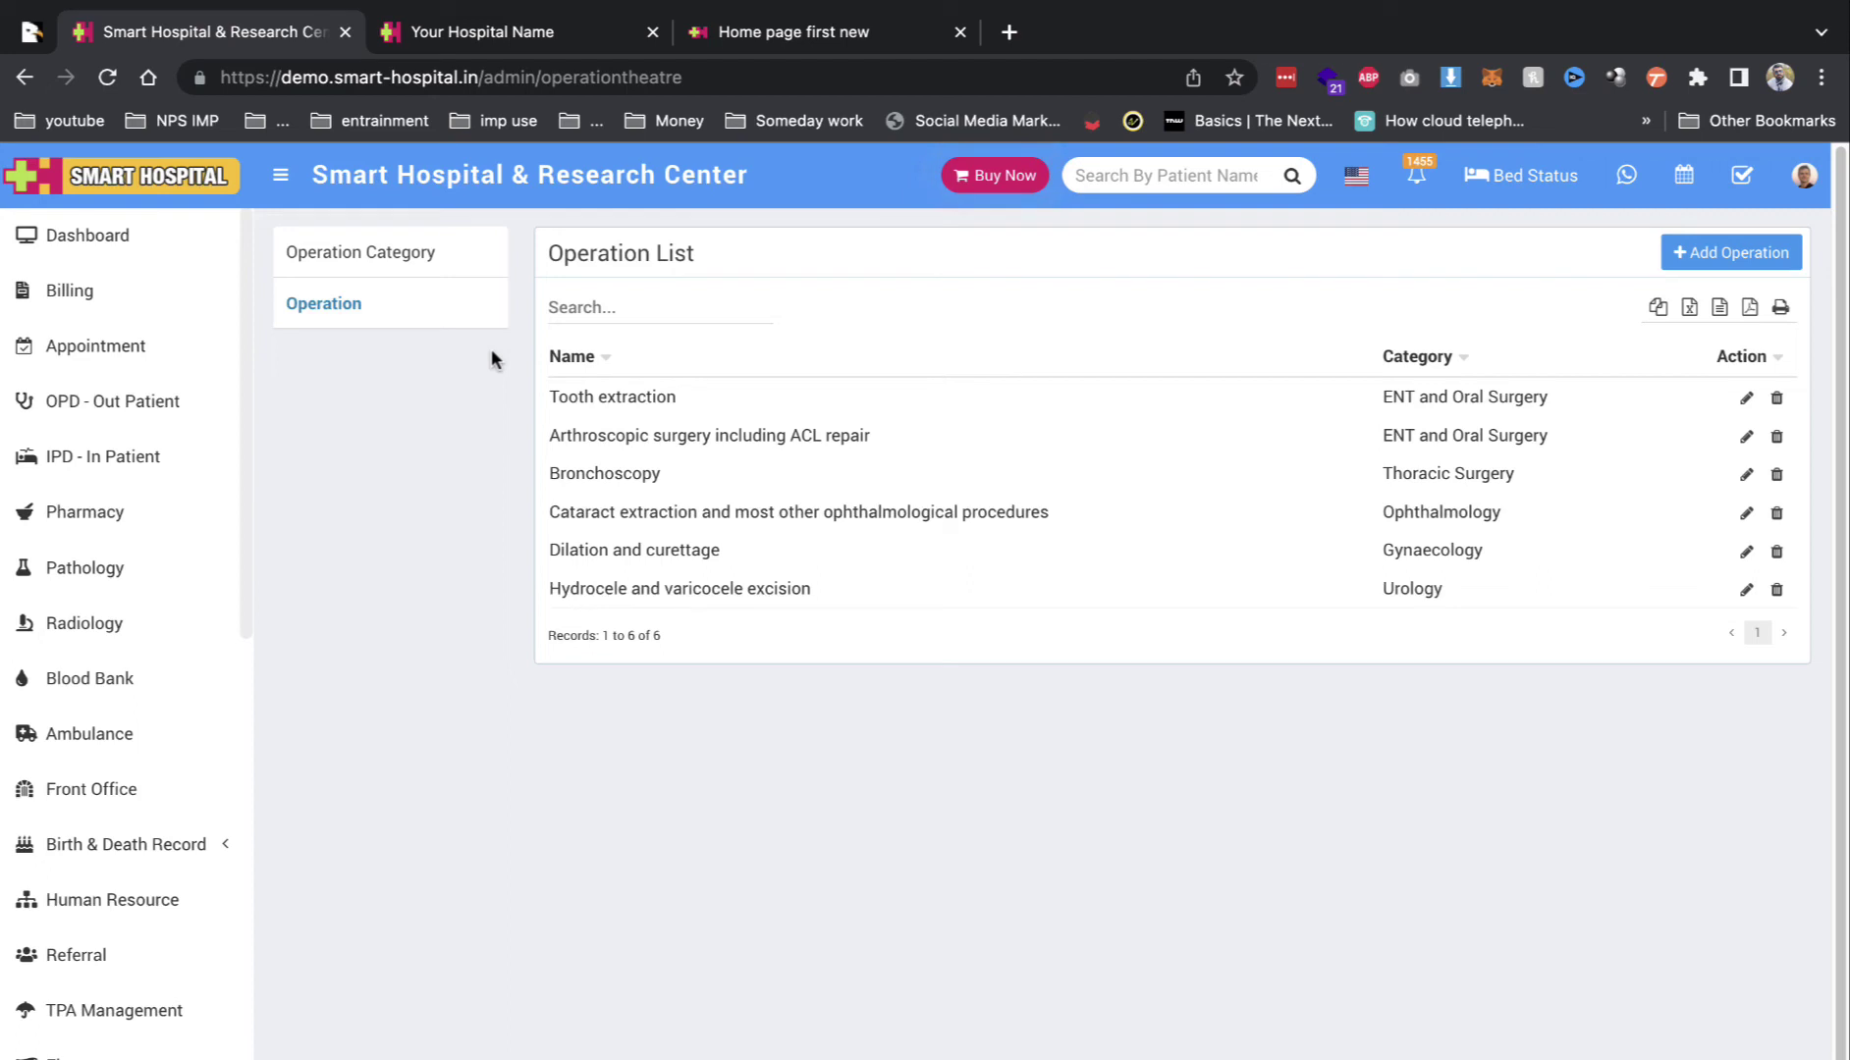
scroll(101, 873, down, 10)
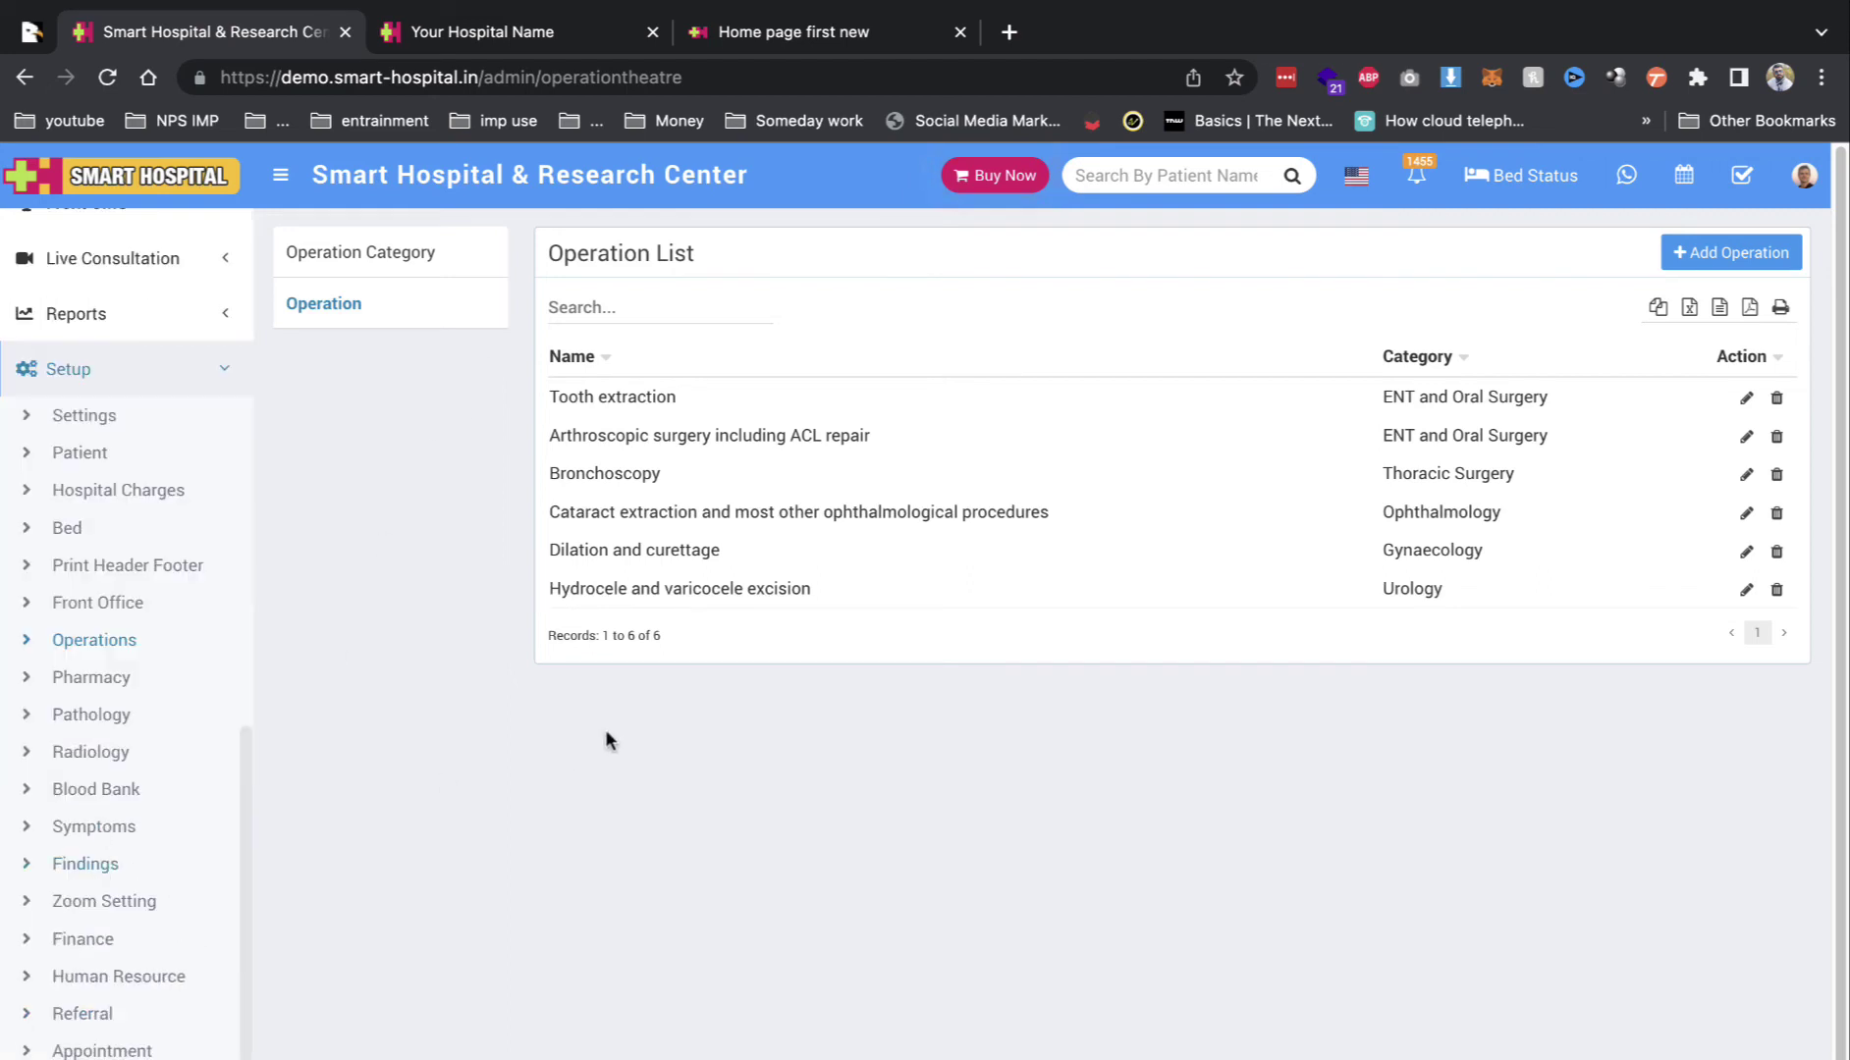
Step: Browse the pharmacy Medicine Category, Supplier, Dosage, Dose Interval and Dose Duration lists
click(125, 684)
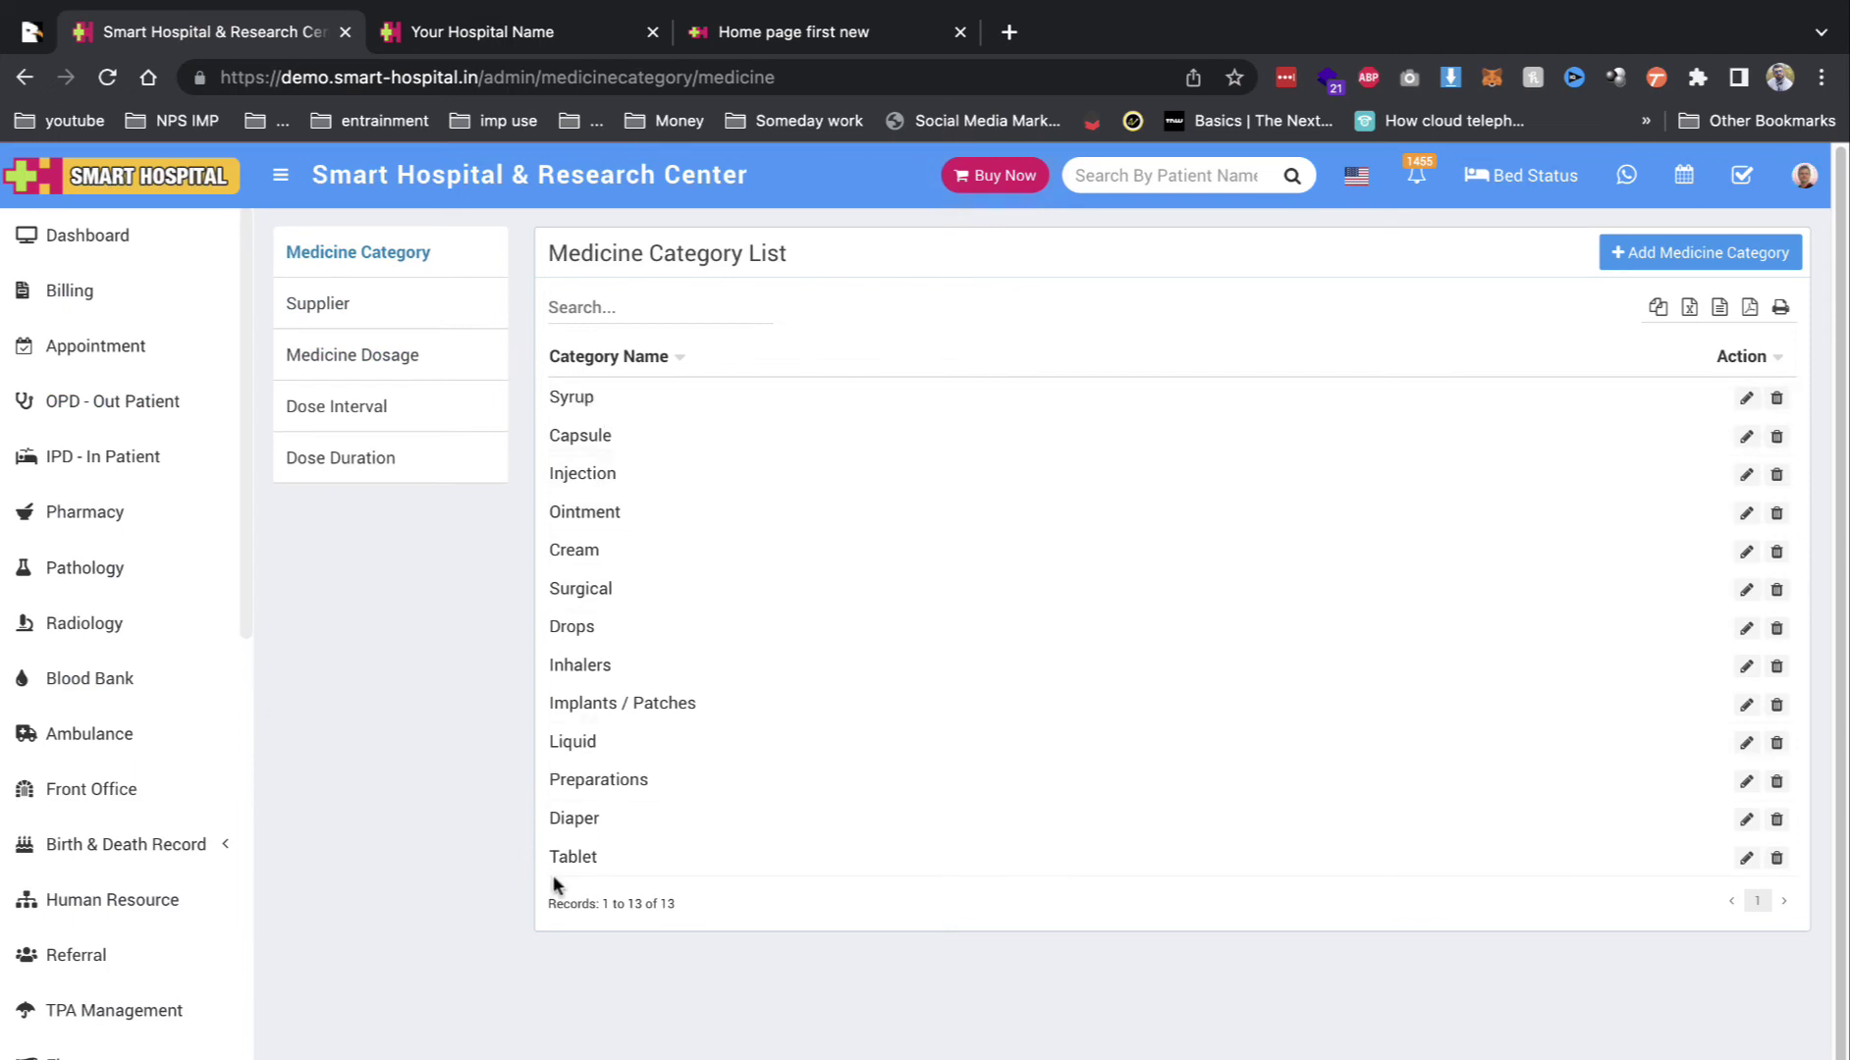
click(341, 318)
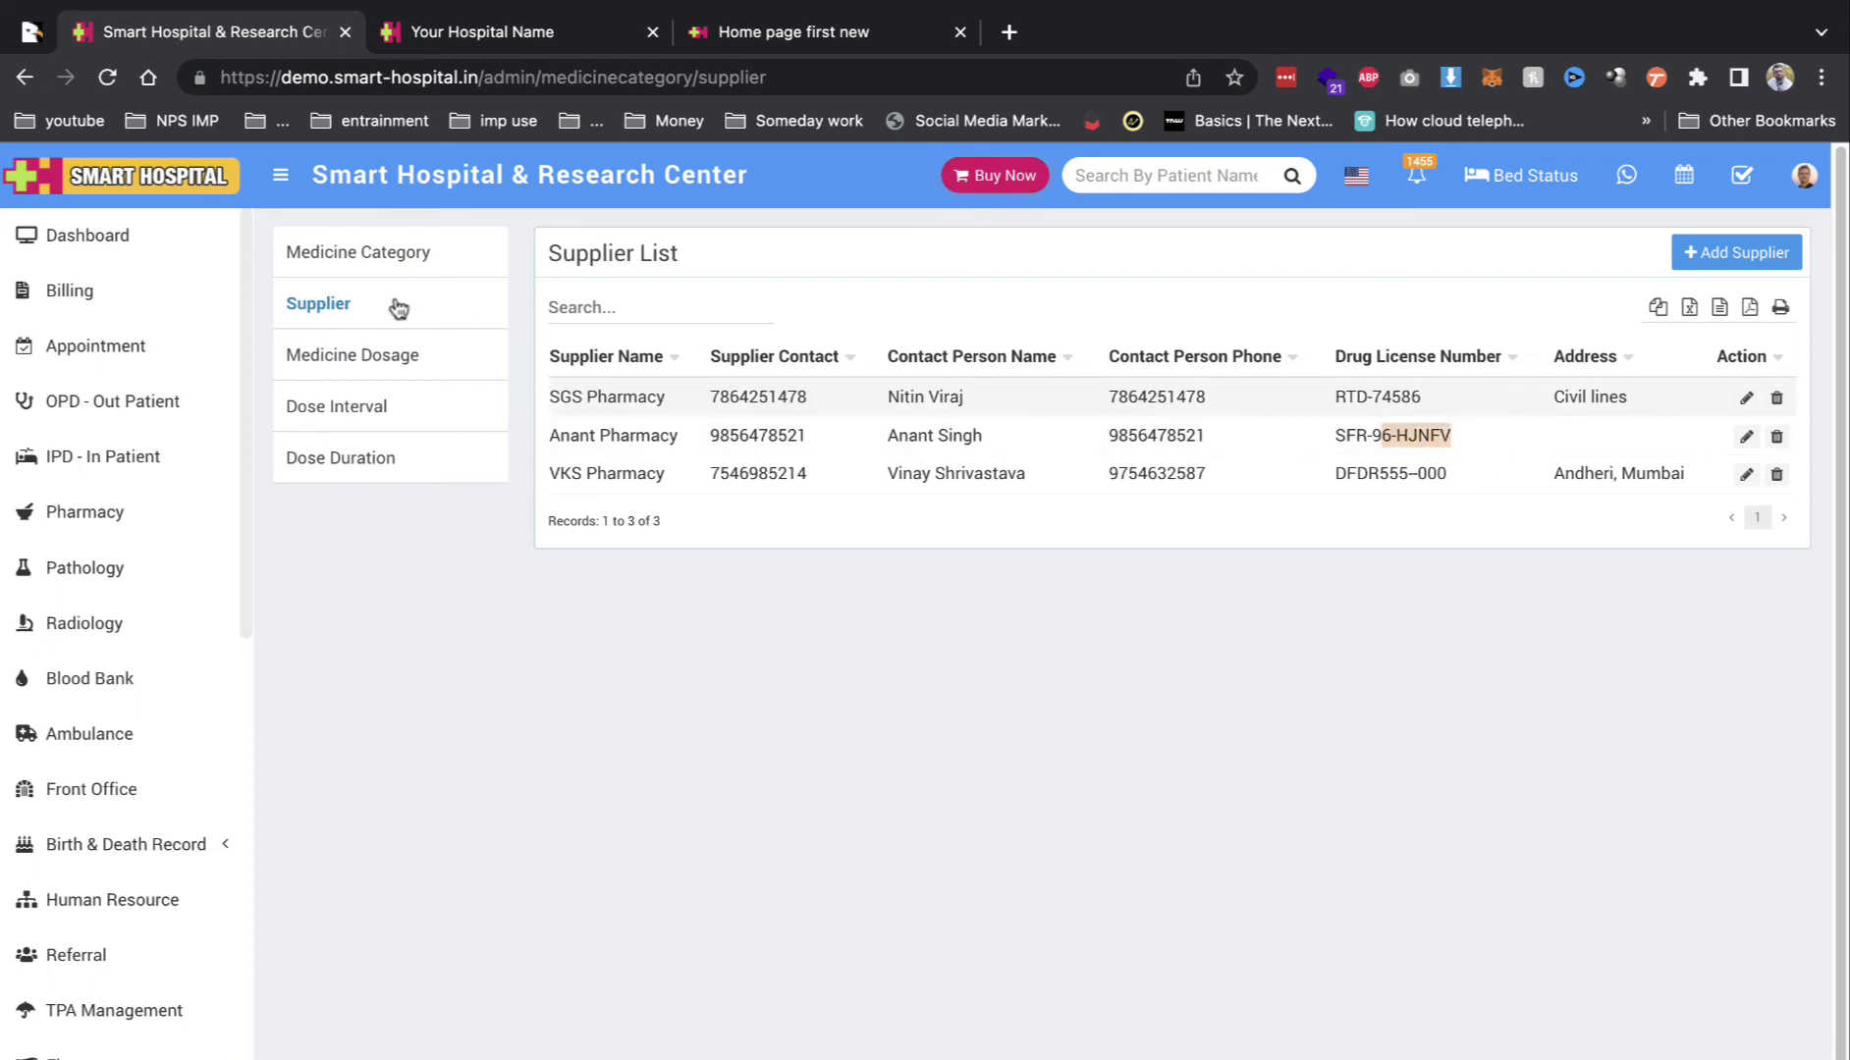
click(383, 357)
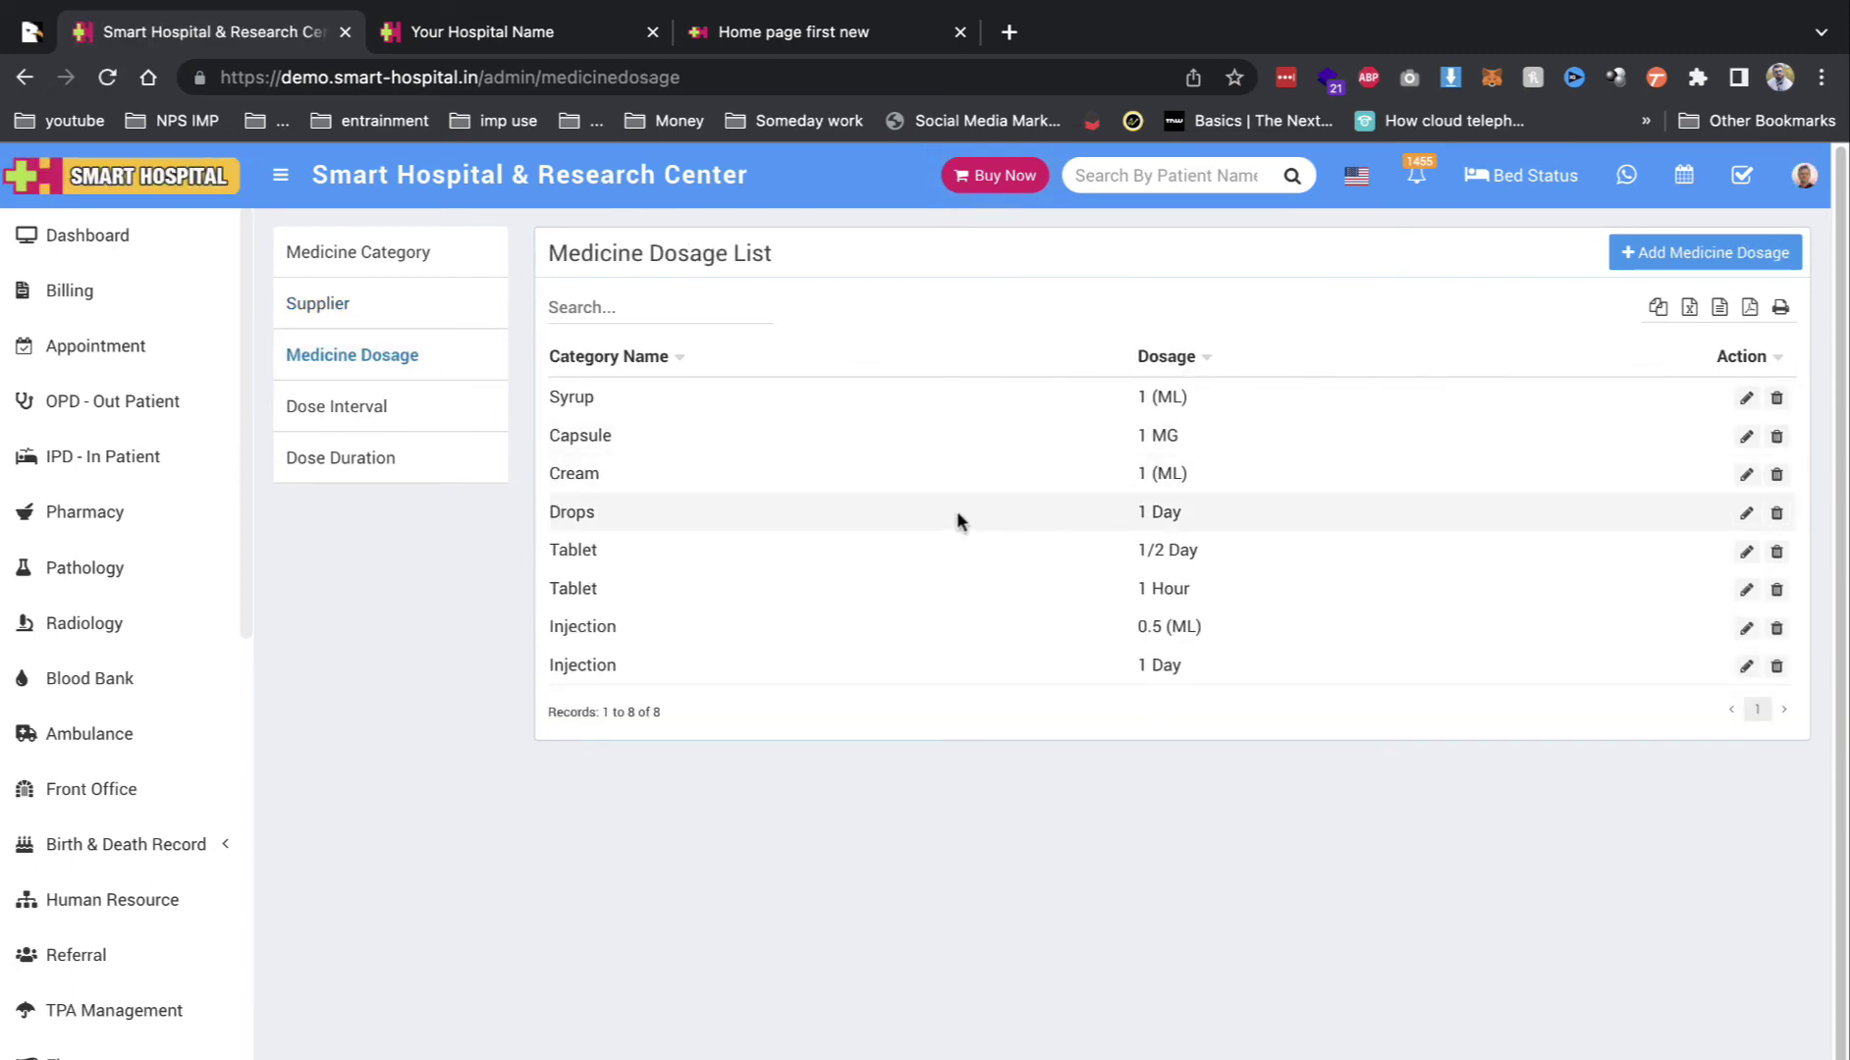
click(334, 403)
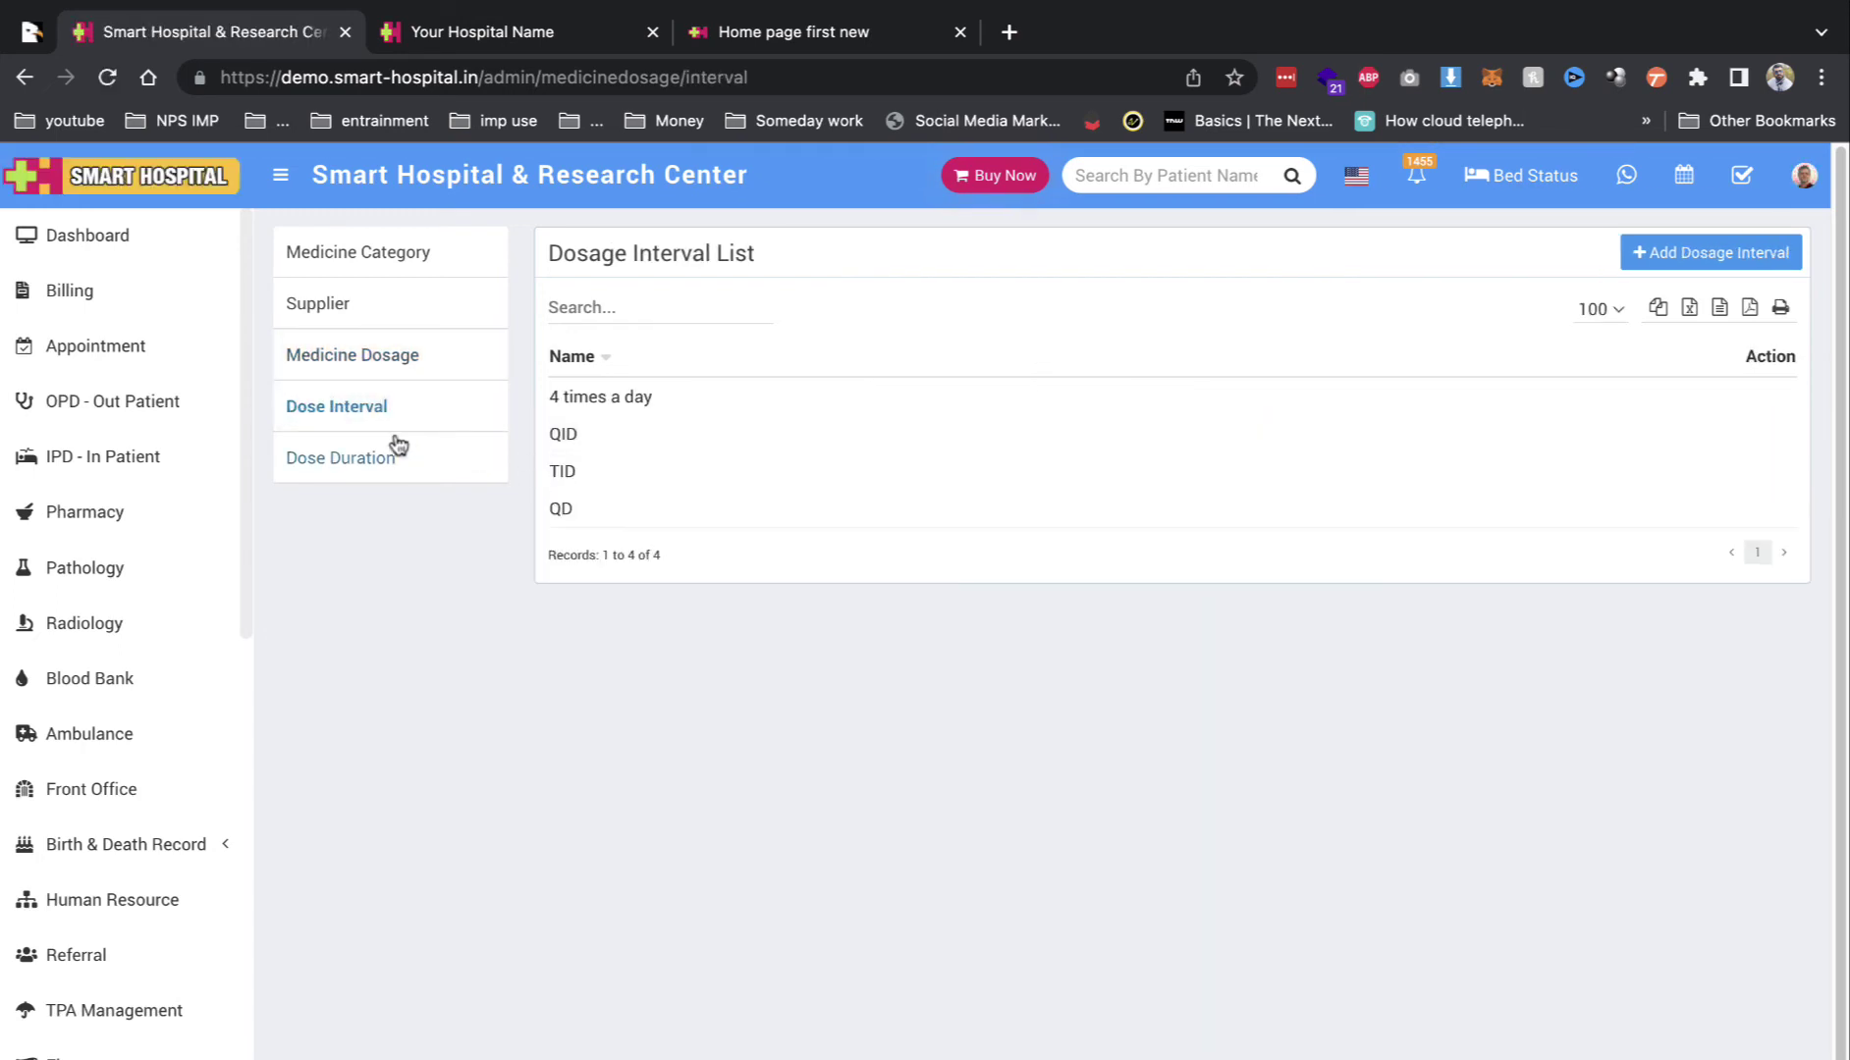
click(398, 452)
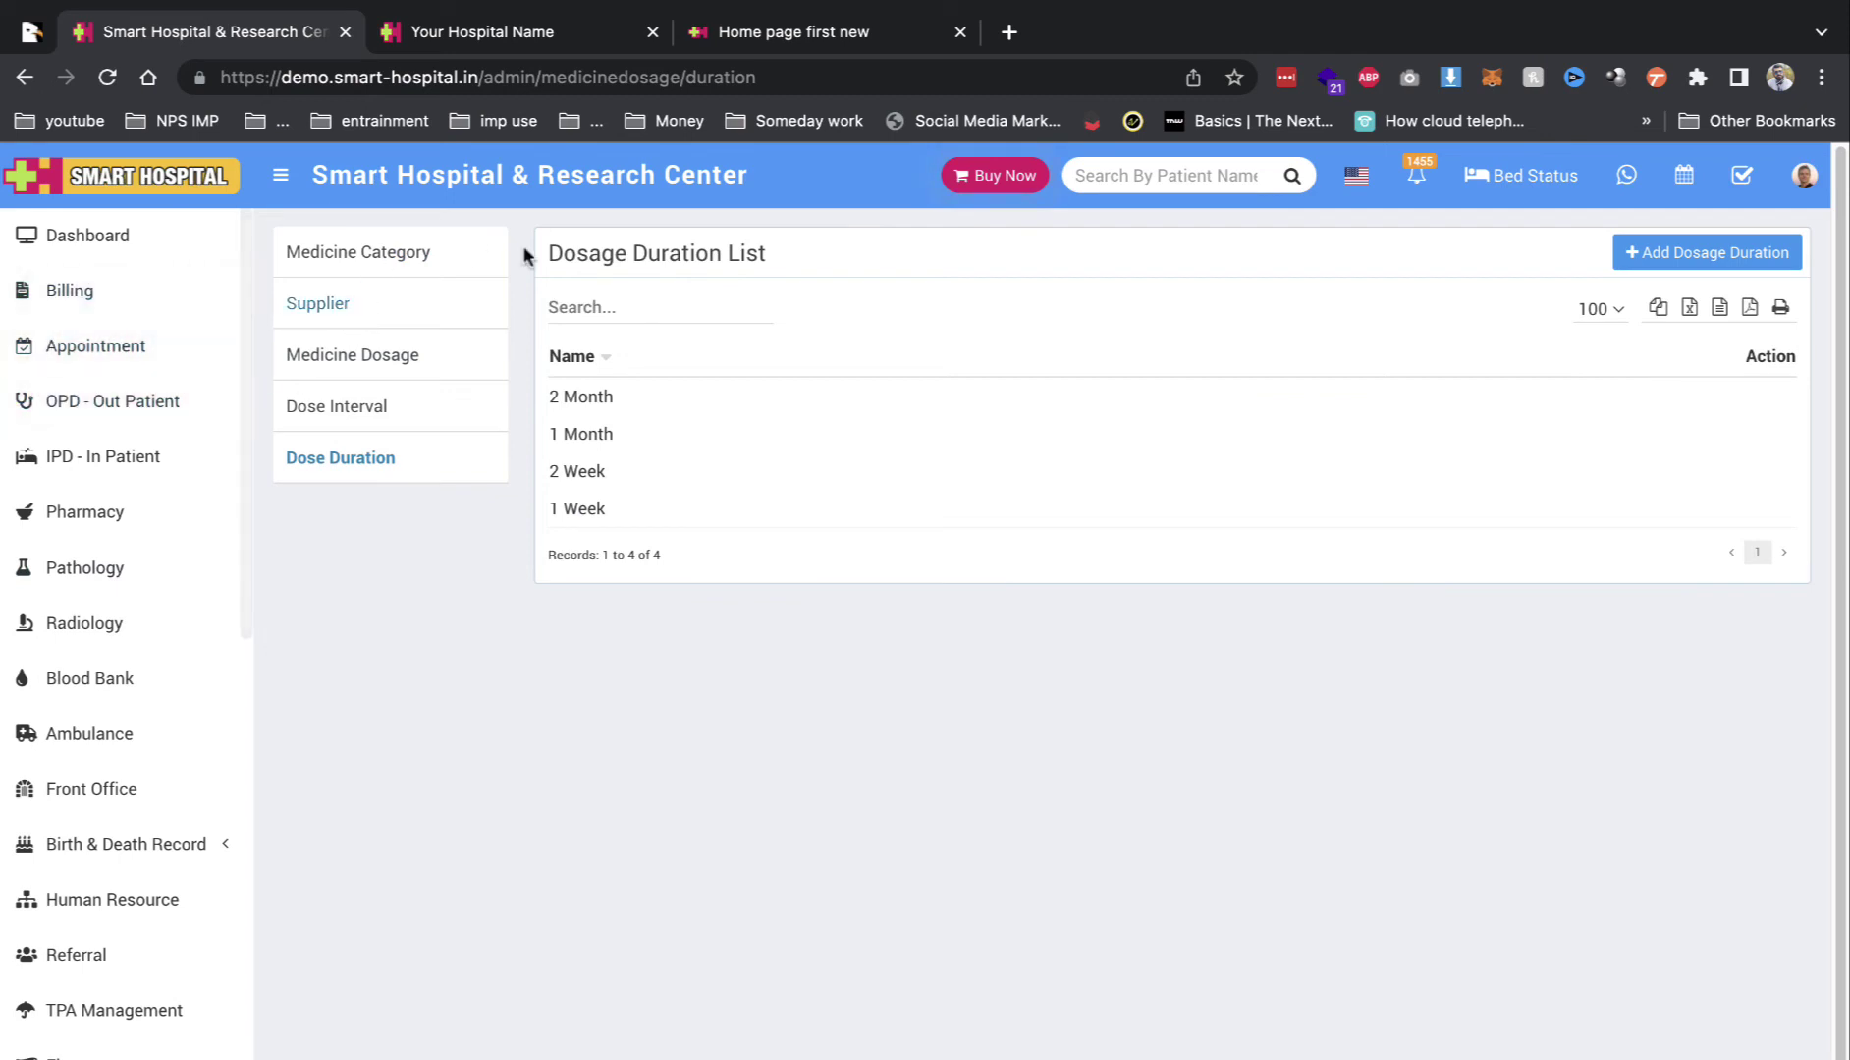
scroll(169, 627, down, 10)
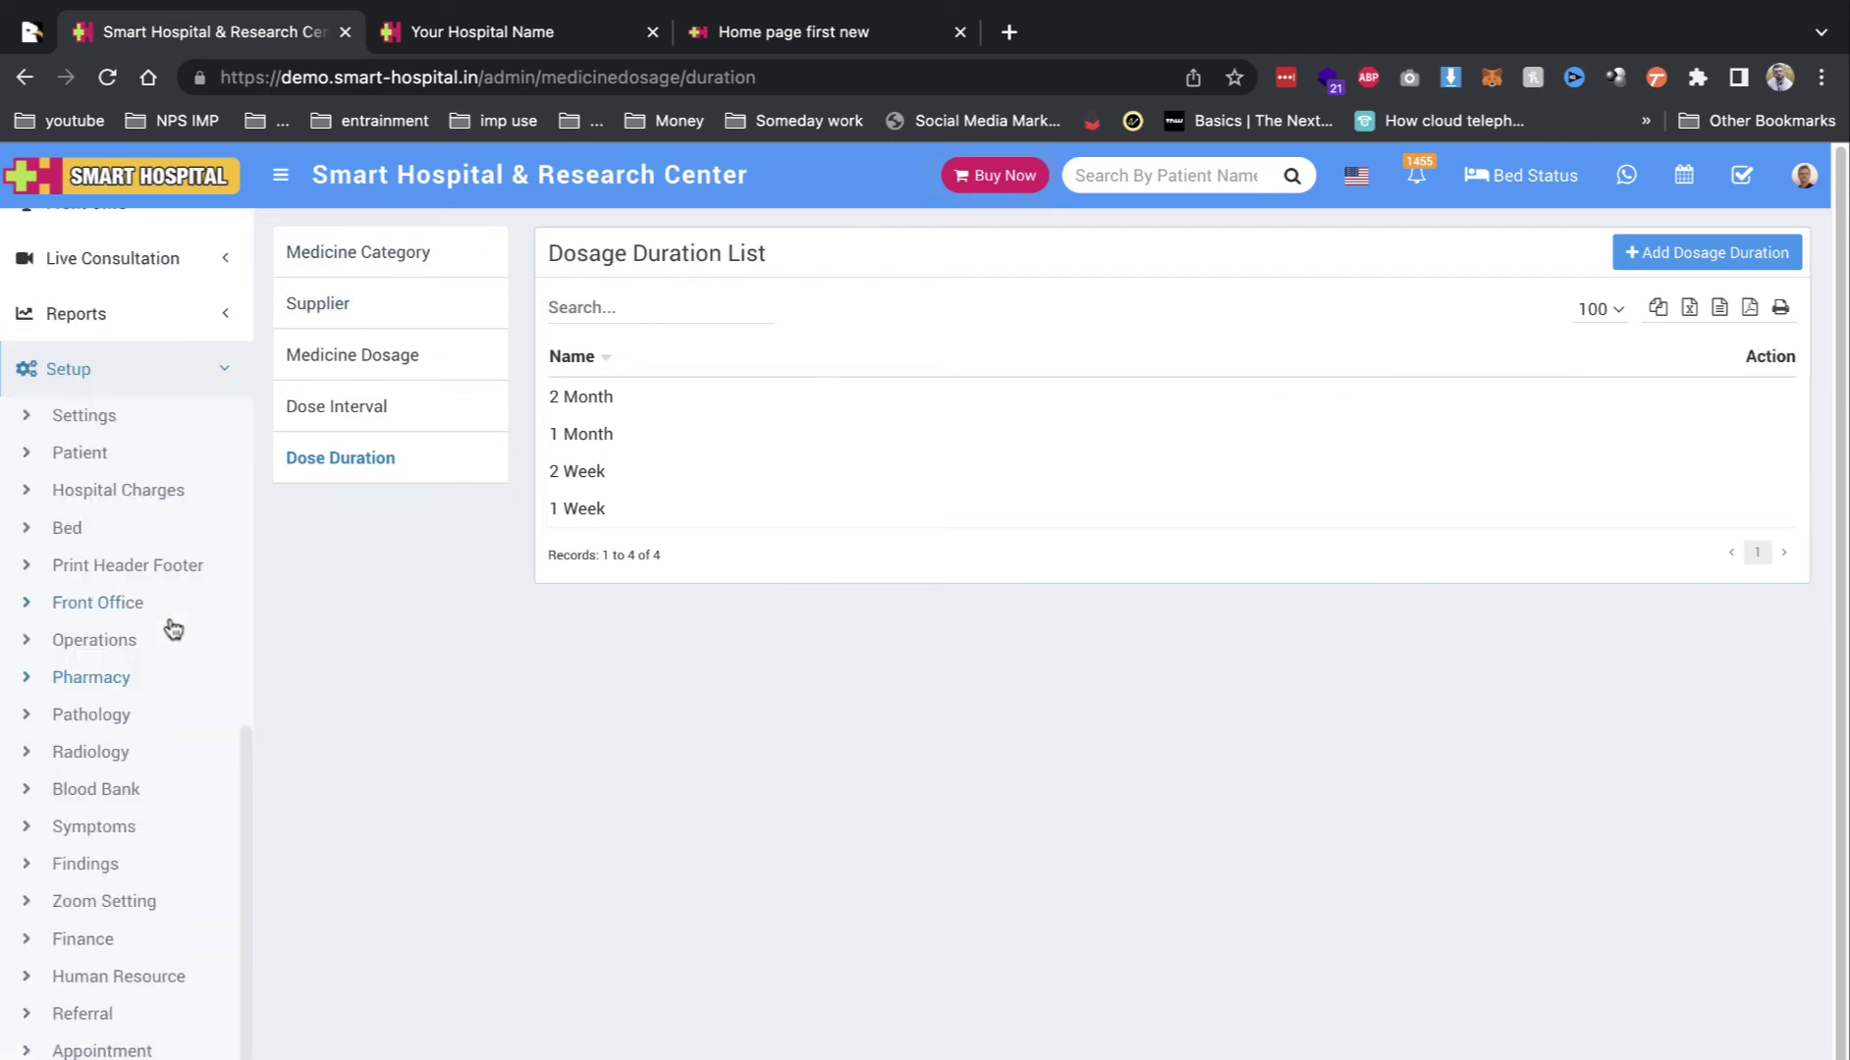
click(91, 726)
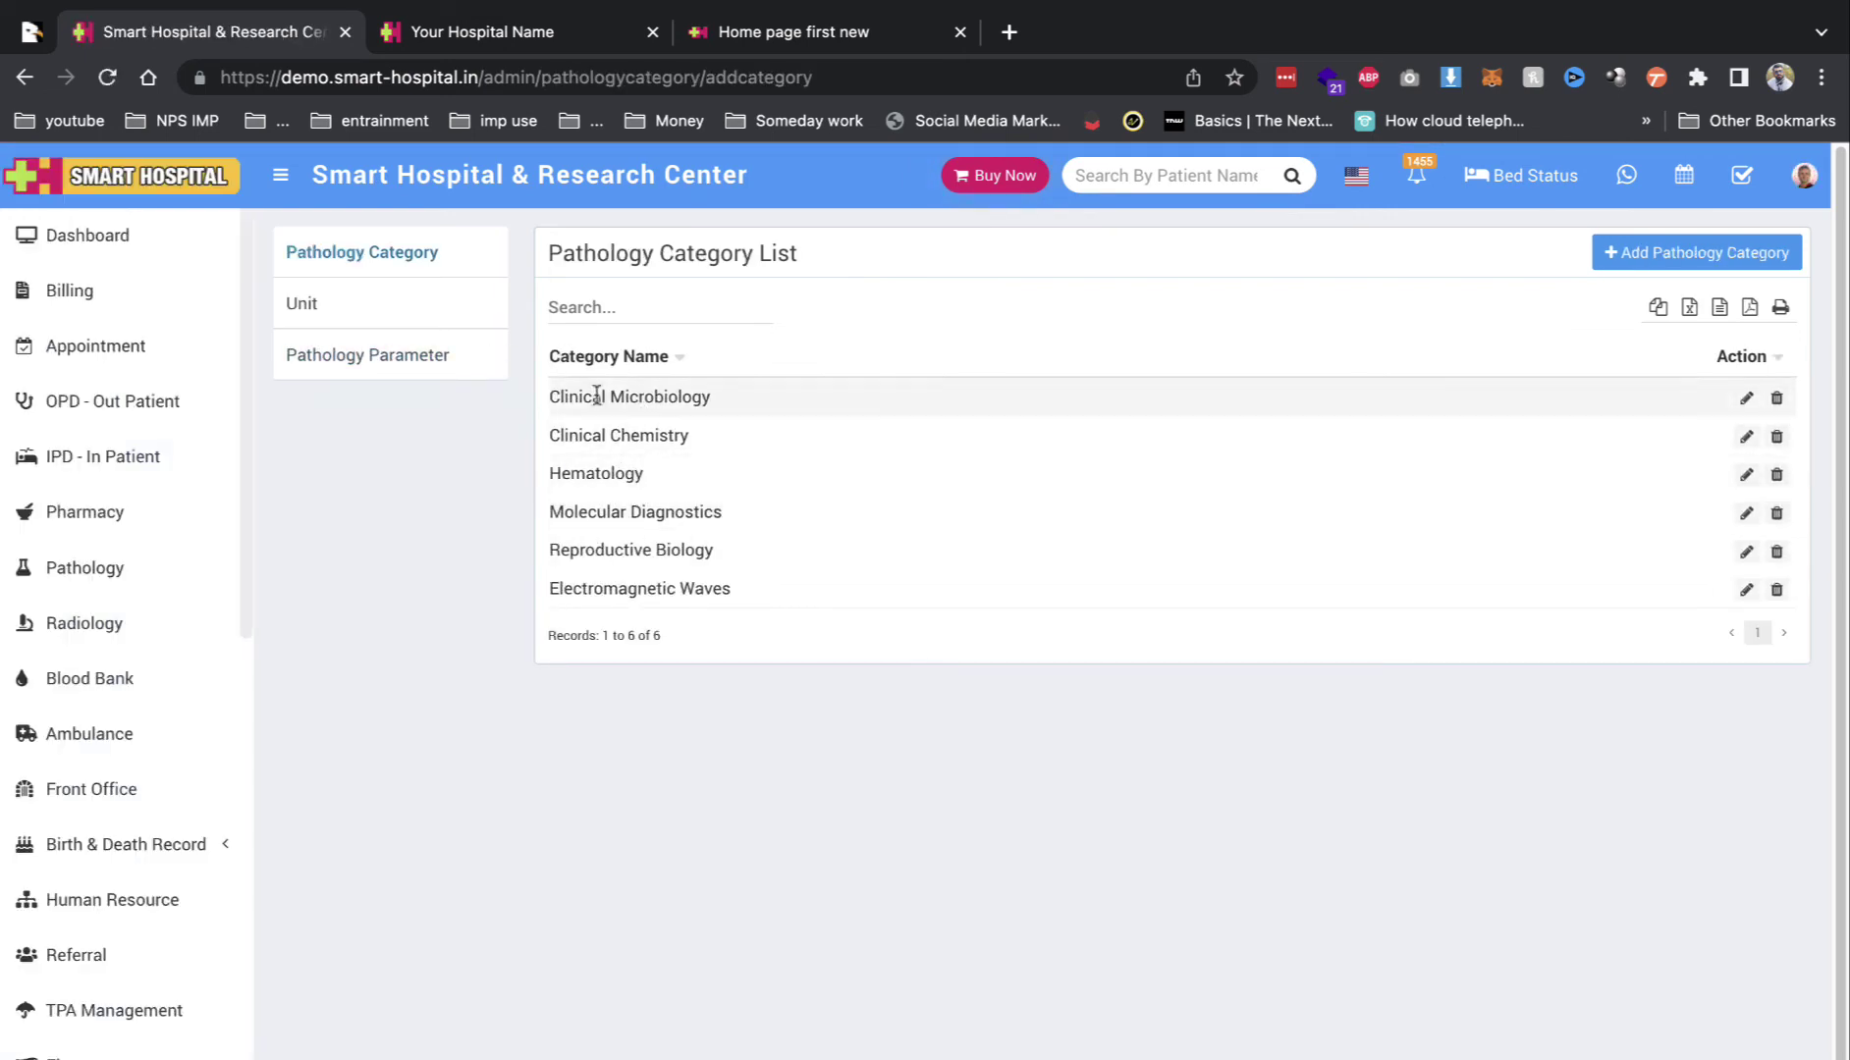
Step: View the pathology Unit List, then the Pathology Parameter List with RBC, Liver Function Test and TSH
click(311, 311)
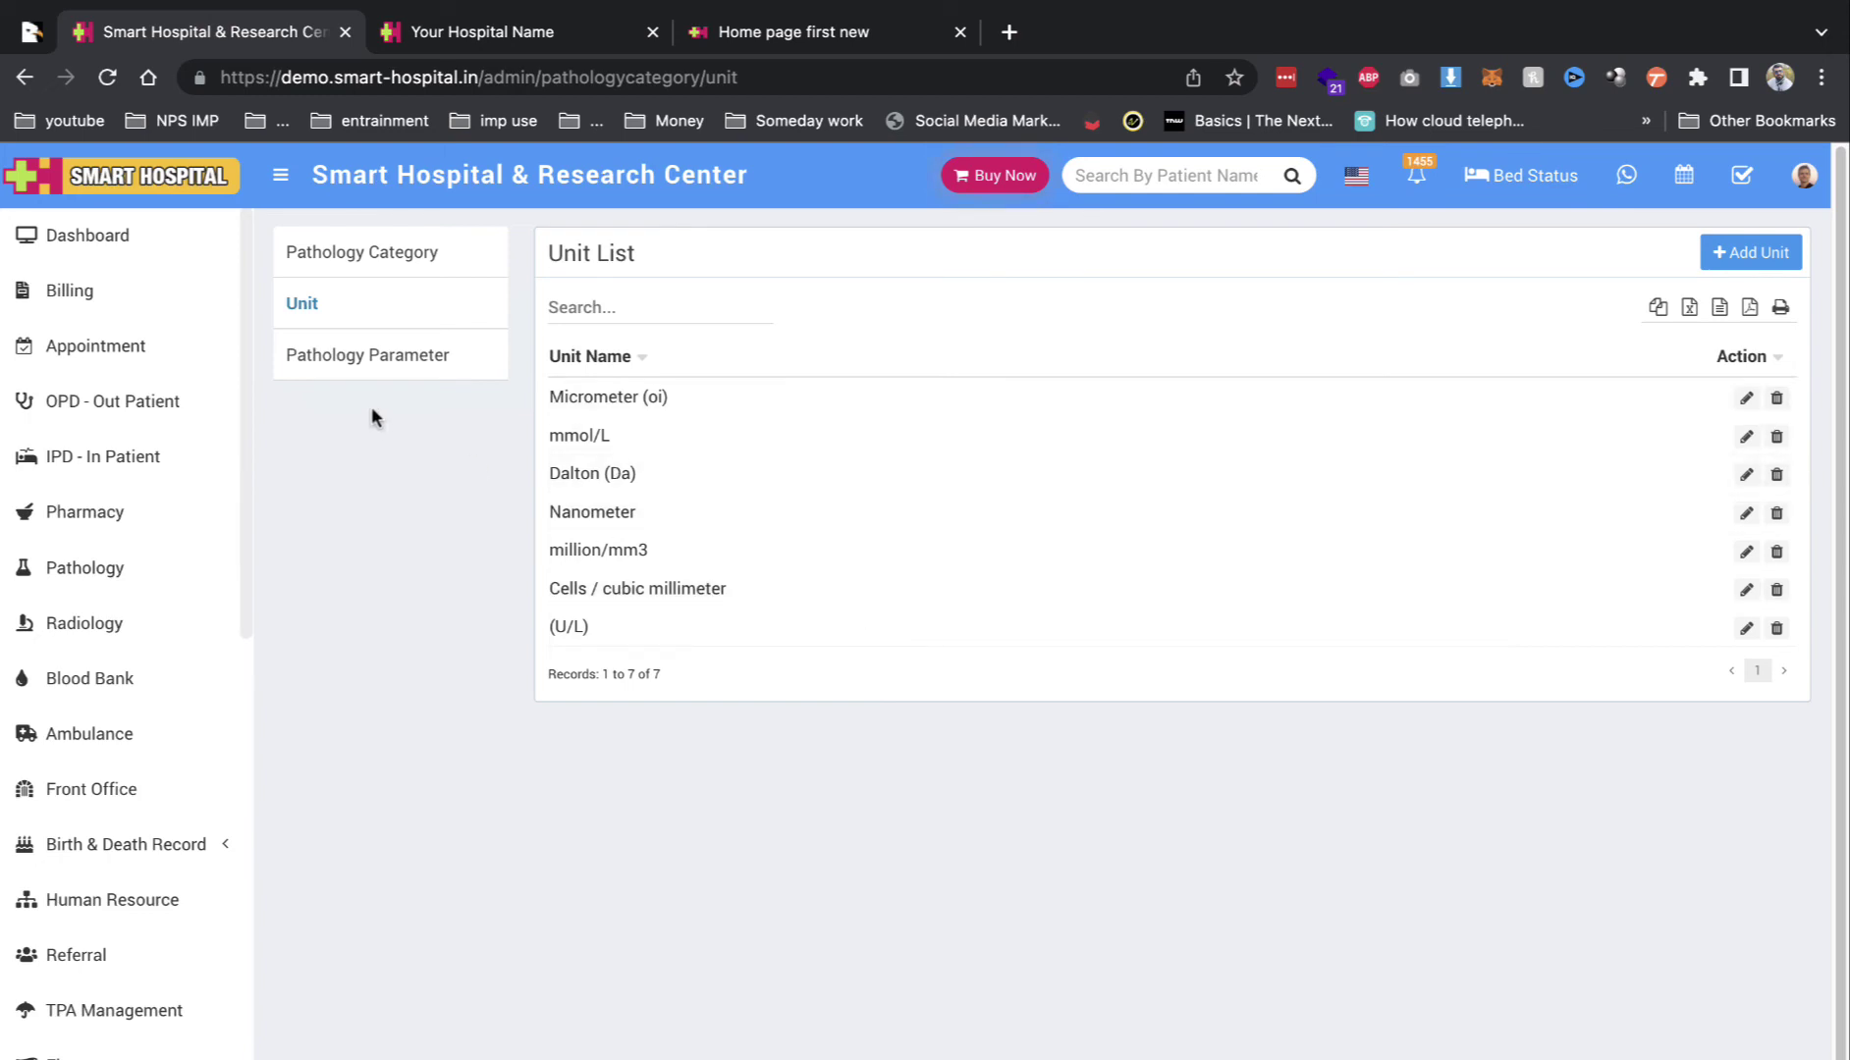
click(405, 363)
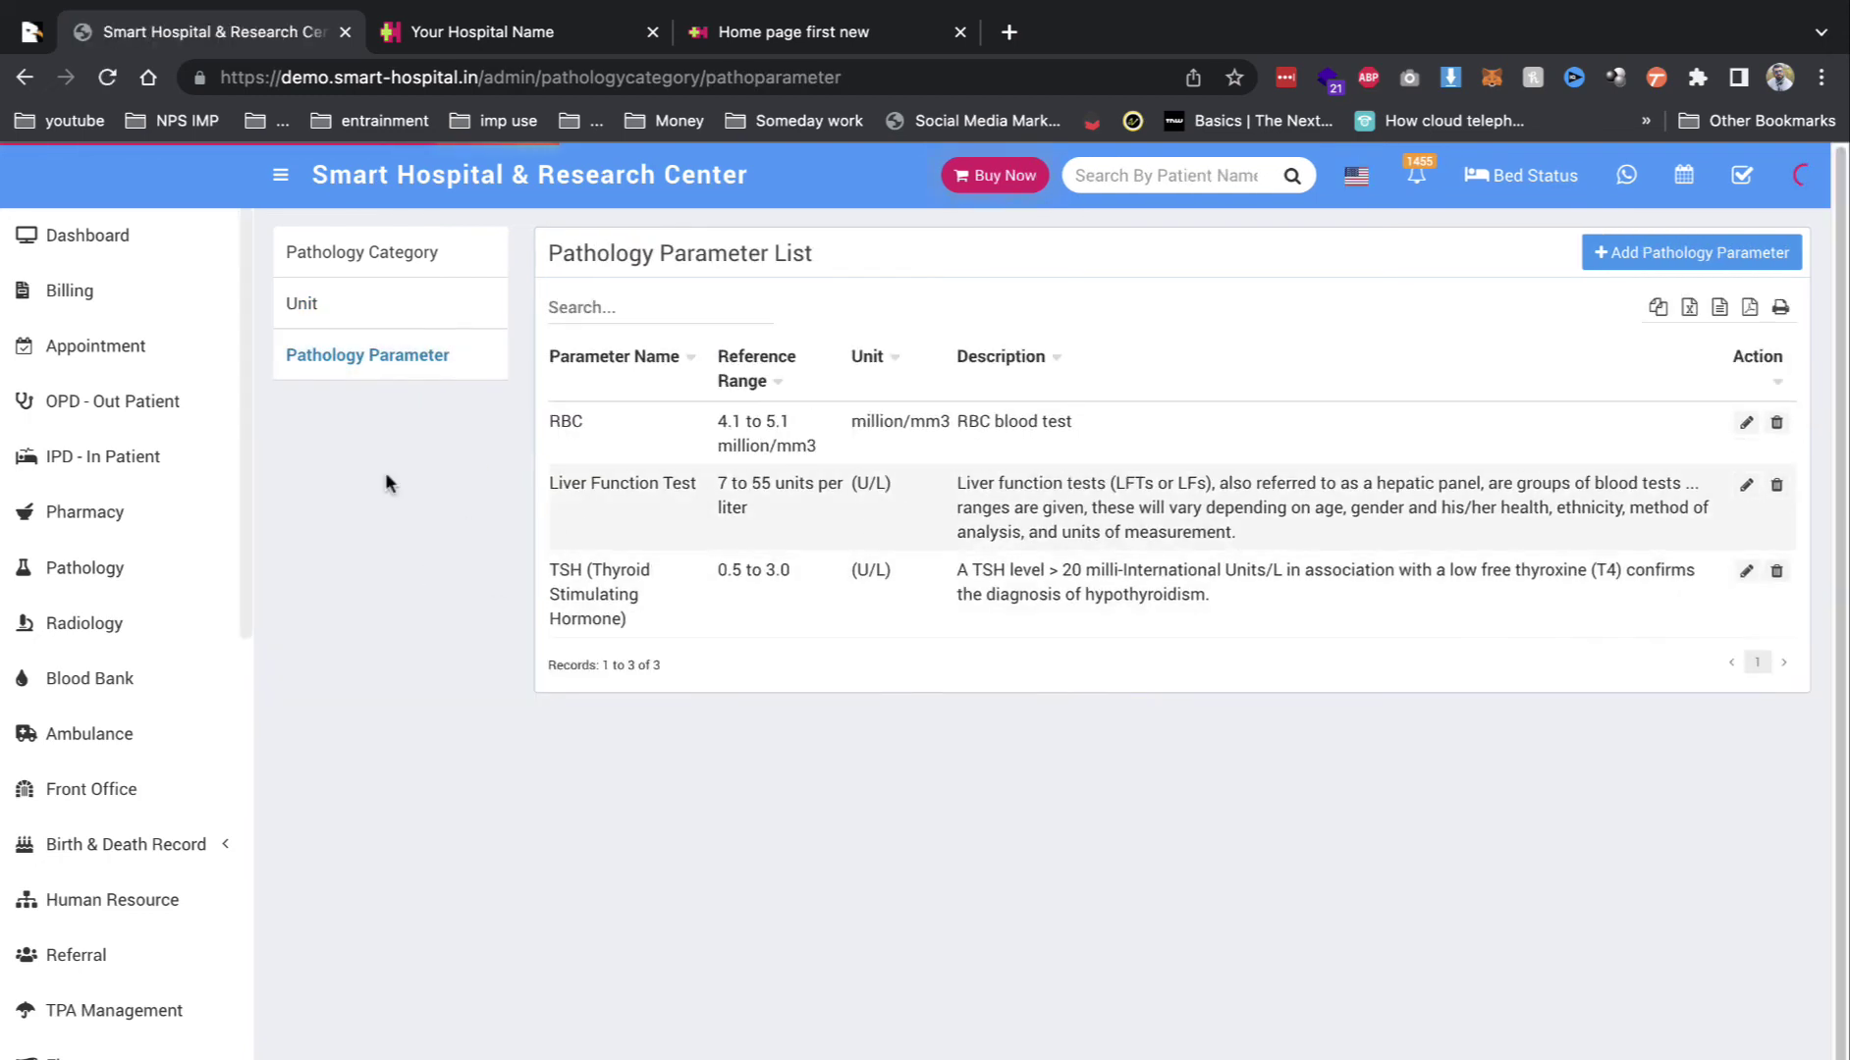
scroll(93, 839, down, 10)
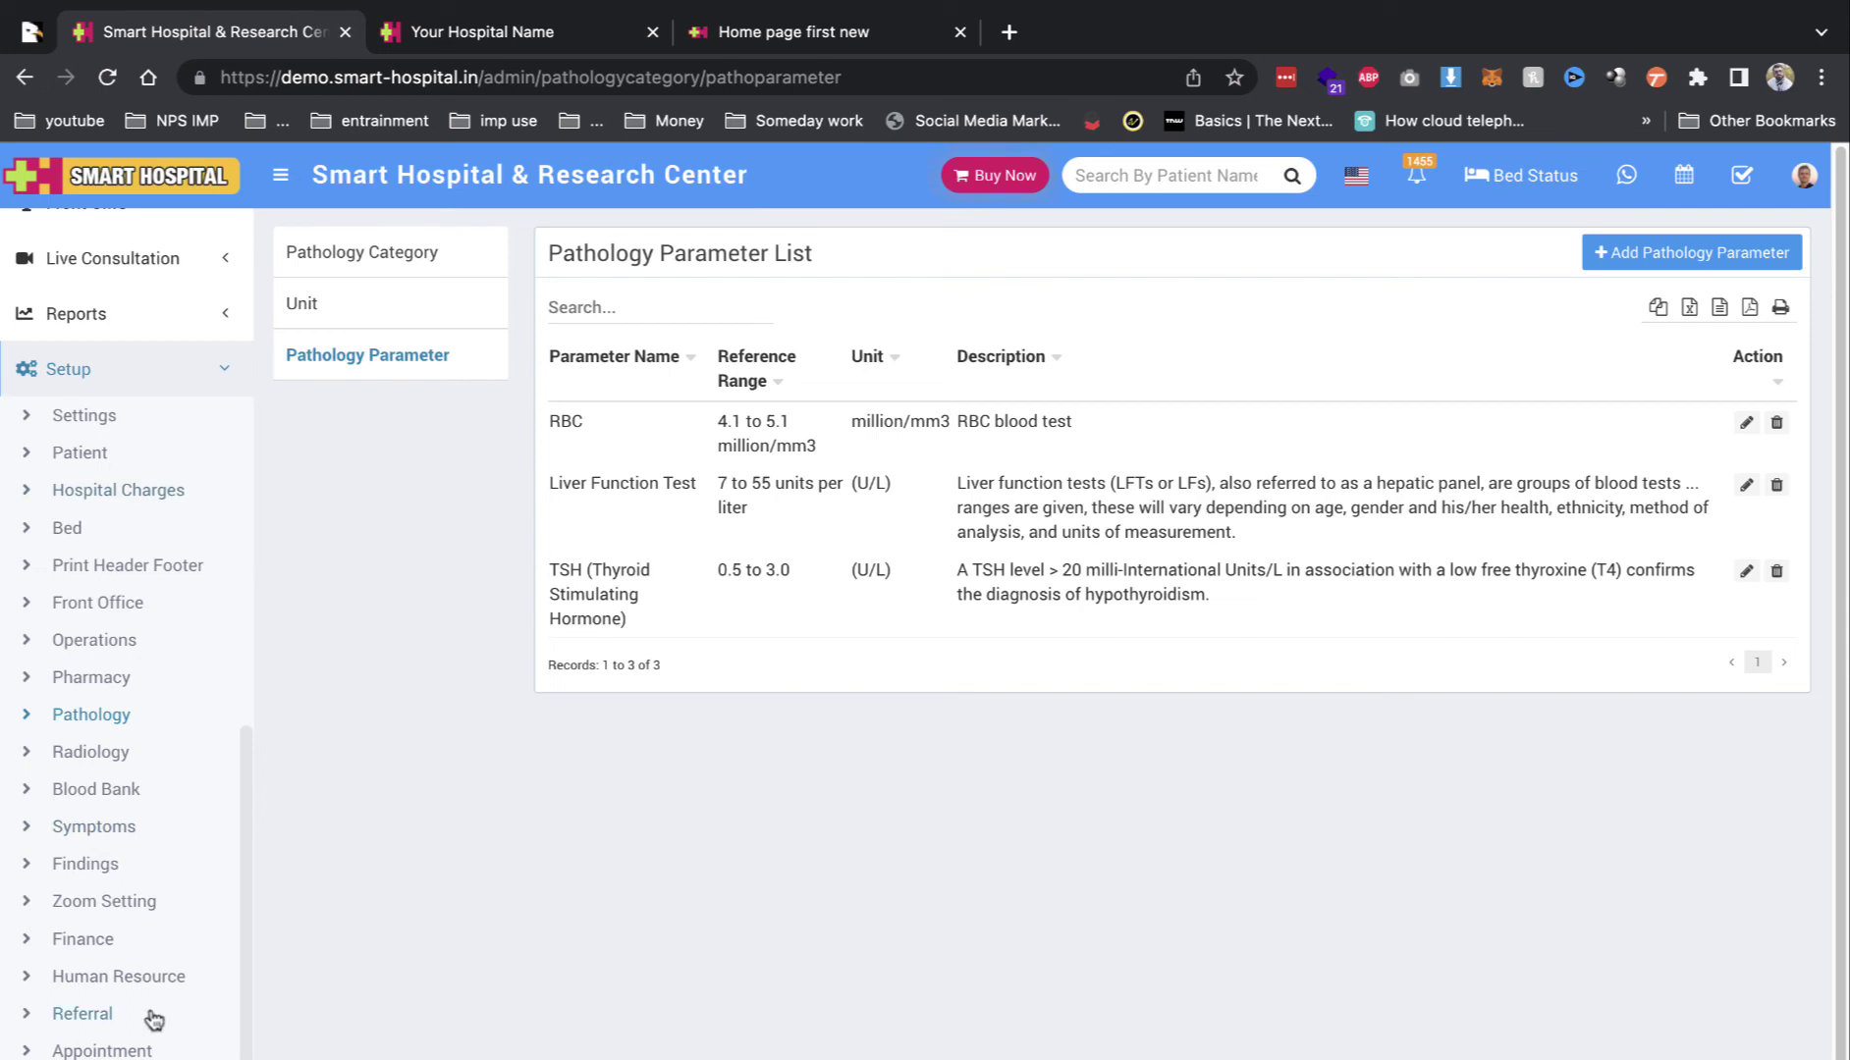
Step: Browse the Human Resource Department, Designation and Specialist lists
click(148, 979)
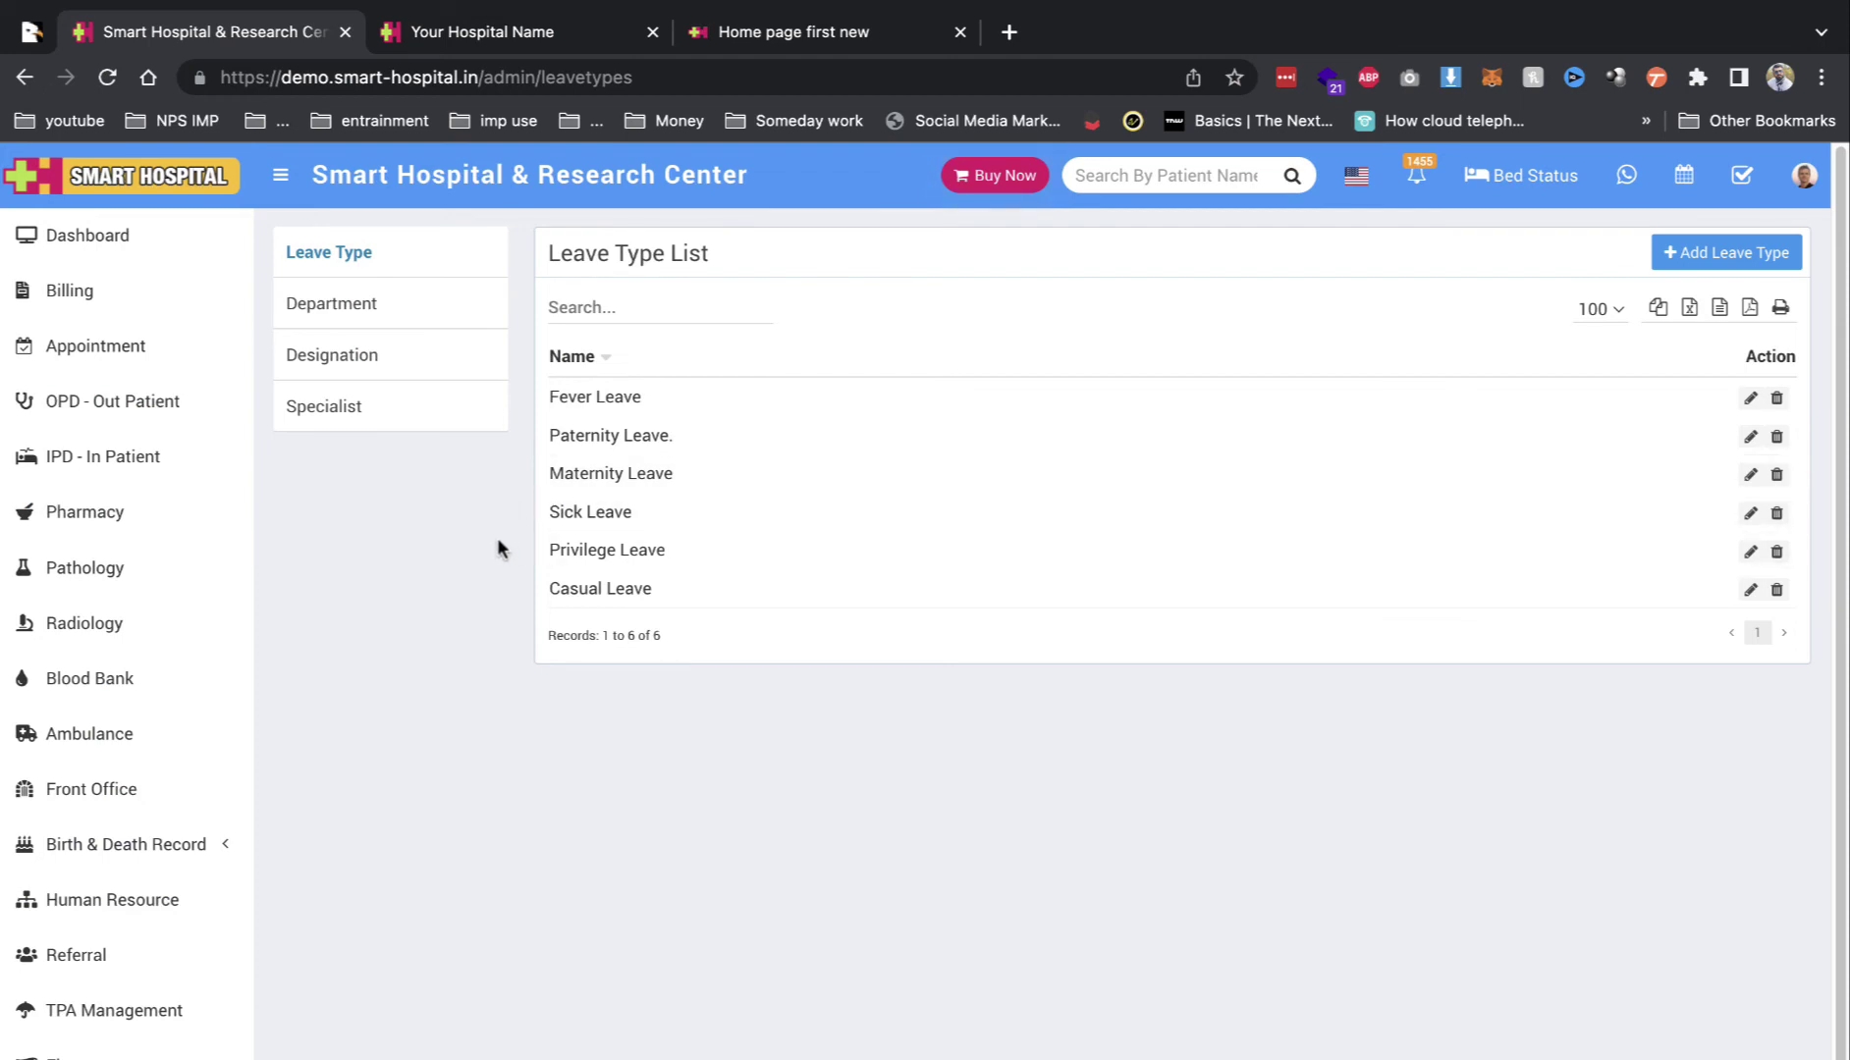
click(412, 345)
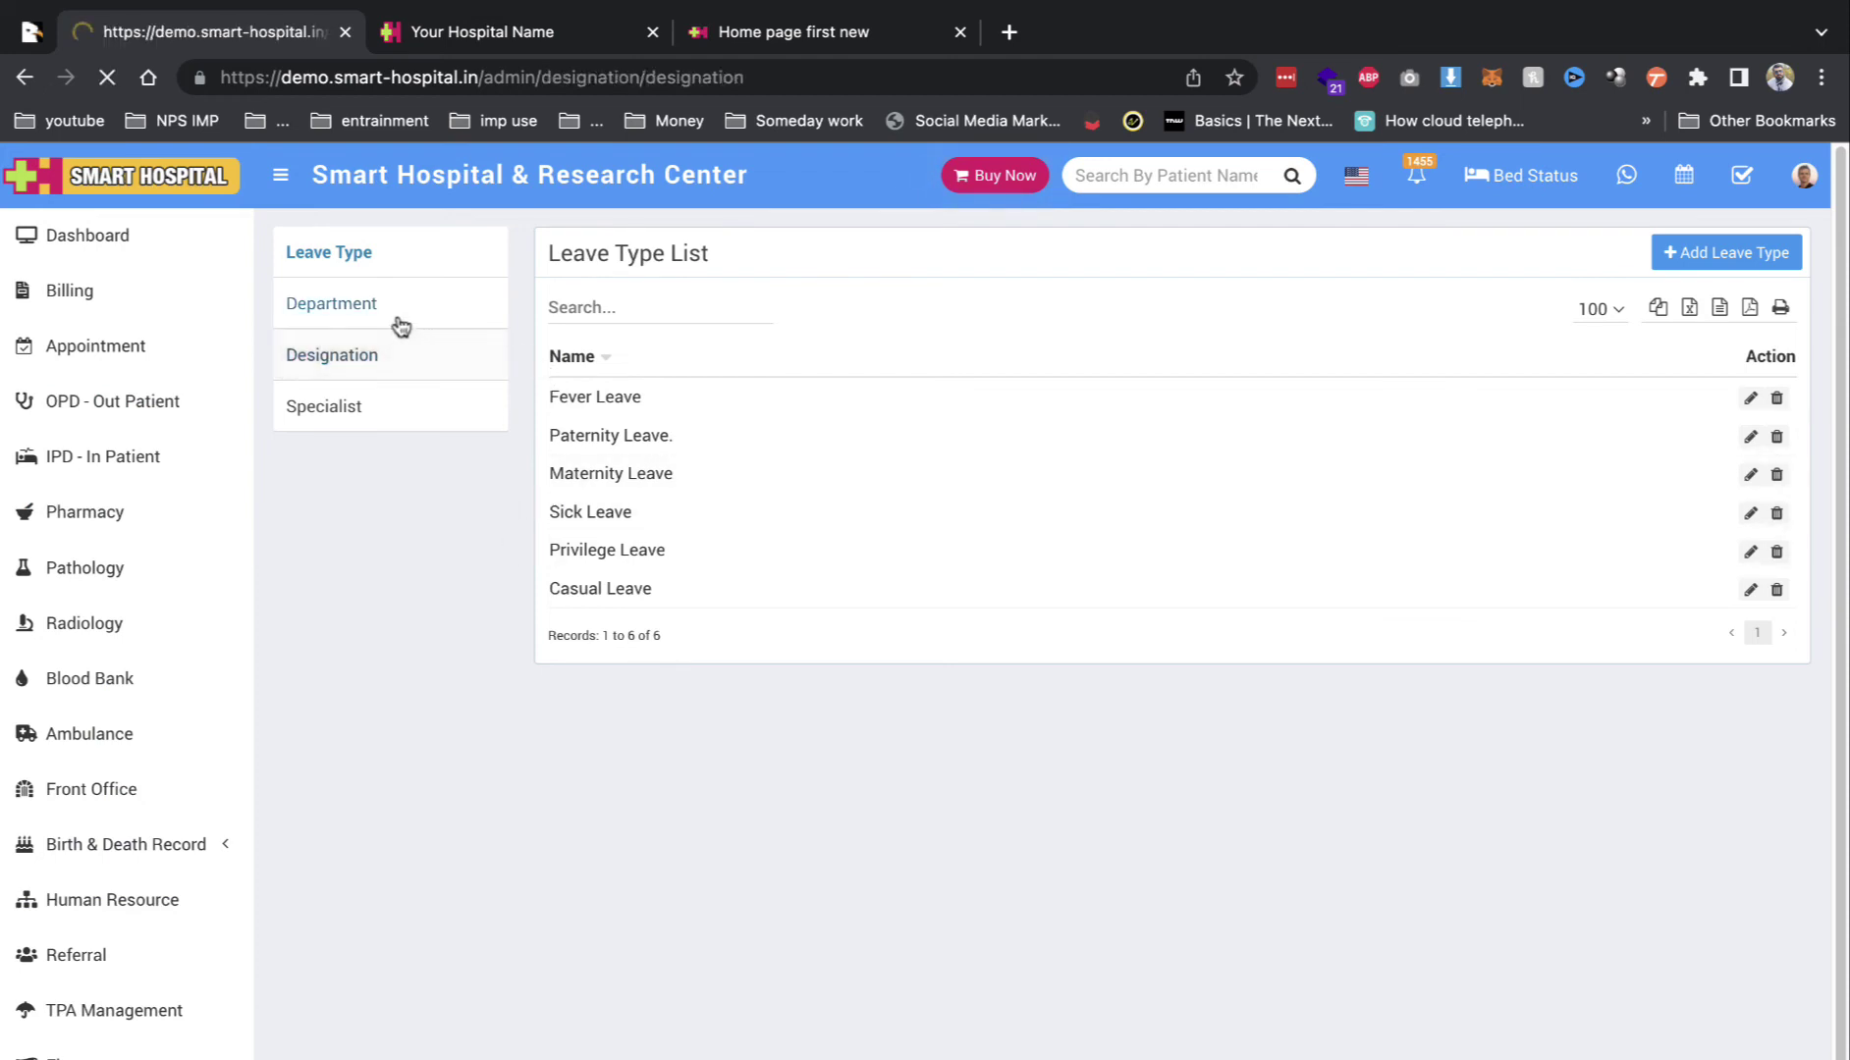
click(371, 308)
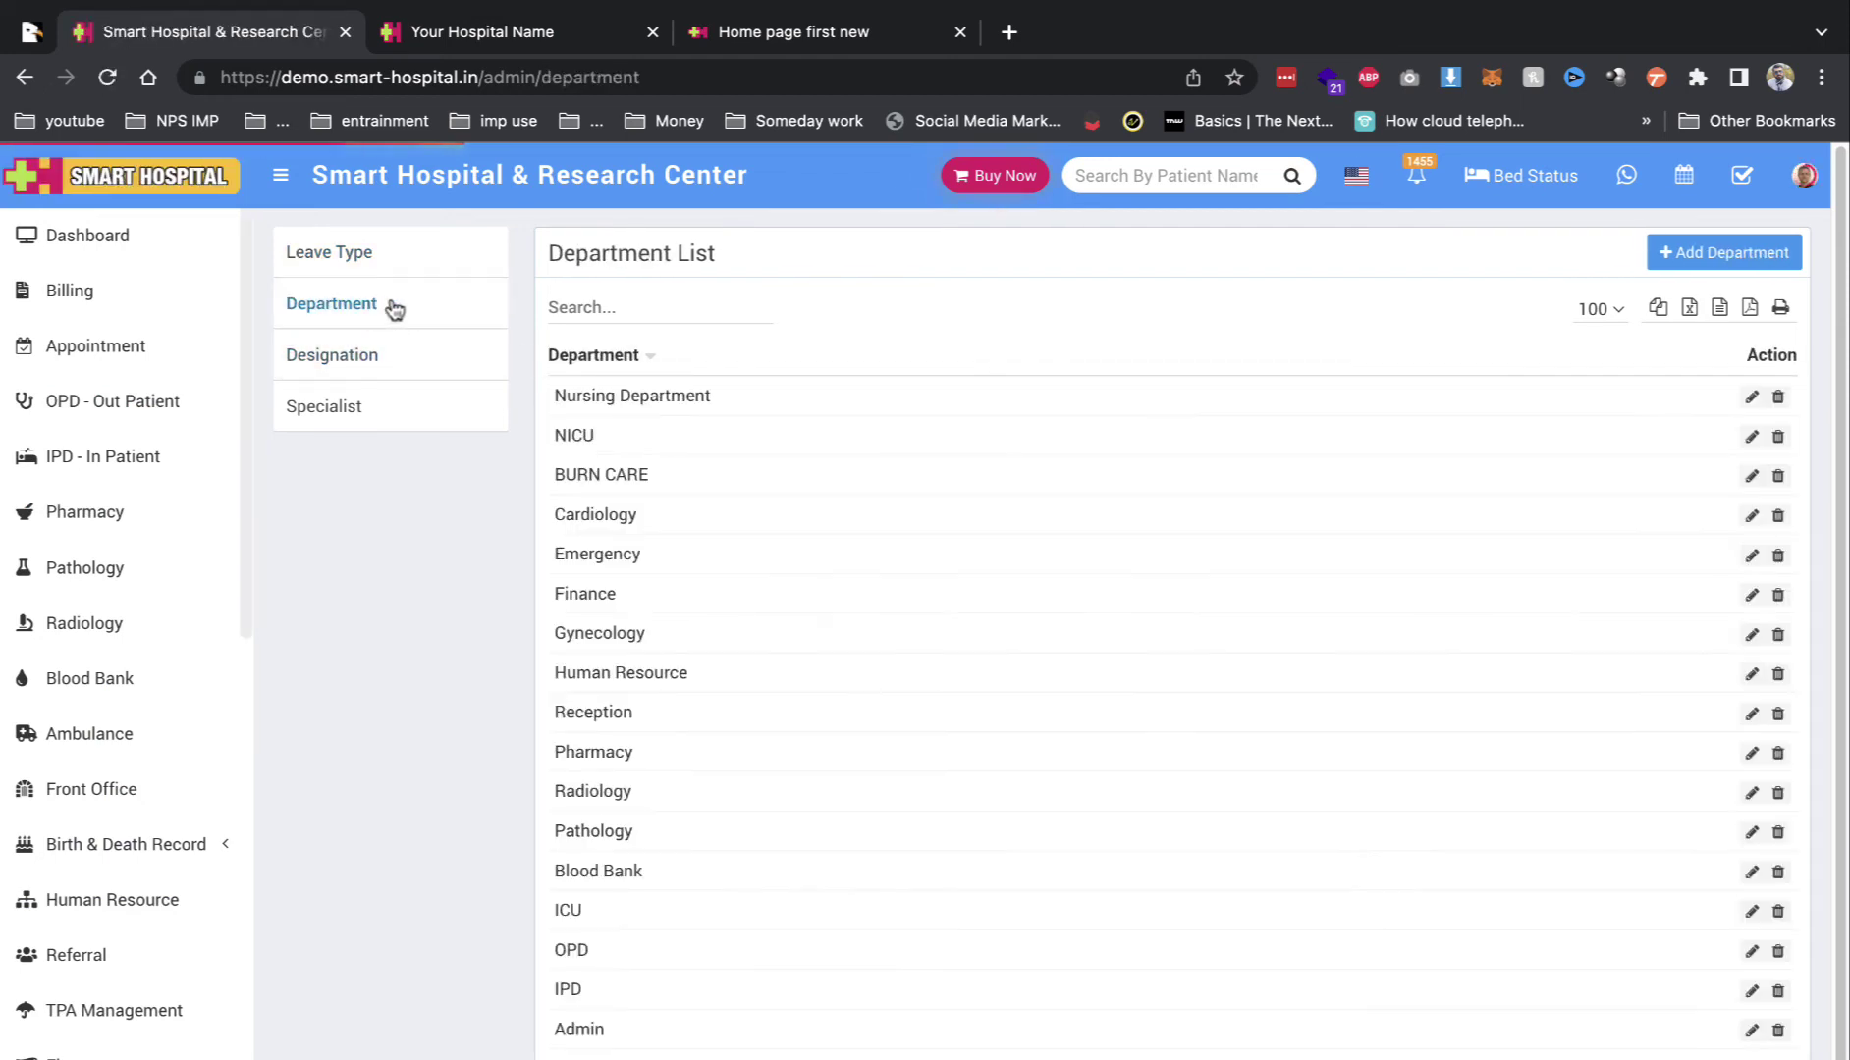
scroll(671, 697, down, 1)
scroll(671, 697, up, 1)
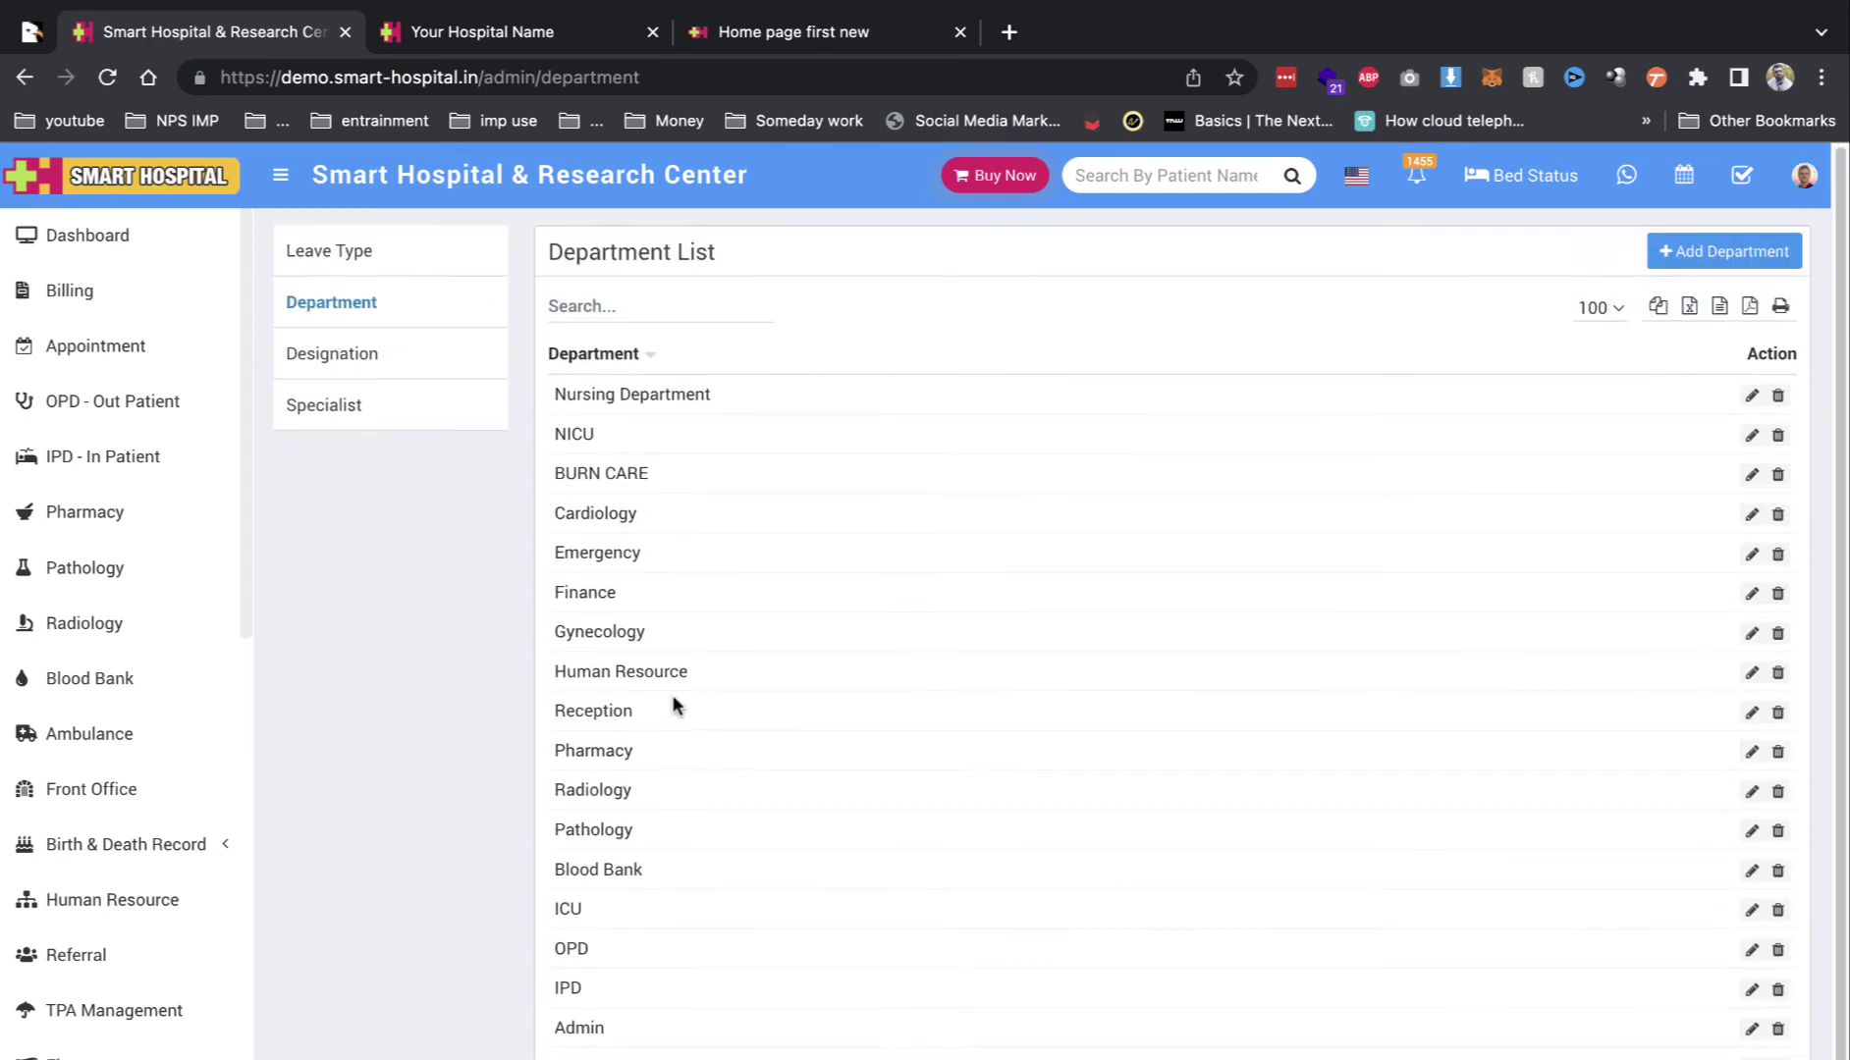
click(340, 354)
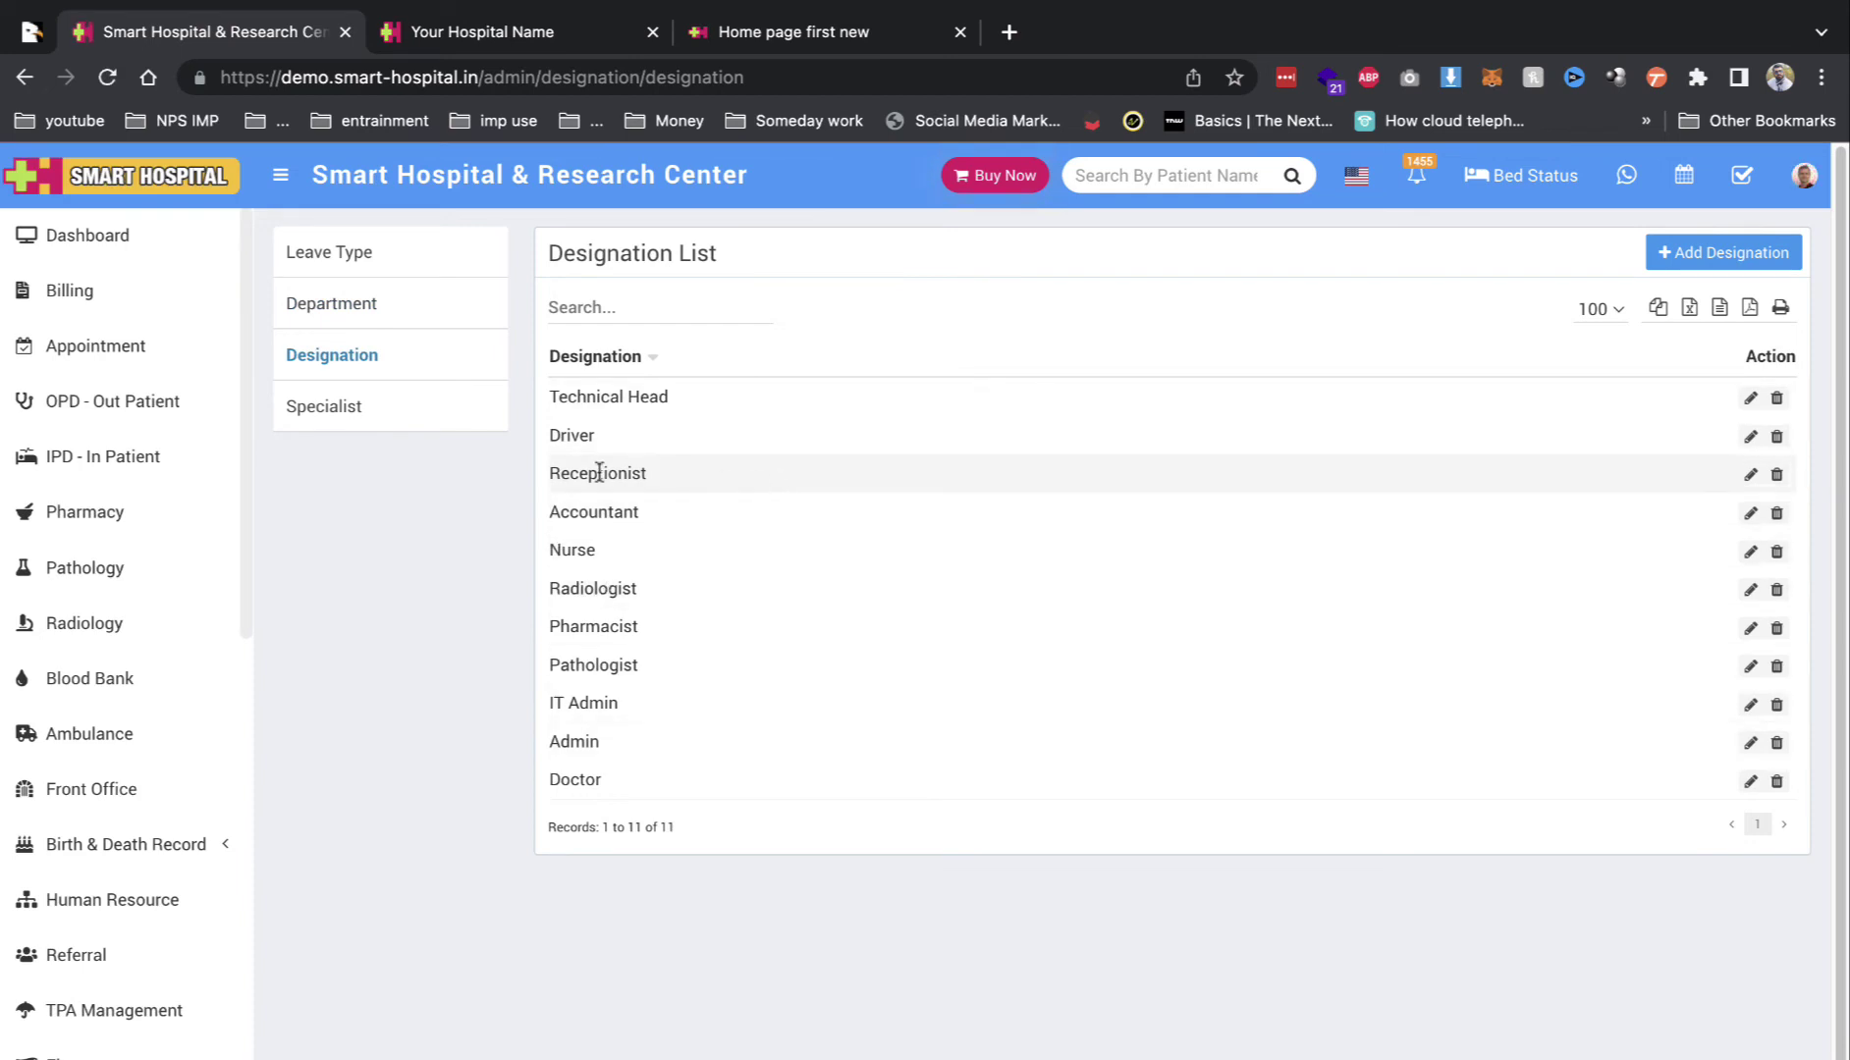
click(390, 422)
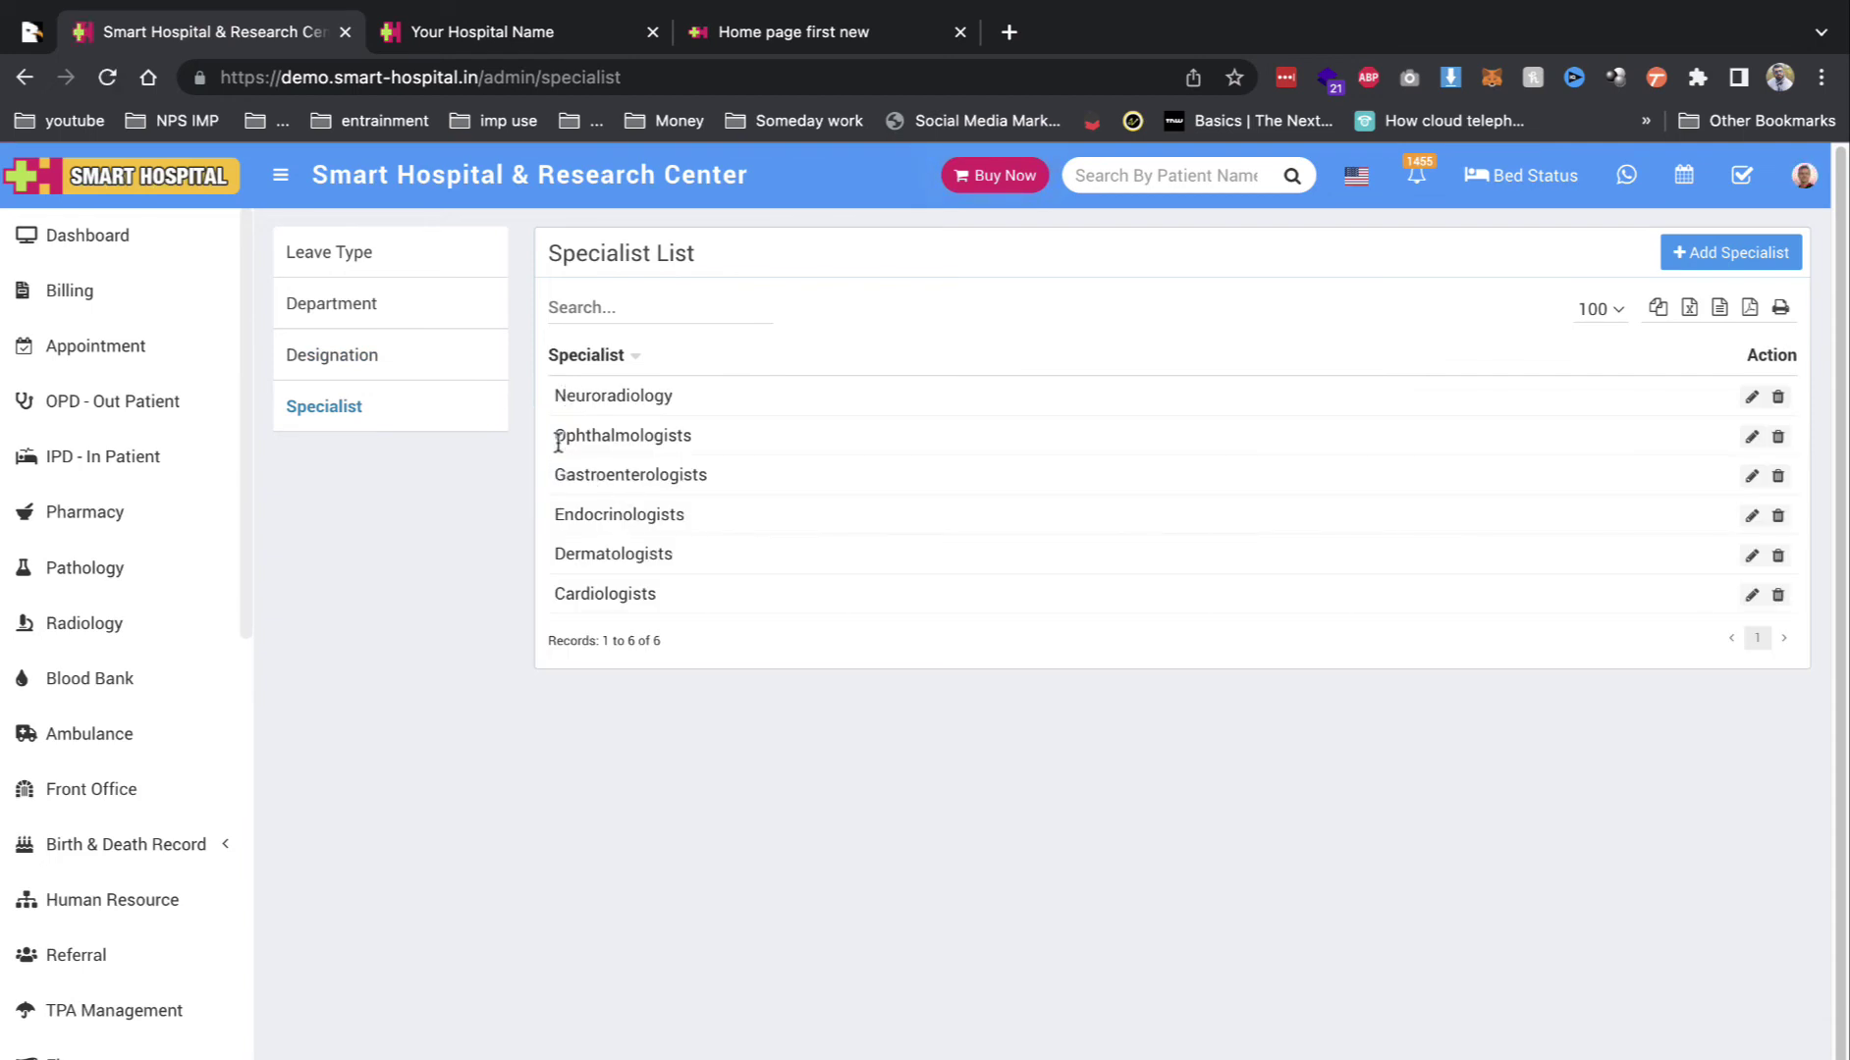
scroll(199, 688, down, 6)
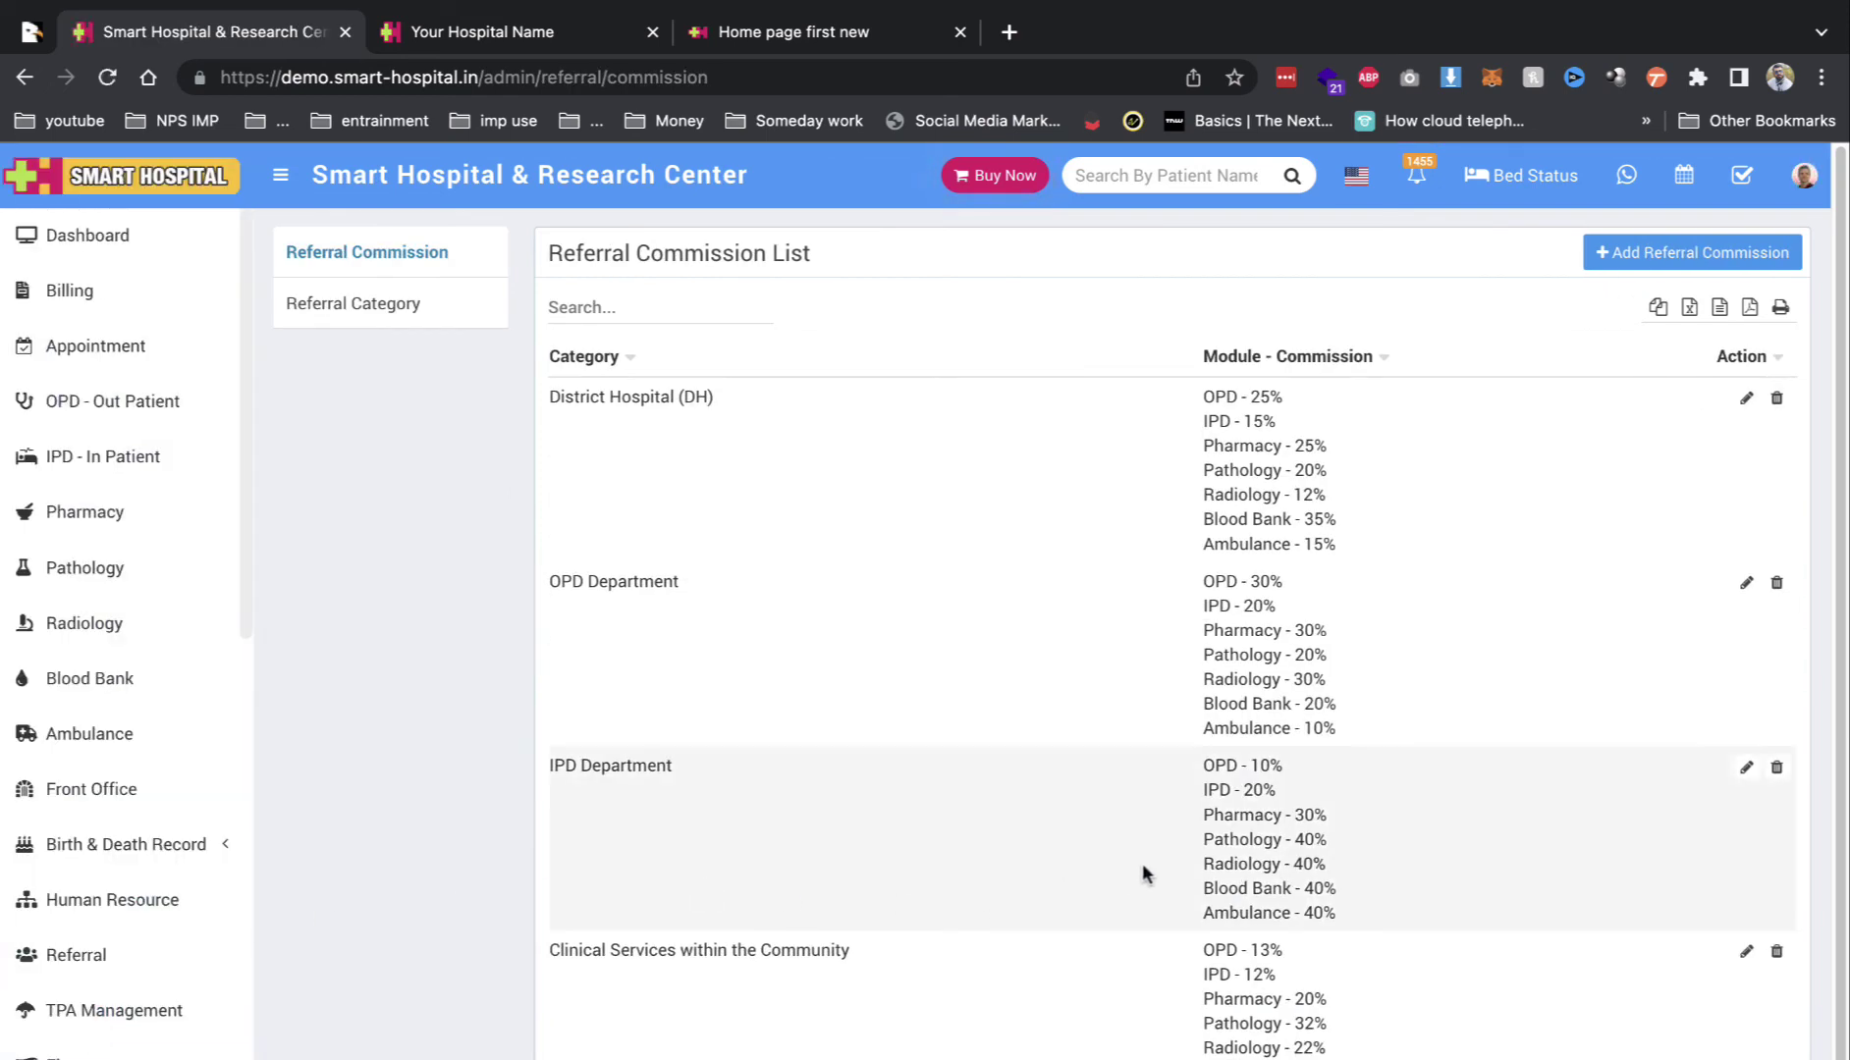
Step: Highlight the OPD Department commission percentages and scroll through the referral categories
drag(1239, 633, 1284, 699)
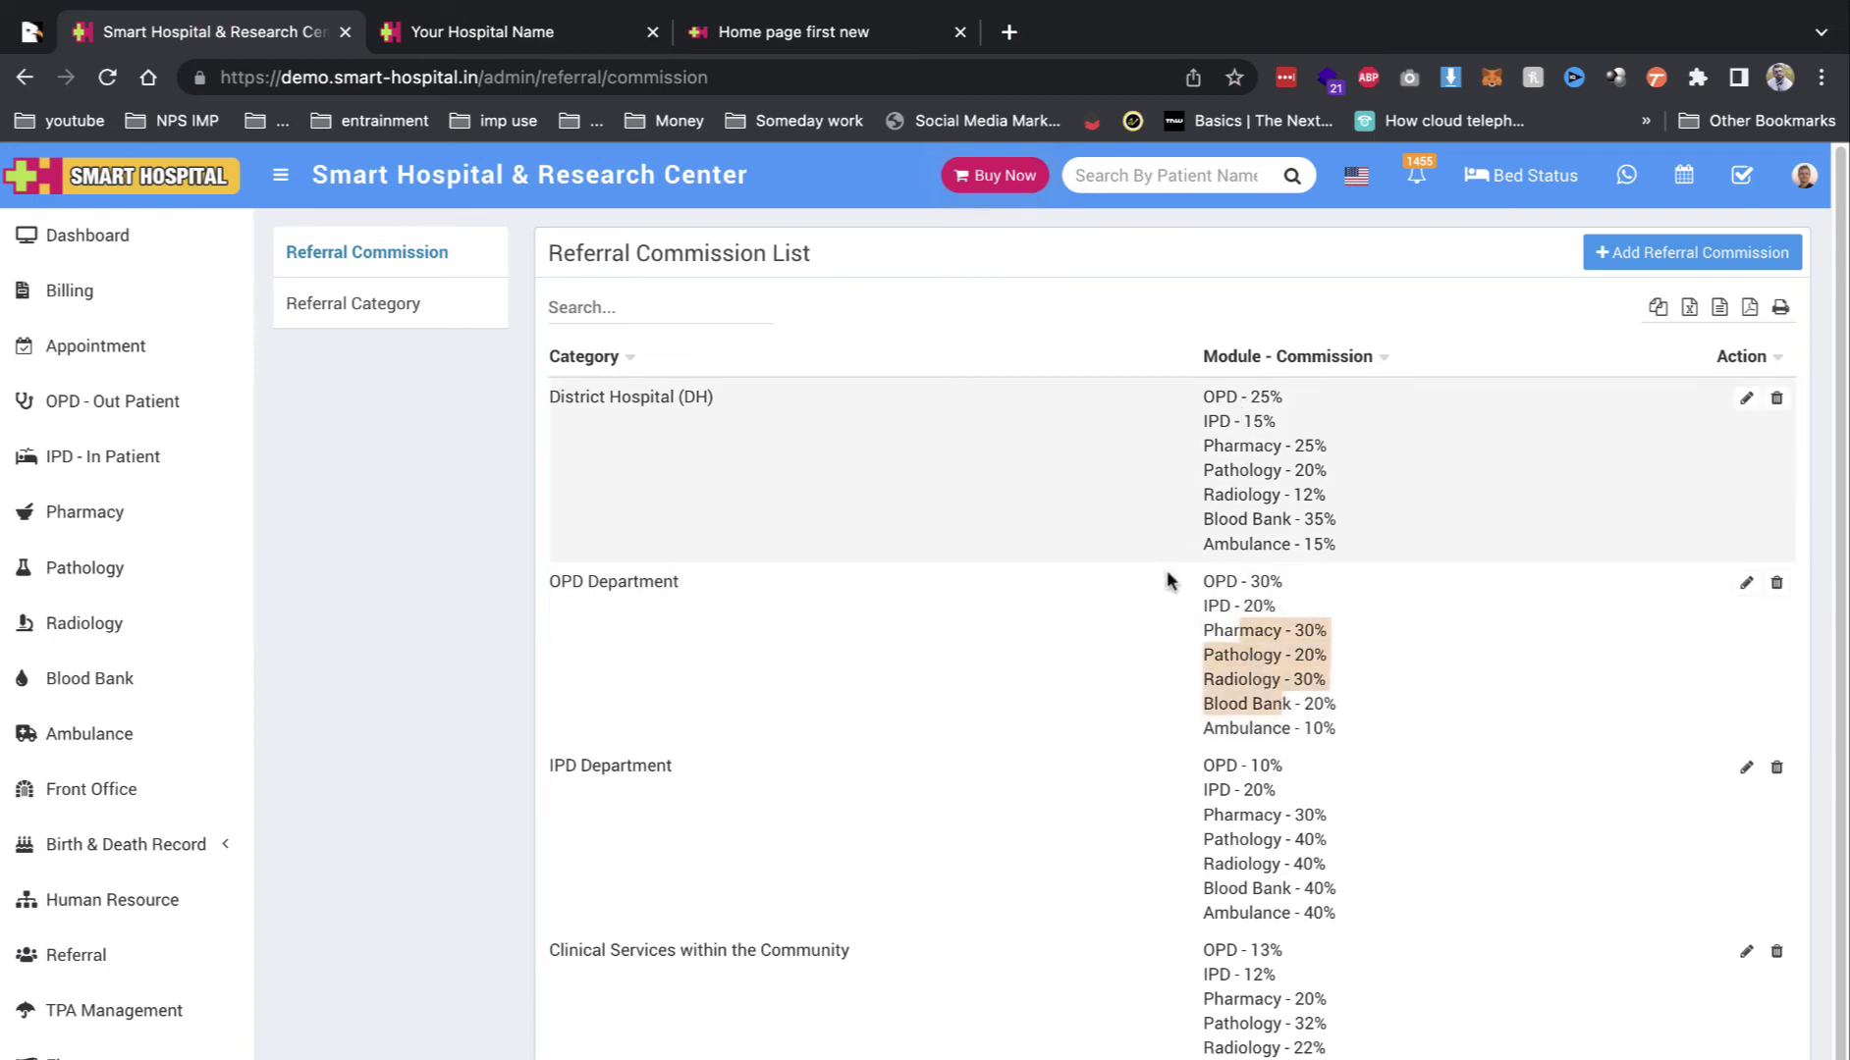
scroll(1168, 581, down, 1)
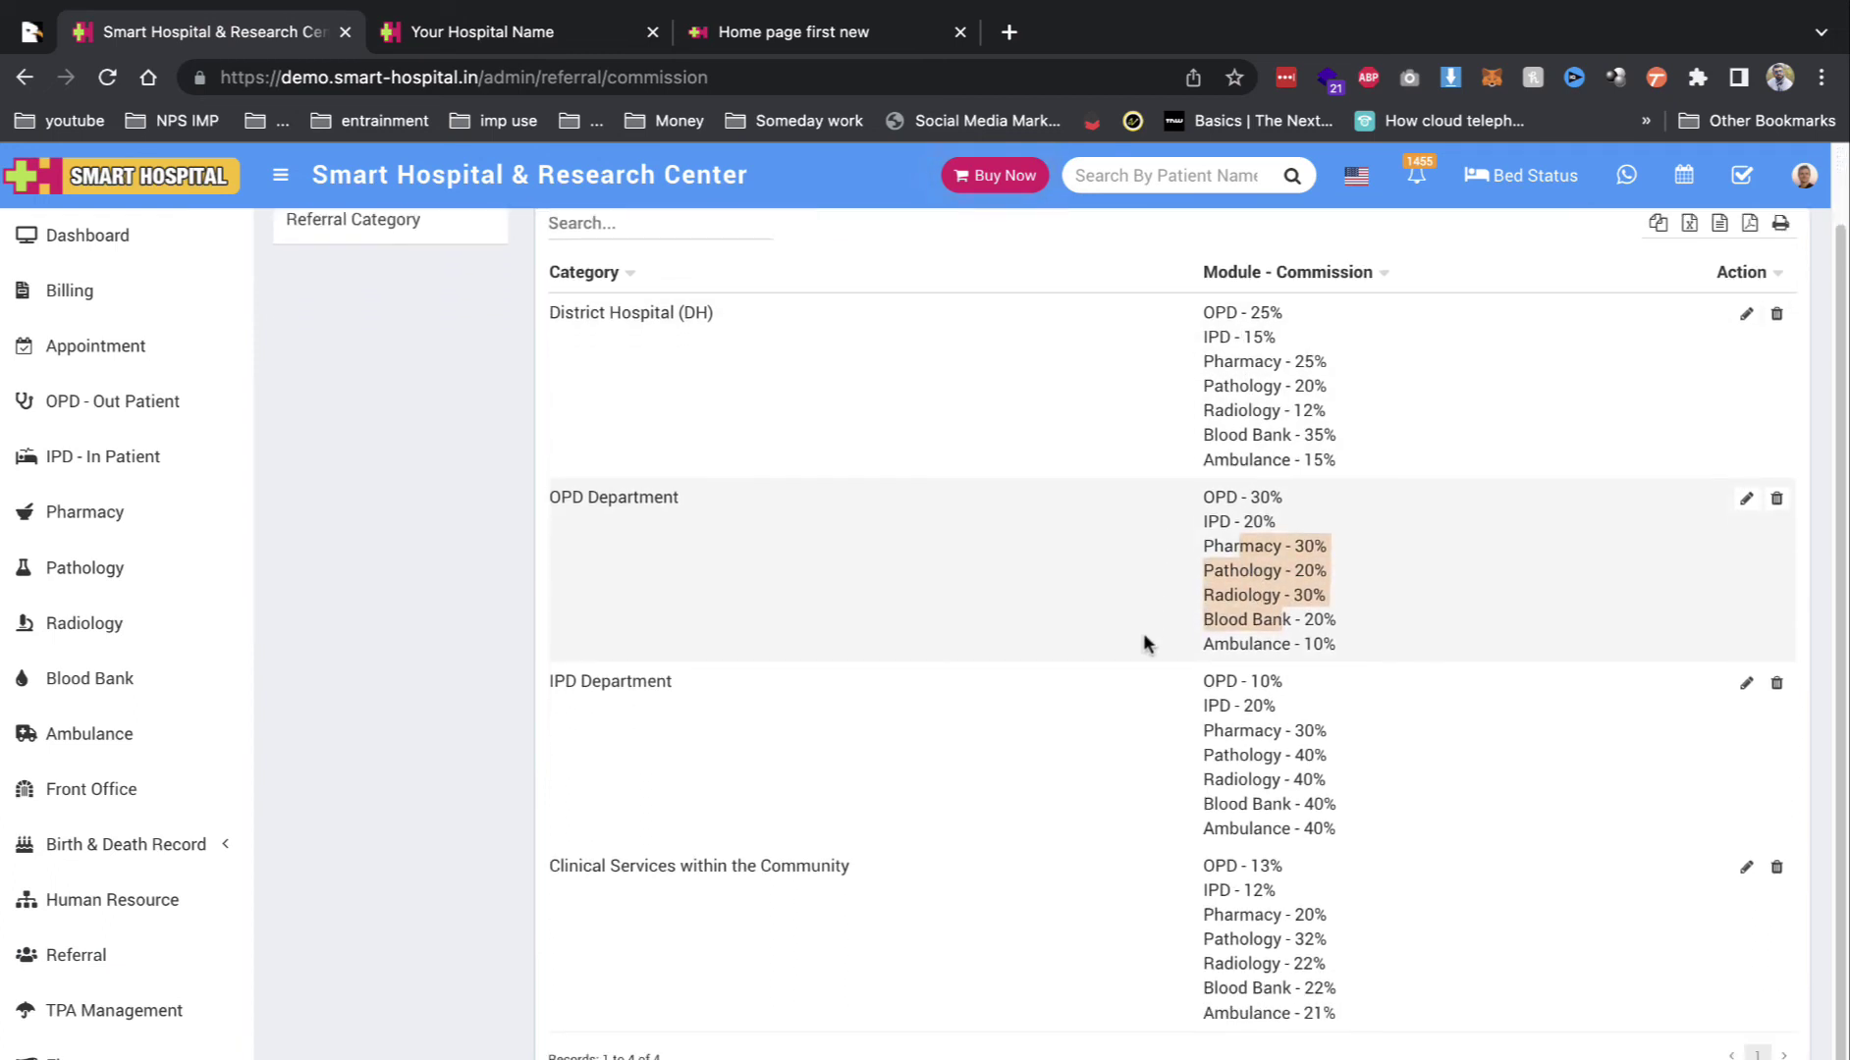
scroll(110, 747, down, 10)
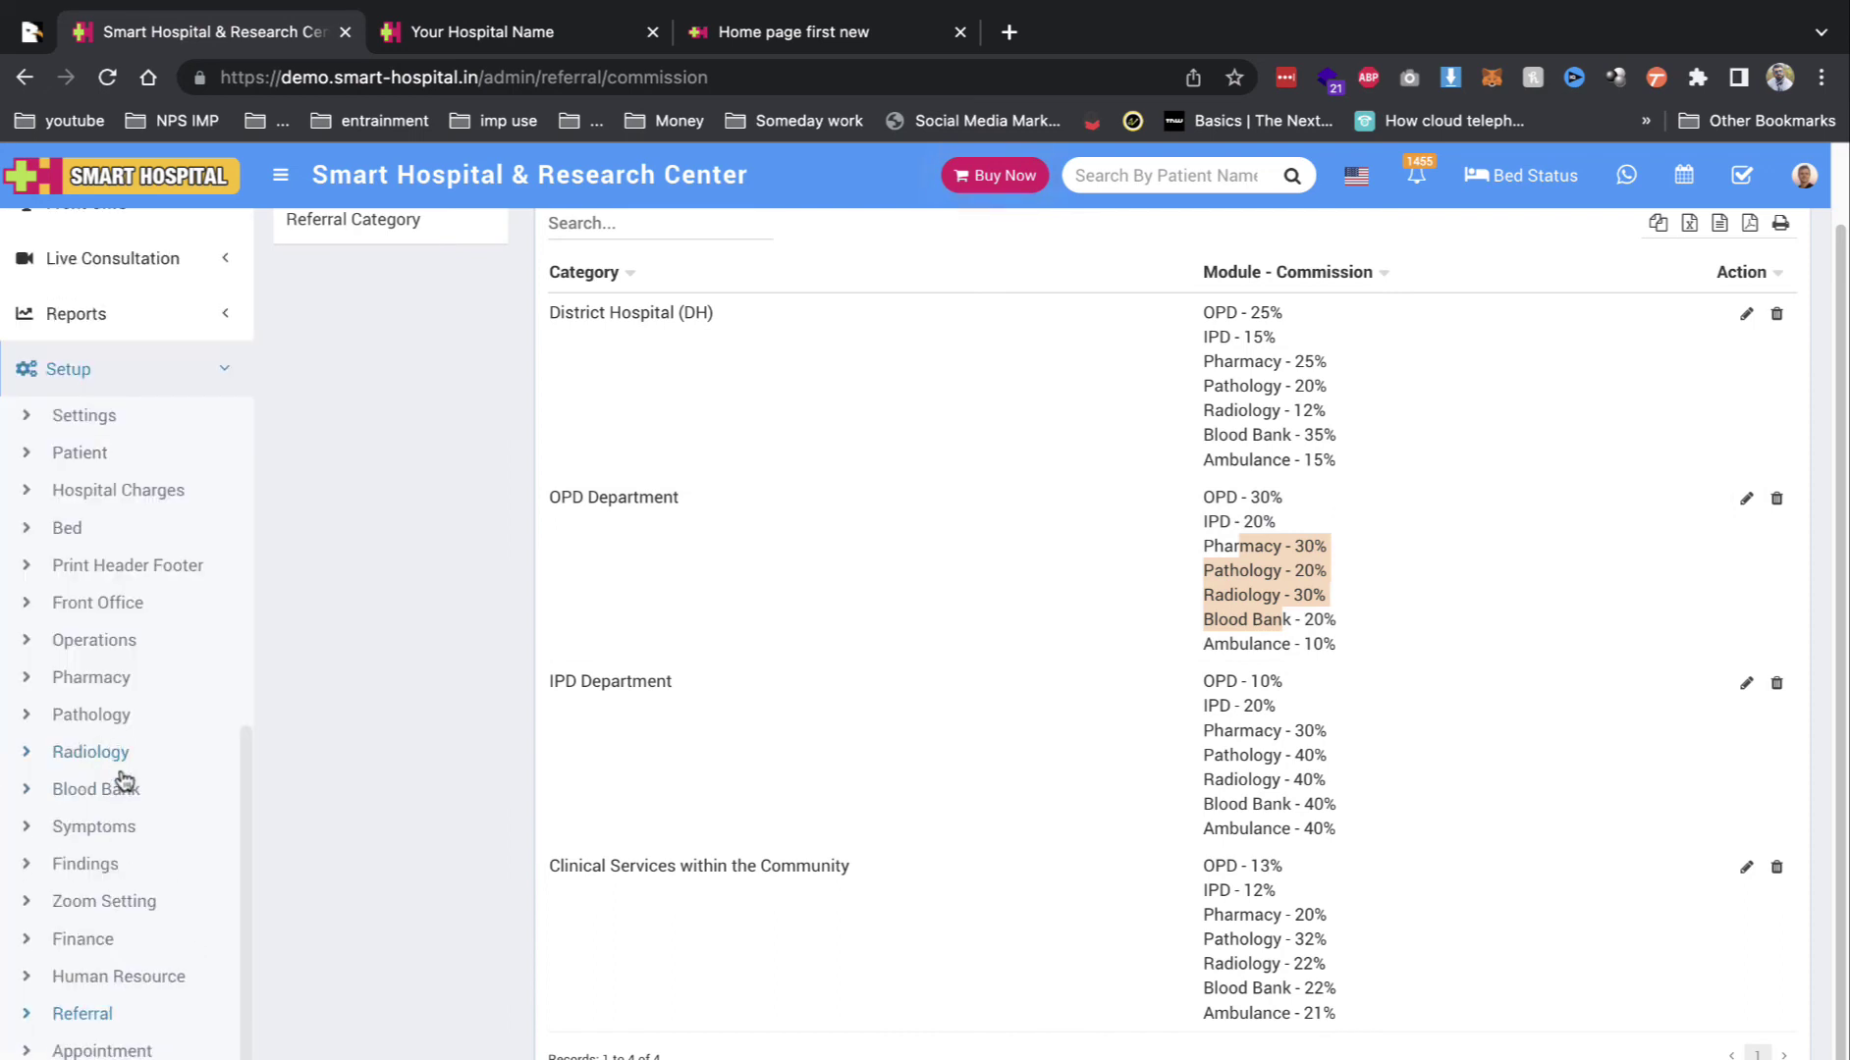
Step: Check the Doctor and Shift dropdowns in the appointment slot setup without choosing
click(147, 1052)
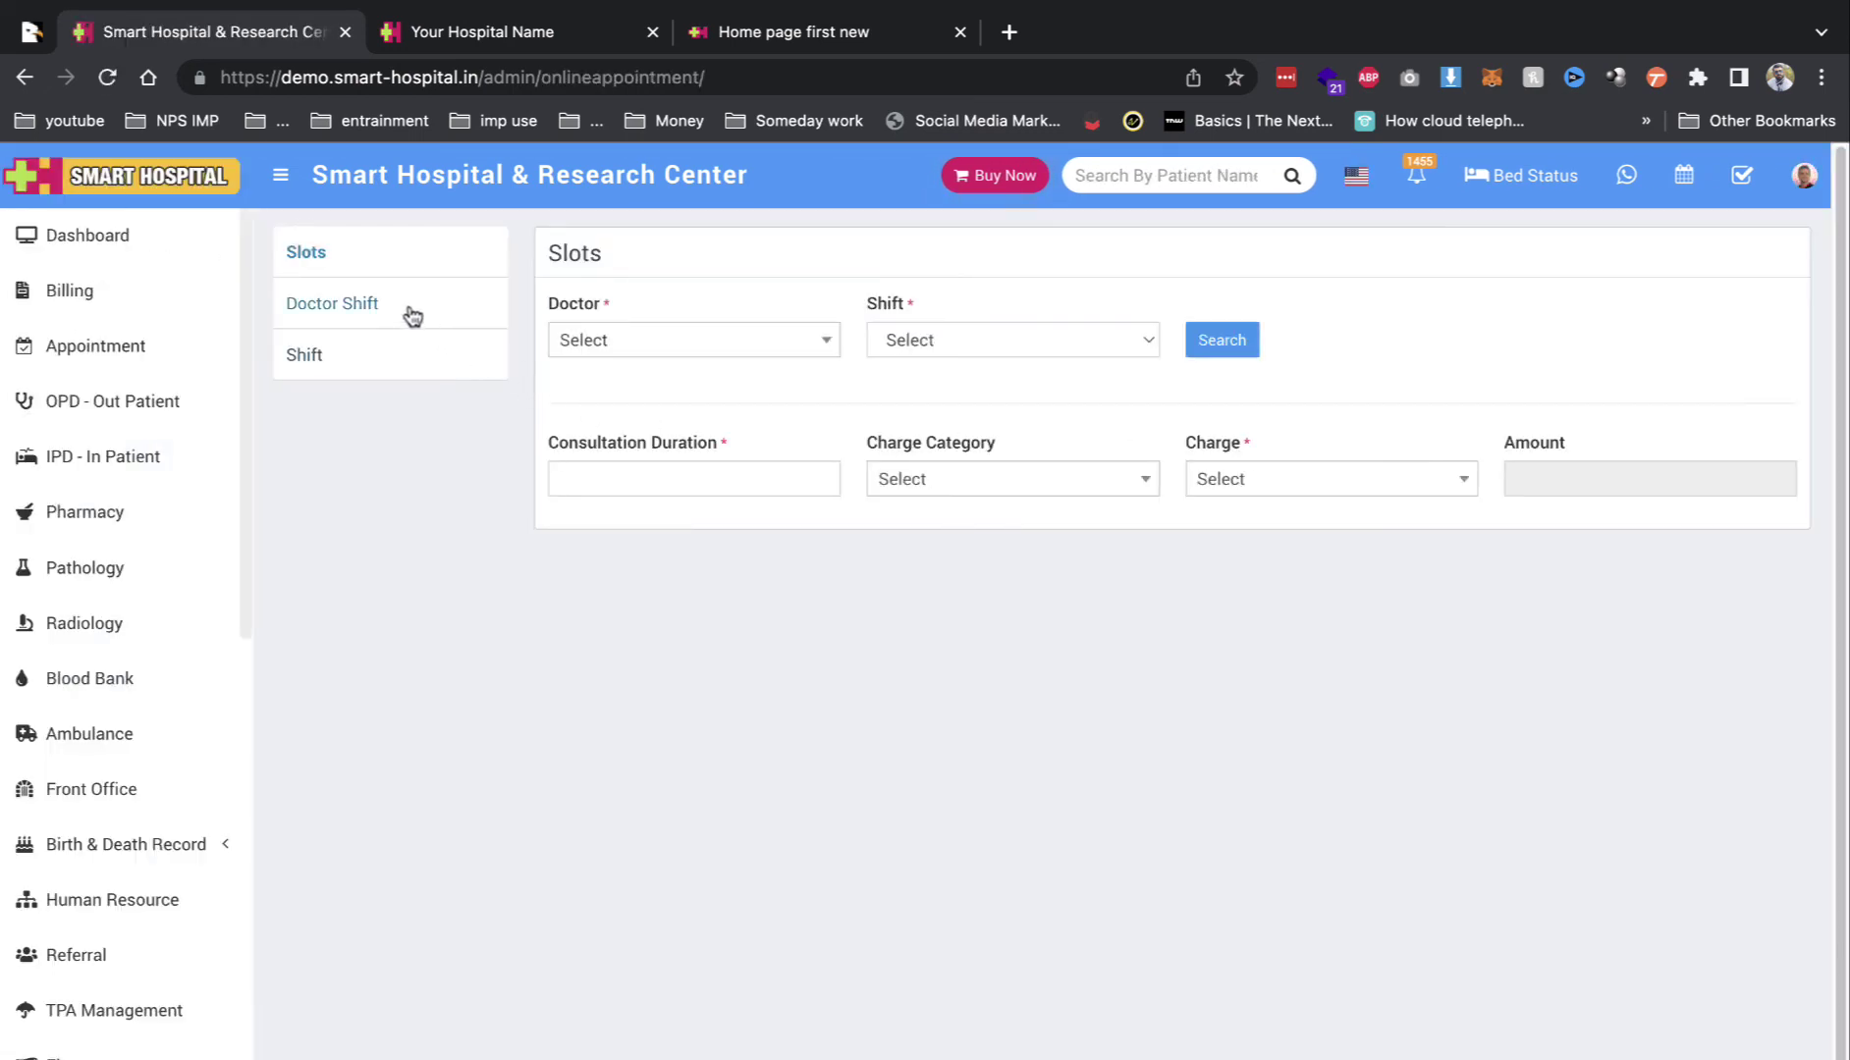
click(692, 341)
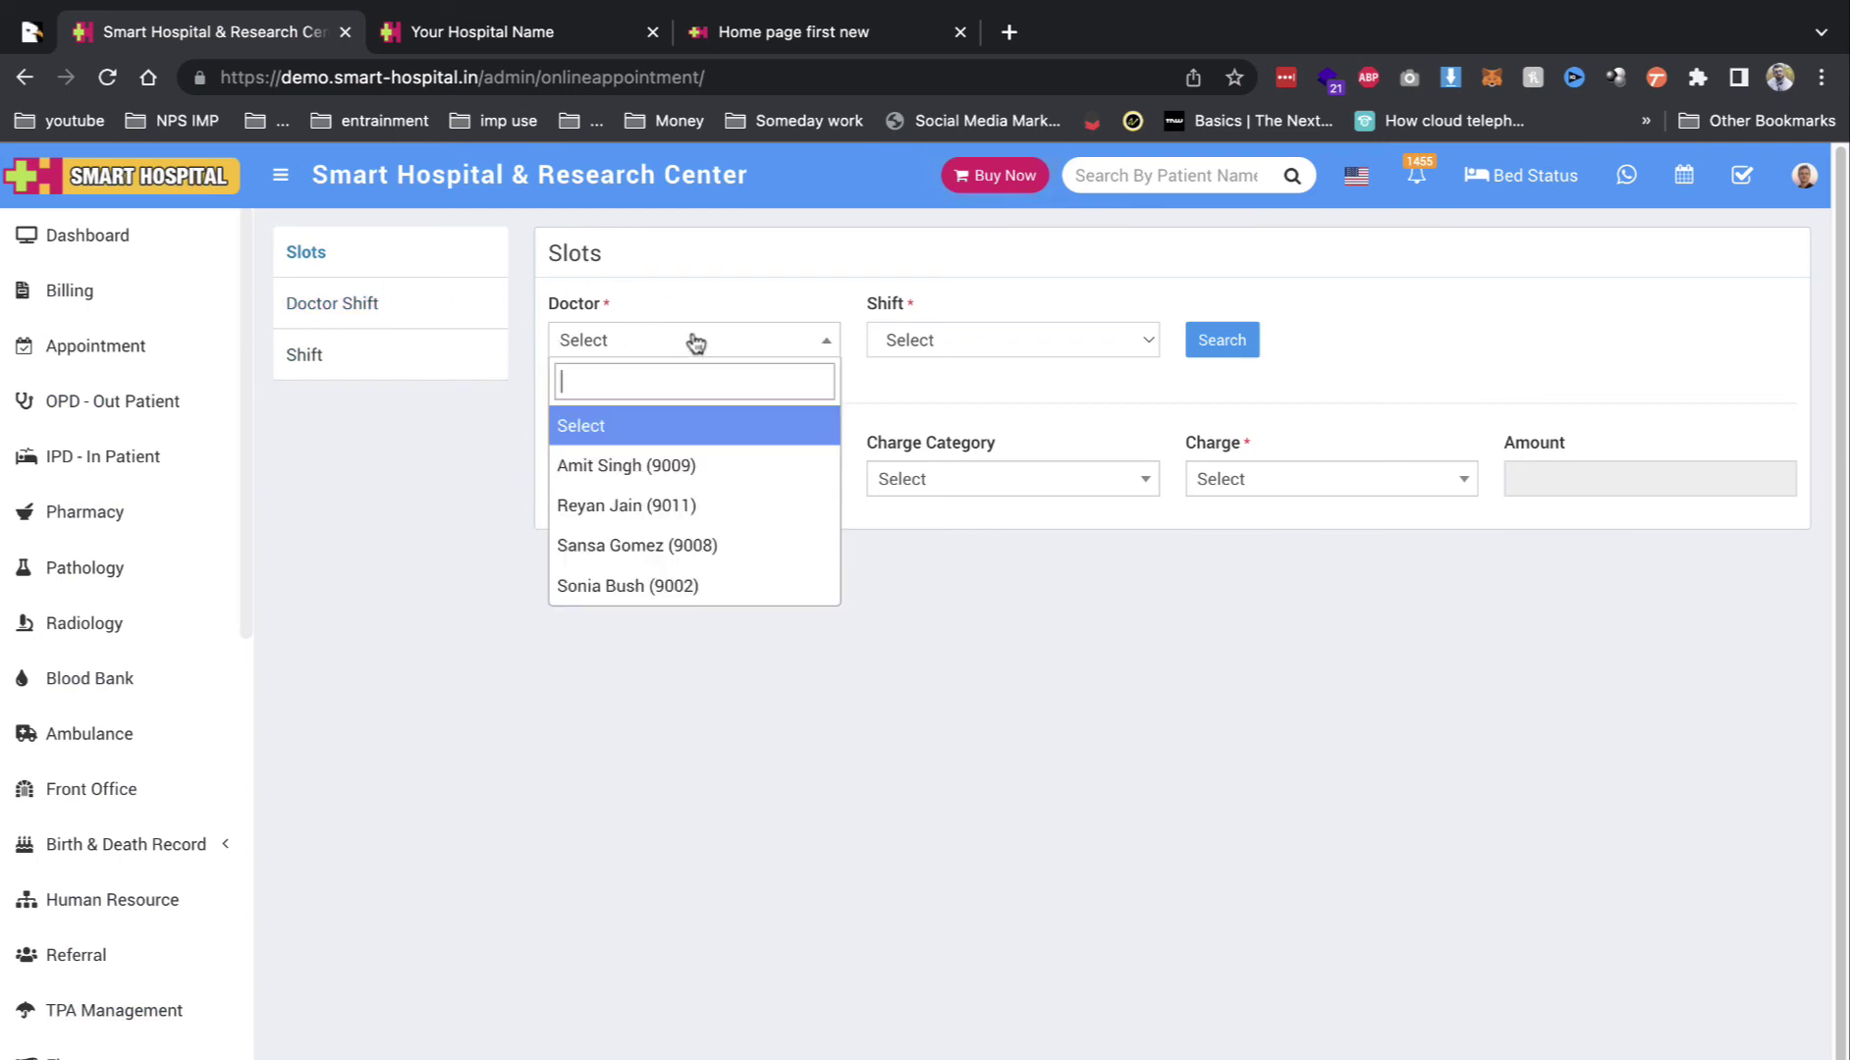
click(624, 428)
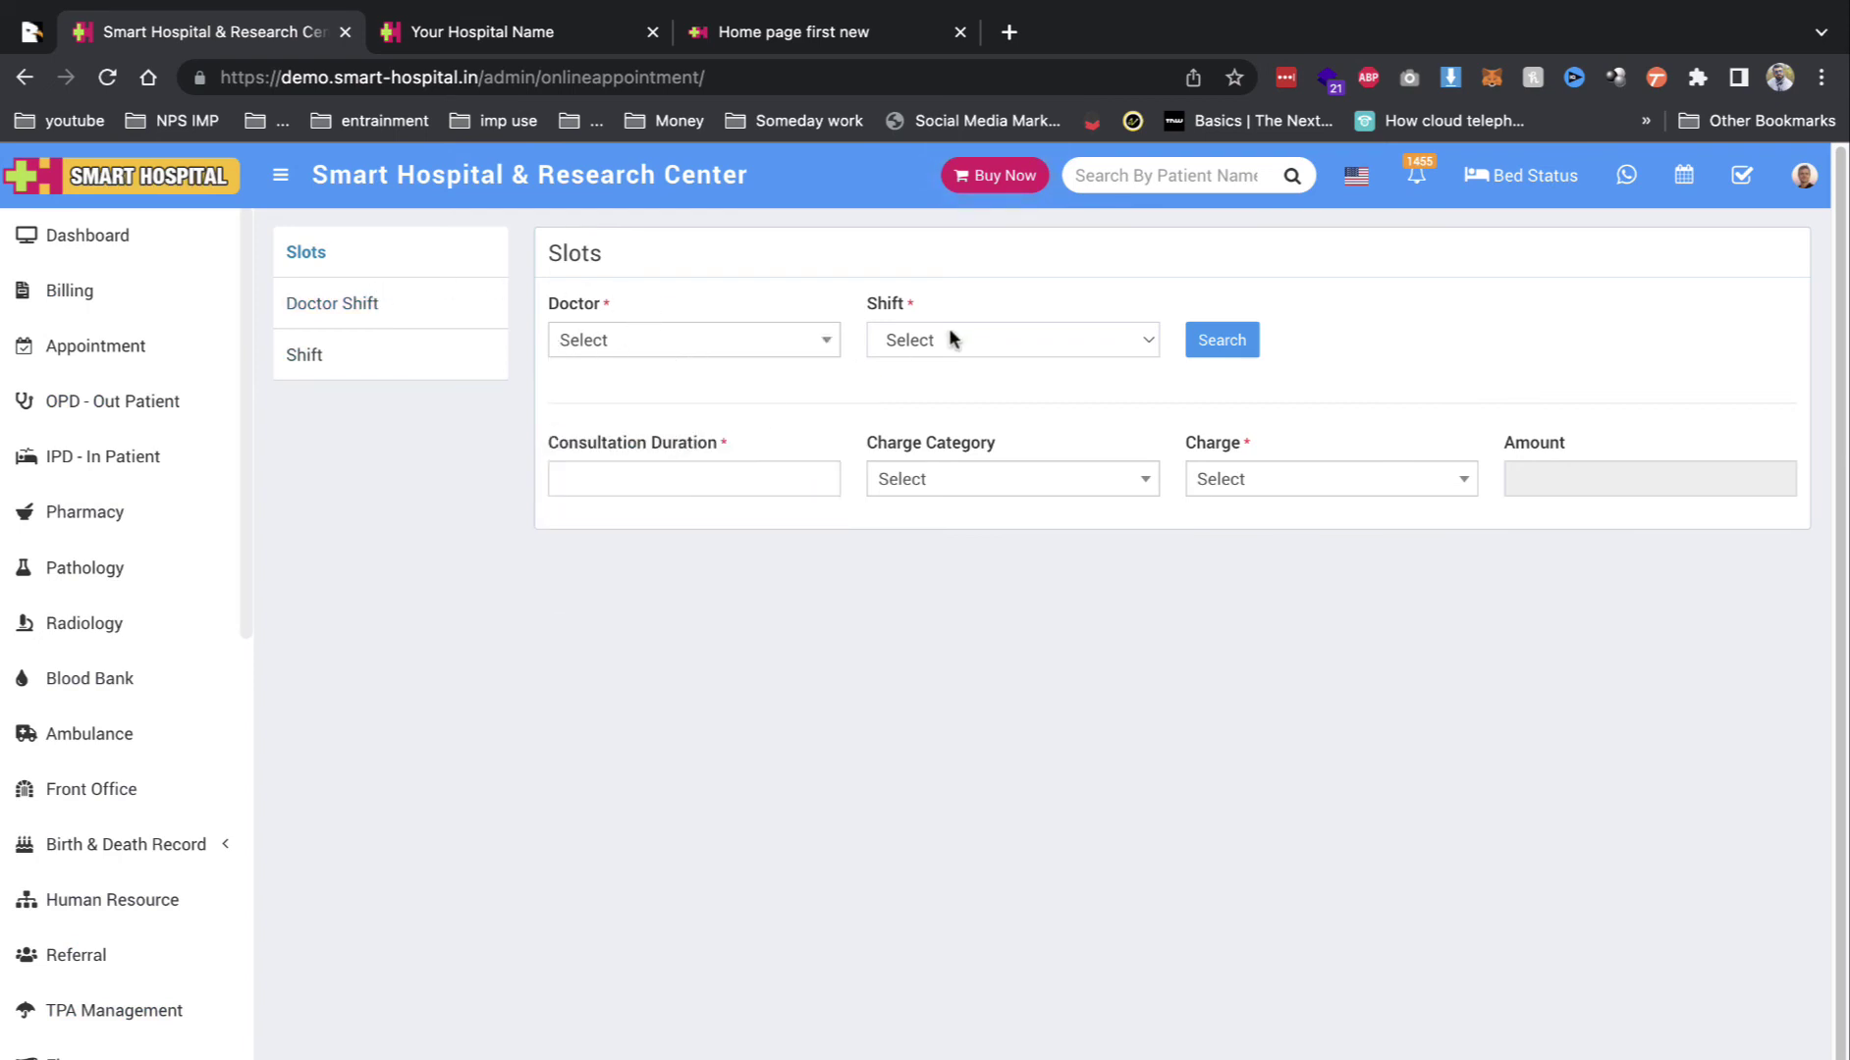
click(949, 340)
click(933, 379)
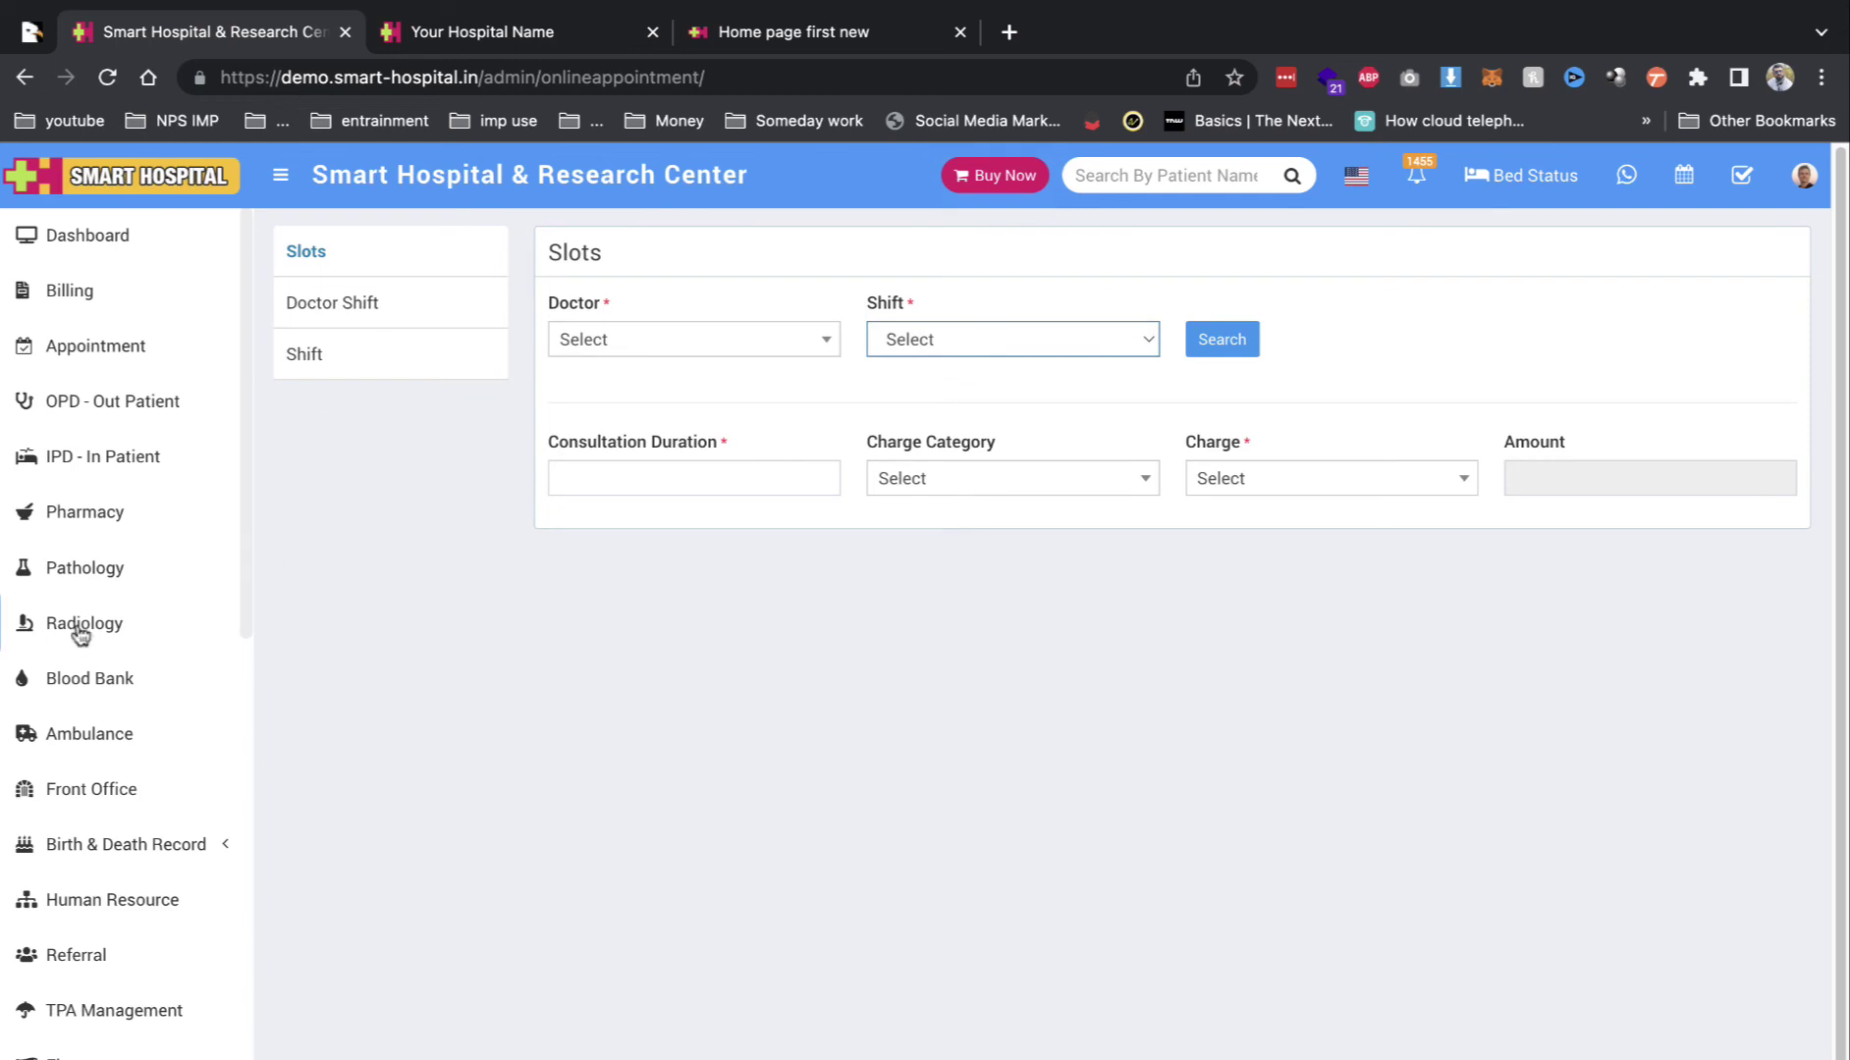
scroll(80, 634, down, 10)
scroll(178, 801, up, 10)
Step: Return to the dashboard and open the Staff Directory from the Doctor count card
click(108, 255)
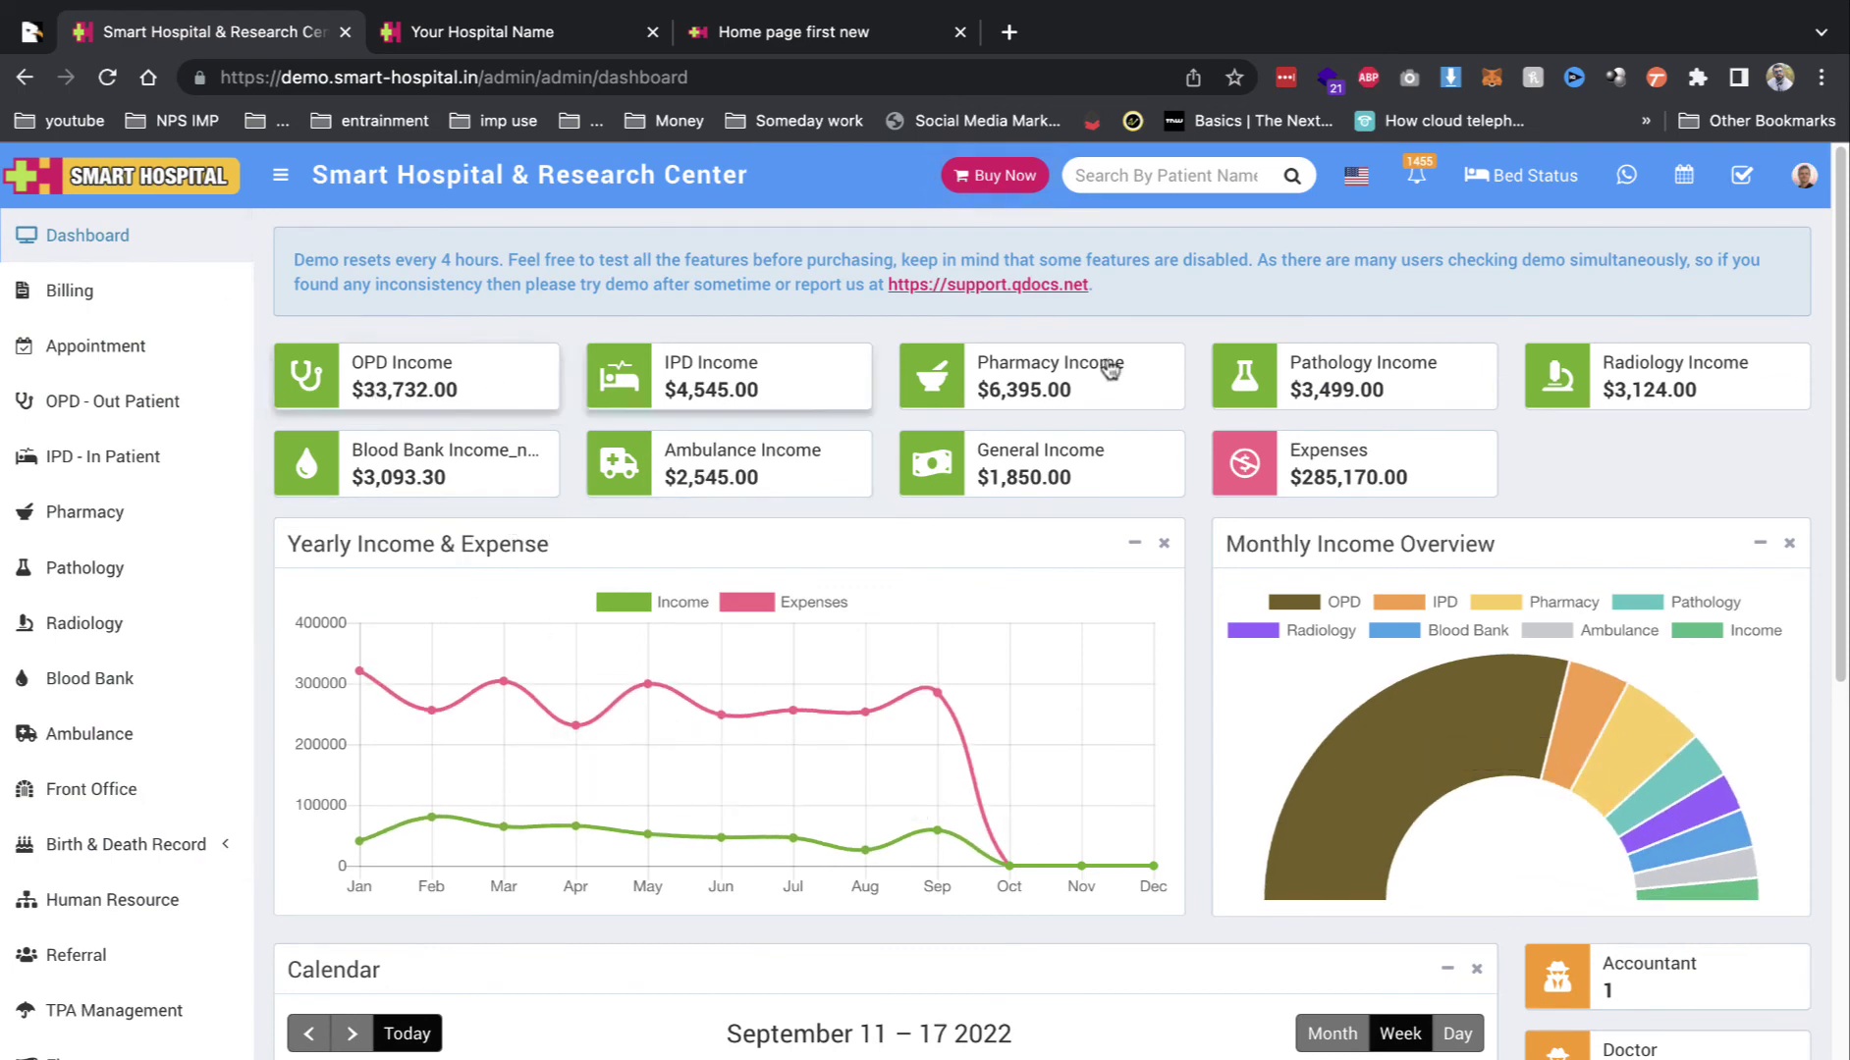
scroll(1610, 576, down, 4)
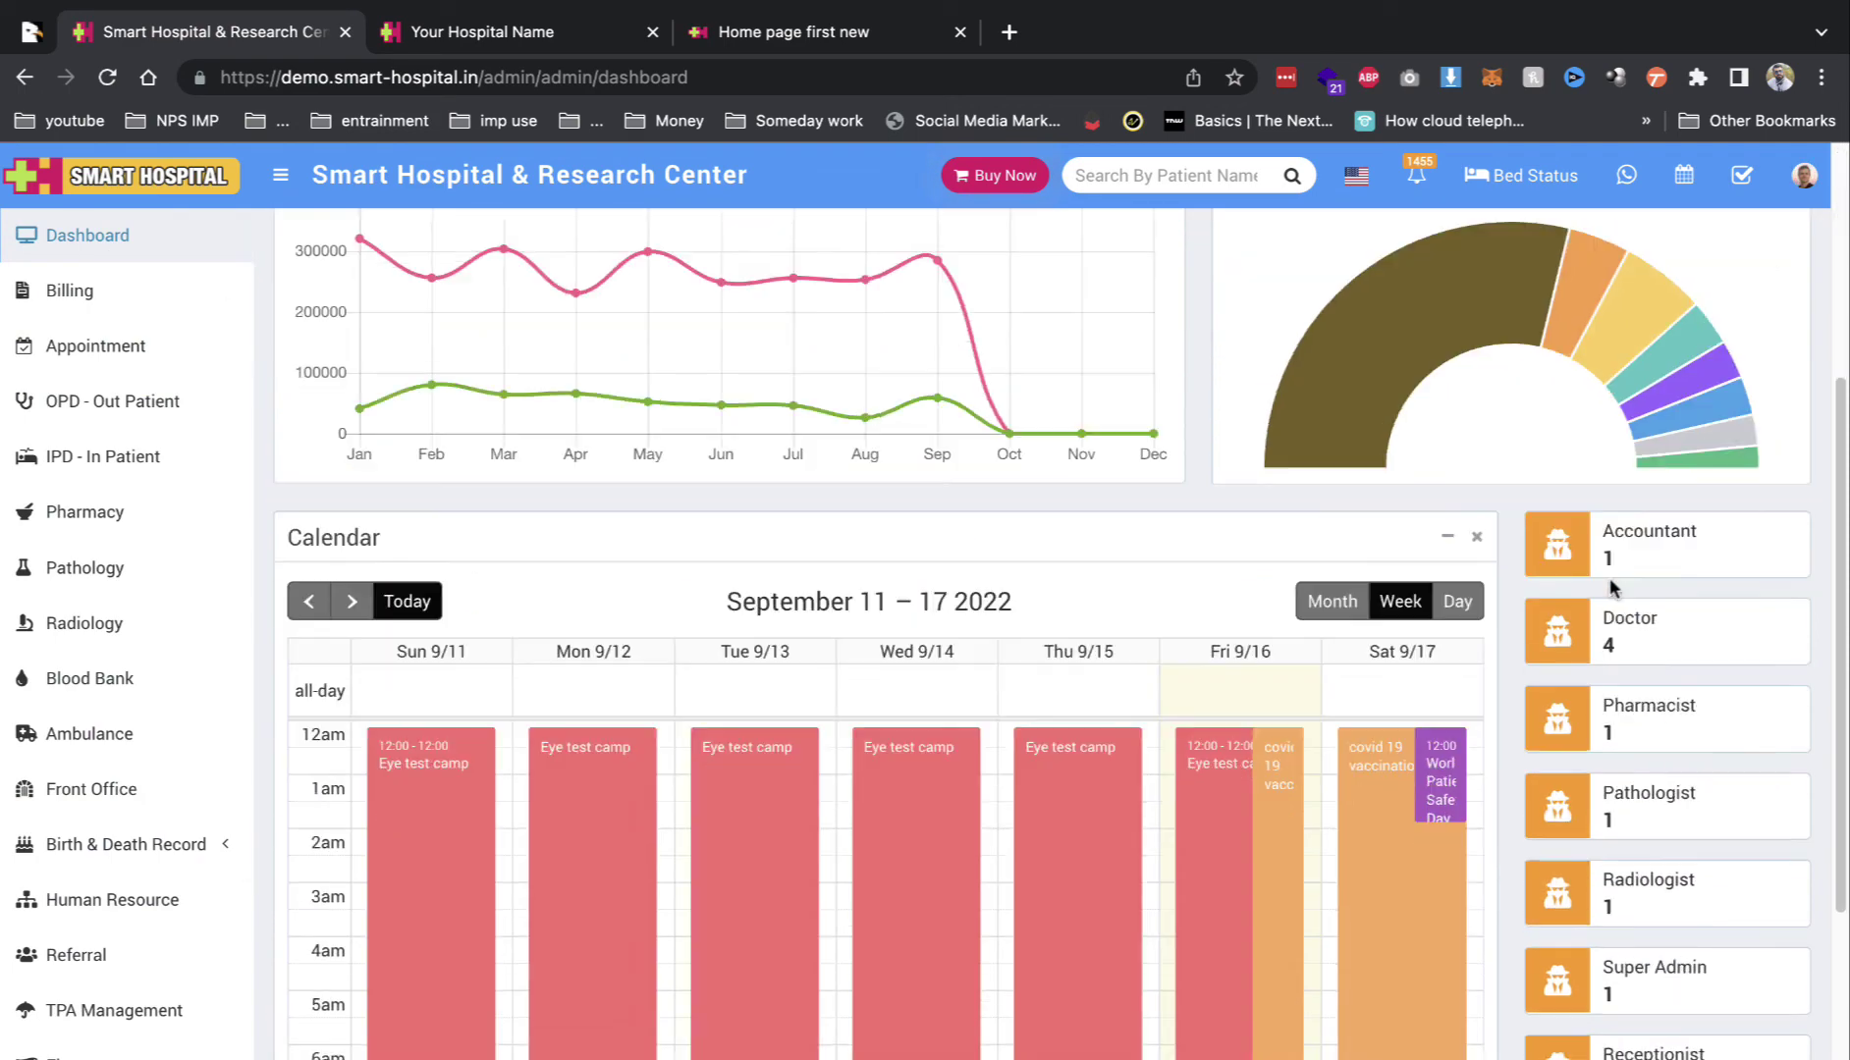
click(1690, 627)
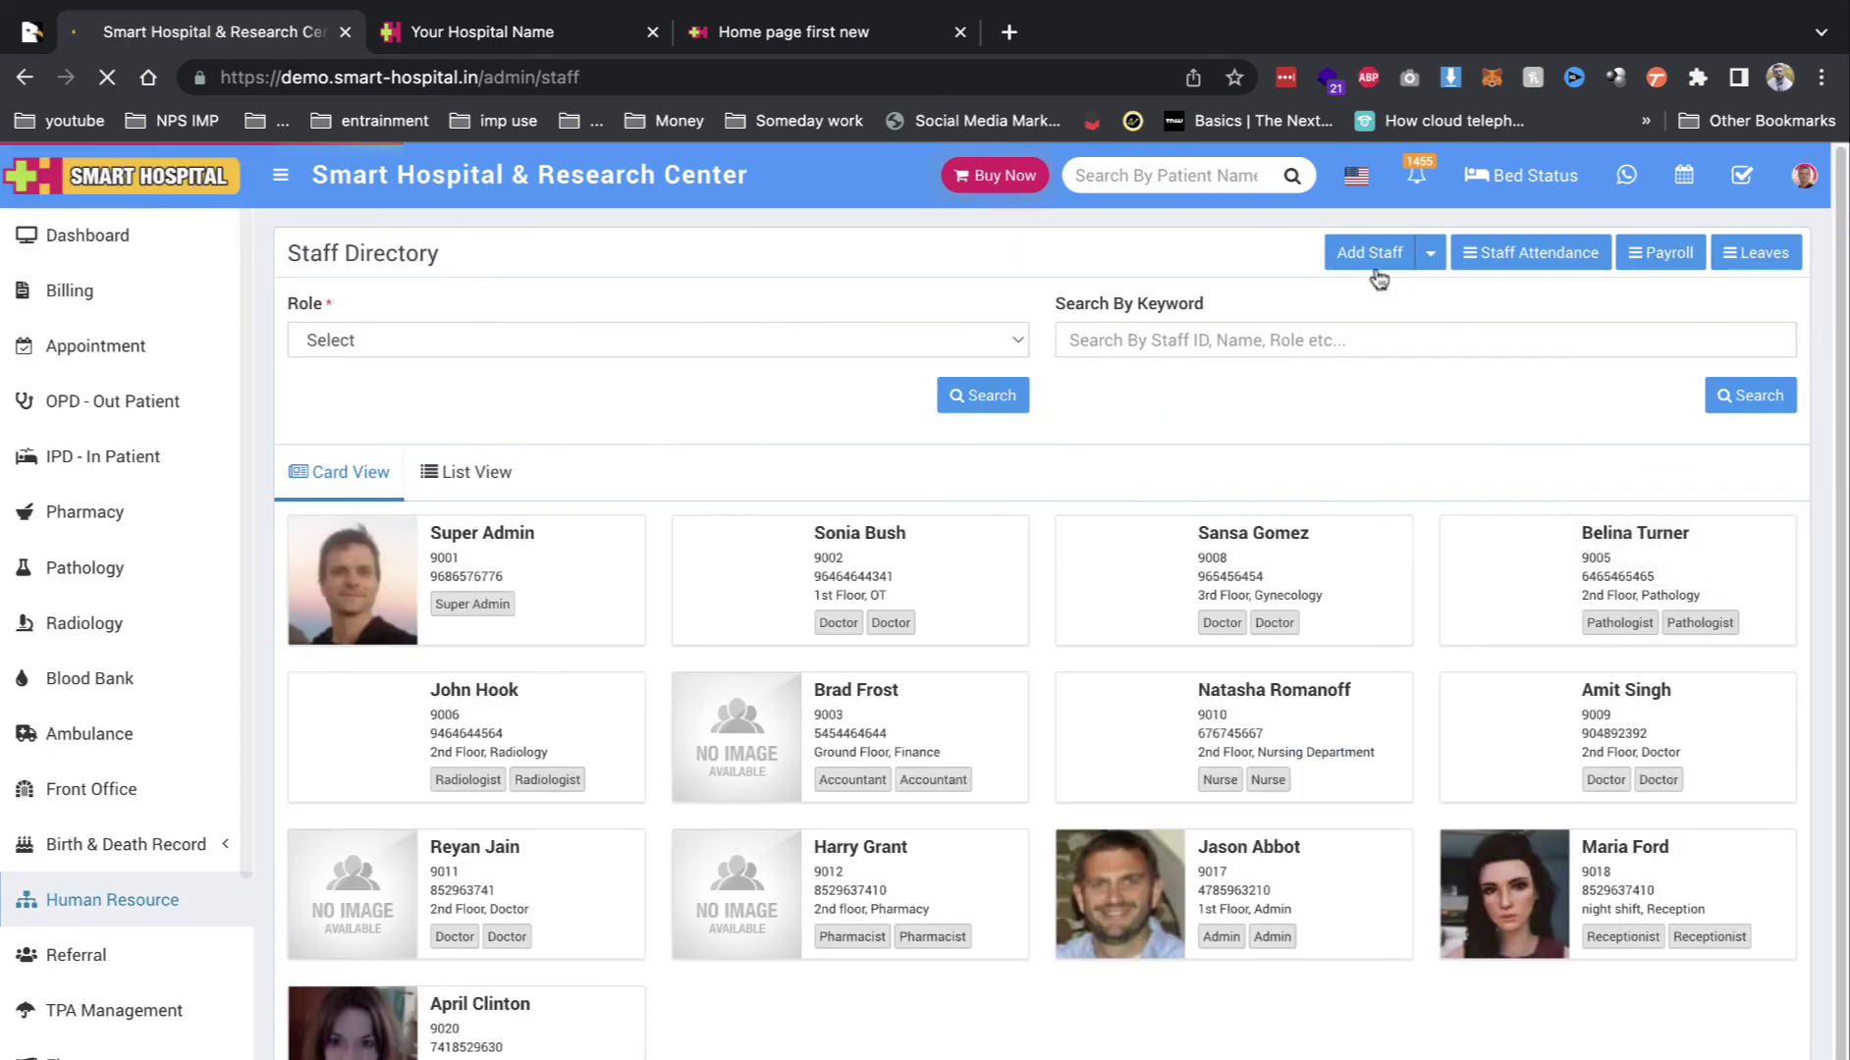
Step: Open a blank Add Staff form and check its Role, Designation, Department and Specialist dropdowns
click(1369, 255)
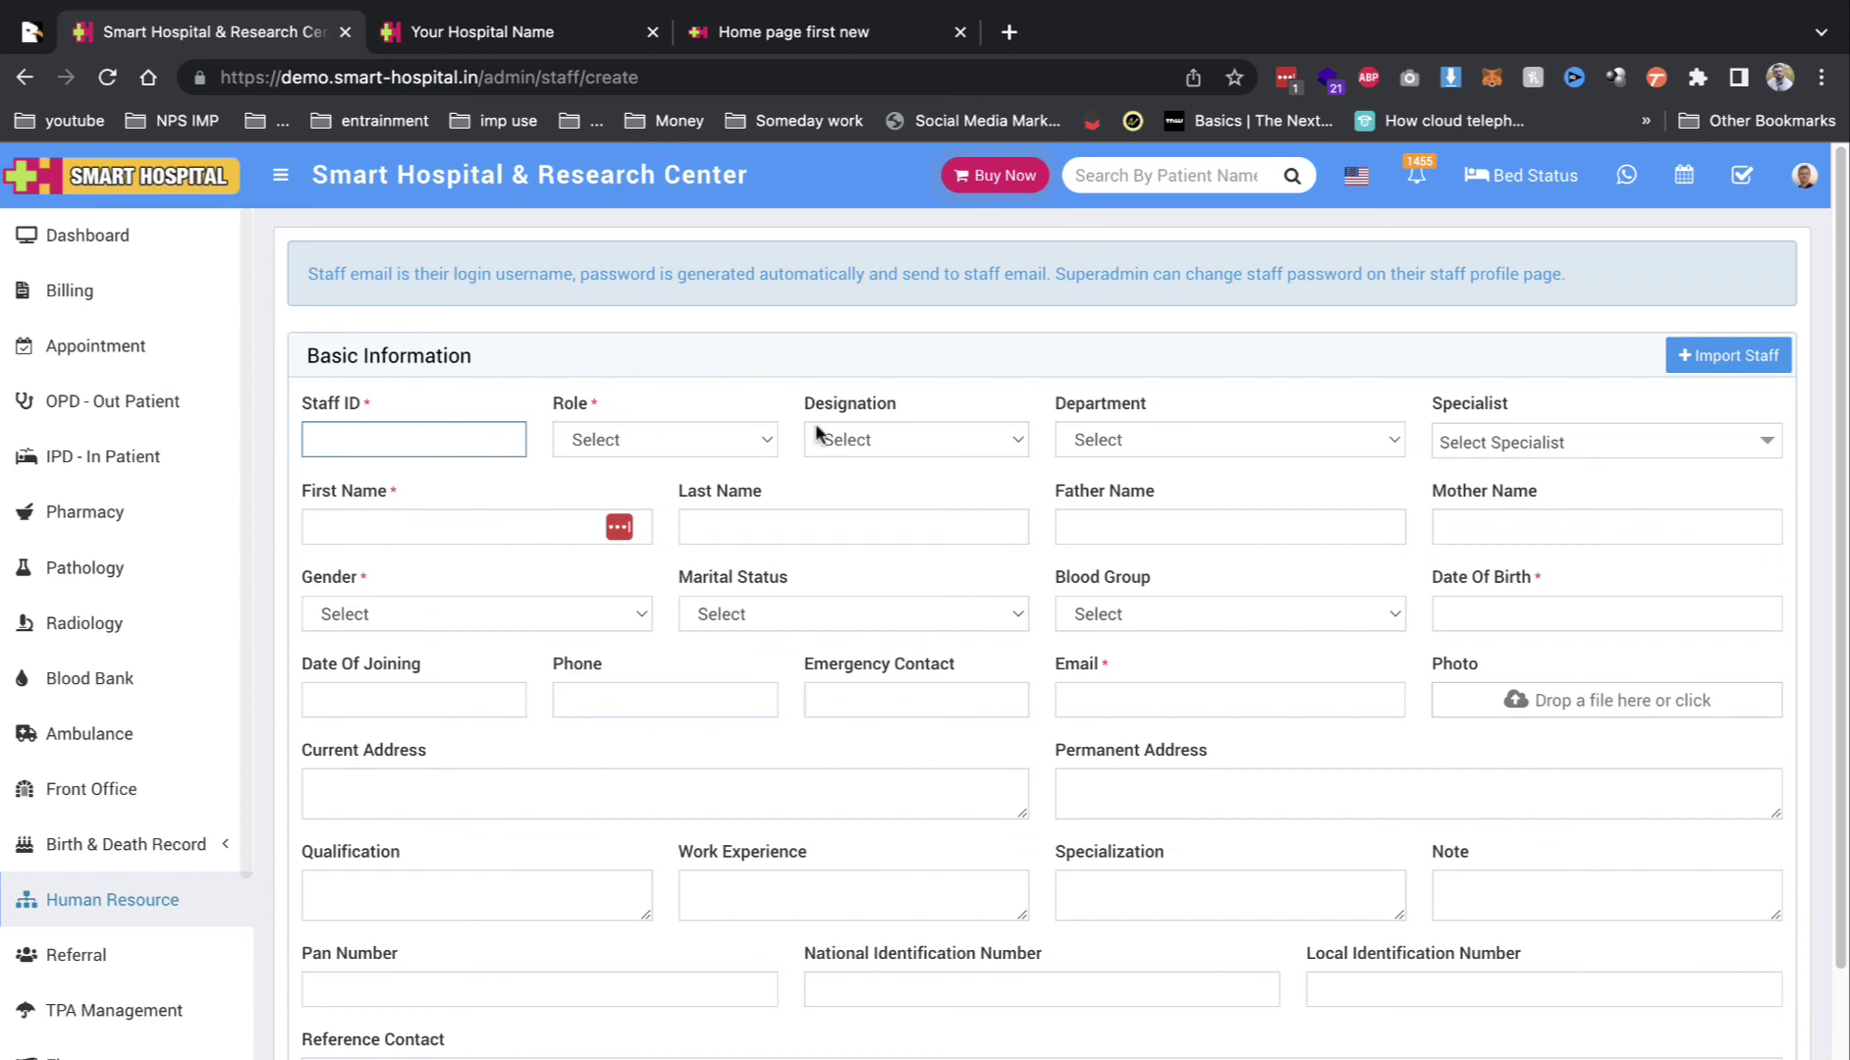
click(671, 430)
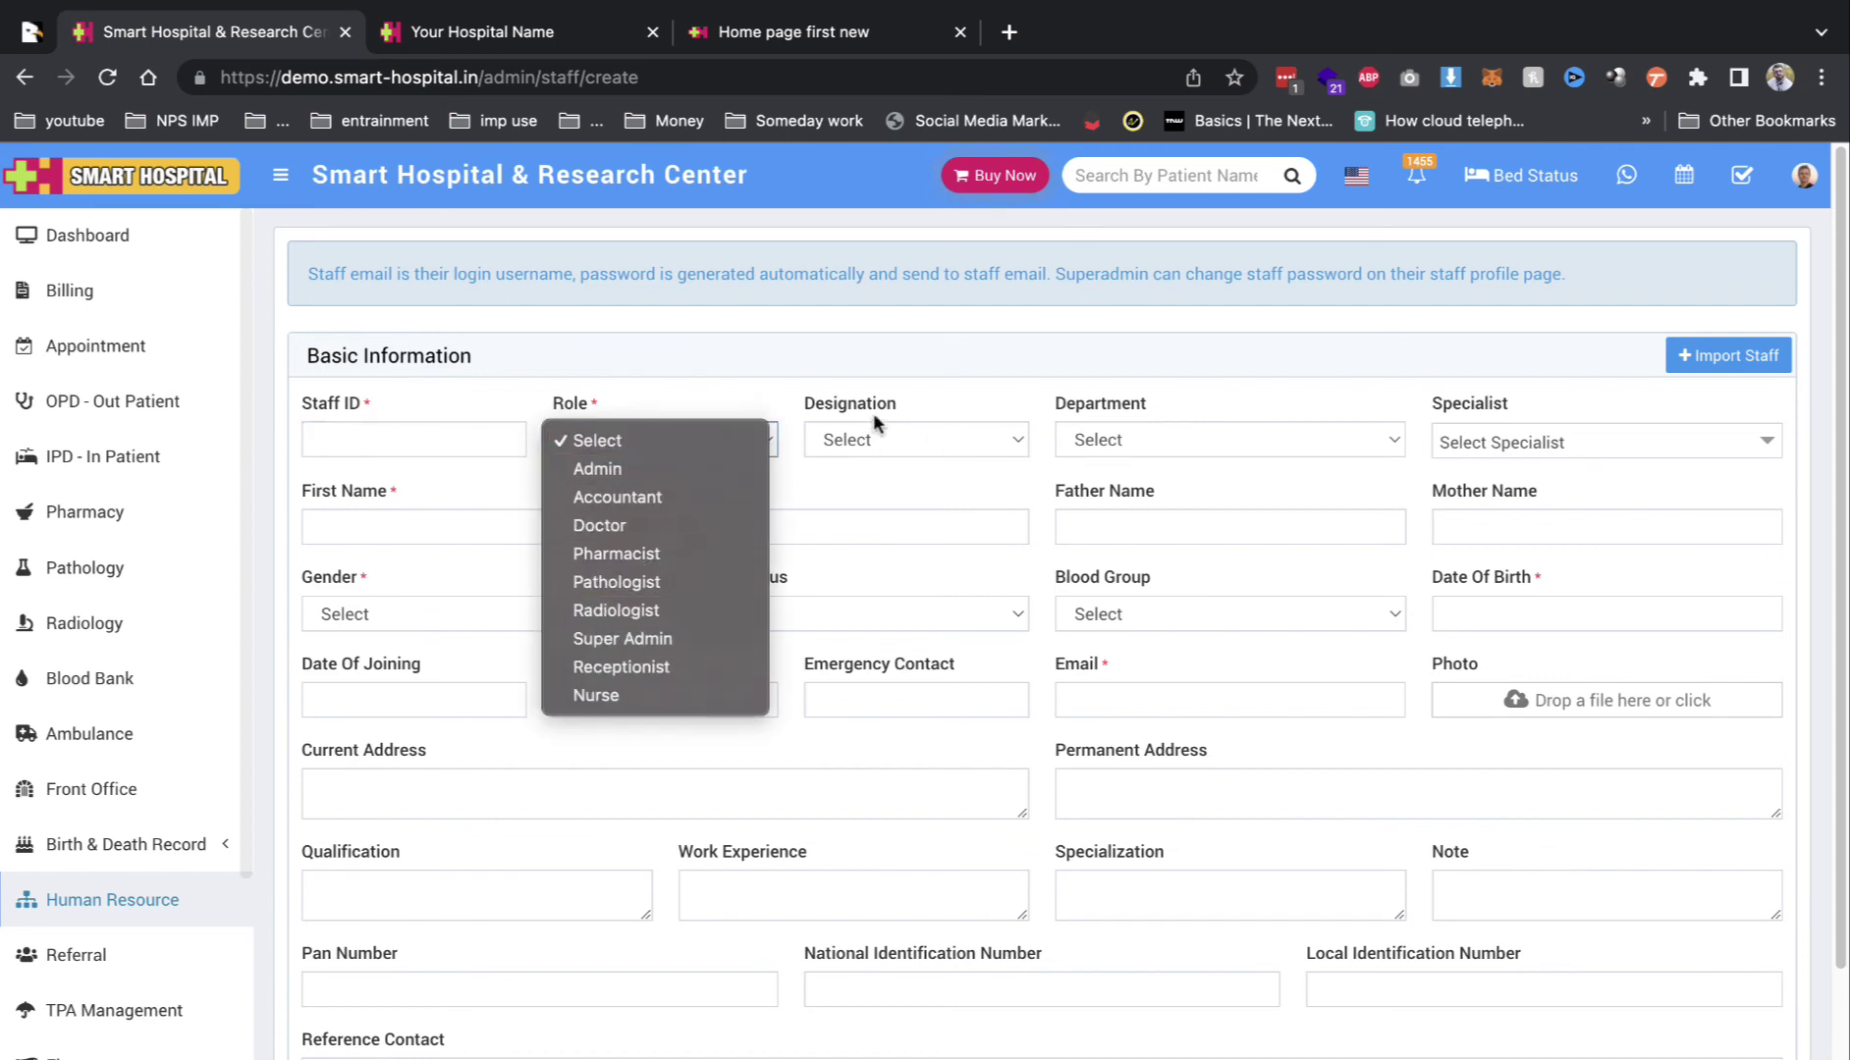
click(908, 440)
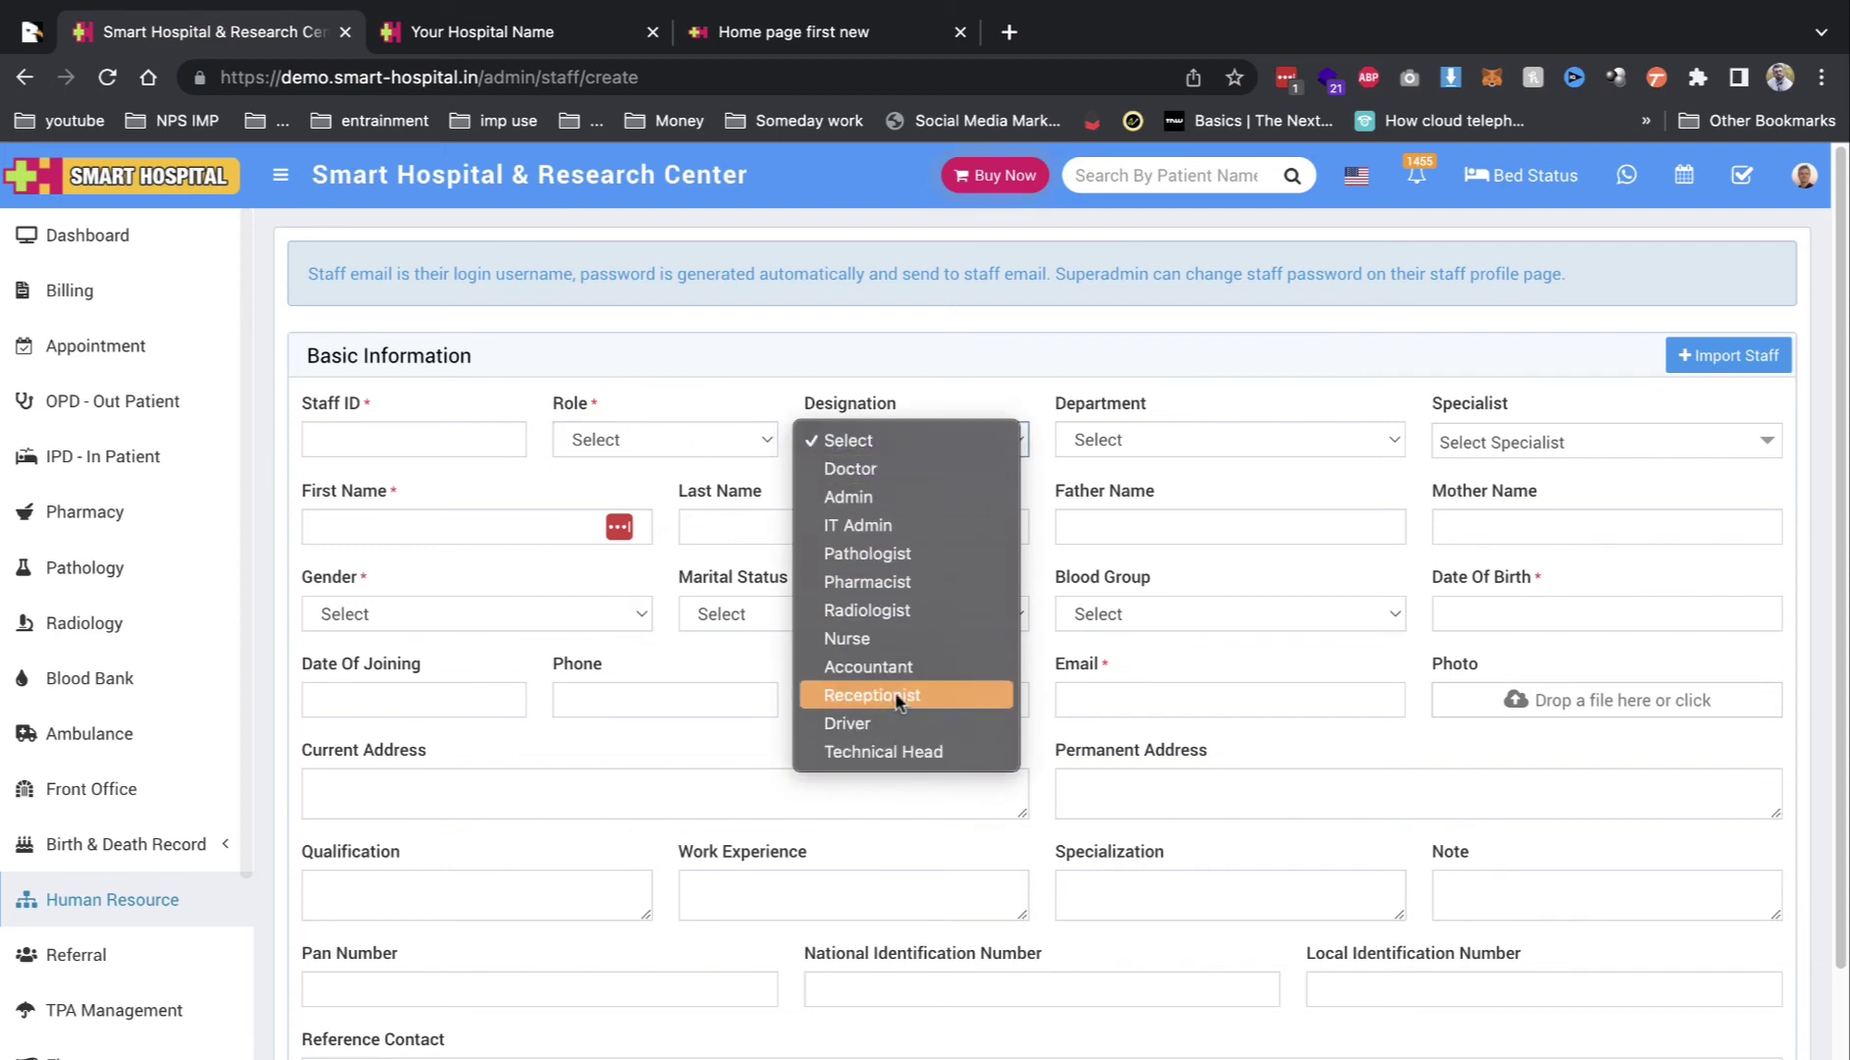
click(1374, 439)
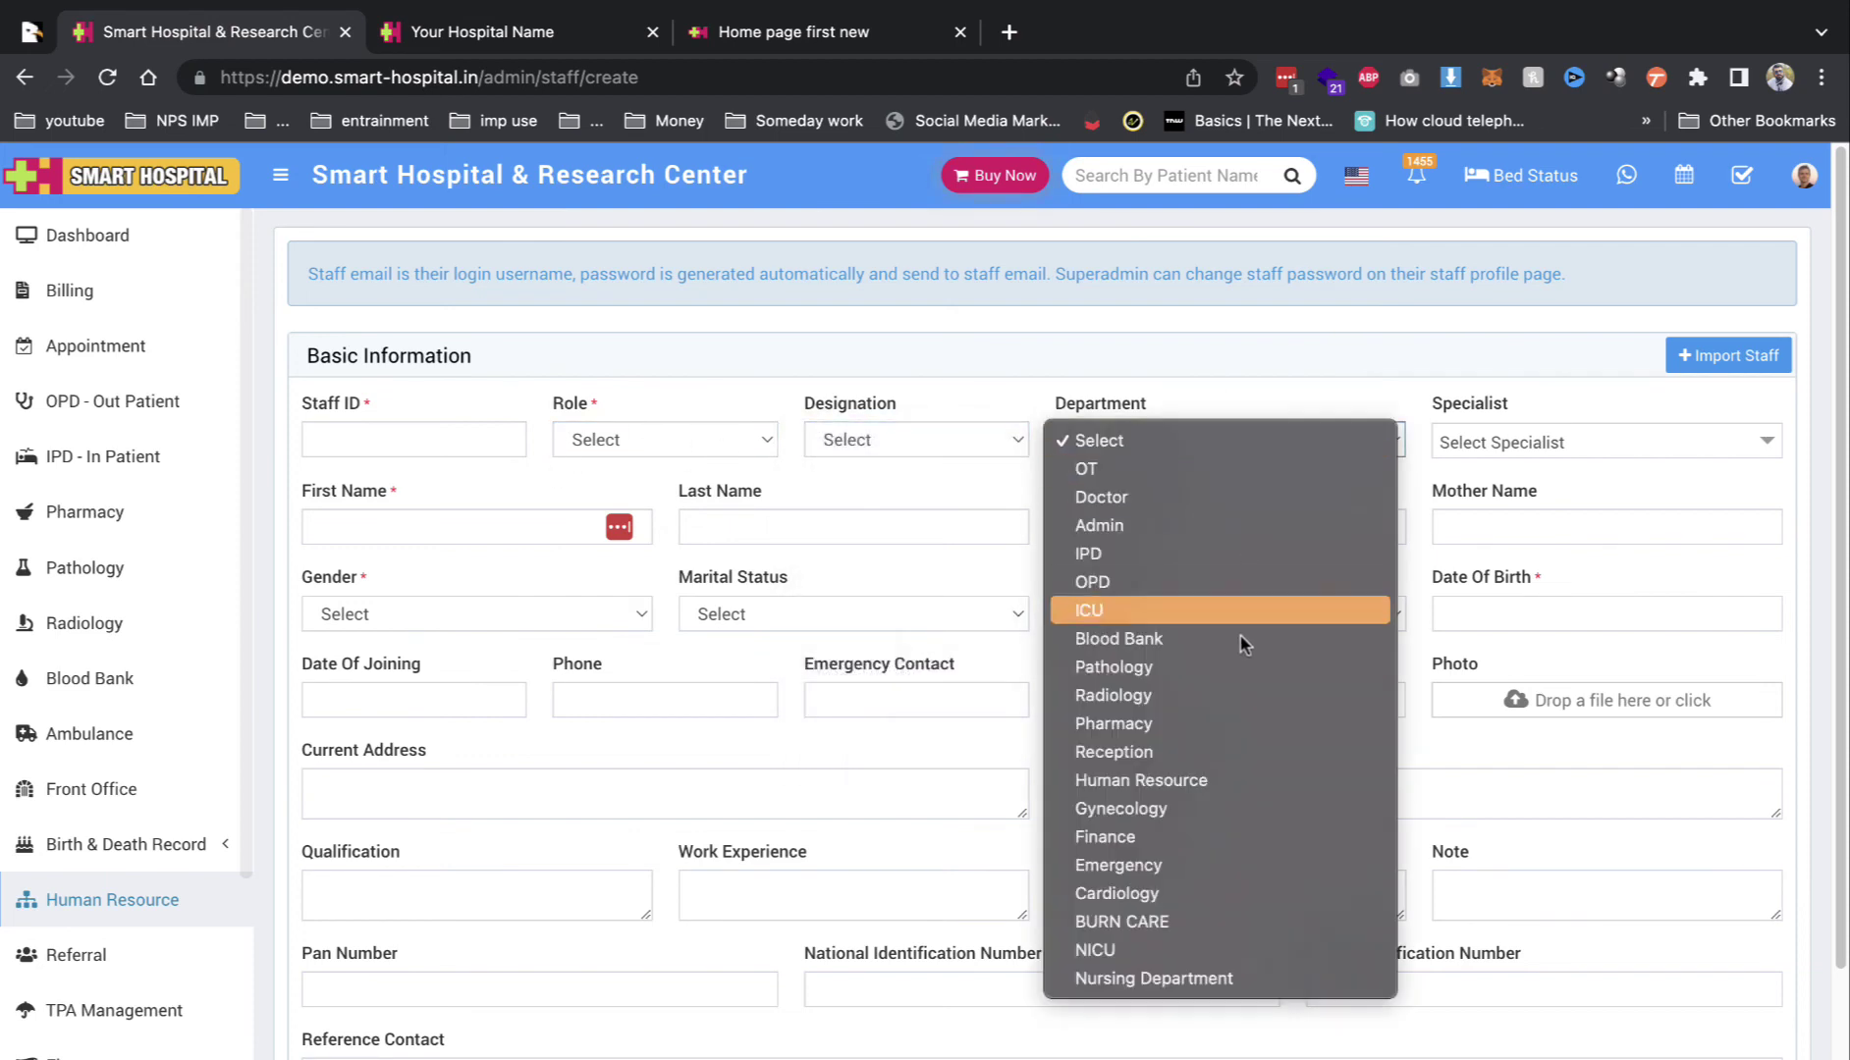
click(1569, 452)
click(1573, 453)
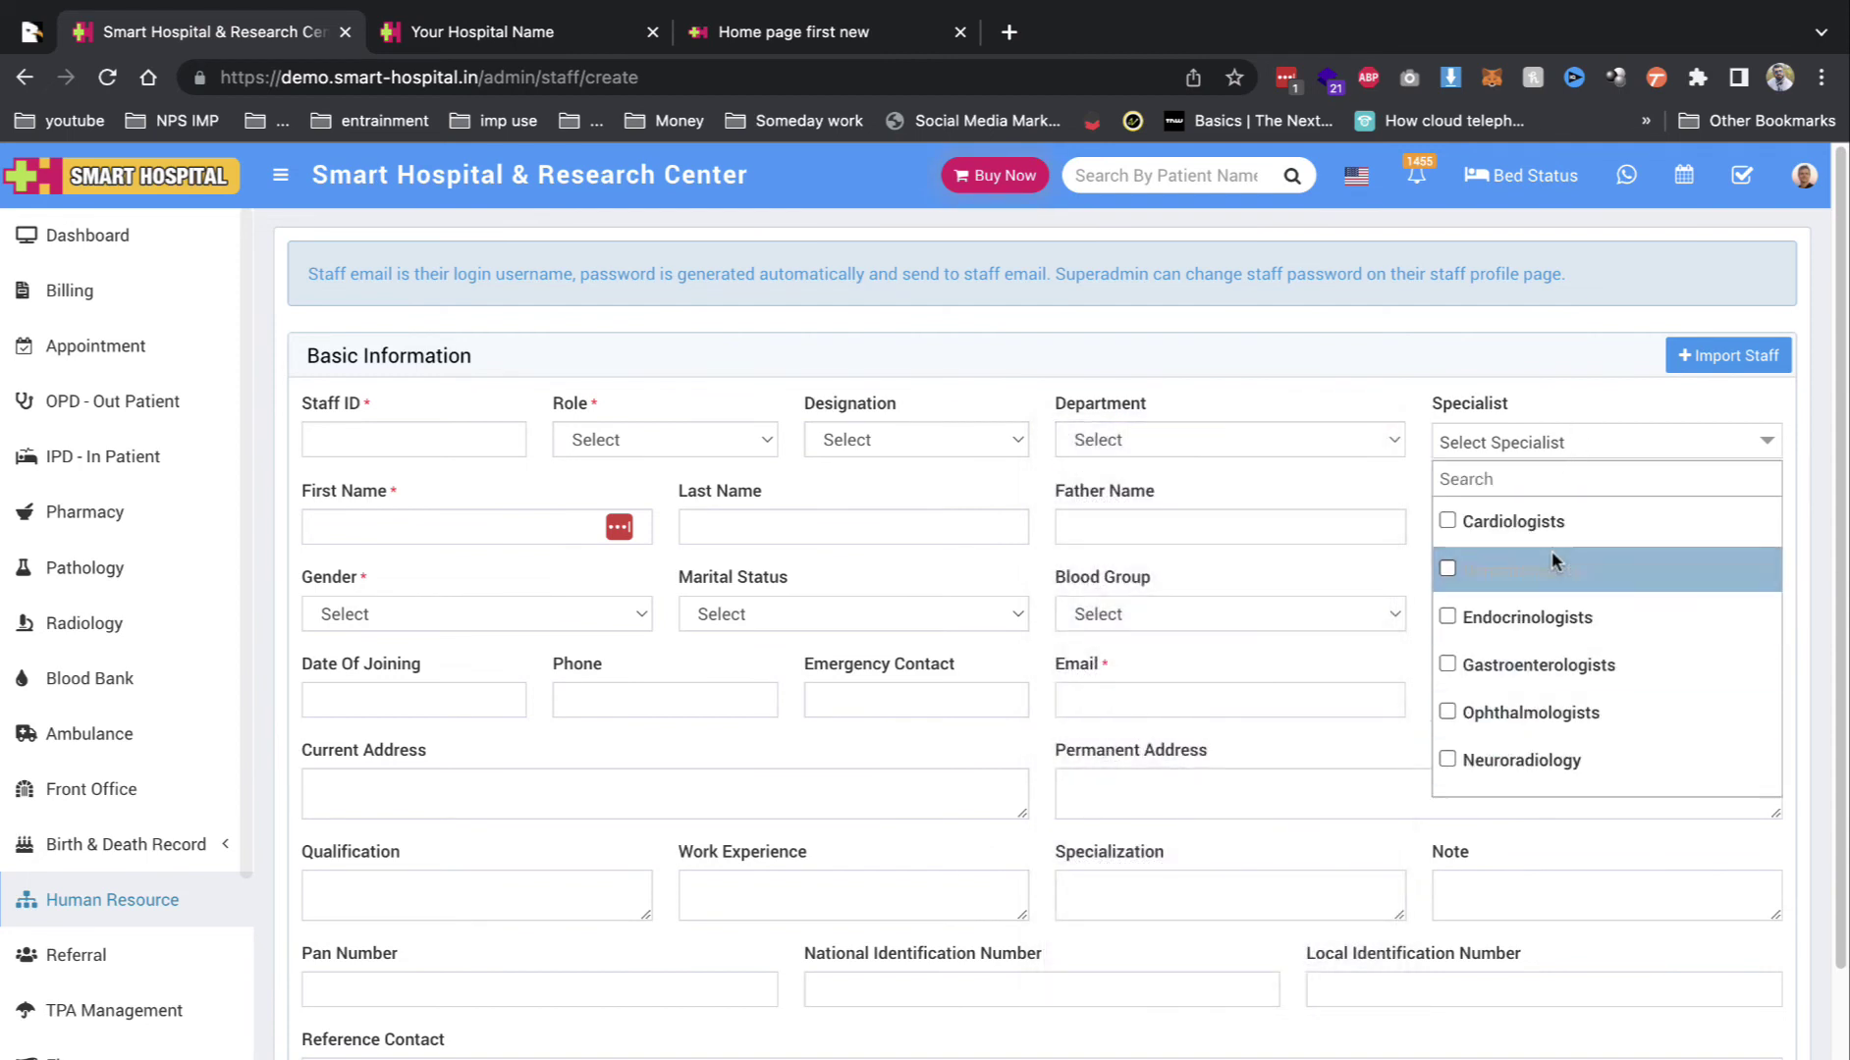
Step: Expand Add More Details to review extra staff fields, then revisit TPA Management and the dashboard
scroll(1550, 555, down, 2)
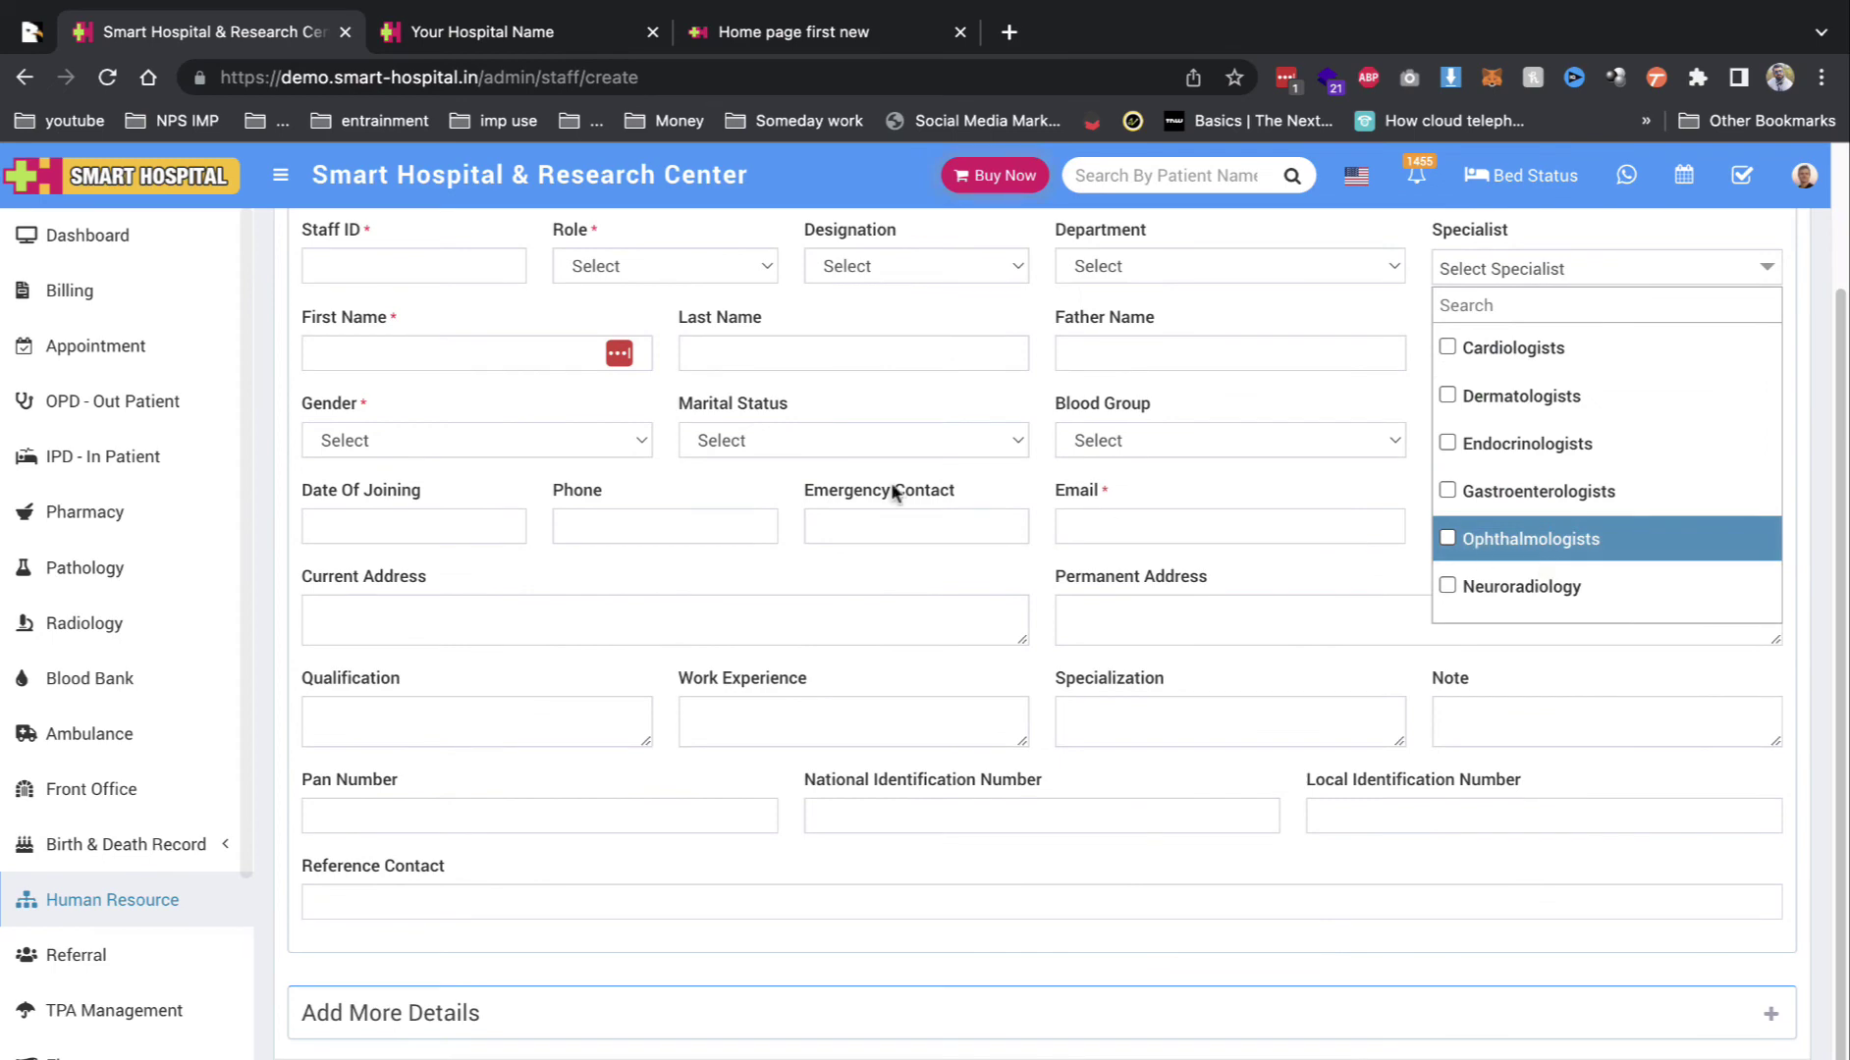
scroll(891, 483, down, 1)
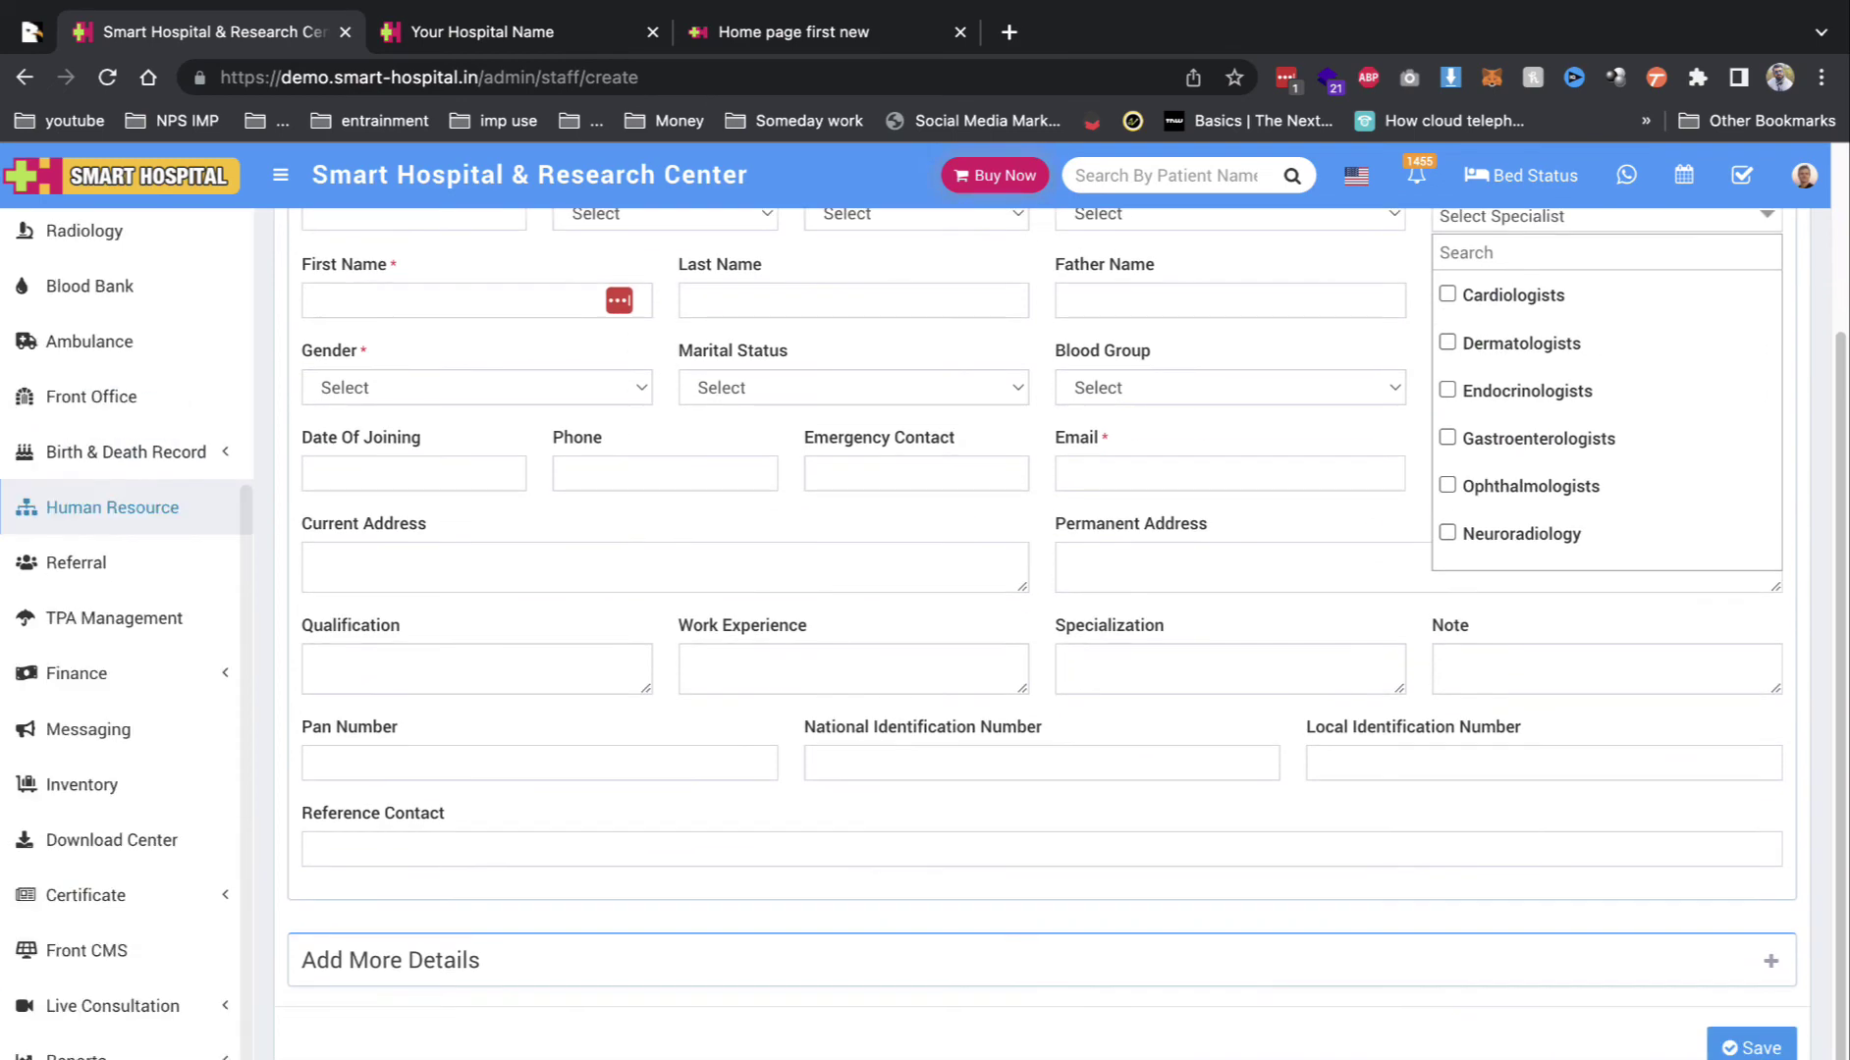
scroll(967, 643, up, 1)
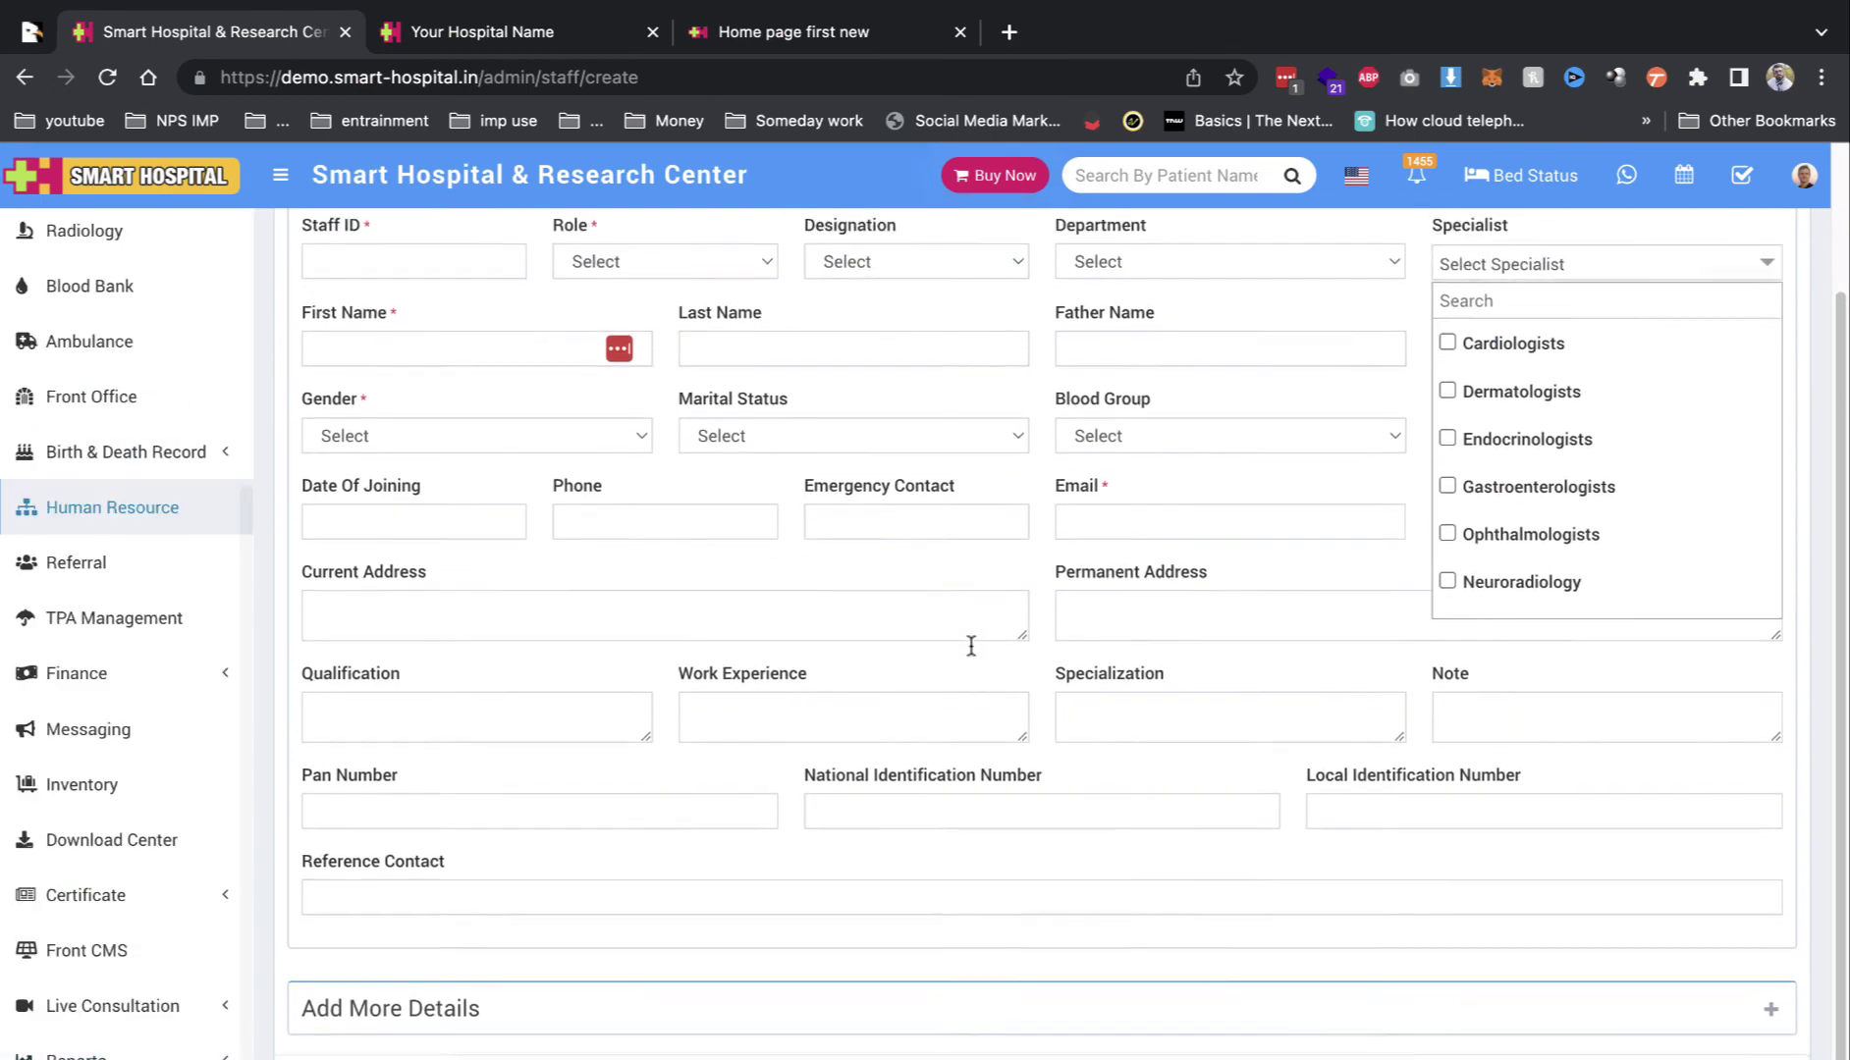
click(1043, 1019)
scroll(582, 793, down, 5)
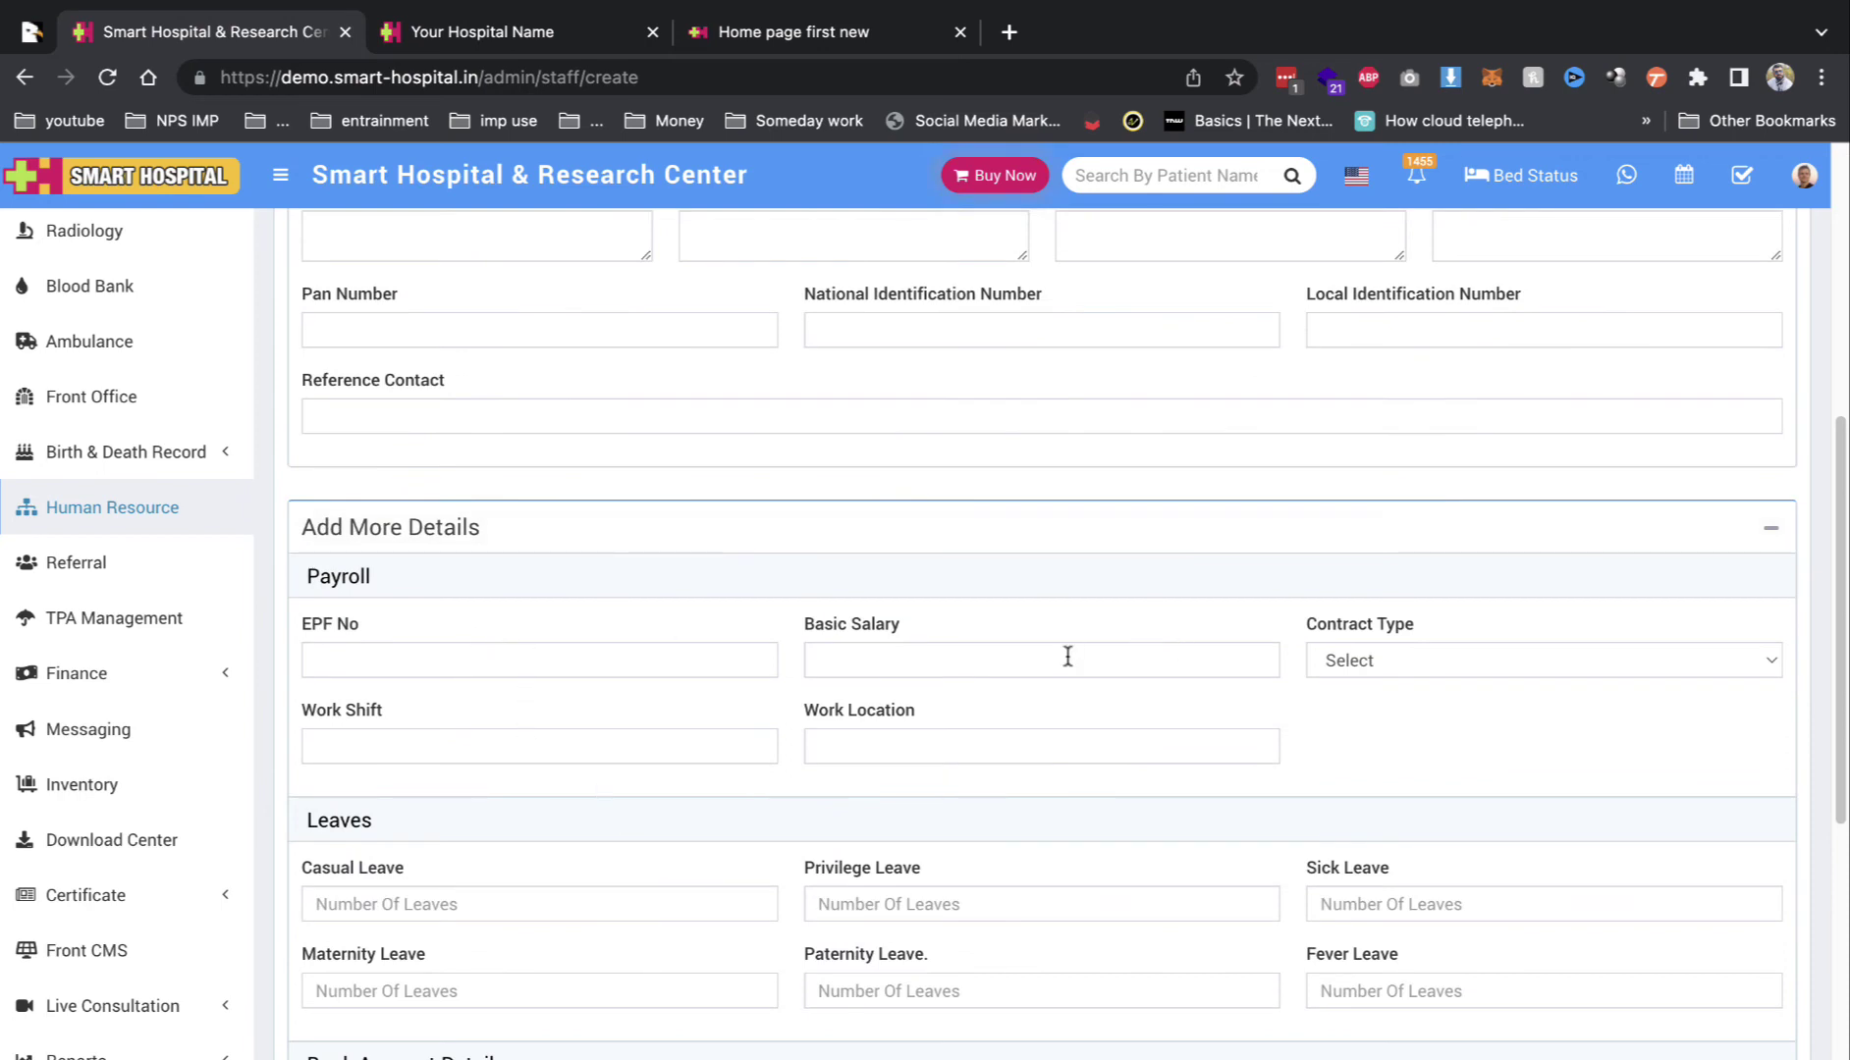
scroll(1246, 685, down, 2)
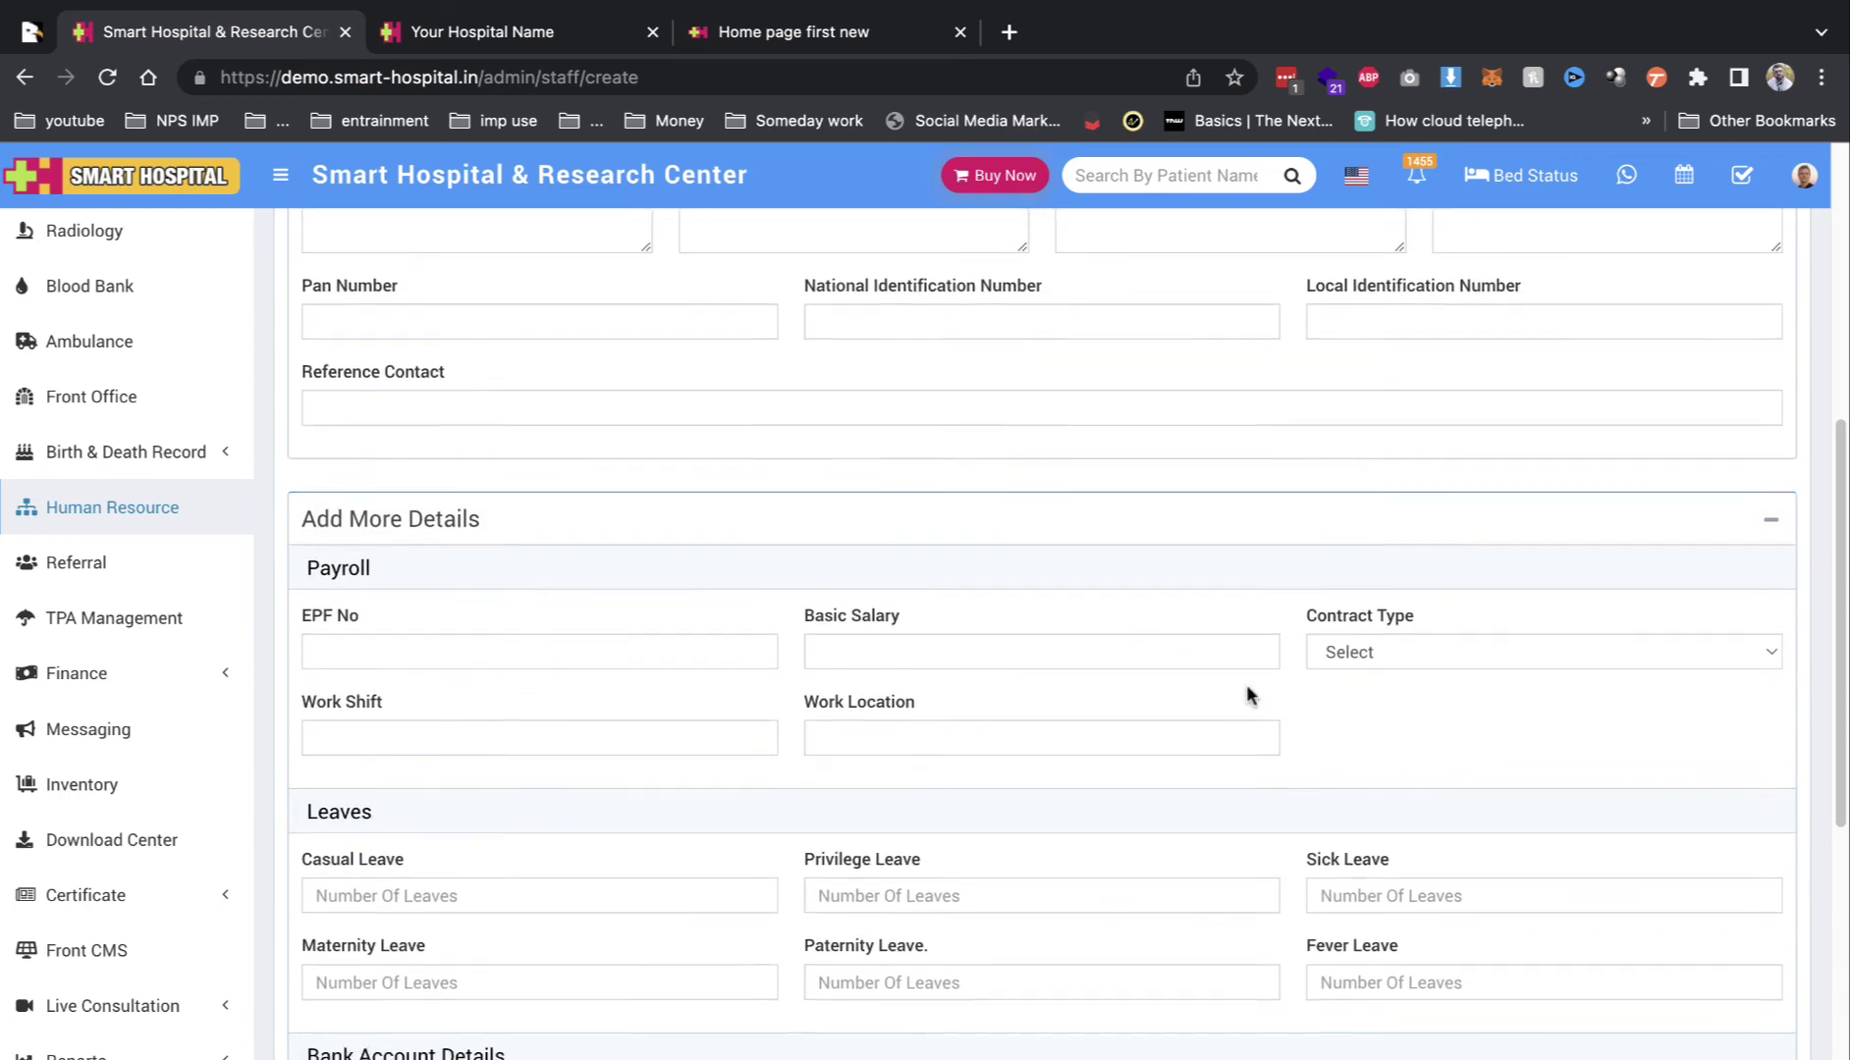
scroll(687, 712, down, 1)
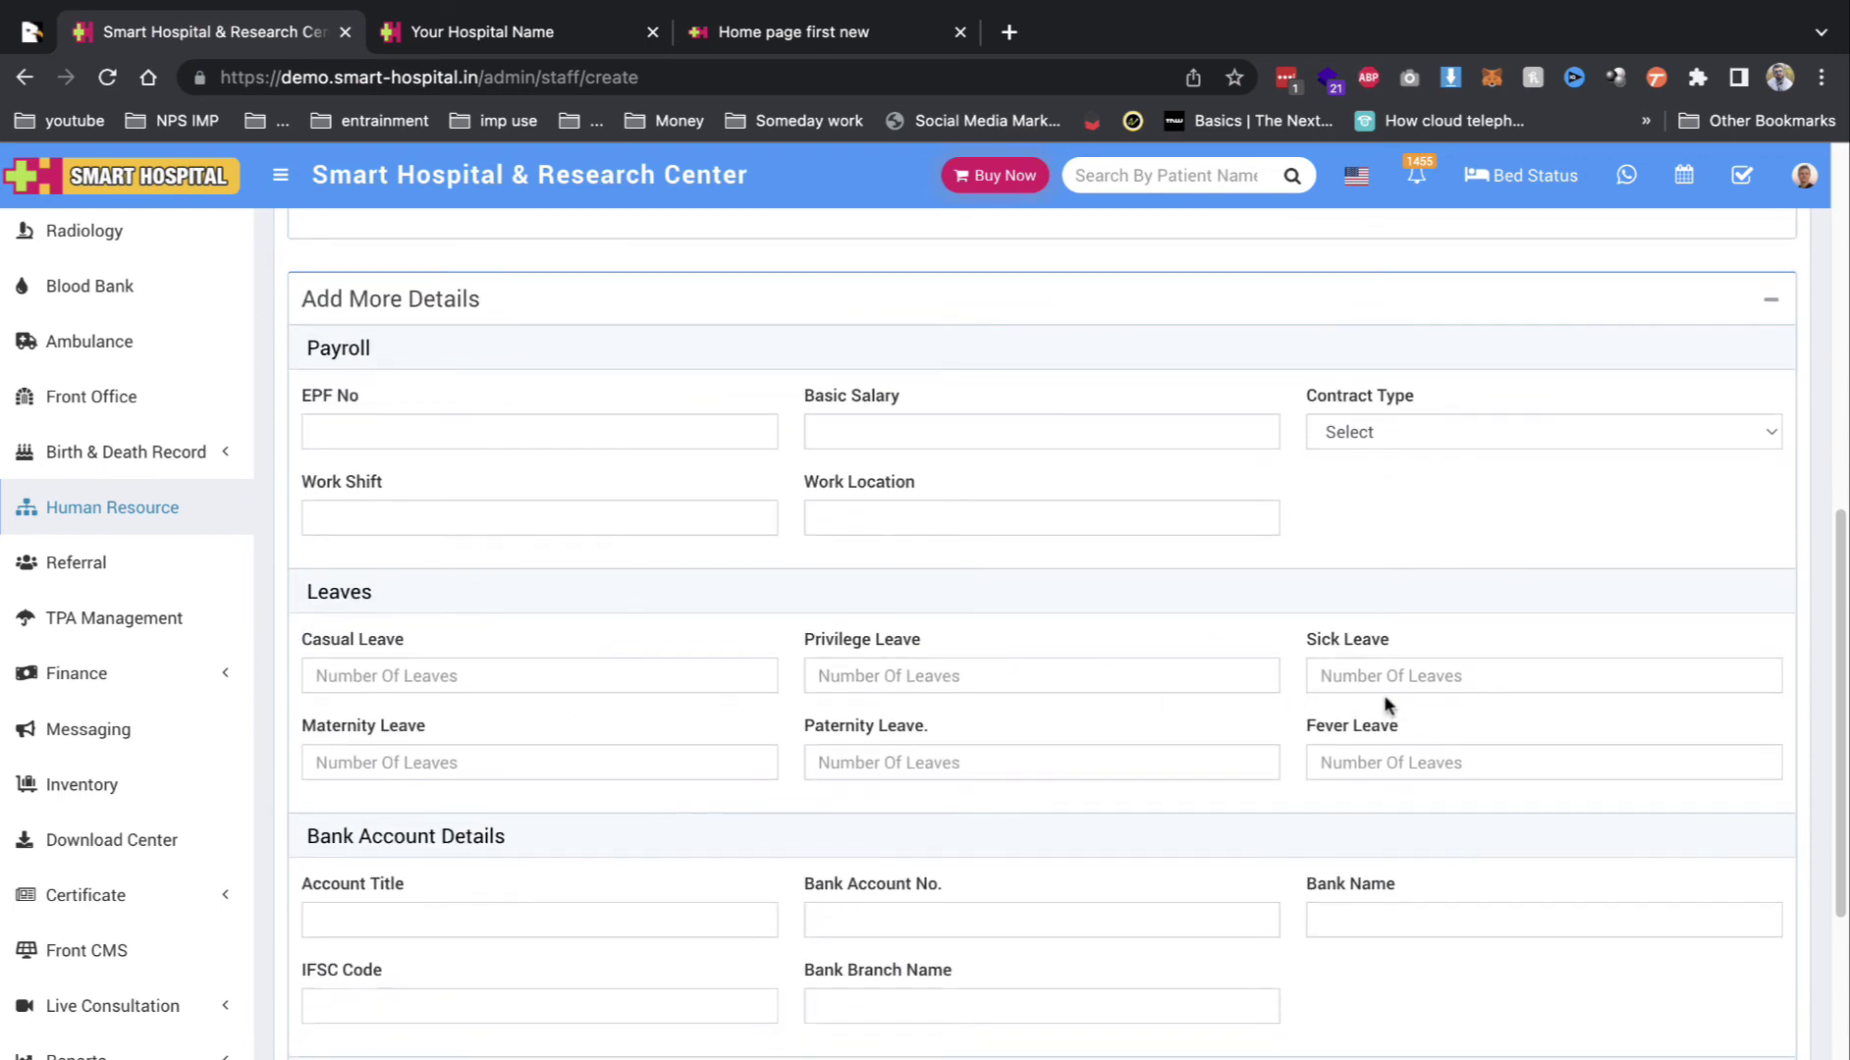
scroll(1369, 703, down, 6)
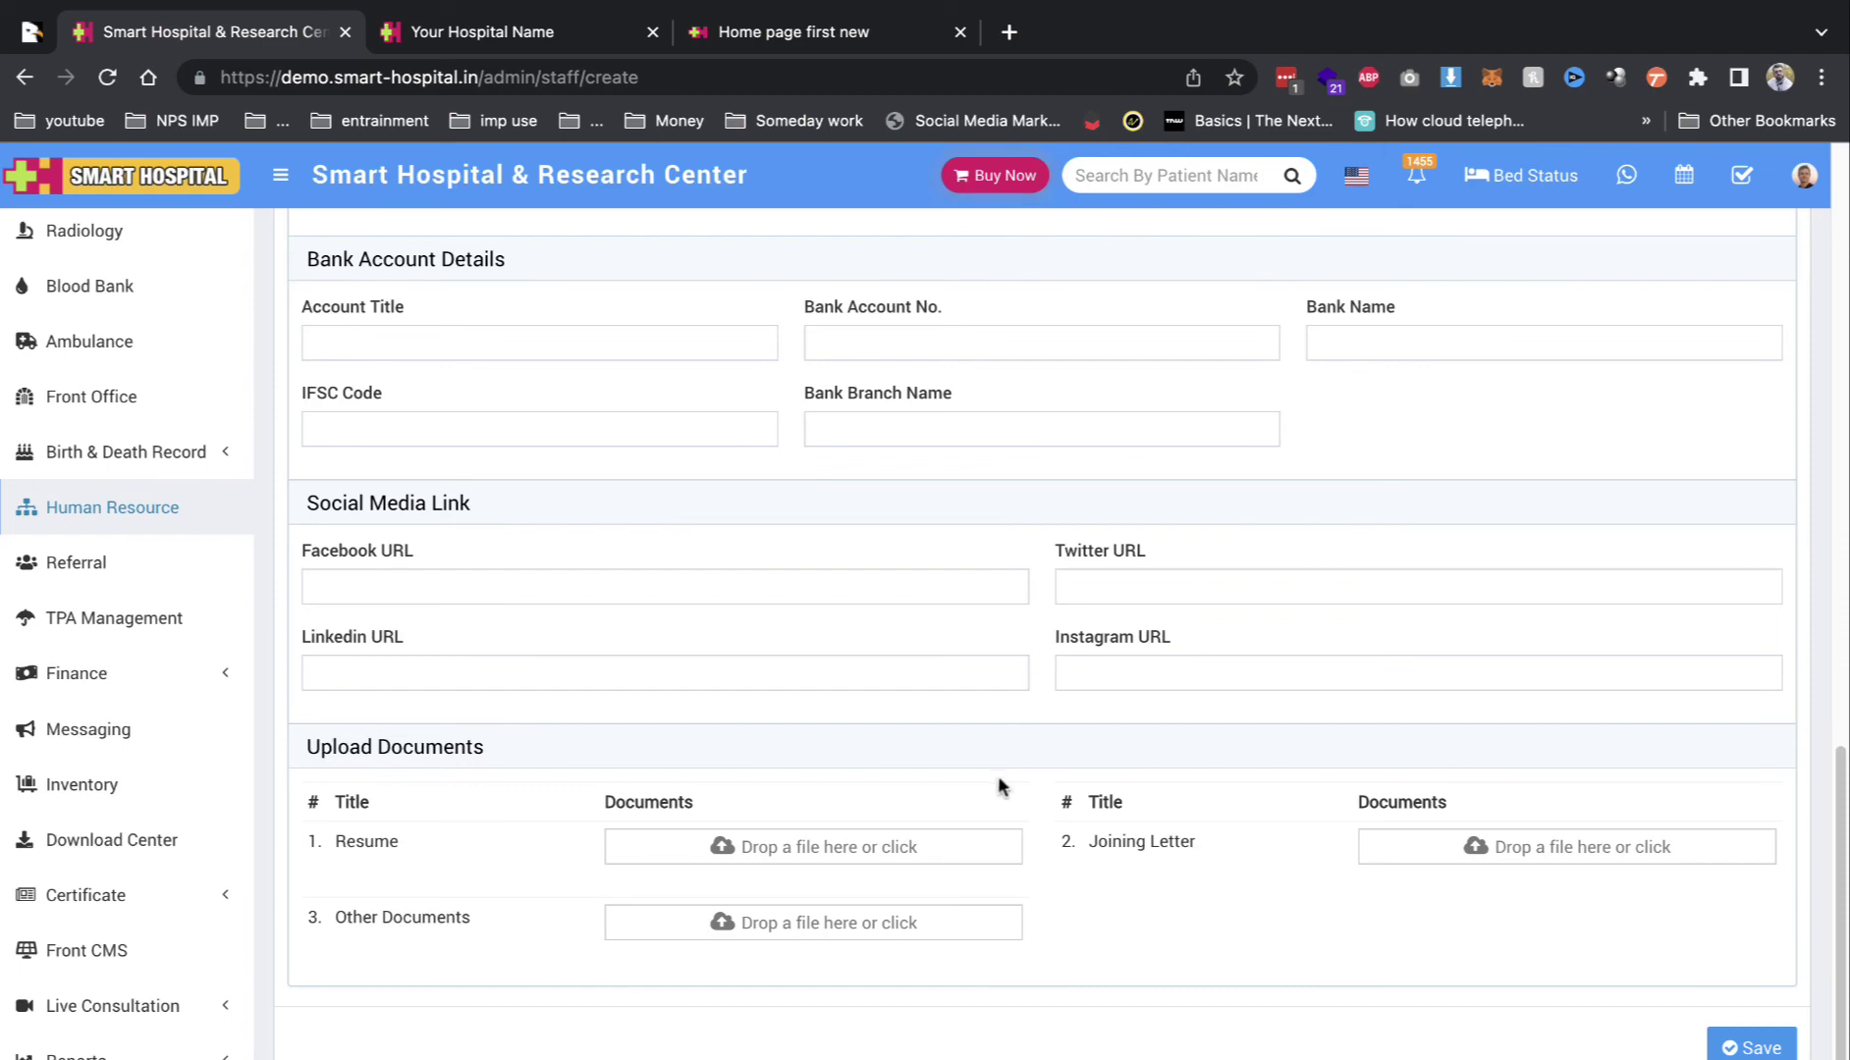
scroll(708, 696, up, 15)
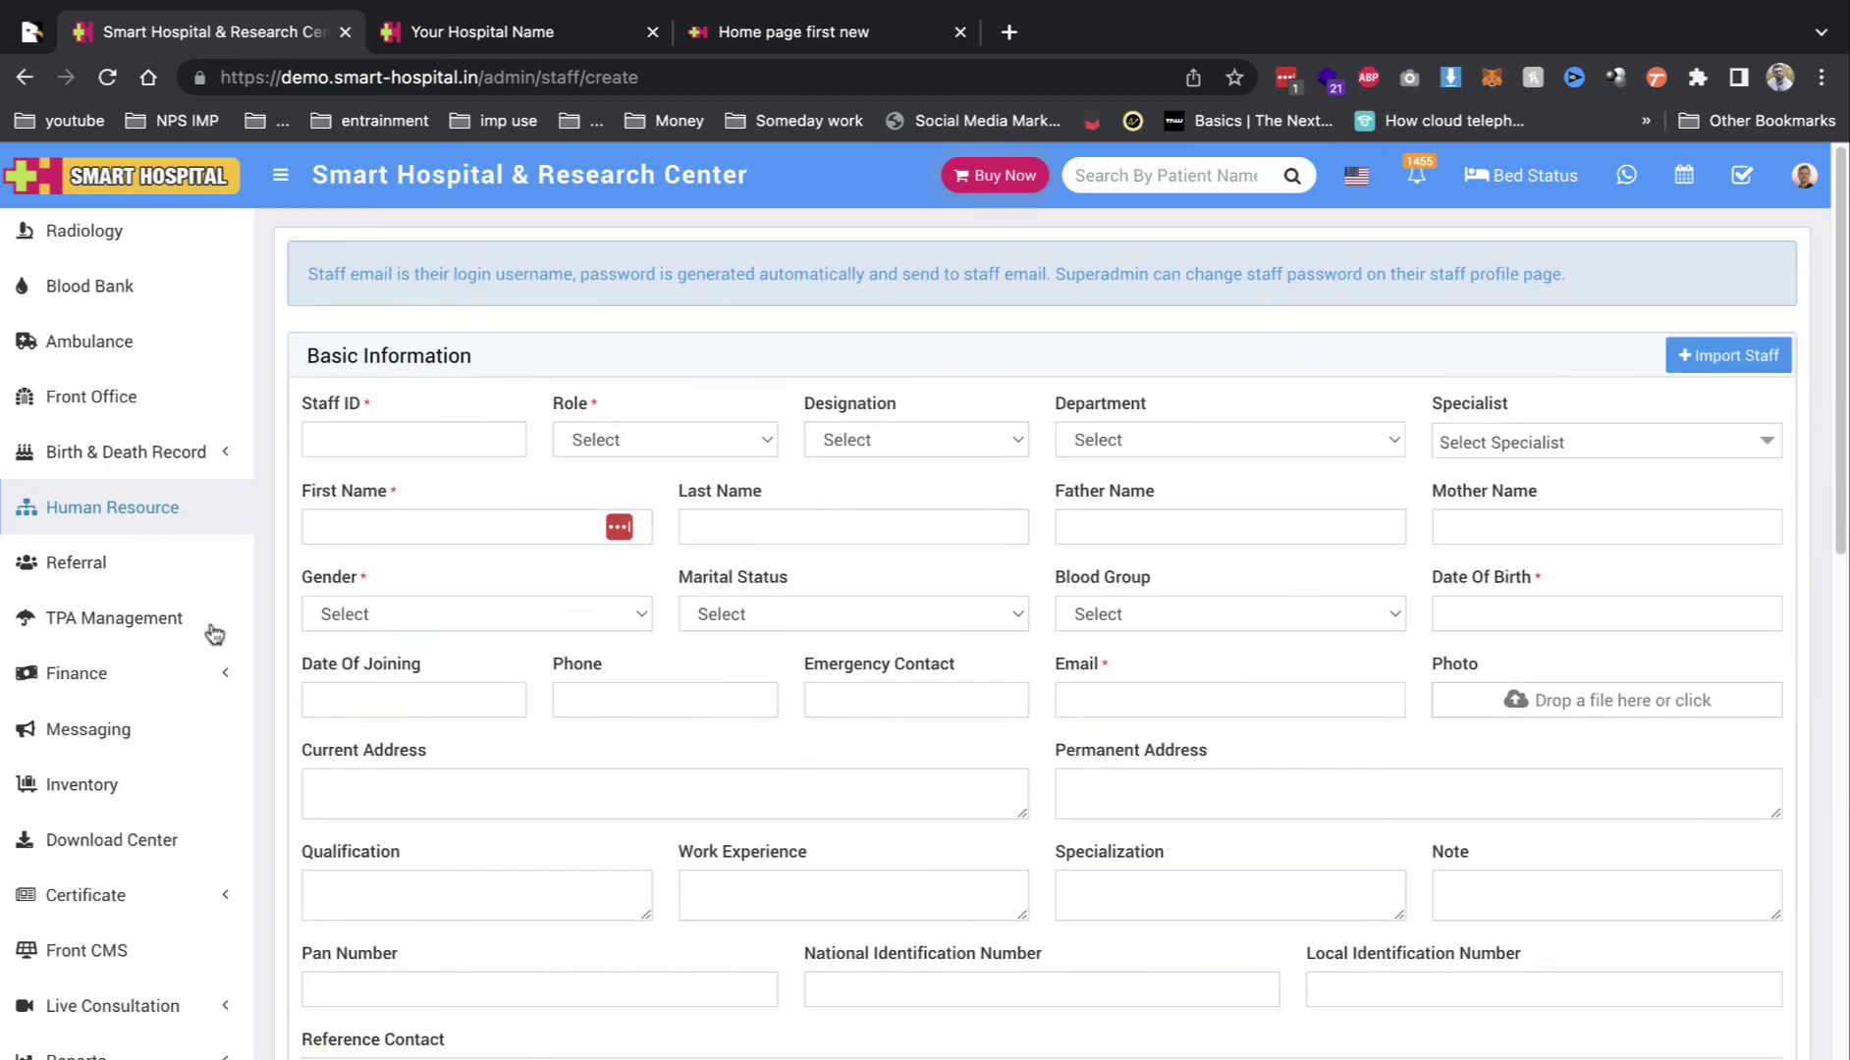
click(133, 626)
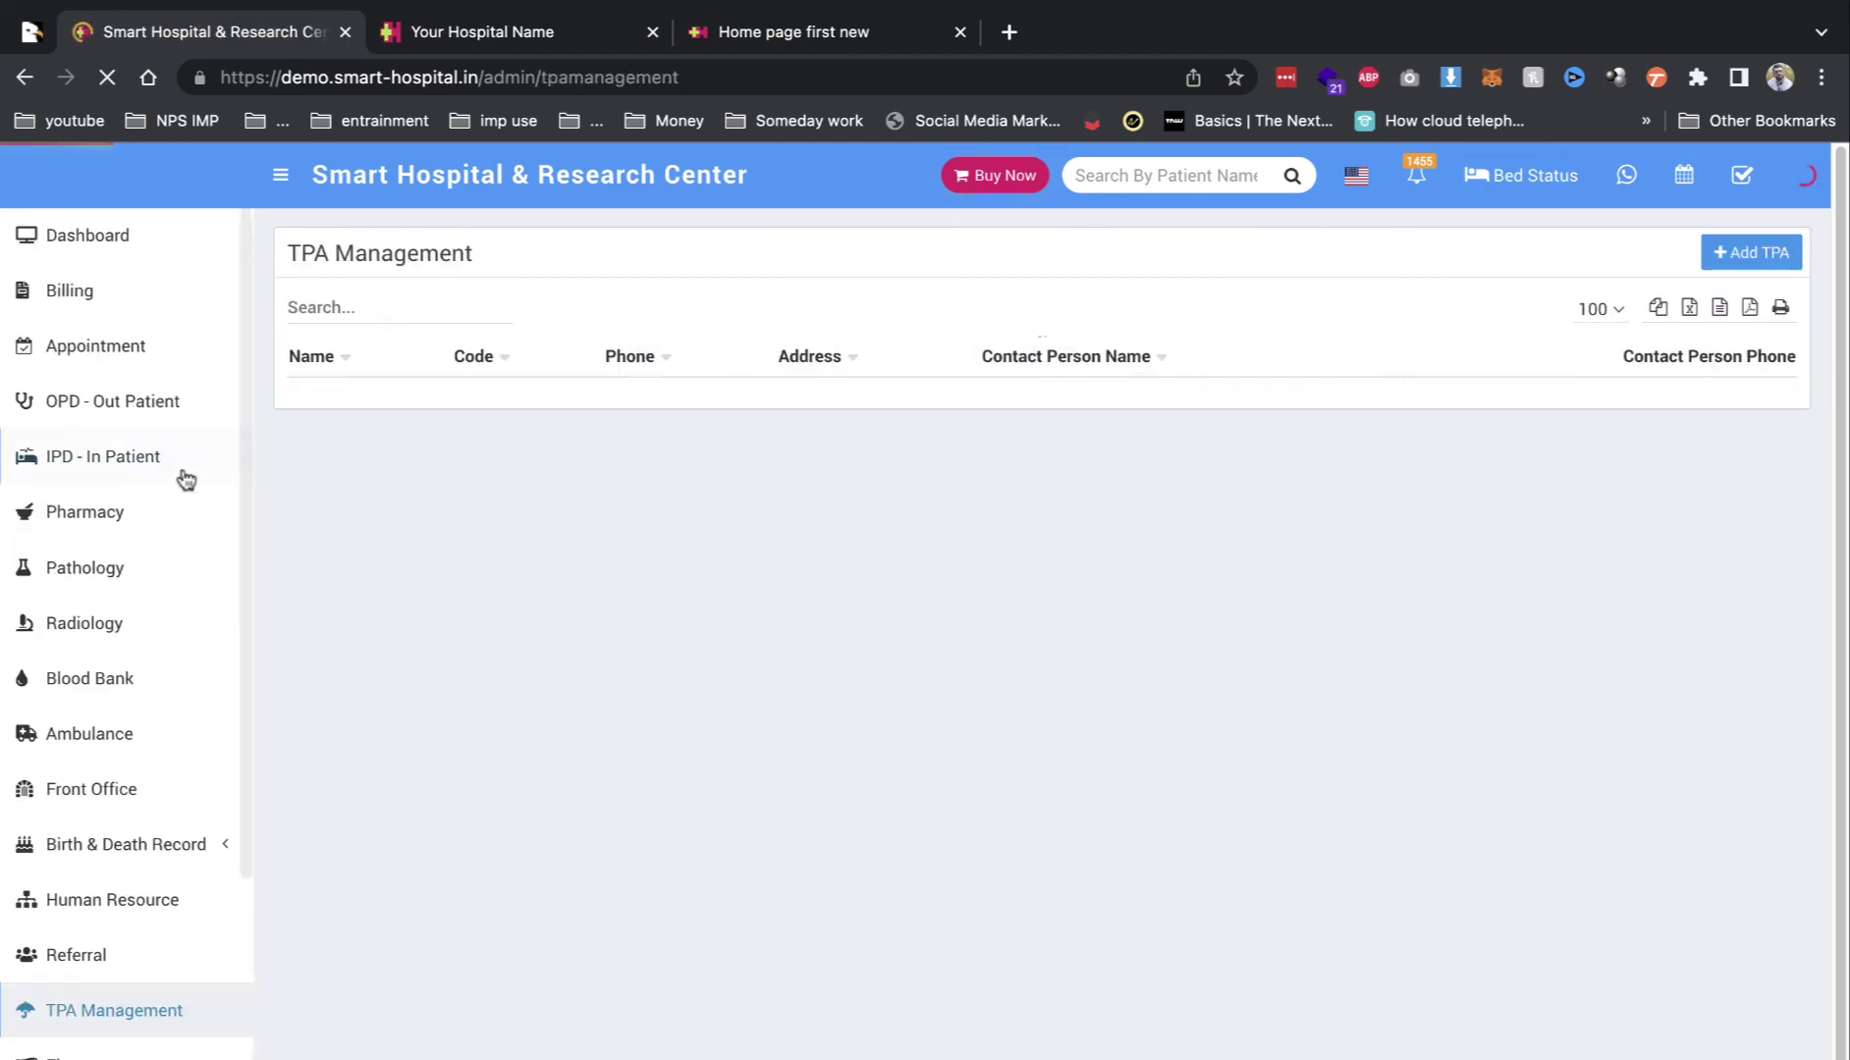
click(99, 240)
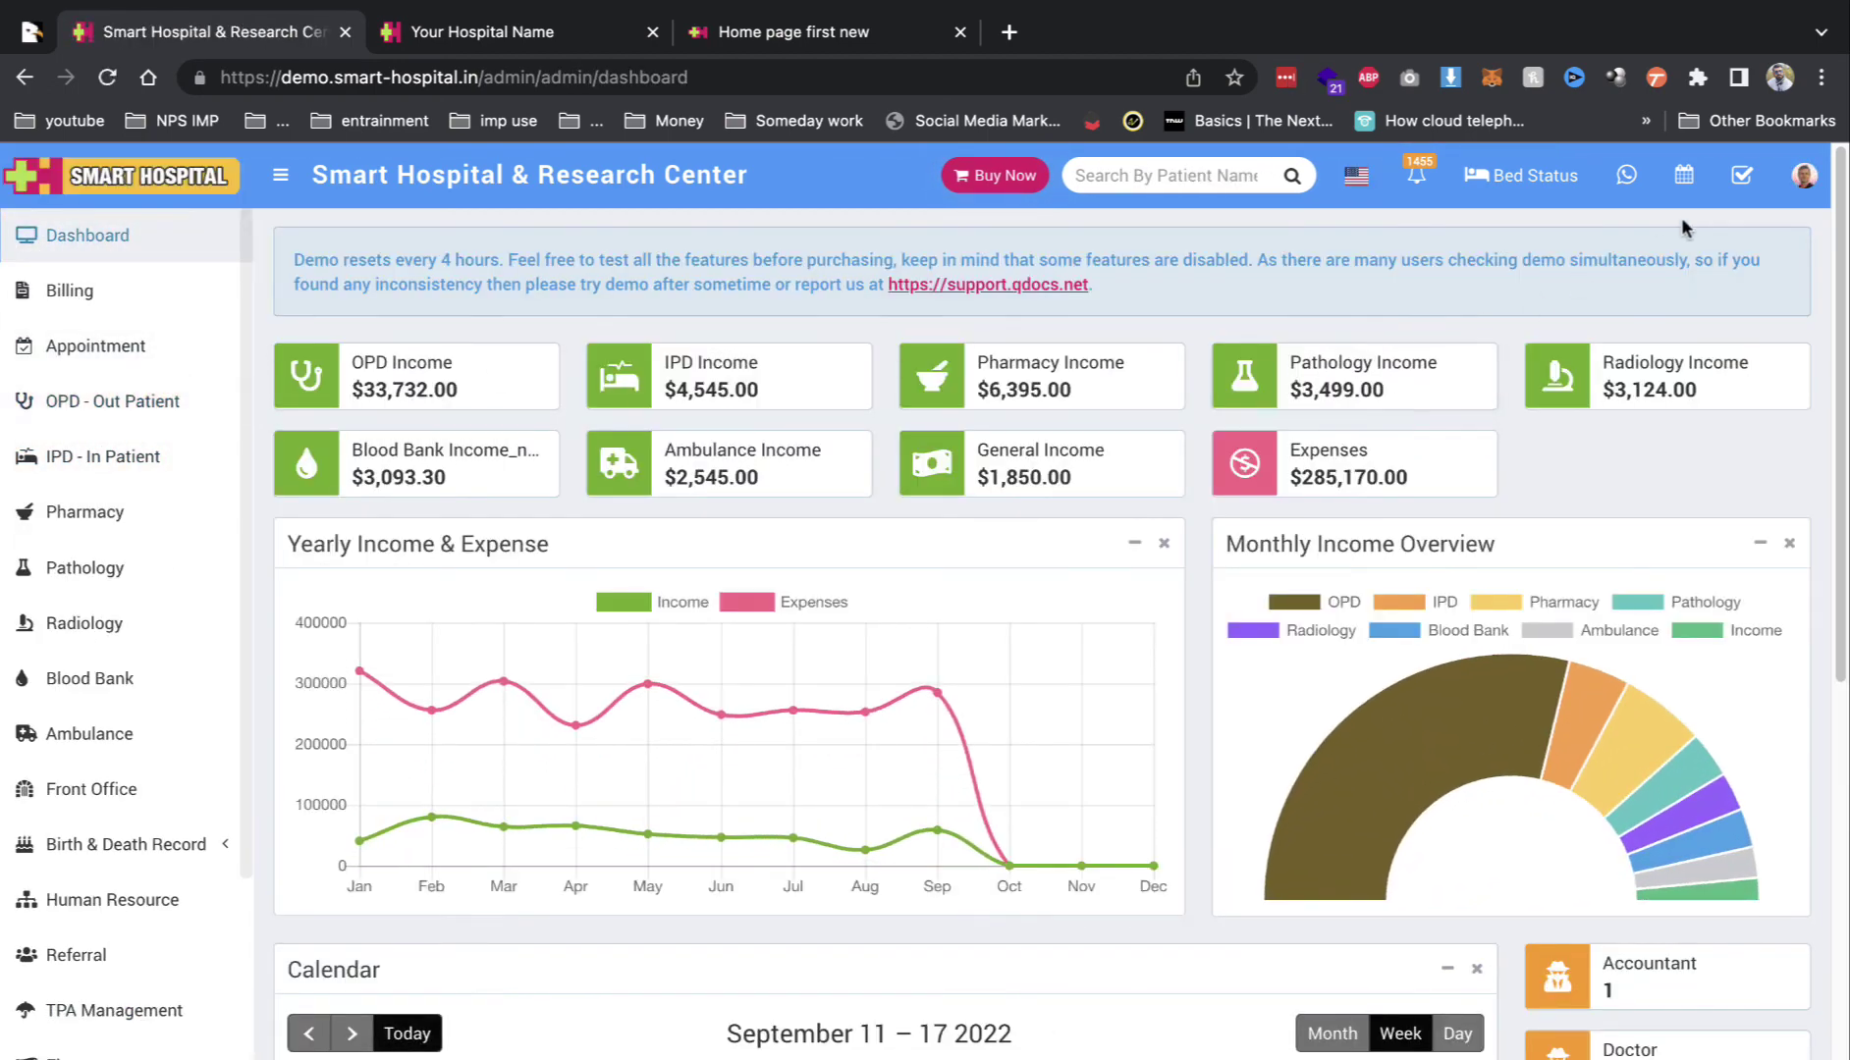
Step: Open the bed status map and go to the IPD profile of the patient in bed TF-107
click(1531, 177)
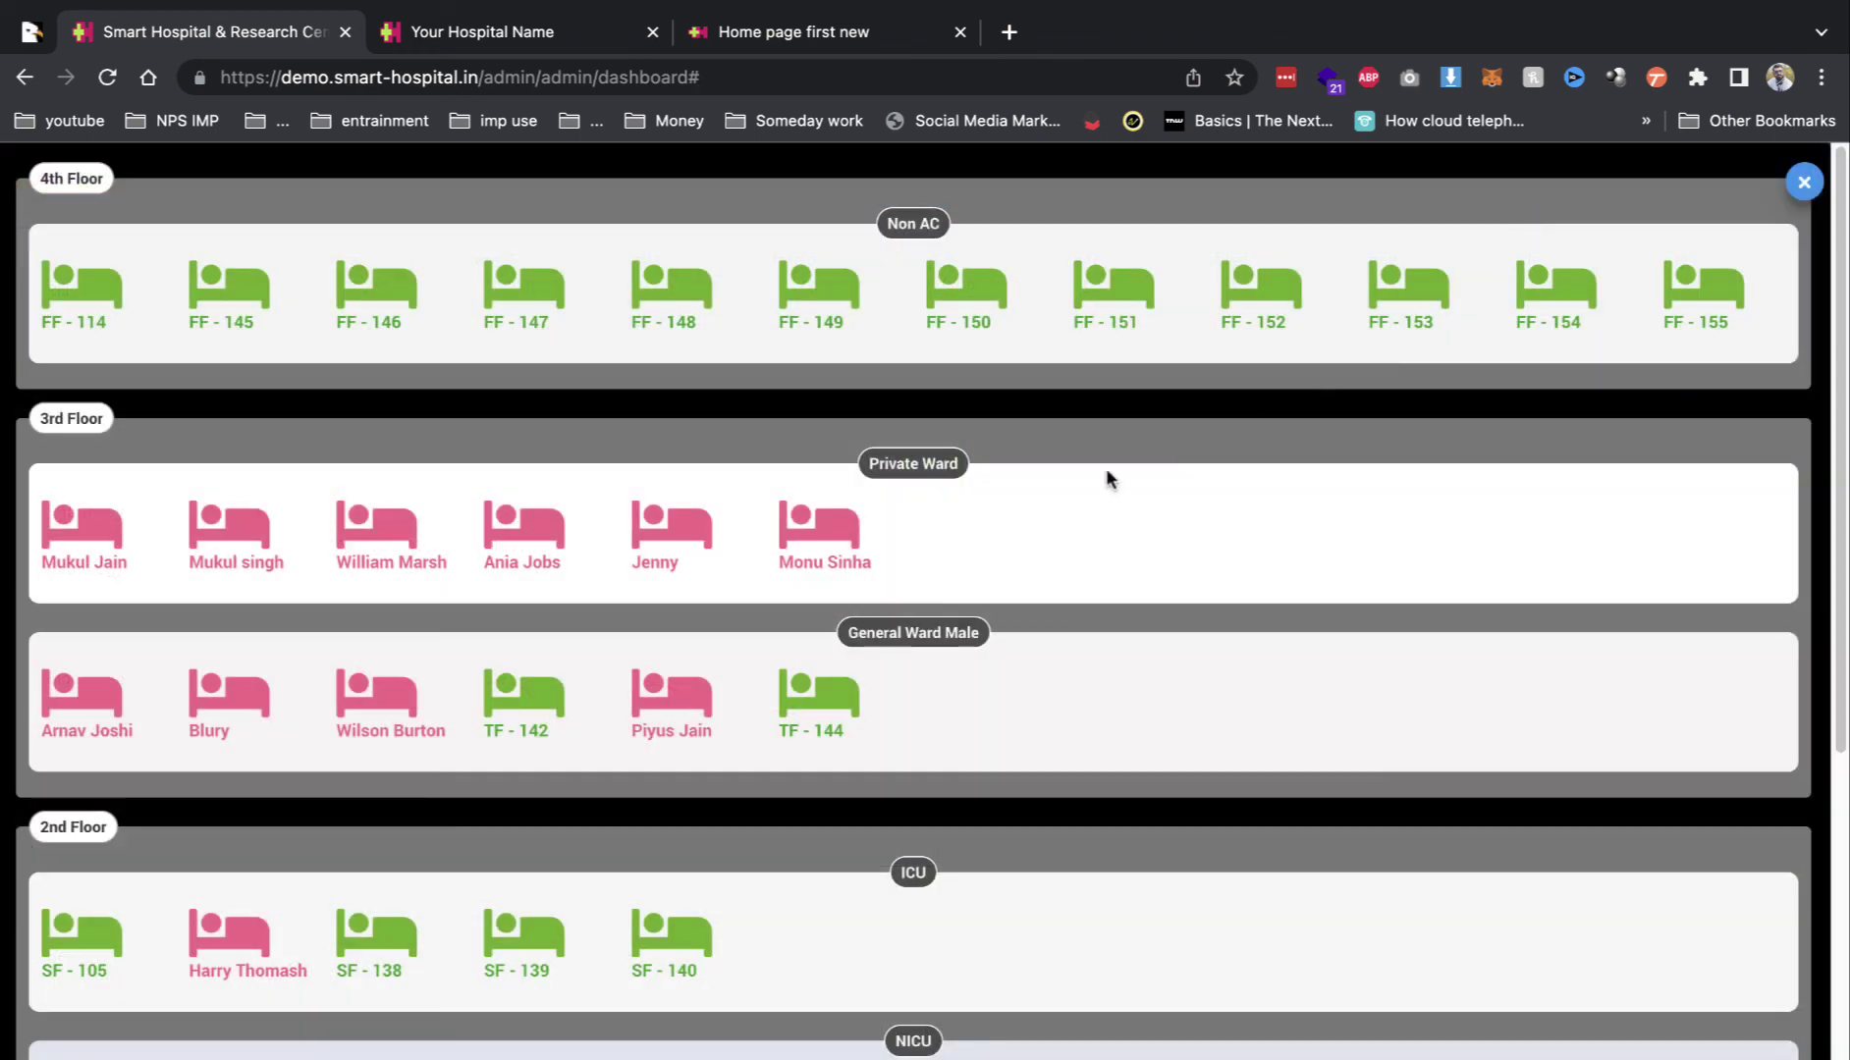
mouse_move(117, 531)
mouse_move(840, 535)
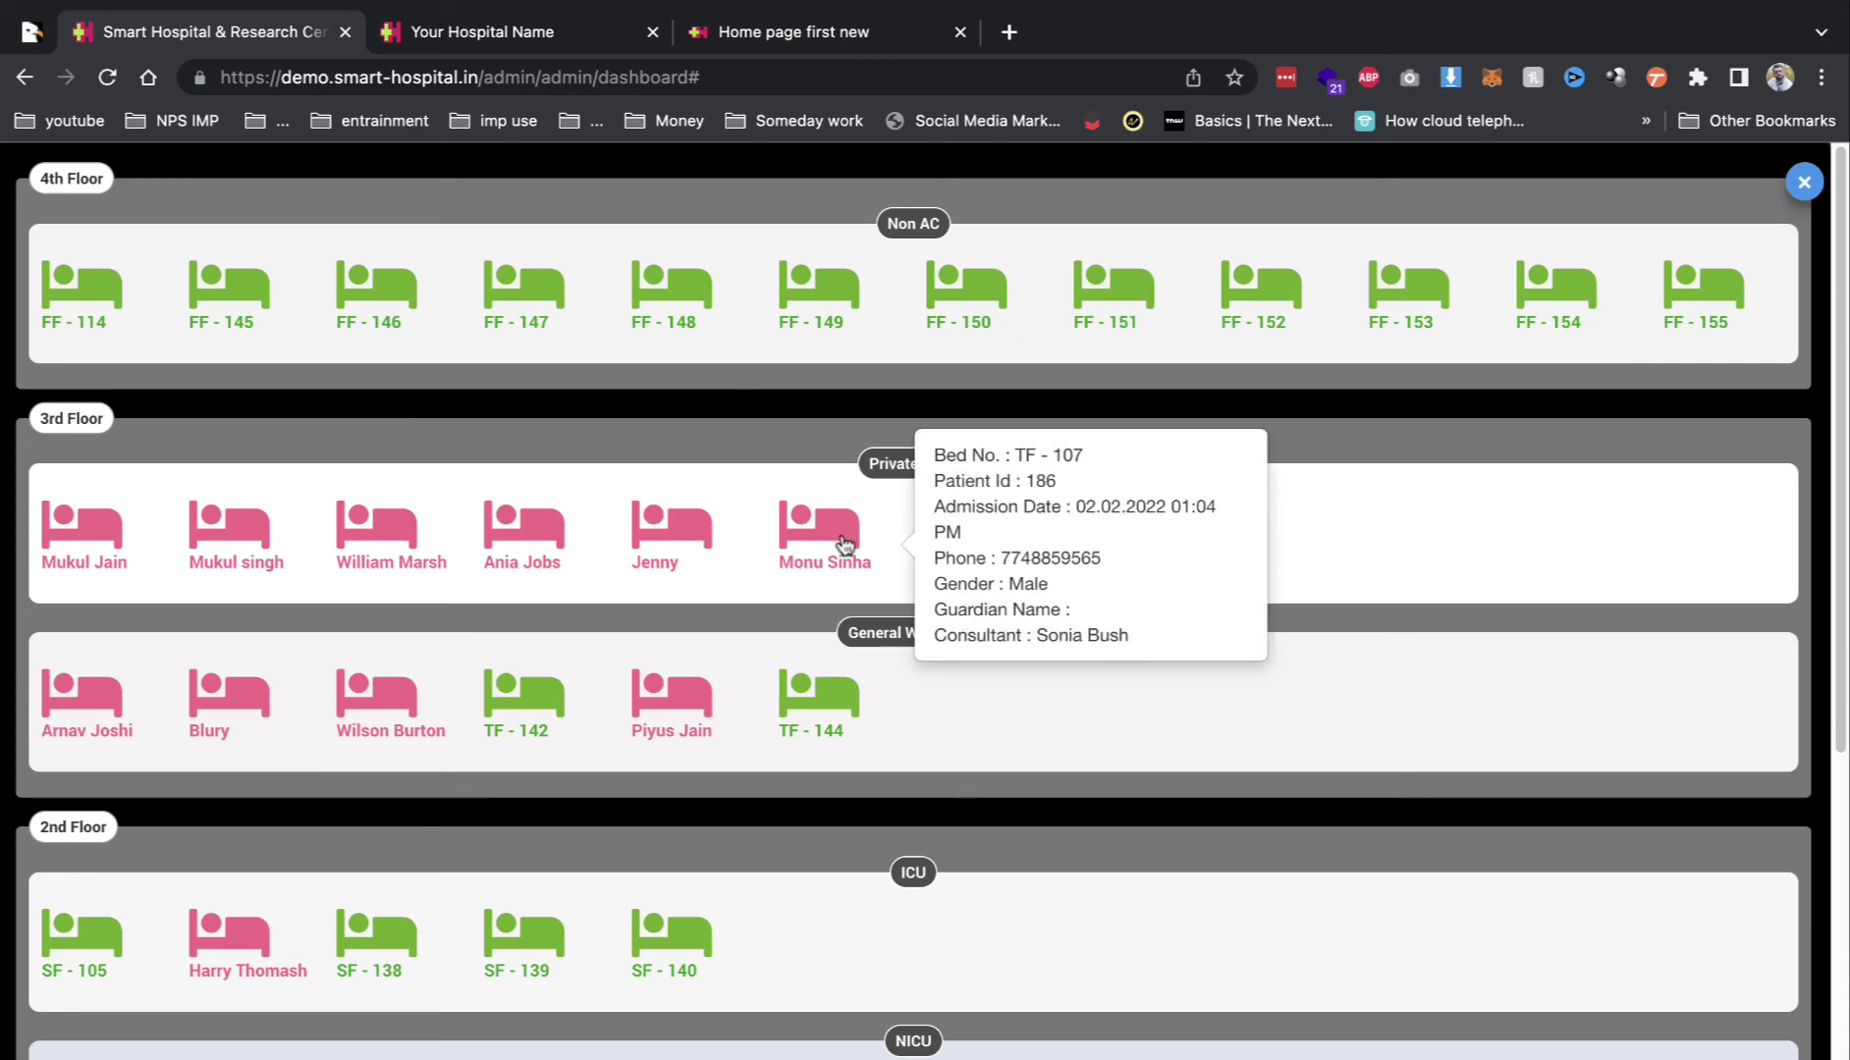
click(726, 534)
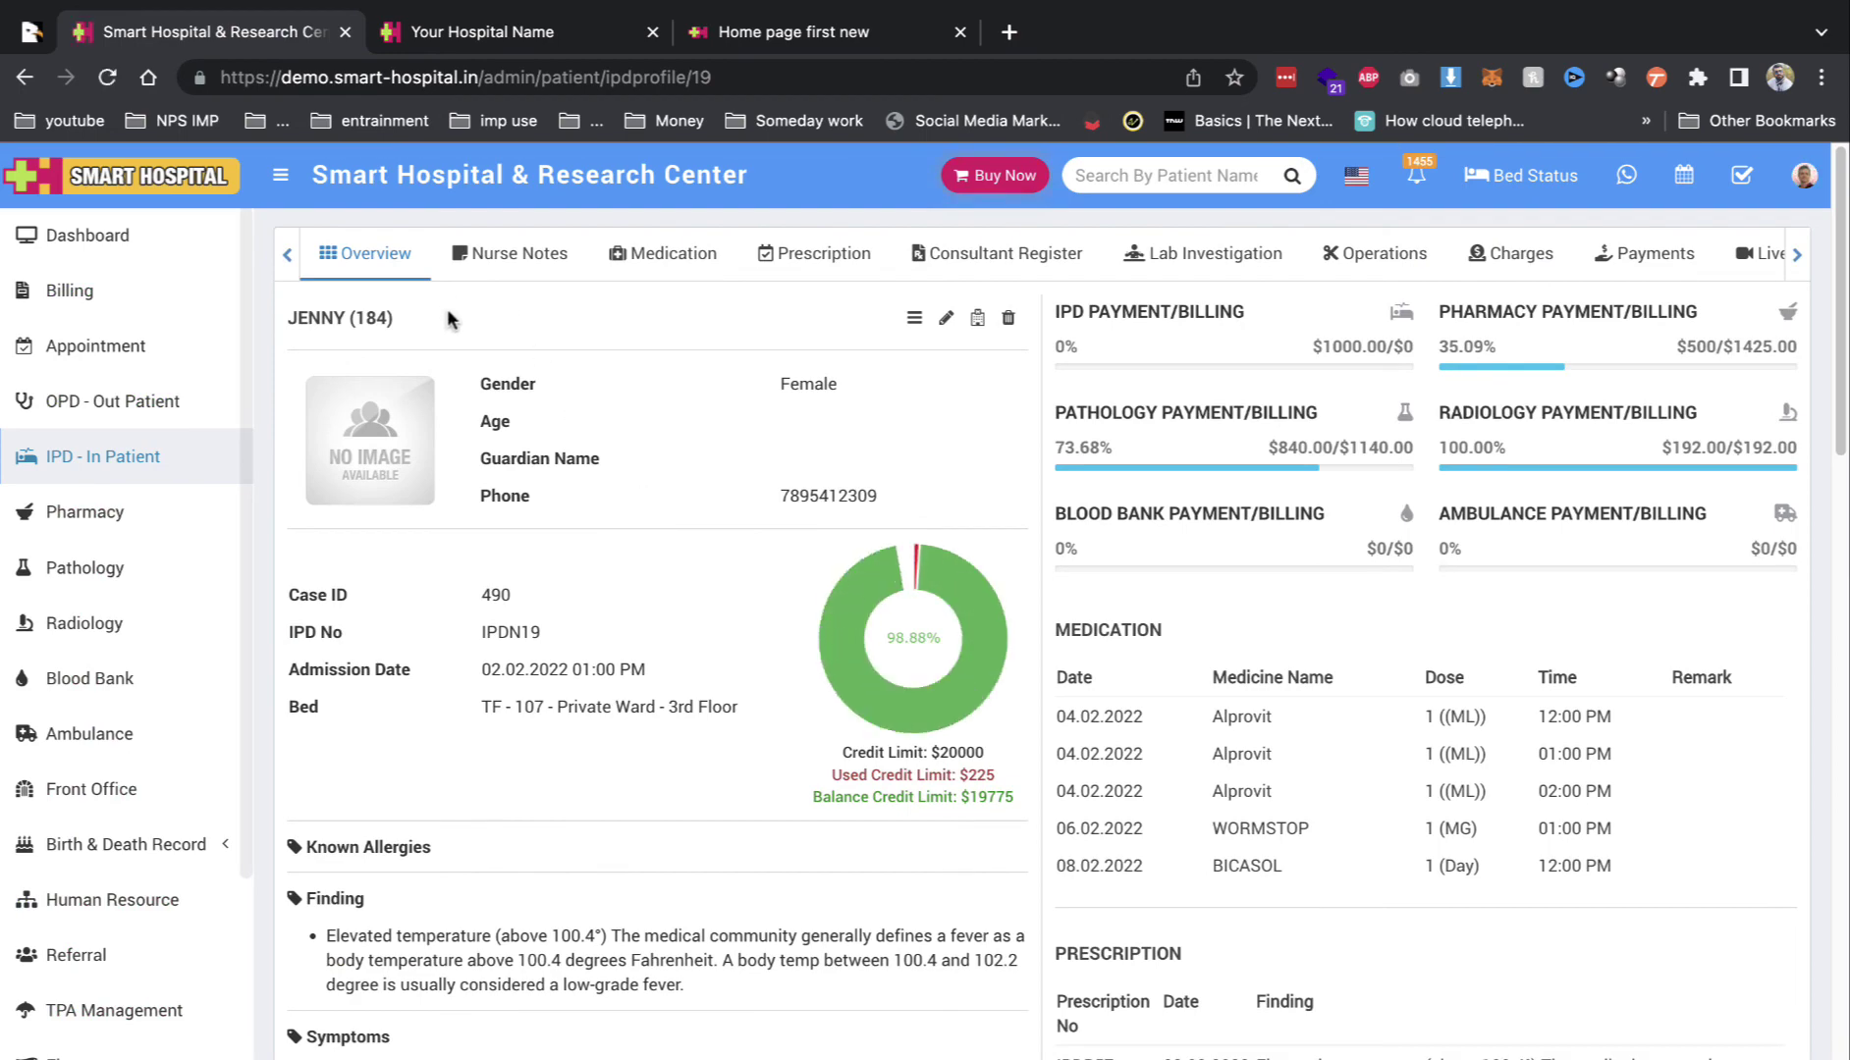
Step: Browse the in-patient's Nurse Notes, Medication, Prescription and Consultant Register sections
scroll(644, 678, down, 2)
scroll(644, 677, down, 4)
scroll(644, 677, up, 6)
click(555, 263)
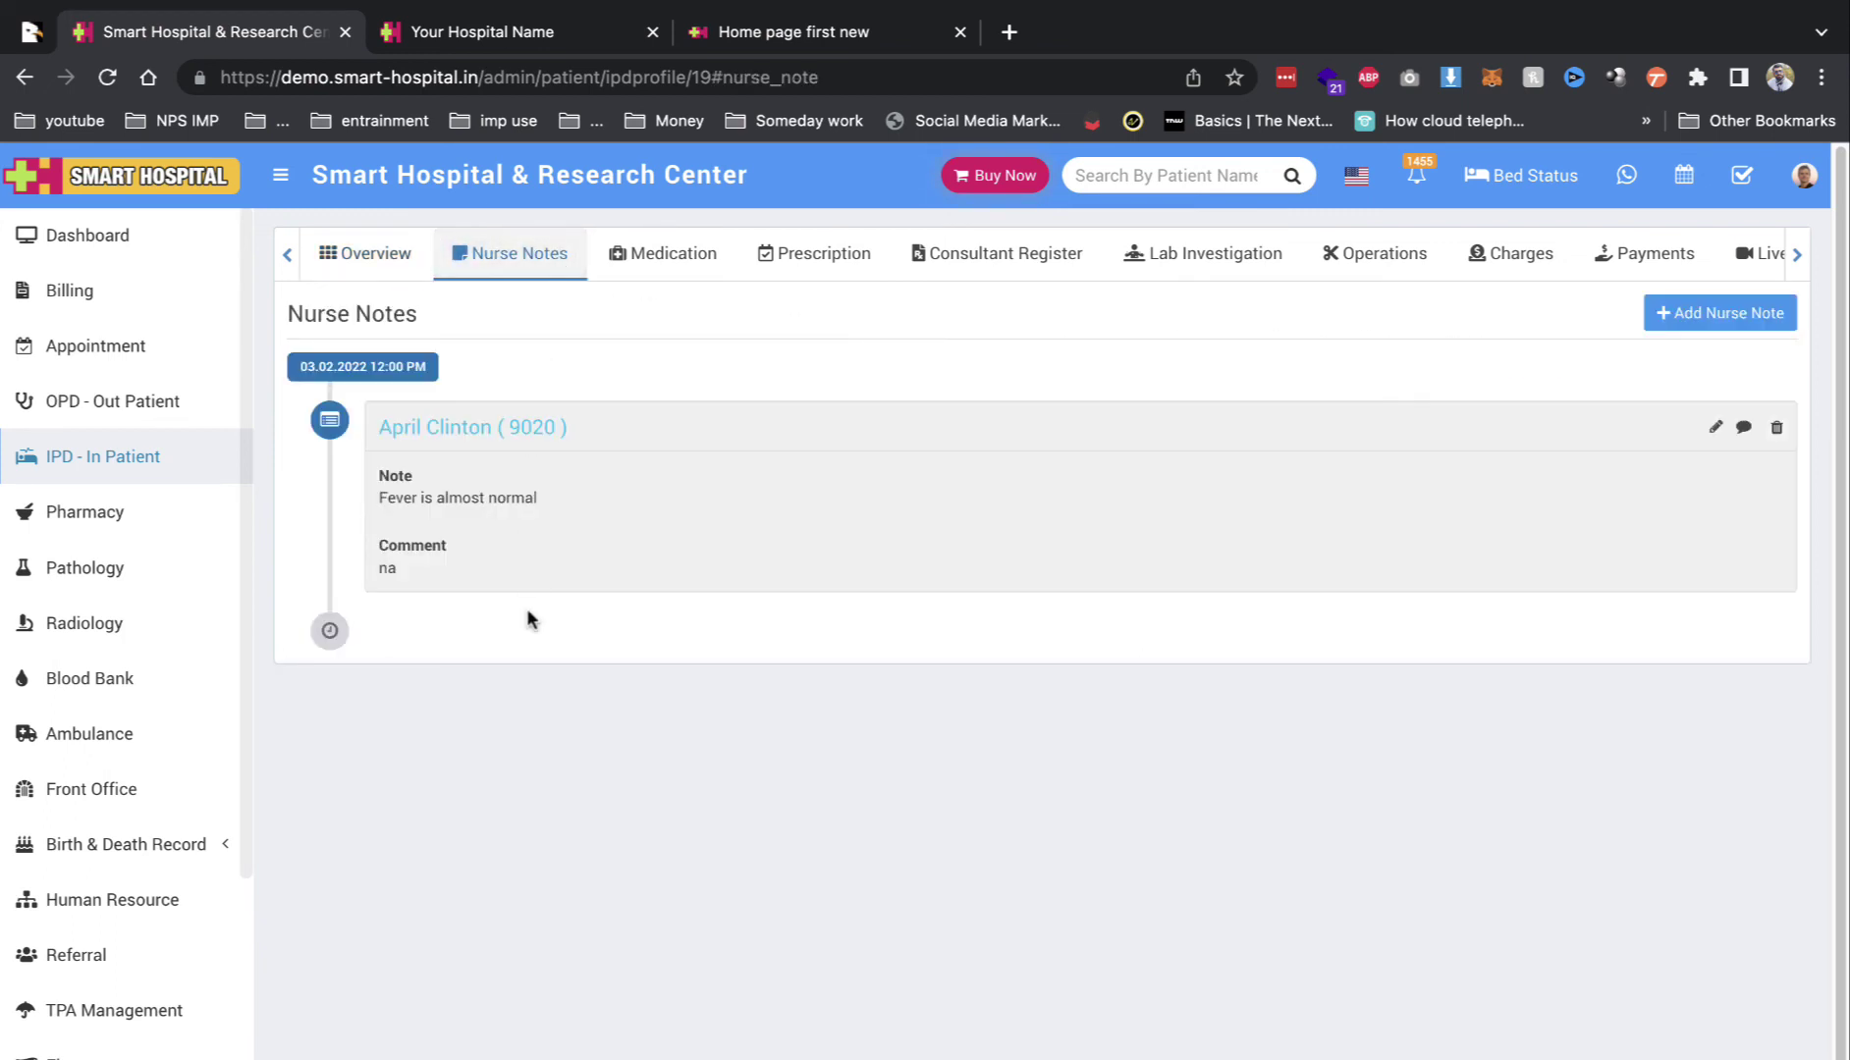
click(652, 240)
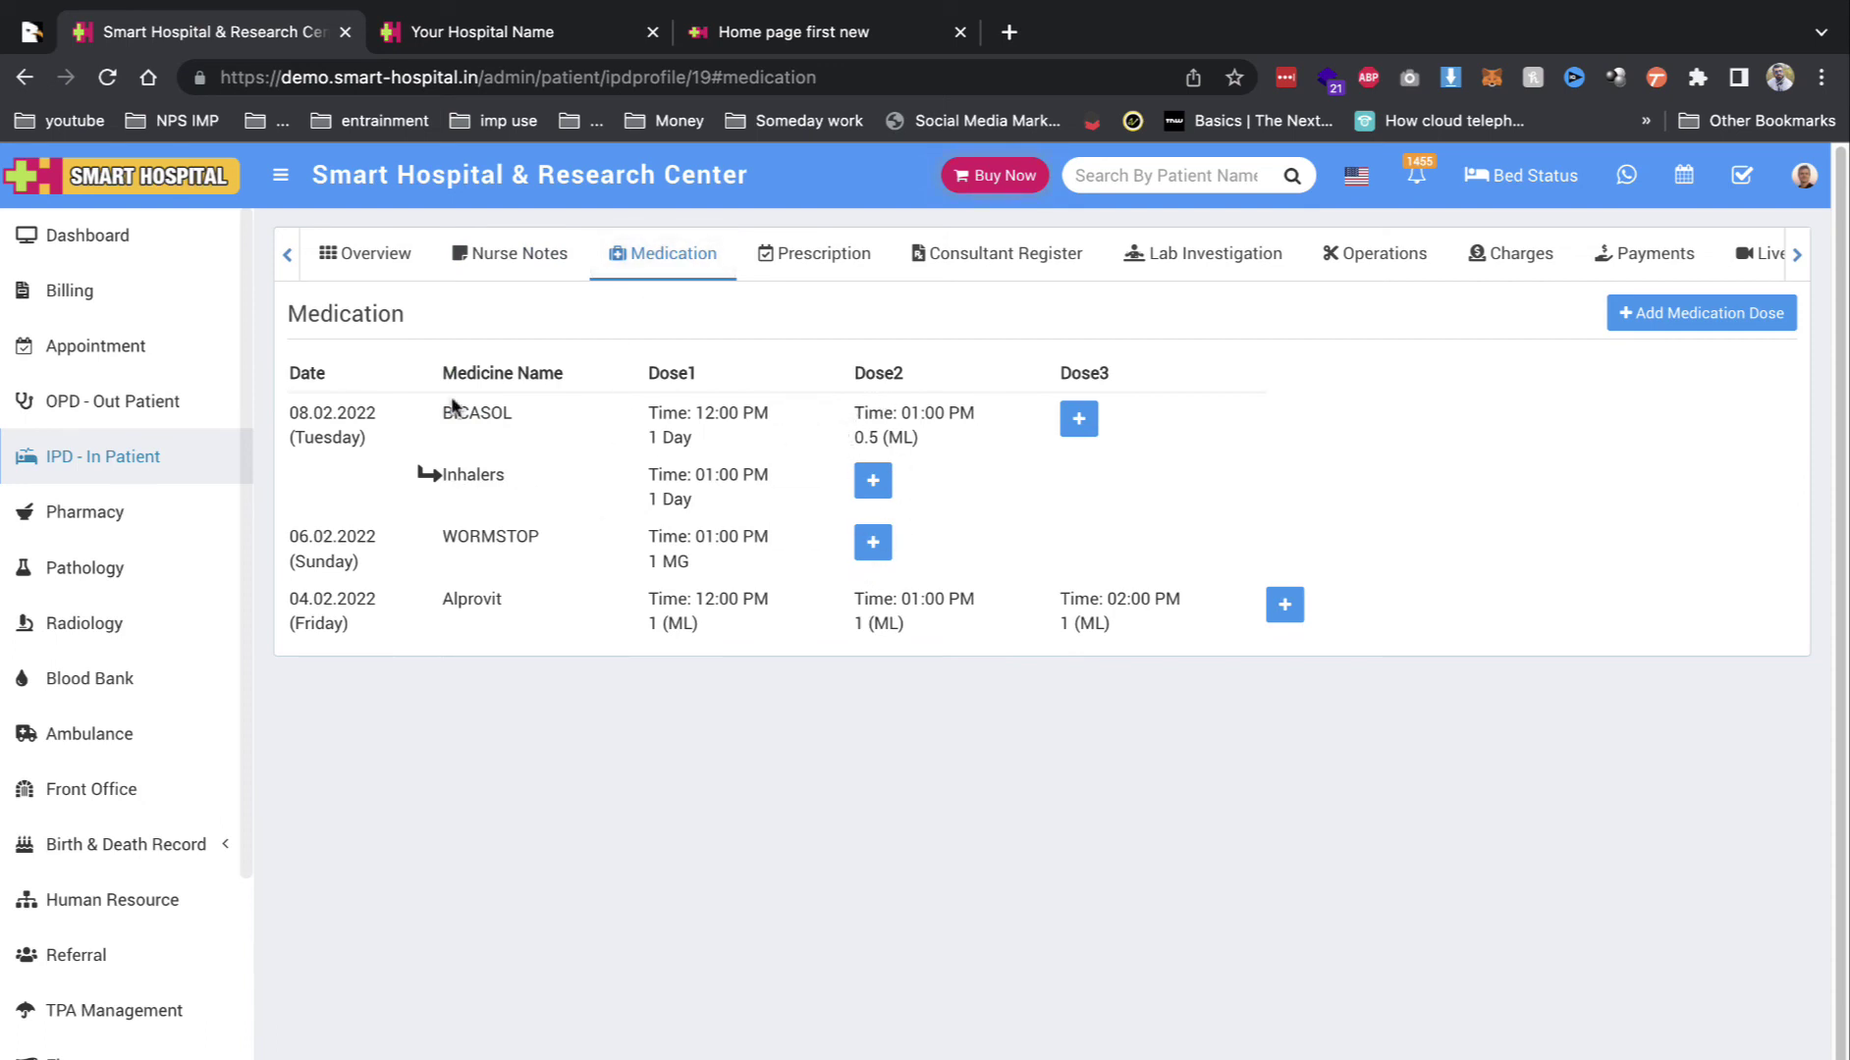
click(809, 262)
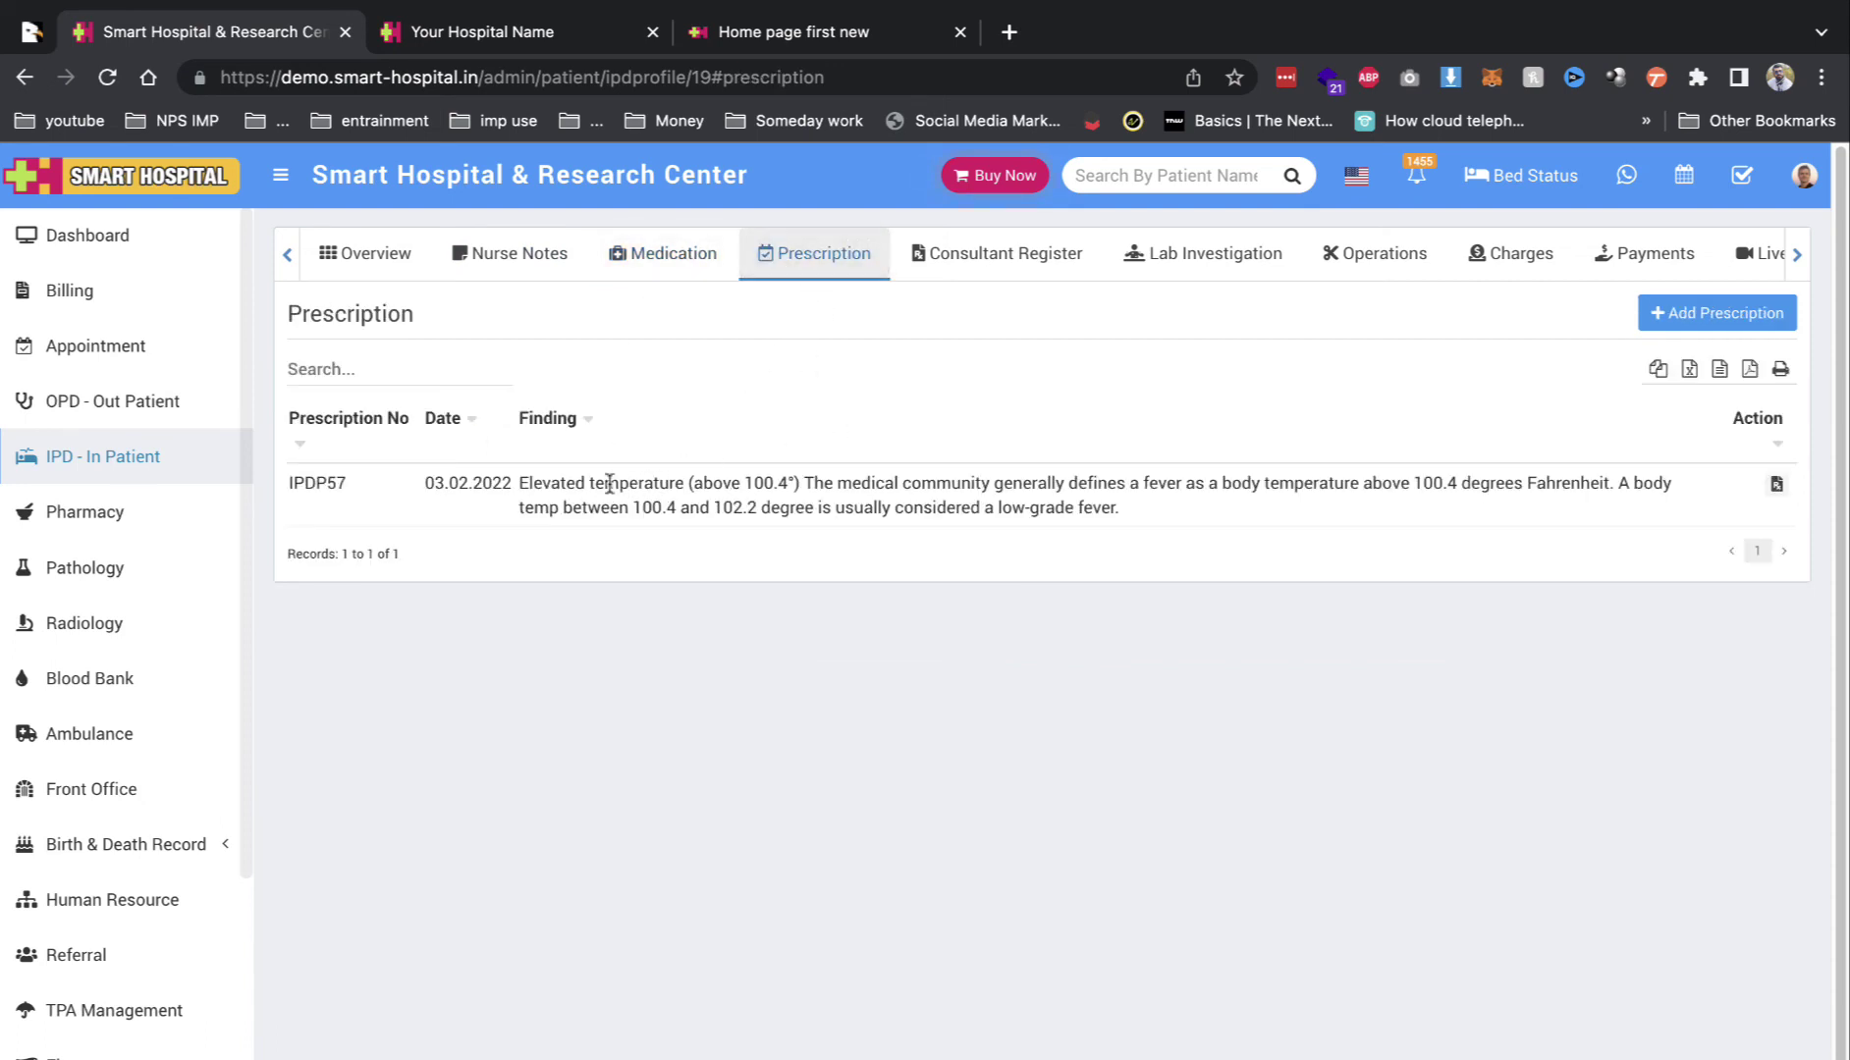
drag(550, 483, 936, 508)
click(985, 273)
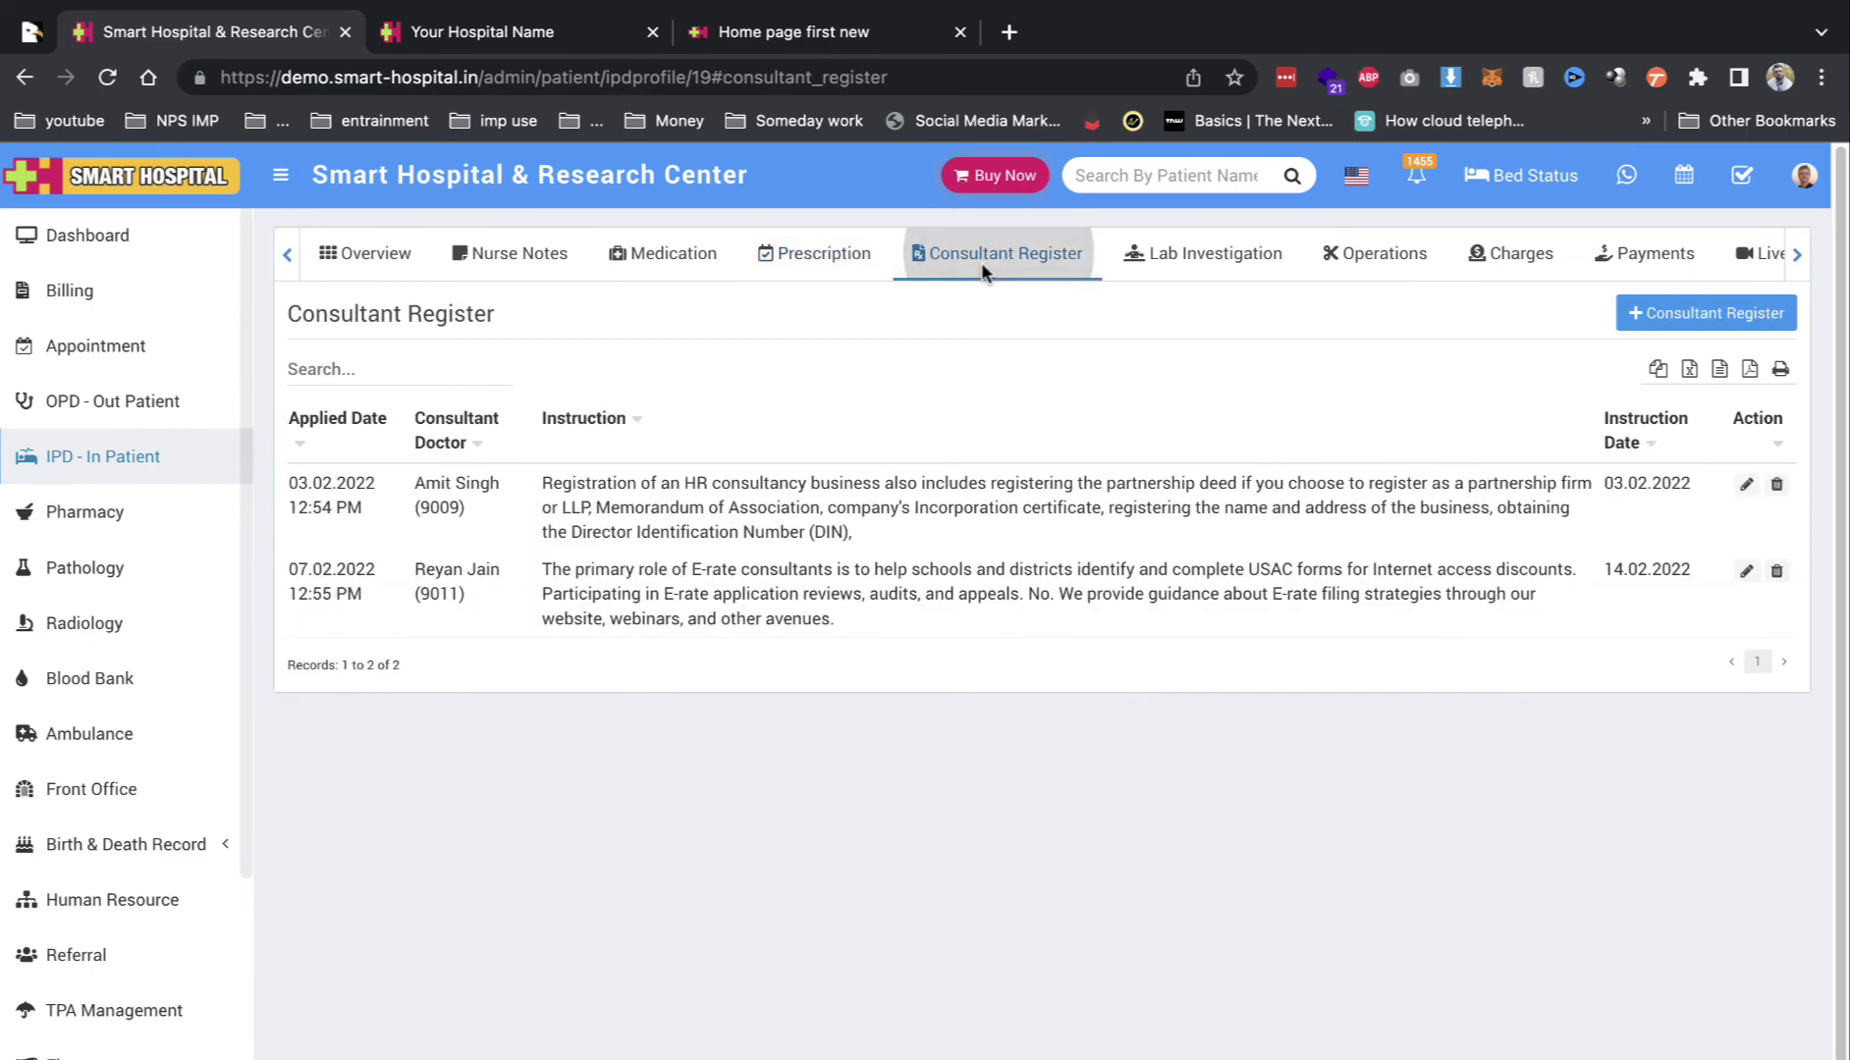
Step: Review Lab Investigations (Abdomen X-rays), Operations, Charges, Payments and Live Consultation sections
click(1181, 279)
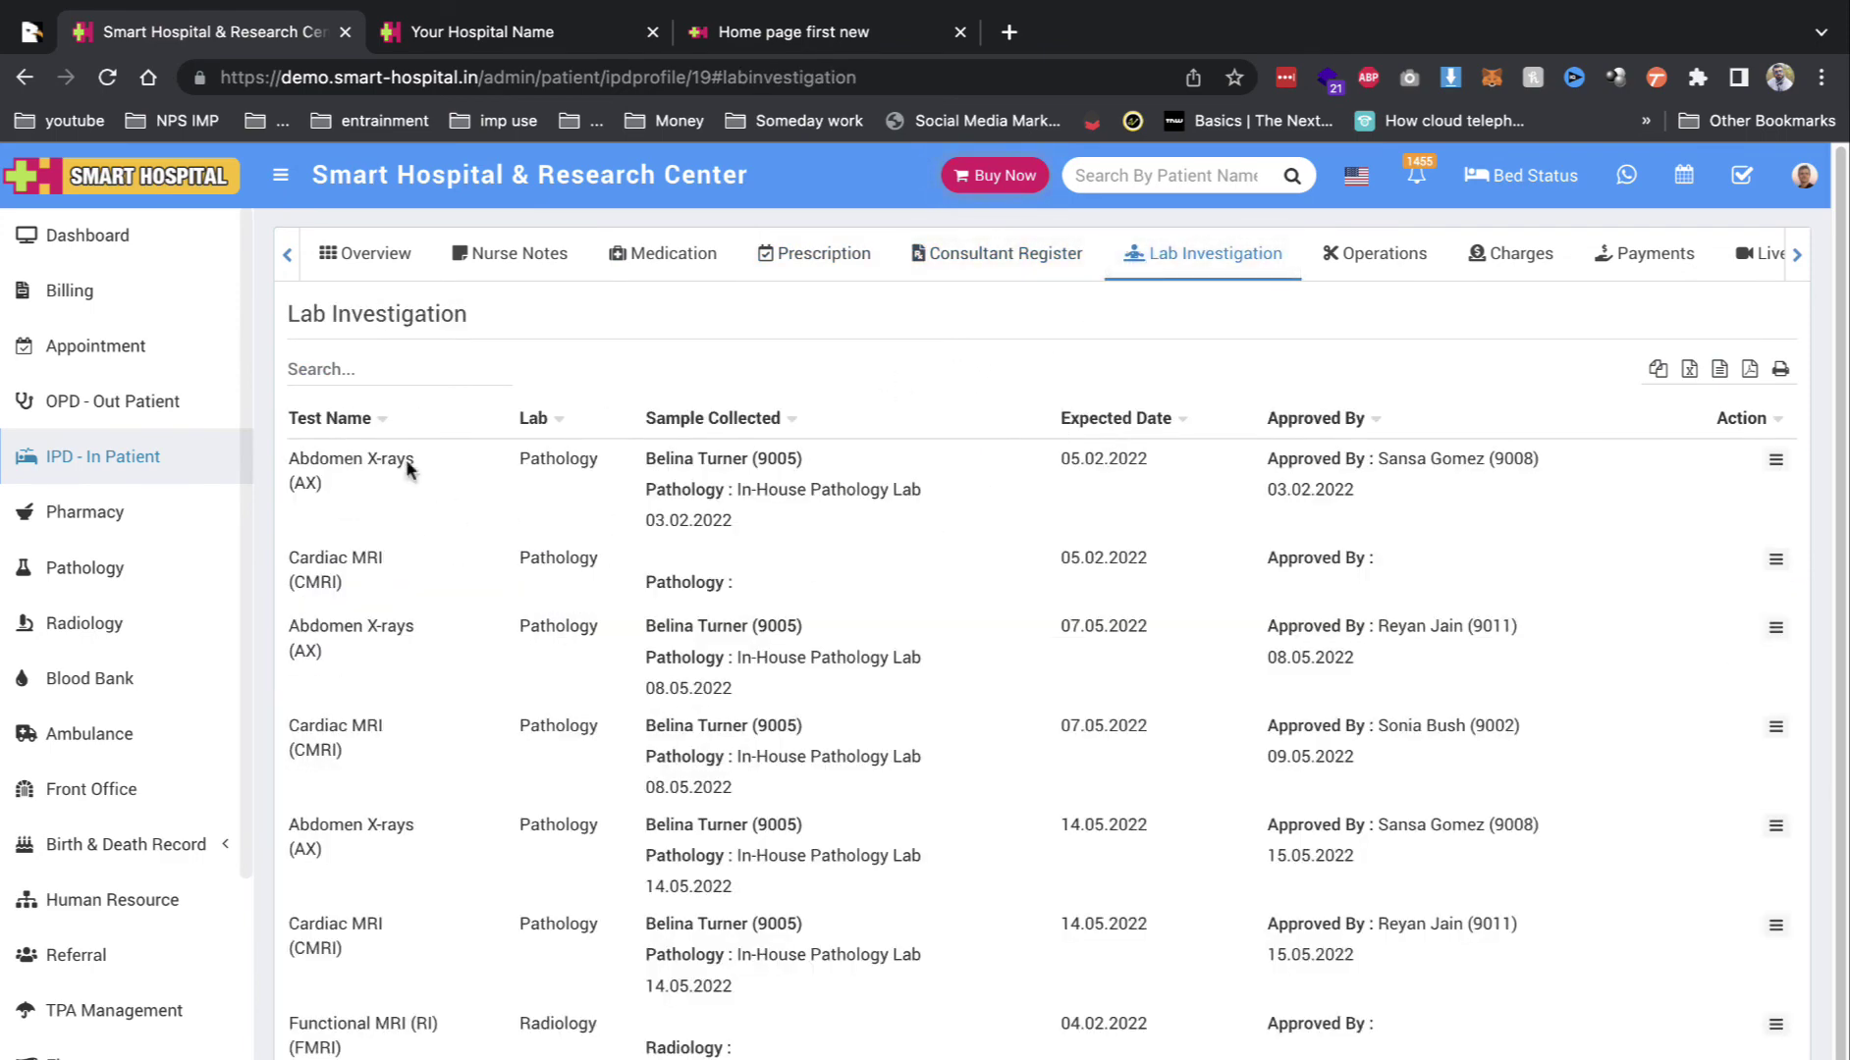
triple_click(364, 459)
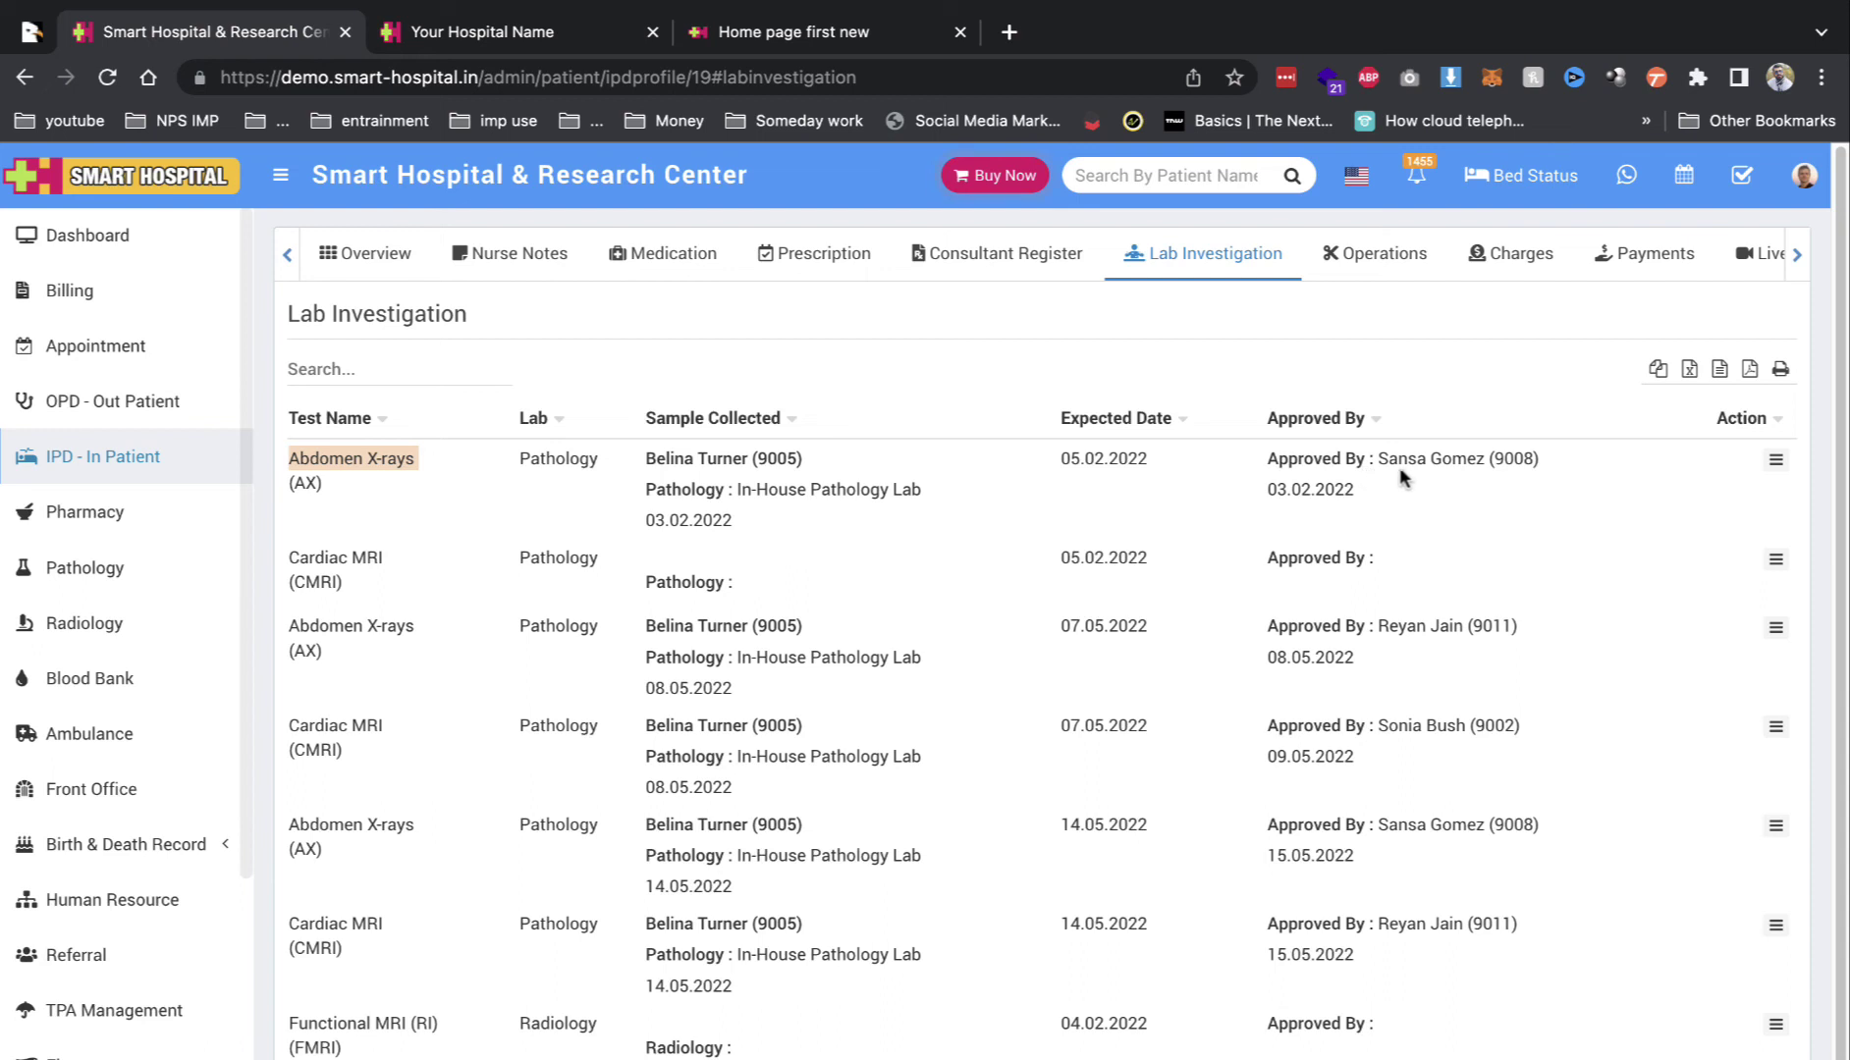
click(1380, 254)
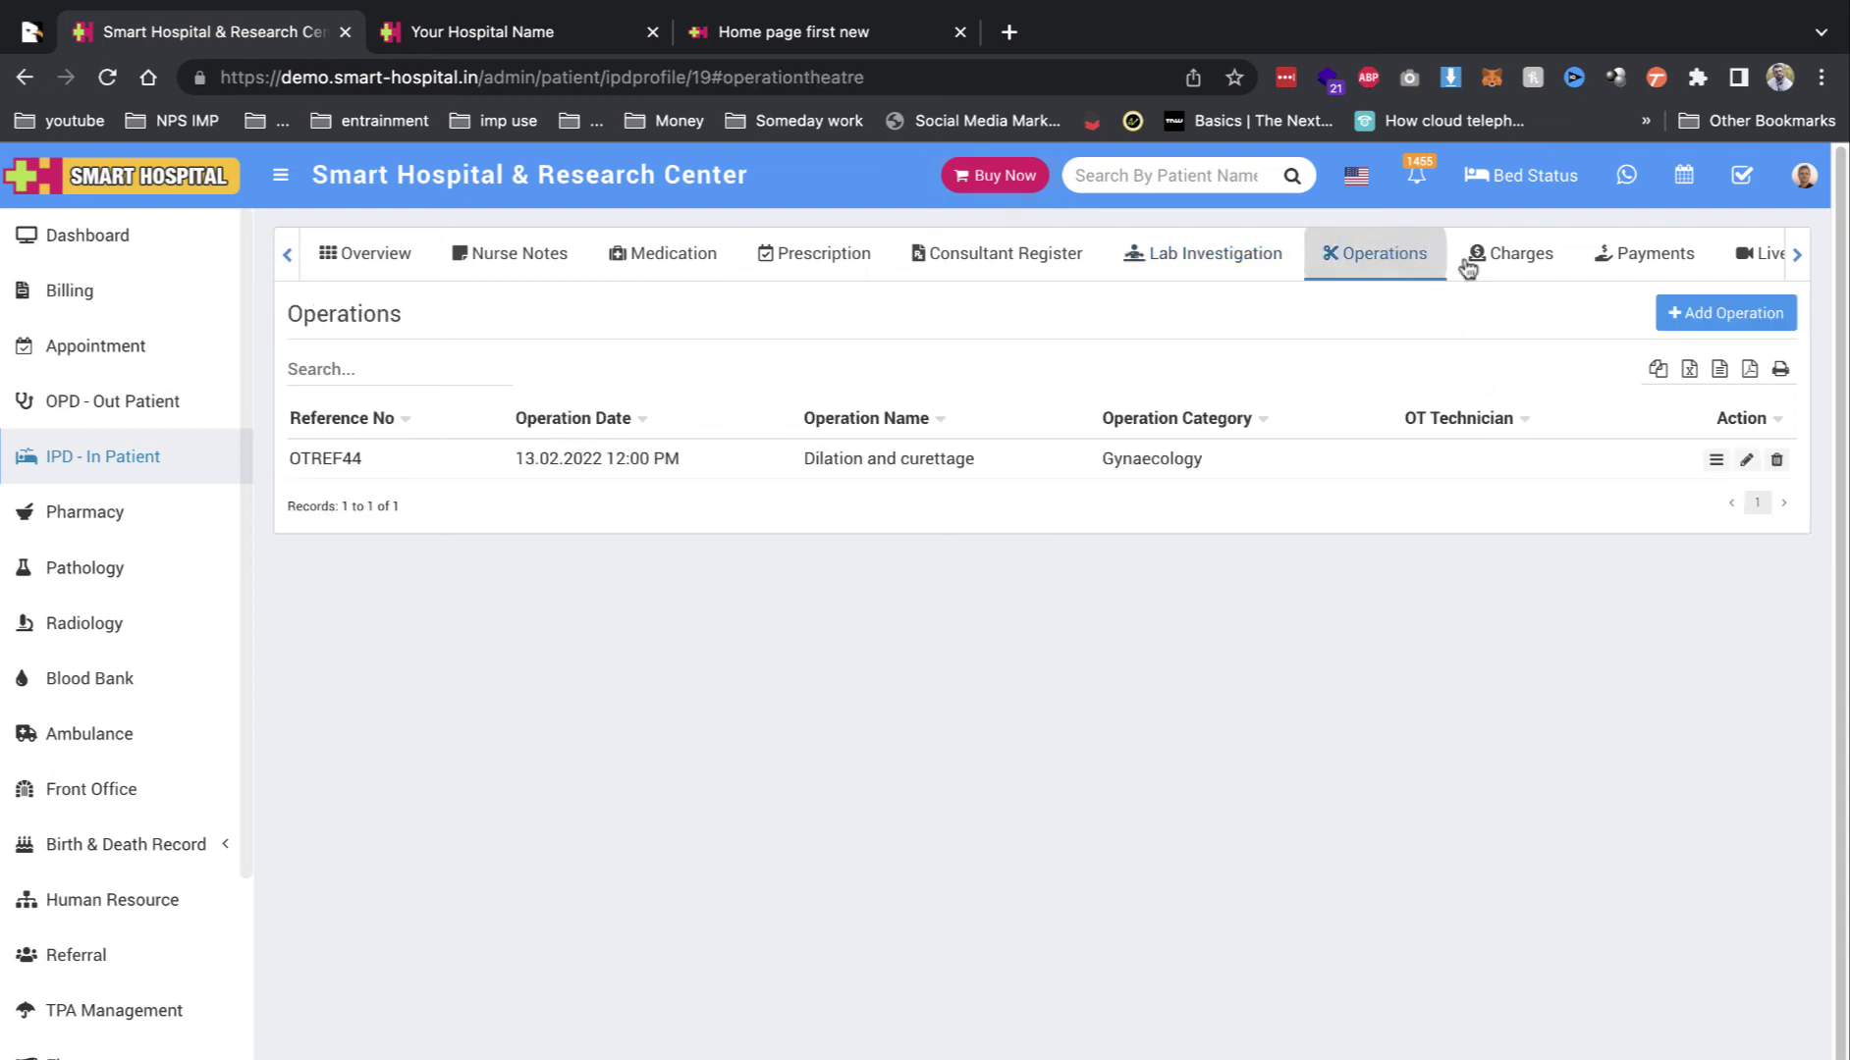
click(1516, 261)
click(1635, 265)
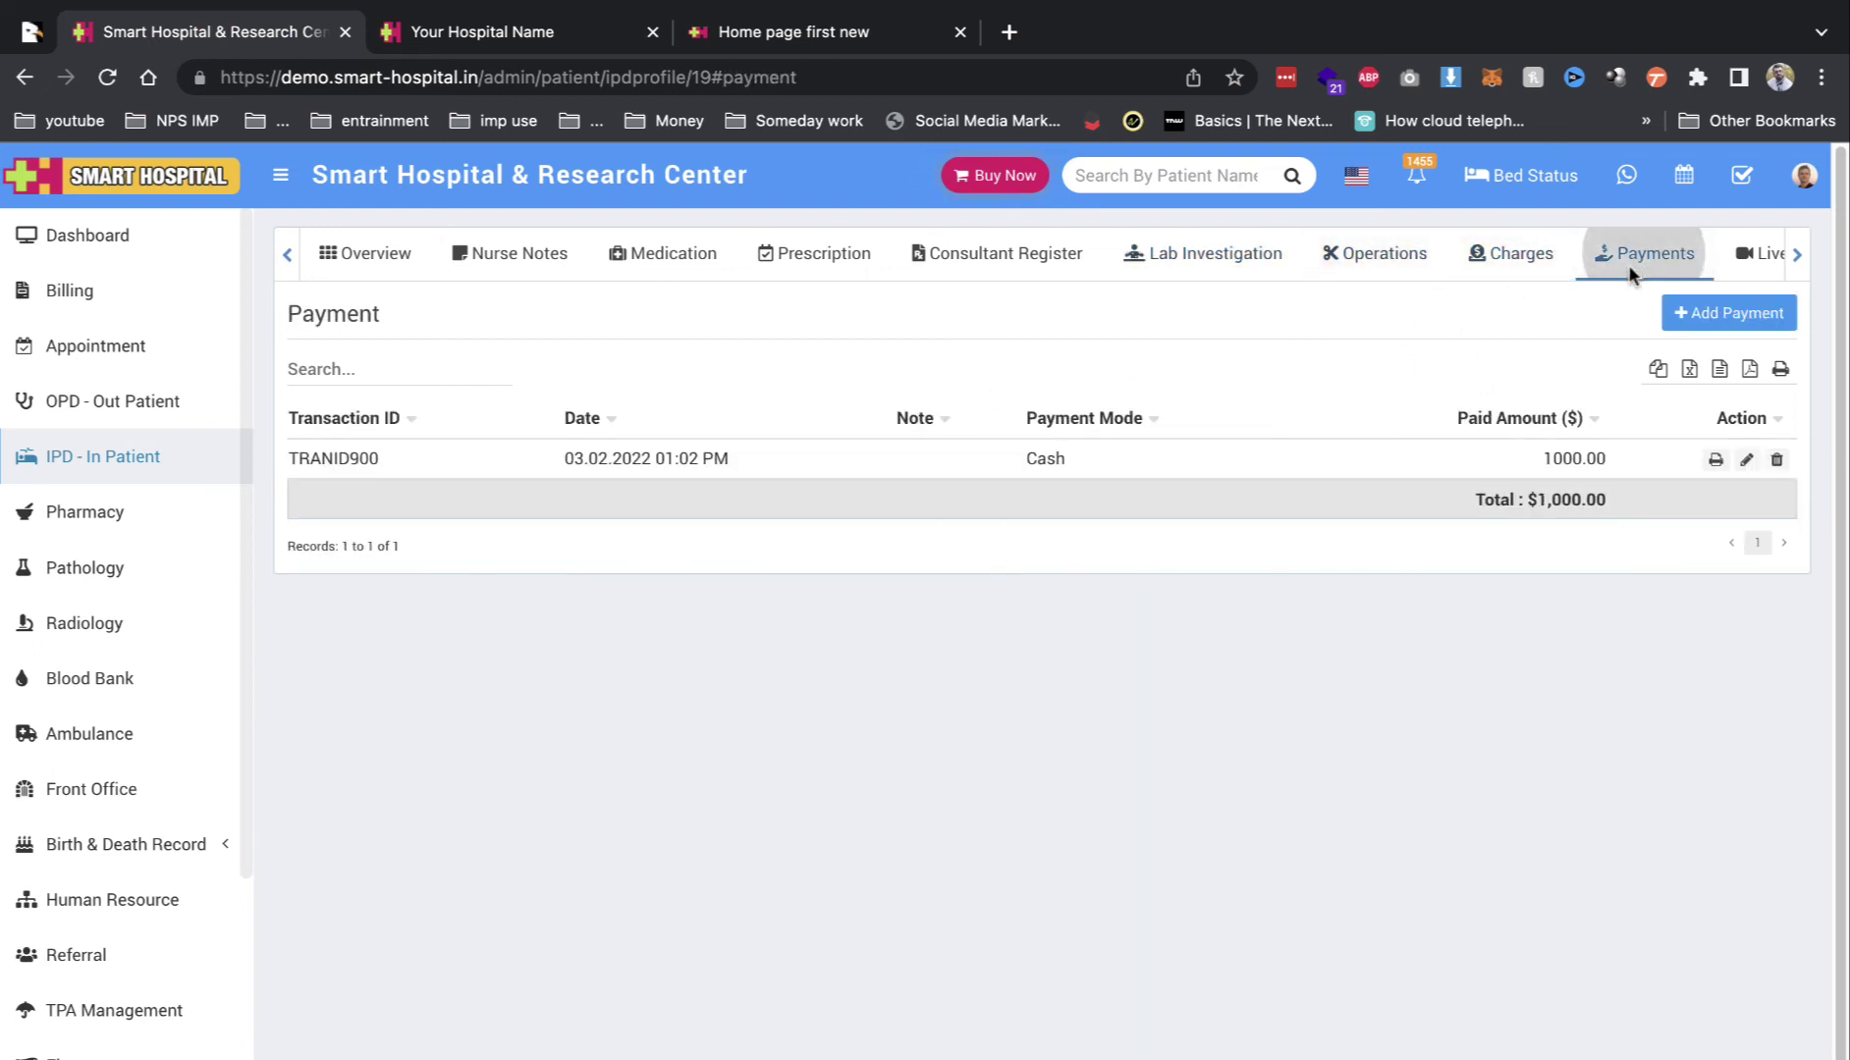
click(1758, 259)
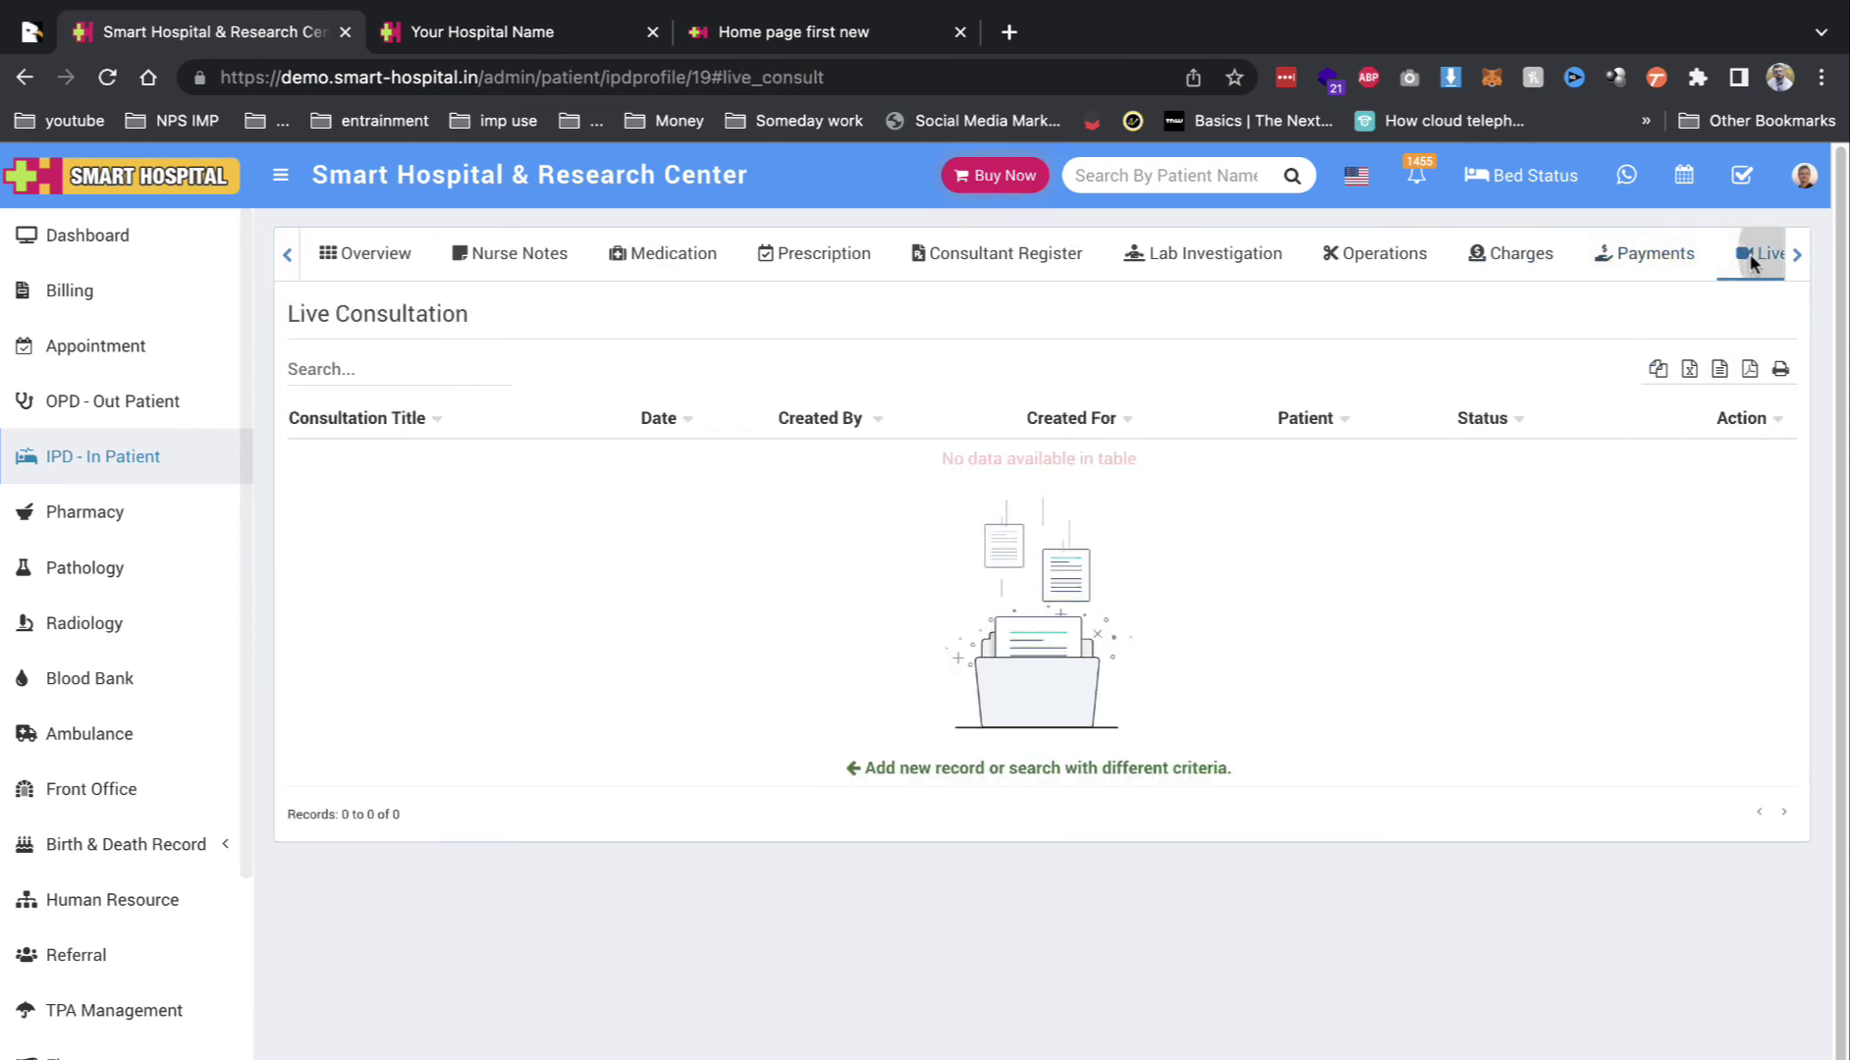
Step: View the Bed History, Timeline and Treatment History sections, then go to the OPD patient list
click(1796, 254)
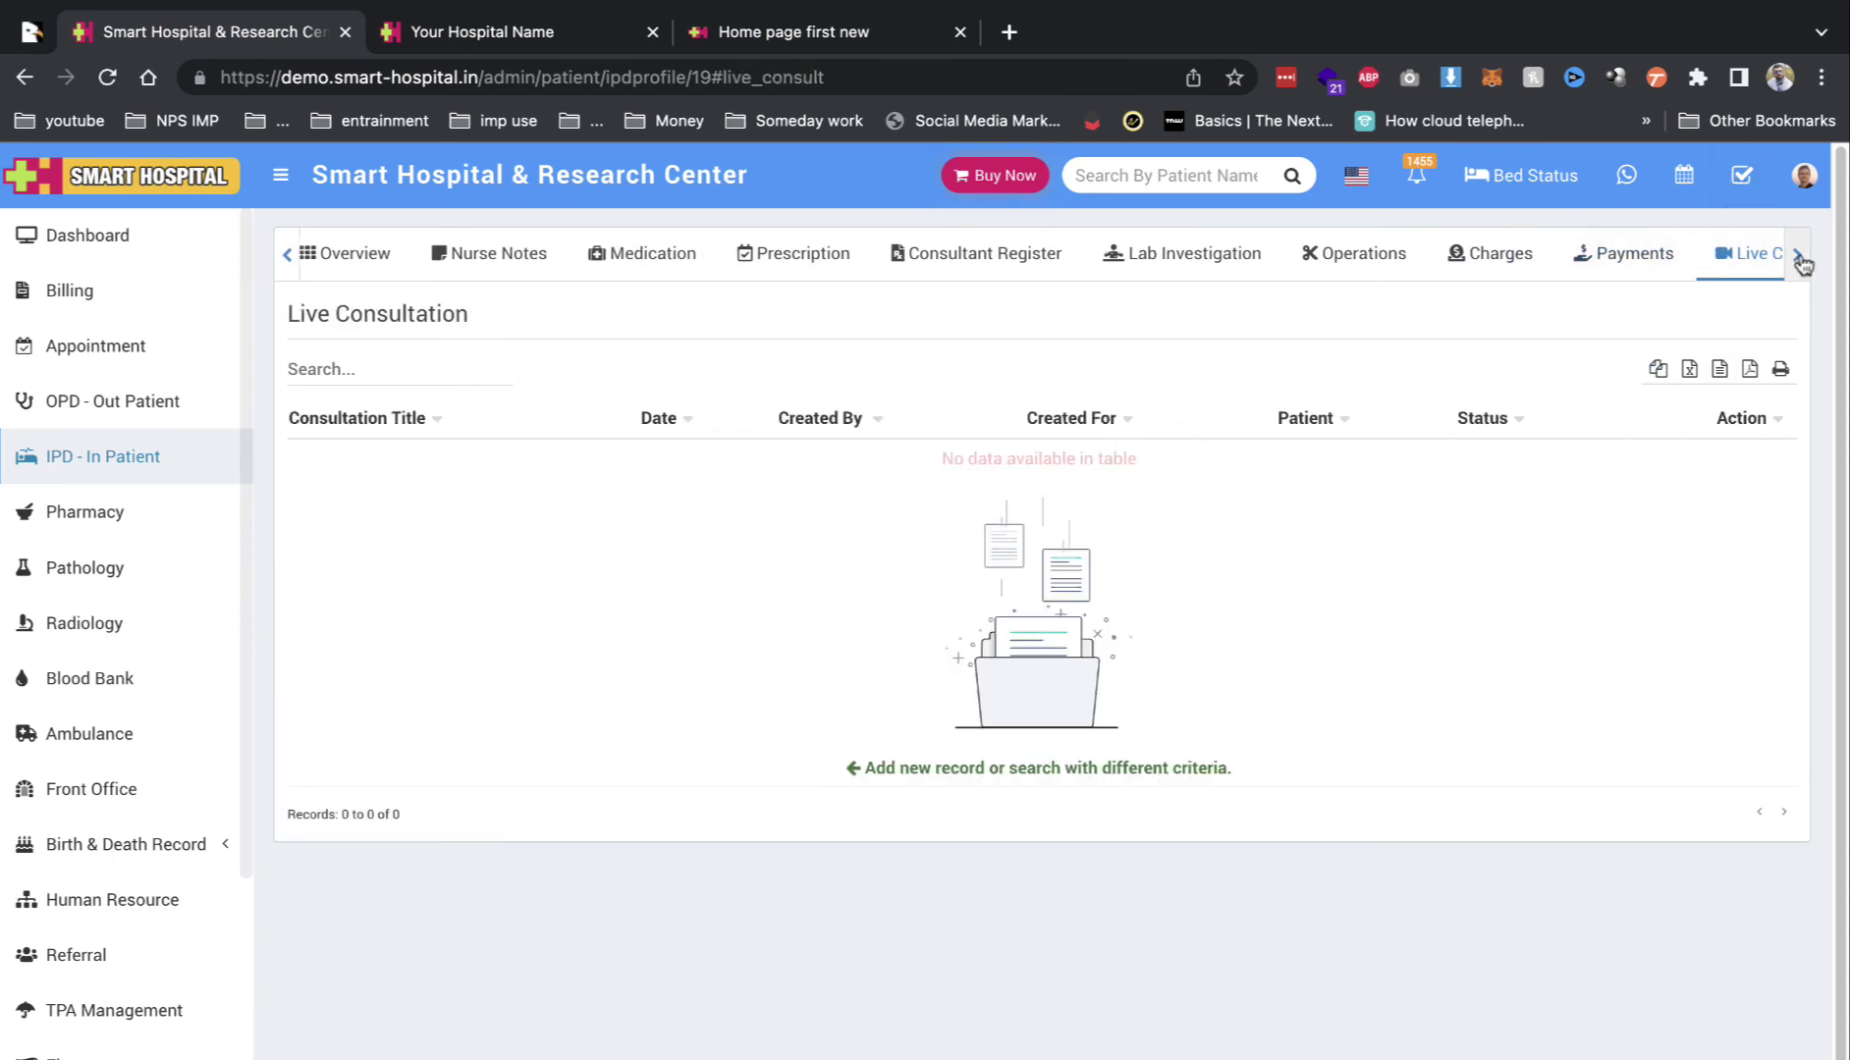
click(1468, 274)
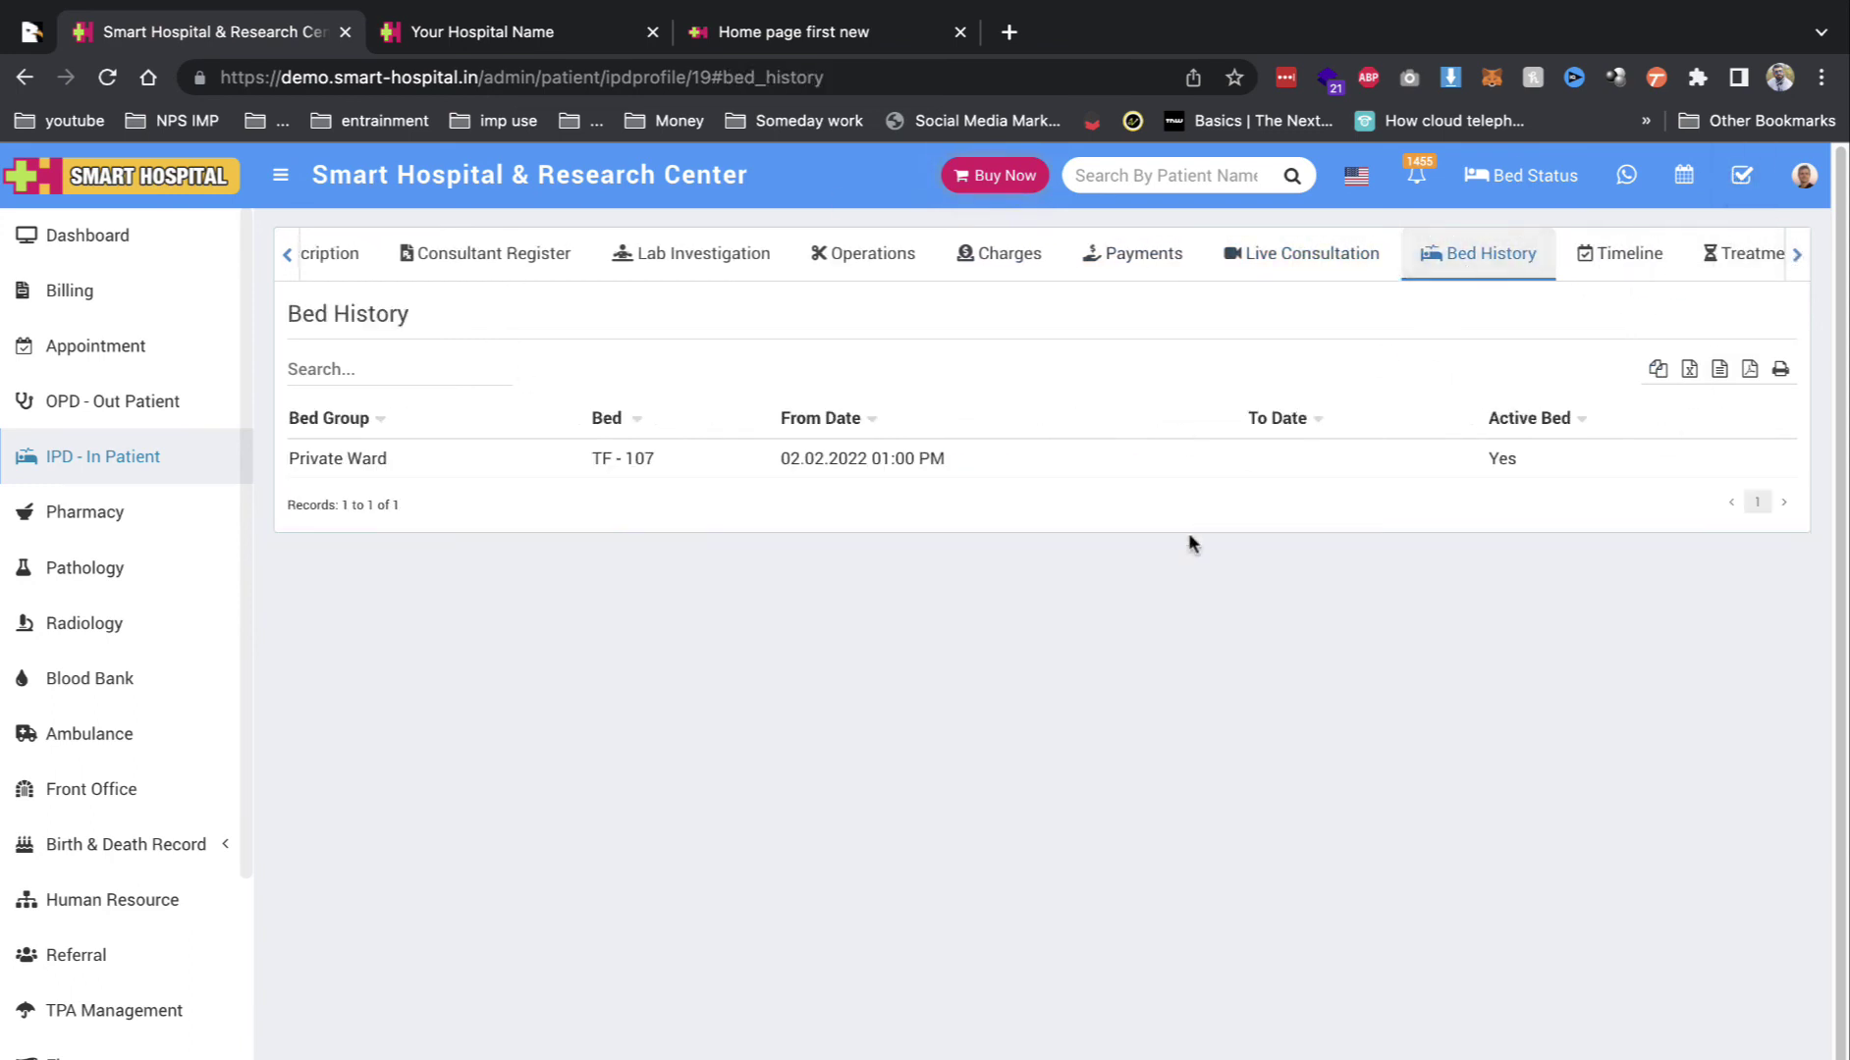
click(1581, 265)
click(1729, 254)
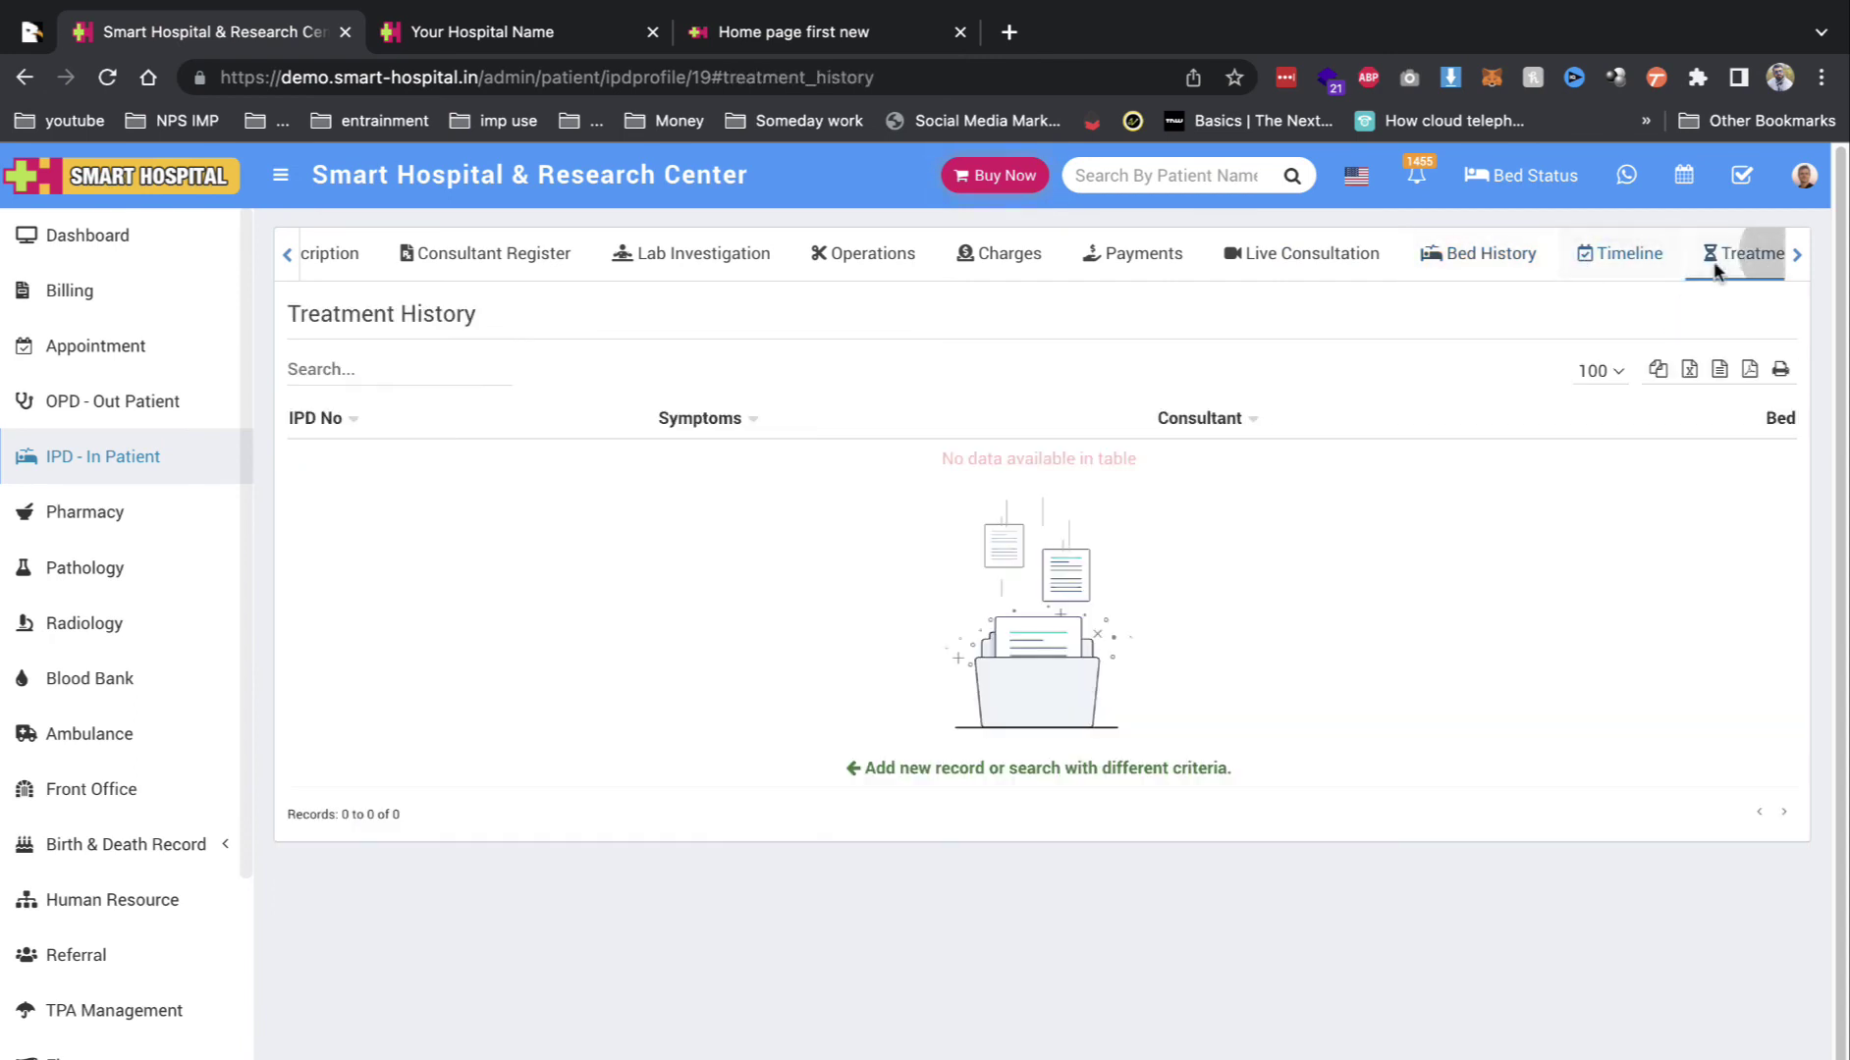
click(1797, 257)
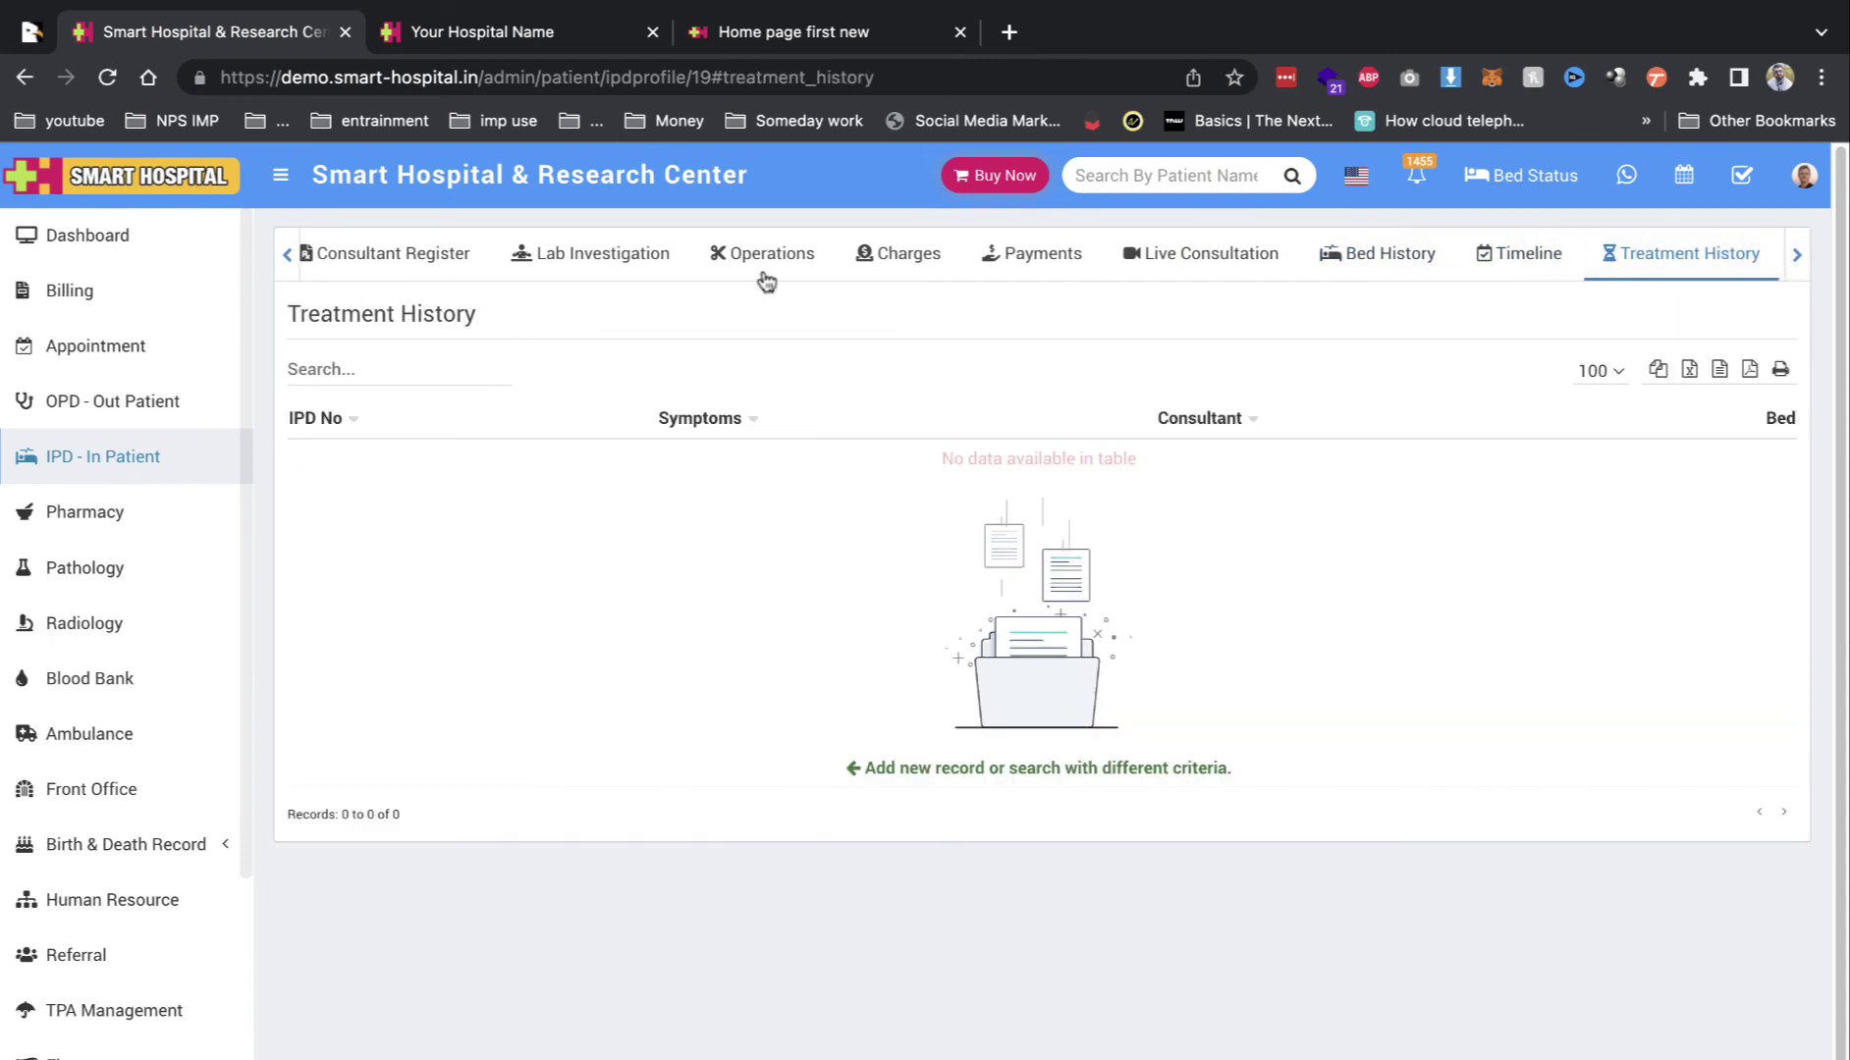
click(72, 403)
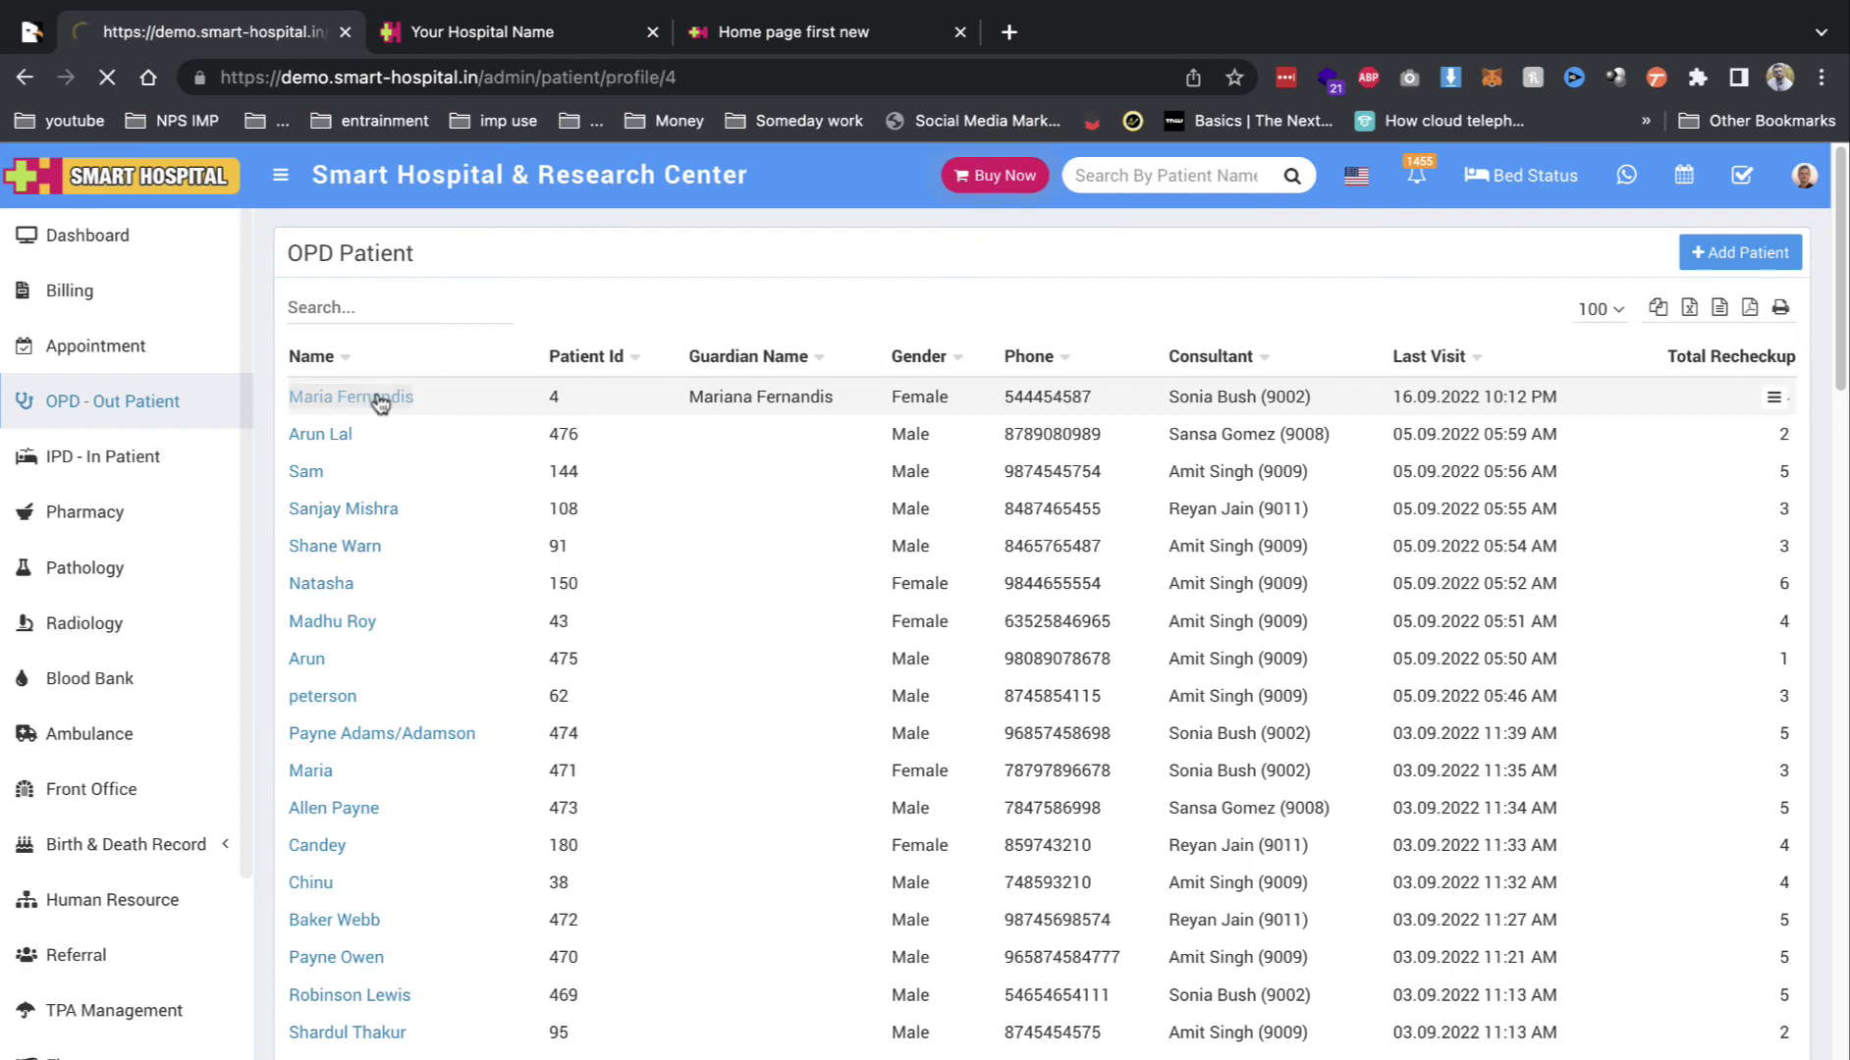
Step: Scroll through the out-patient's profile overview and highlight its findings paragraph
scroll(502, 557, down, 1)
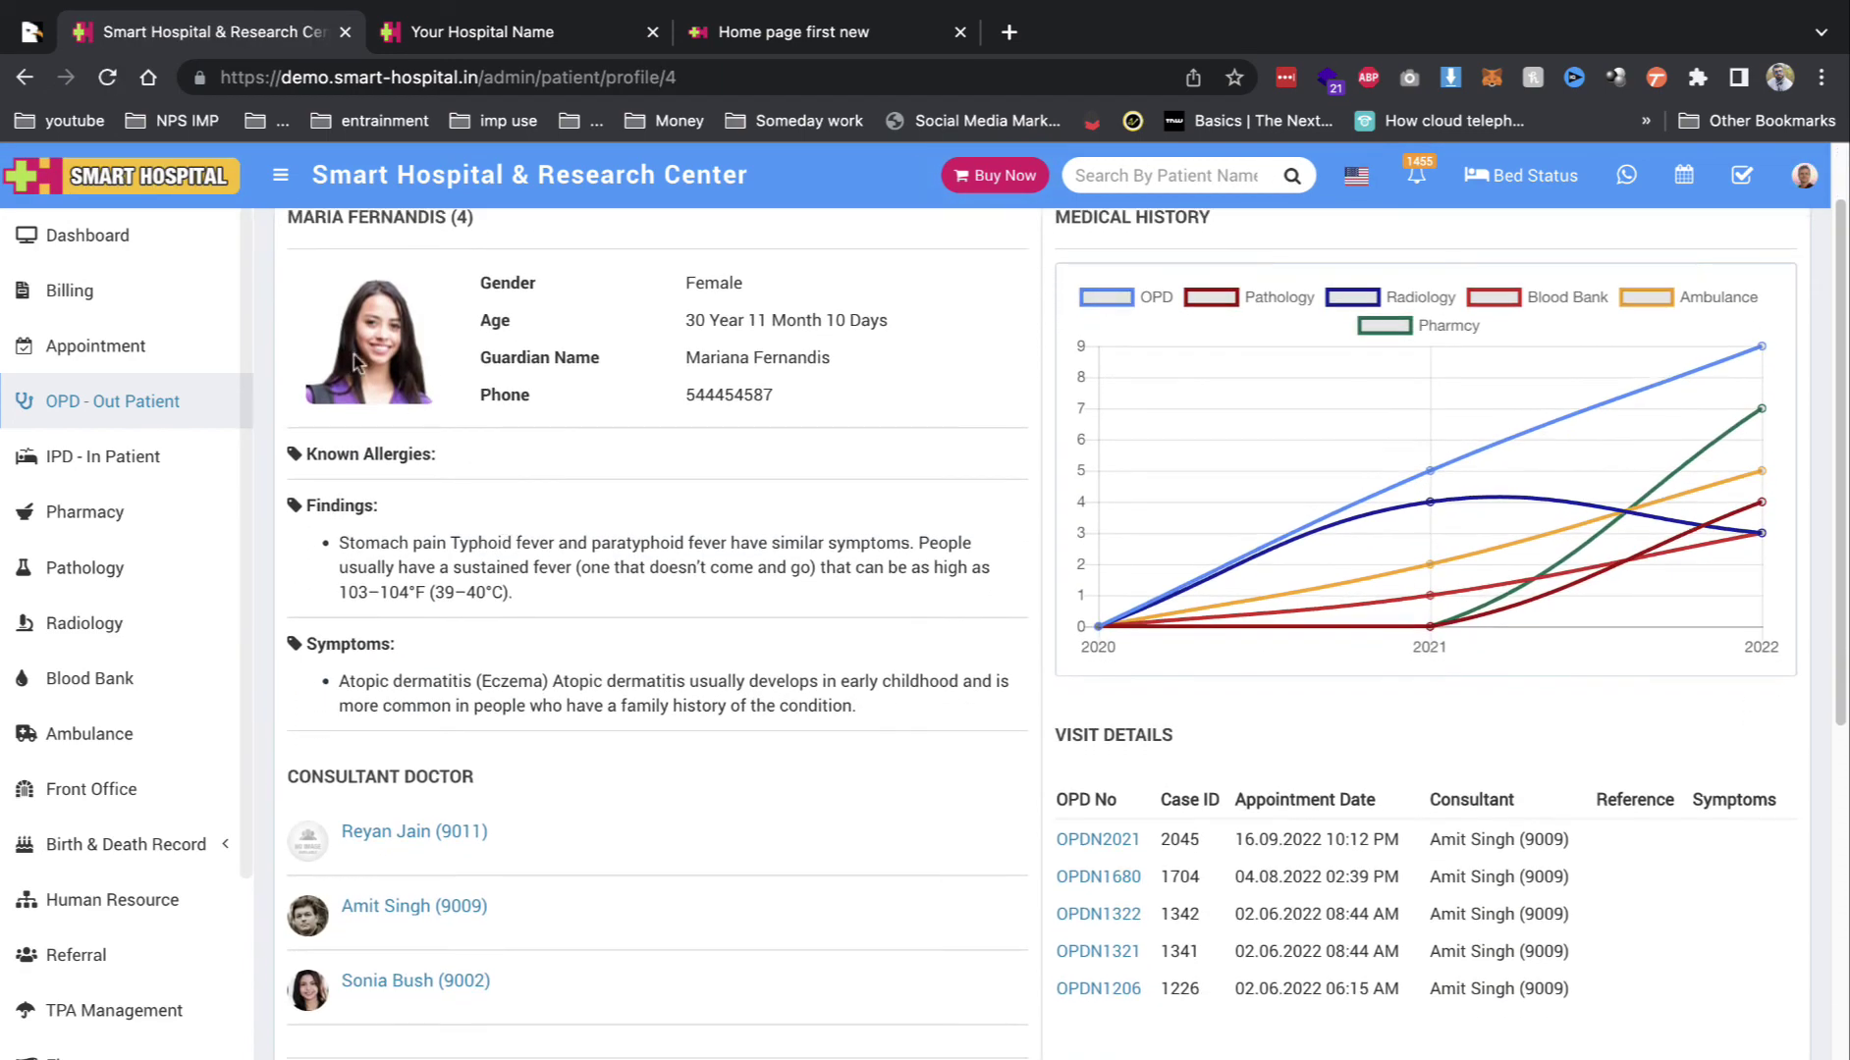
drag(354, 343, 559, 479)
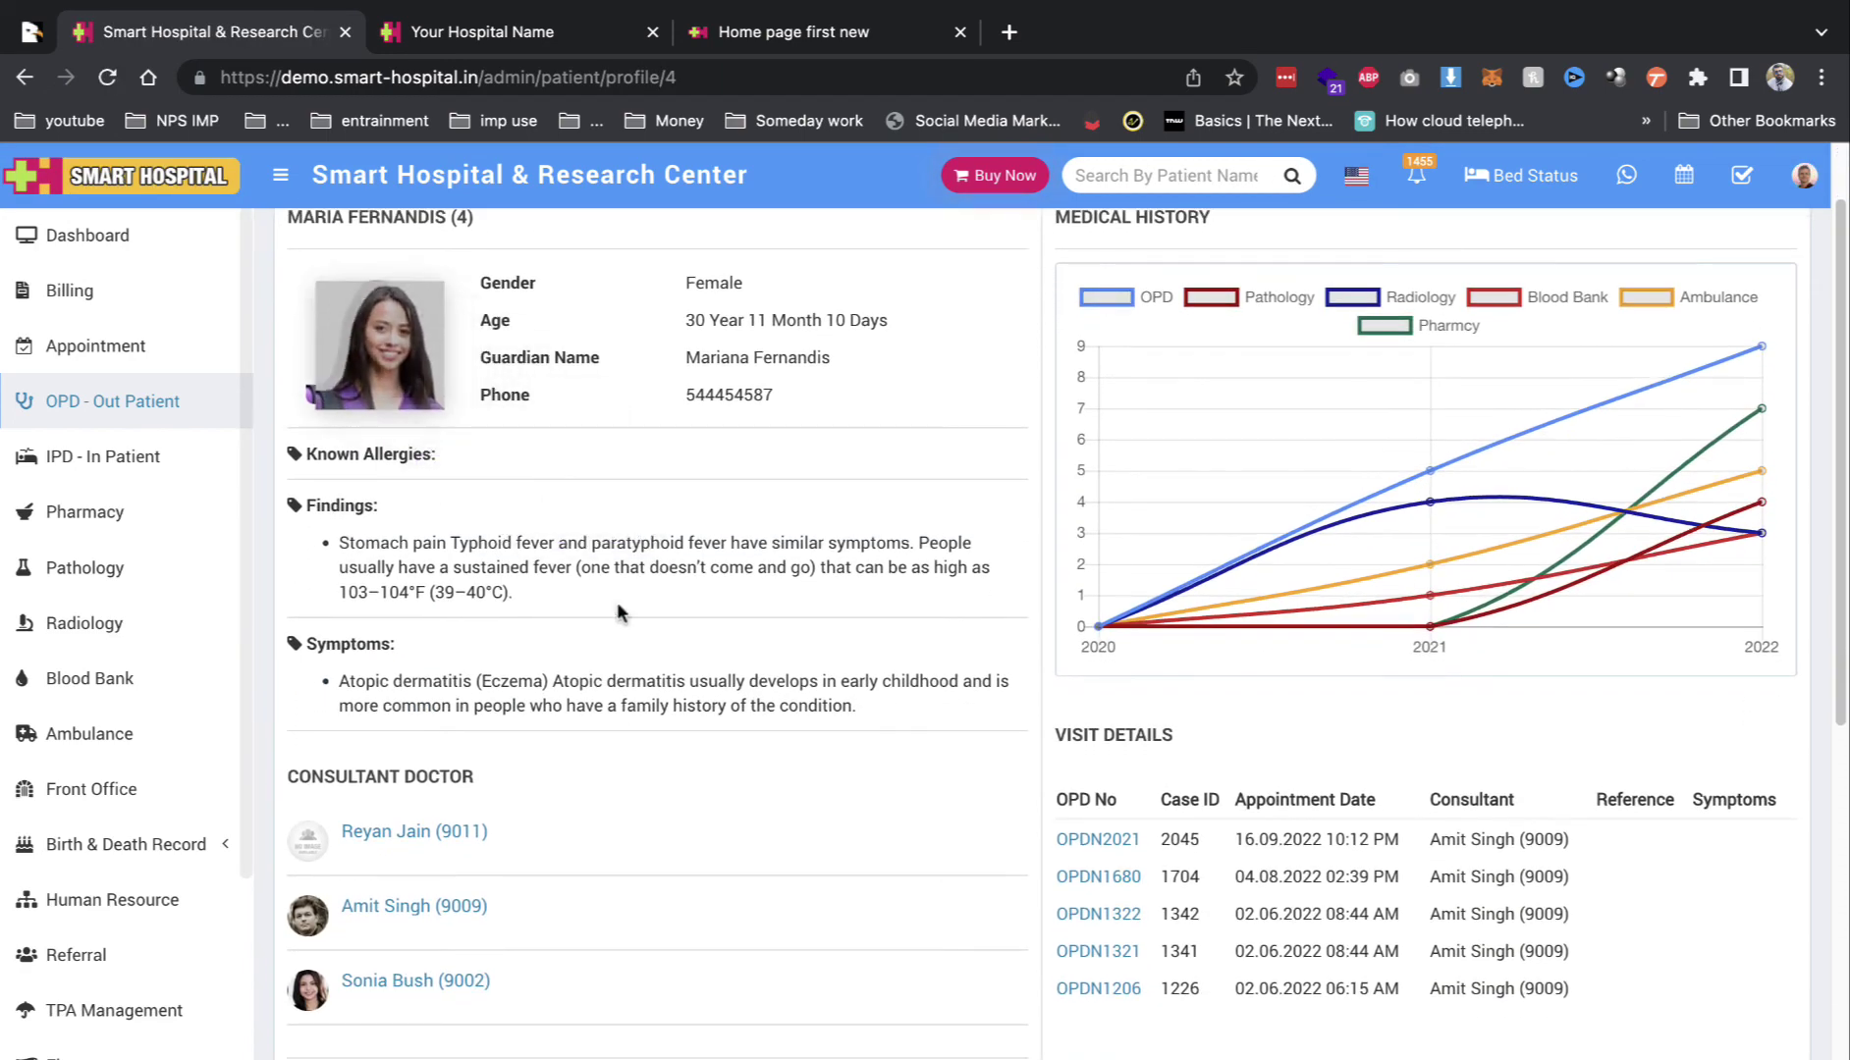
triple_click(385, 548)
drag(420, 680, 625, 705)
scroll(438, 650, down, 2)
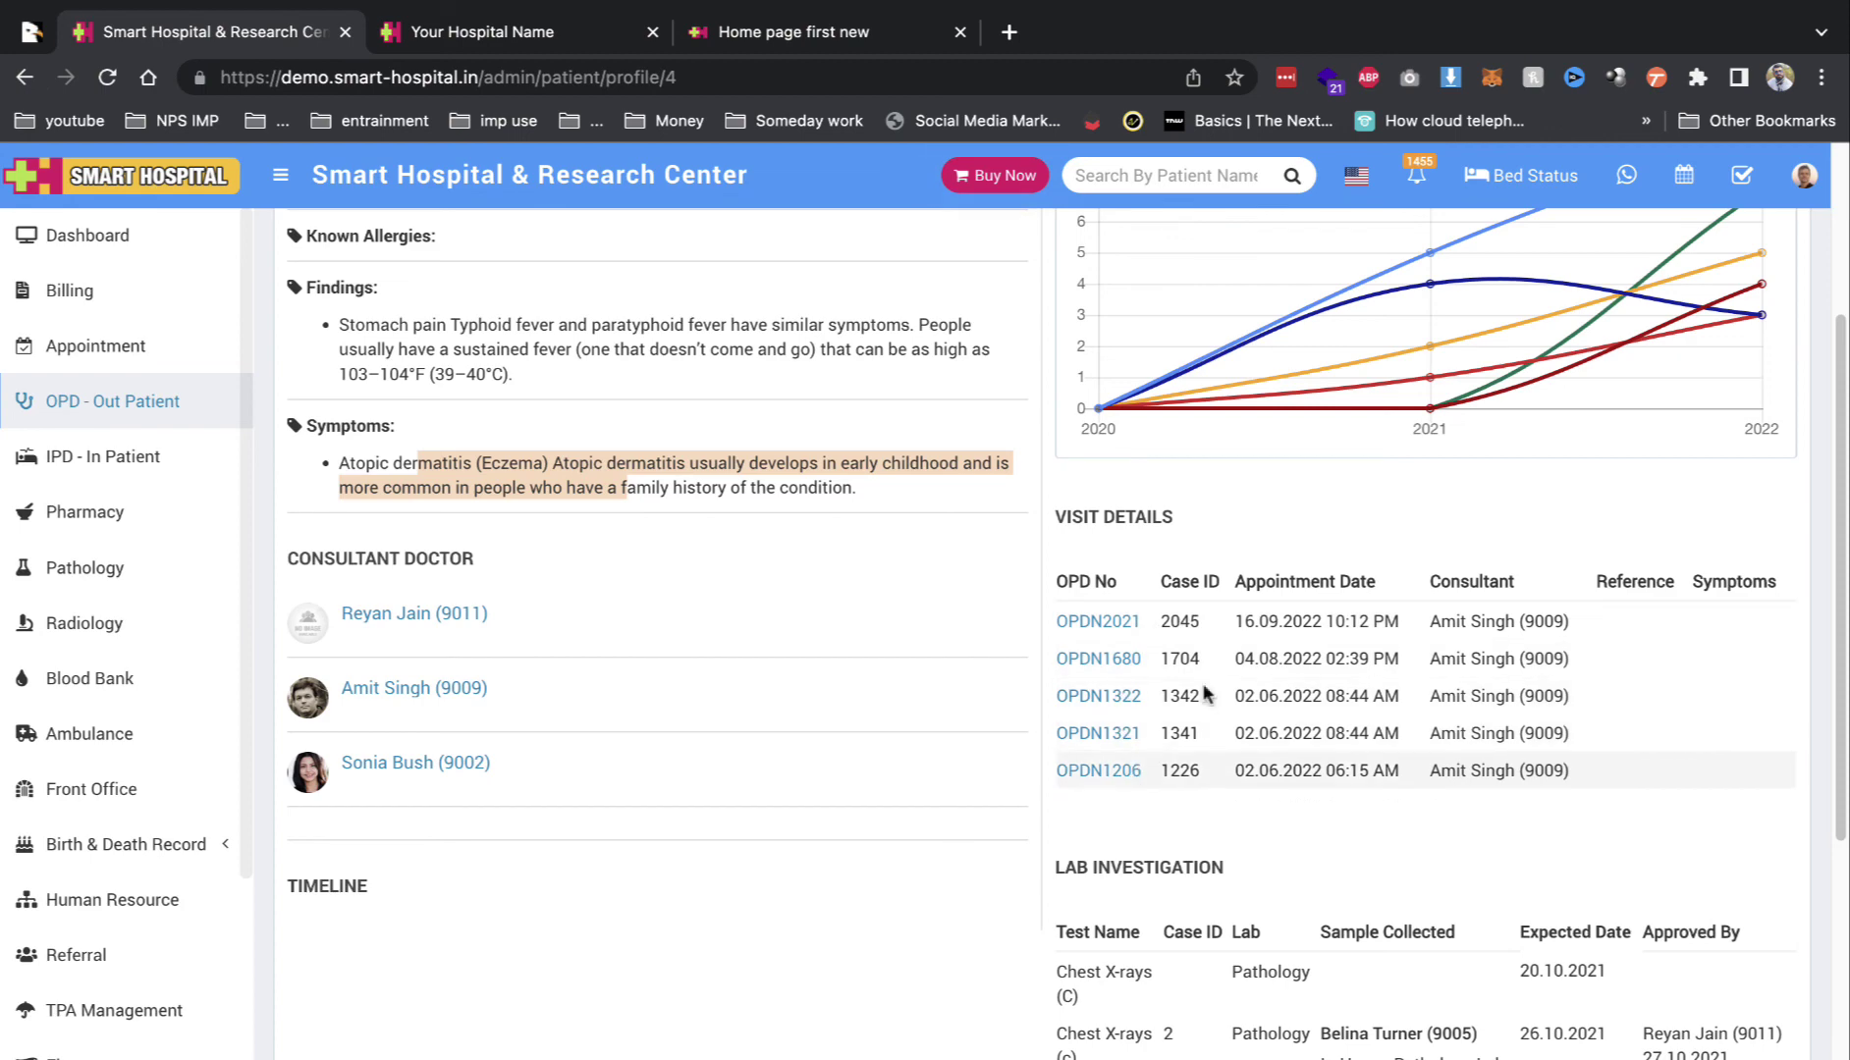
scroll(1491, 703, down, 6)
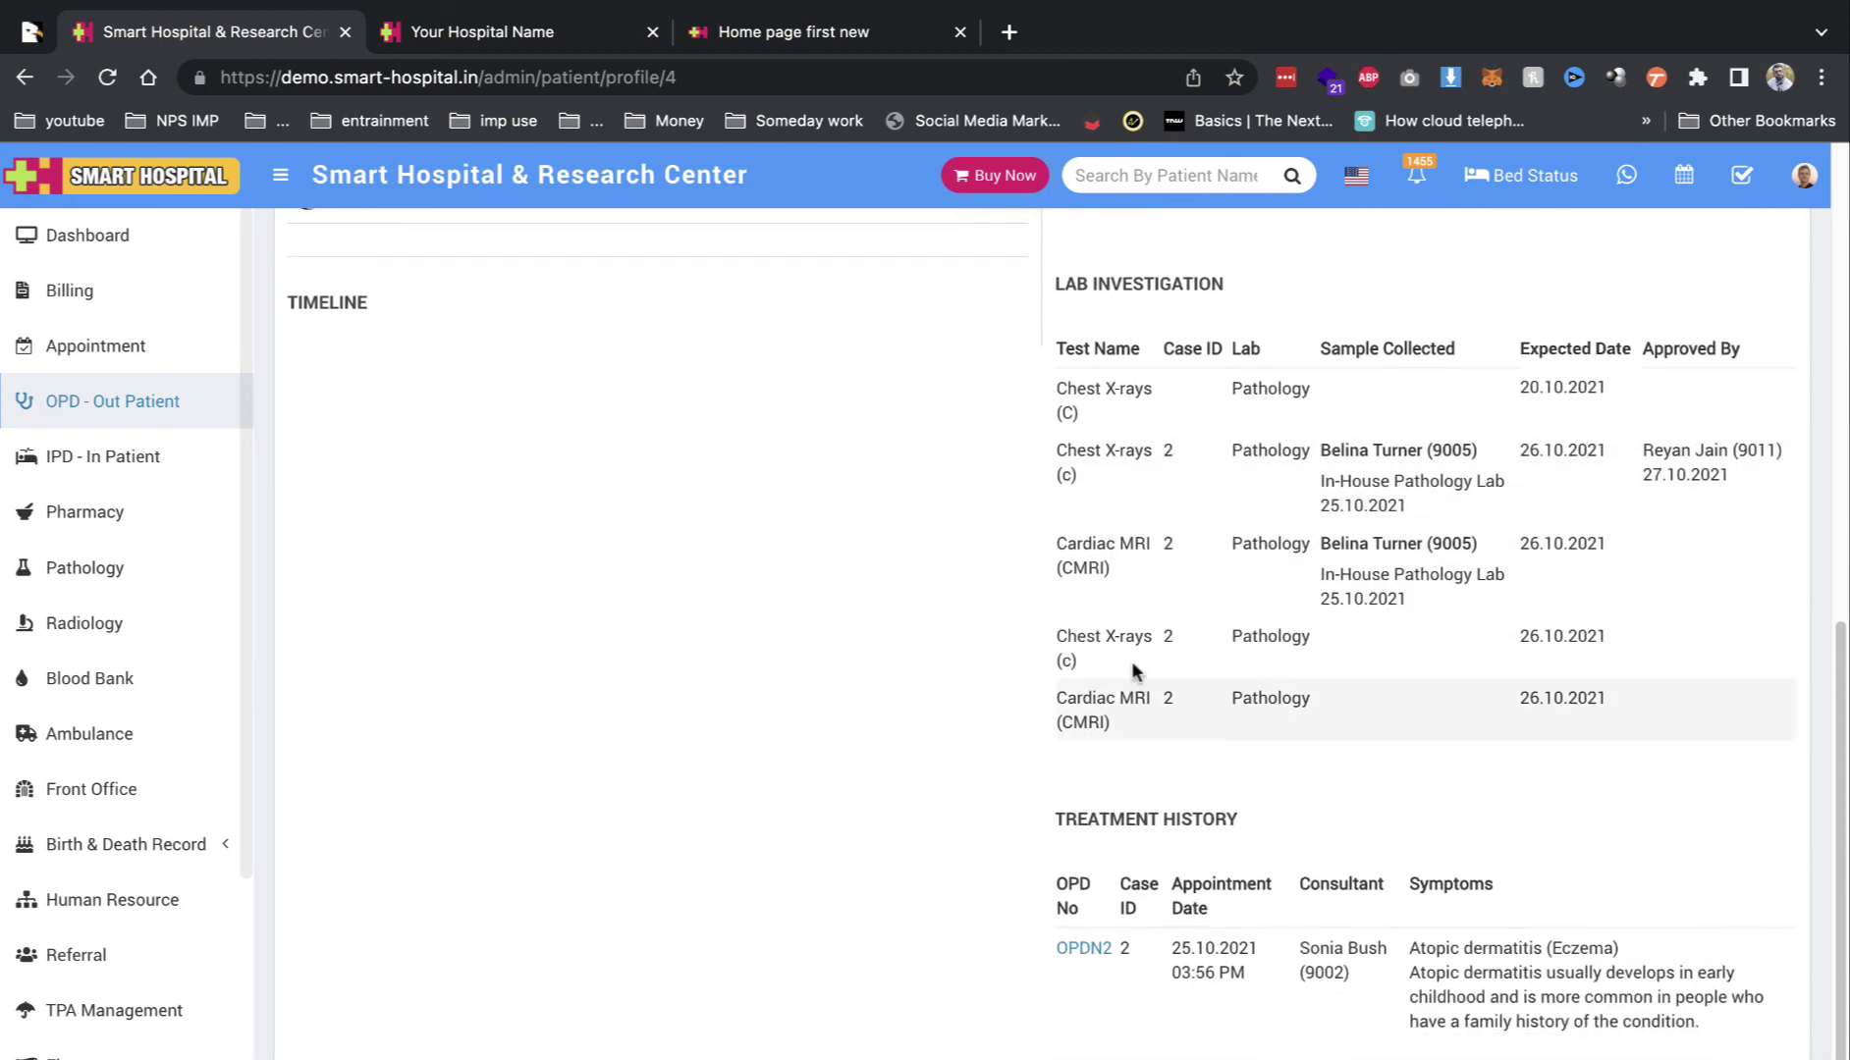
scroll(1080, 648, up, 8)
Step: Check the Visits, Lab Investigation, Treatment History and Timeline sections of the profile
click(473, 252)
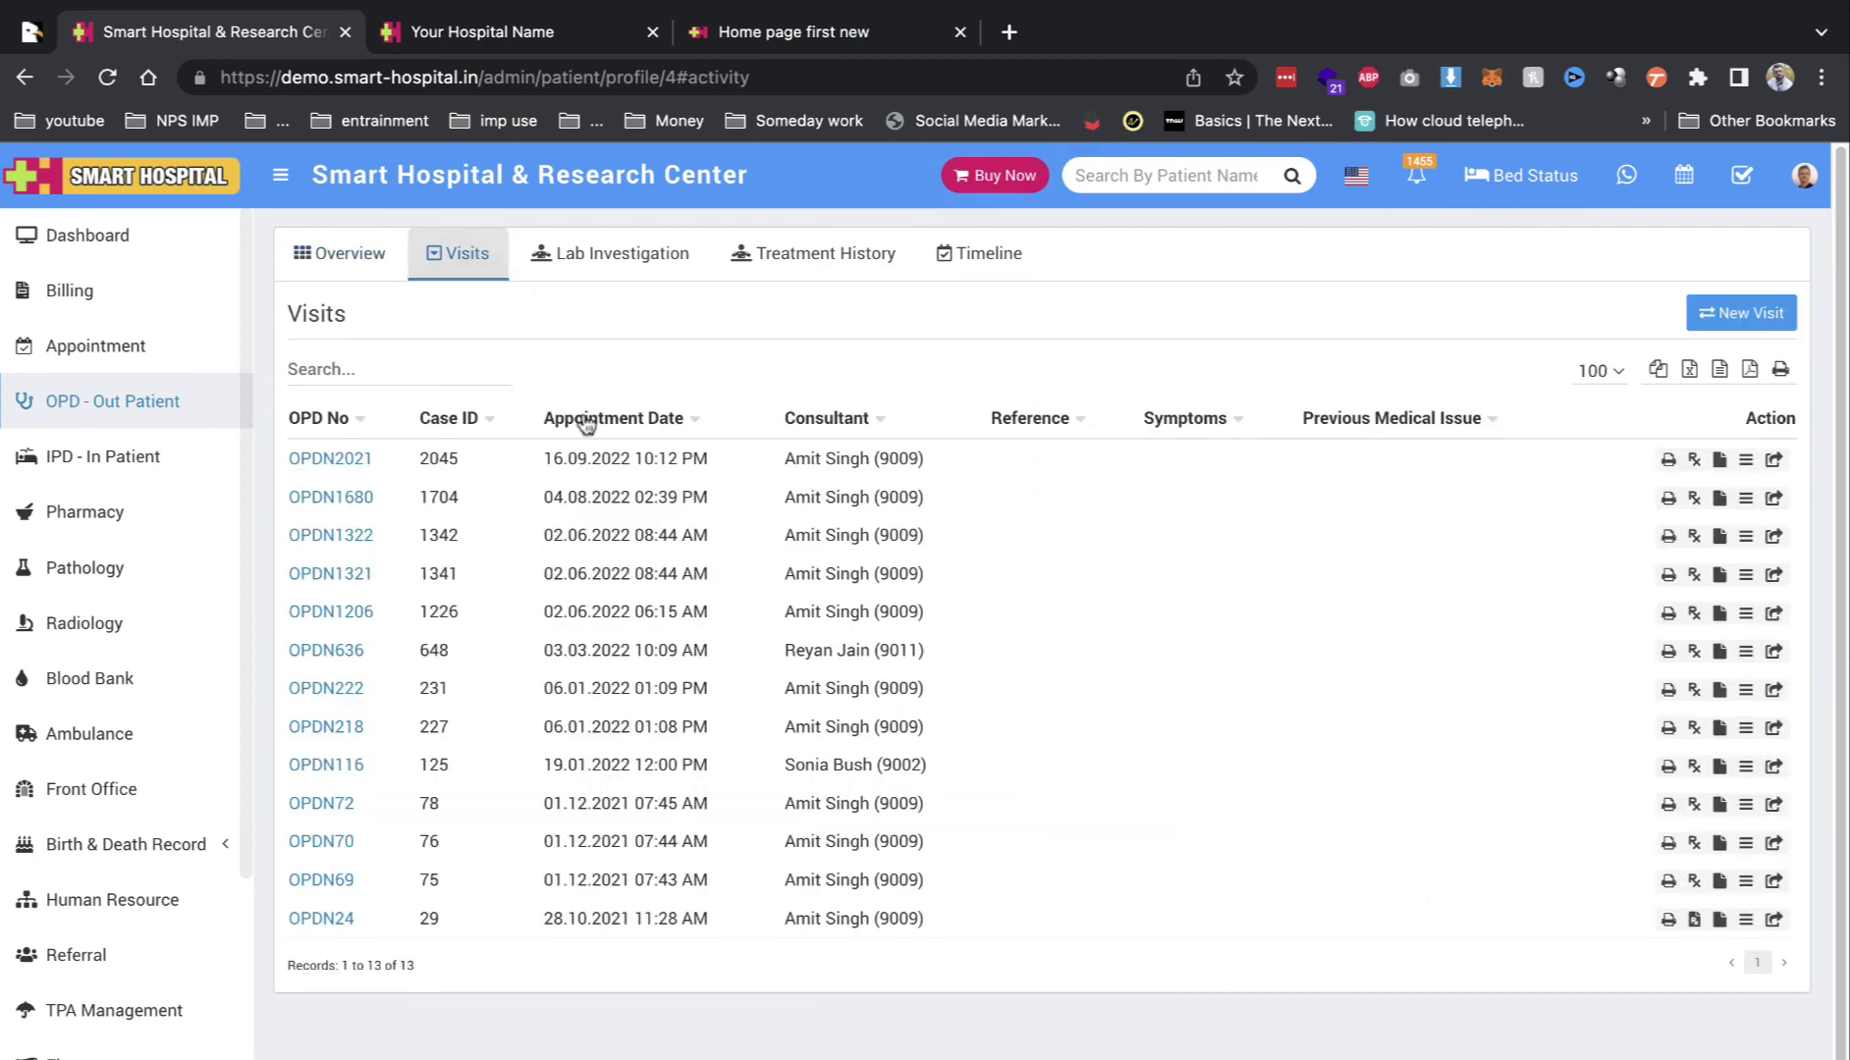
click(629, 250)
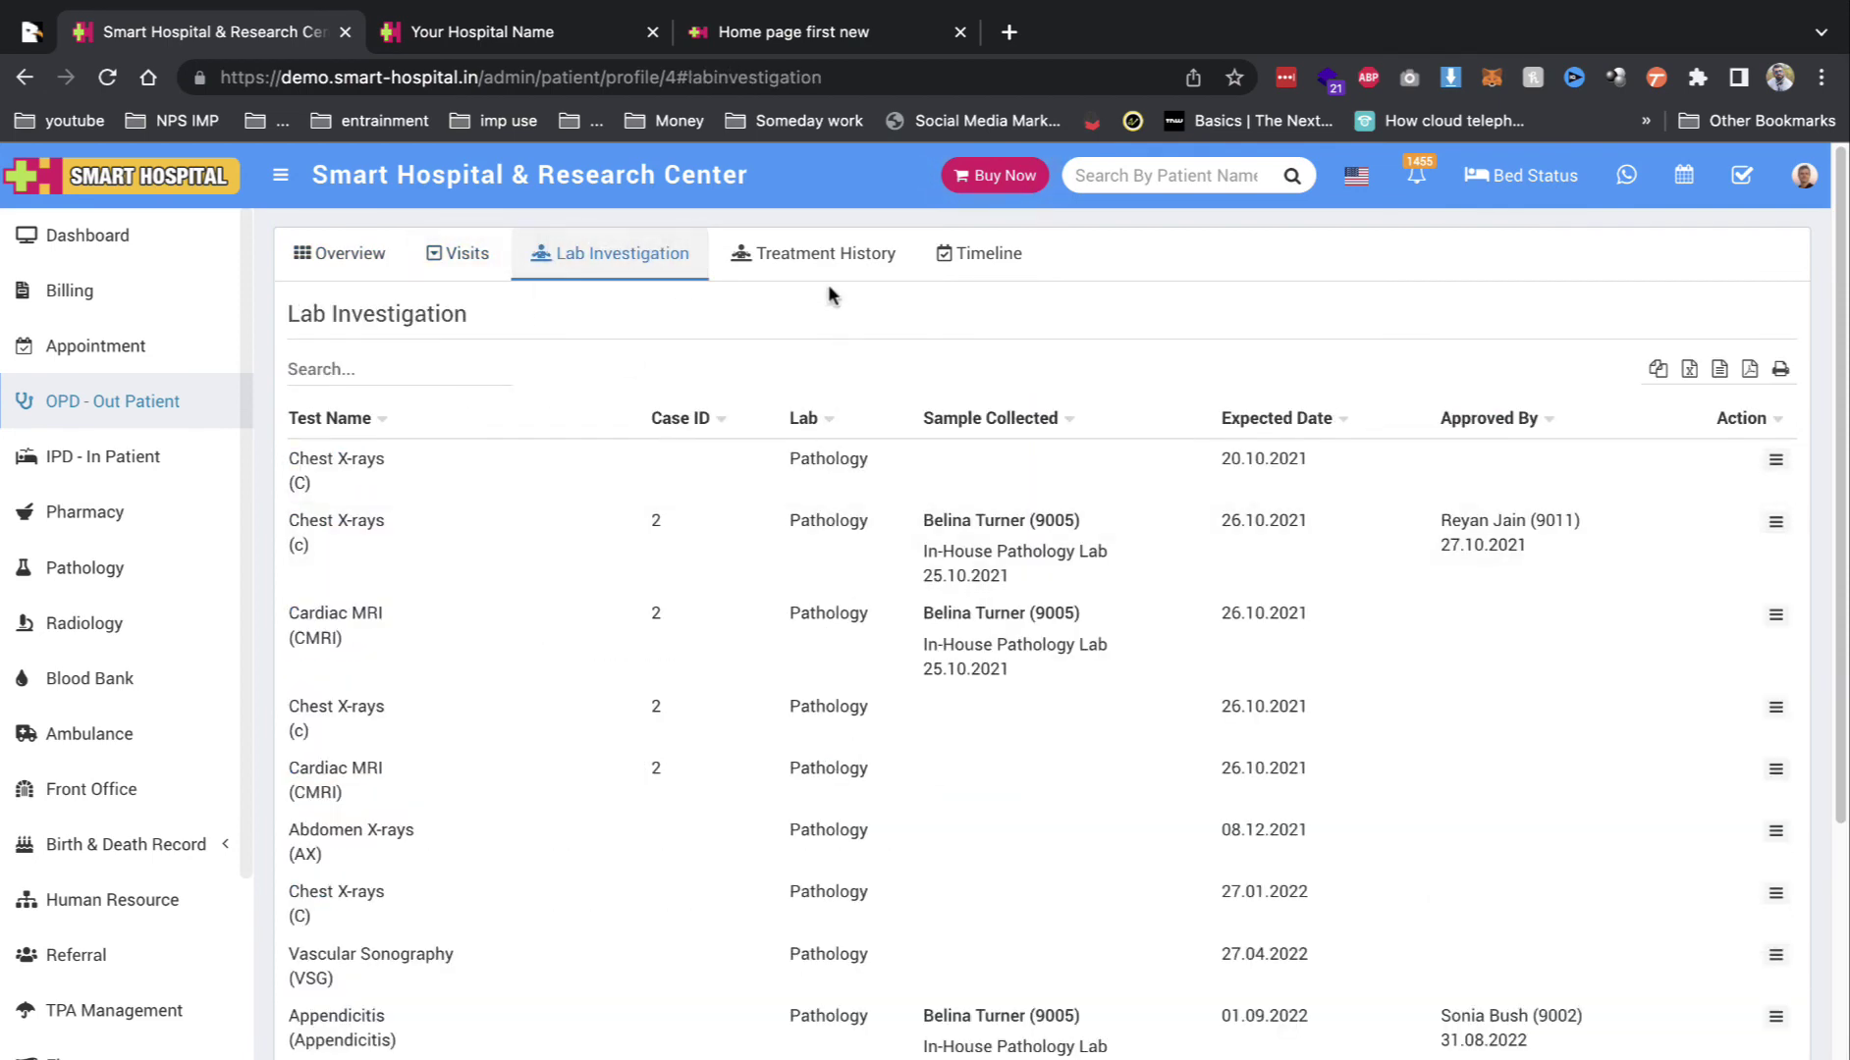
click(844, 250)
click(1004, 260)
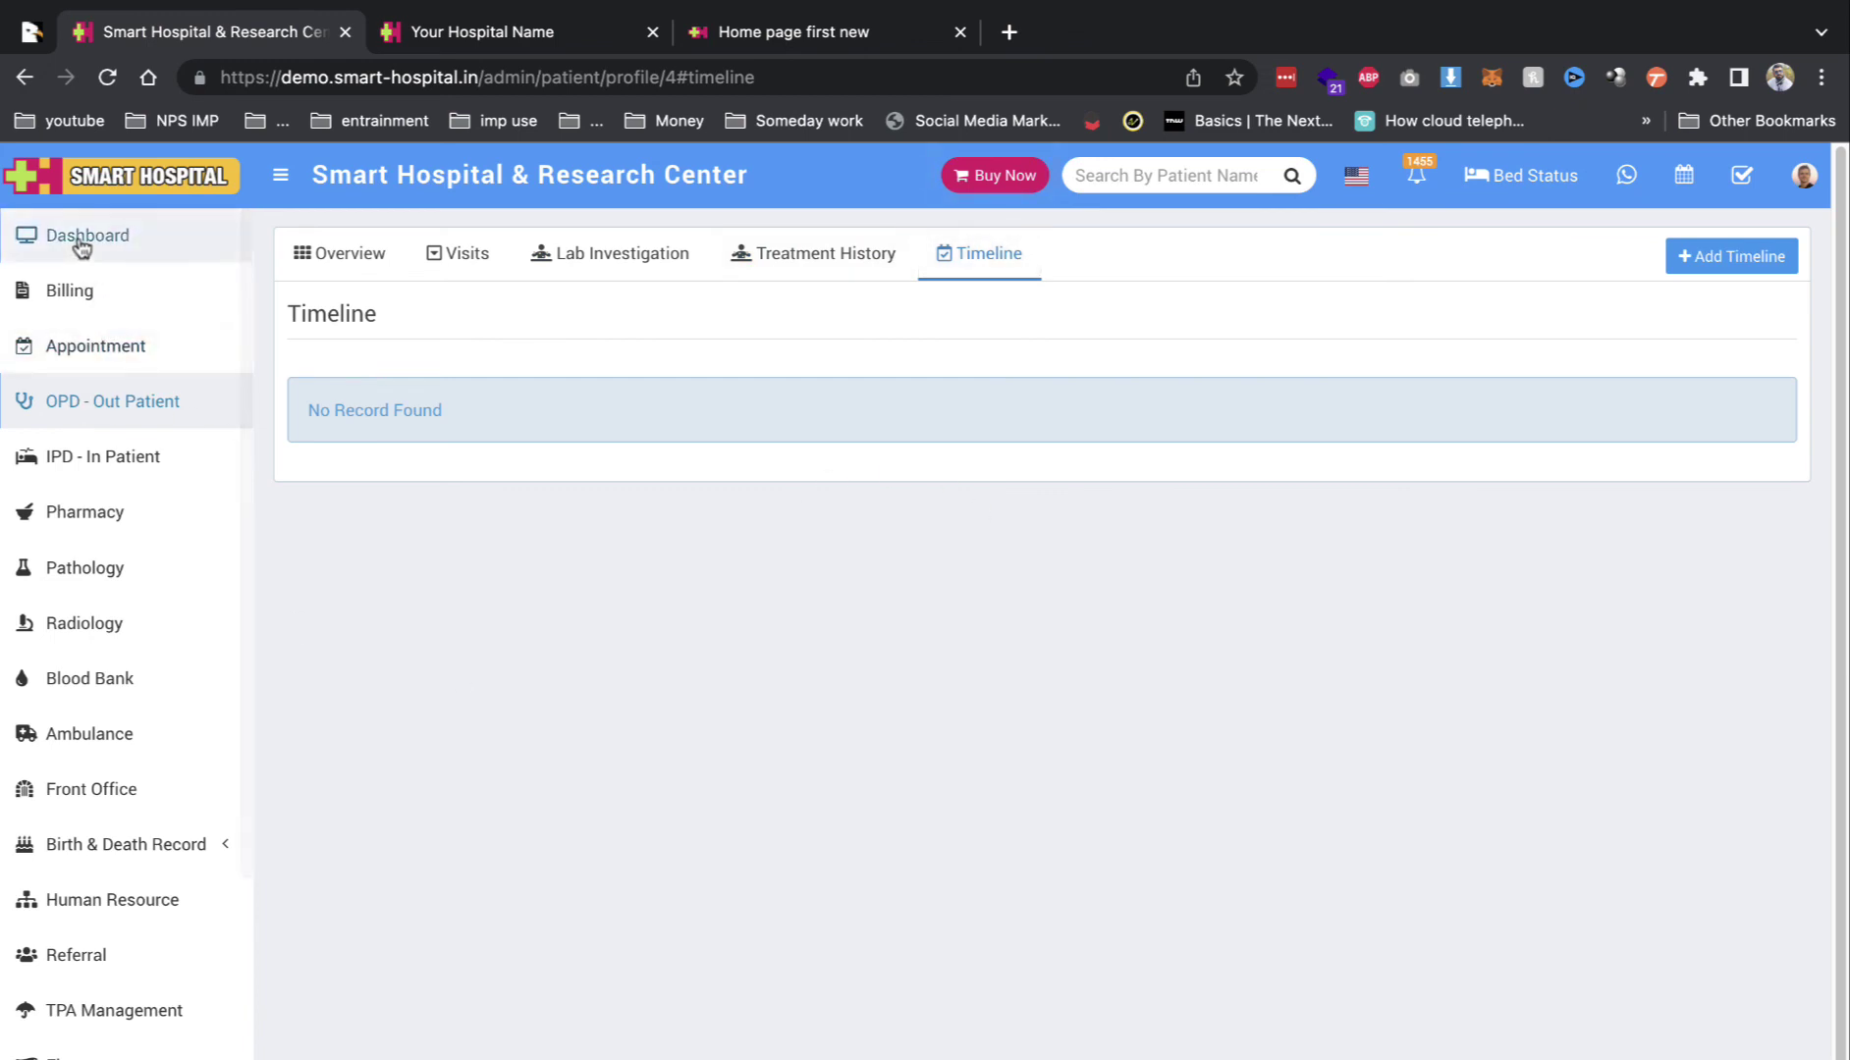
Step: Glance at the dashboard, then start a blank OPD appointment from the OPD Patient list
click(95, 404)
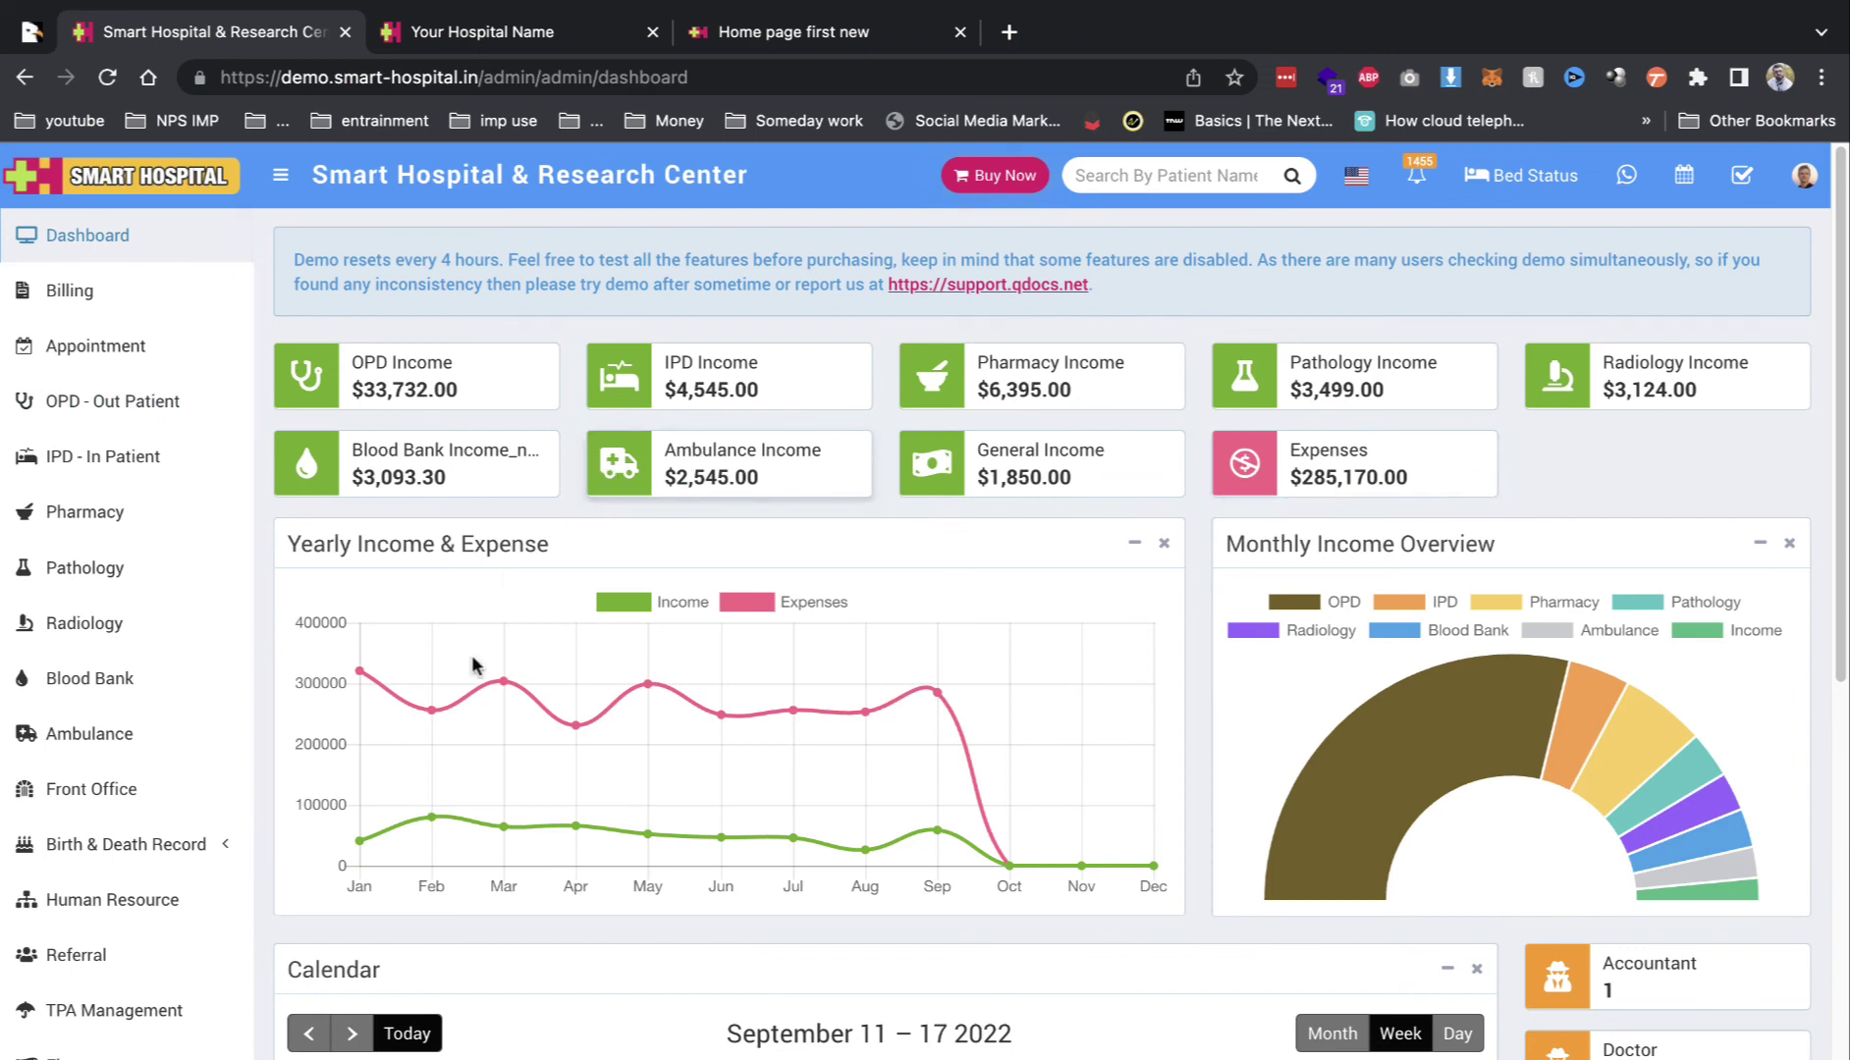
scroll(476, 661, down, 3)
scroll(157, 824, down, 4)
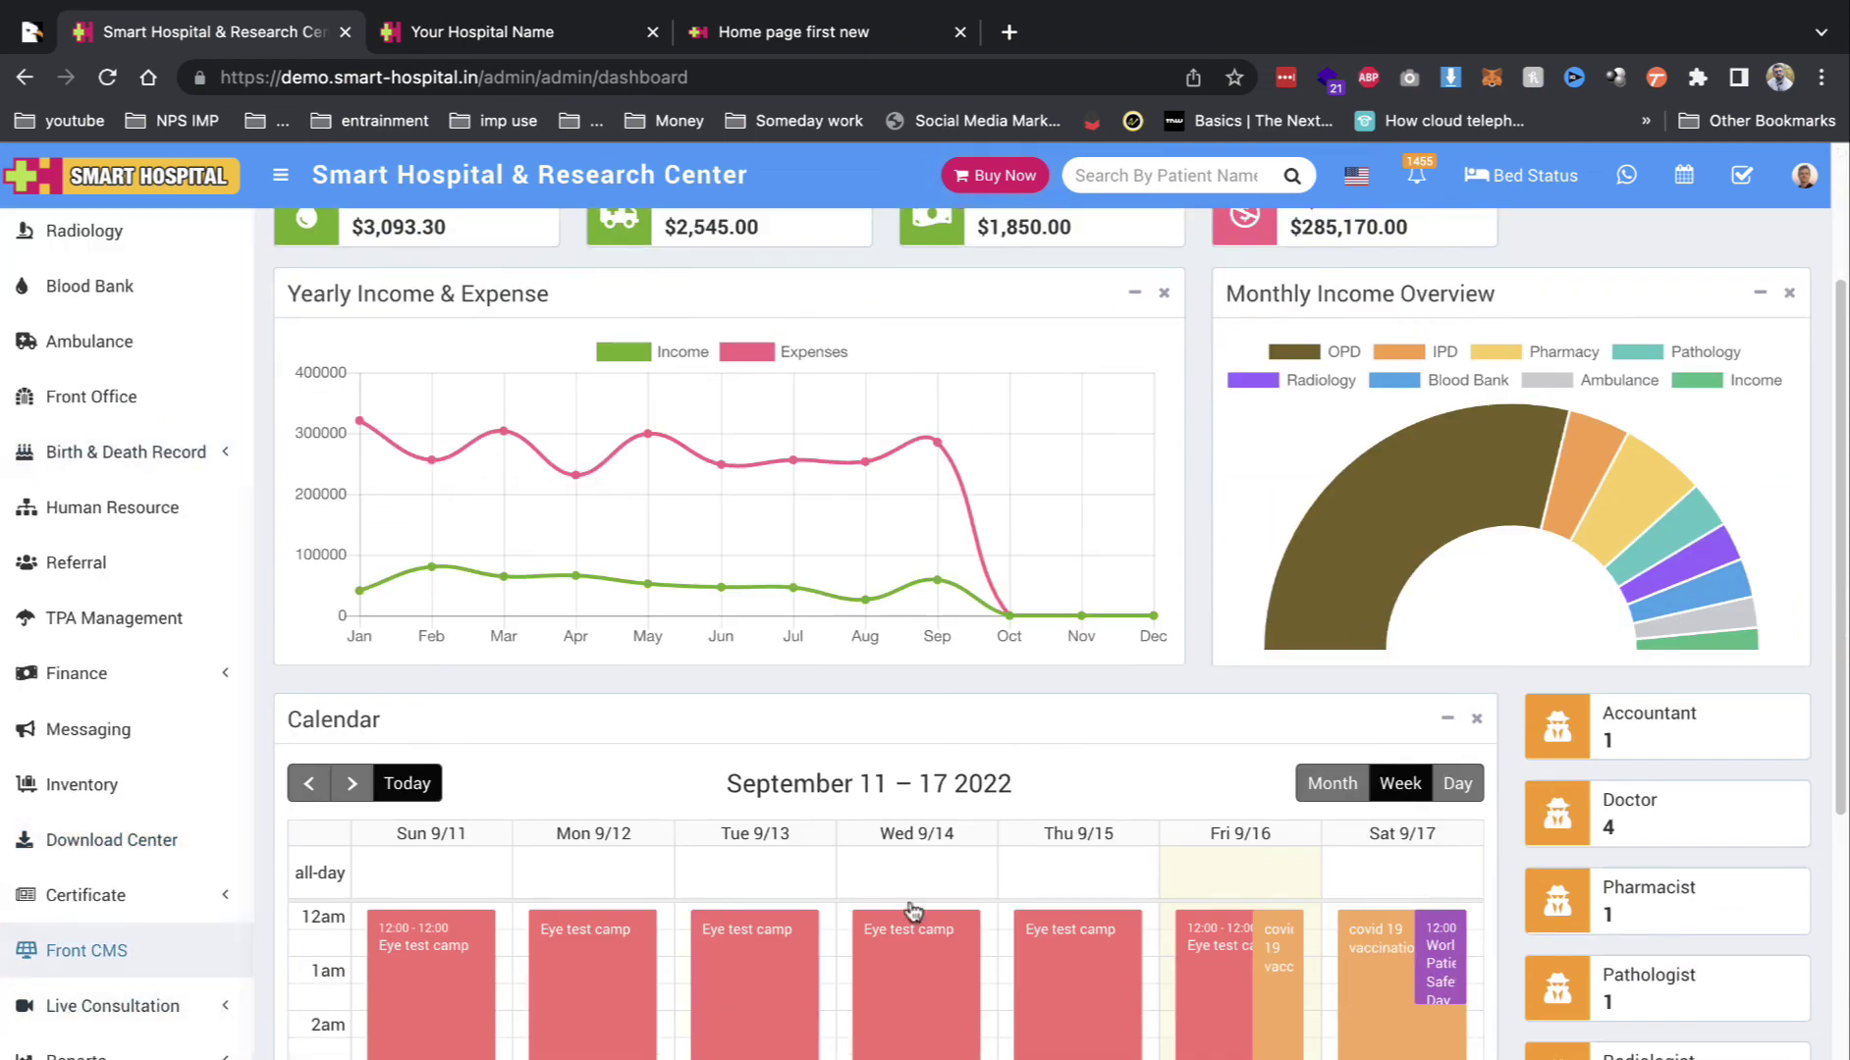
scroll(137, 776, up, 4)
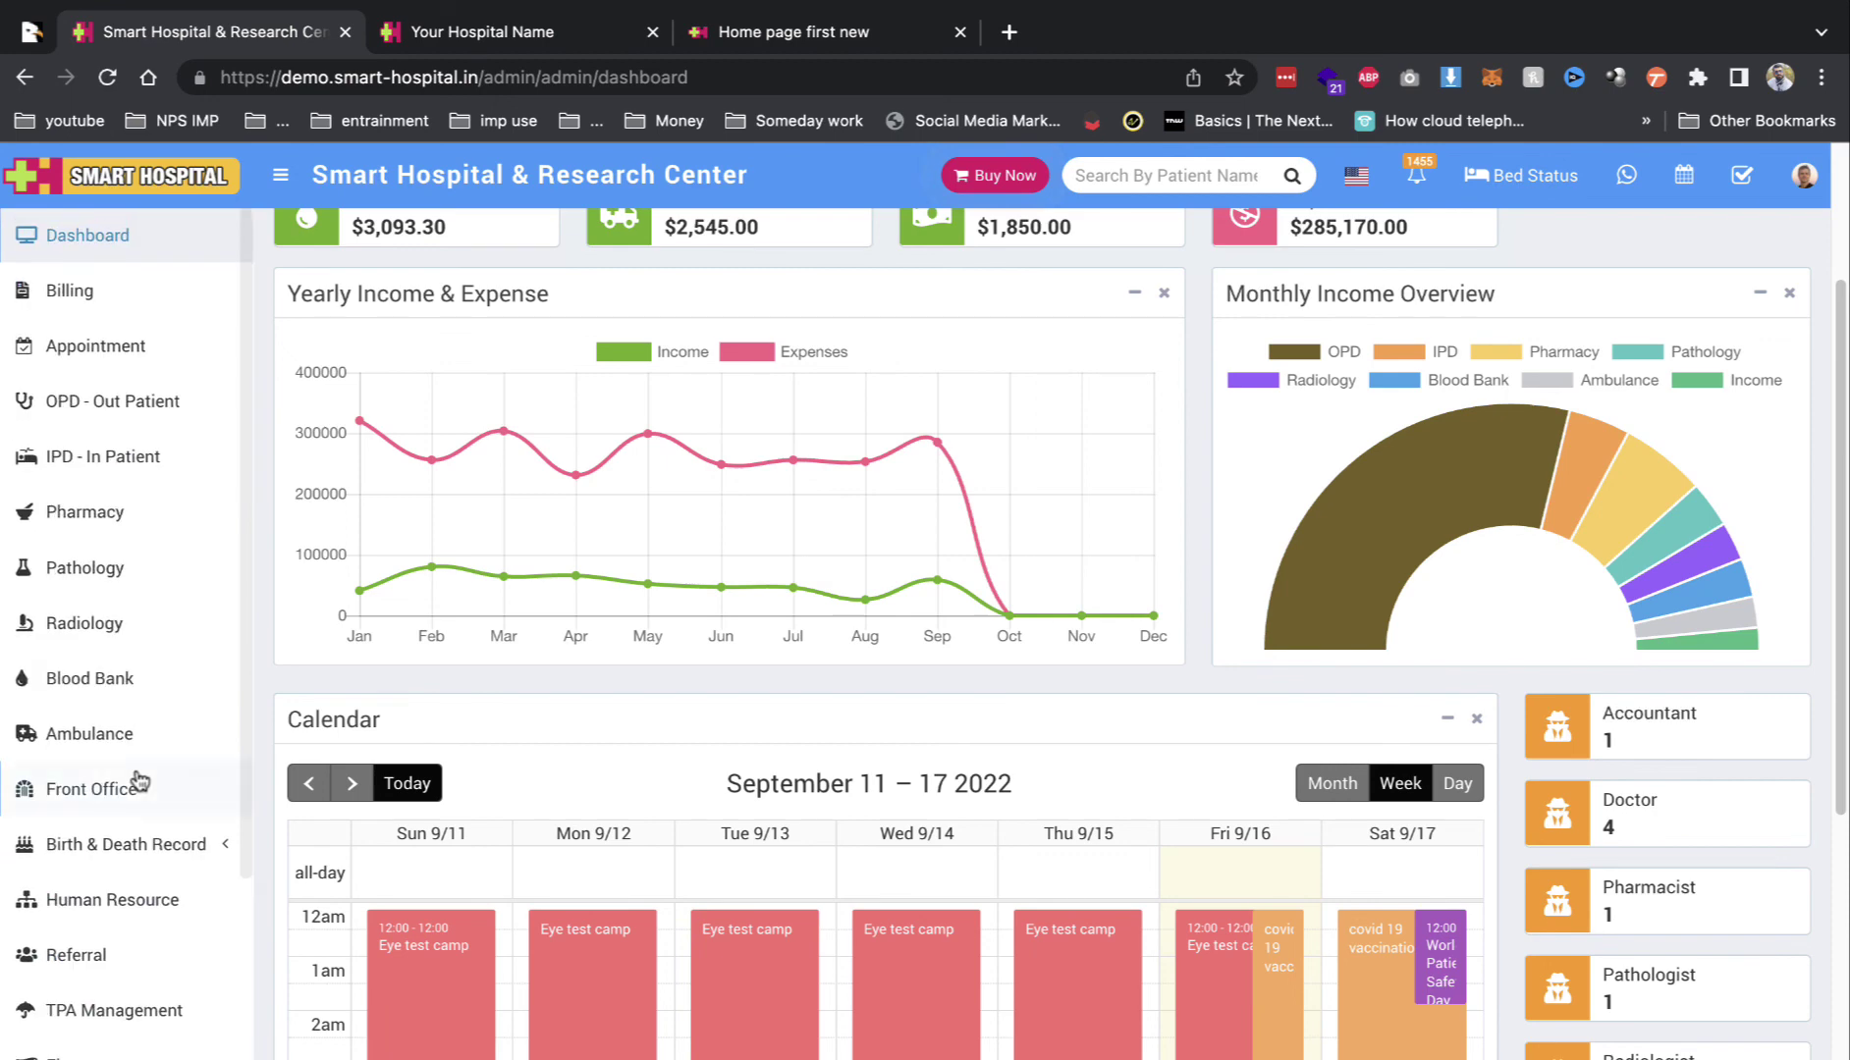
click(113, 401)
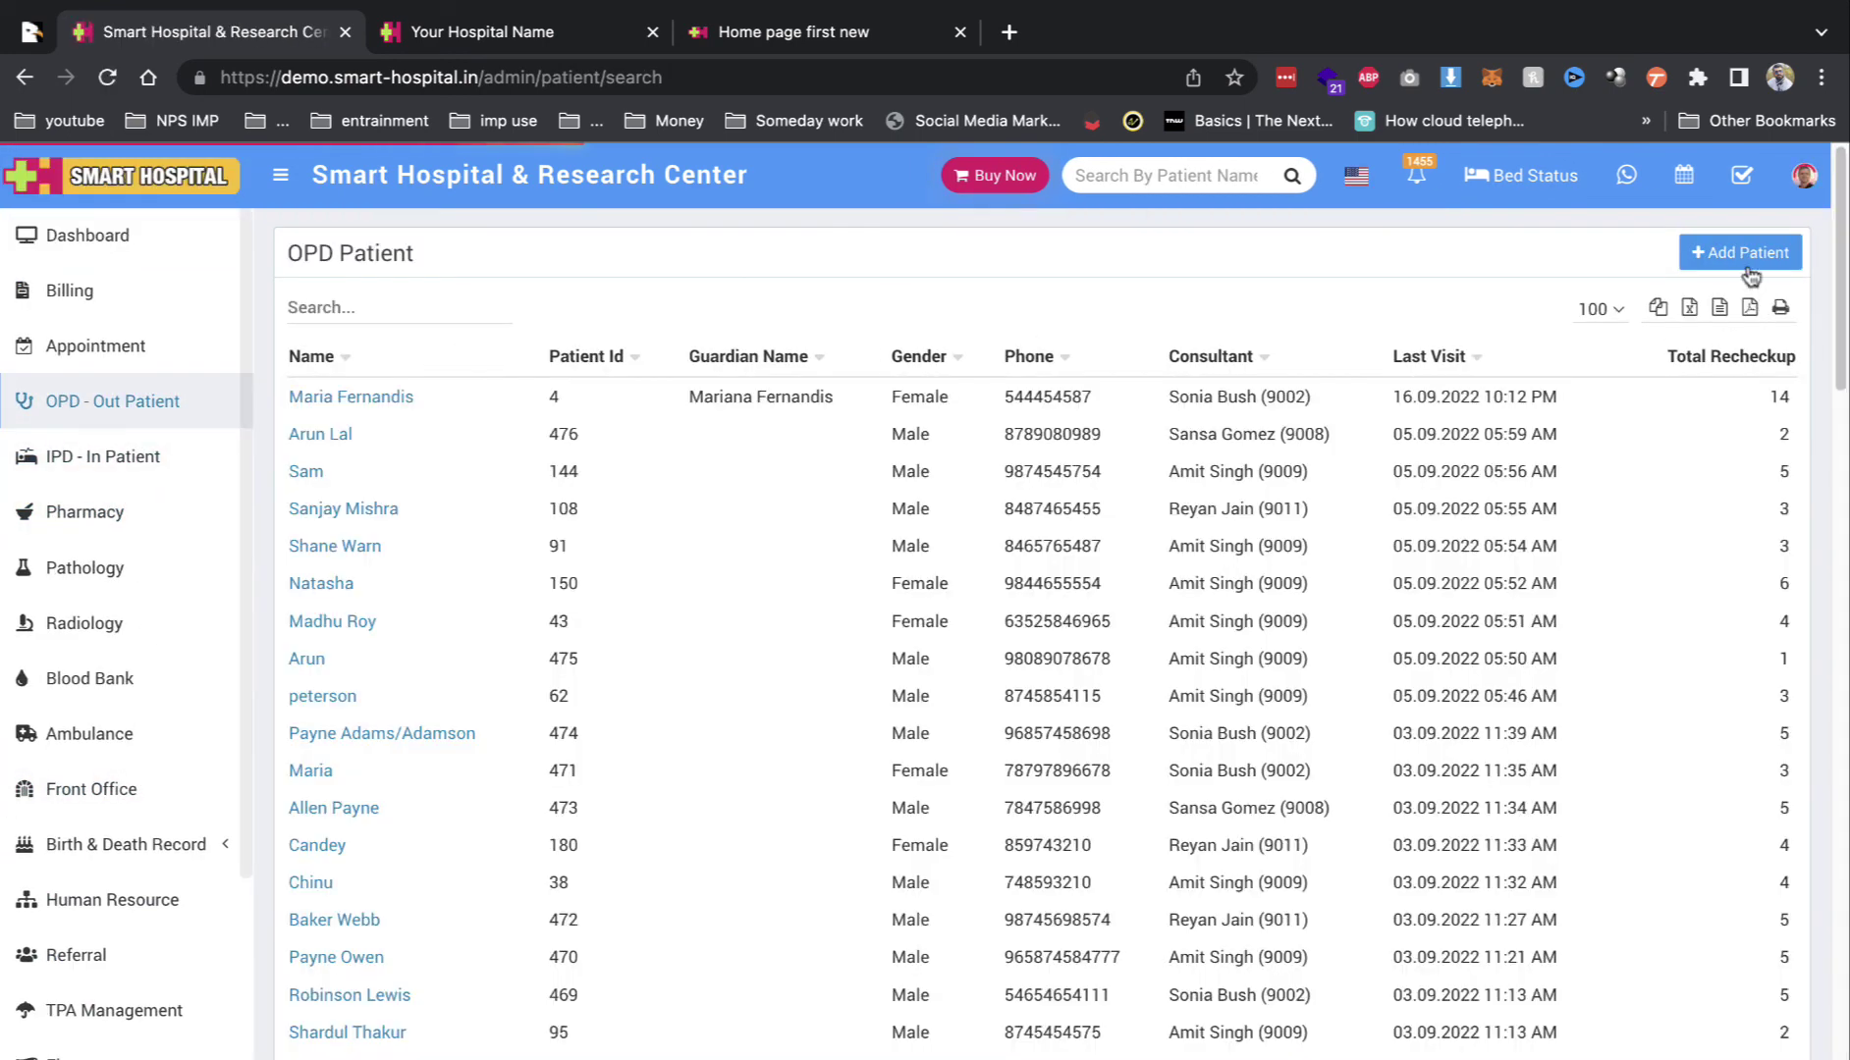
click(1743, 252)
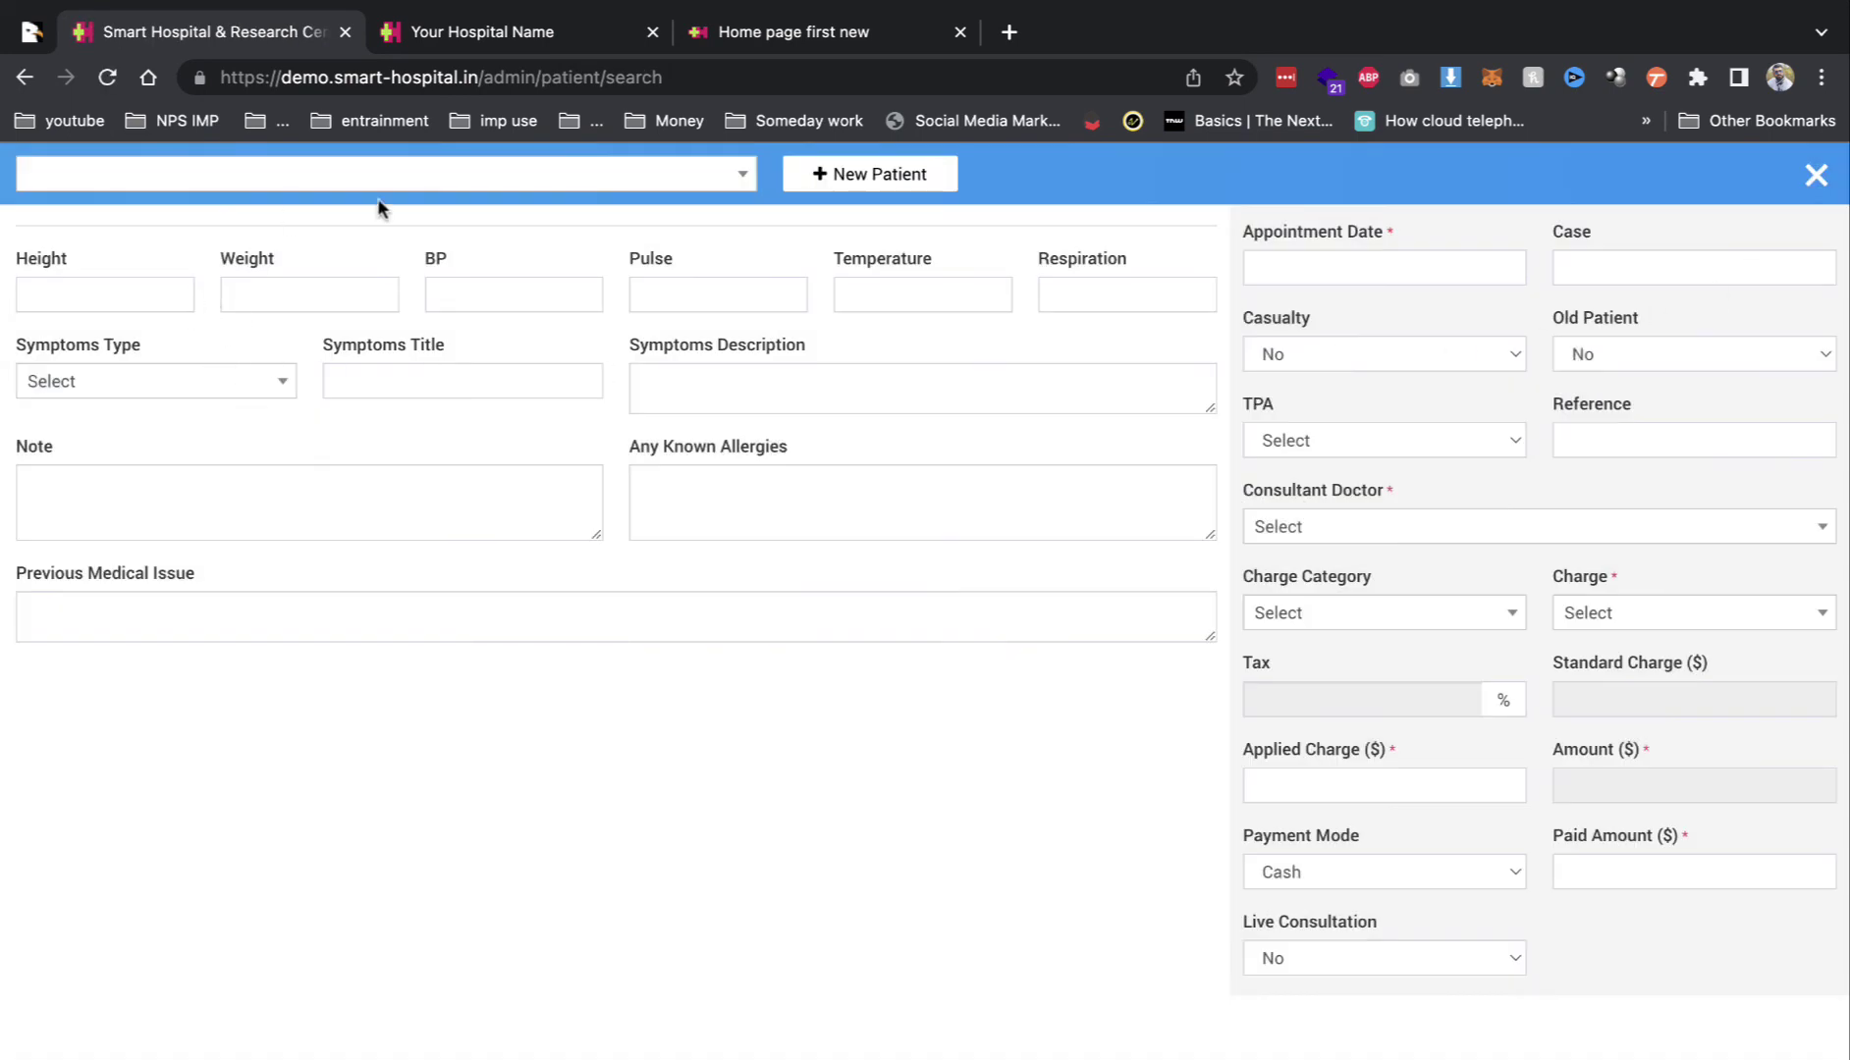
Step: Search the patient list with '67' and select the existing 58-year-old patient
click(699, 178)
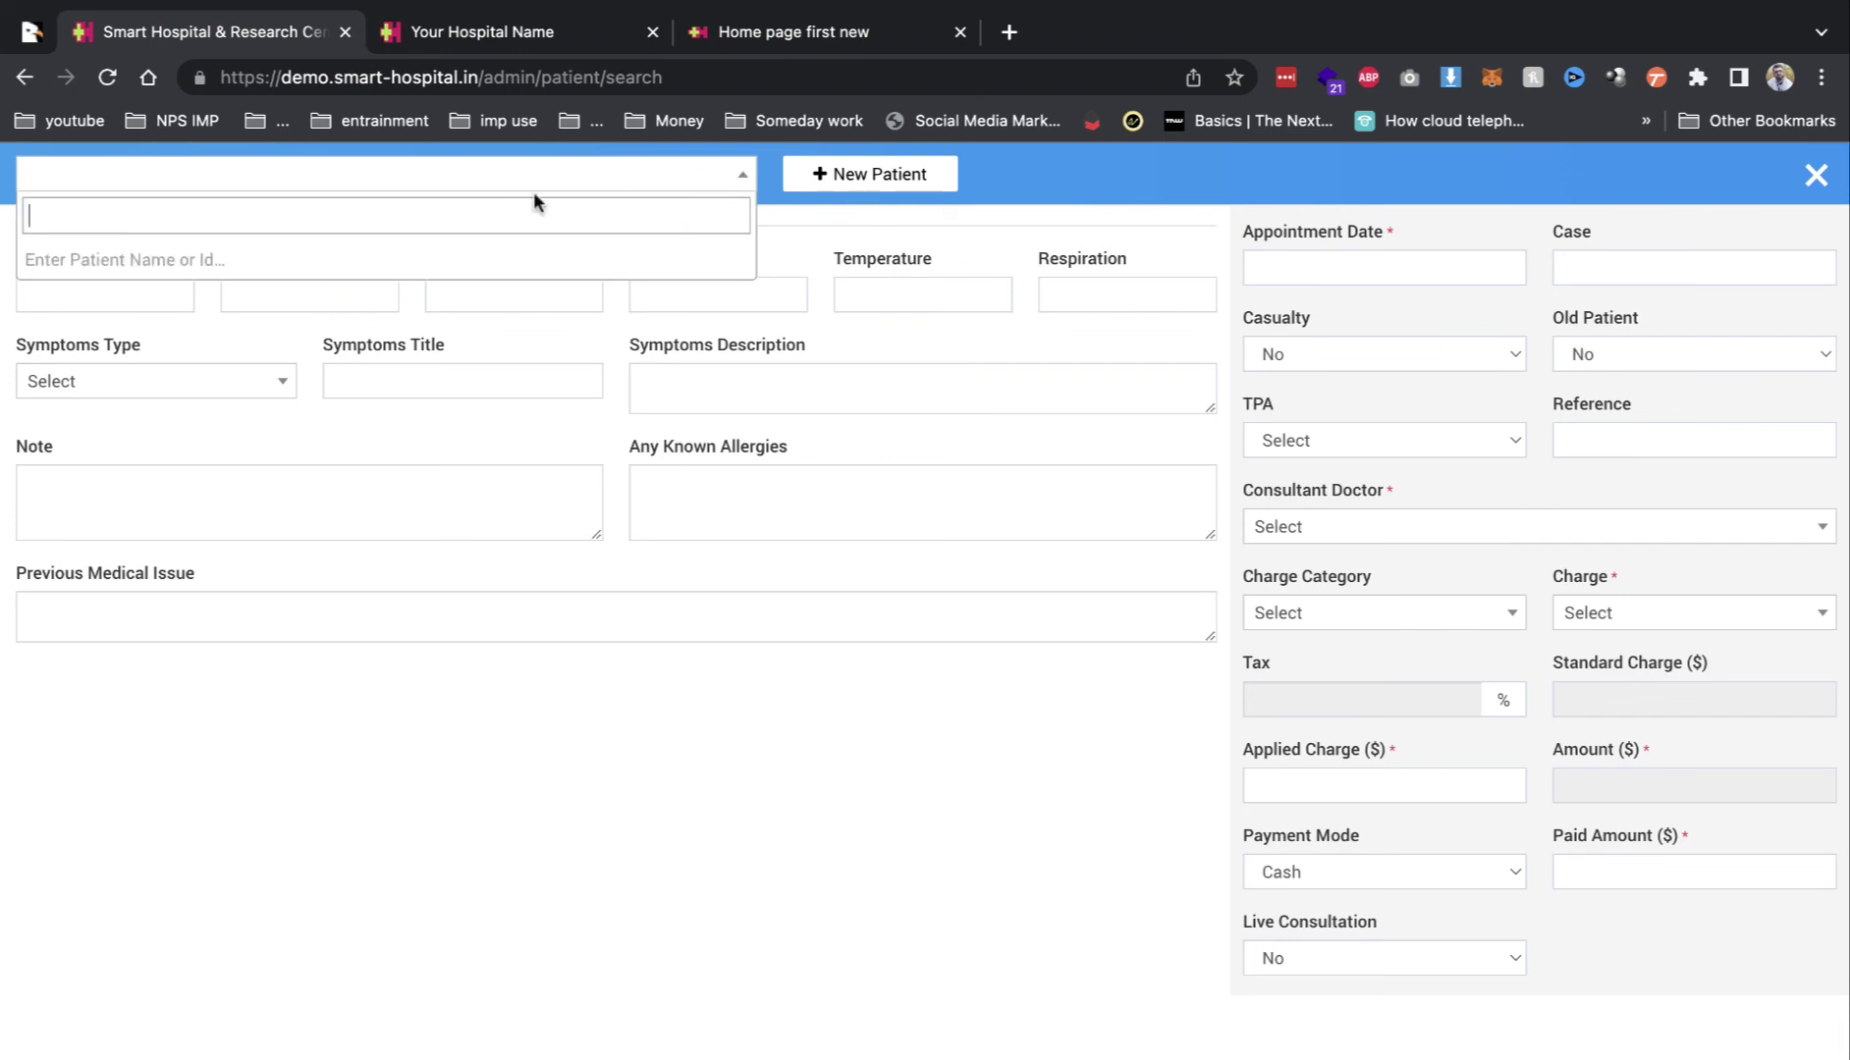
text(678)
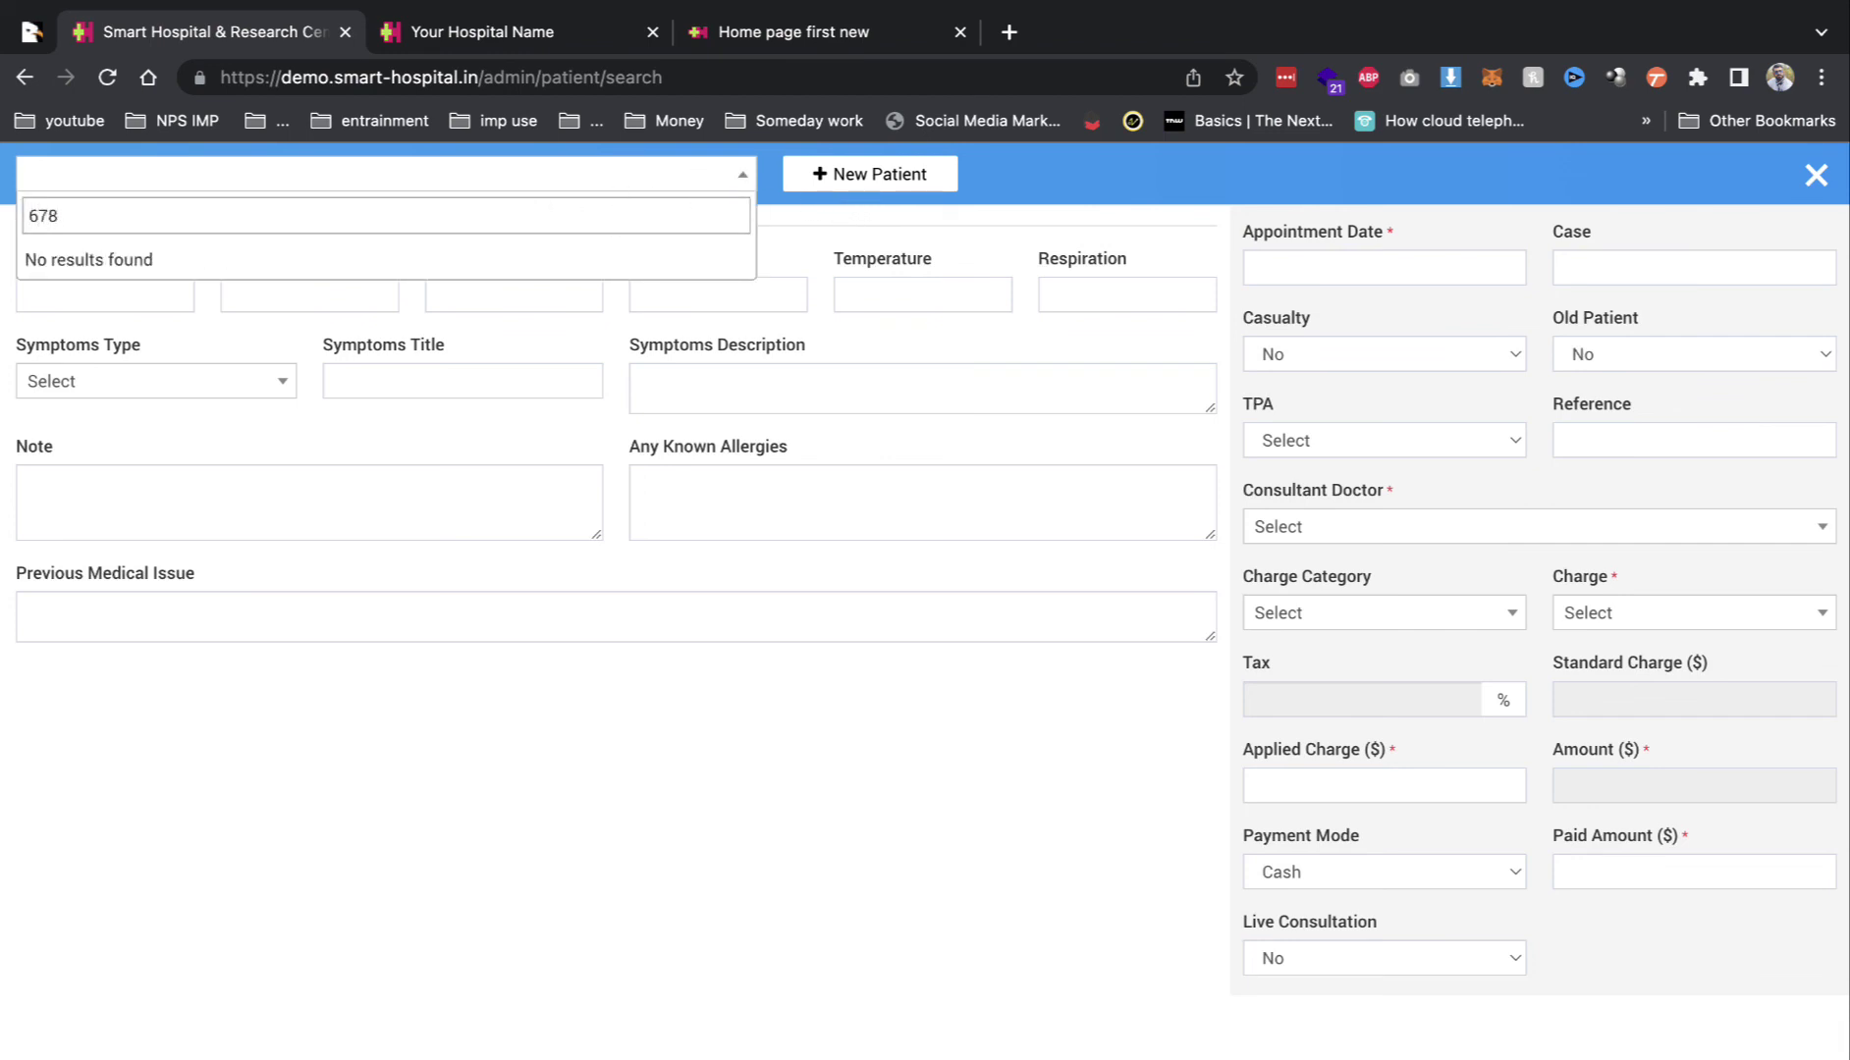
key(BackSpace)
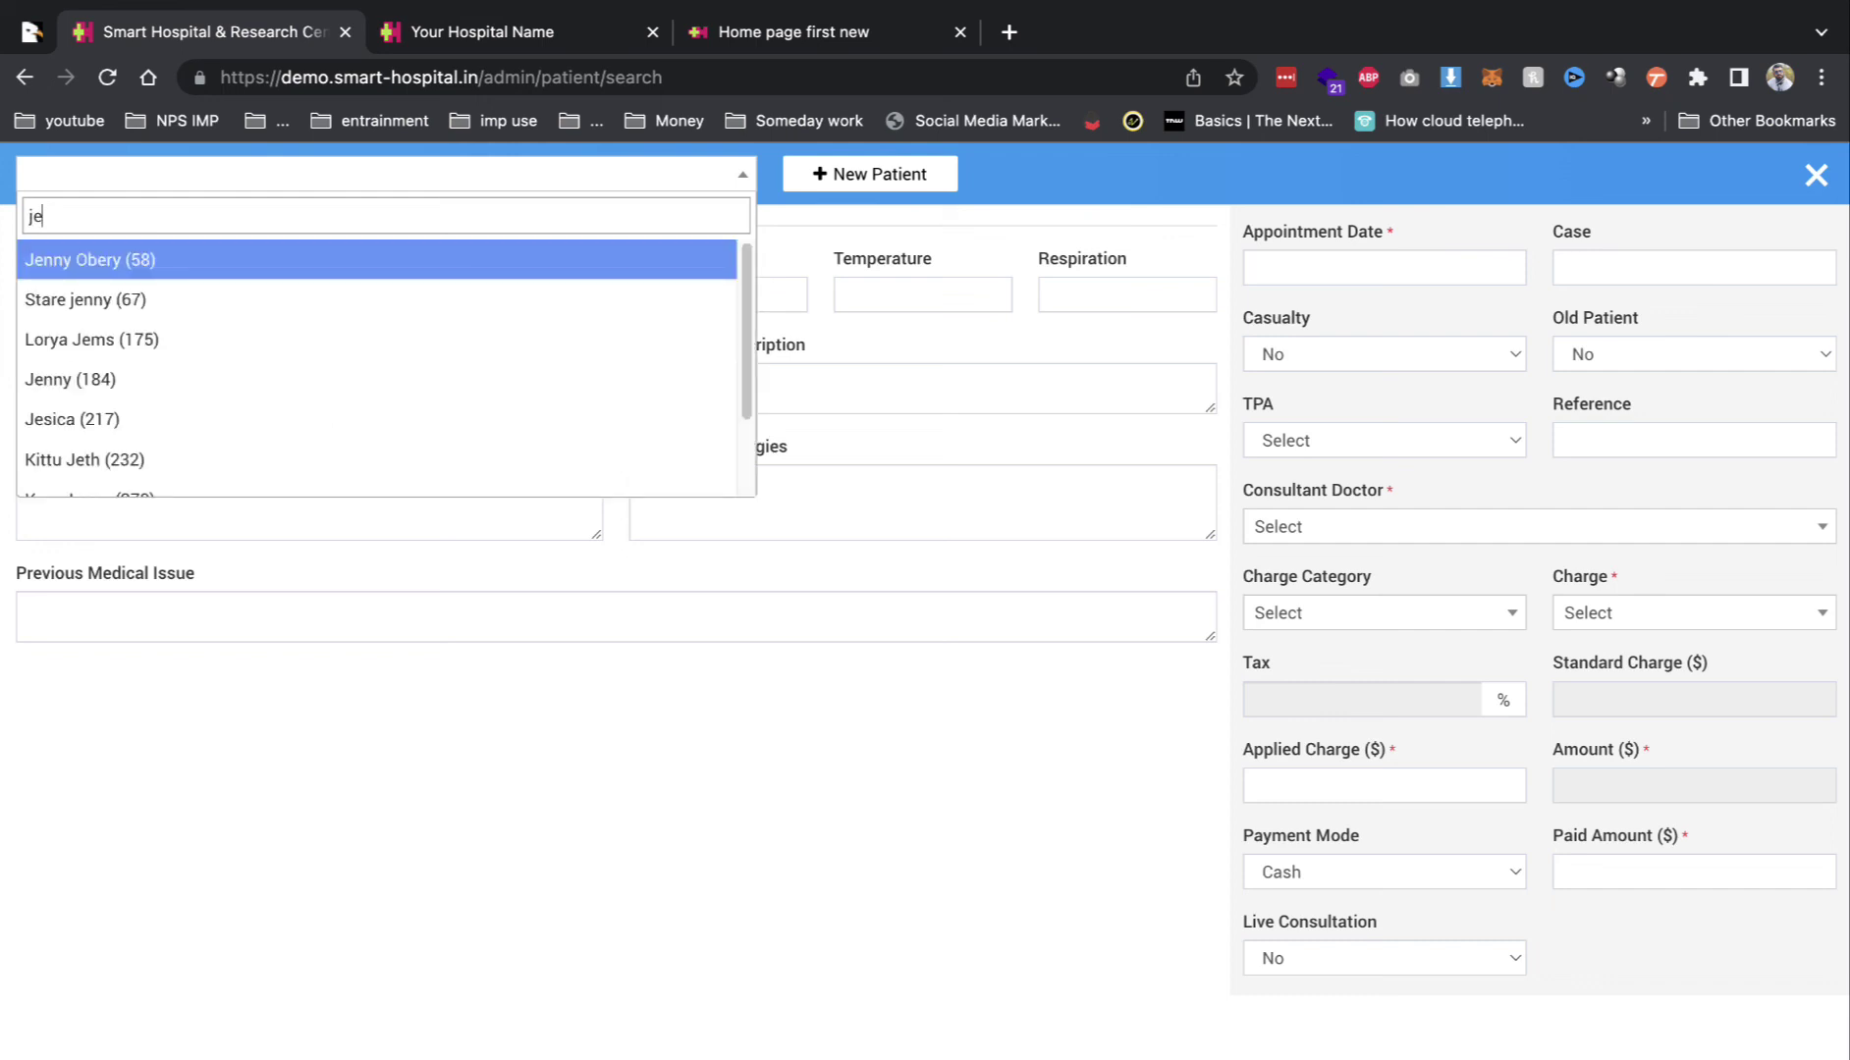
click(441, 278)
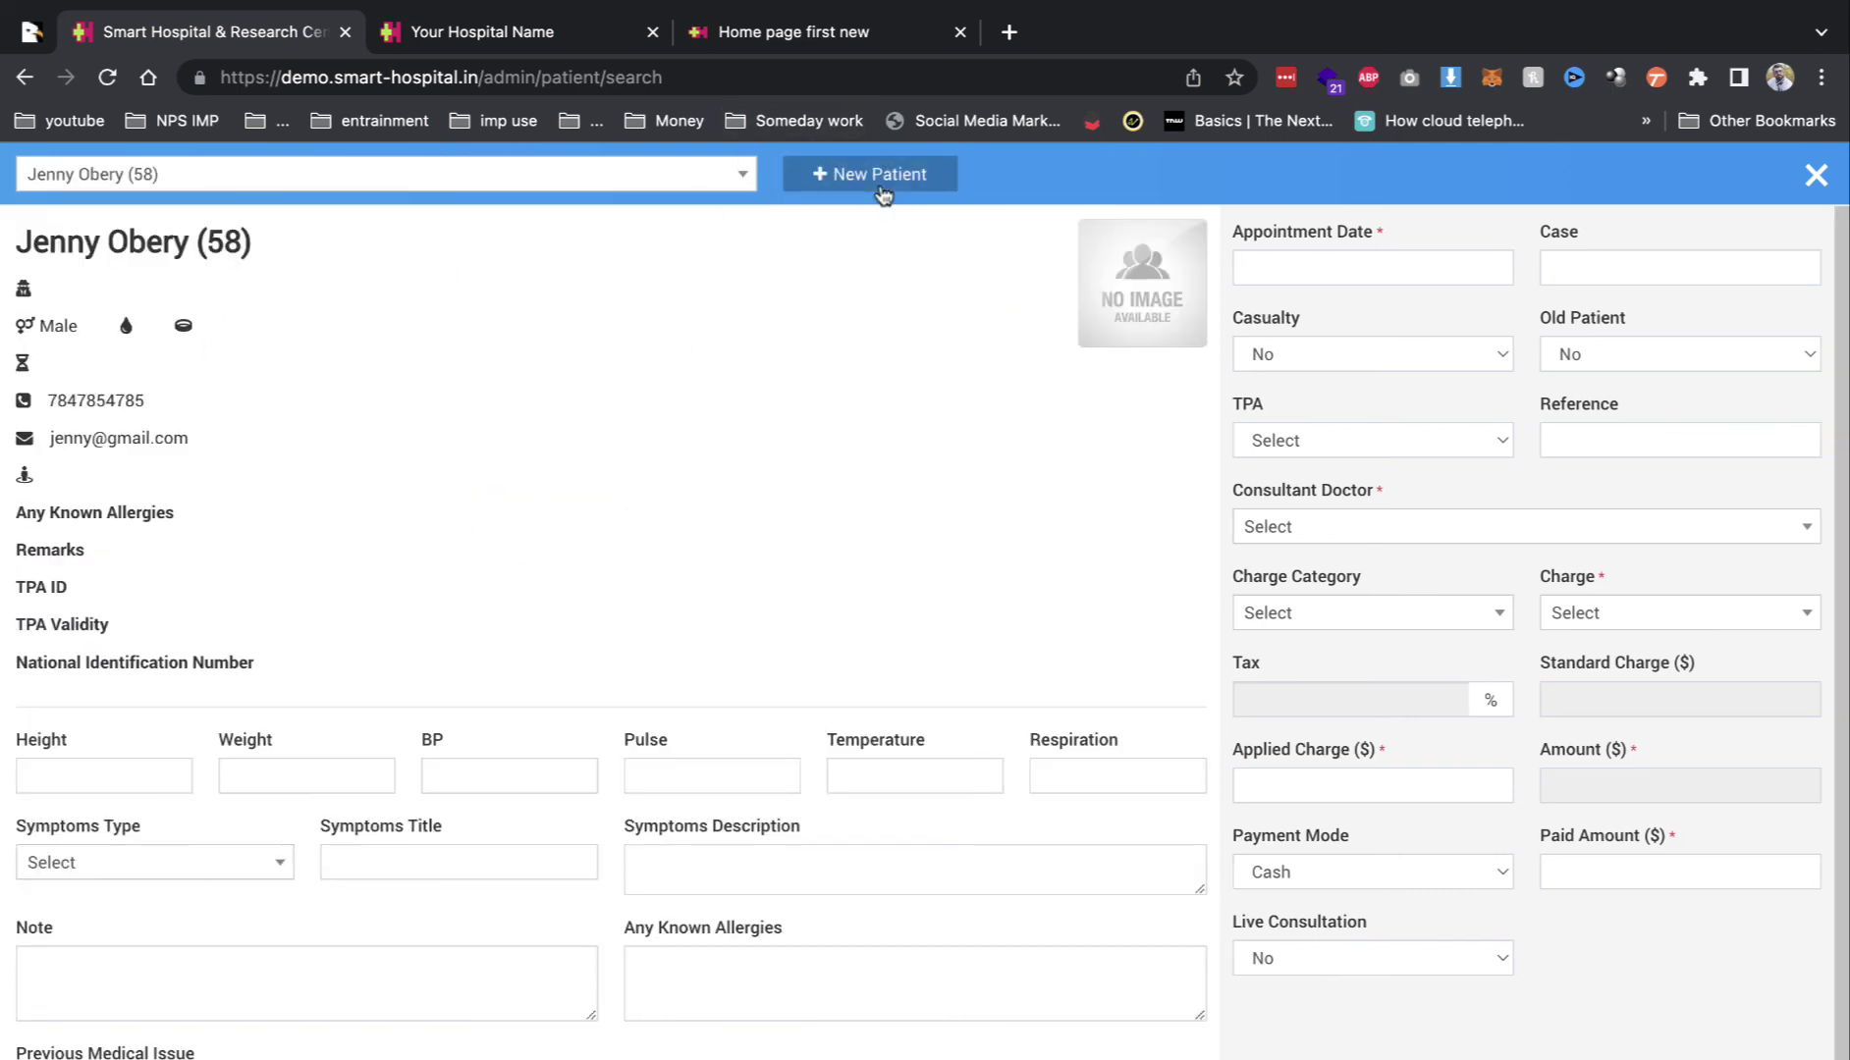
Step: Inspect the New Patient registration form's fields, then close it without saving
click(883, 192)
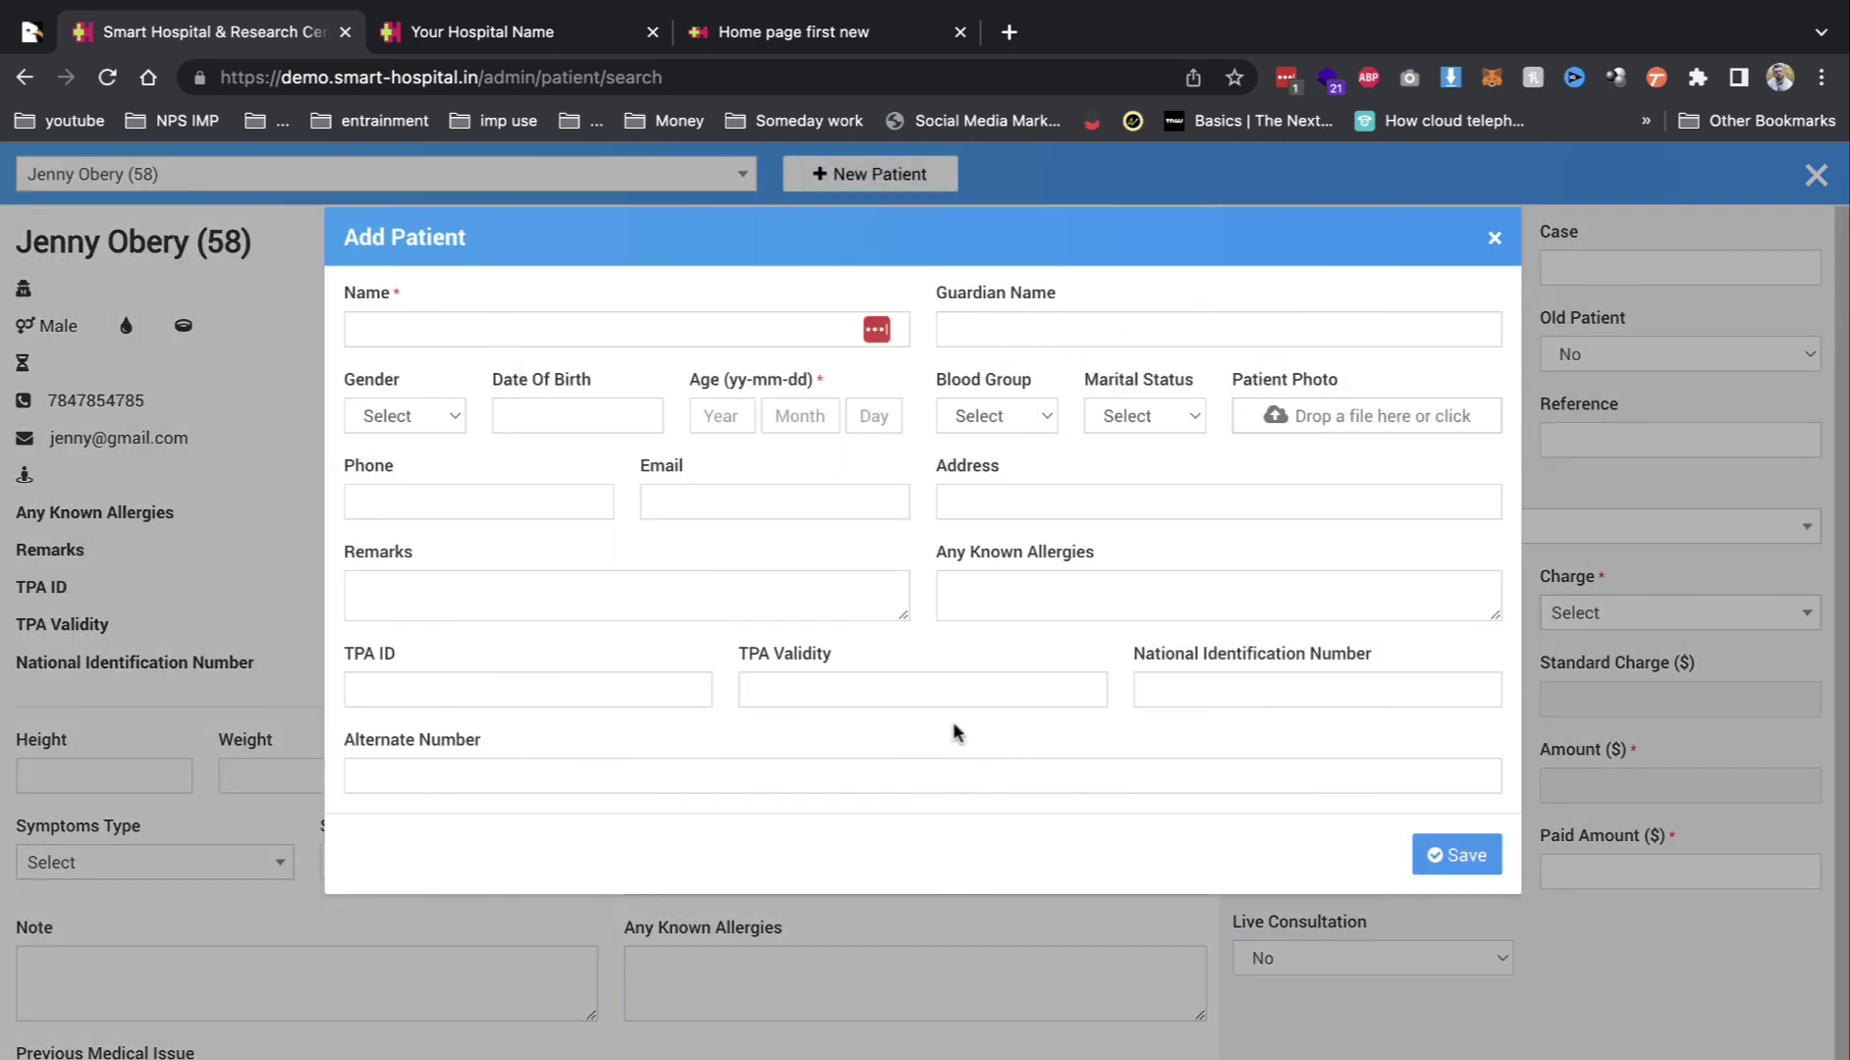
drag(746, 658, 496, 648)
drag(754, 666, 834, 656)
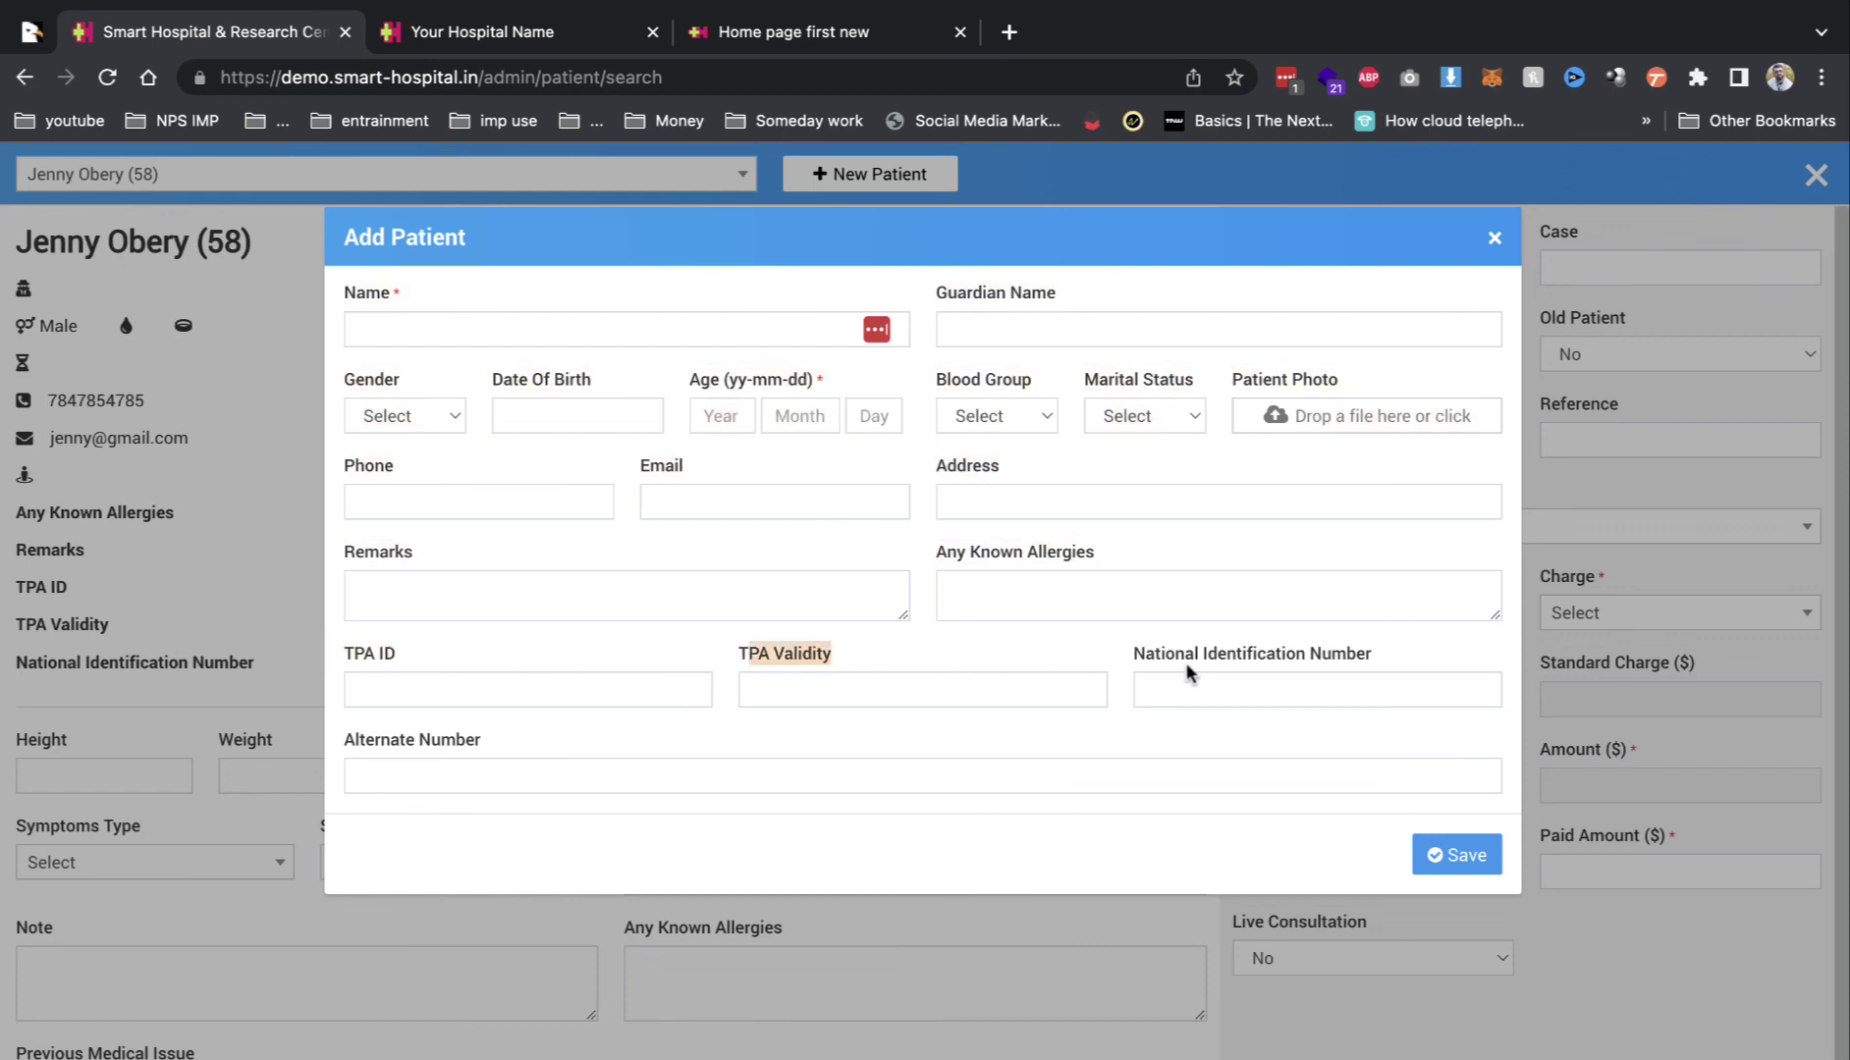
click(1327, 682)
drag(1137, 658, 1516, 668)
click(1336, 694)
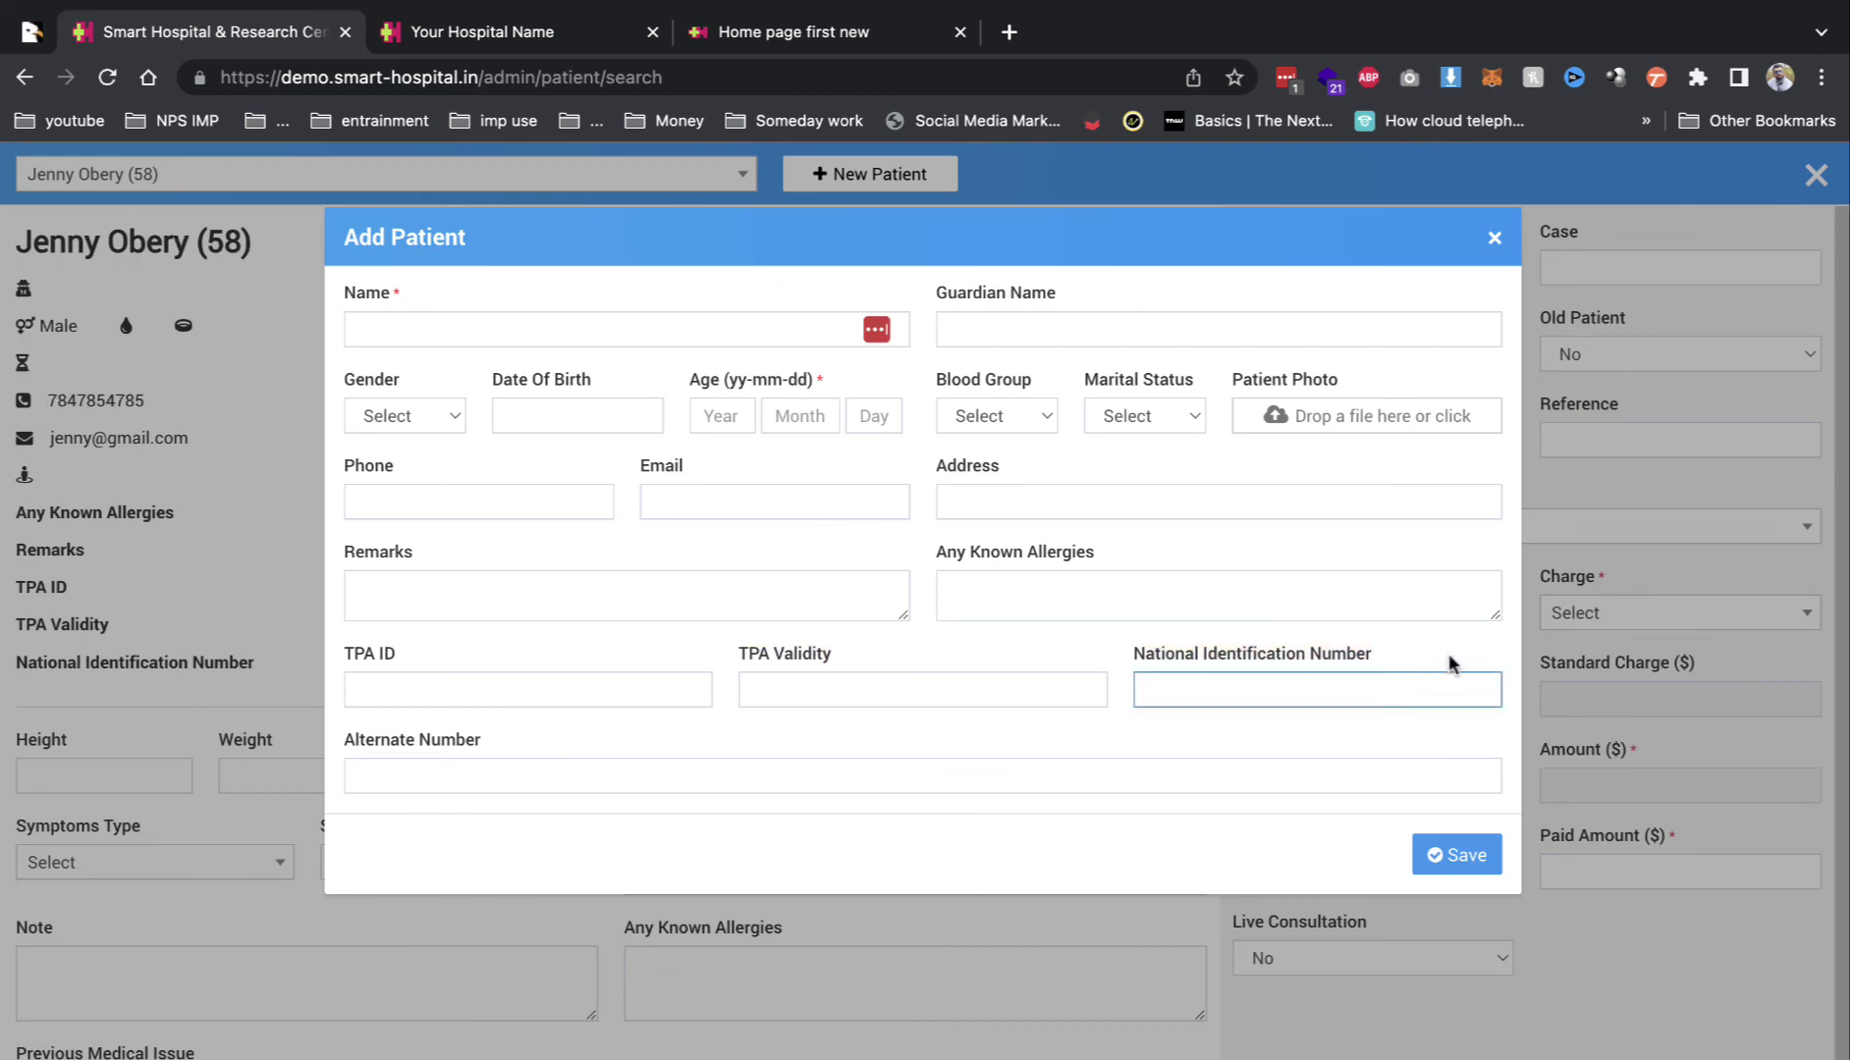
click(1494, 240)
Step: Set Old Patient and Casualty to Yes and TPA to Health Life Insurance
click(1584, 363)
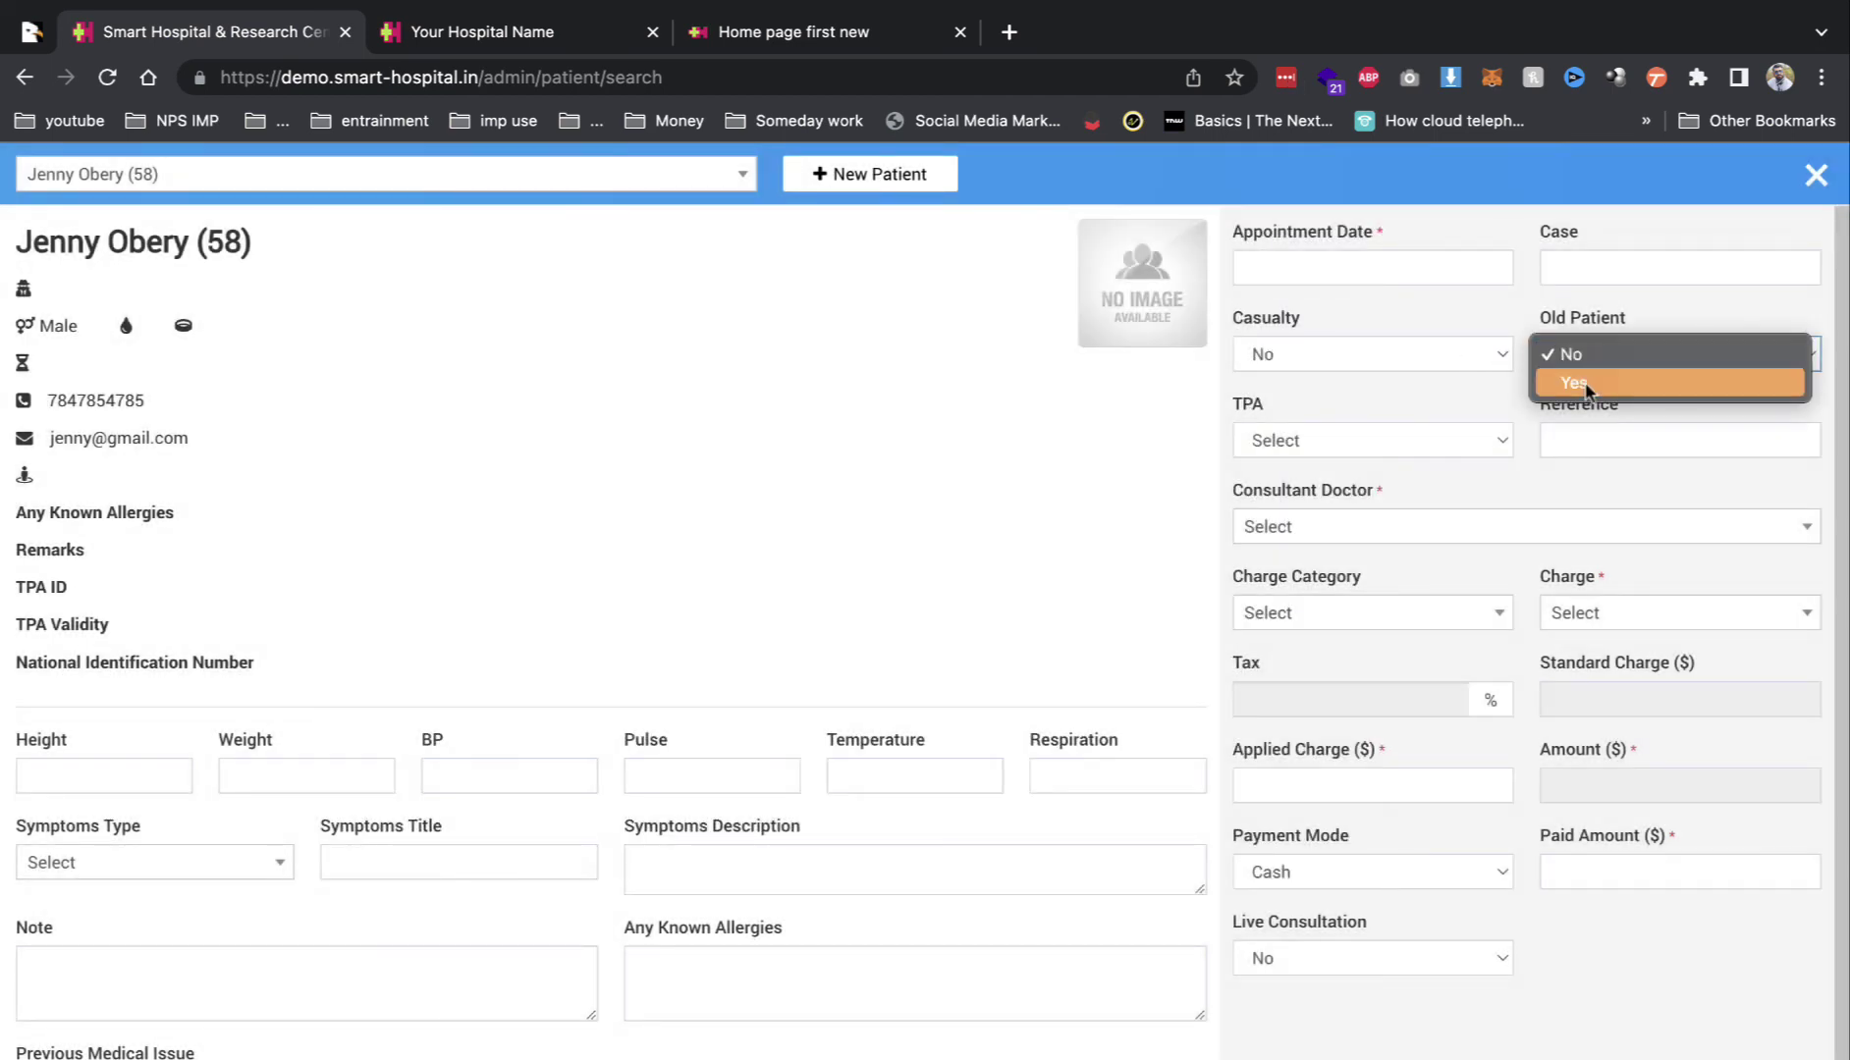
click(1591, 385)
click(1429, 356)
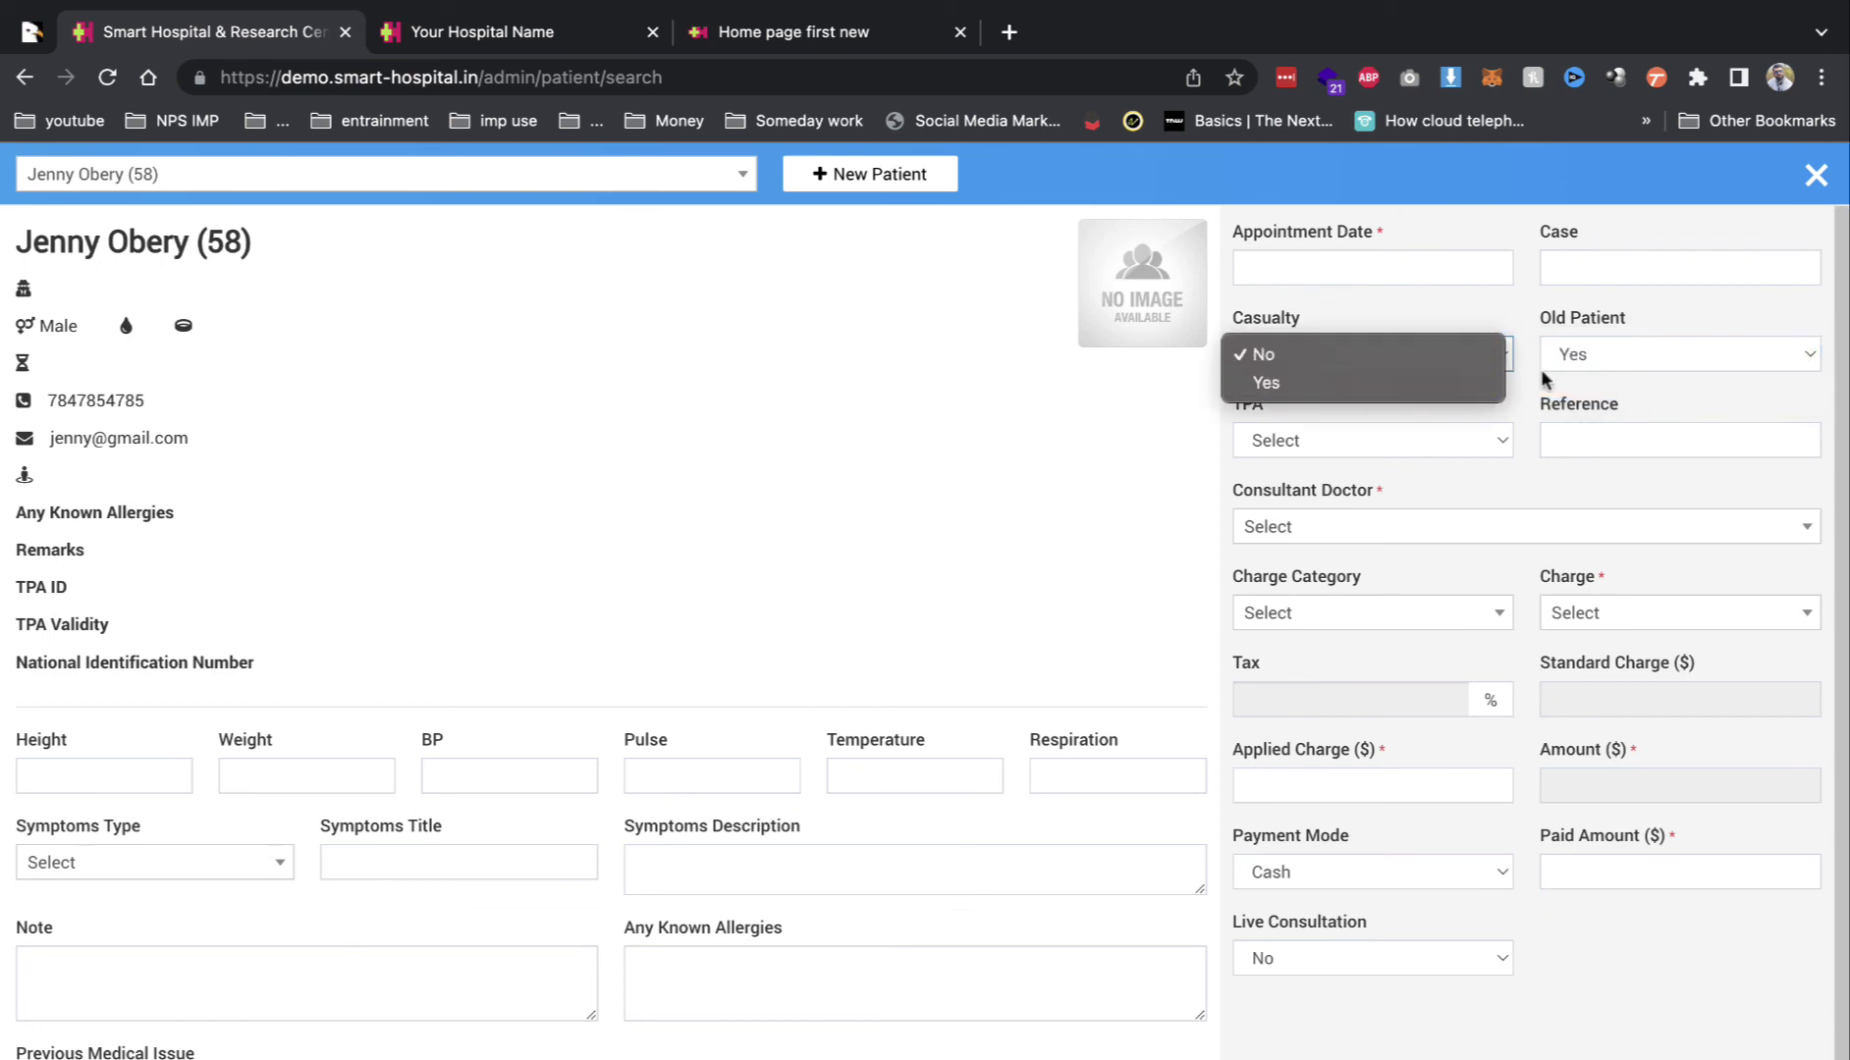
click(1398, 385)
click(1303, 443)
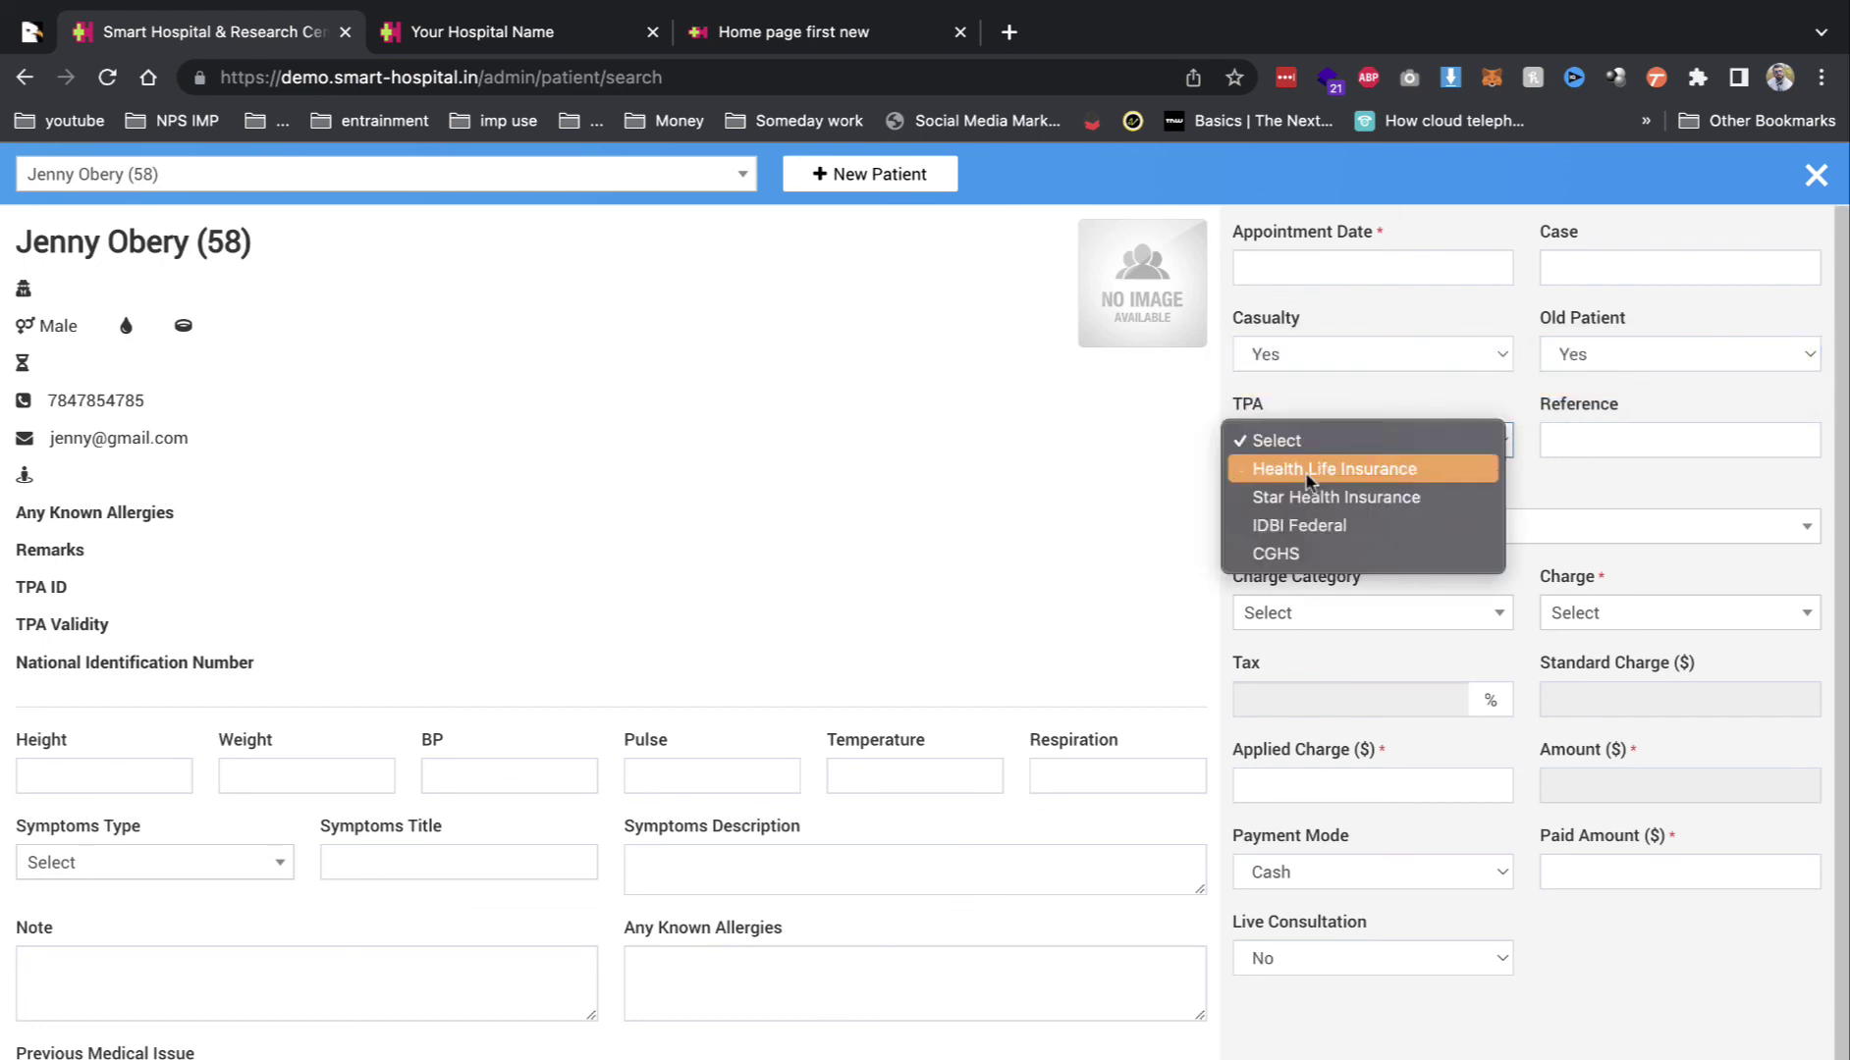
click(1377, 469)
click(1590, 439)
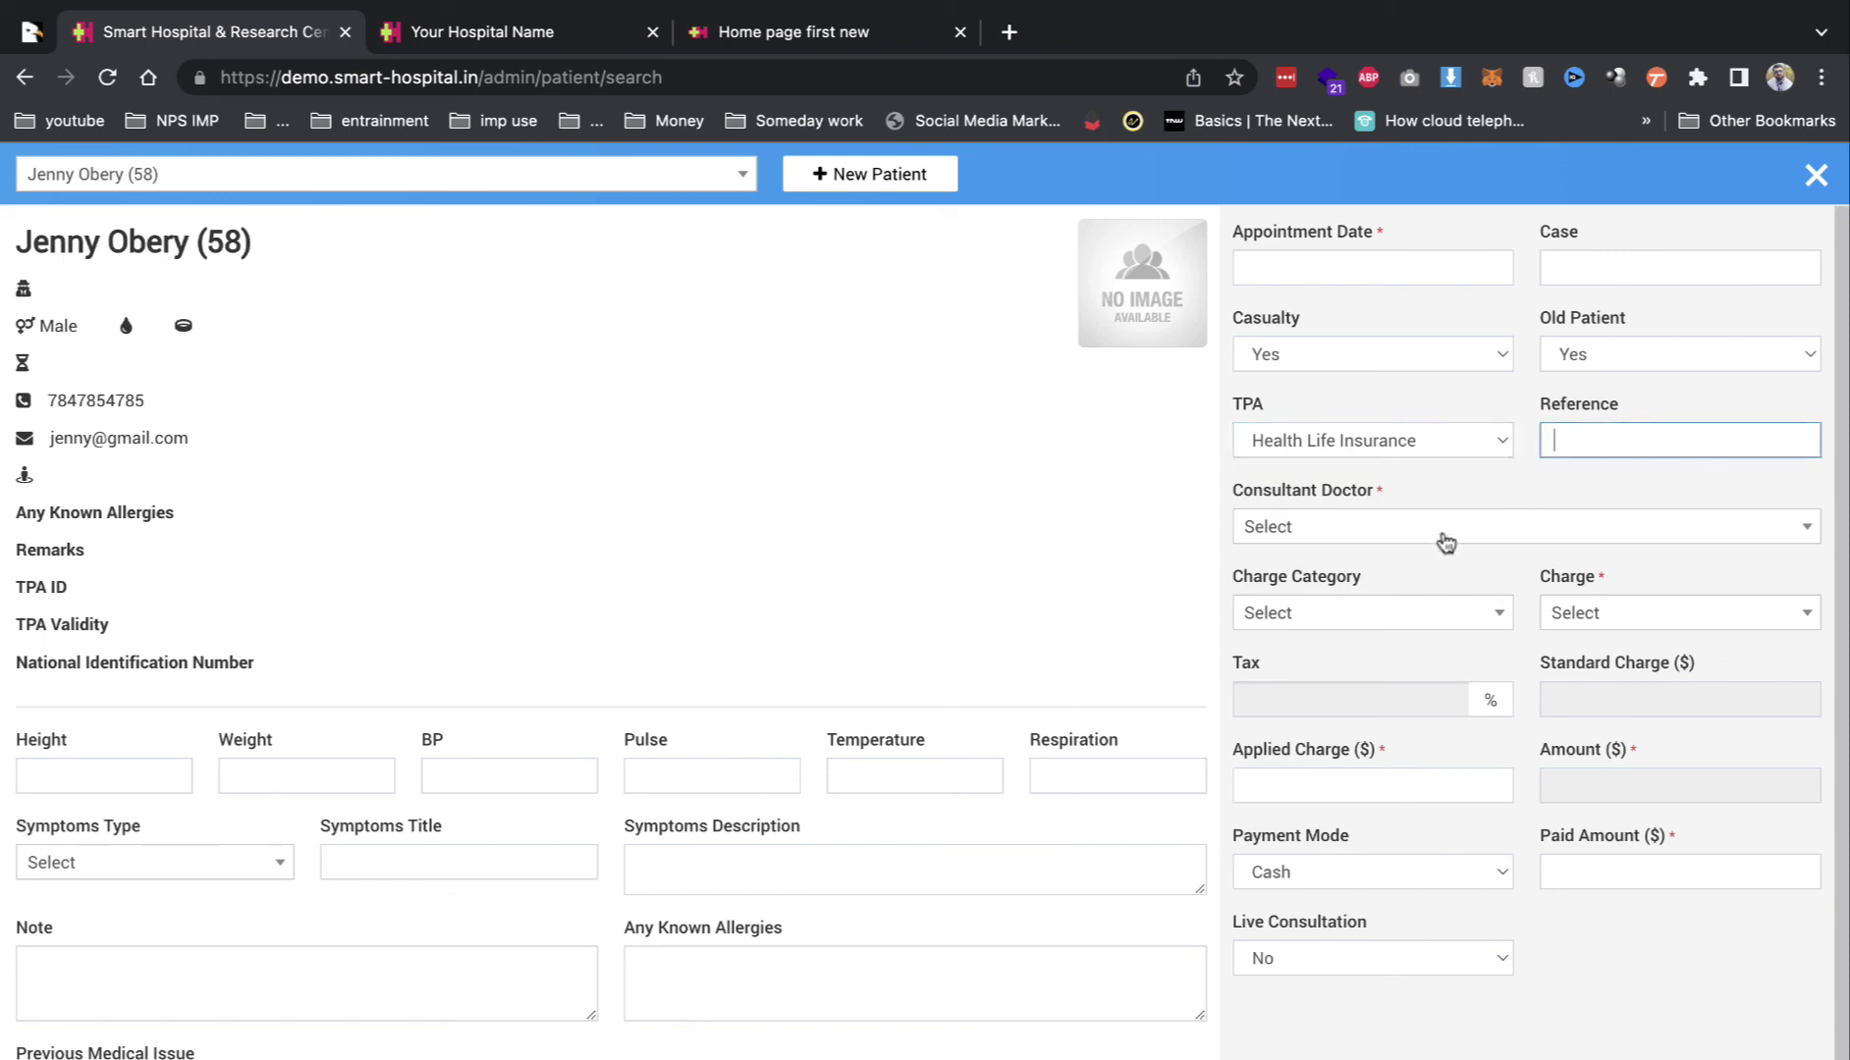
Step: Choose a consultant and OPD Consultation Fees charge category, then close the appointment form
click(1569, 524)
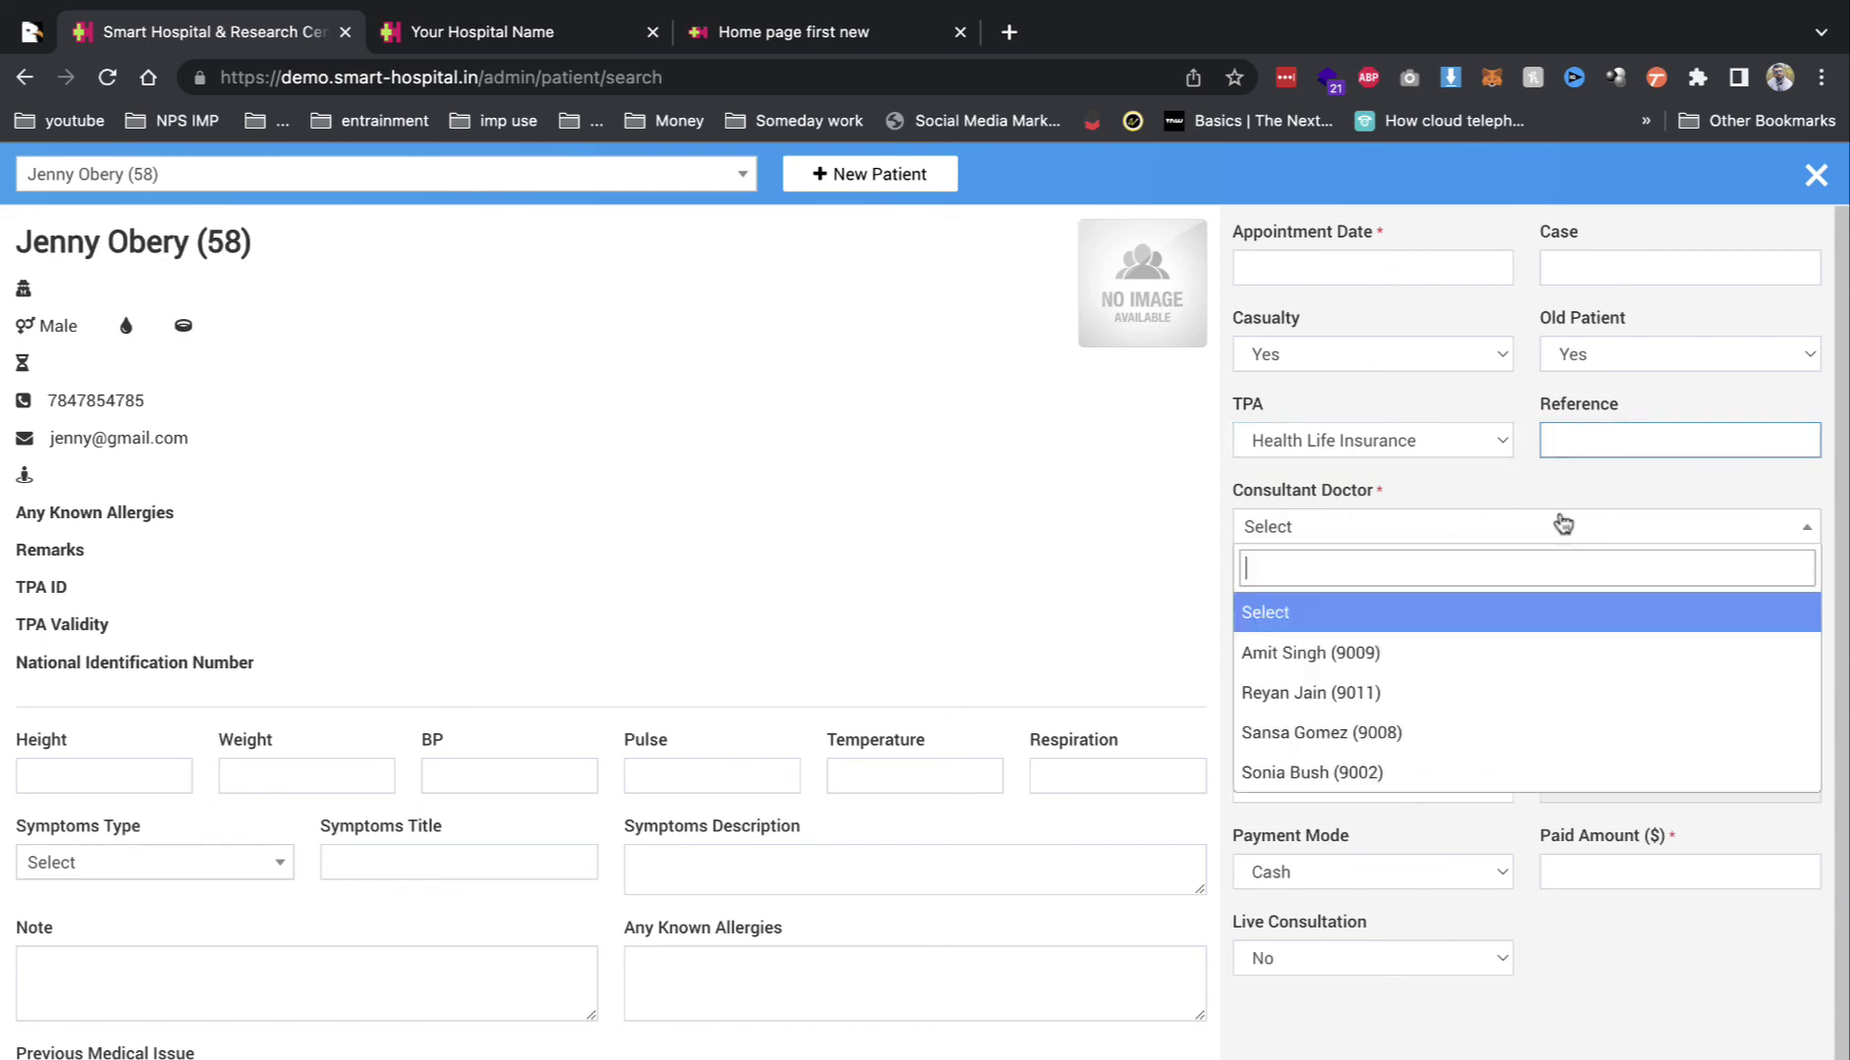
click(1402, 687)
click(1398, 615)
click(1364, 734)
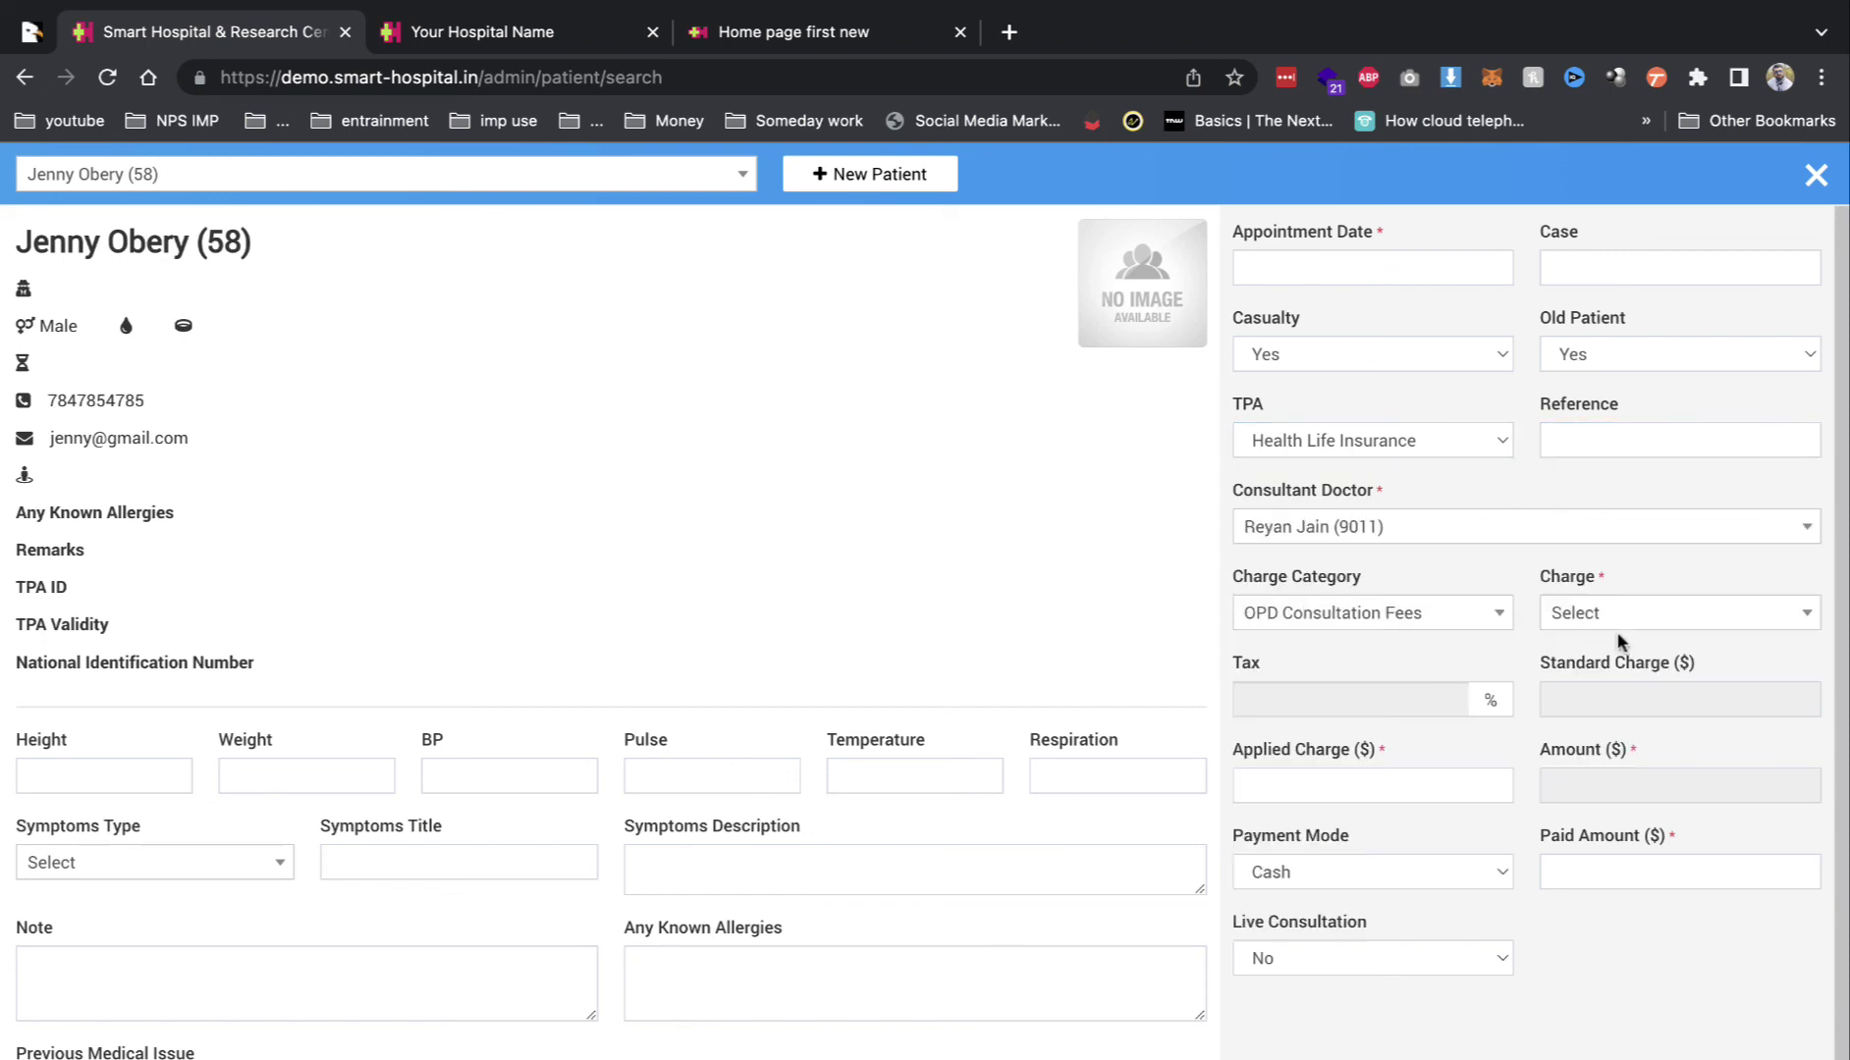
click(1659, 618)
click(1625, 704)
click(1491, 784)
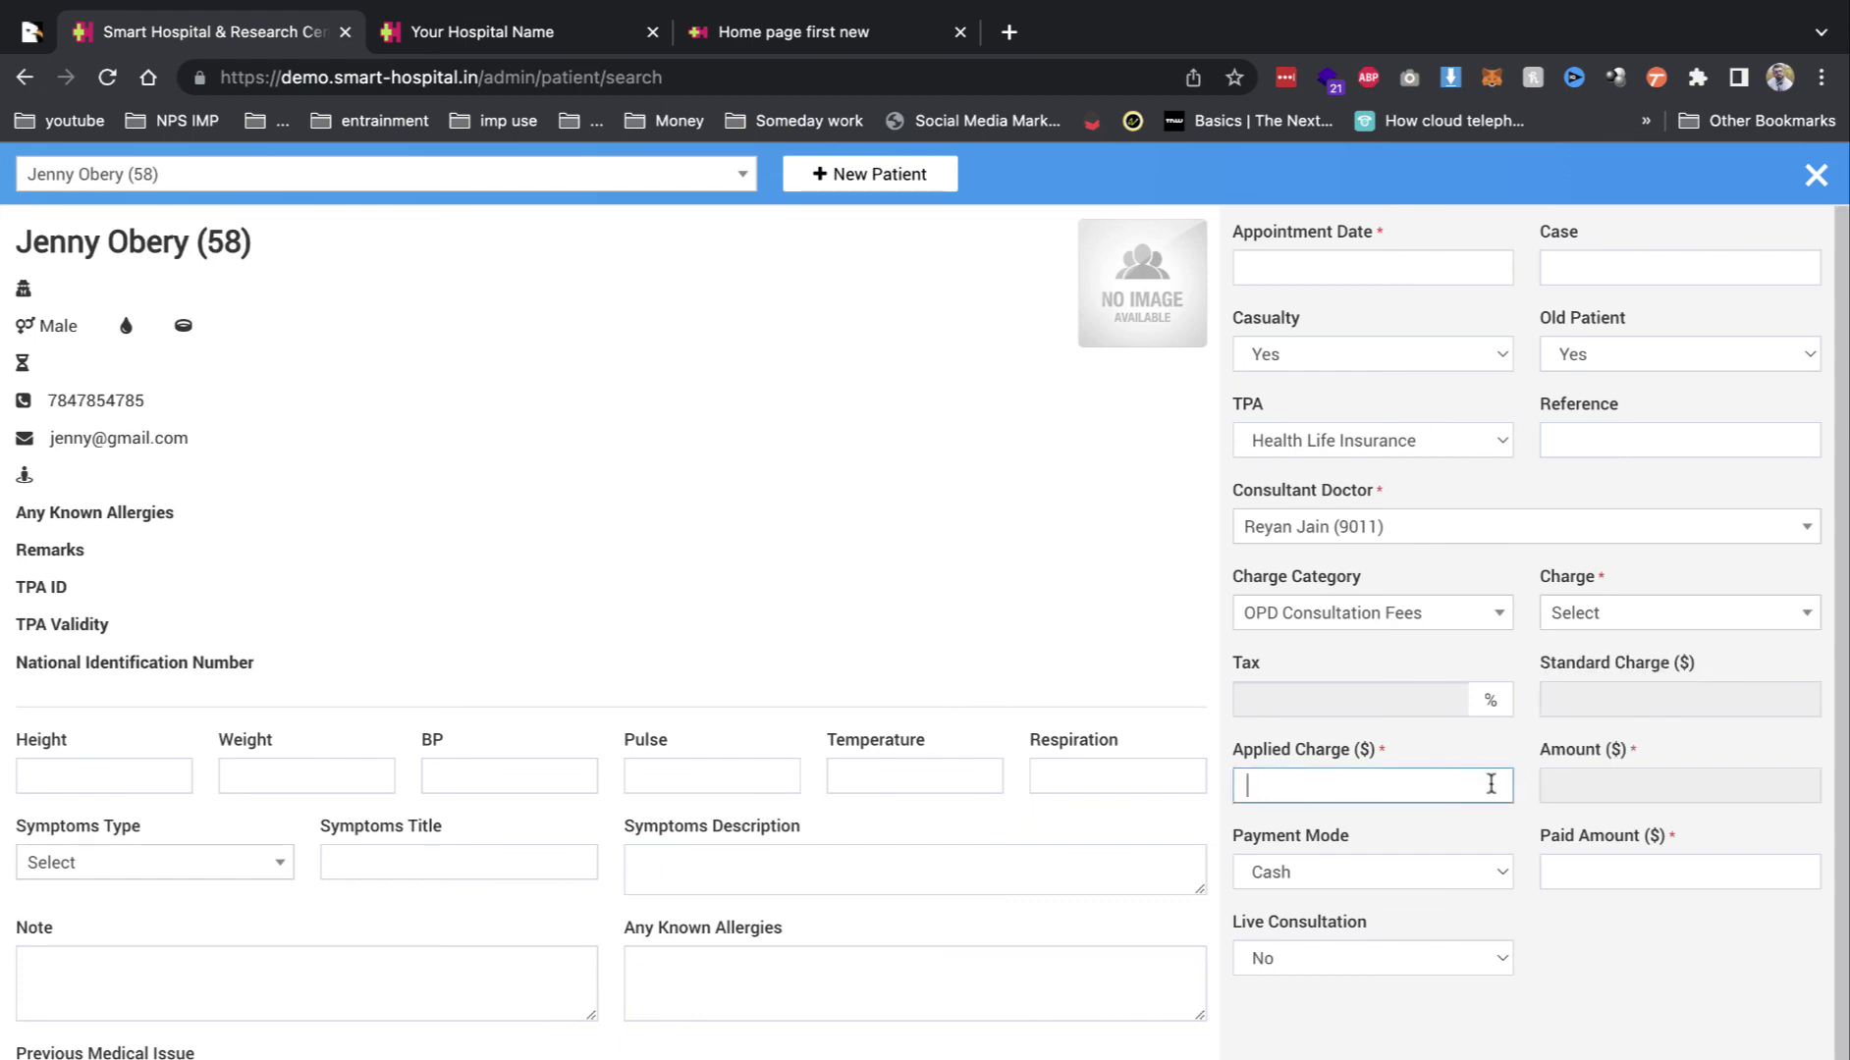
click(1814, 187)
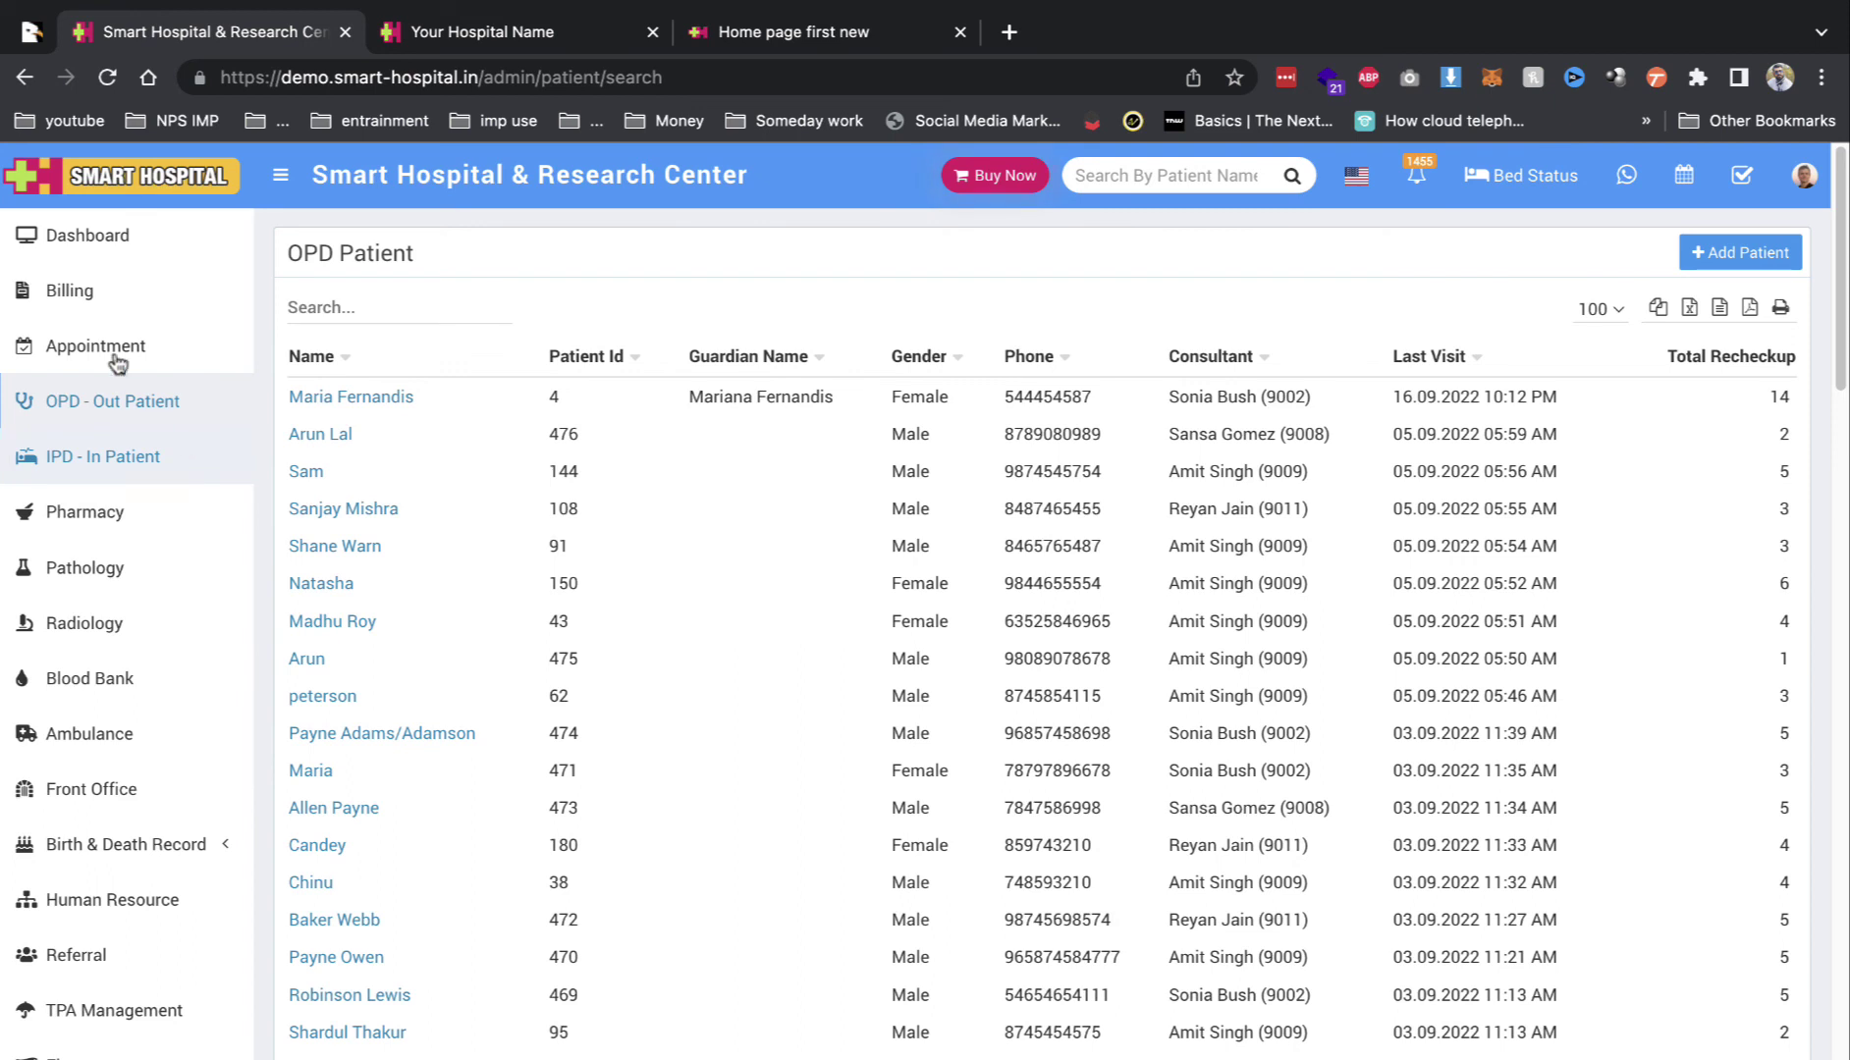
Step: Return to the dashboard and scroll down to the September 11–17 2022 calendar
click(73, 257)
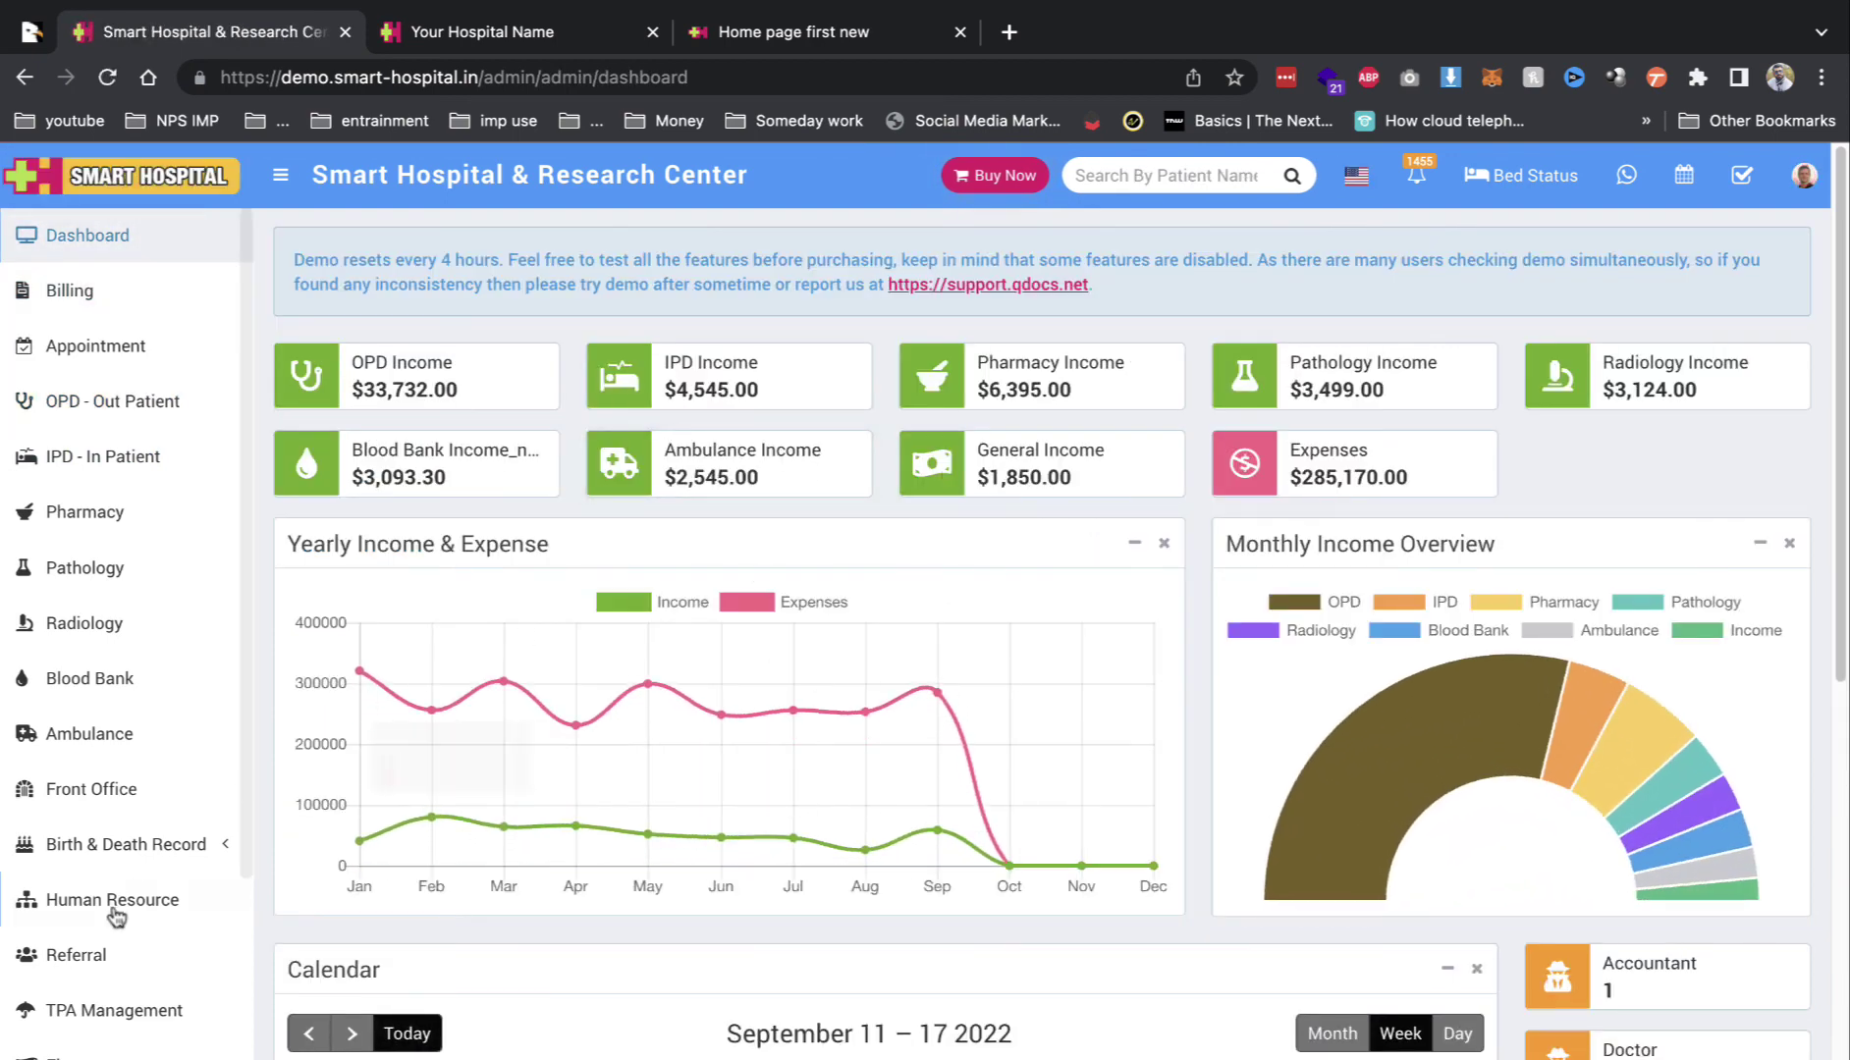
scroll(112, 962, down, 4)
scroll(1184, 942, down, 5)
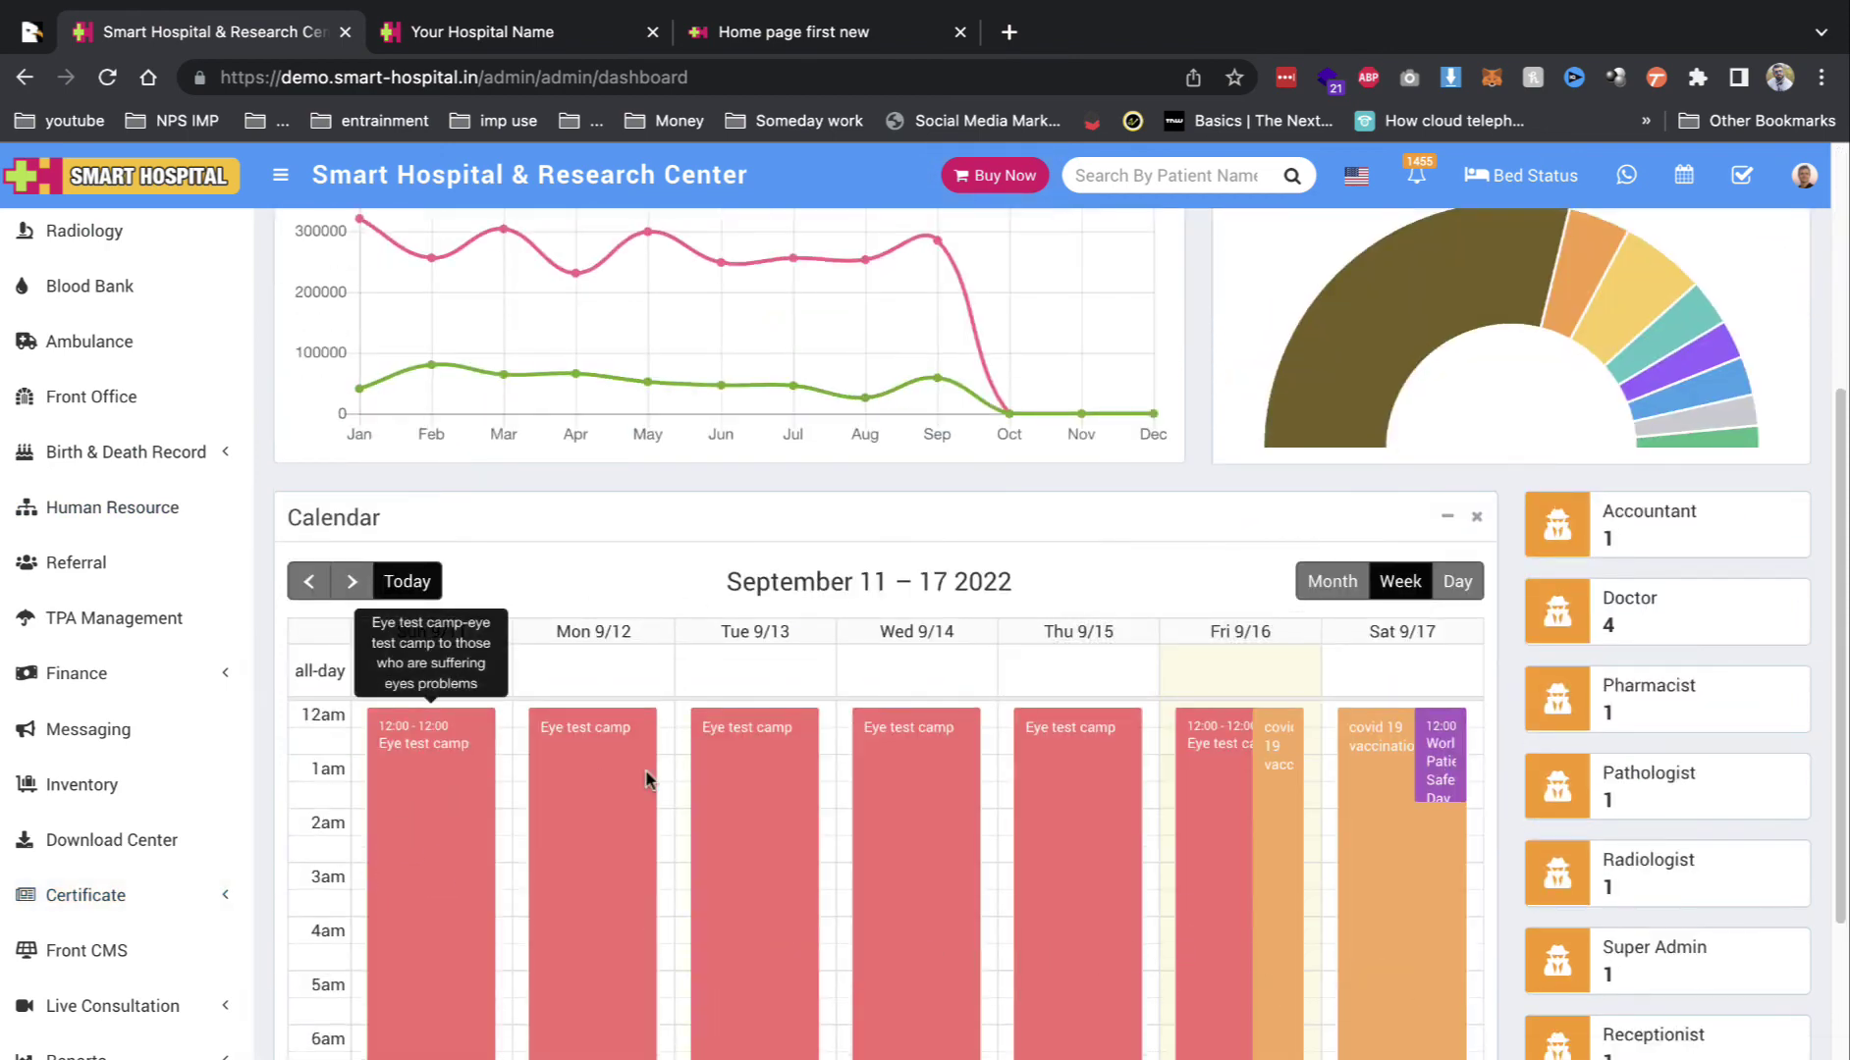